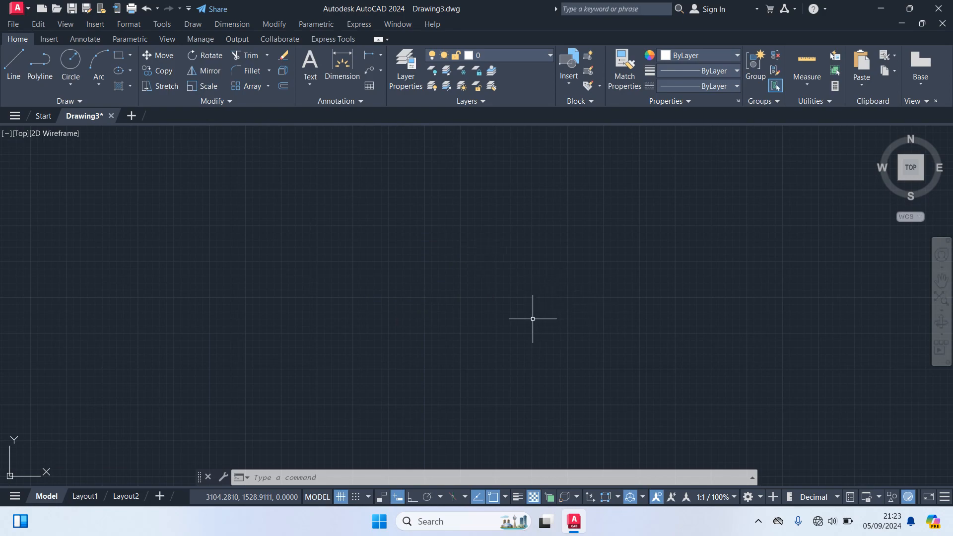
Step: Set the drawing's insertion scale units to Centimeters and accept the units settings
type("un")
key("Return")
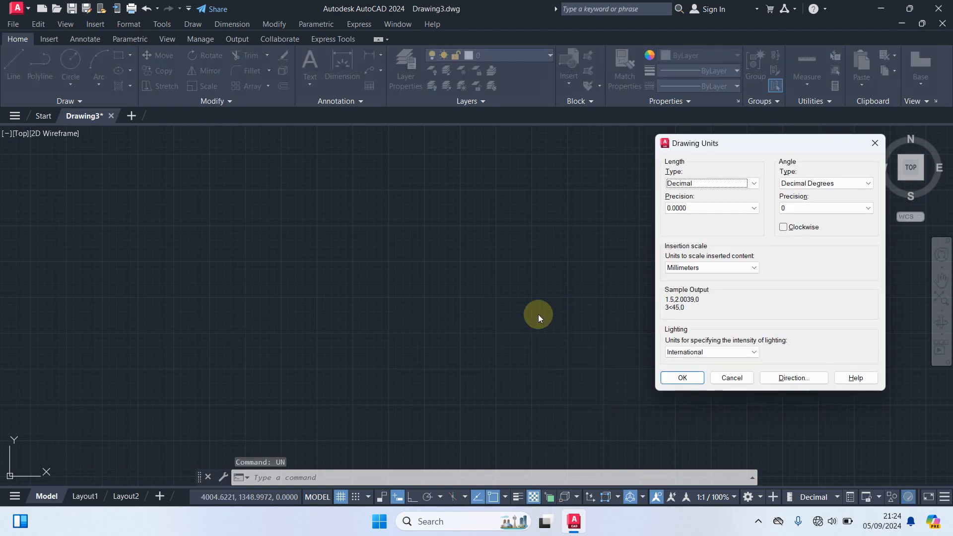
left_click_drag(778, 147, 604, 158)
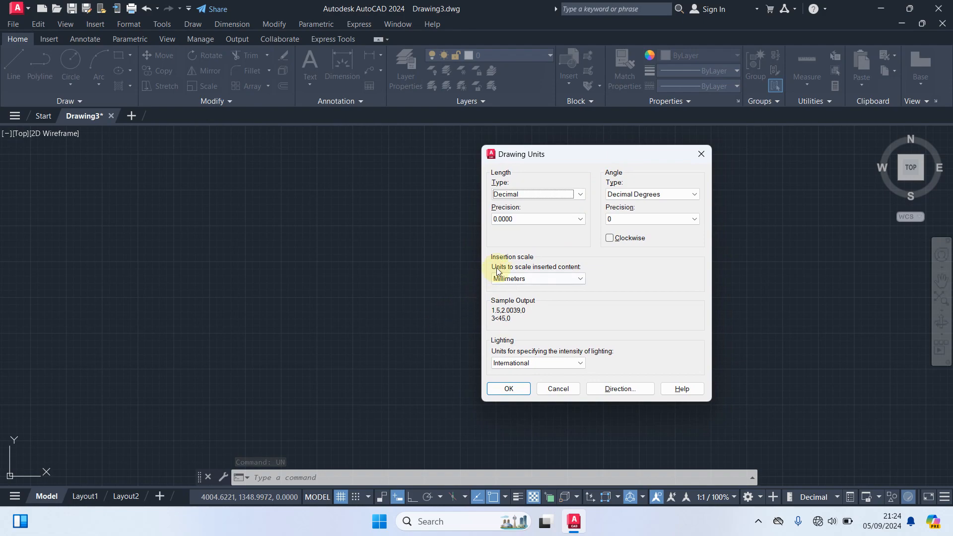
left_click(516, 280)
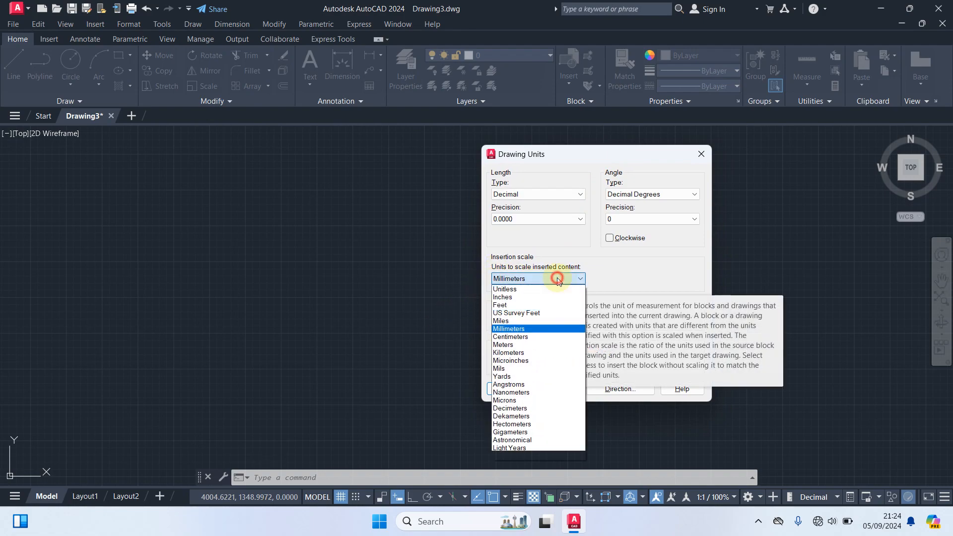
left_click(522, 337)
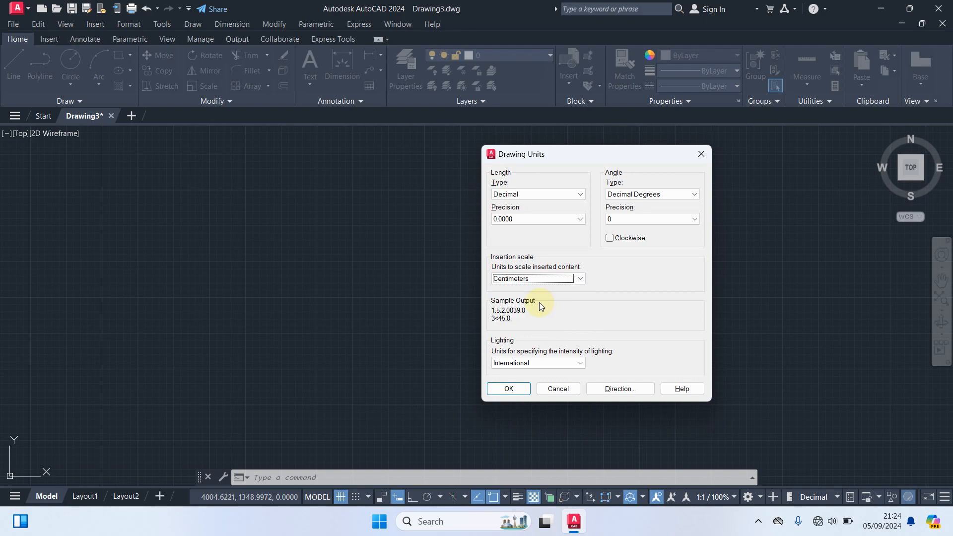
left_click(511, 390)
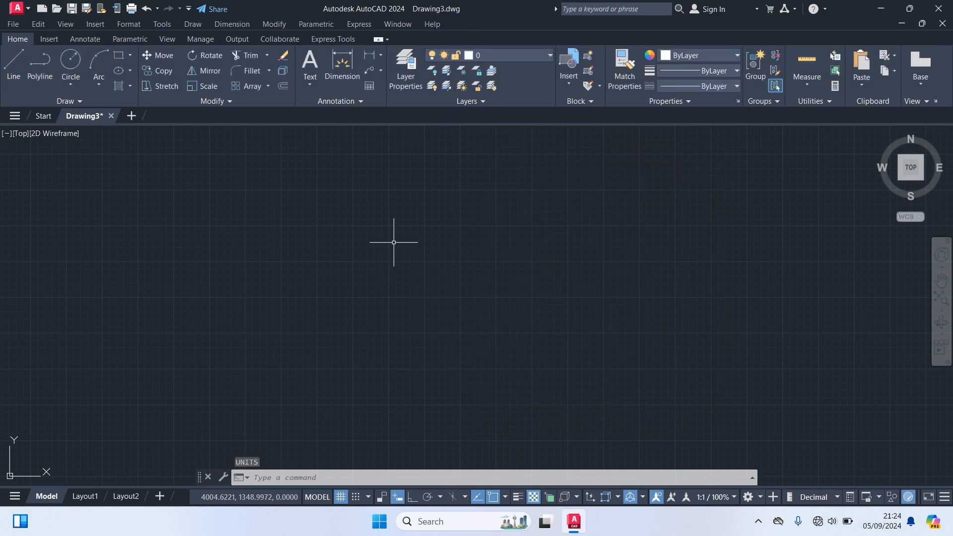
Step: Open the Layer Properties Manager and create a new layer named Arsiran
type("la")
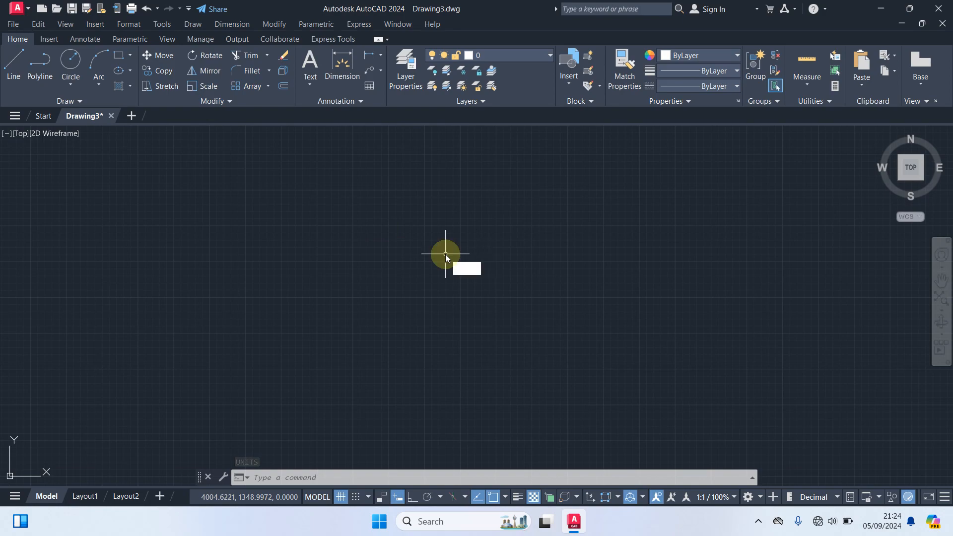
key("Return")
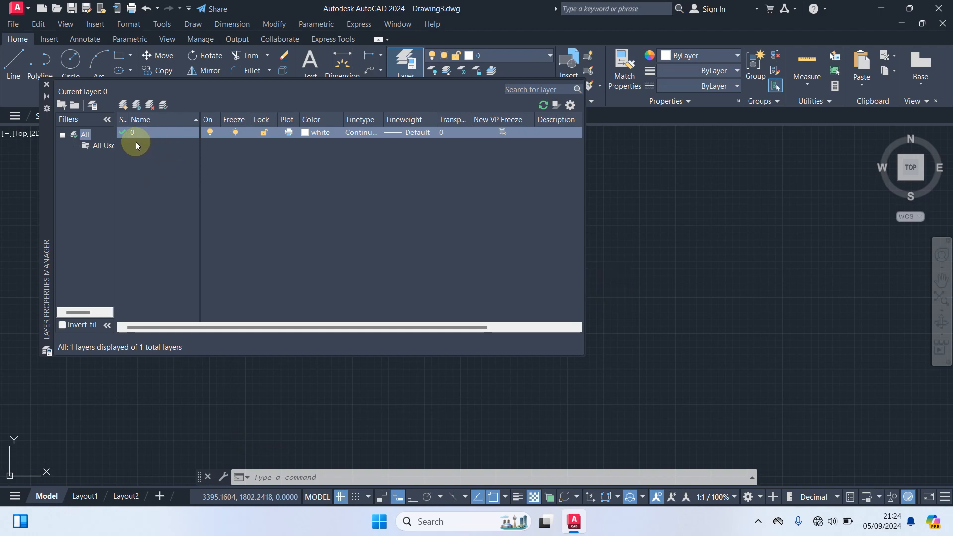
left_click(124, 109)
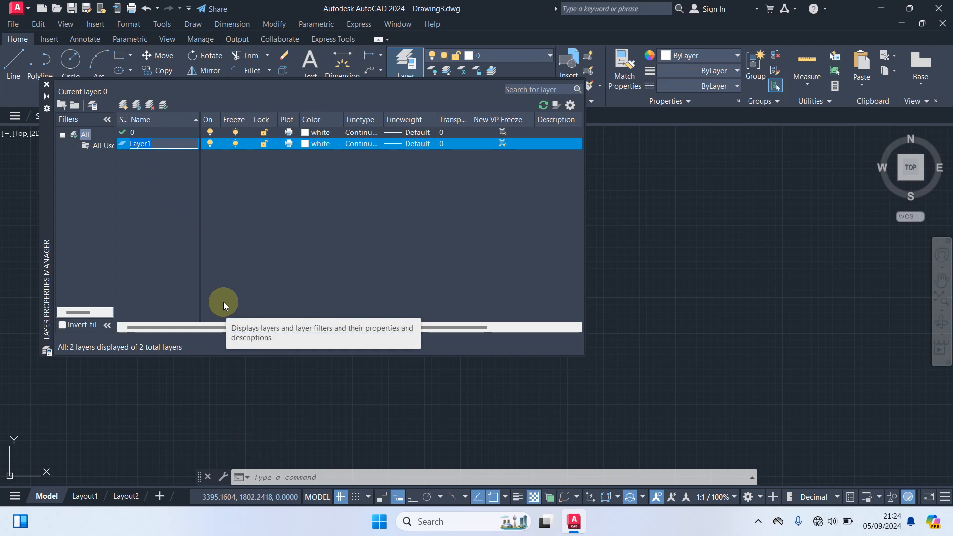
type("Arsira")
key("Return")
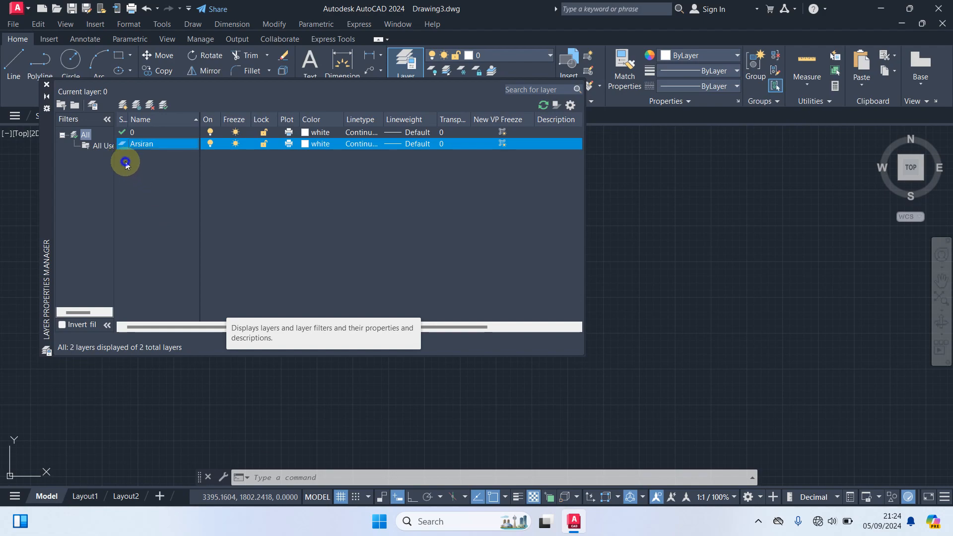
Step: Add another new layer and rename it As
right_click(125, 161)
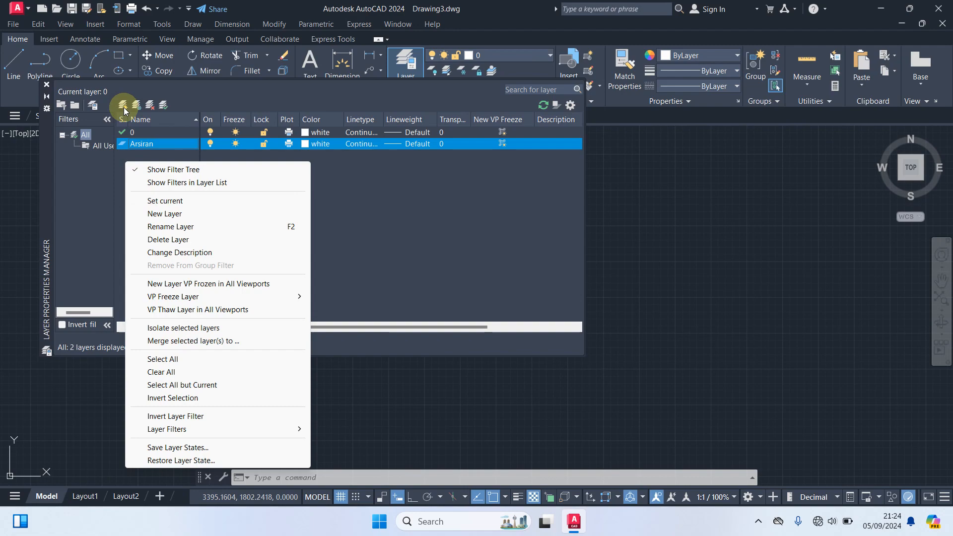
left_click(164, 214)
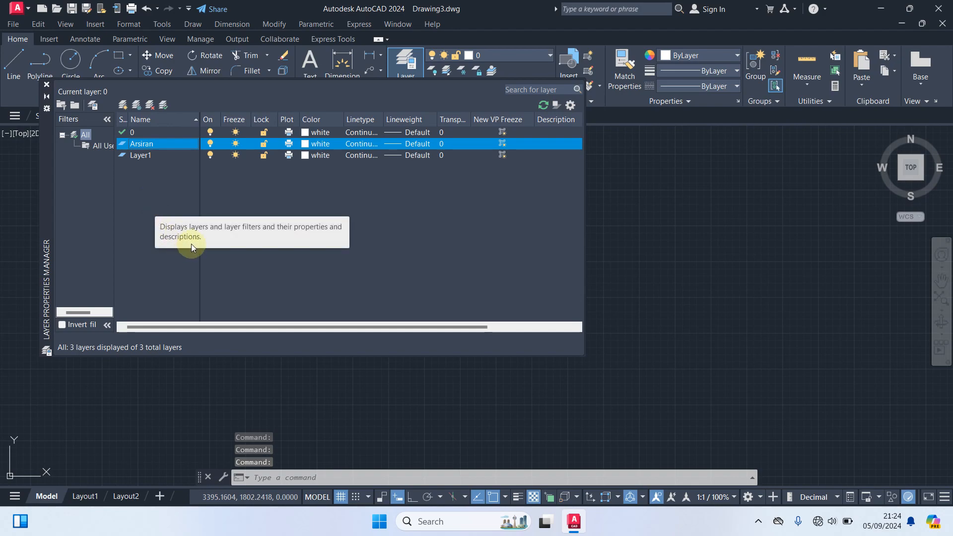
left_click(144, 157)
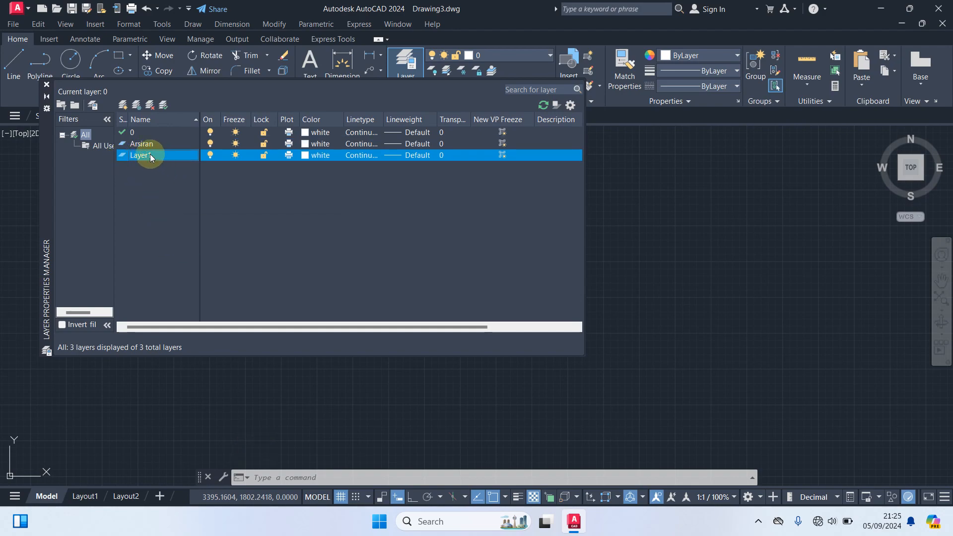
double_click(141, 156)
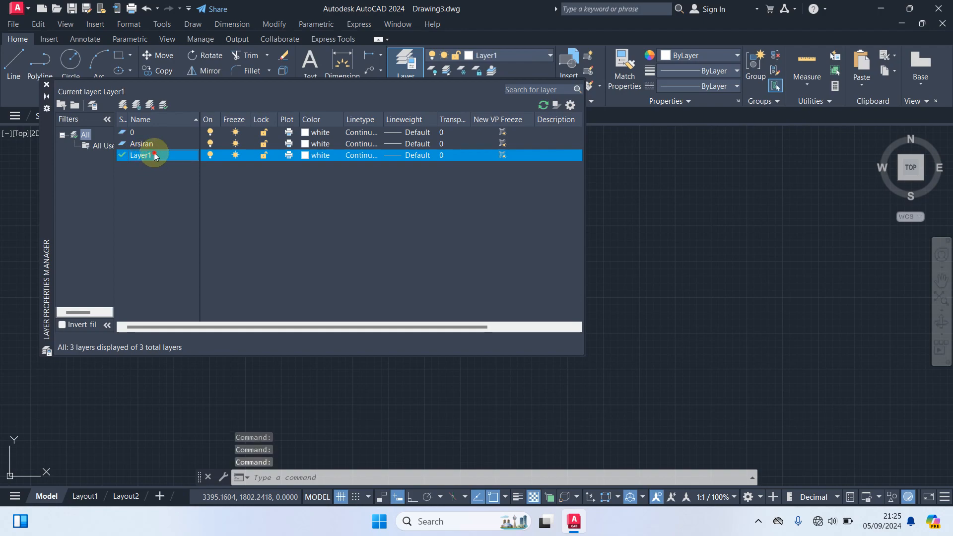
left_click(140, 155)
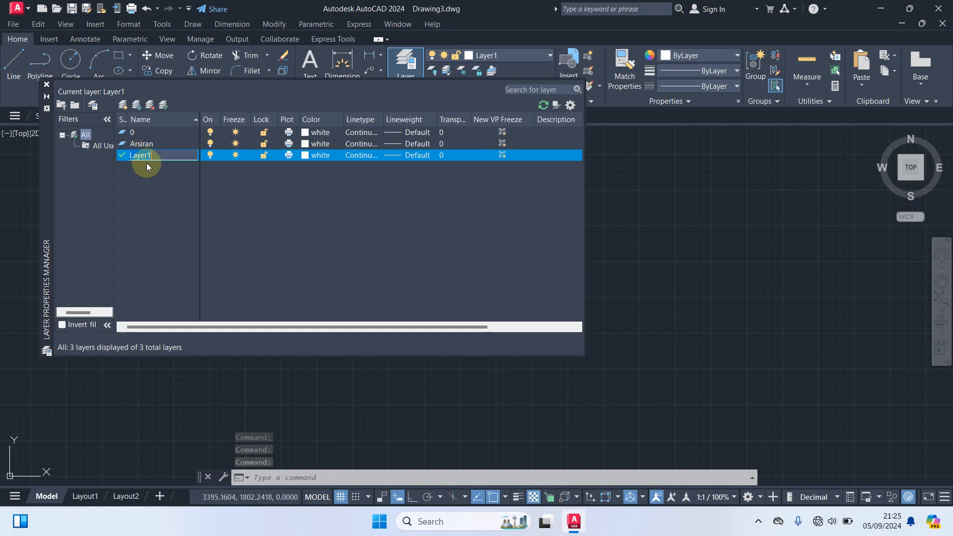
left_click_drag(156, 156, 113, 164)
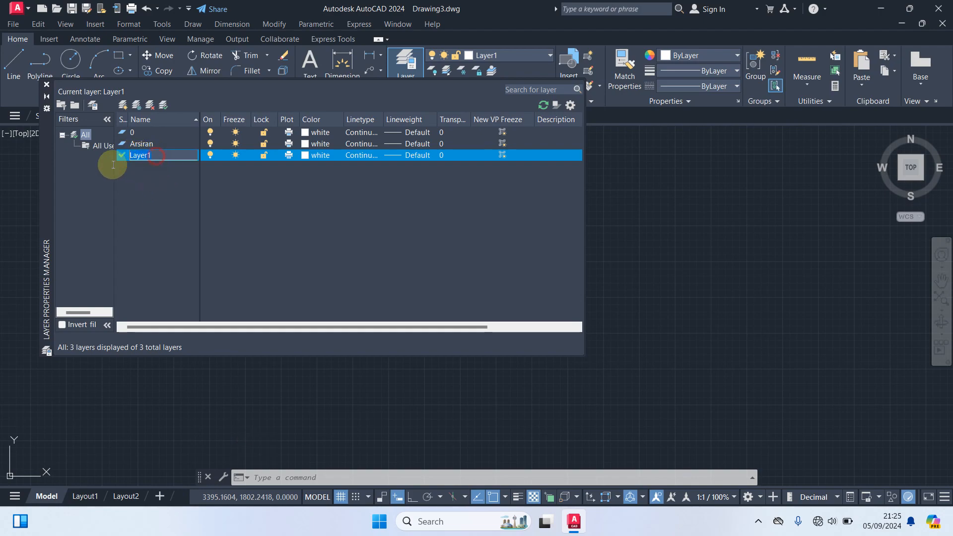
type("As")
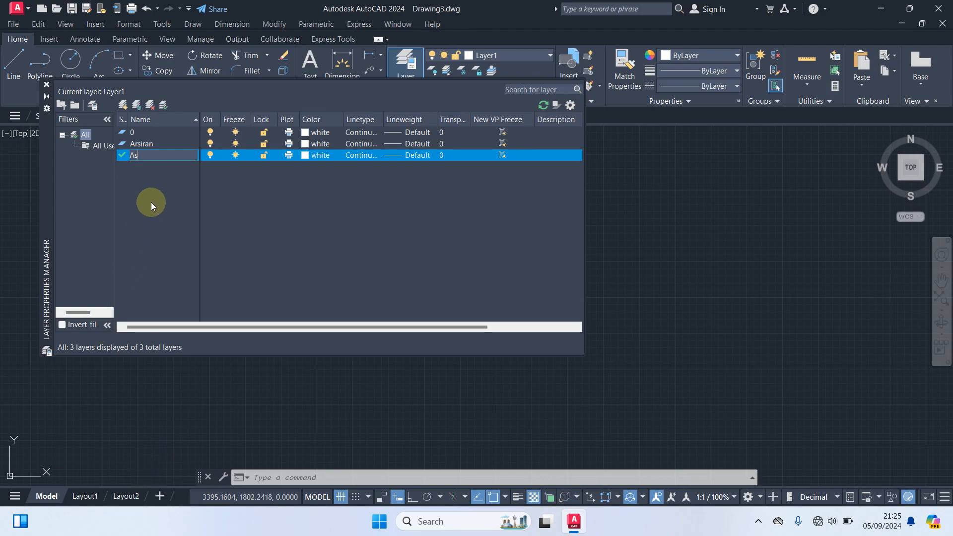
Step: Add two more layers named Dimensi and Dinding
right_click(125, 180)
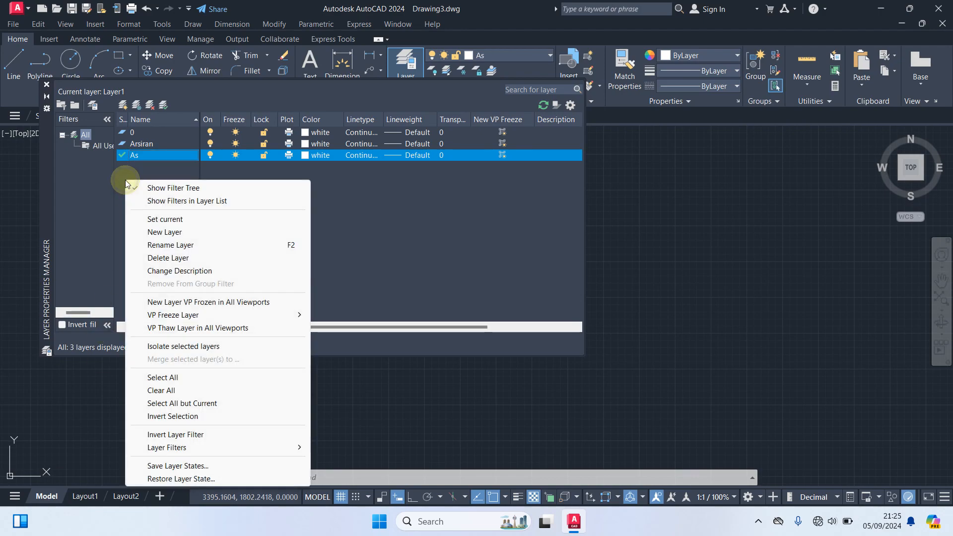
left_click(166, 233)
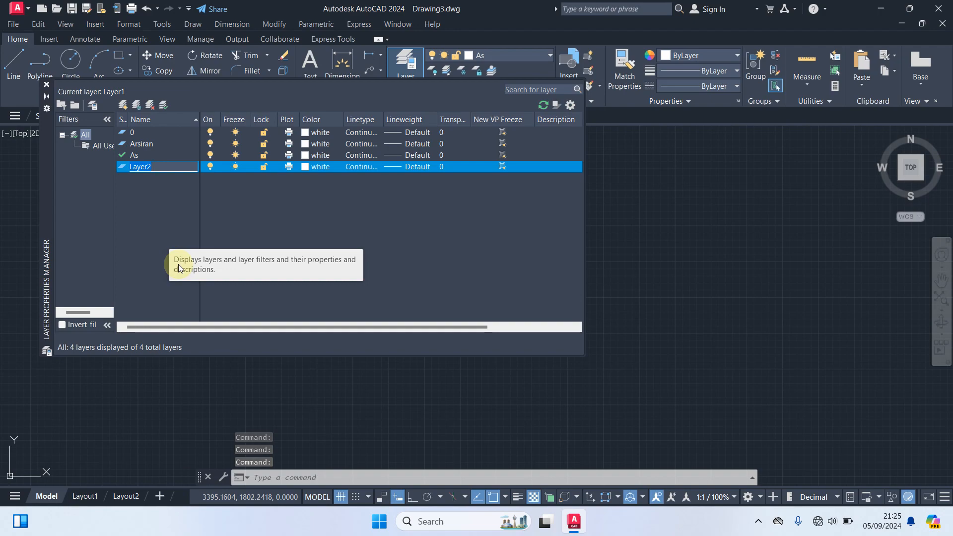
type("Dimensi")
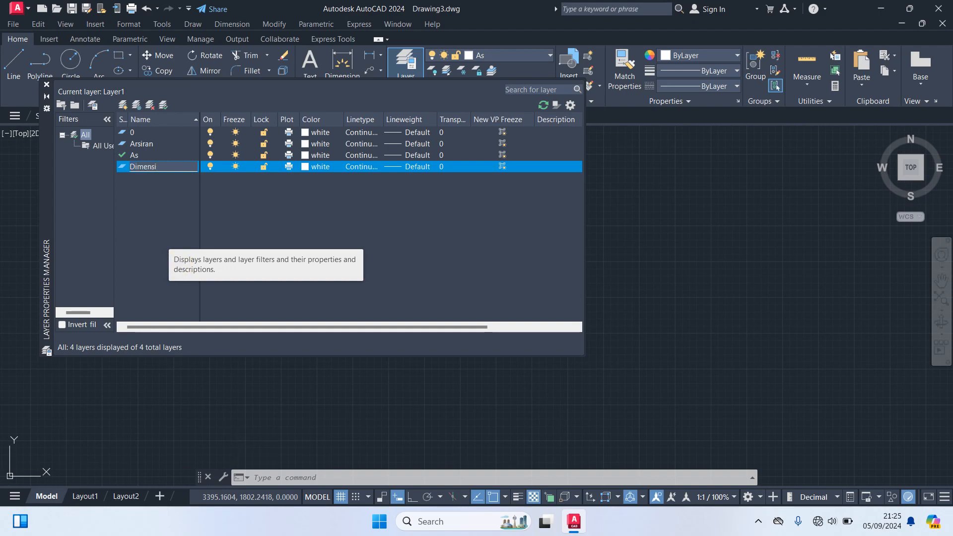
right_click(136, 199)
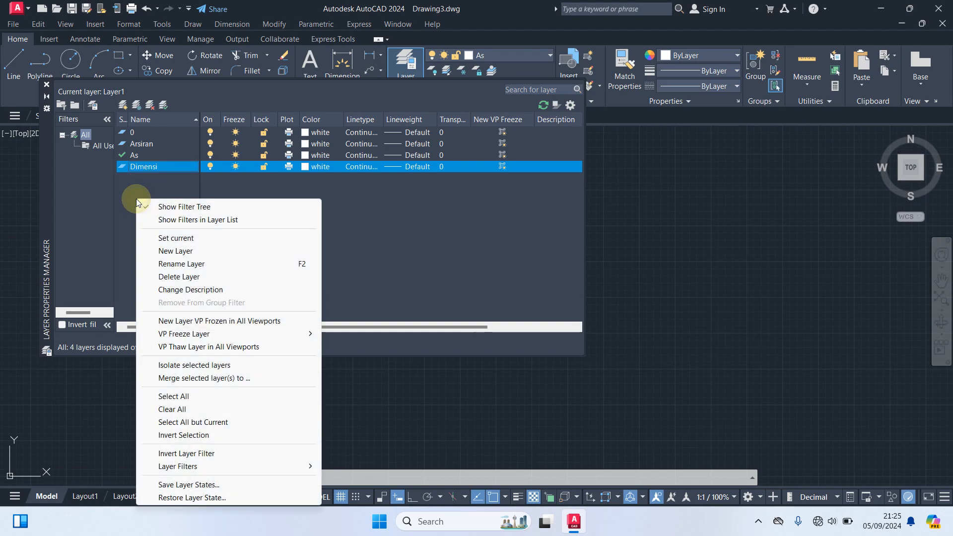
left_click(181, 252)
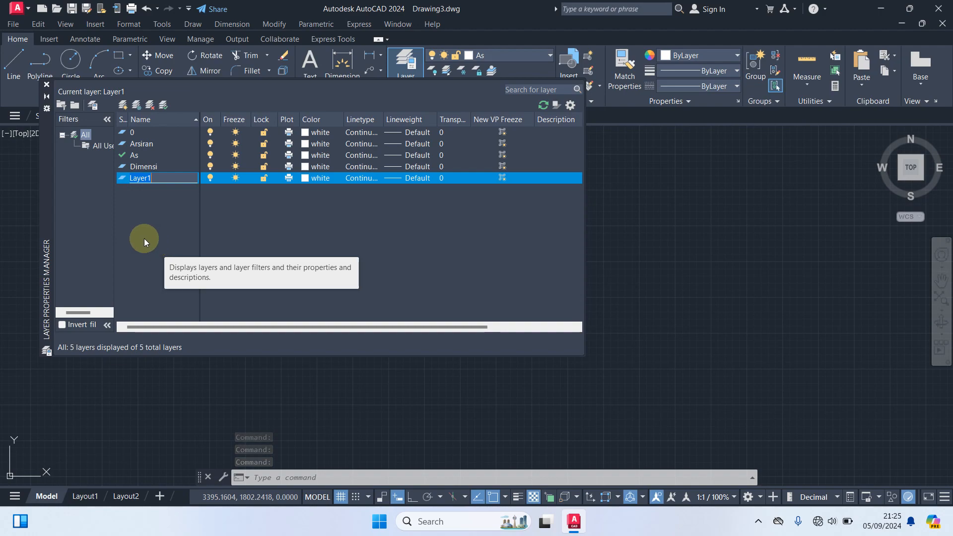
type("Dind")
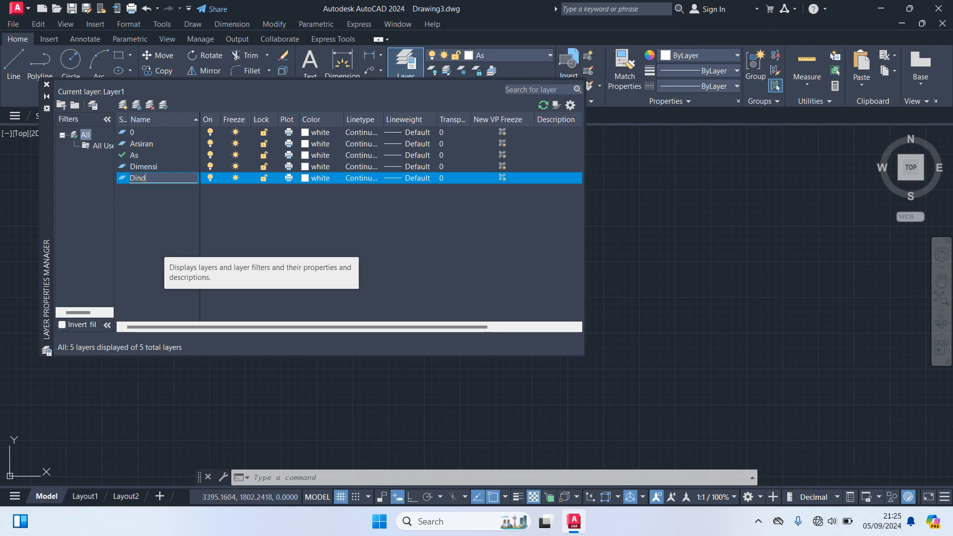
type("ing")
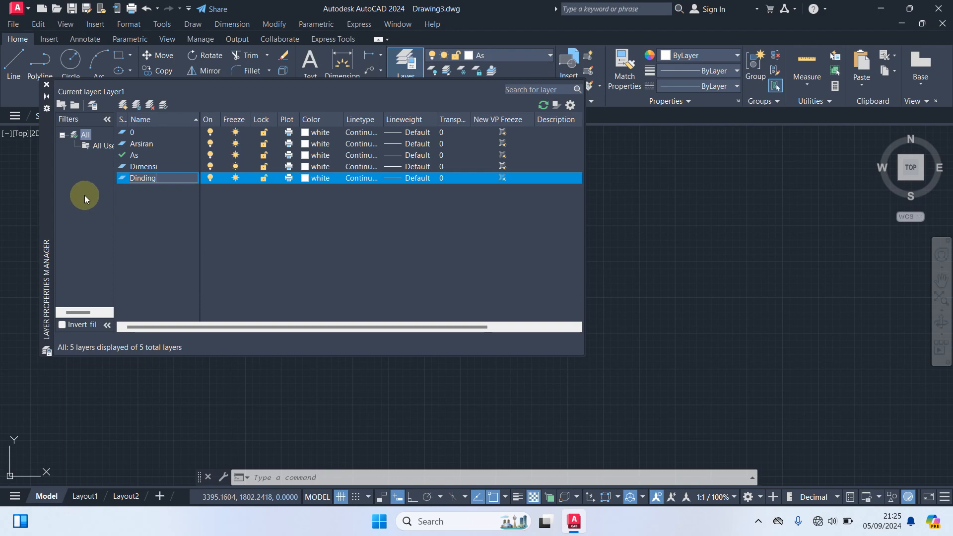
Step: Create a new layer named Garis Bantu
right_click(133, 204)
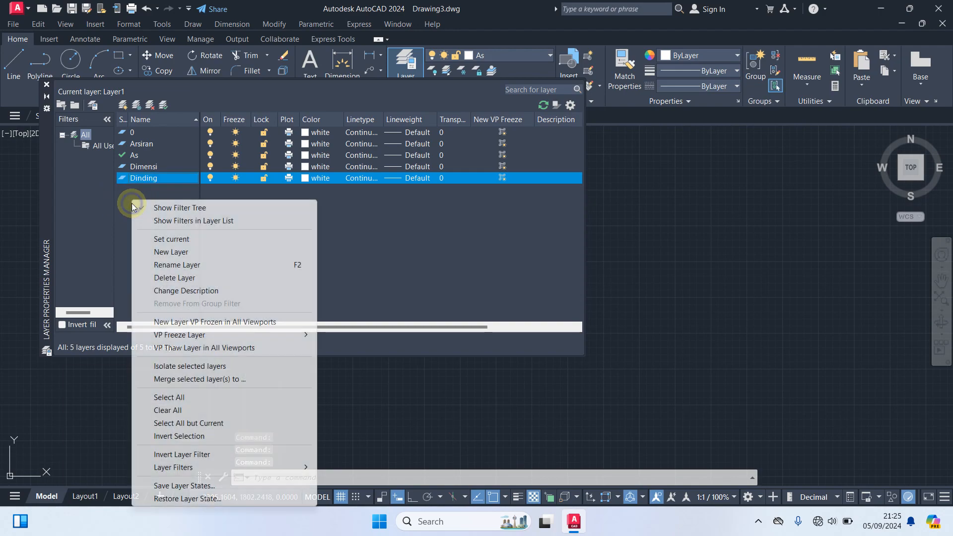
left_click(169, 252)
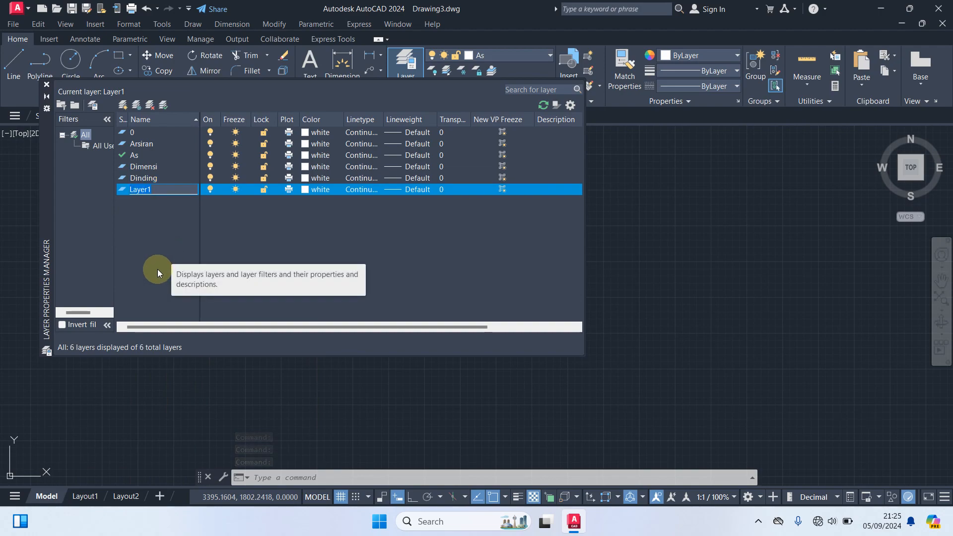
type("G")
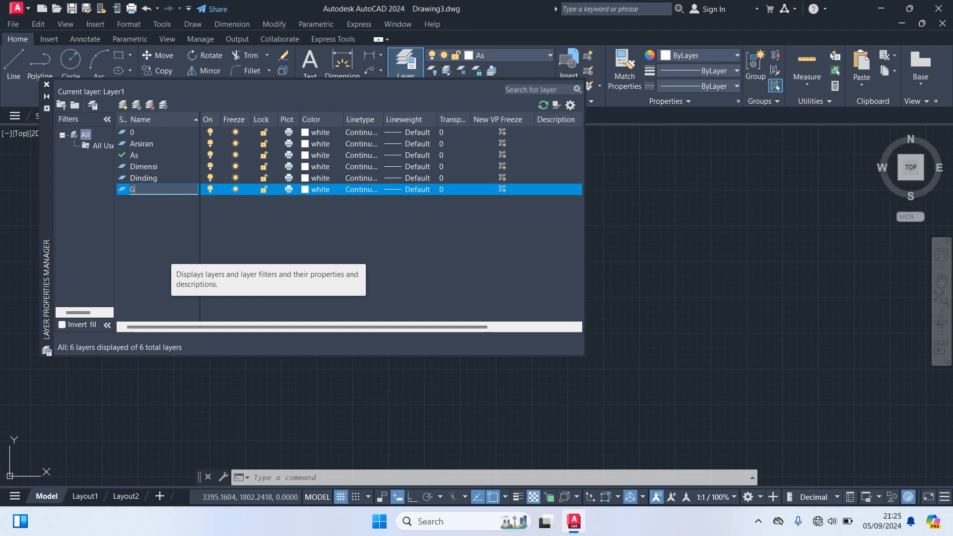
type("aris Bantu")
Step: Add a new layer and rename it Kolom
right_click(123, 208)
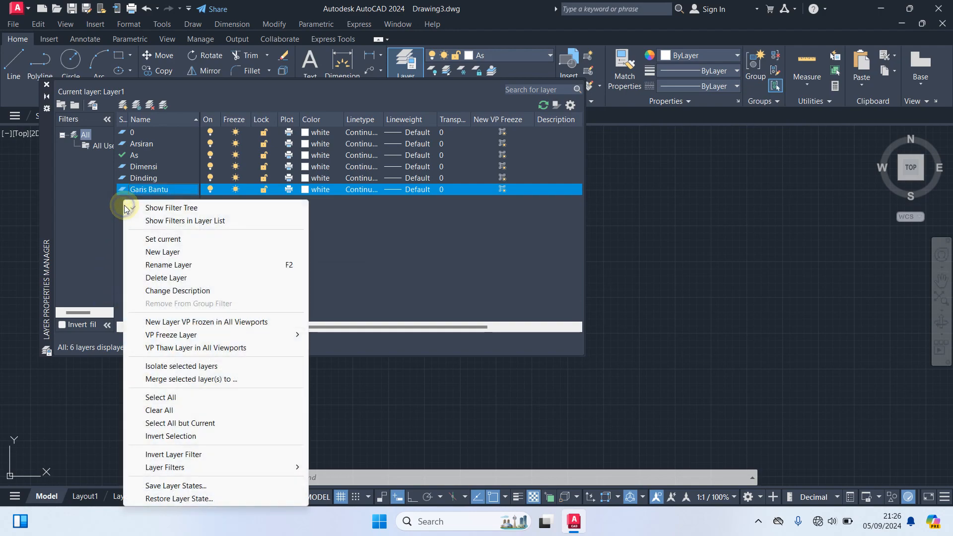
left_click(160, 253)
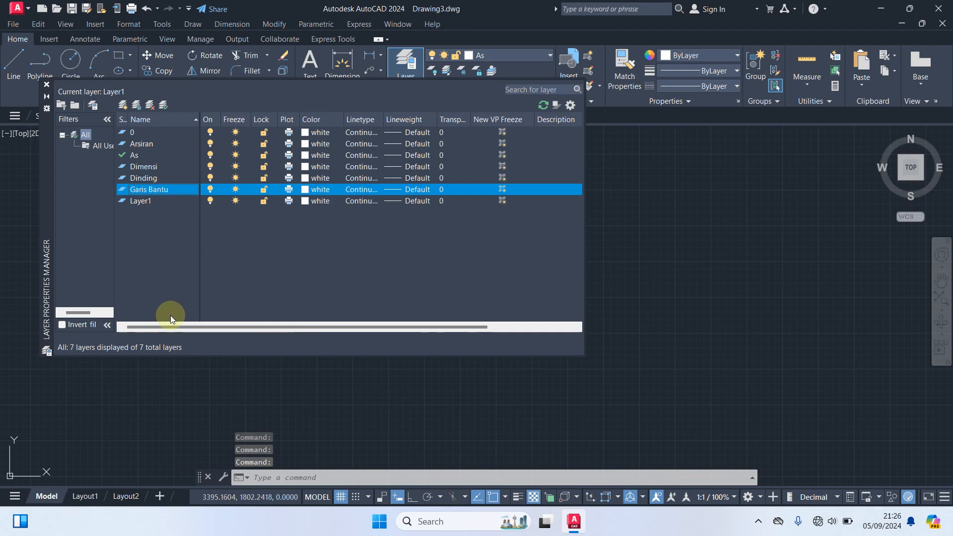
left_click(152, 229)
left_click(142, 203)
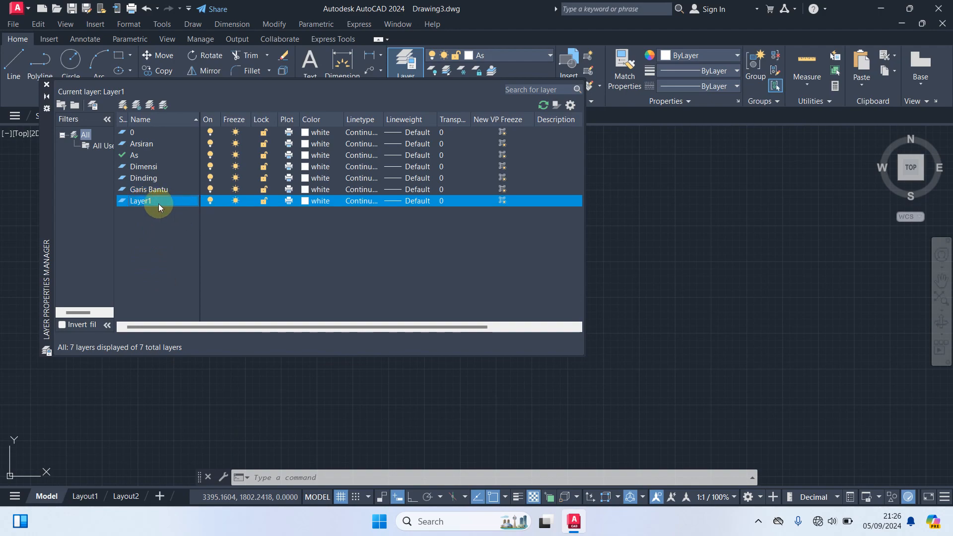
double_click(146, 201)
left_click(153, 202)
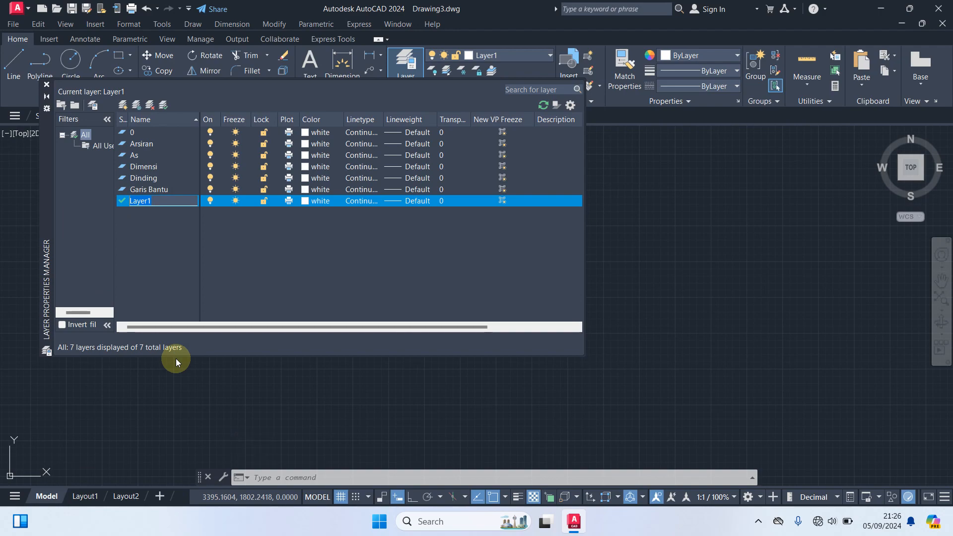
type("Kolom")
Step: Add a new layer and rename it Pintu & Jendela
right_click(131, 219)
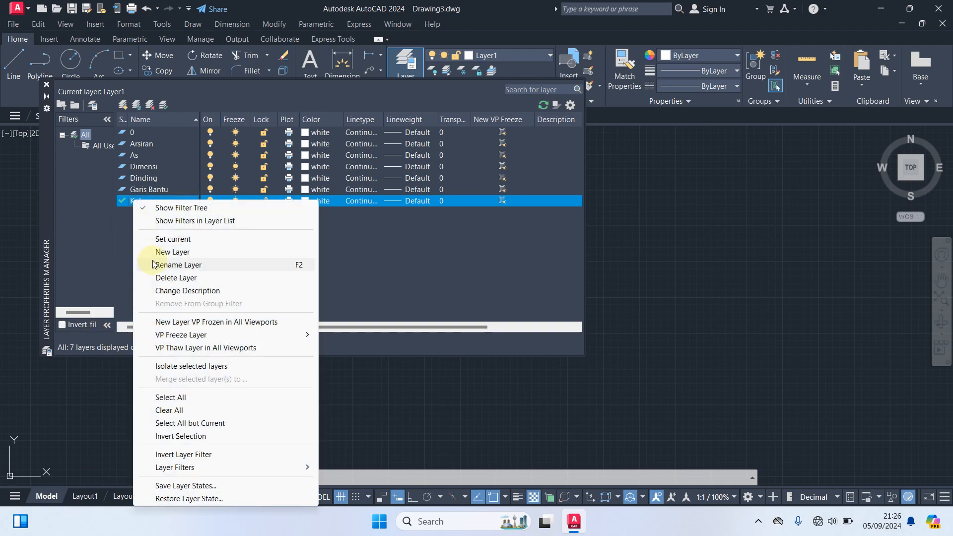
left_click(168, 251)
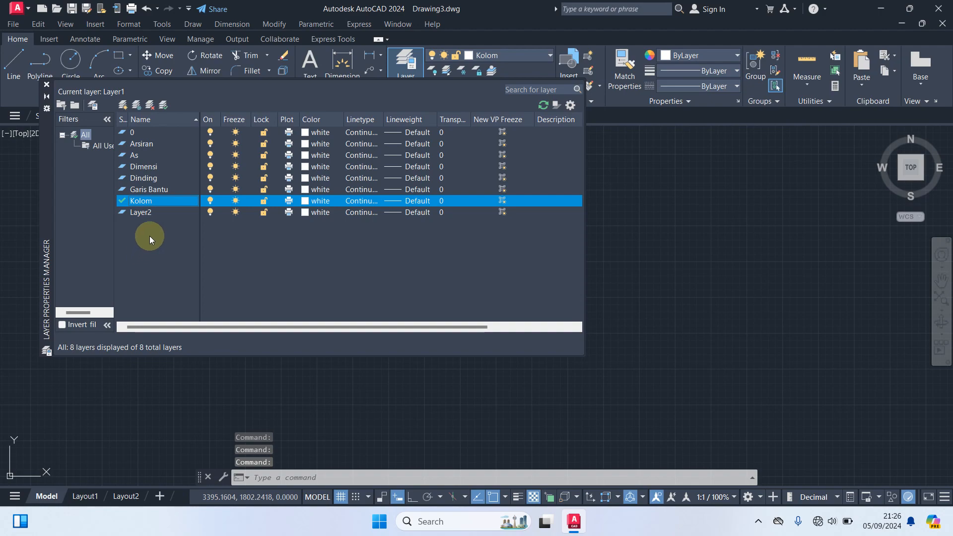
double_click(139, 213)
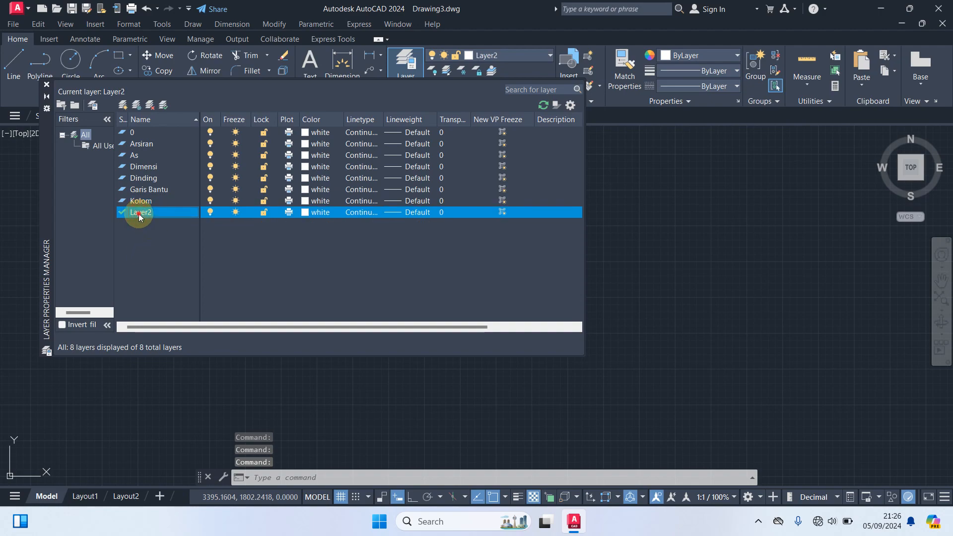
left_click(152, 213)
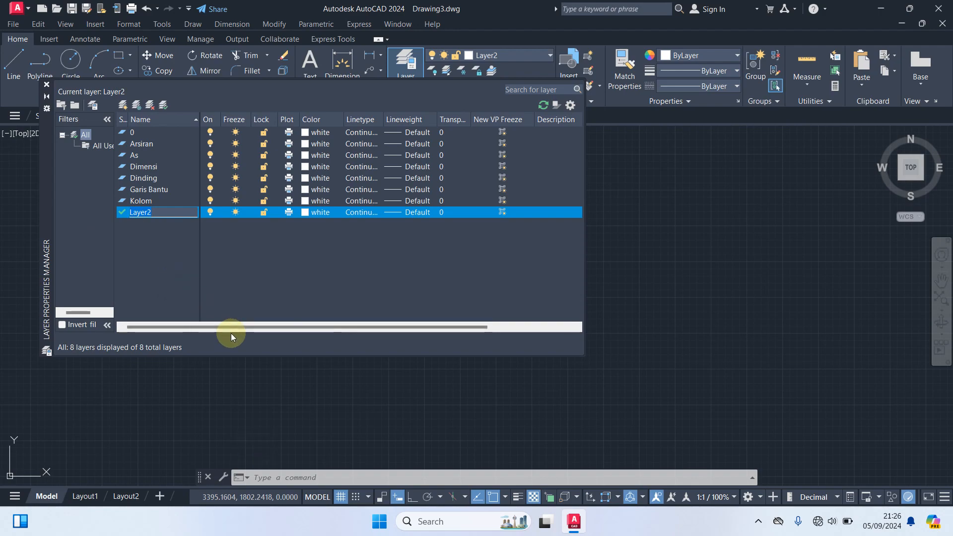
type("Pintu & Jendela")
Step: Add a new layer and rename it Teks
right_click(132, 234)
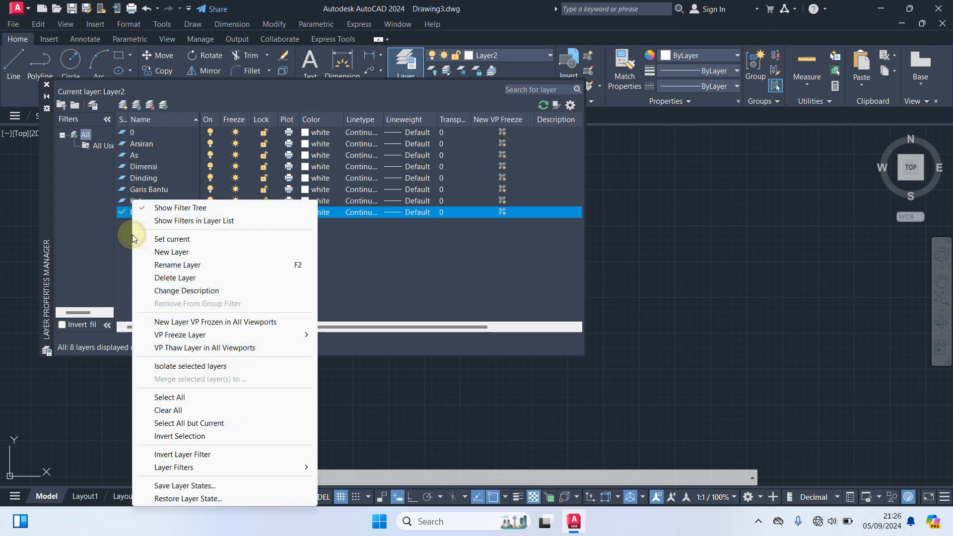
left_click(171, 253)
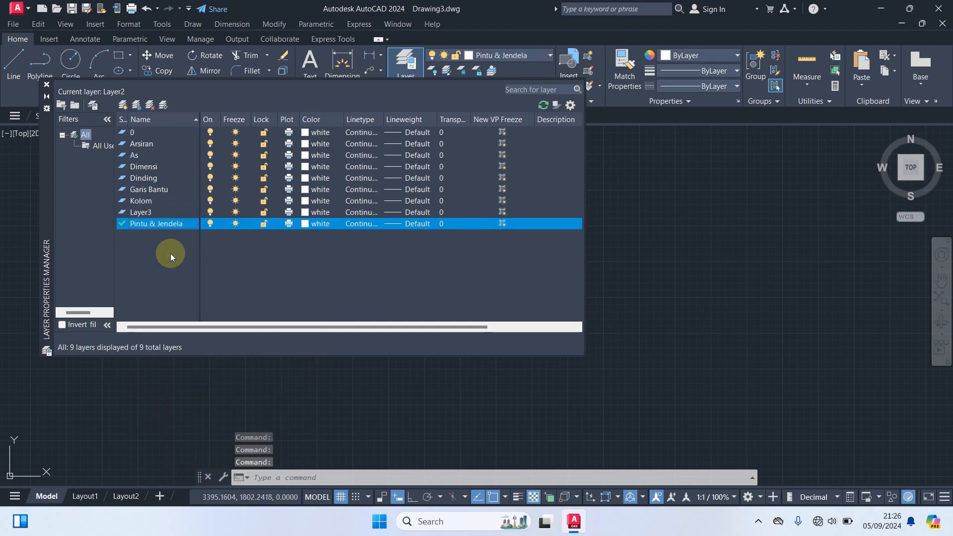
double_click(141, 213)
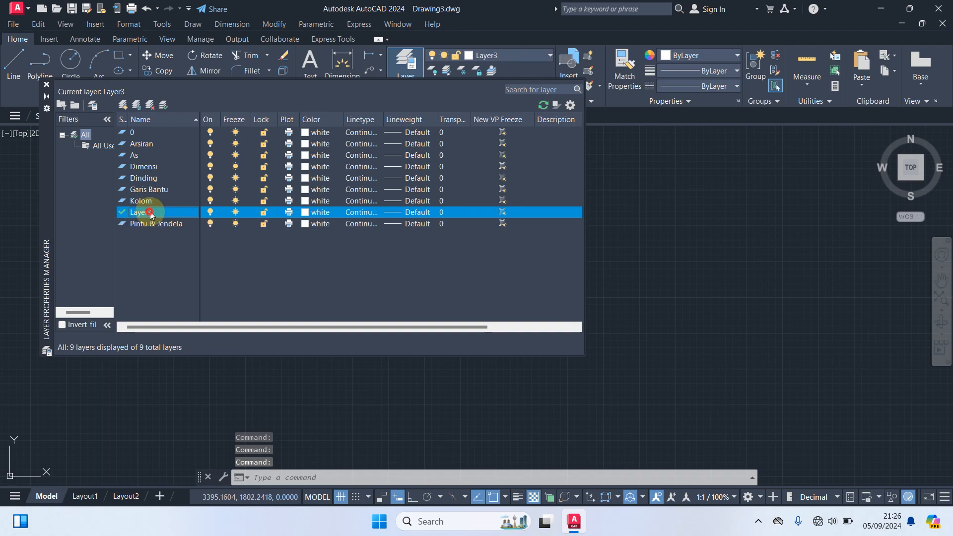
left_click(153, 213)
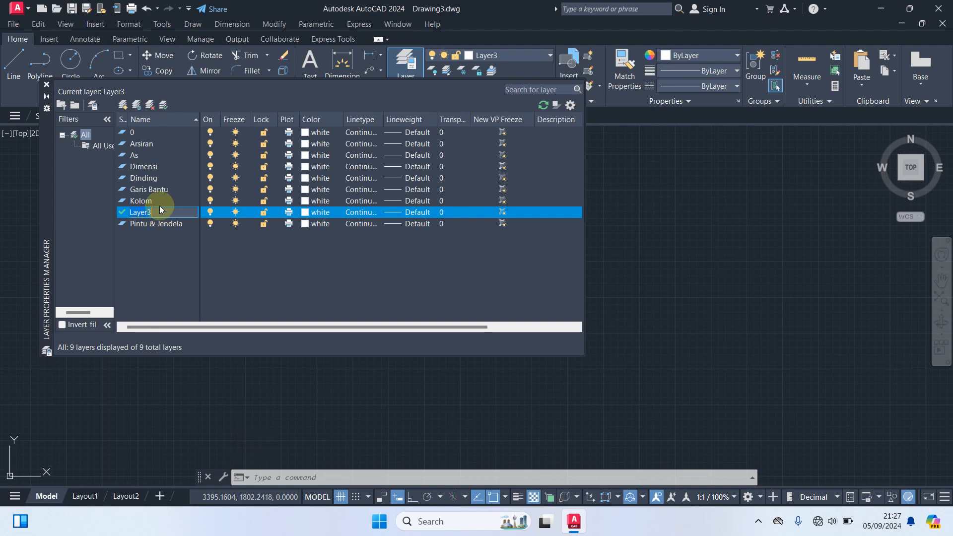
key("BackSpace")
key("BackSpace")
key("BackSpace")
key("BackSpace")
key("BackSpace")
key("BackSpace")
type("Teks")
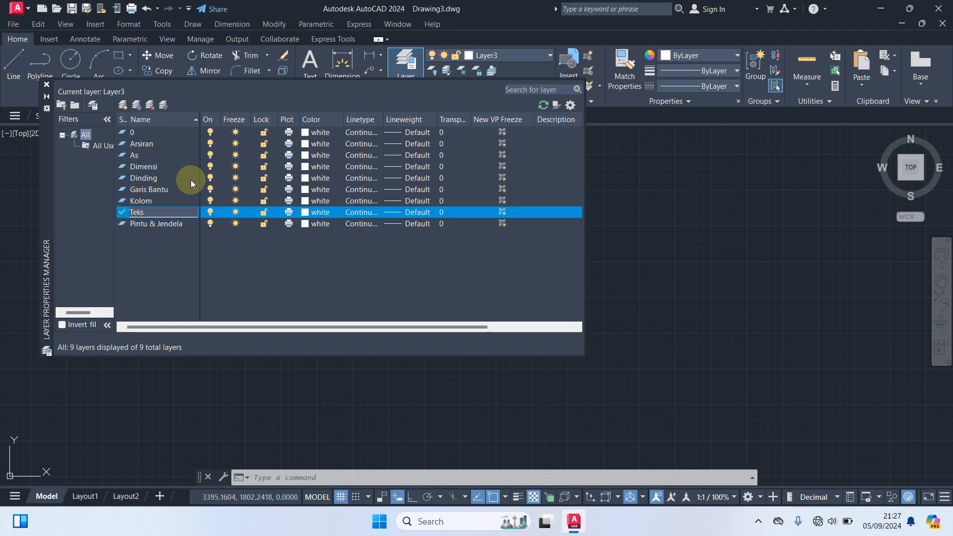
key("Return")
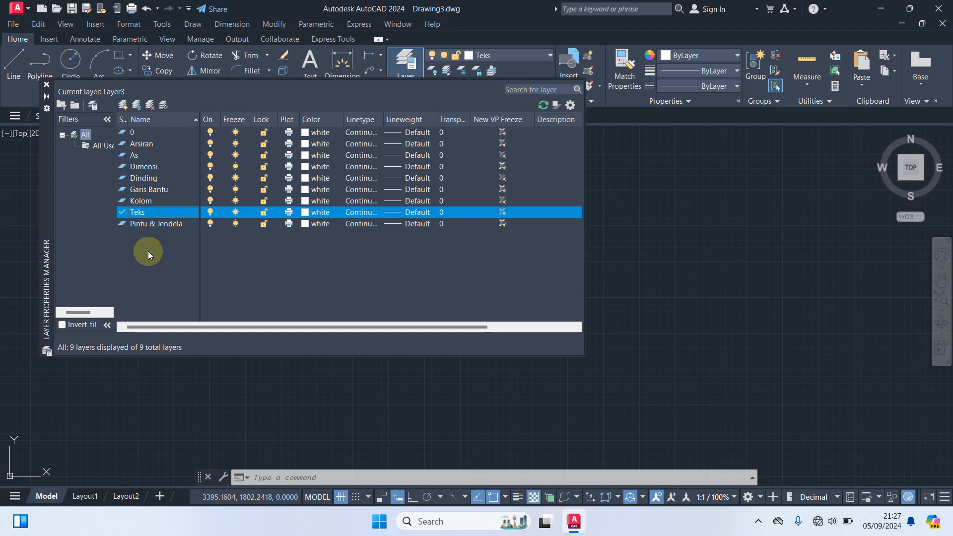
Step: Set the color of the As layer to red
left_click(138, 156)
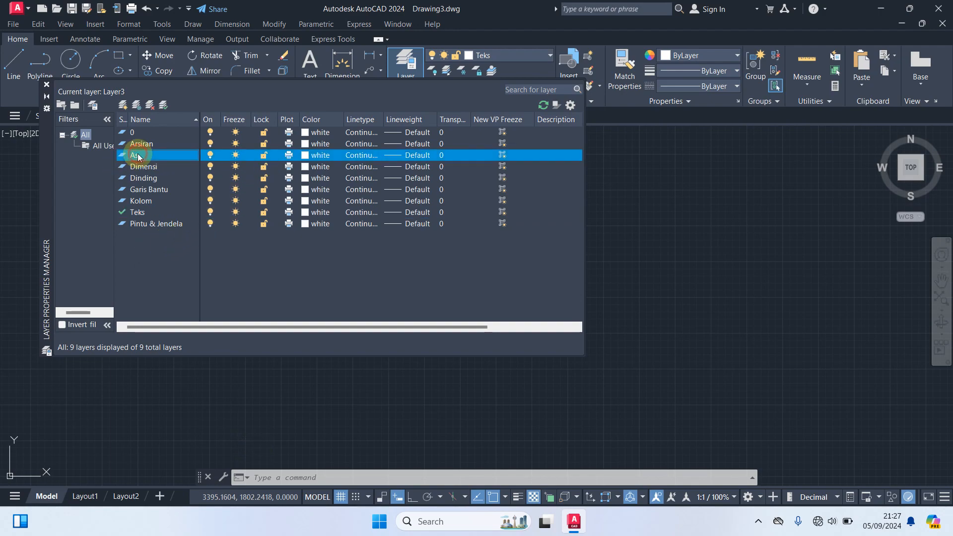
left_click(311, 156)
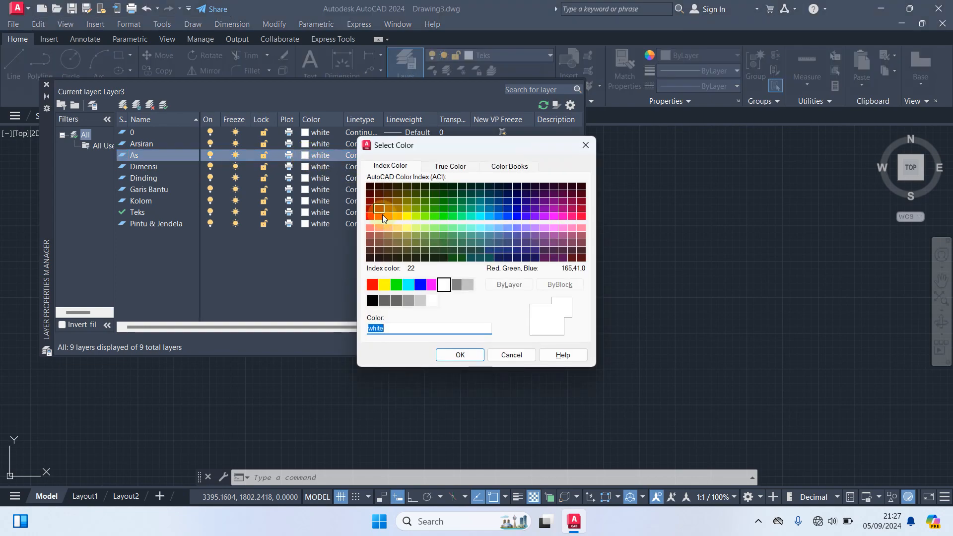
left_click(372, 286)
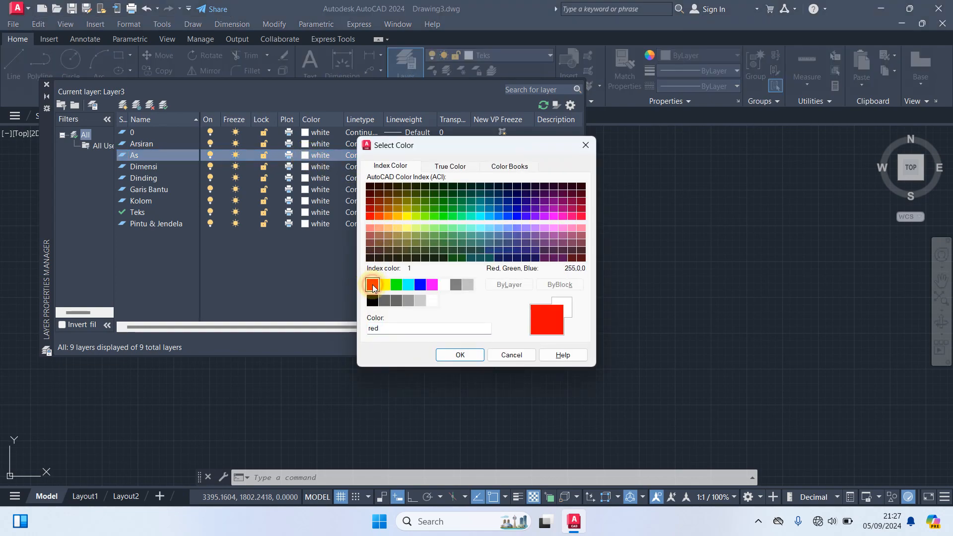
left_click(461, 354)
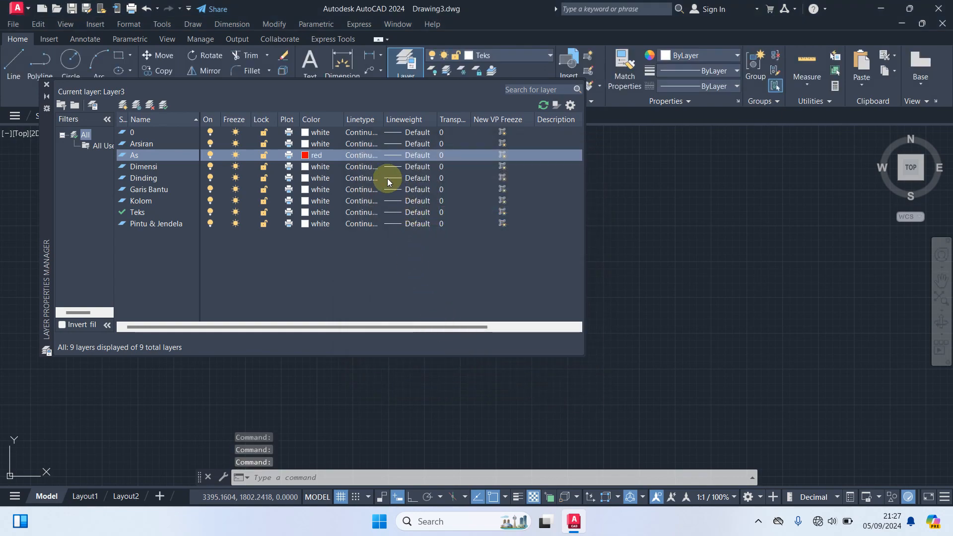
Step: Load the ACAD_ISO02W100 dashed linetype and assign it to the As layer
left_click(362, 155)
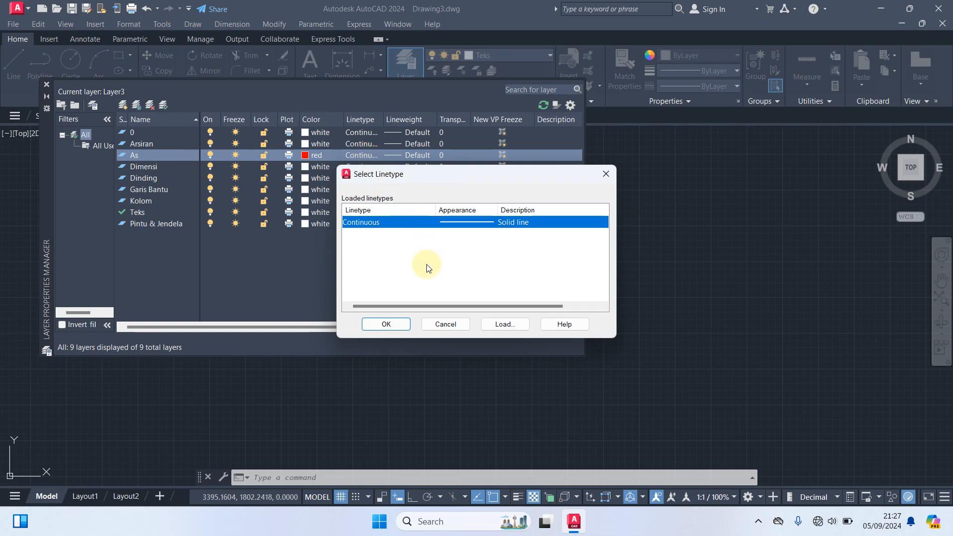
left_click(500, 324)
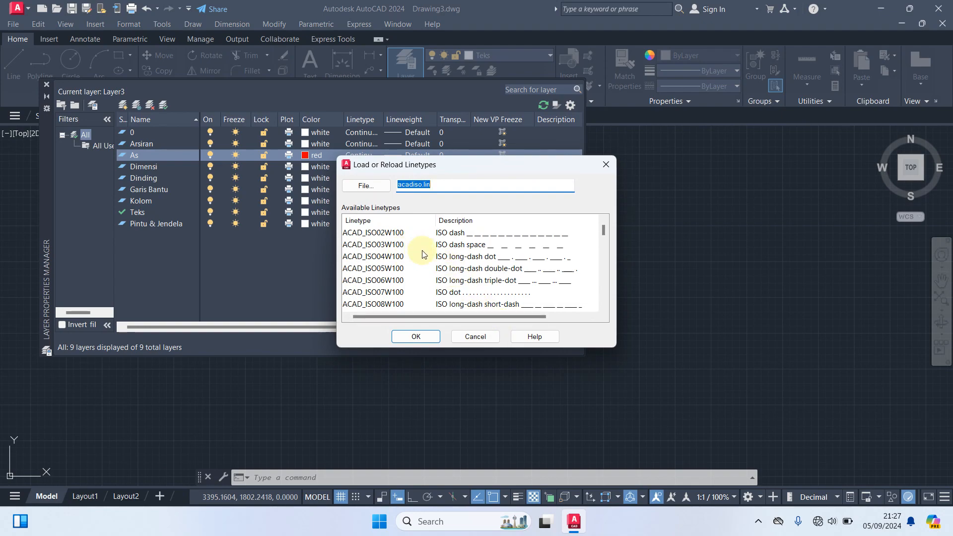
left_click(388, 234)
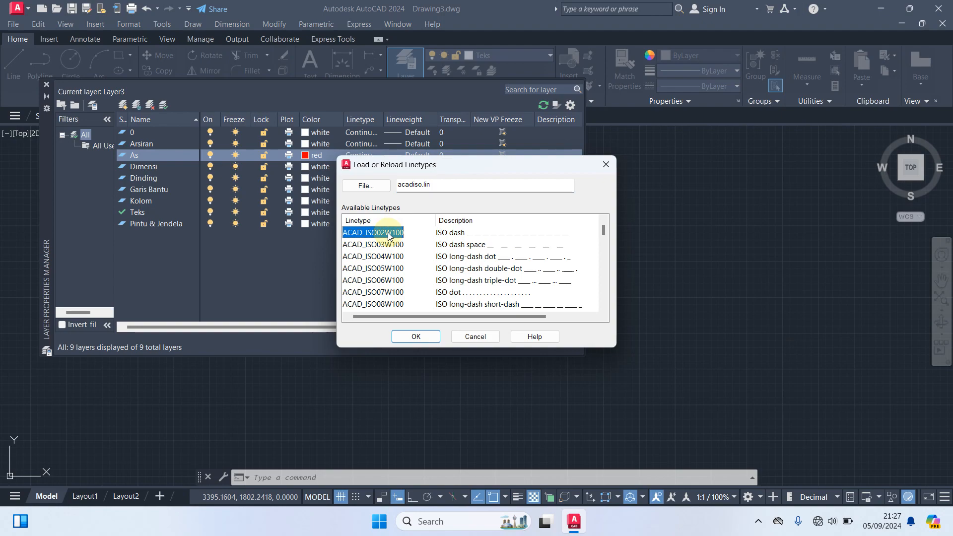
left_click(414, 336)
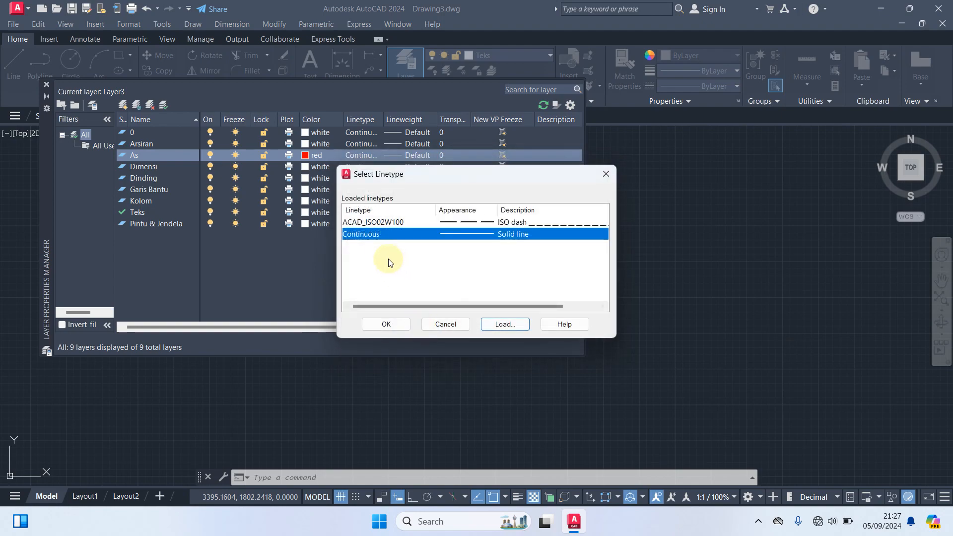
left_click(391, 223)
left_click(392, 323)
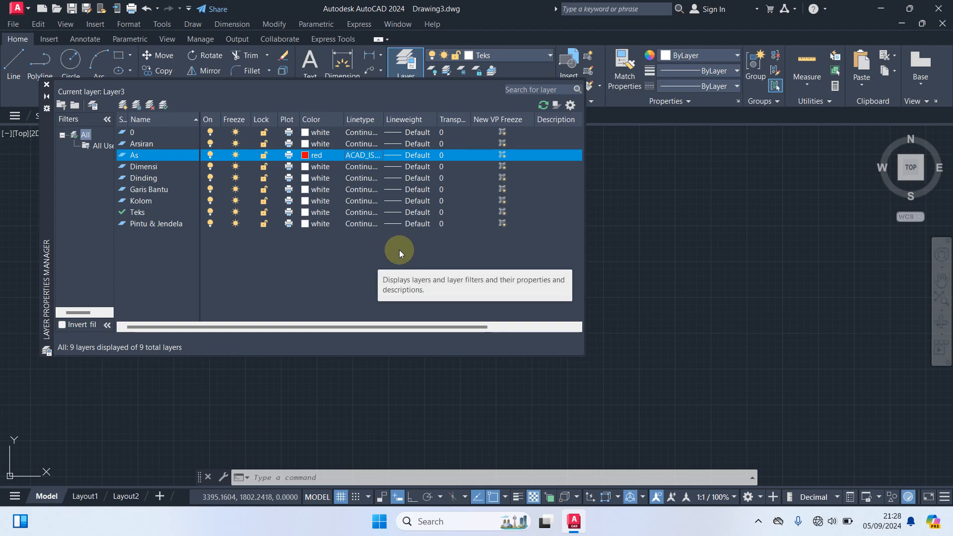
Step: Set the color of the Kolom layer to cyan
left_click(141, 203)
left_click(306, 201)
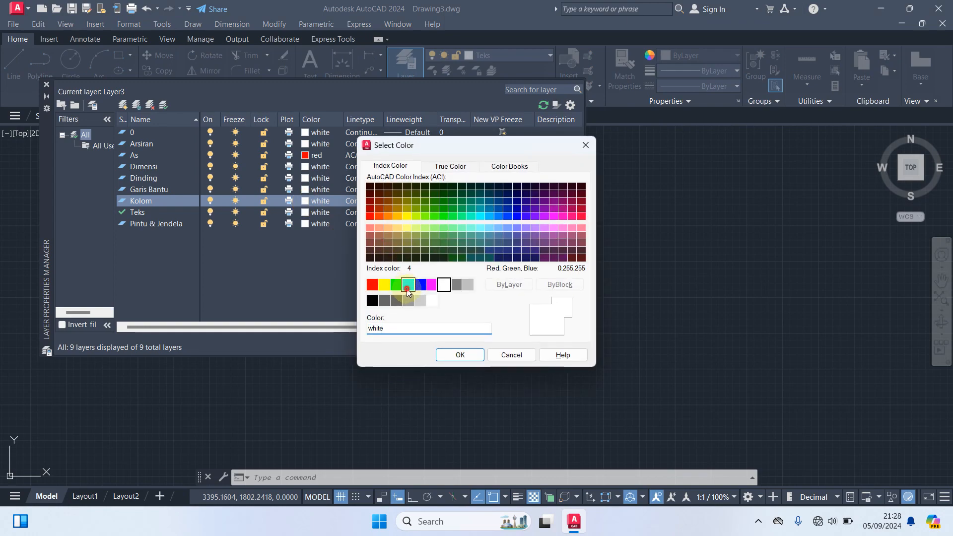
left_click(407, 290)
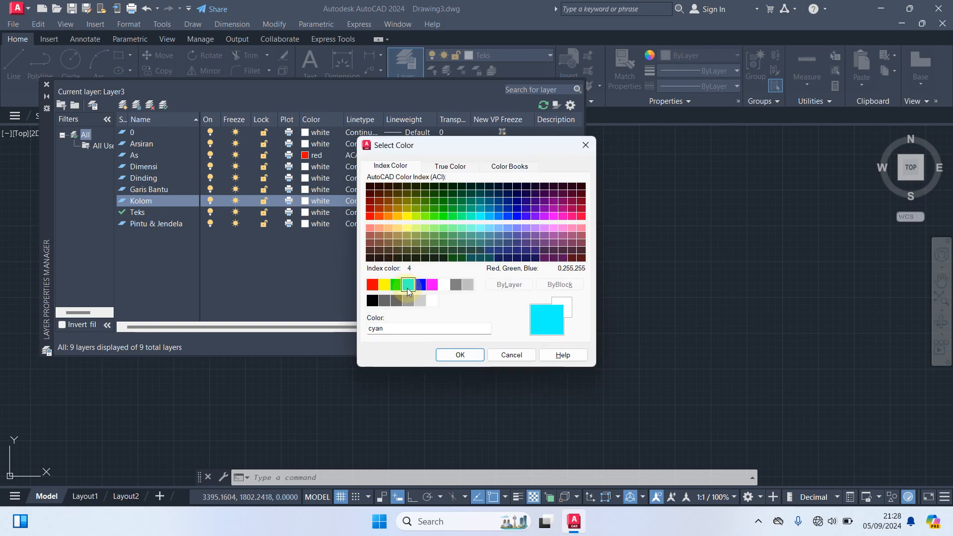
left_click(460, 355)
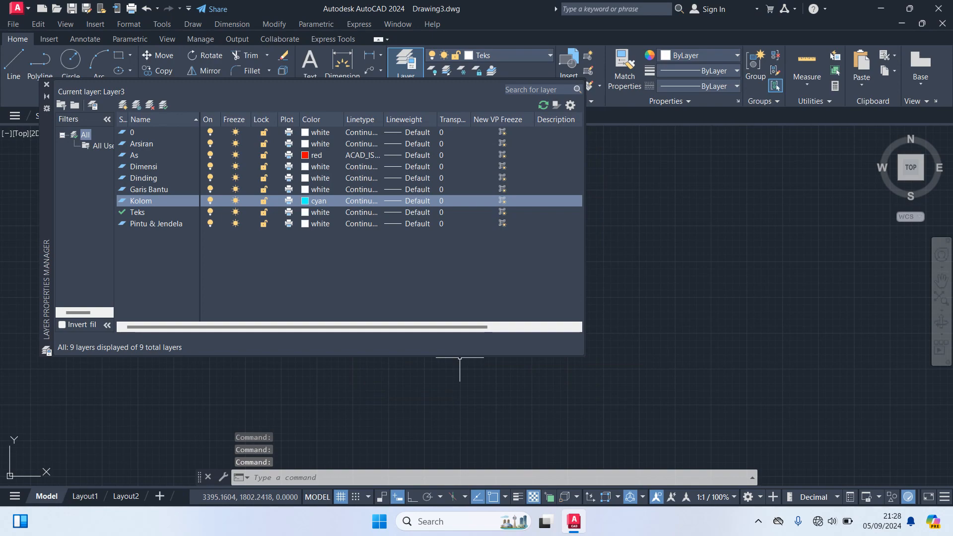
Step: Set the color of the Teks layer to index color 61 and close the layer manager
left_click(307, 212)
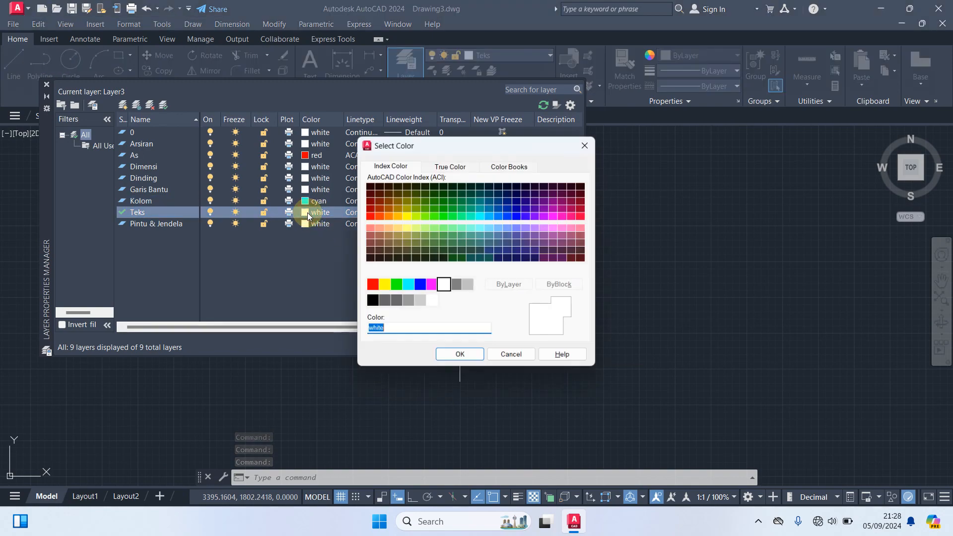
left_click(416, 230)
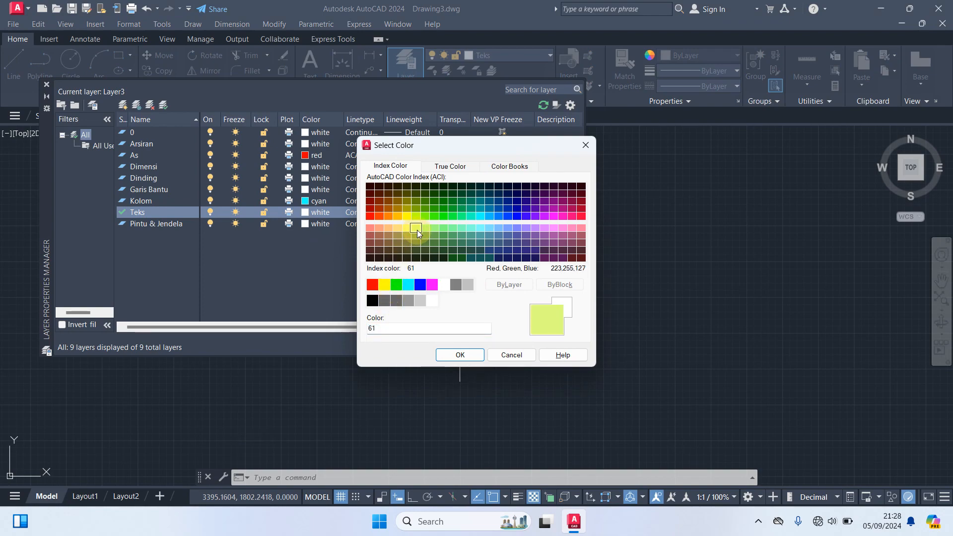
left_click(461, 355)
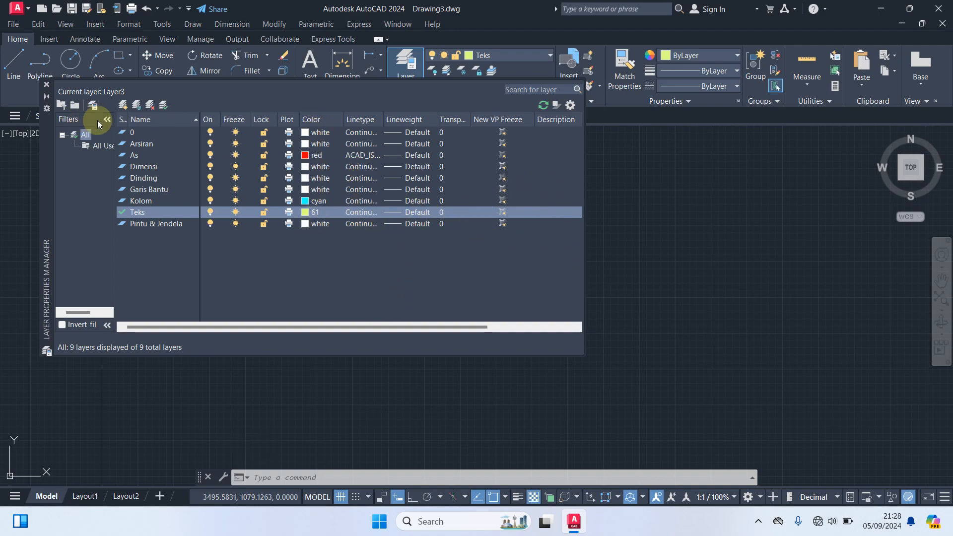
left_click(47, 85)
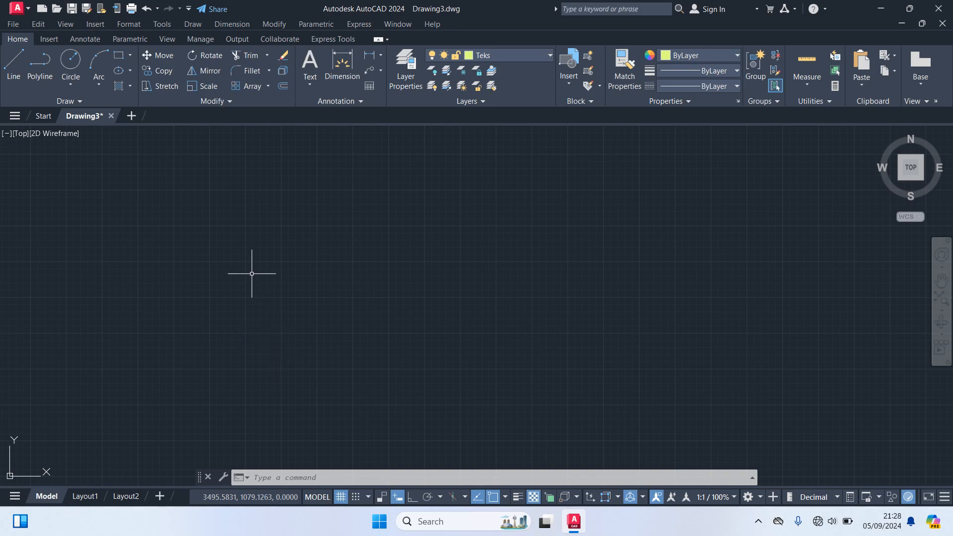
Step: Create a new dimension style named Skala 100 based on ISO-25 and continue to its settings
type("d")
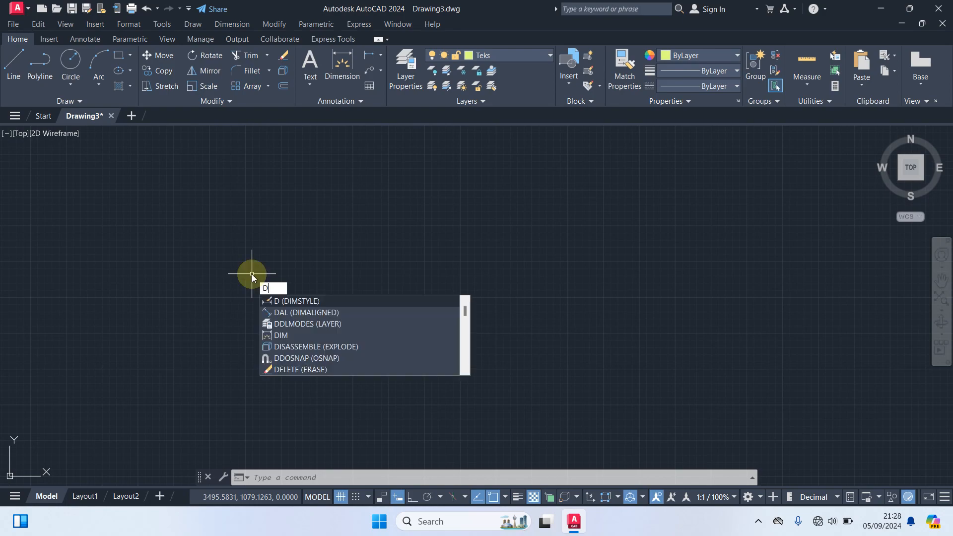
key("Escape")
type("d")
key("Return")
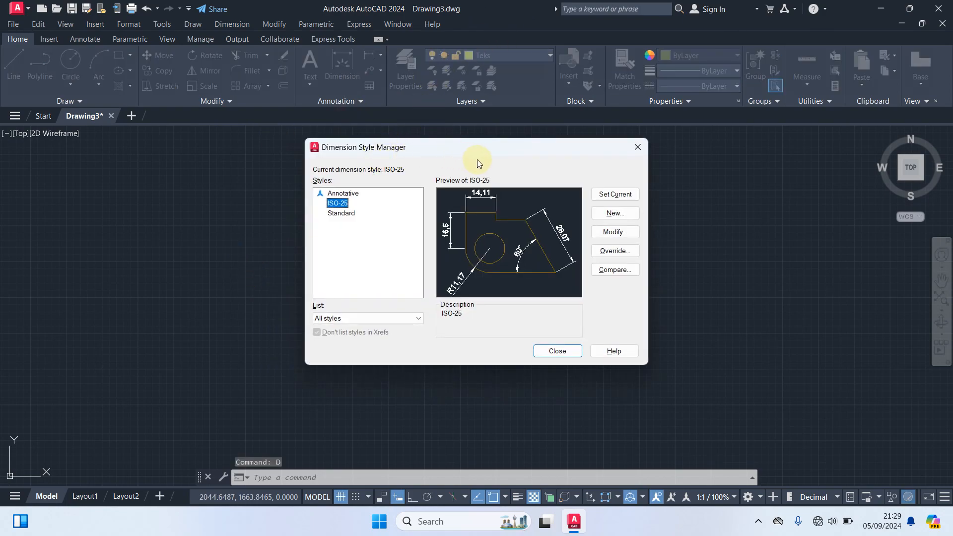
left_click(616, 214)
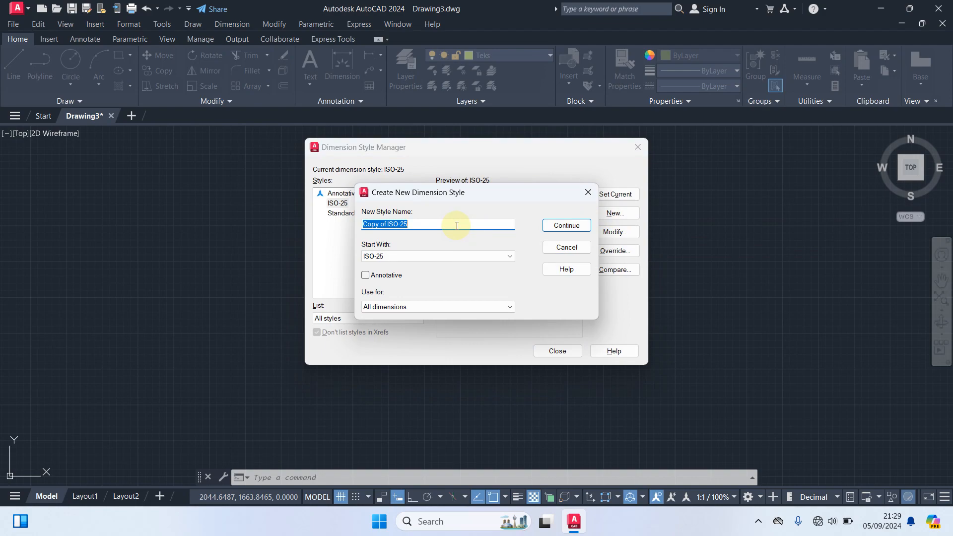
type("Skala 100")
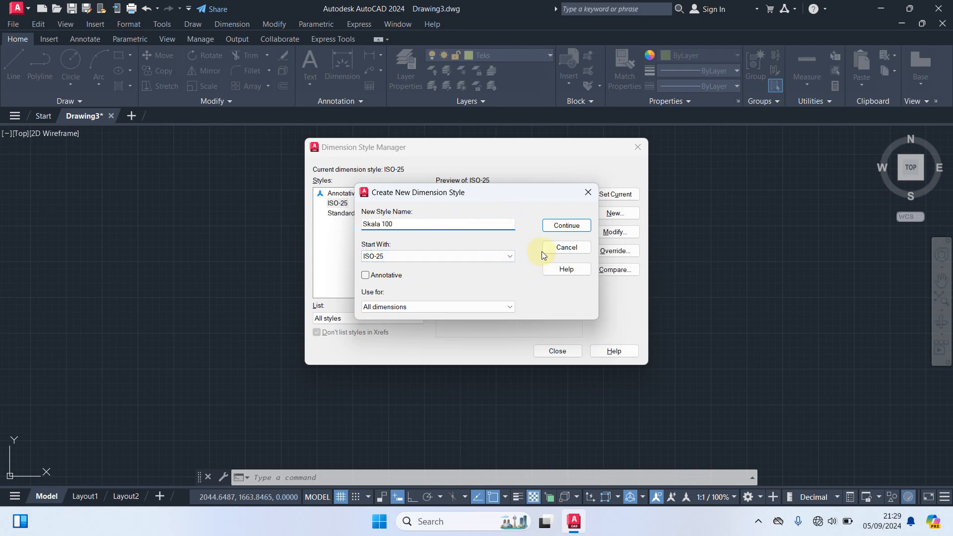
left_click(557, 227)
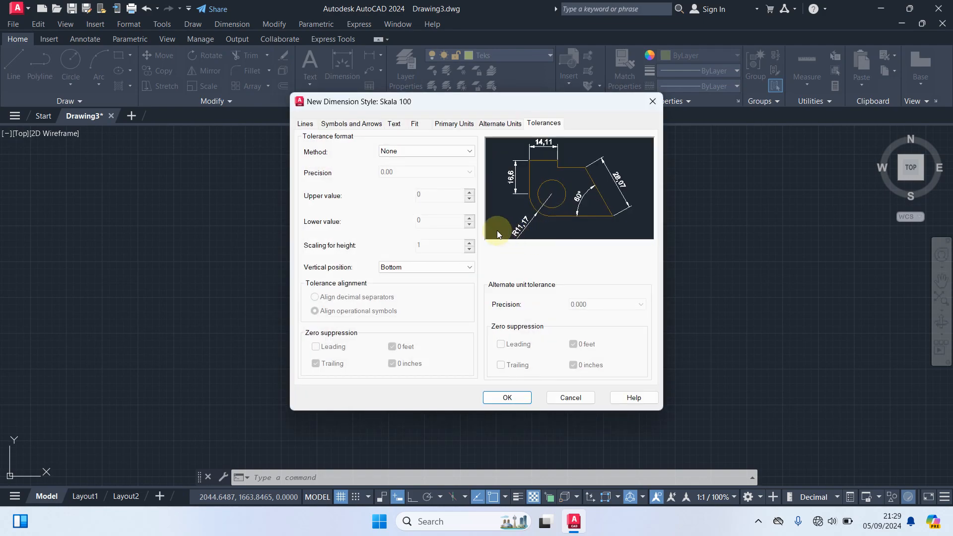
Step: Set the style's dimension lines to cyan with a 0.05 mm lineweight and a baseline spacing of 10
left_click(305, 125)
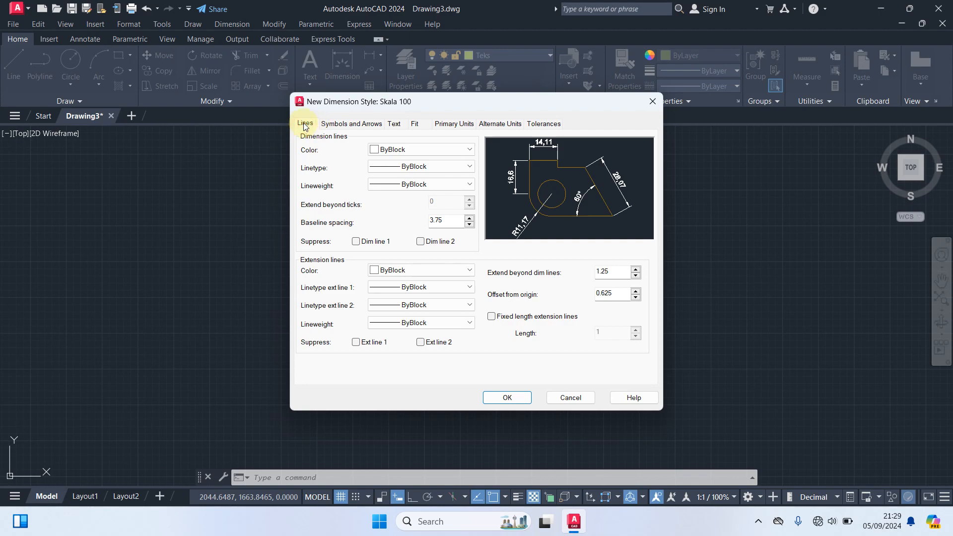
left_click(416, 150)
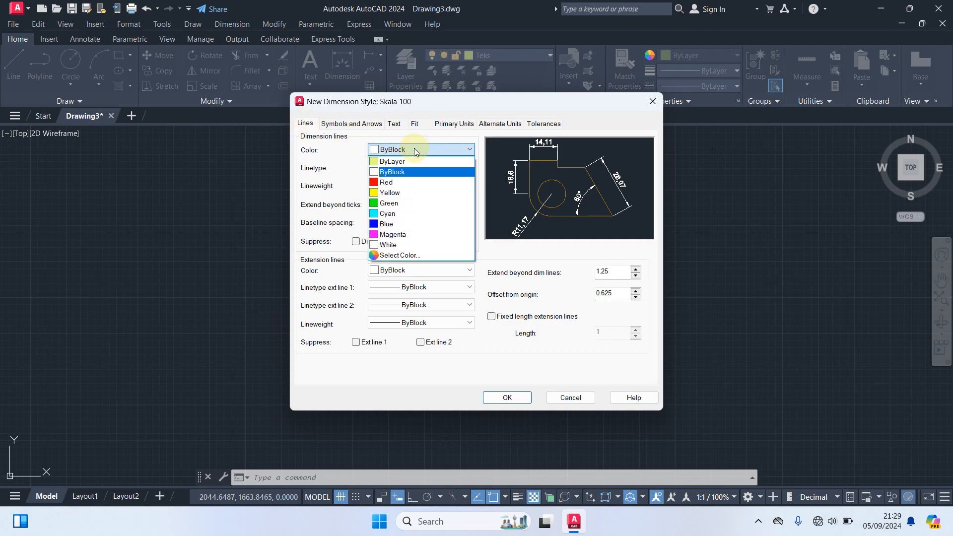
left_click(392, 212)
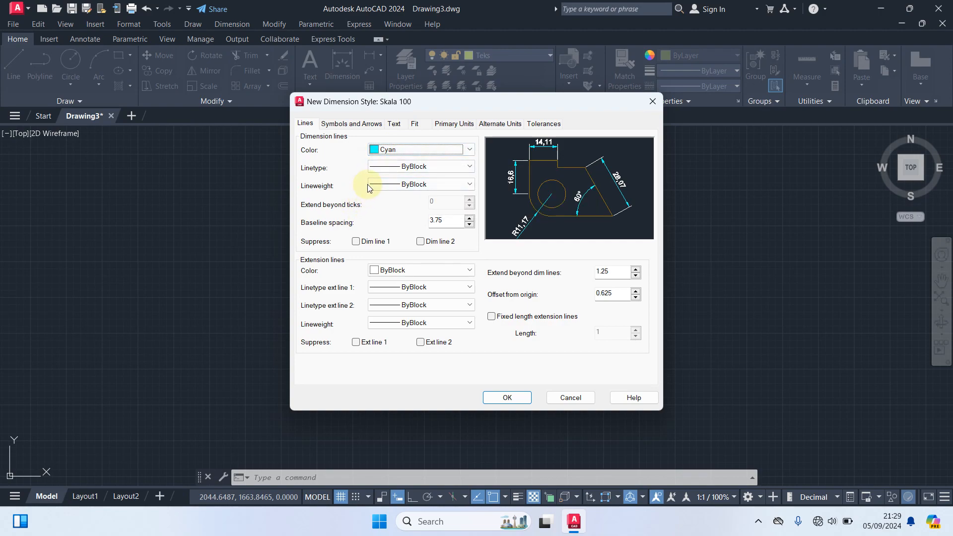
left_click(425, 185)
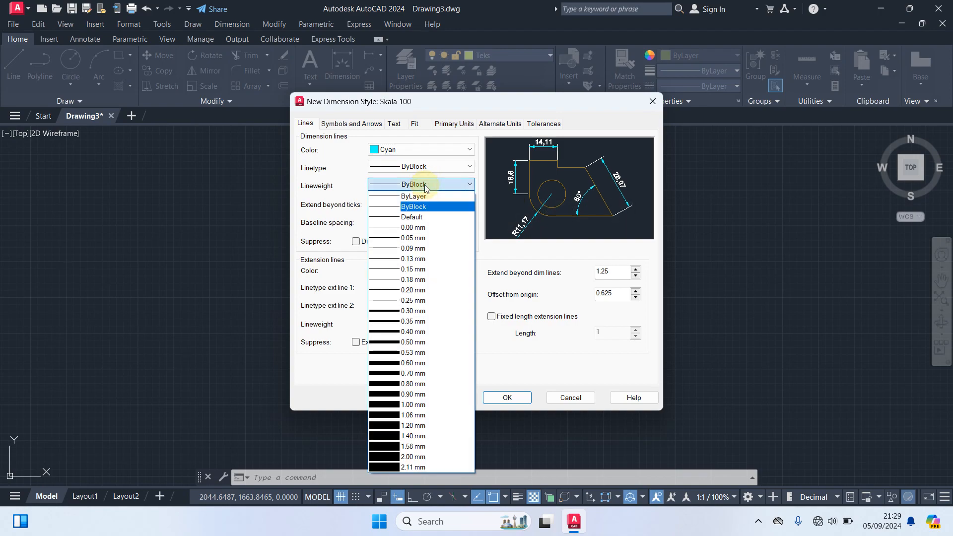
left_click(423, 238)
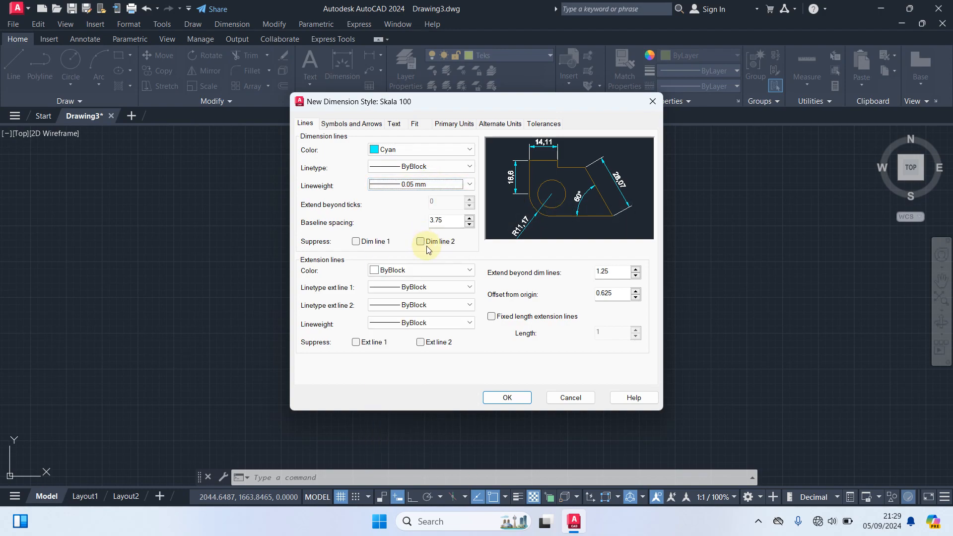
double_click(452, 220)
type("10")
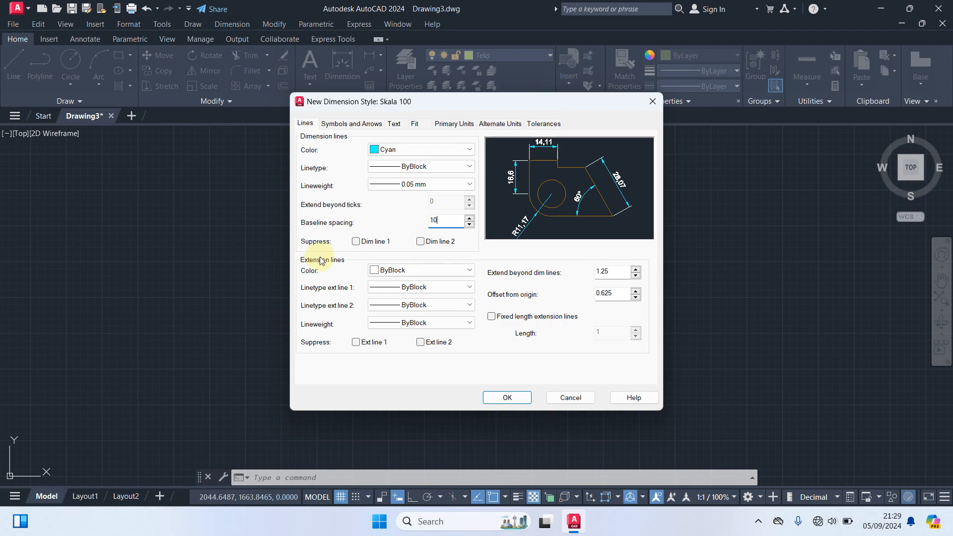
Step: Set the style's extension lines to yellow with a 0.05 mm lineweight
left_click(402, 272)
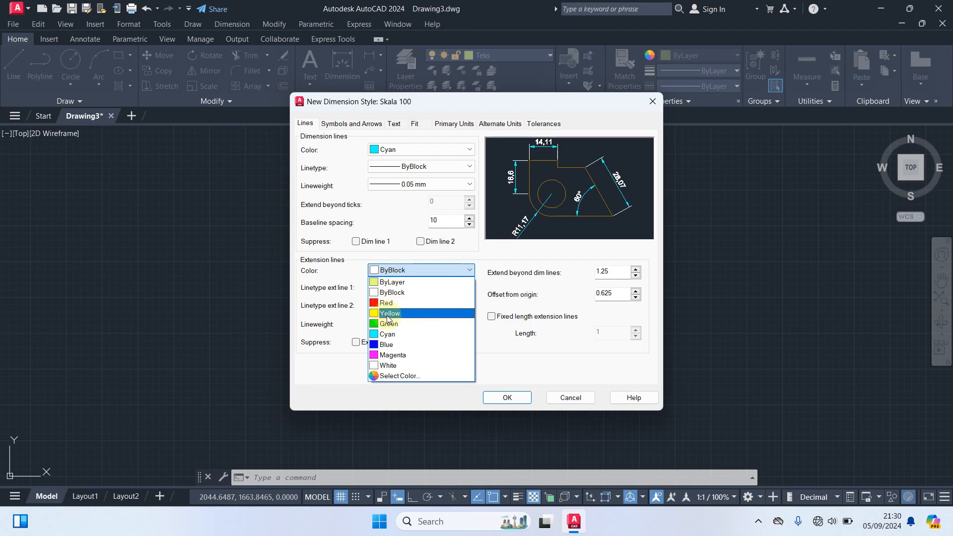
left_click(387, 315)
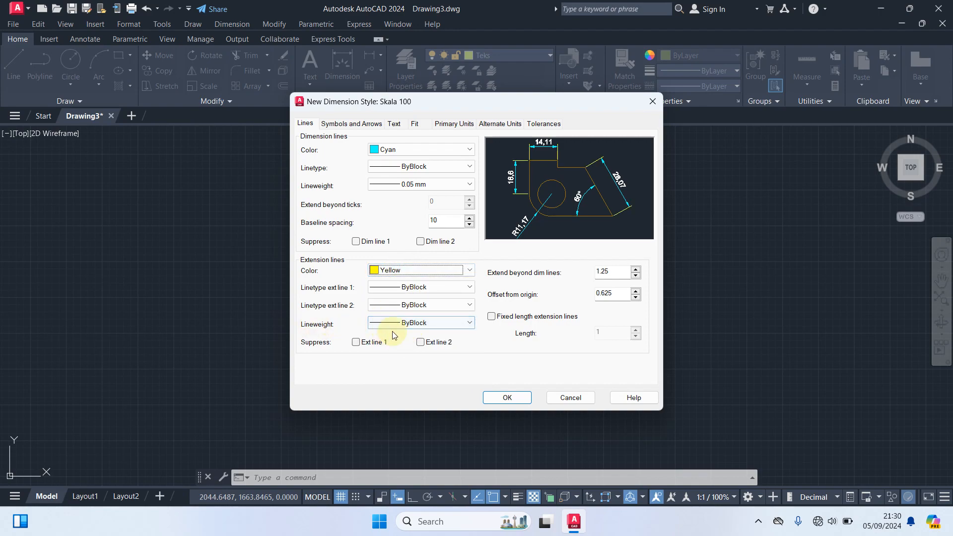
left_click(414, 323)
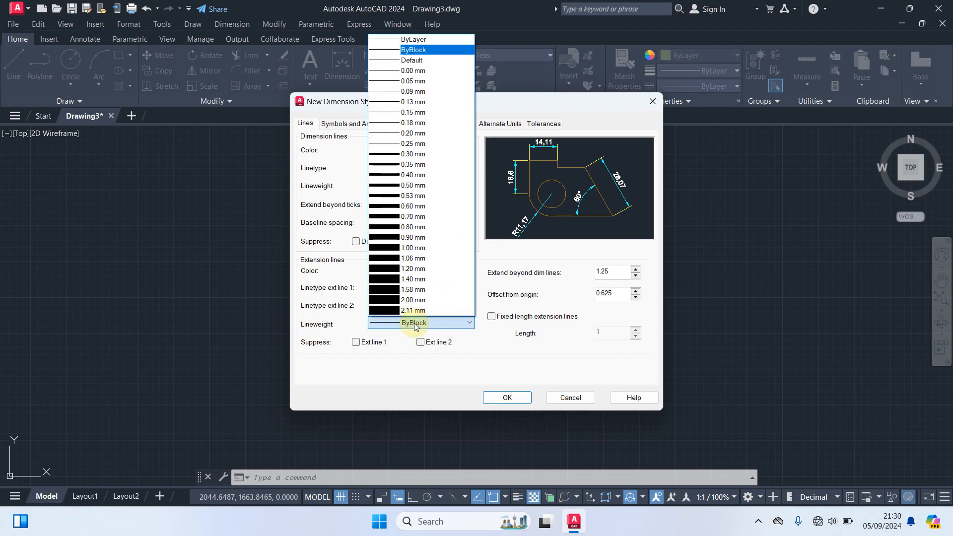
left_click(408, 81)
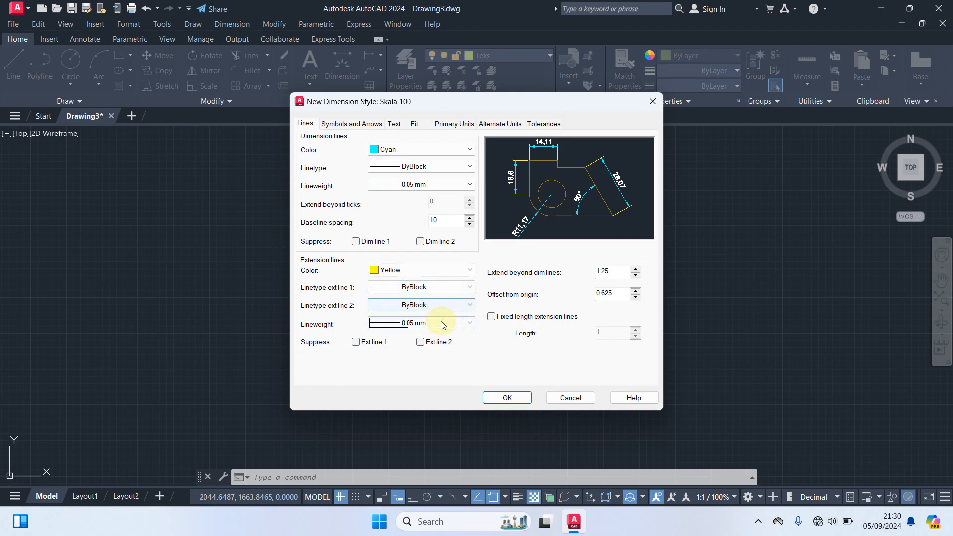
Step: Set the extension lines to extend 20 beyond the dimension lines and to be offset 20 from the origin
double_click(616, 271)
type("20")
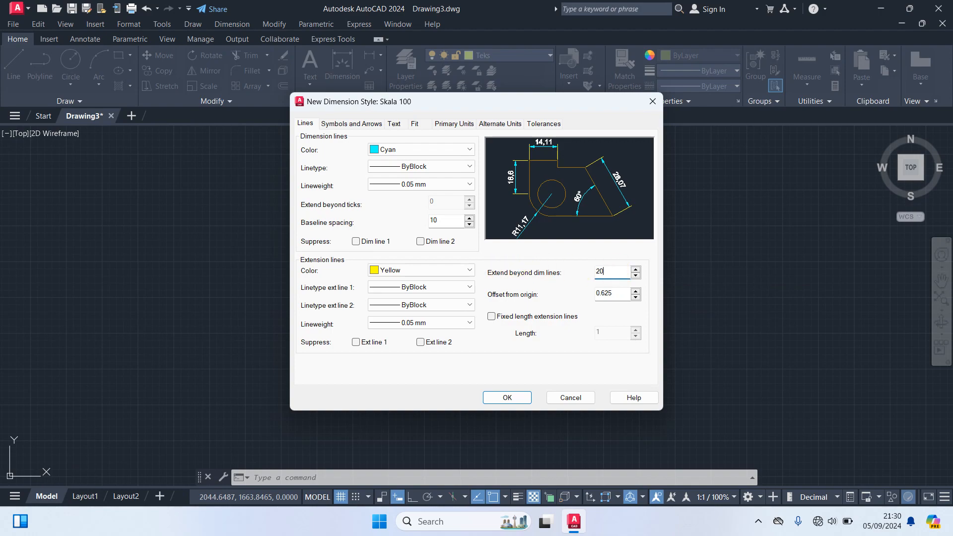
double_click(615, 293)
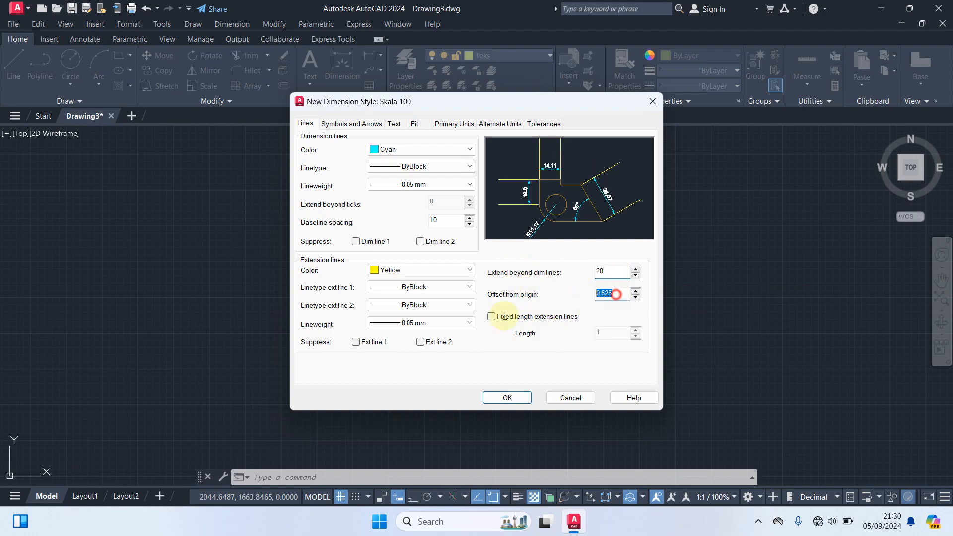
type("20")
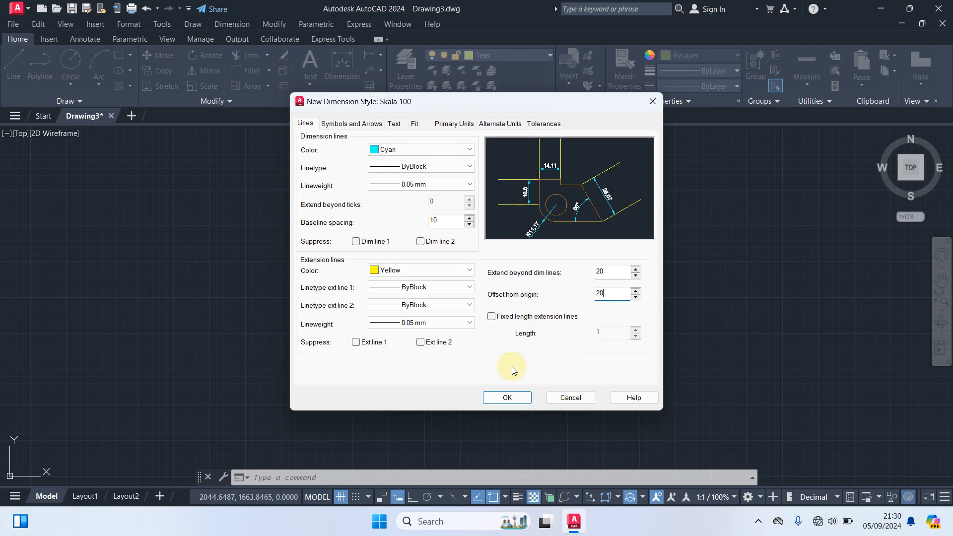
Step: Set the dimension arrowheads to Architectural tick with an arrow size of 7.5, and the dimension break size to 0.125
left_click(365, 124)
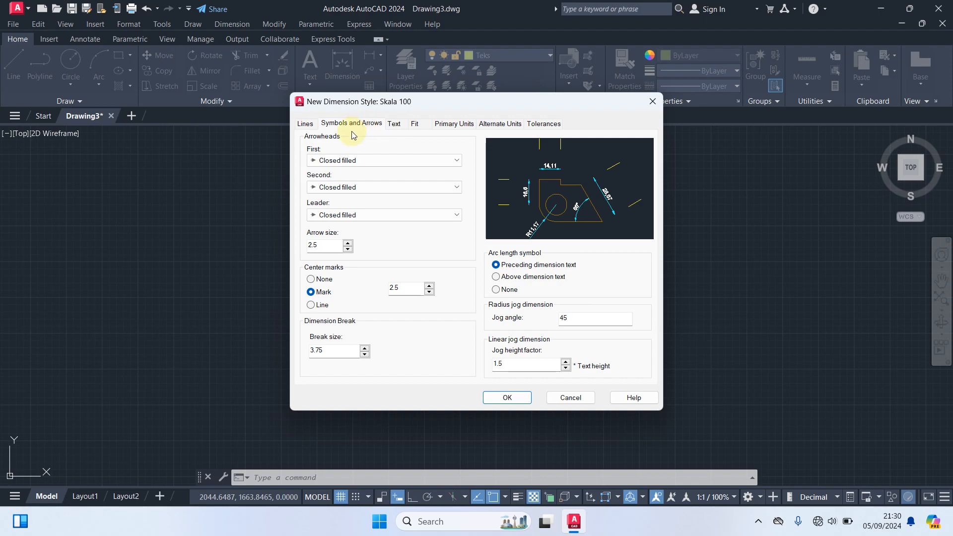
left_click(364, 162)
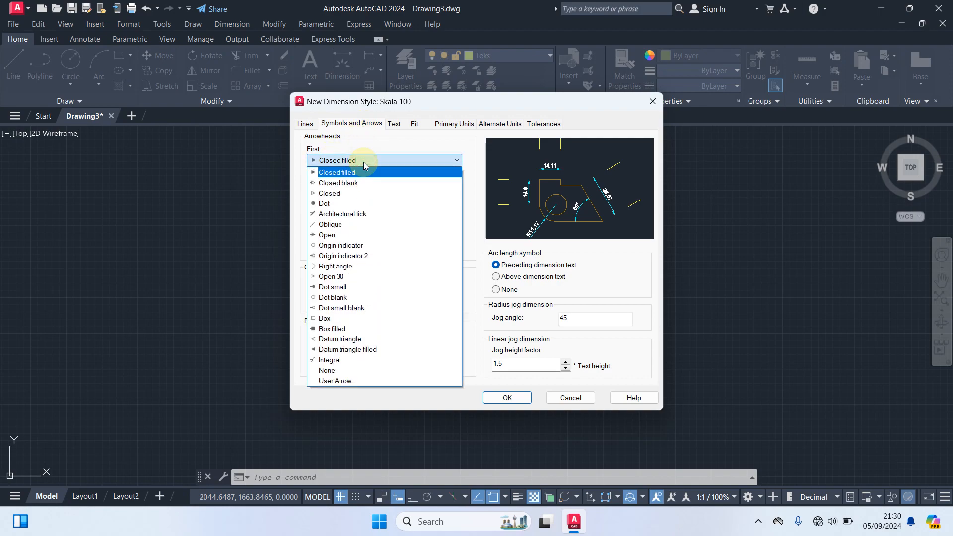
left_click(358, 215)
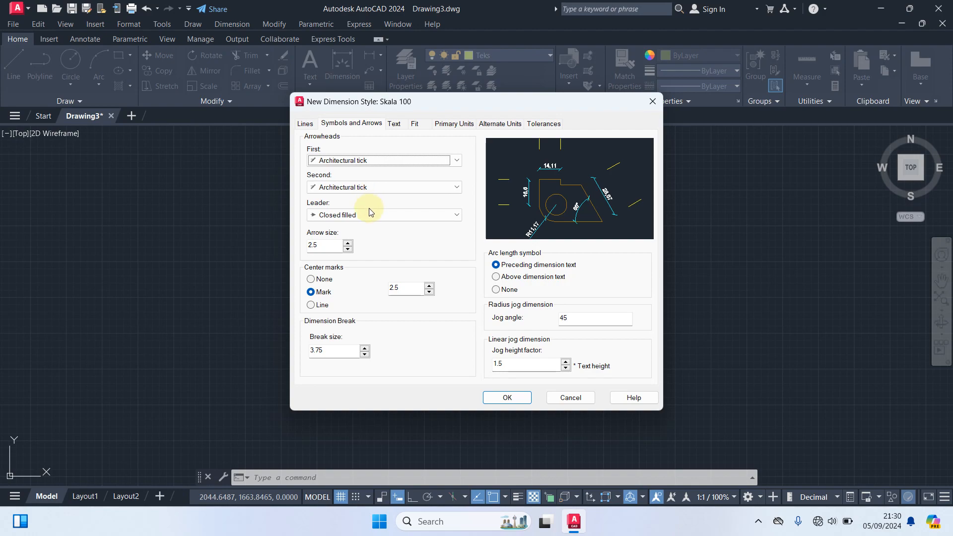
double_click(324, 244)
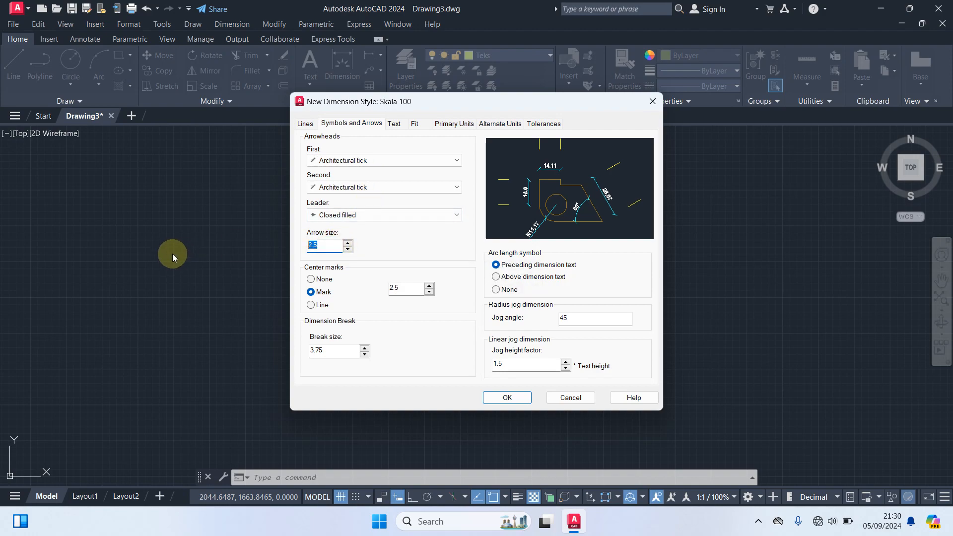
type("7")
double_click(329, 349)
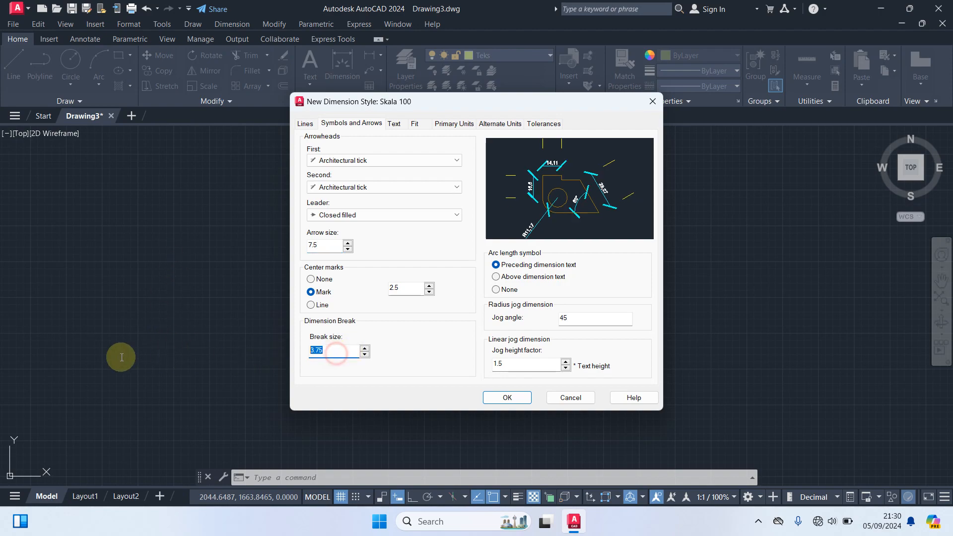
type("0.12")
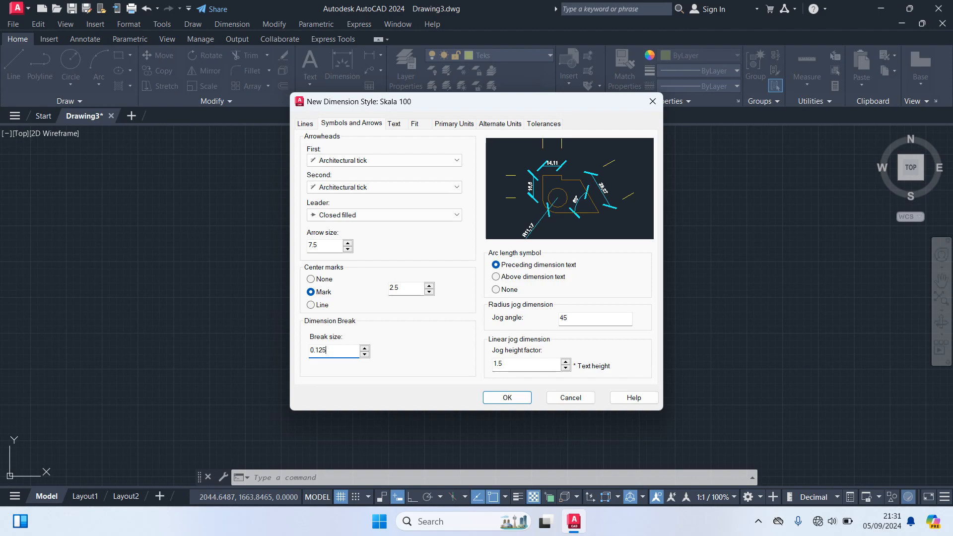
Step: Create a new text style named Skala 100 from the dimension style's text settings
left_click(393, 126)
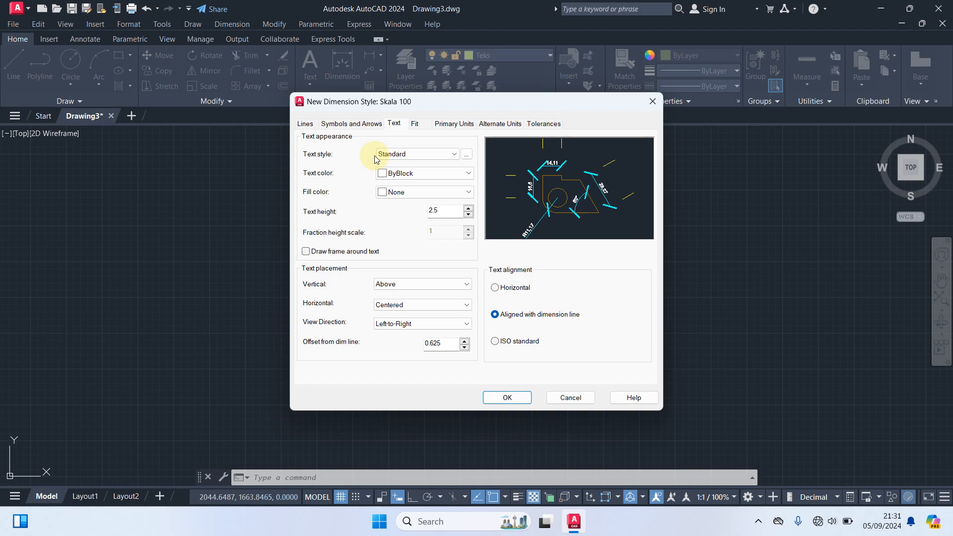
left_click(466, 154)
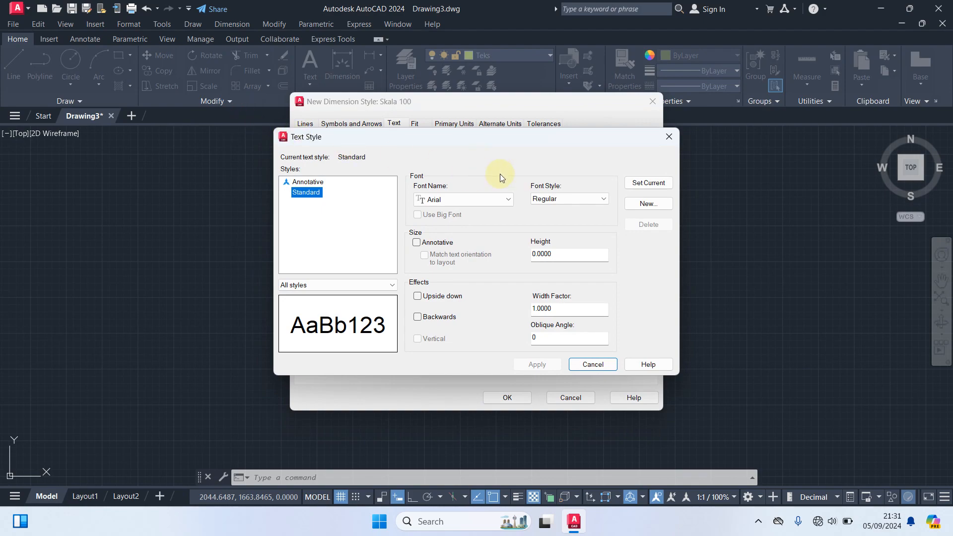
left_click(643, 205)
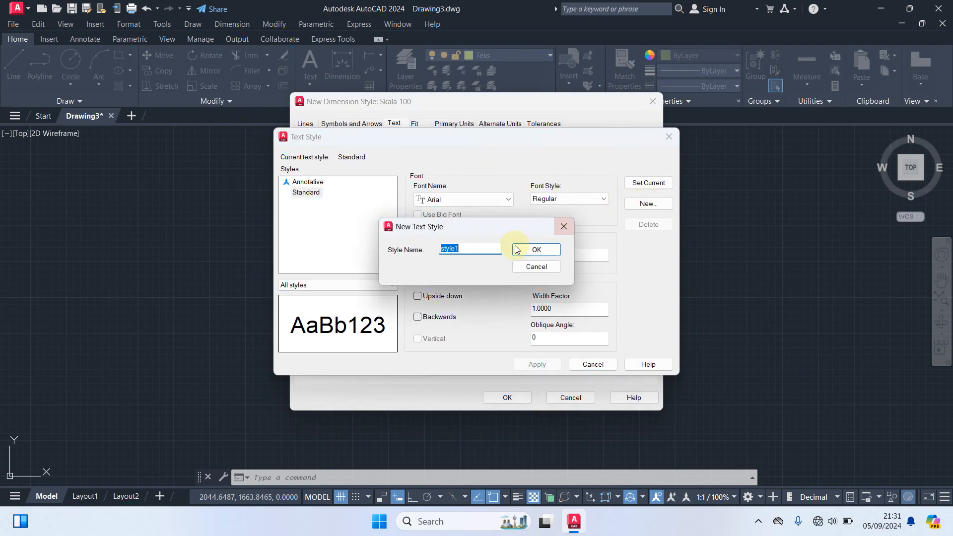
type("Ska")
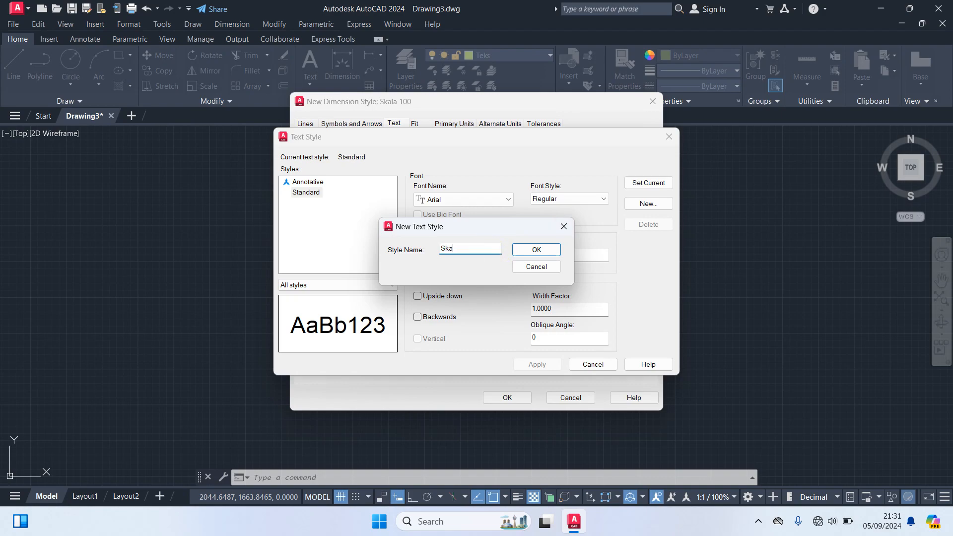
type("la 100")
left_click(536, 249)
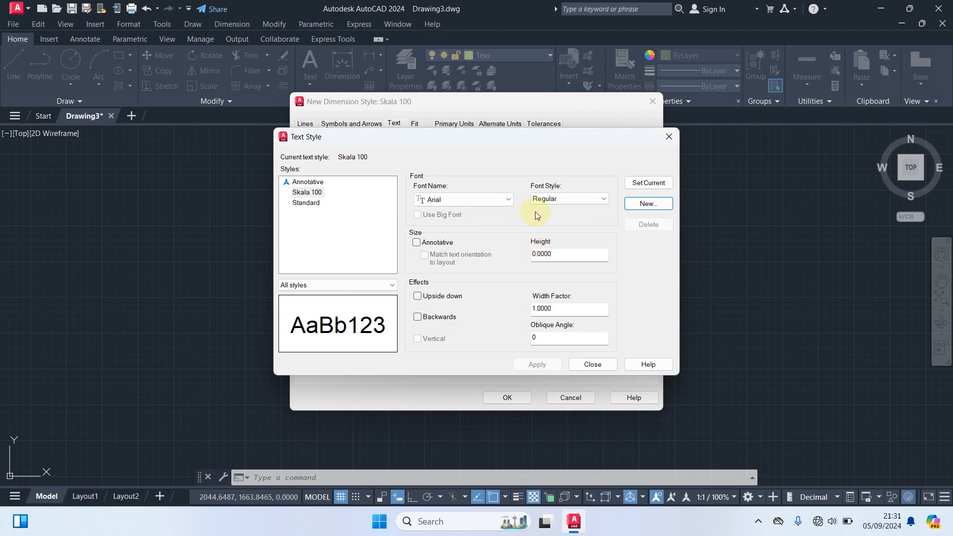
Step: Give the Skala 100 text style the Romantic font and a height of 22.5, make it current and save the changes
left_click(510, 200)
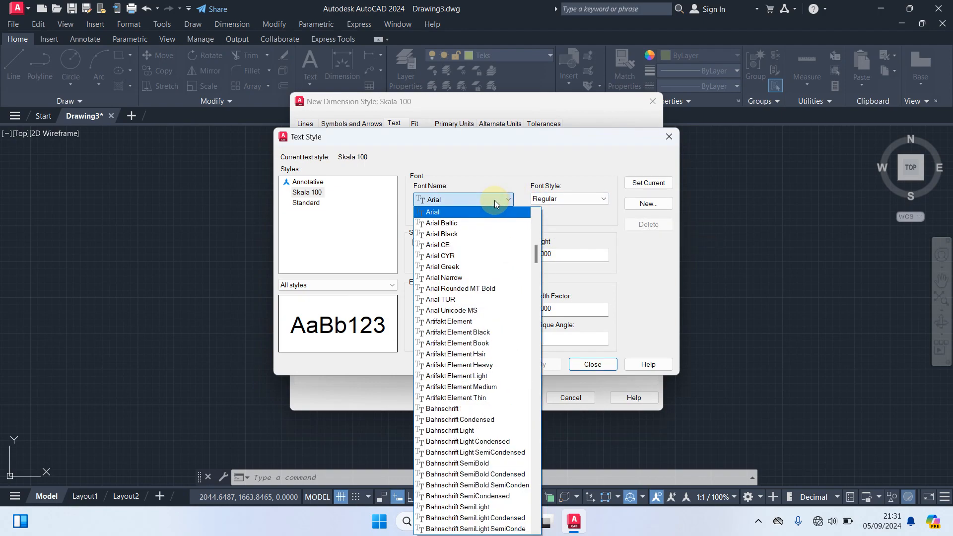
type("romanc.shx")
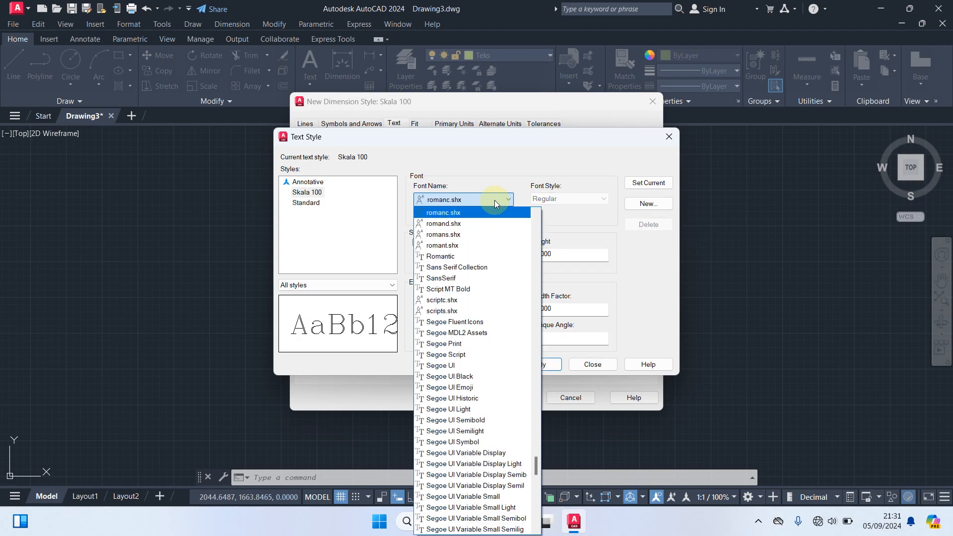
left_click(462, 256)
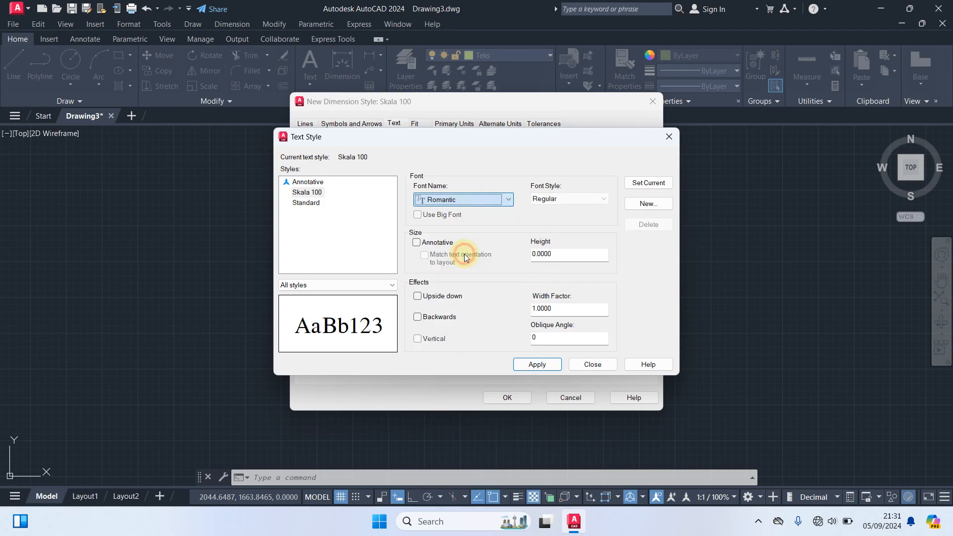
left_click(567, 254)
double_click(566, 256)
type("22.5")
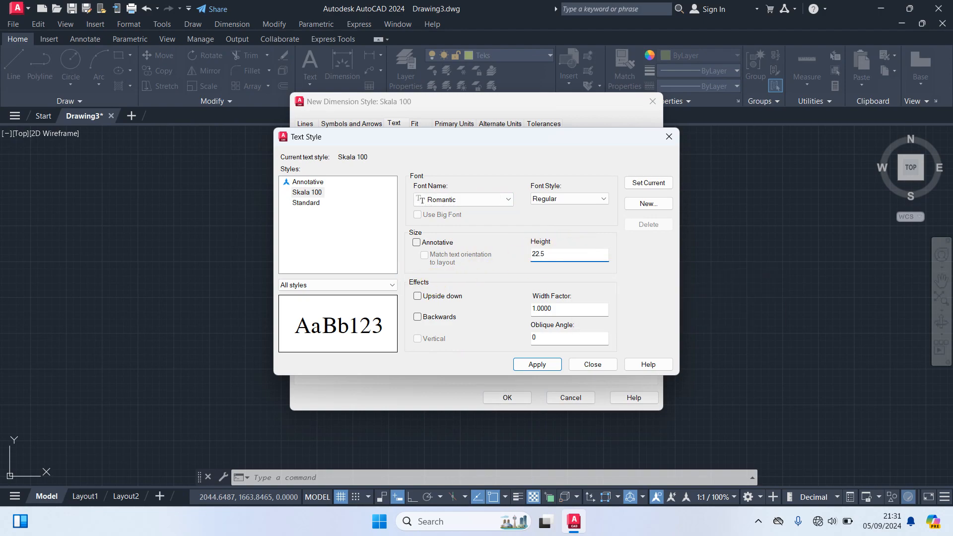
left_click(648, 183)
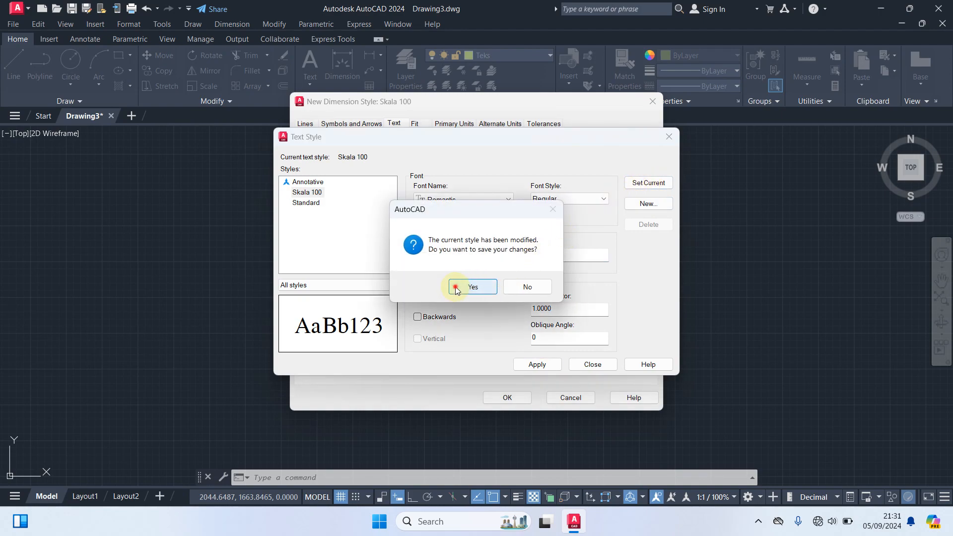
left_click(472, 286)
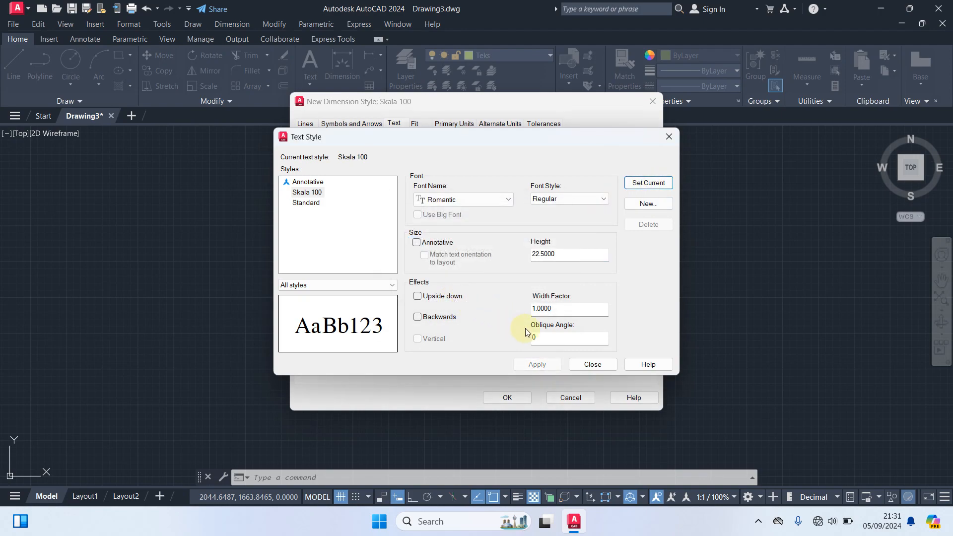
left_click(590, 365)
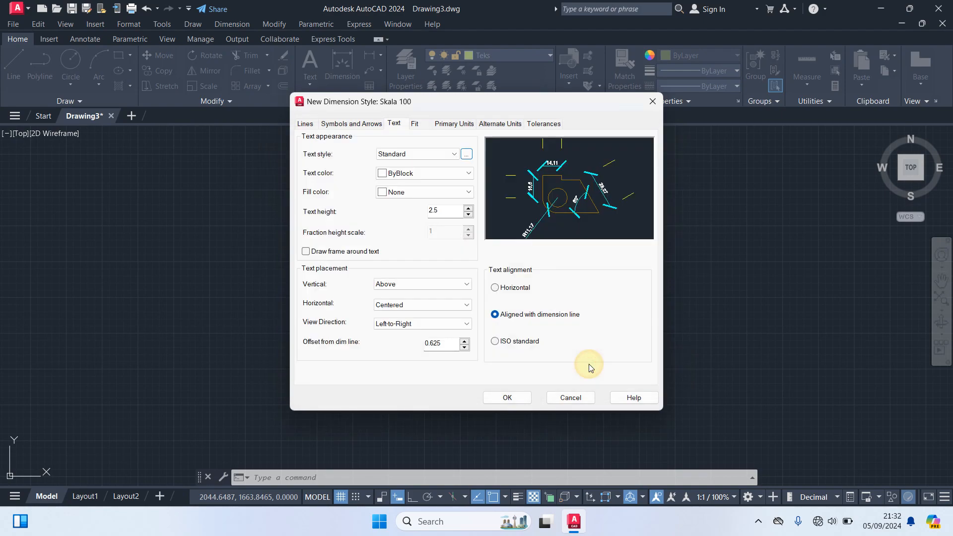
Step: Assign the Skala 100 text style to the dimension text and set its color to index color 31
left_click(436, 155)
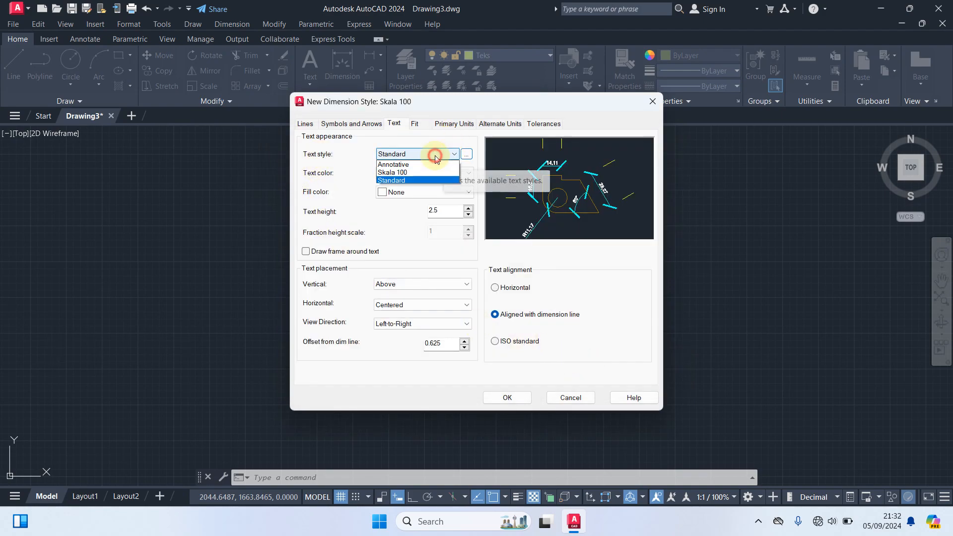
left_click(402, 172)
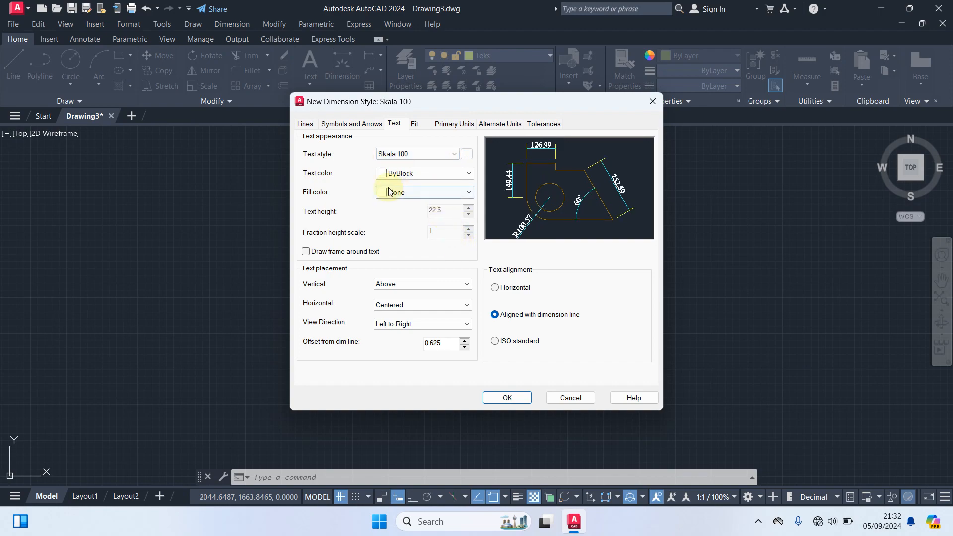
left_click(412, 174)
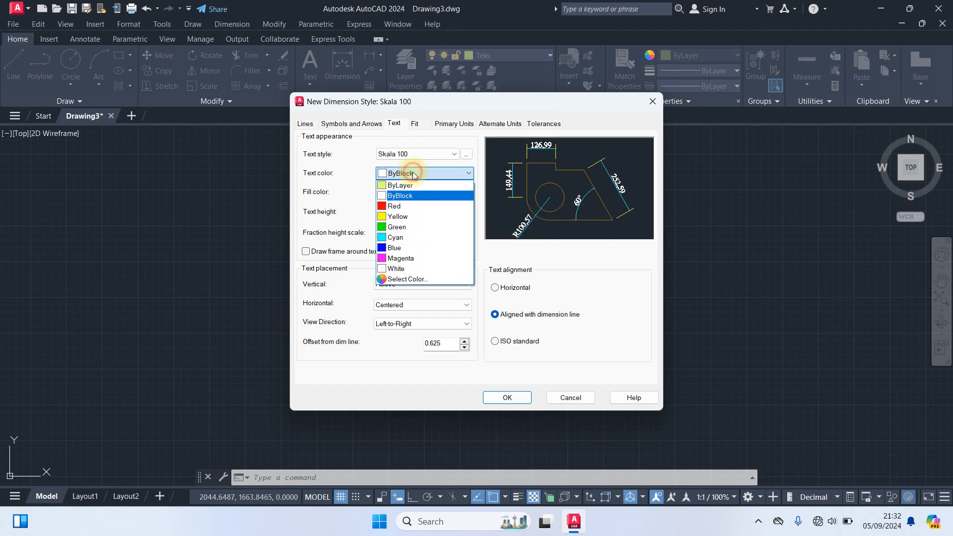
left_click(406, 279)
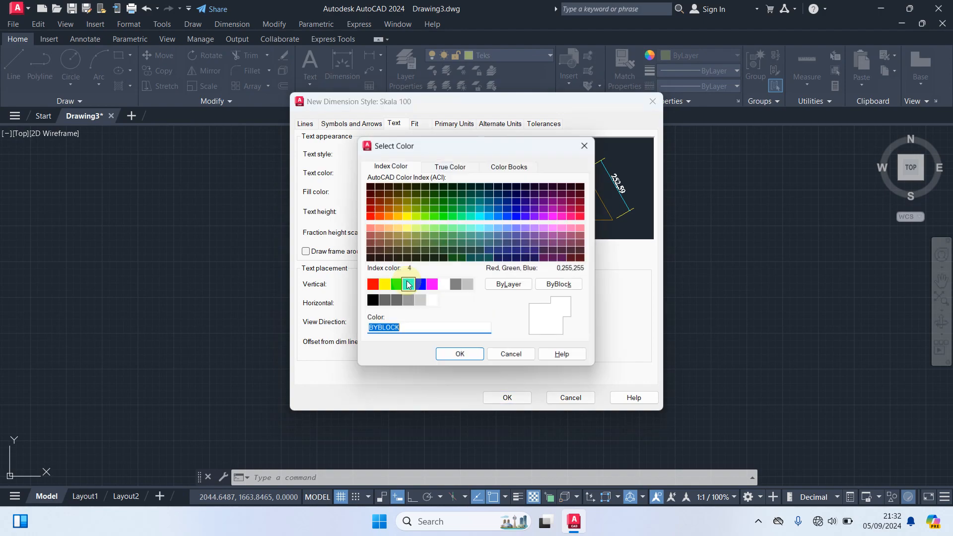
left_click(389, 230)
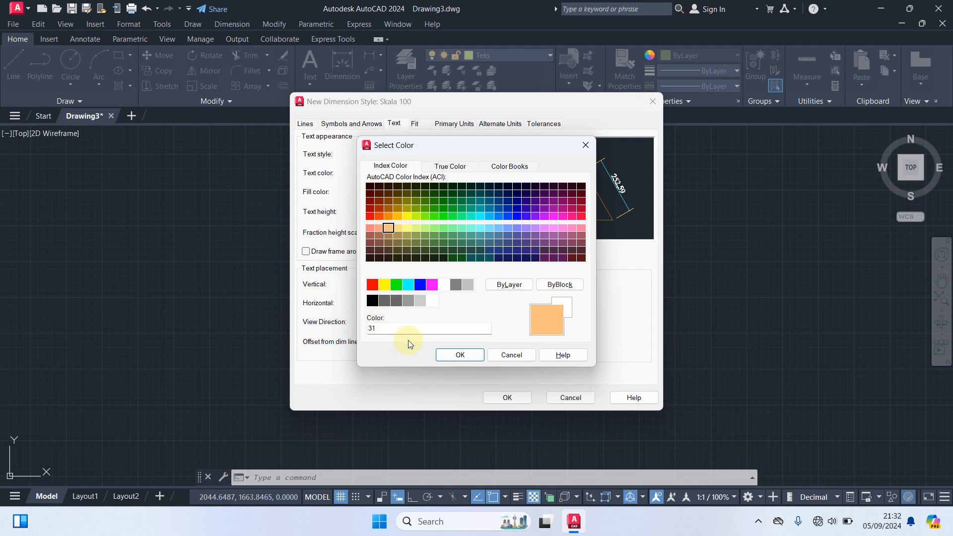
left_click(466, 358)
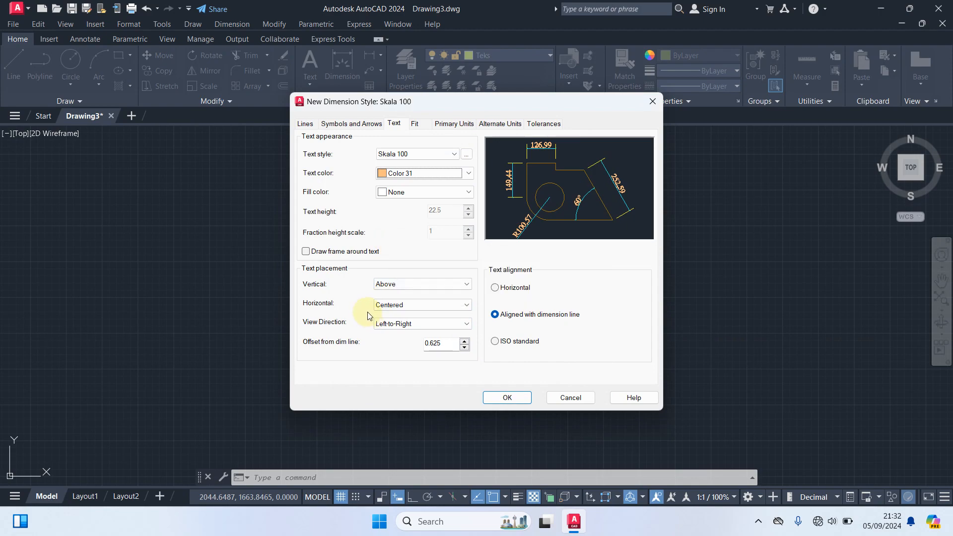
Step: Center the dimension text vertically and set its offset from the dimension line to 7
left_click(411, 285)
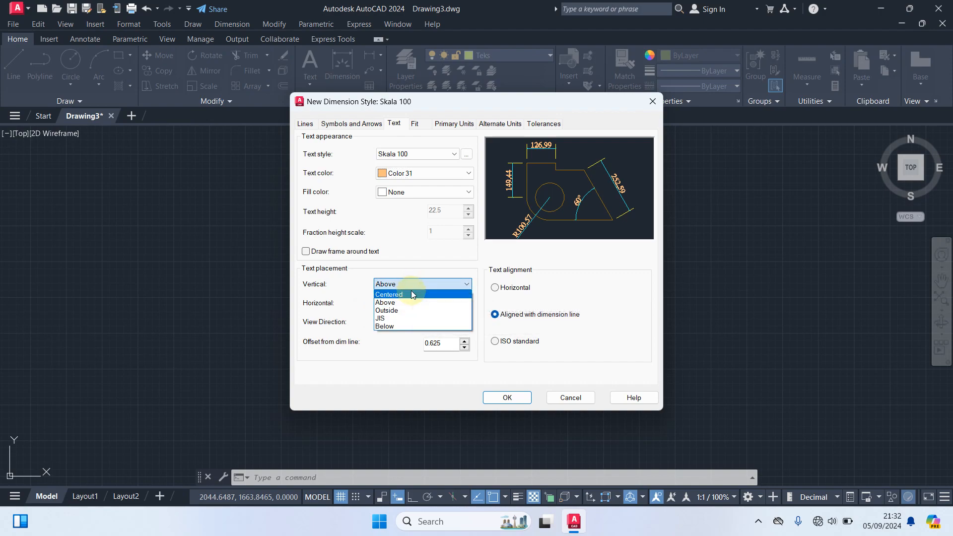
left_click(412, 292)
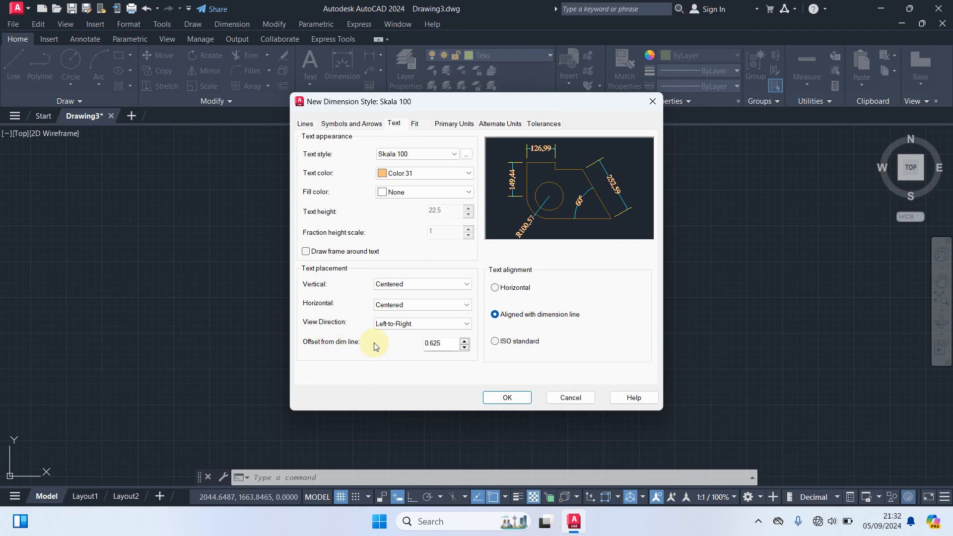
left_click_drag(434, 341, 305, 358)
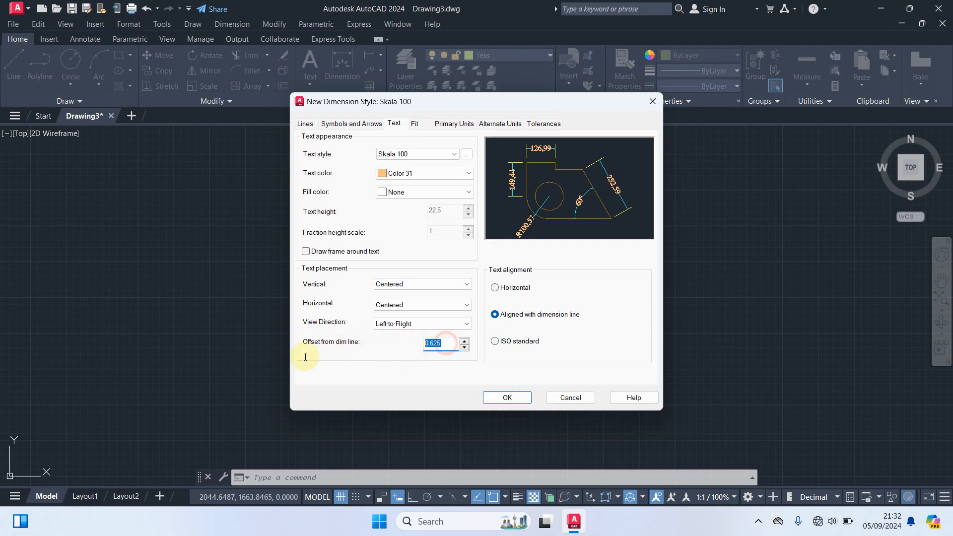
type("7")
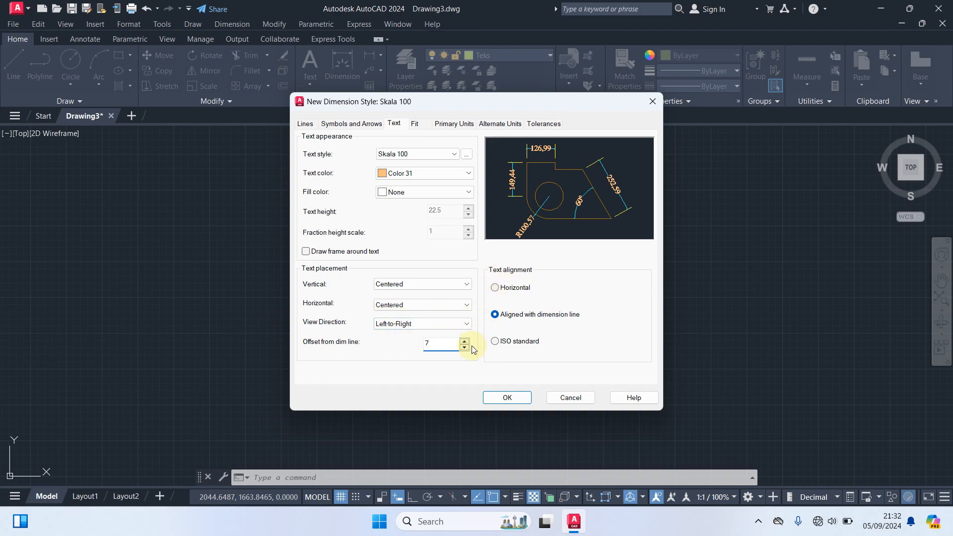
Step: Align the dimension text to the ISO standard and set the fit option to always keep text between extension lines
left_click(497, 342)
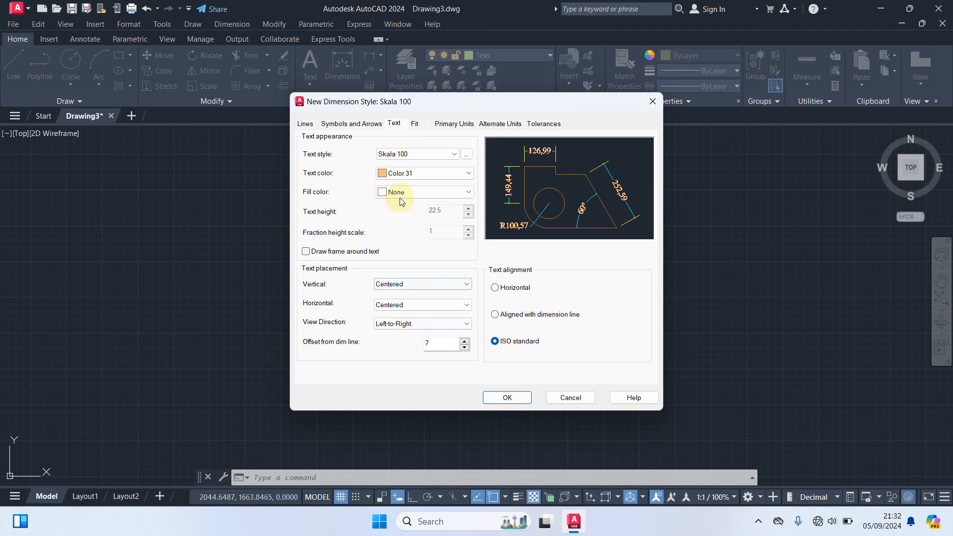
left_click(414, 124)
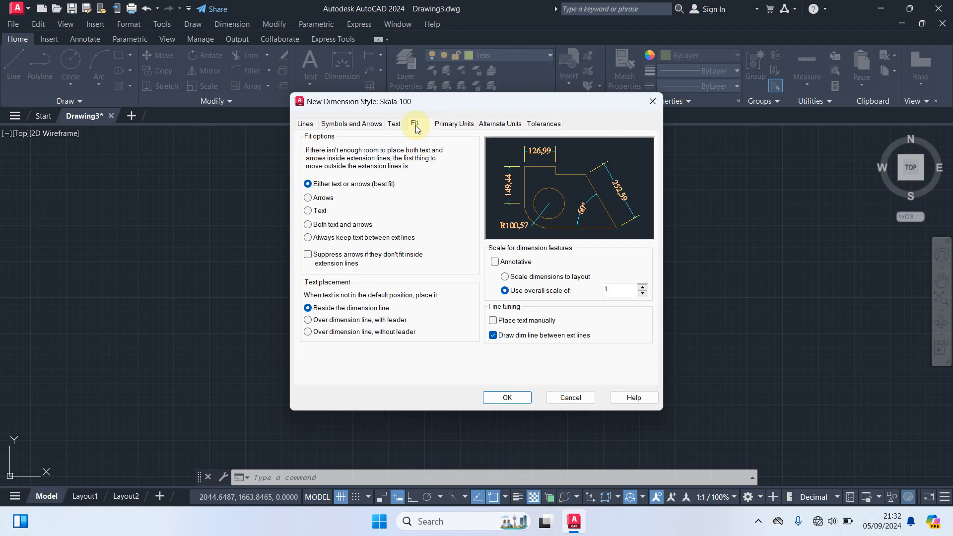
left_click(308, 238)
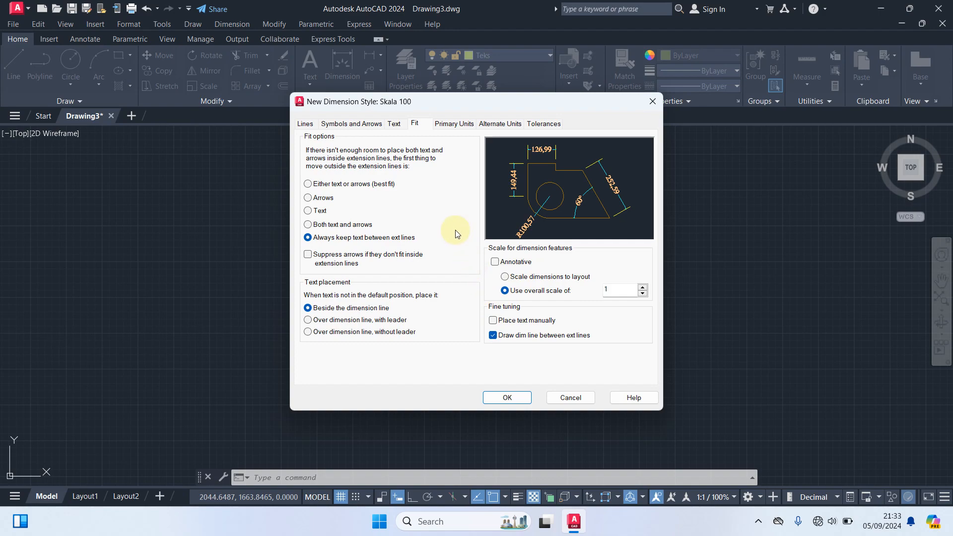
Step: Pick a linear dimension precision of 0.00, check the alternate units and tolerances, and save the Skala 100 dimension style
left_click(447, 127)
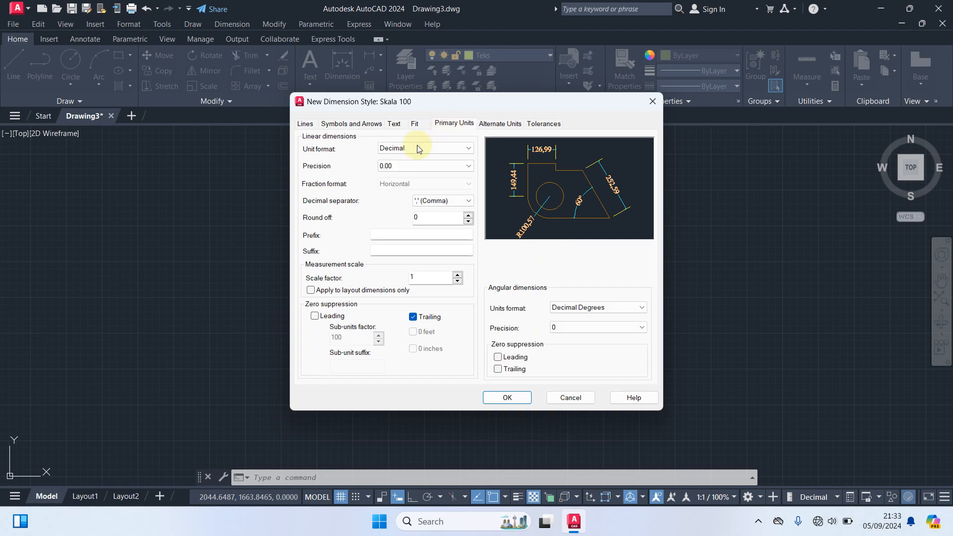
left_click(400, 167)
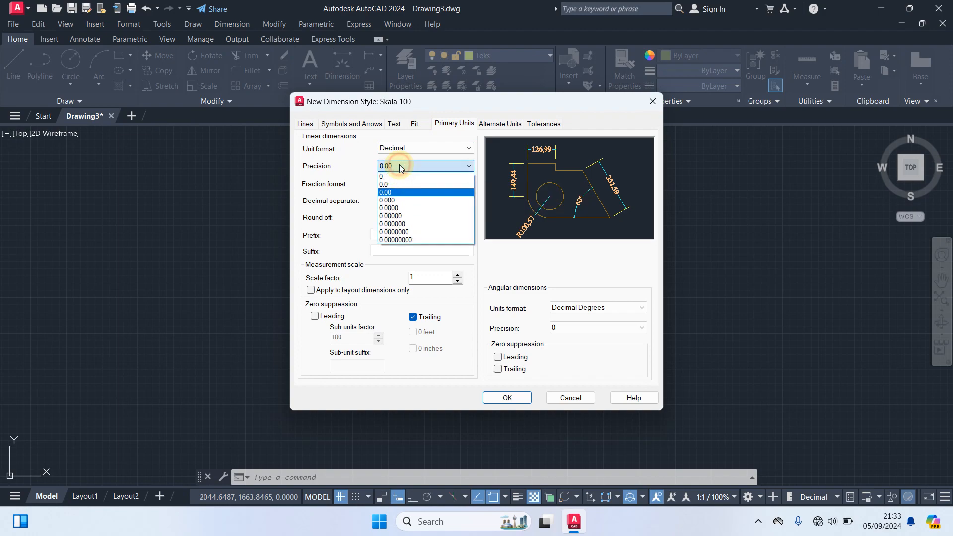
left_click(392, 192)
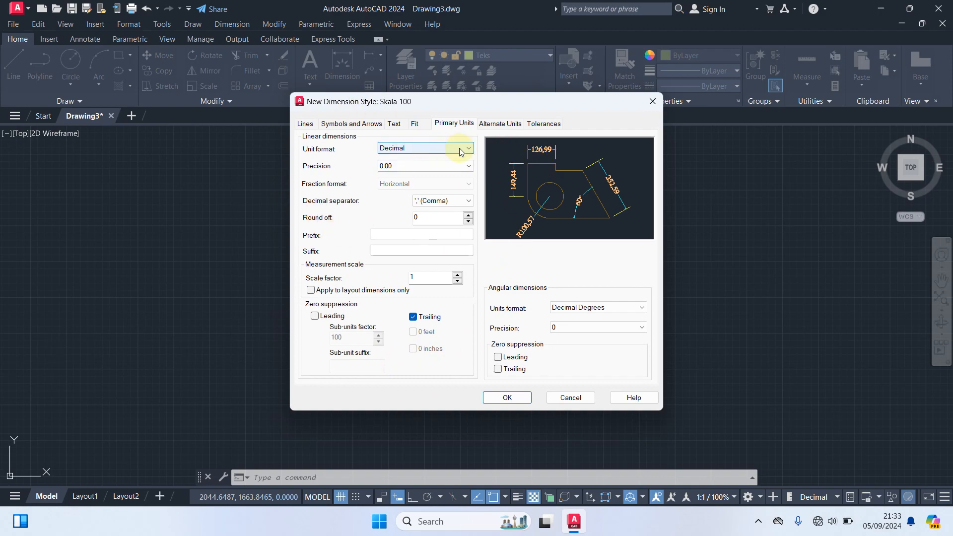
left_click(494, 125)
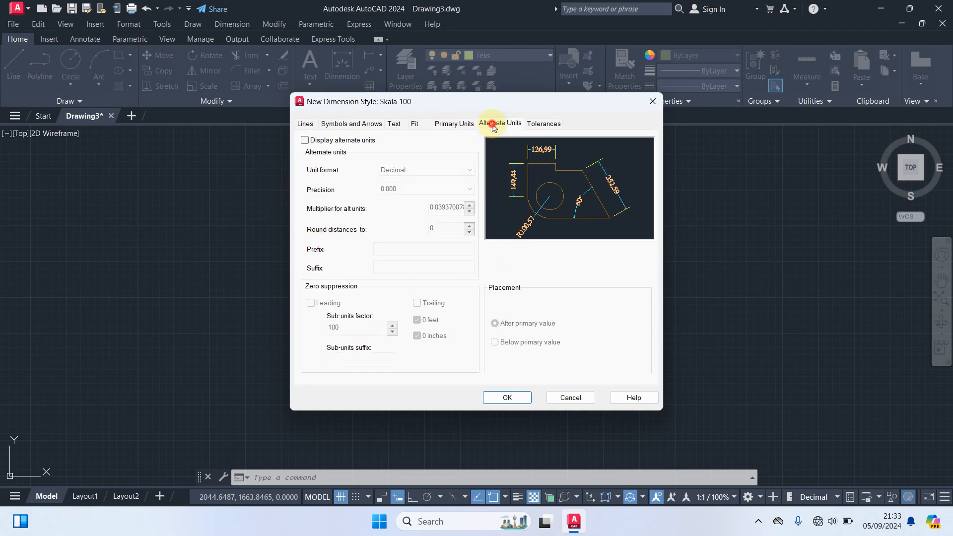
left_click(545, 124)
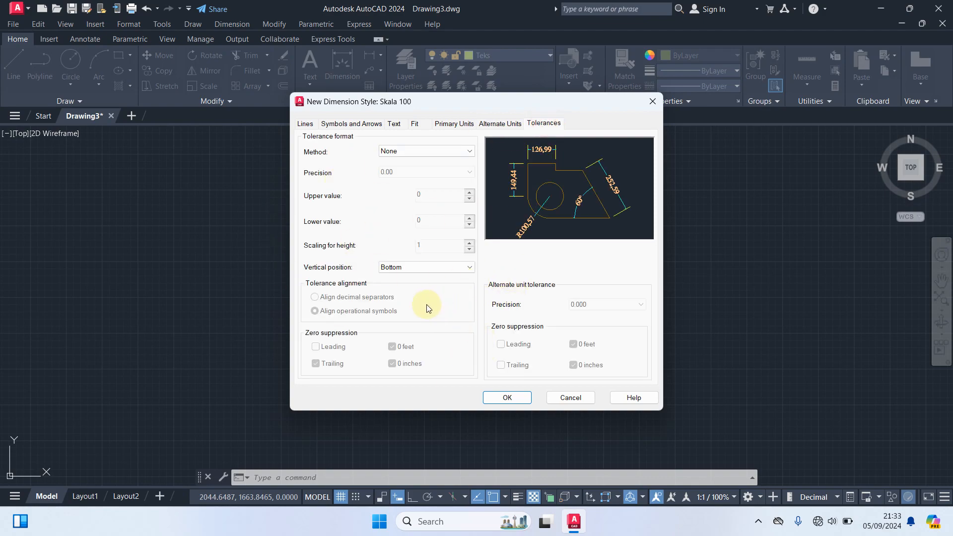
left_click(507, 398)
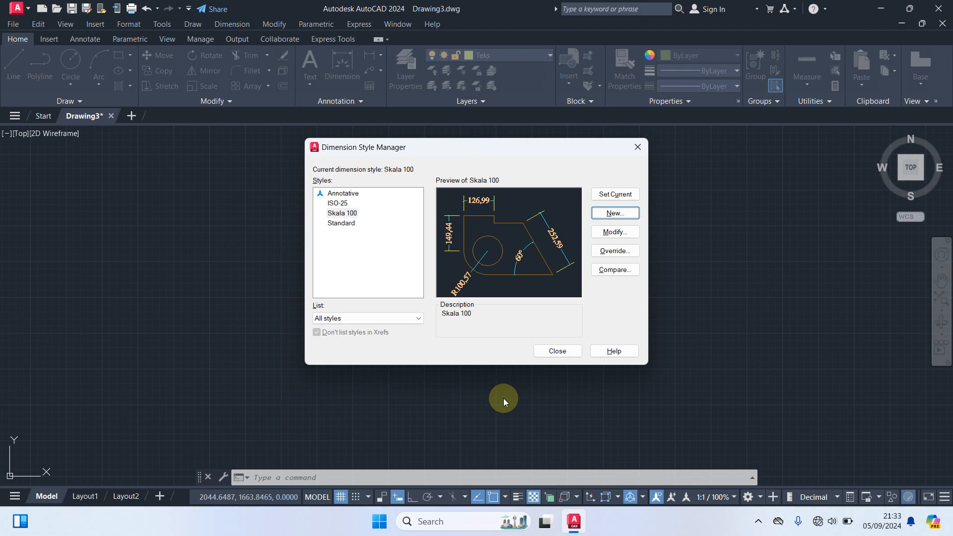
left_click(557, 351)
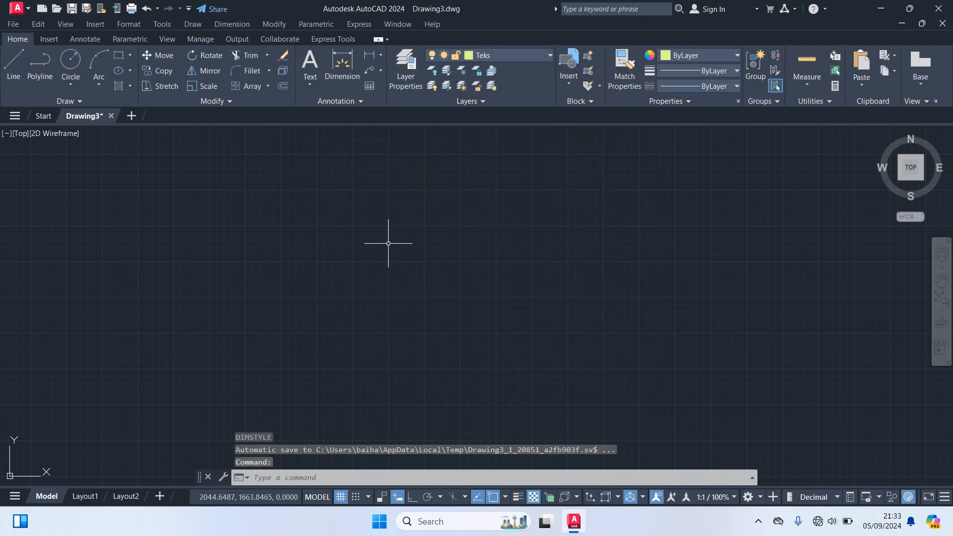
Step: Review the object snap modes in the drafting settings and accept them
type("os")
key("Return")
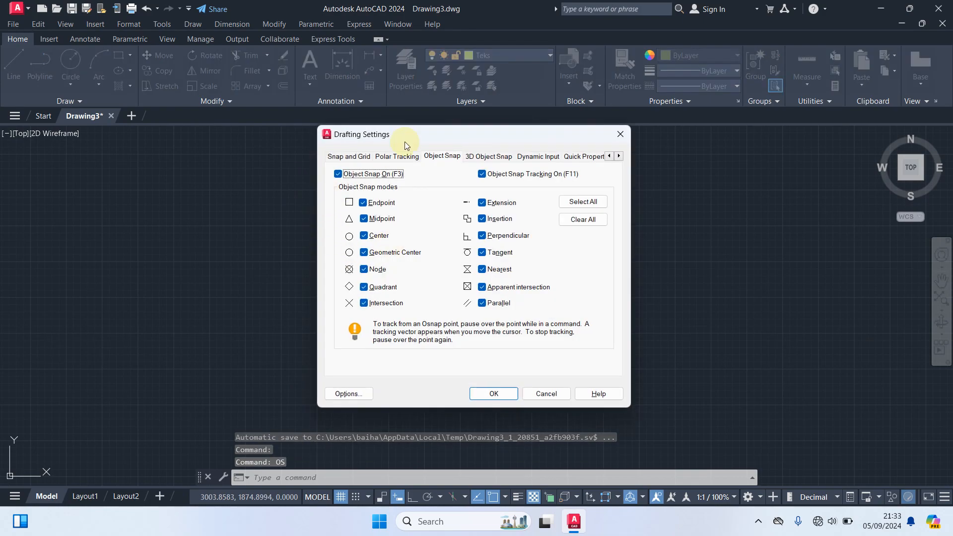
left_click(443, 156)
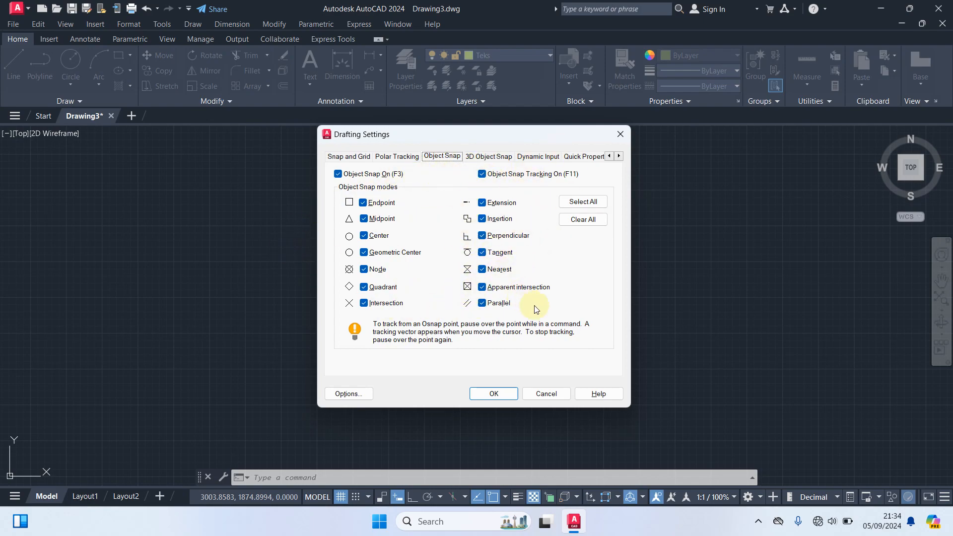
left_click(494, 394)
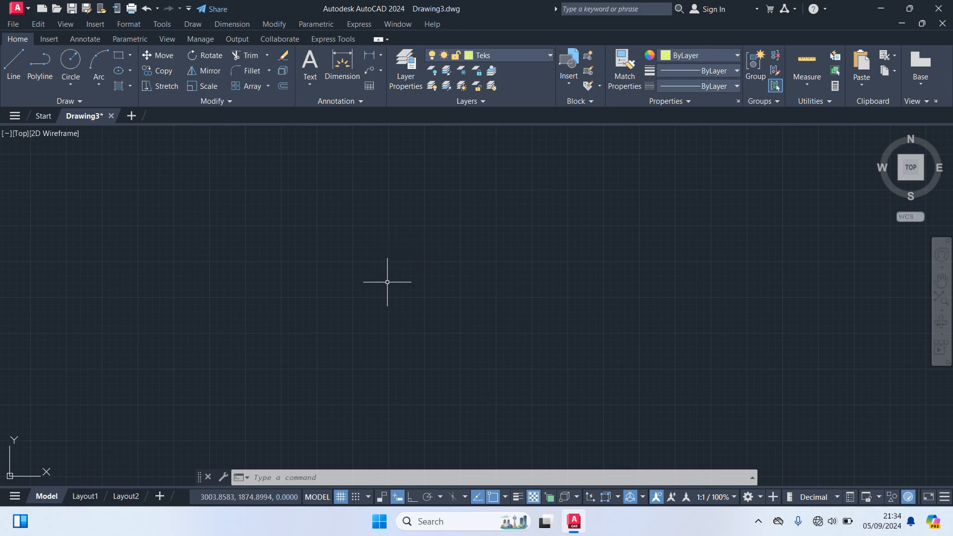
Step: Draw a rectangle 600 wide and 1000 high in the empty drawing area
type("REC")
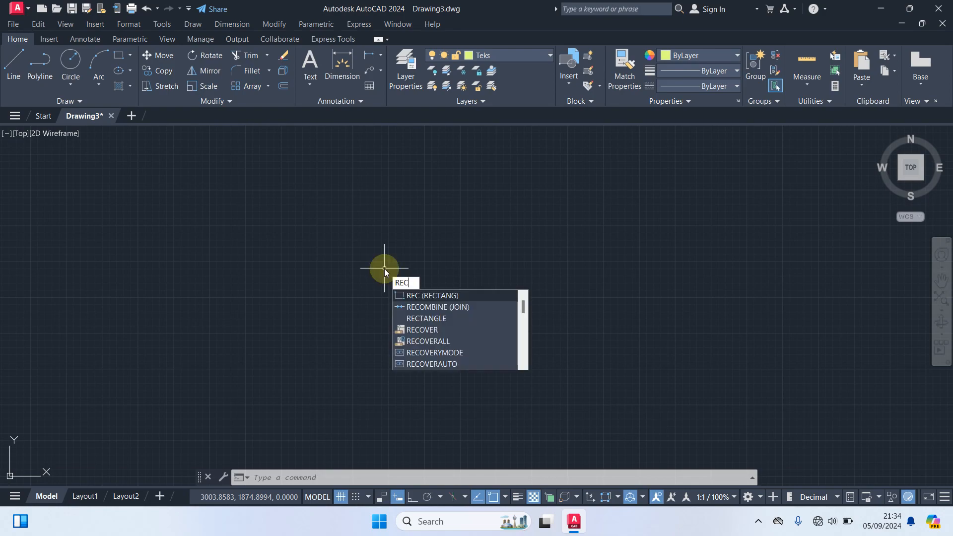
key("Return")
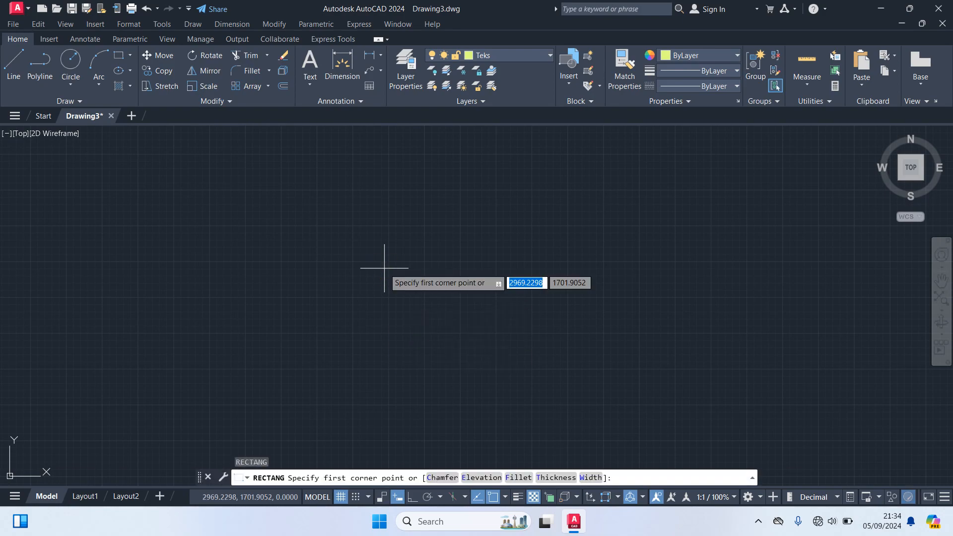
left_click(308, 180)
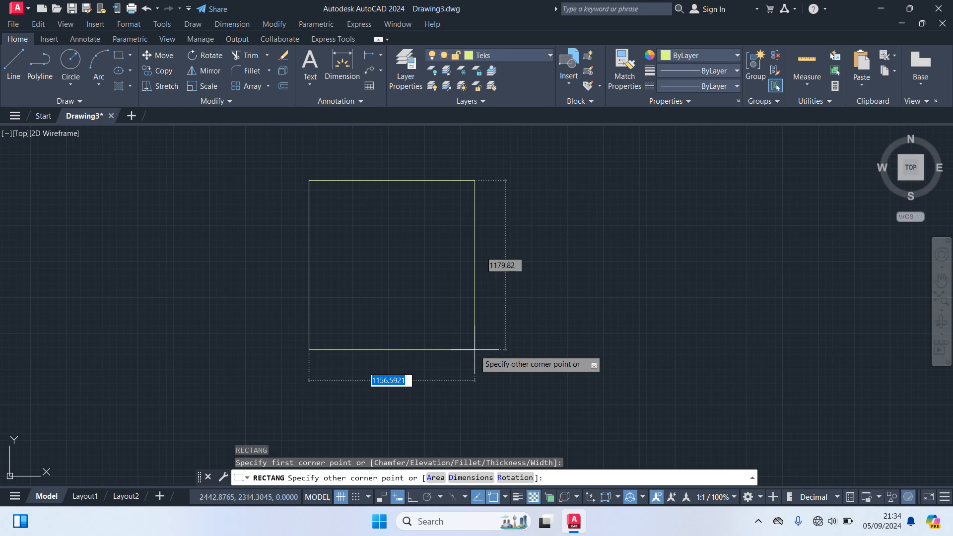
type("600")
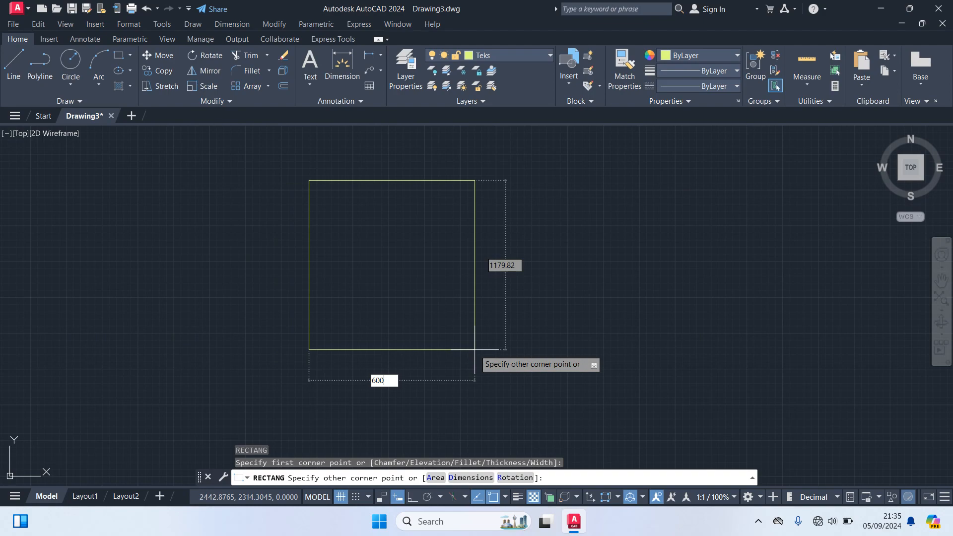
key("Tab")
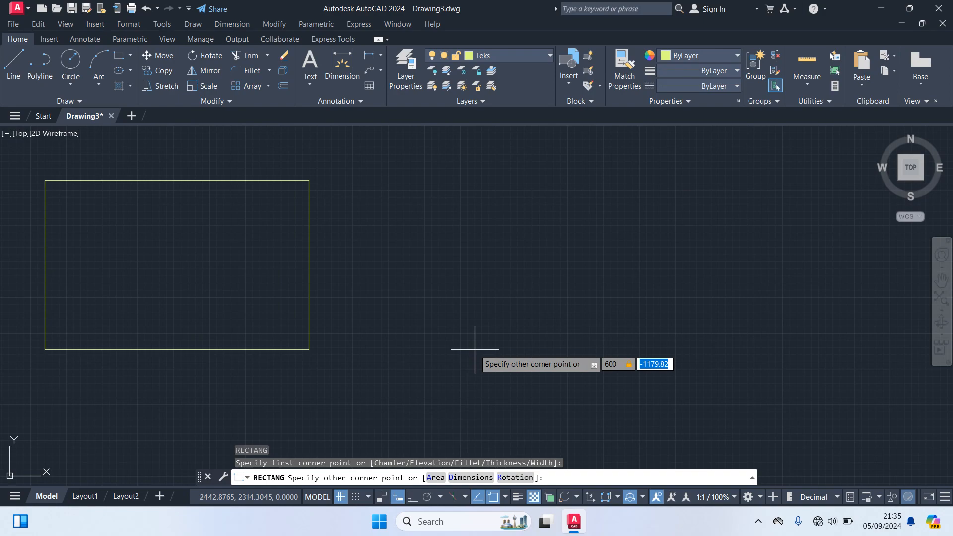
type("1000")
key("Return")
middle_click_drag(454, 181, 490, 335)
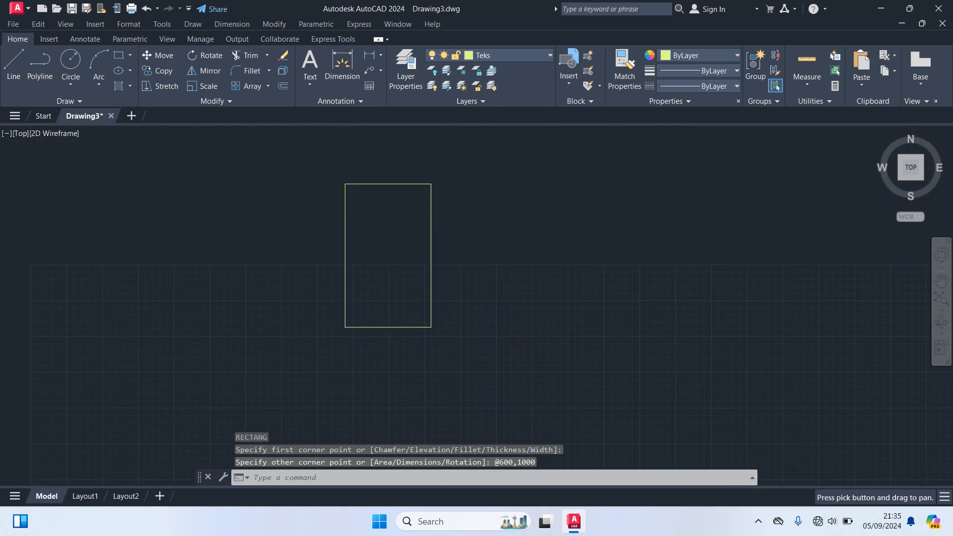
Step: Move the rectangle to the As layer and clear the selection
left_click(431, 290)
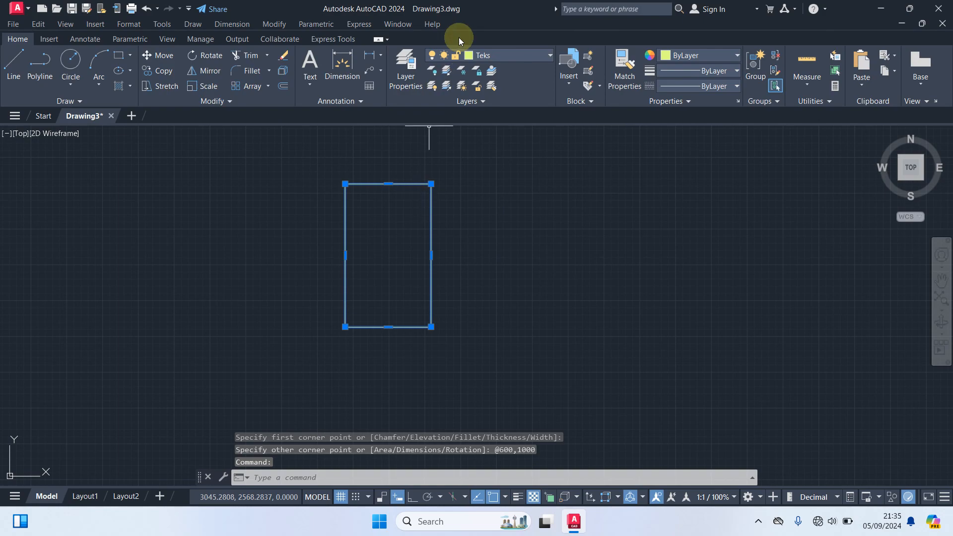
left_click(493, 53)
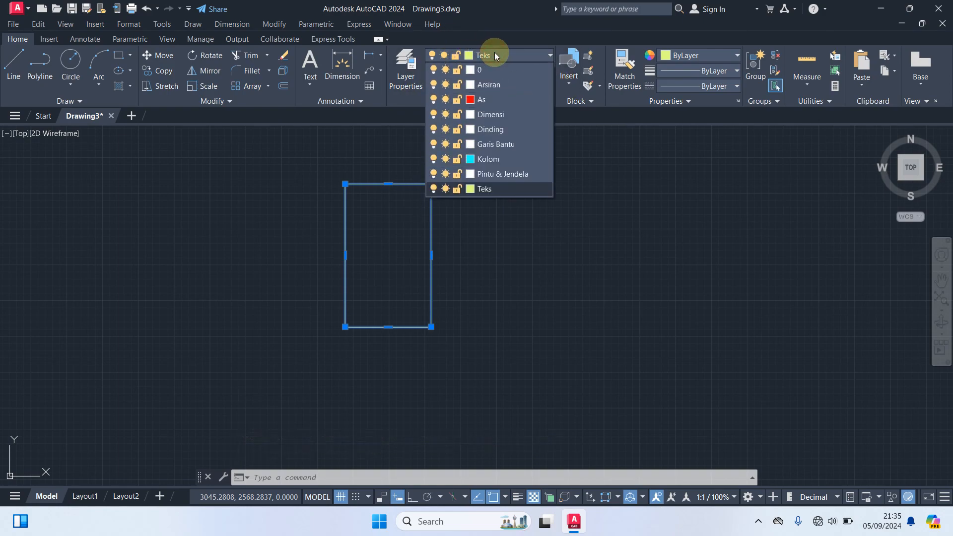
left_click(487, 100)
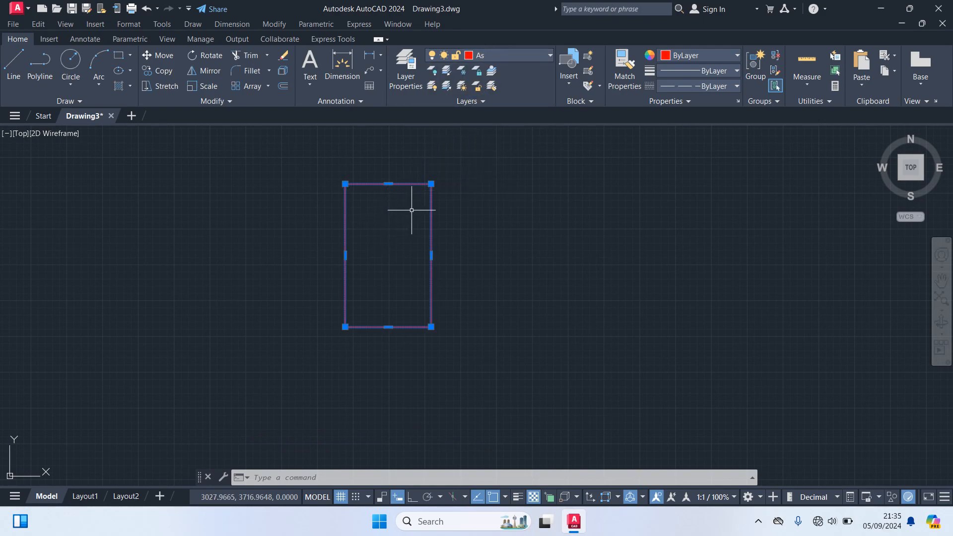
key("Escape")
Step: Explode the red rectangle into separate lines
scroll(411, 210, "up", 5)
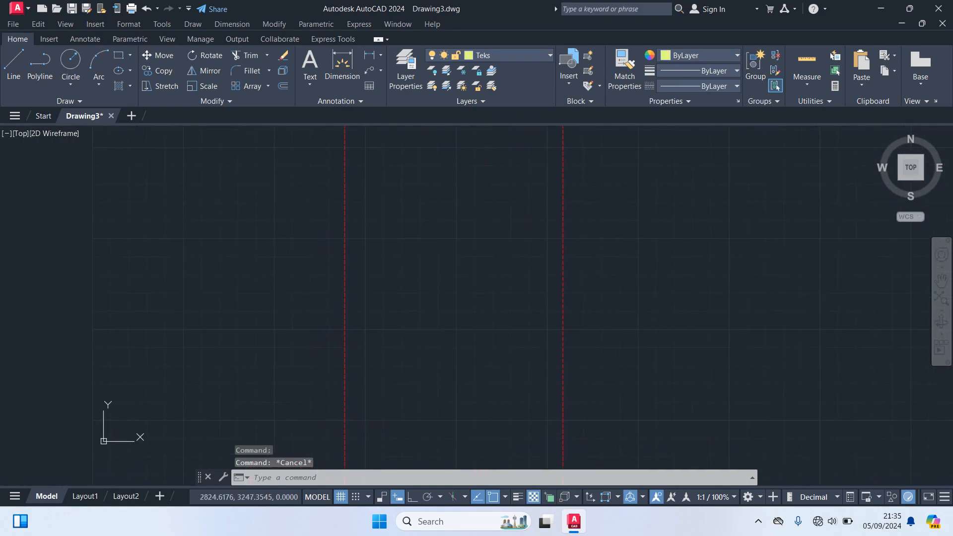
middle_click_drag(484, 158, 505, 265)
scroll(491, 226, "up", 4)
scroll(409, 258, "down", 6)
middle_click_drag(412, 275, 459, 189)
left_click(459, 175)
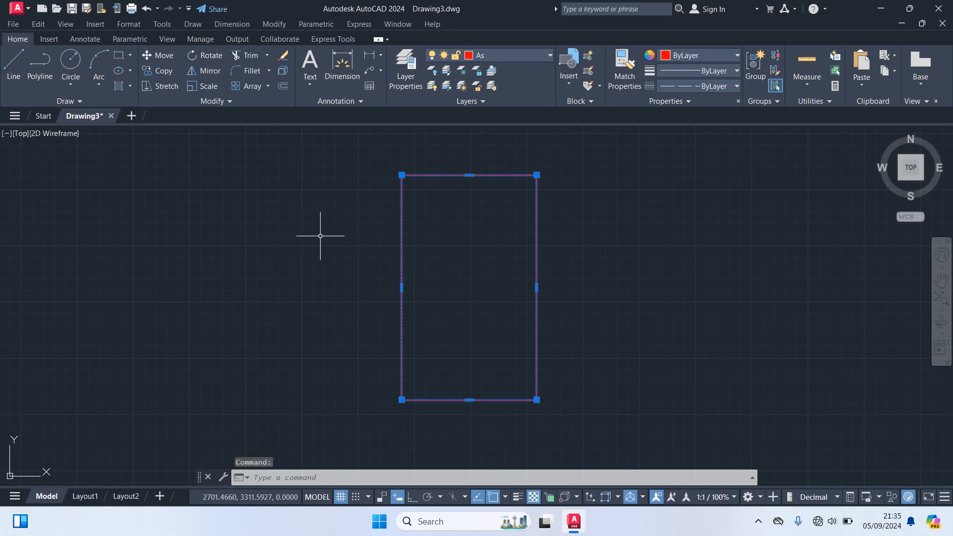
type("x")
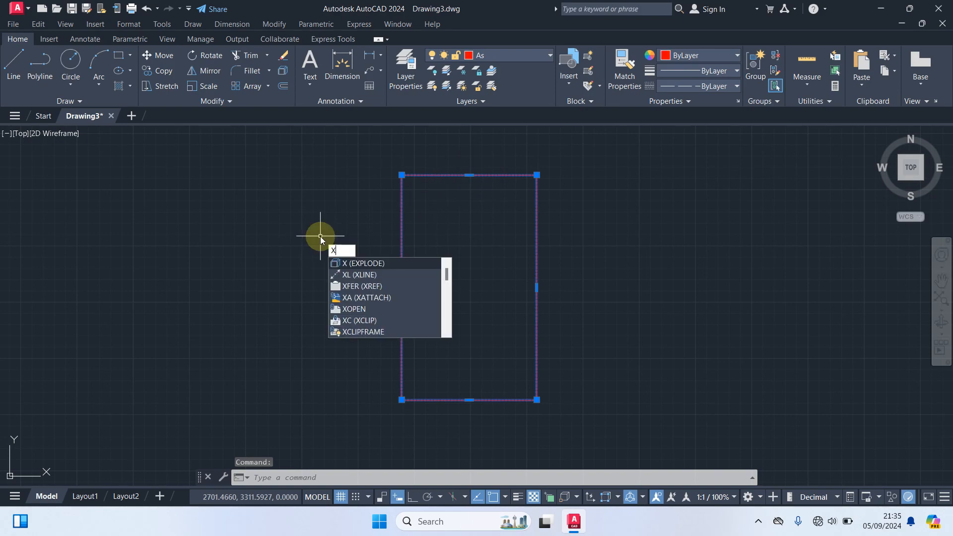
key("Return")
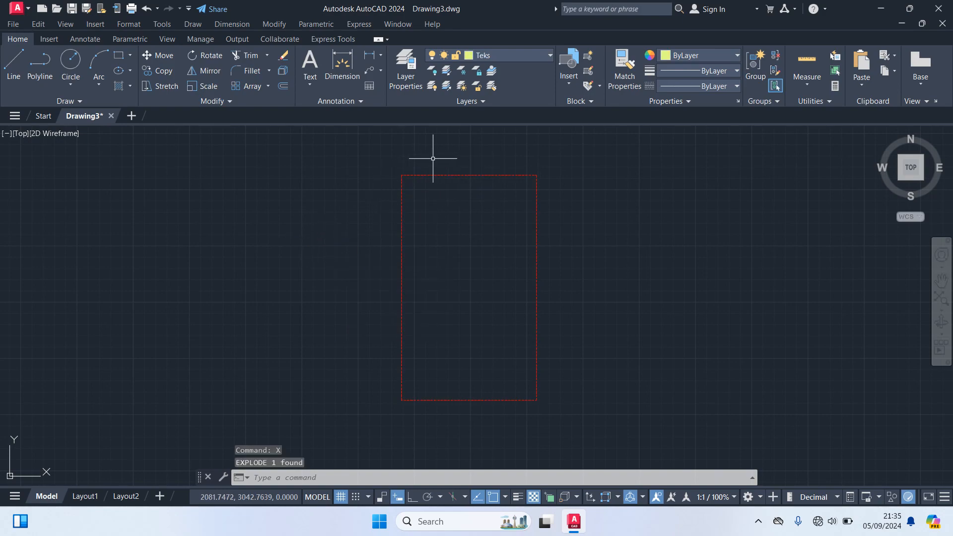
Step: Select the exploded rectangle's top and right edges to check that they are separate lines, then clear the selection
left_click(434, 174)
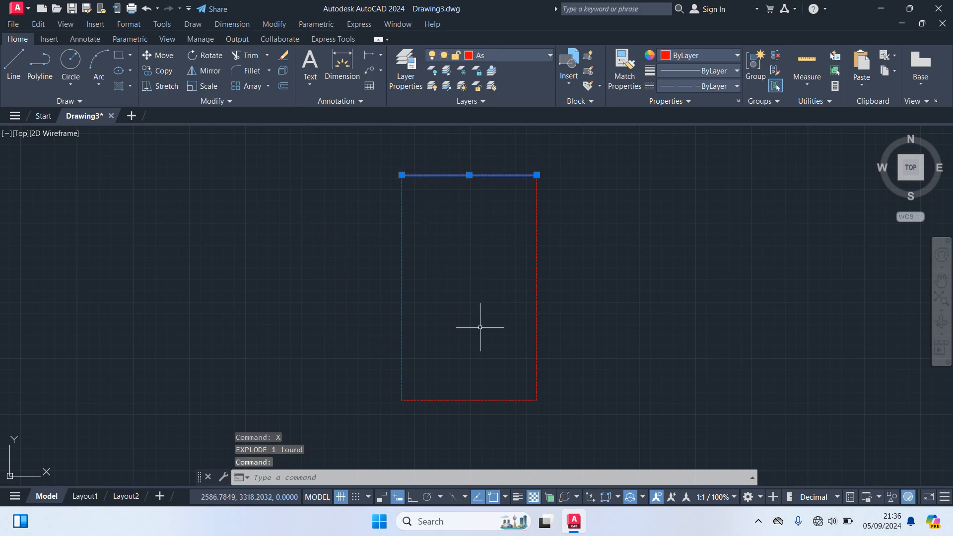
left_click(535, 358)
left_click(537, 361)
left_click(536, 360)
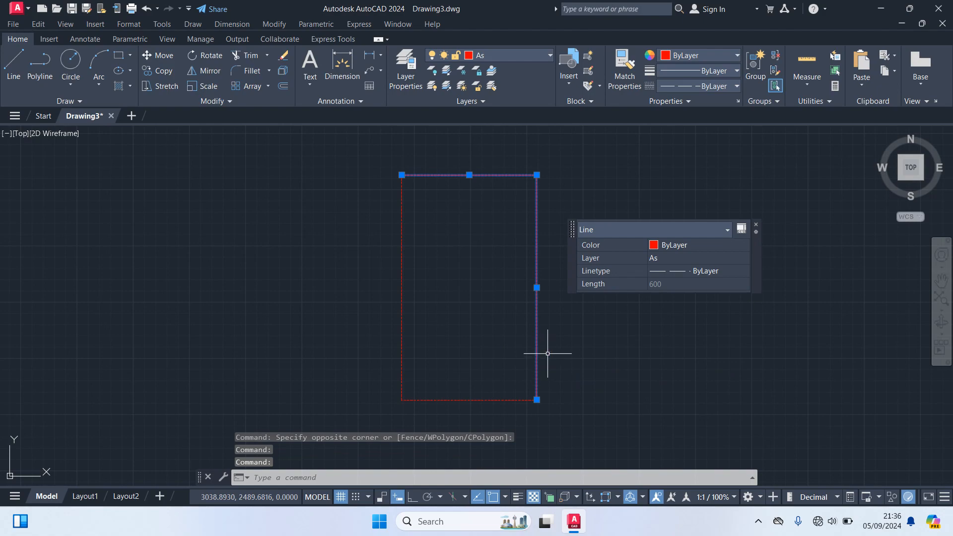
key("Escape")
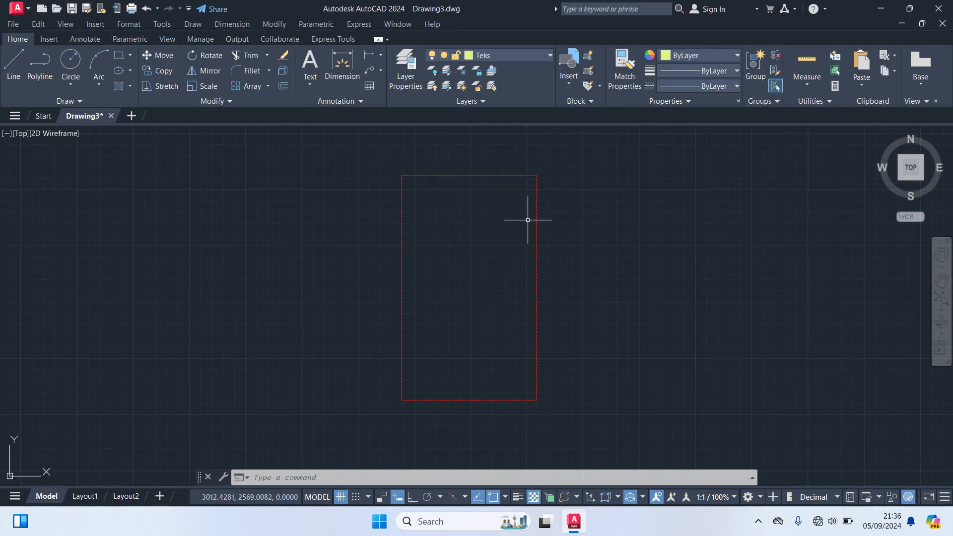
Step: Make As the current layer and offset the rectangle's top edge 200 downward
left_click(508, 56)
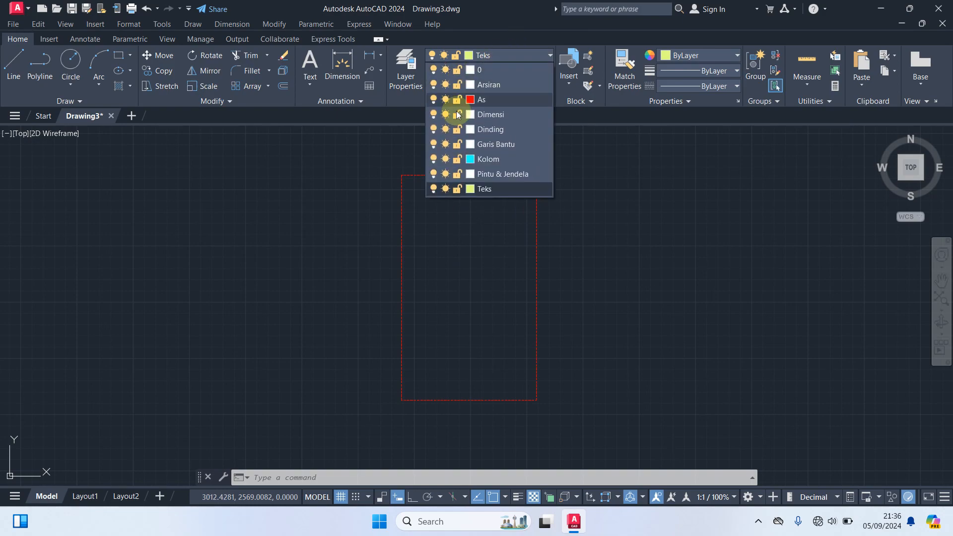
left_click(496, 101)
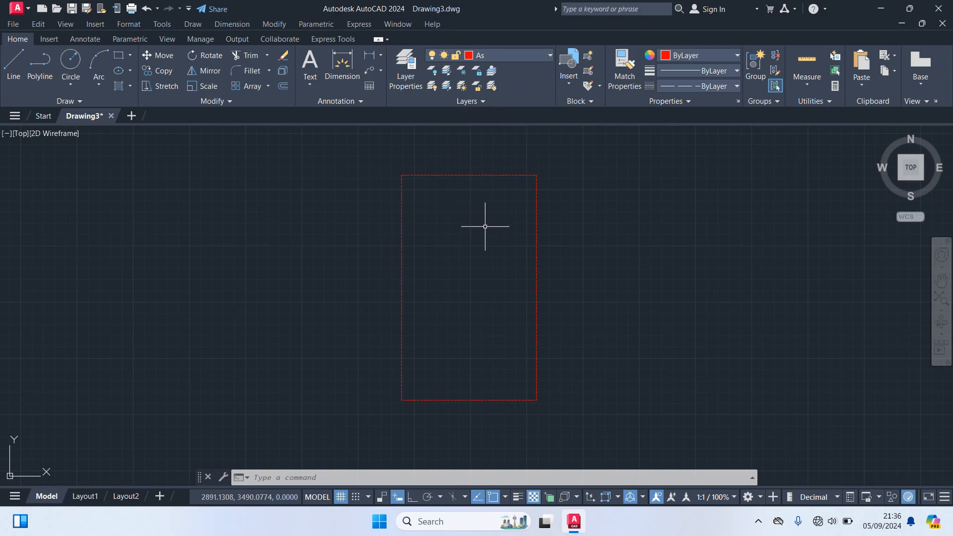
left_click(483, 176)
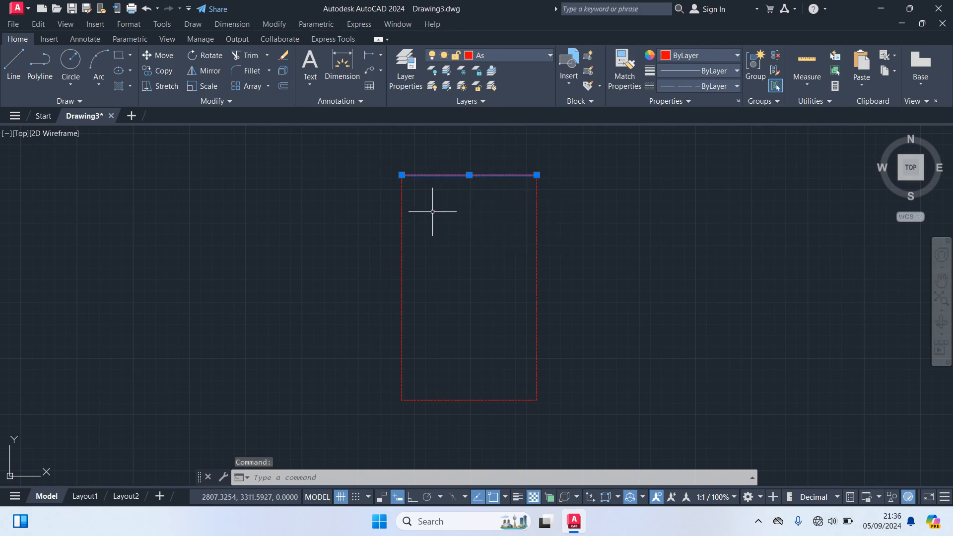
type("O")
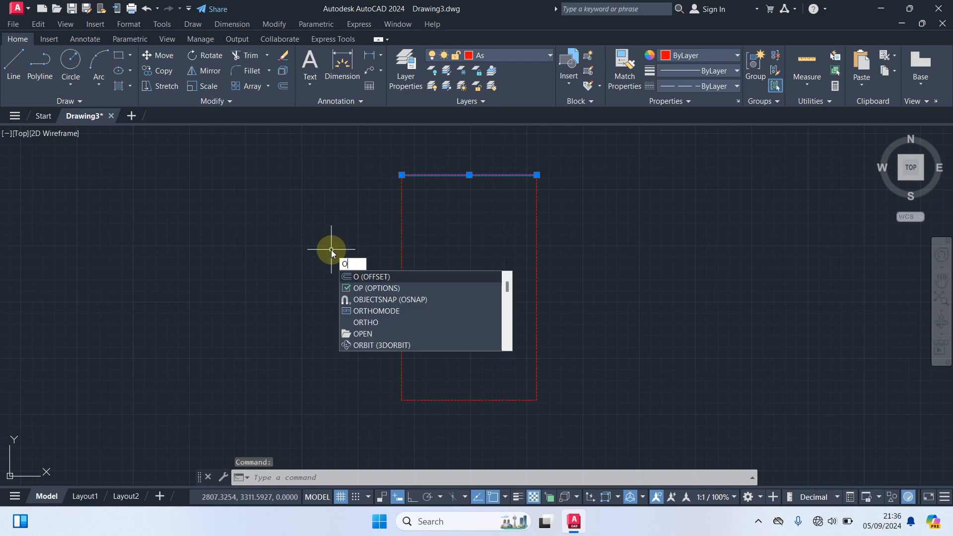
key("Return")
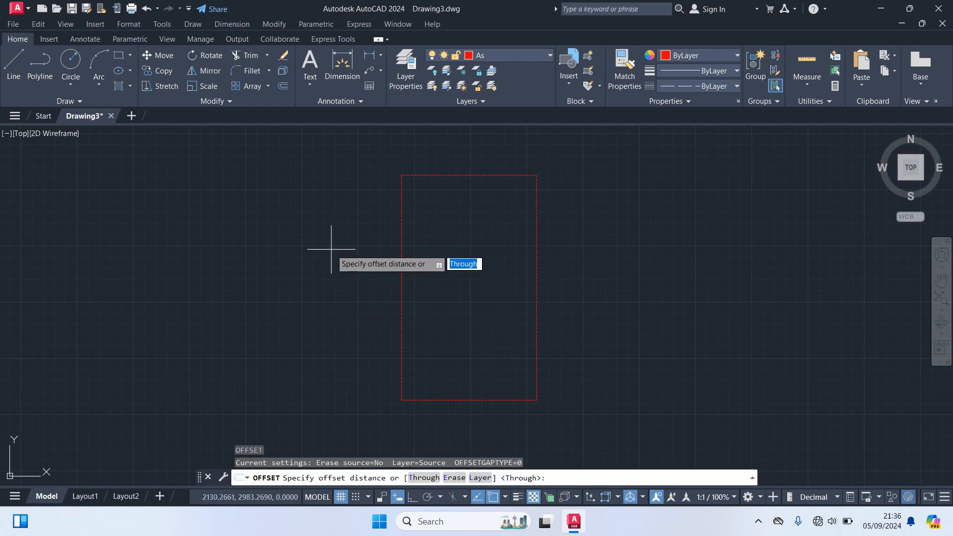
type("200")
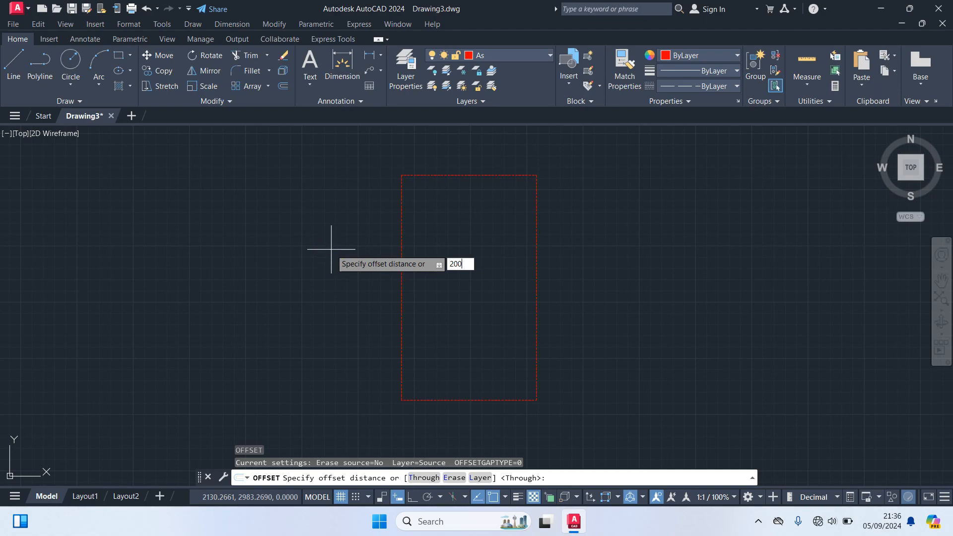
key("Return")
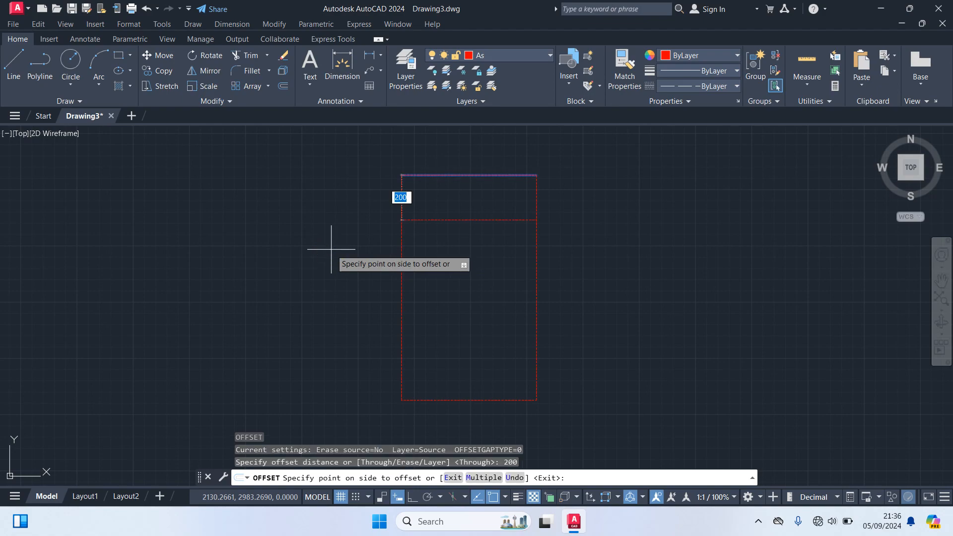
left_click(454, 251)
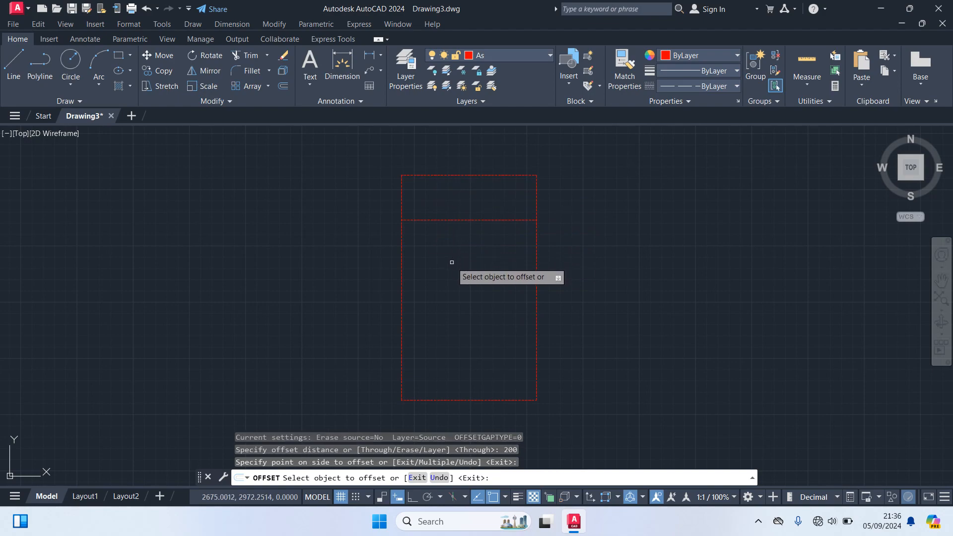
key("Return")
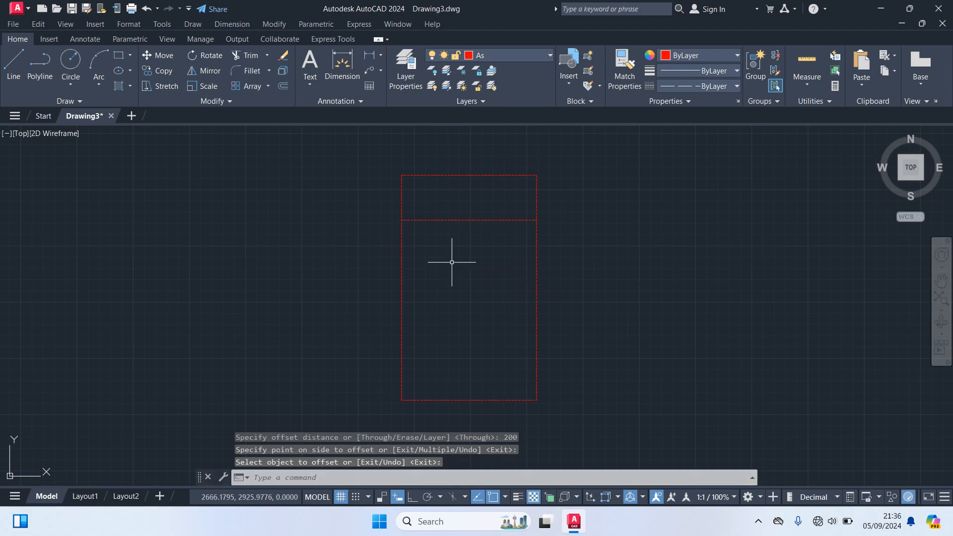
Step: Offset the horizontal line just below the top edge 300 downward
left_click(451, 220)
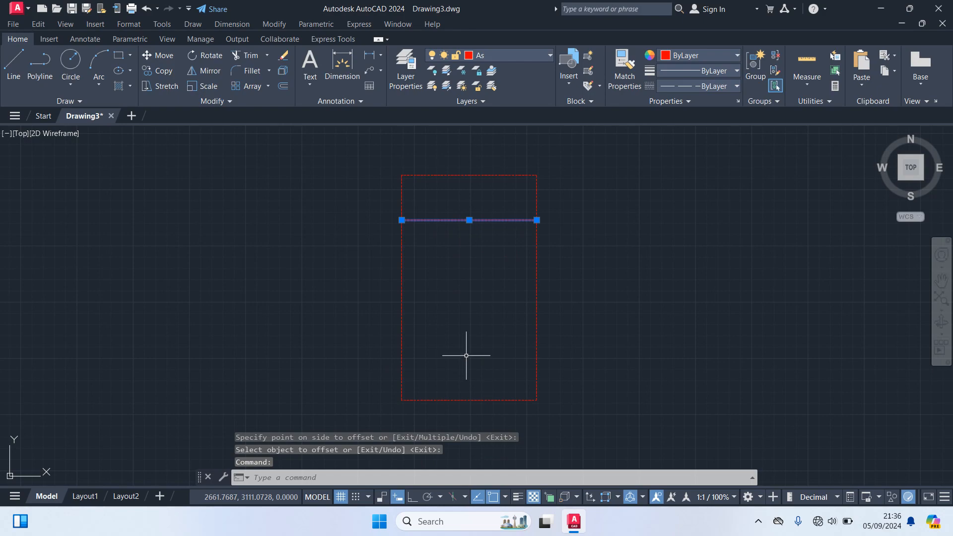
type("o")
key("Return")
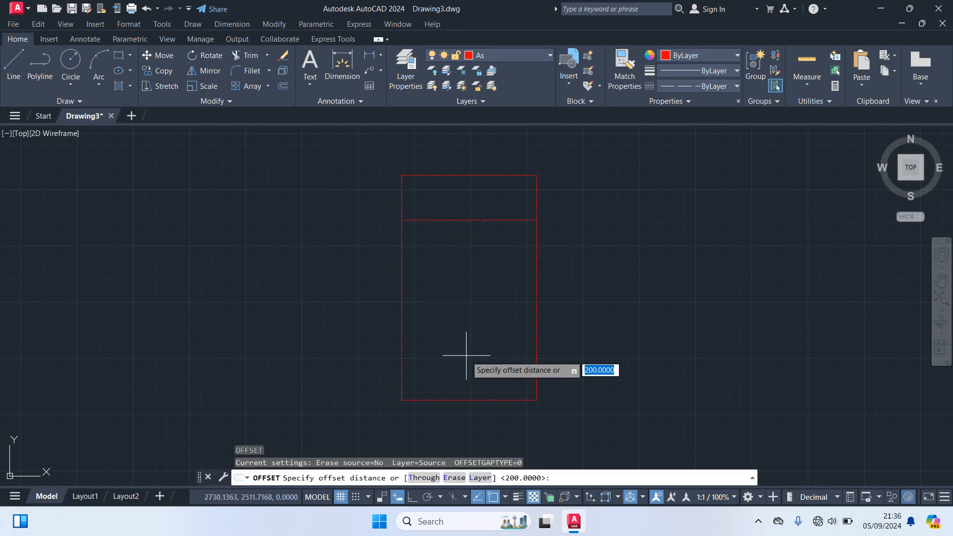
type("300")
key("Return")
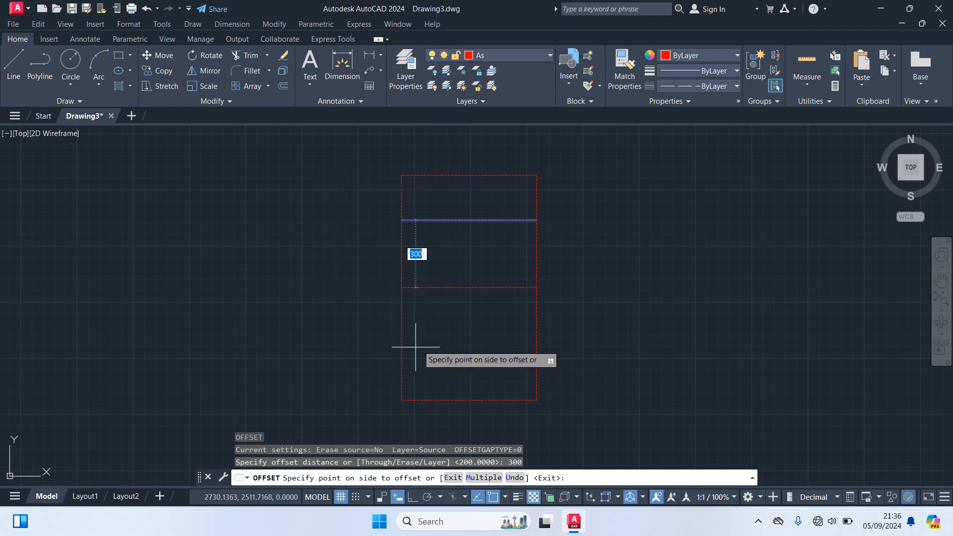
left_click(468, 329)
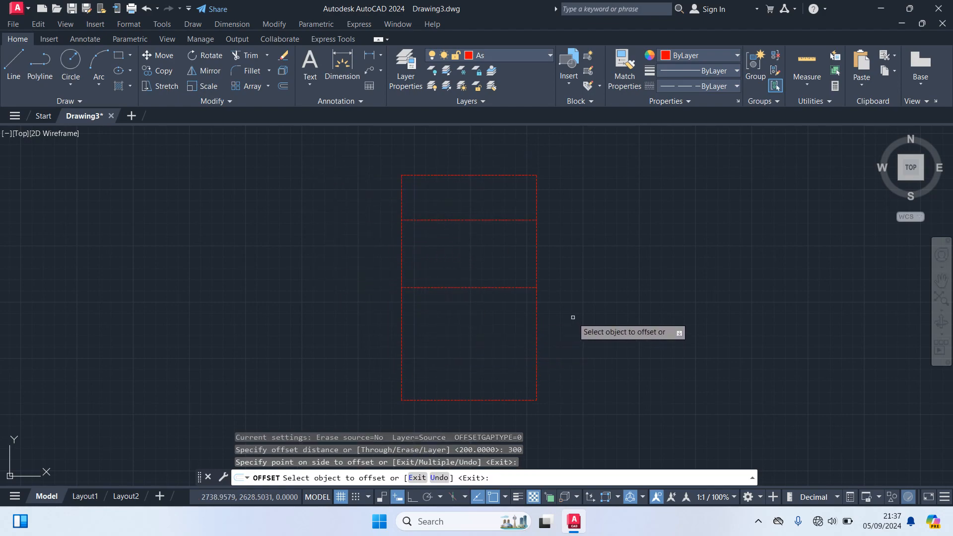
key("Return")
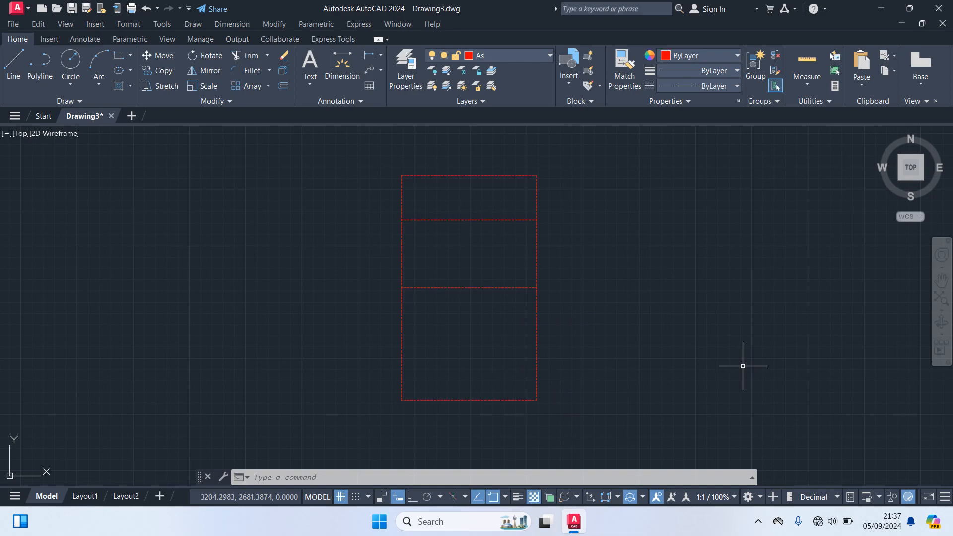
Step: Offset the rectangle's bottom edge 100 downward, outside the outline
type("o")
key("Return")
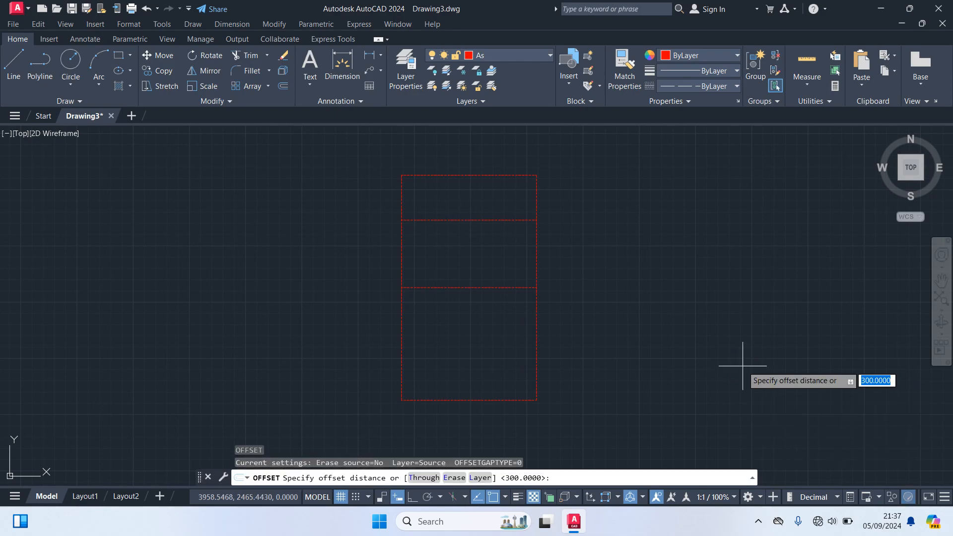
type("100")
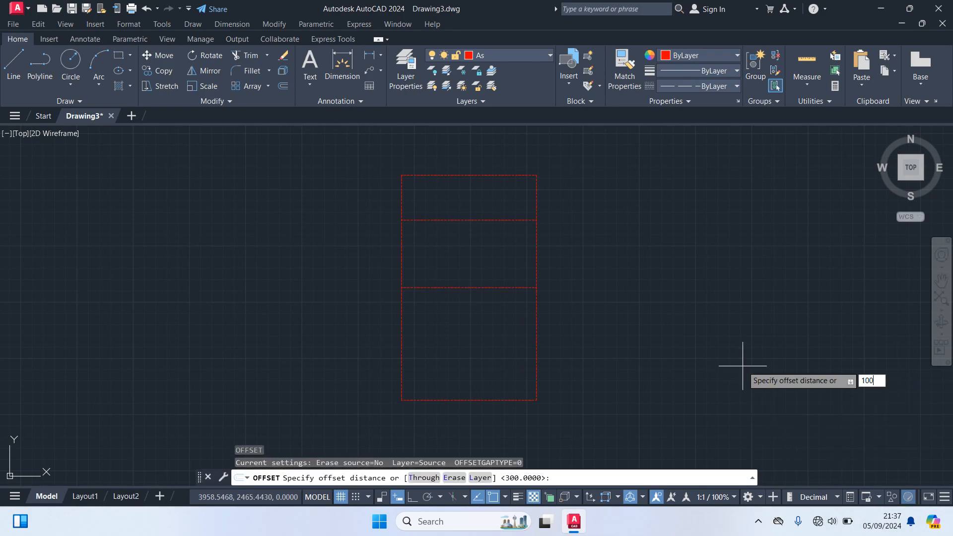
key("Return")
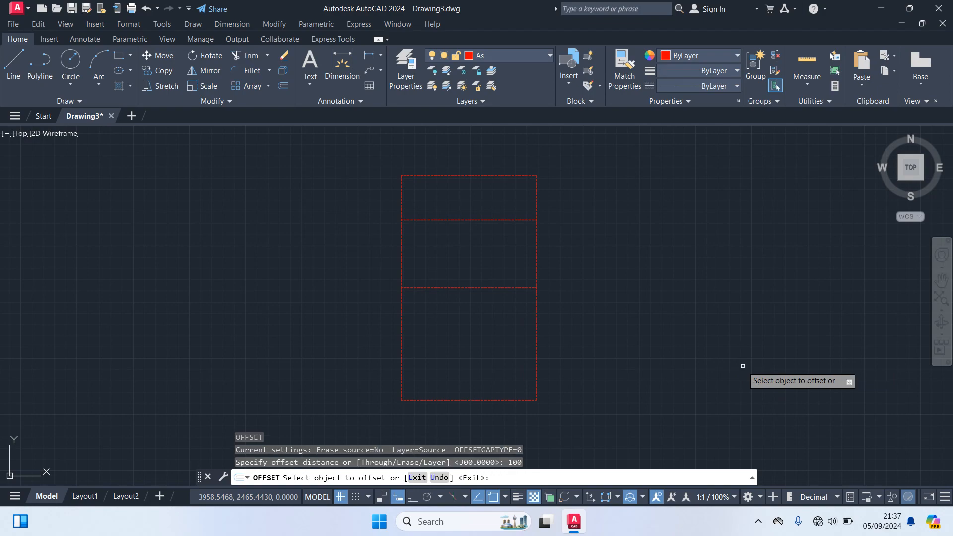
left_click(479, 400)
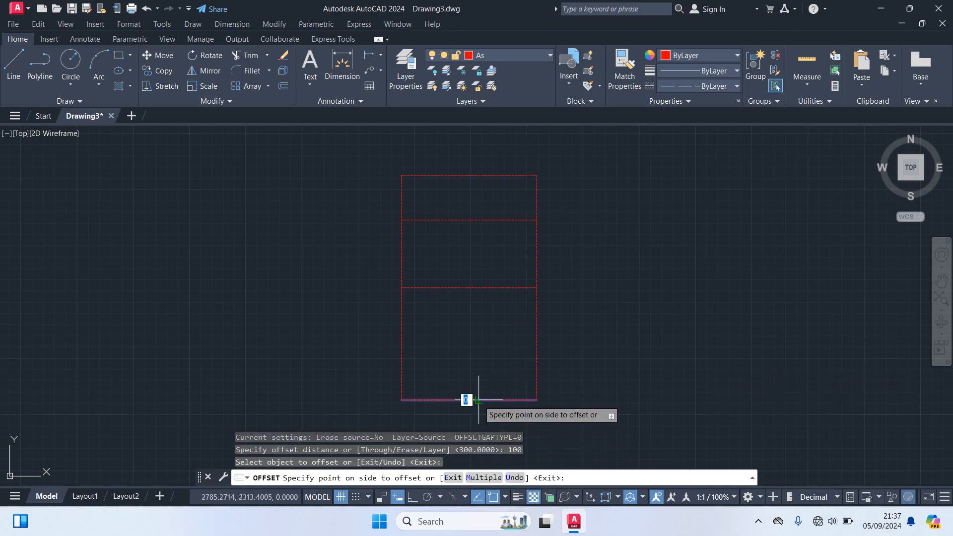
left_click(550, 433)
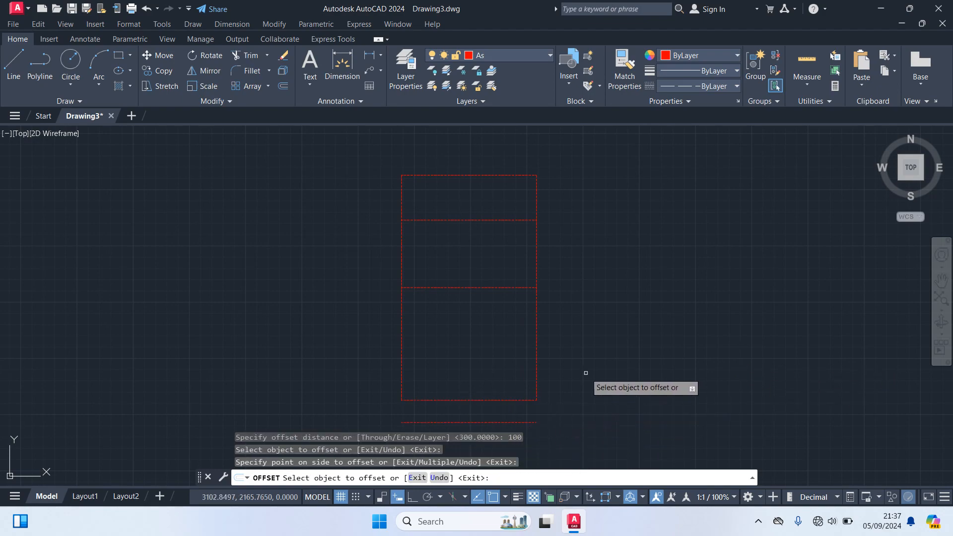
key("Return")
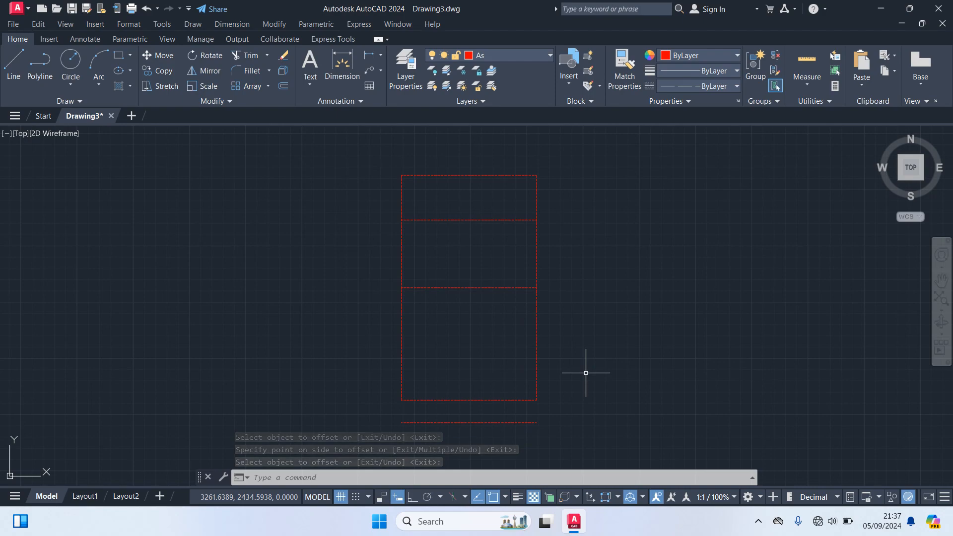
Step: Offset the rectangle's left edge 300 inward to add a vertical axis line
type("O")
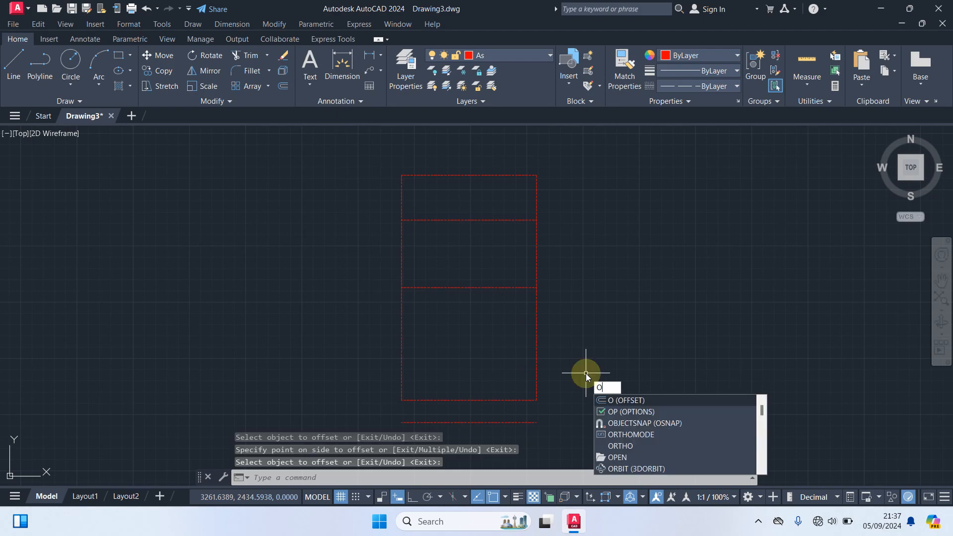
key("Return")
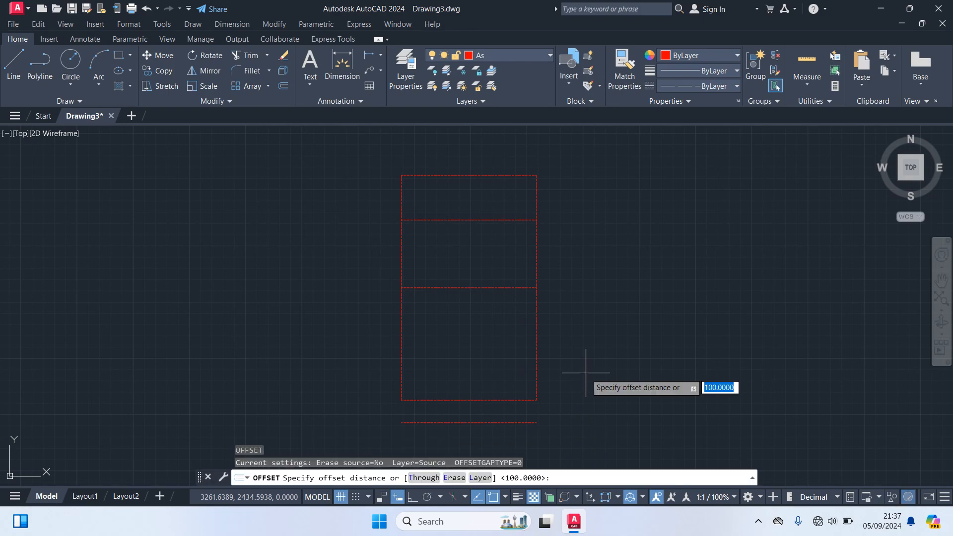
type("300")
key("Return")
left_click(398, 257)
left_click(449, 261)
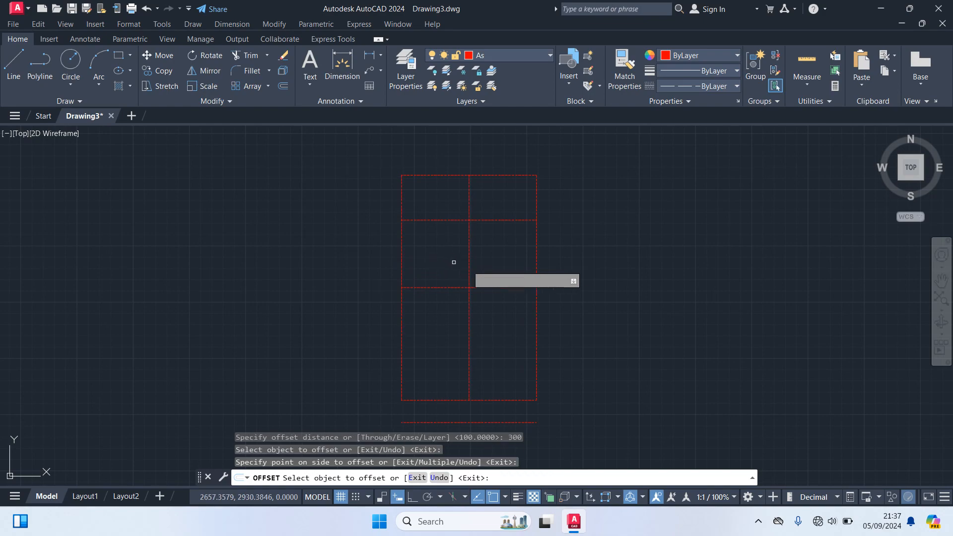
key("Return")
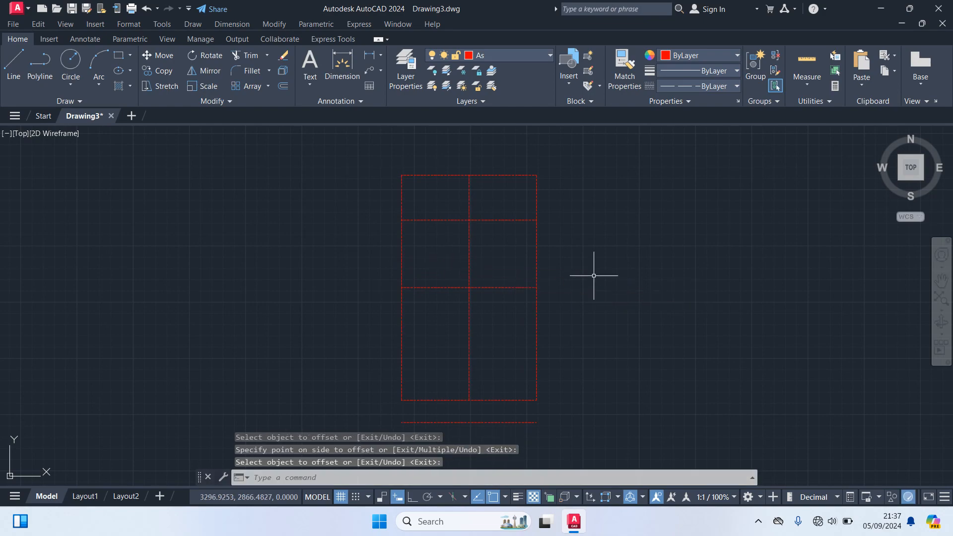
Step: Offset the rectangle's left edge 100 inward to add another vertical axis line
type("o")
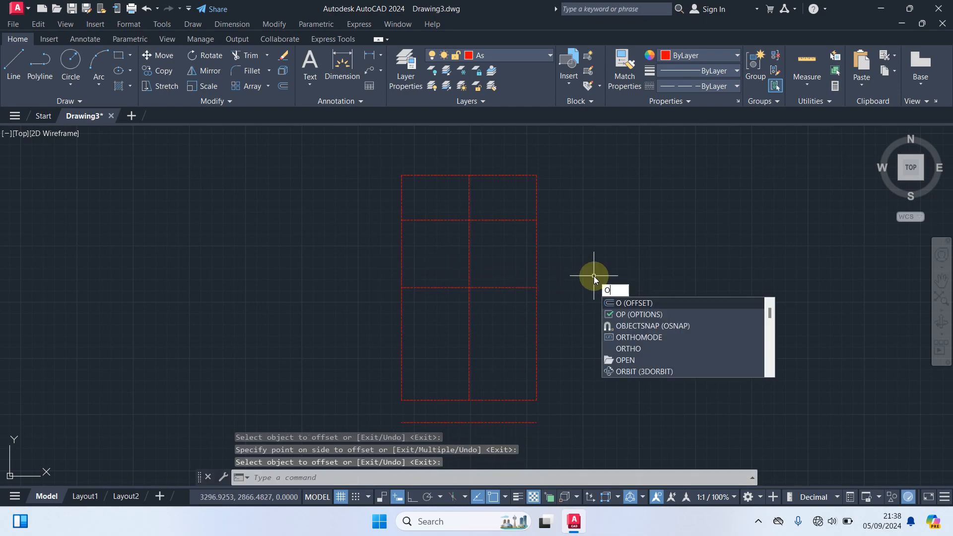
key("Return")
type("100")
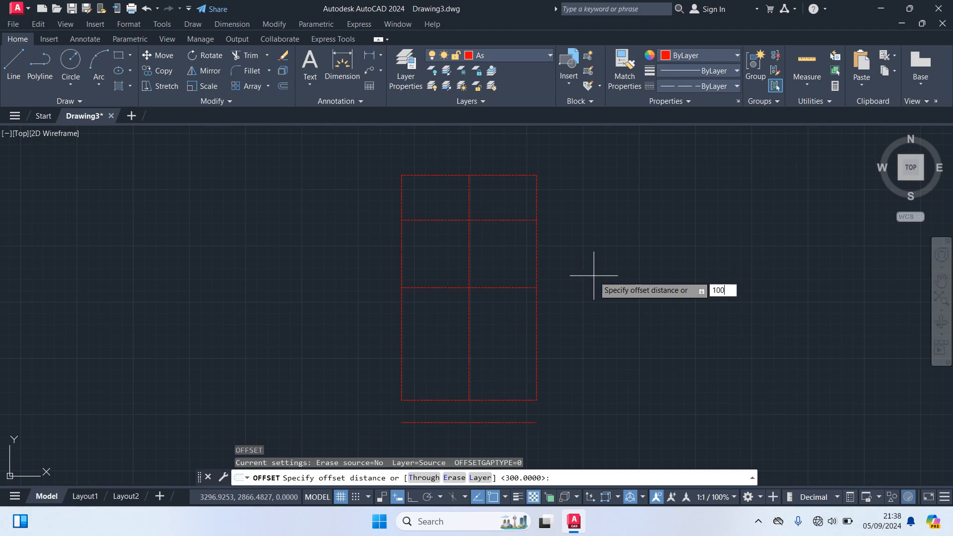
key("Return")
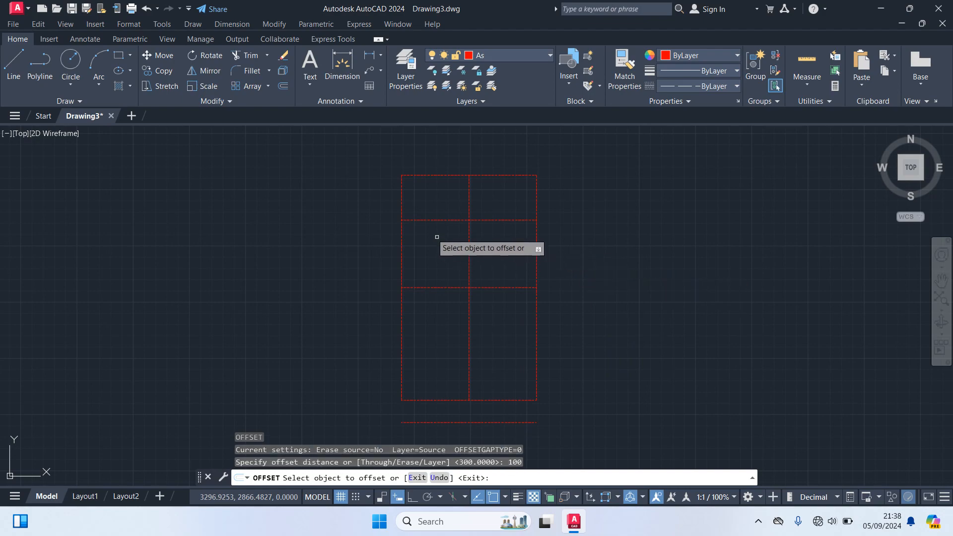
left_click(401, 201)
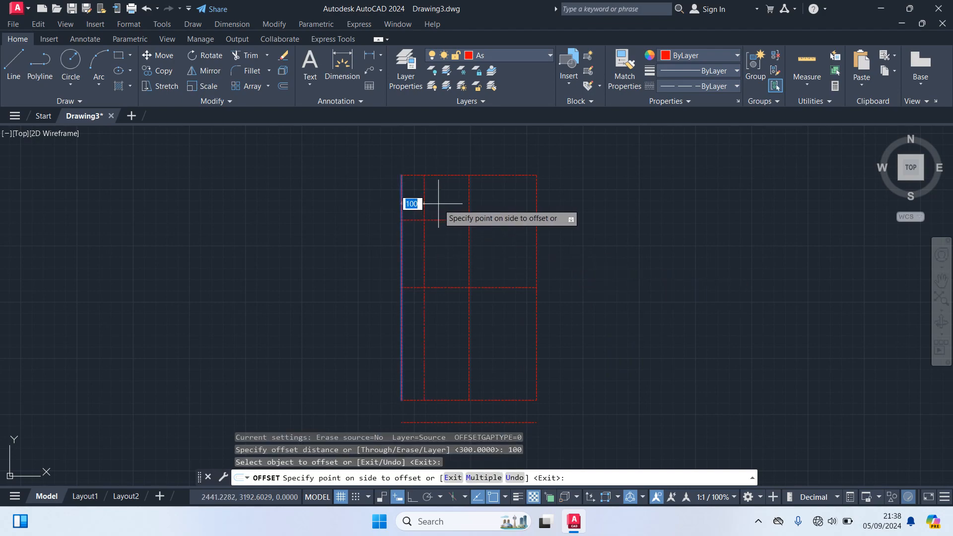
left_click(422, 202)
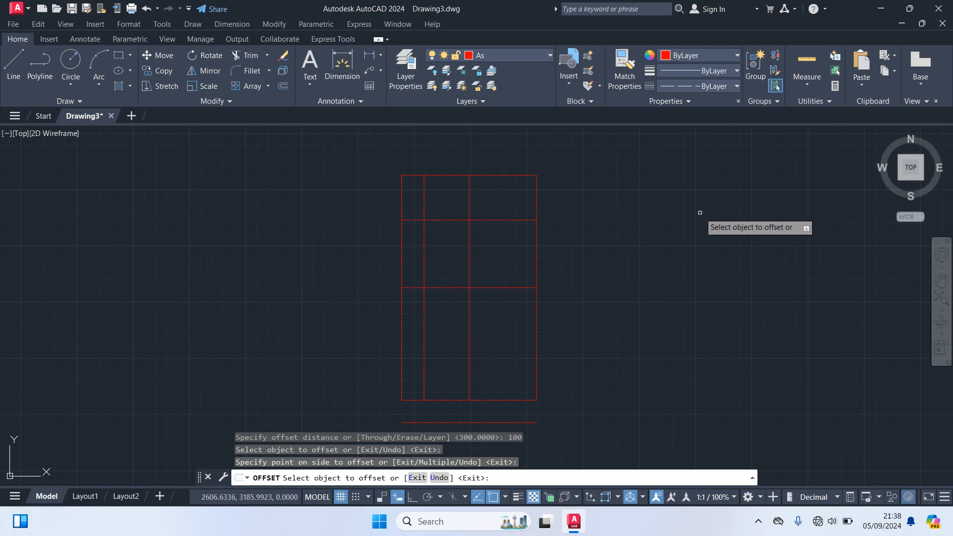
key("Return")
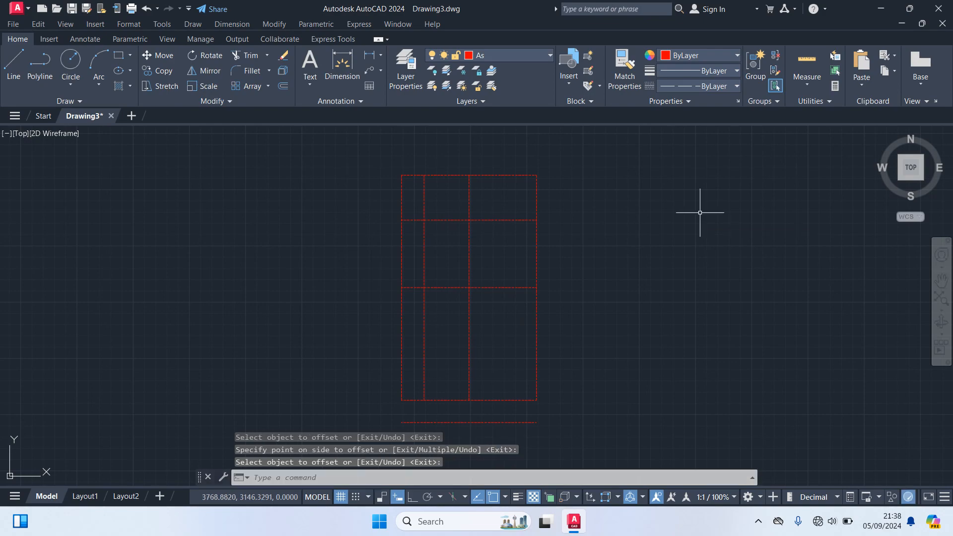
Step: Offset the rectangle's bottom edge 300 upward, inside the outline
type("O")
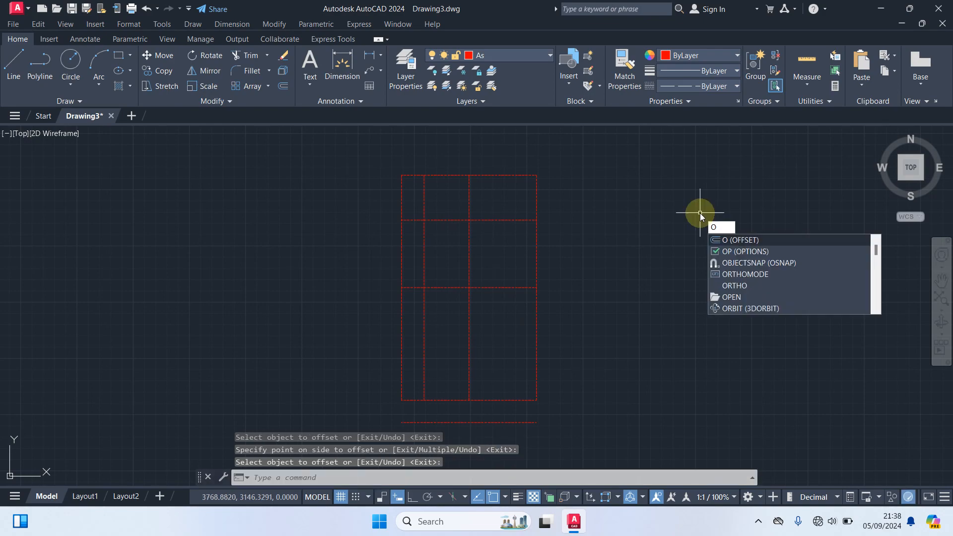
key("Return")
type("300")
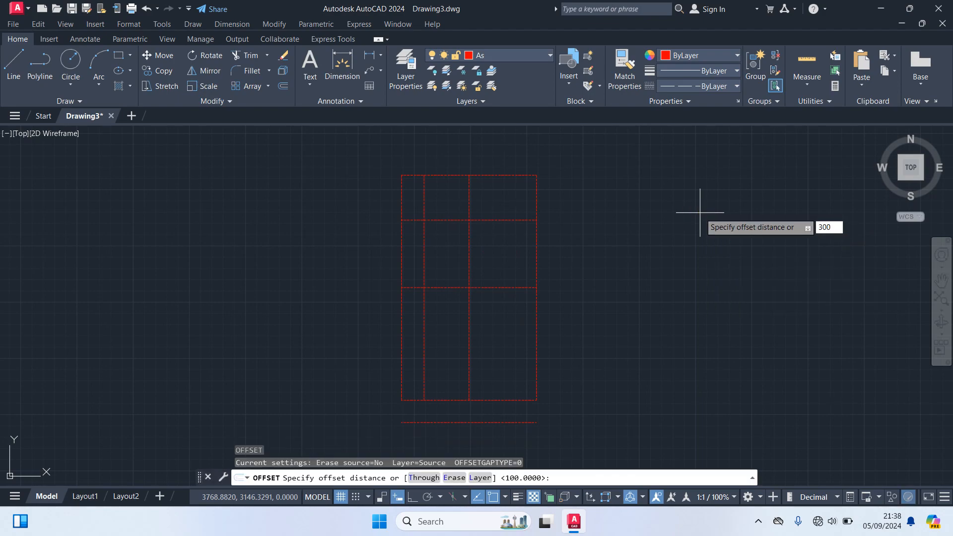
key("Return")
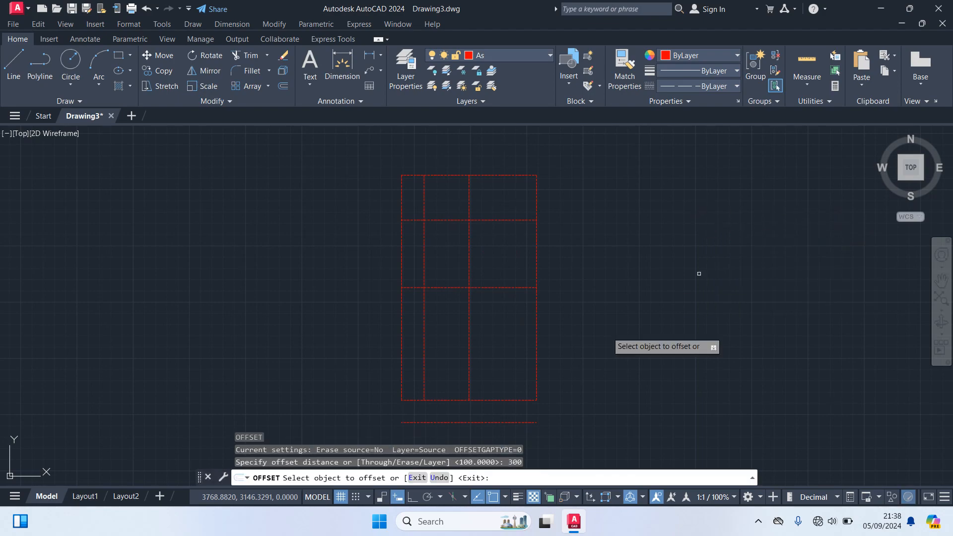
left_click(511, 400)
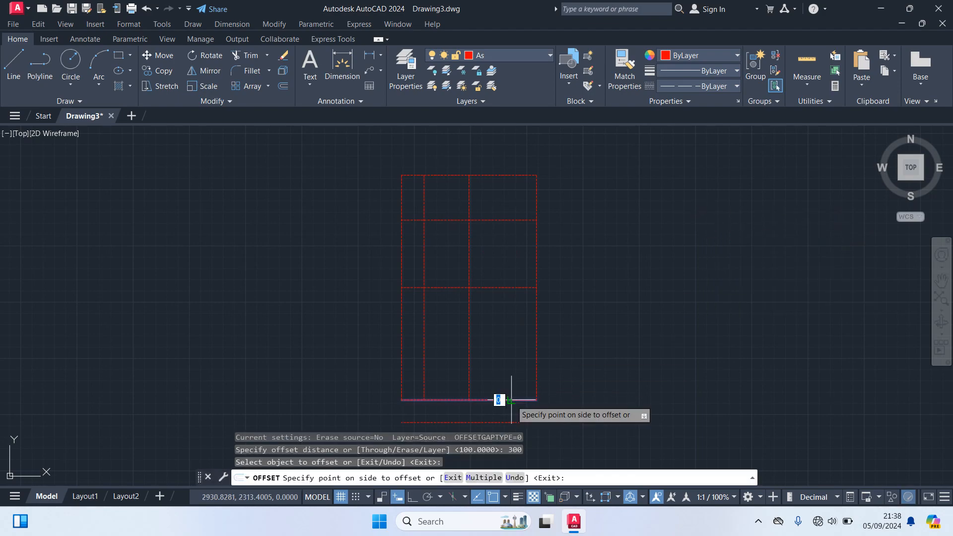
left_click(511, 341)
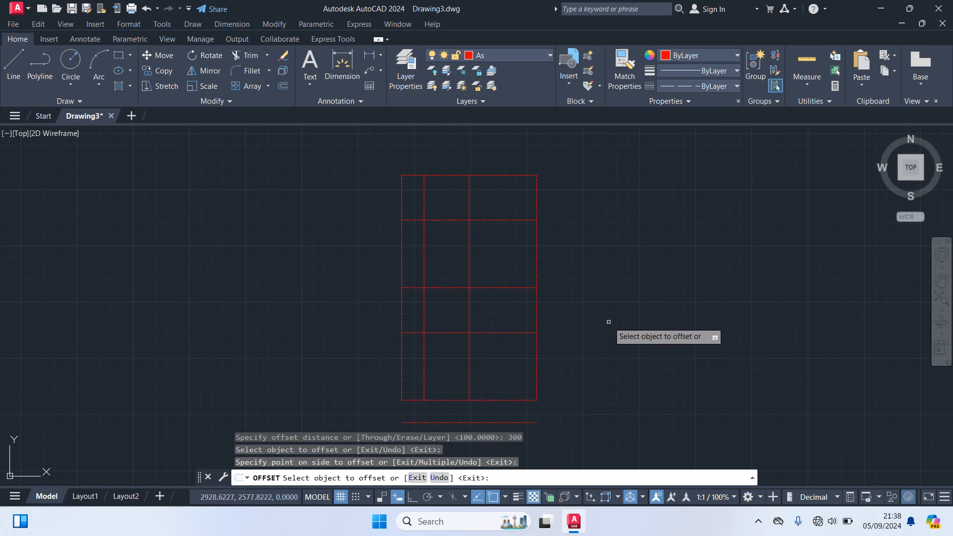
Step: Extend the middle vertical axis and the grid's left edge down to the lowest horizontal axis line
key("Return")
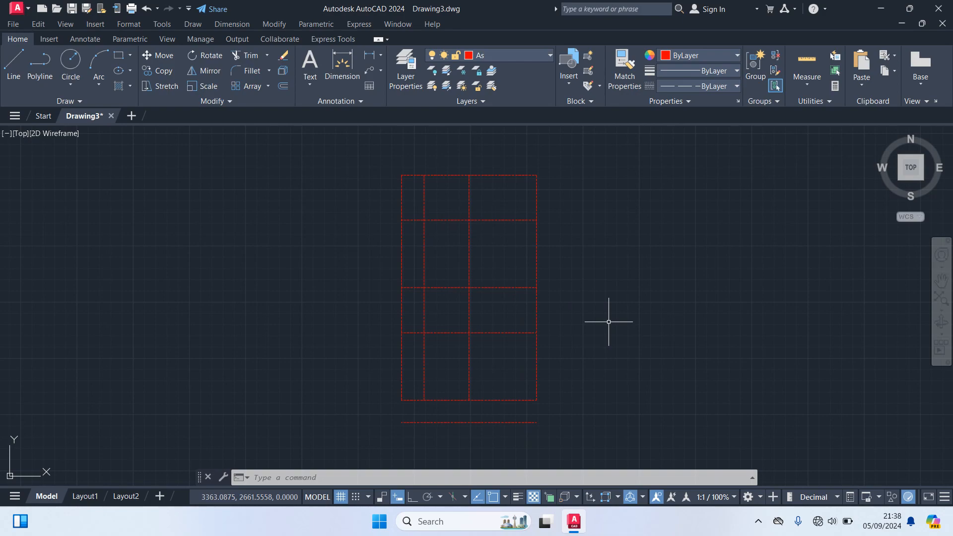
type("EX")
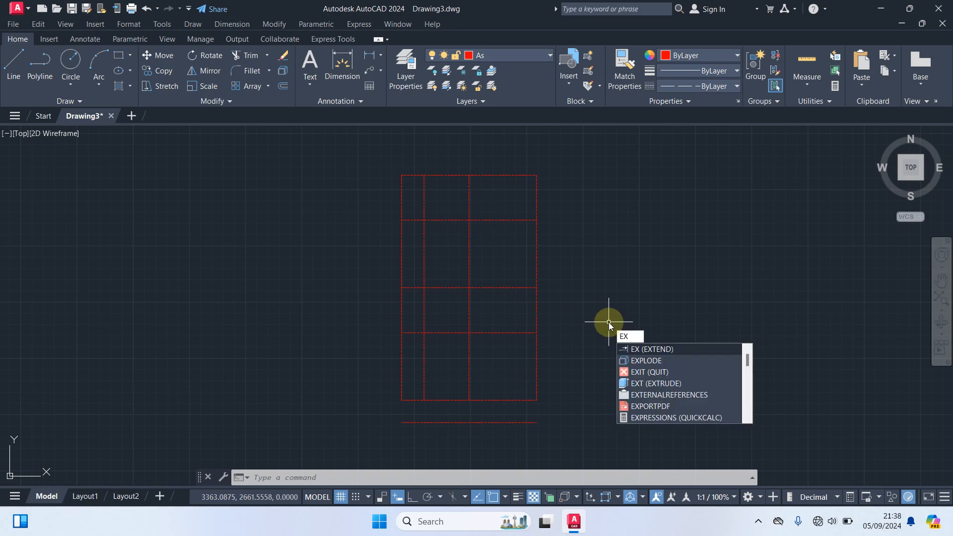
key("Return")
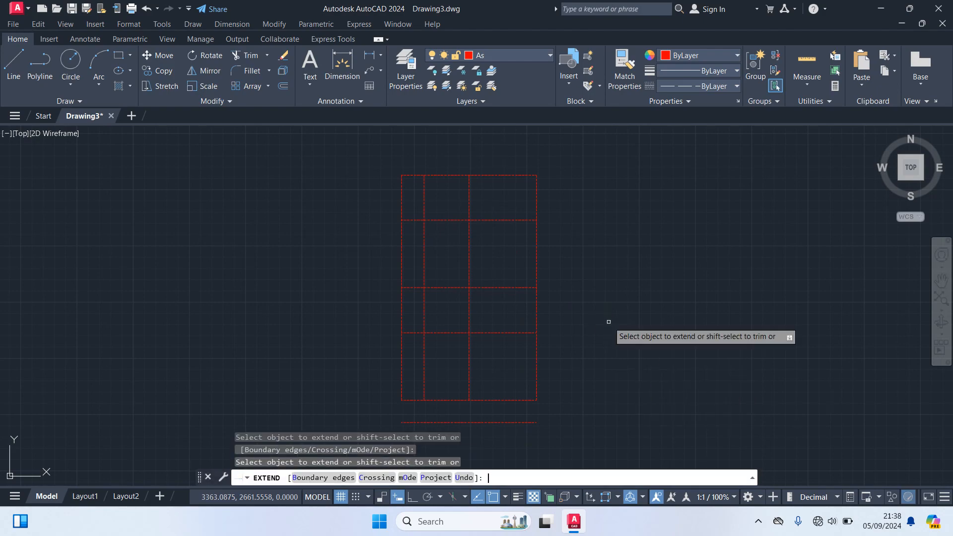
left_click(469, 365)
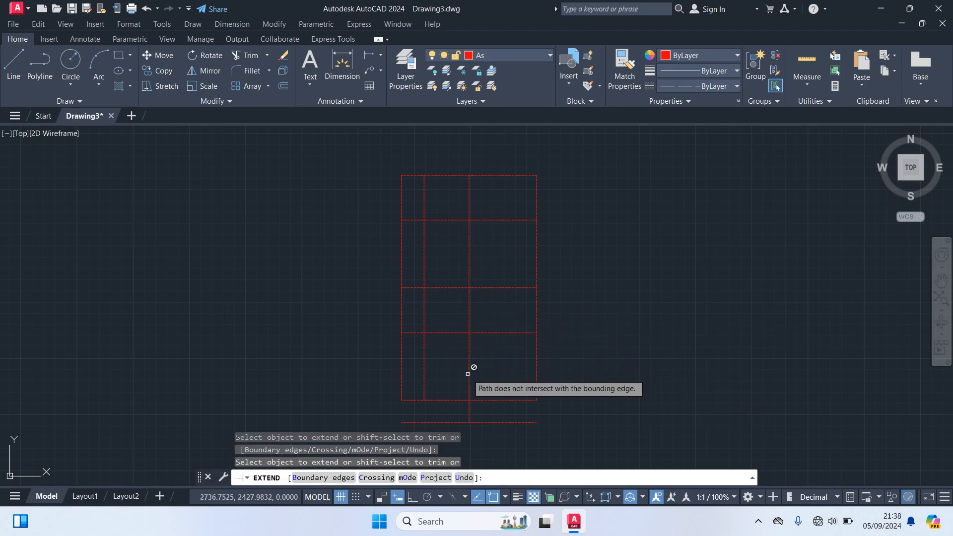
left_click(401, 392)
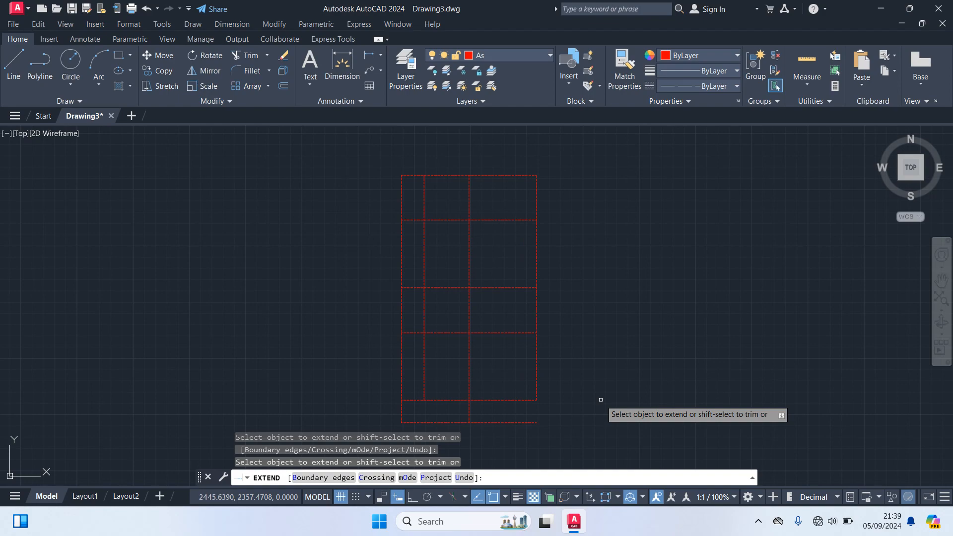
key("Return")
Step: Trim the lowest axis line right of the middle axis, and the short-spaced vertical axis in the second row and below the third row
type("TR")
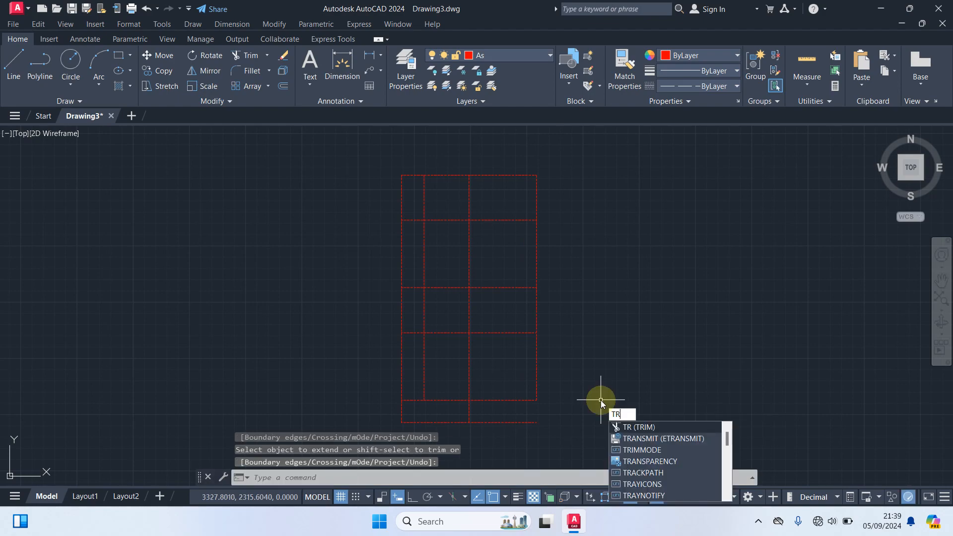
key("Return")
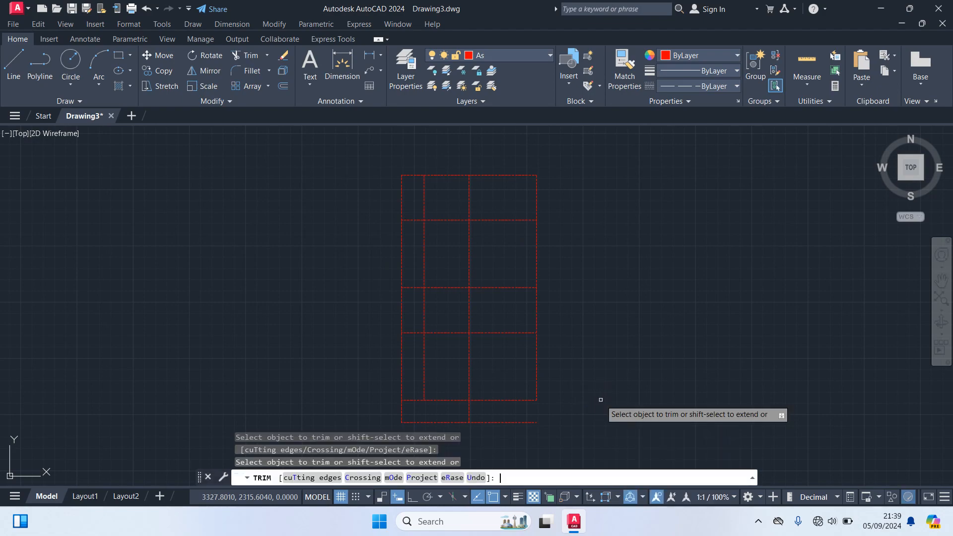
left_click(501, 421)
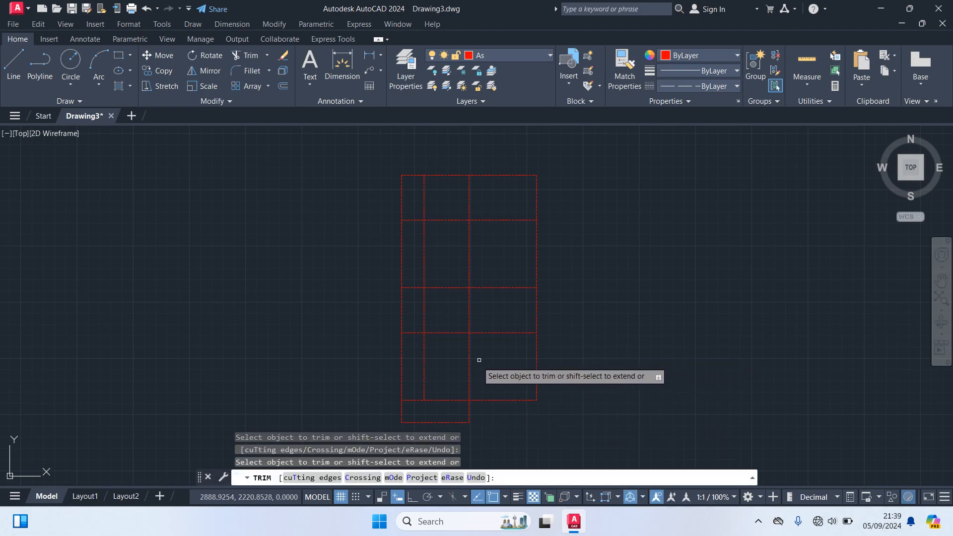
left_click(424, 359)
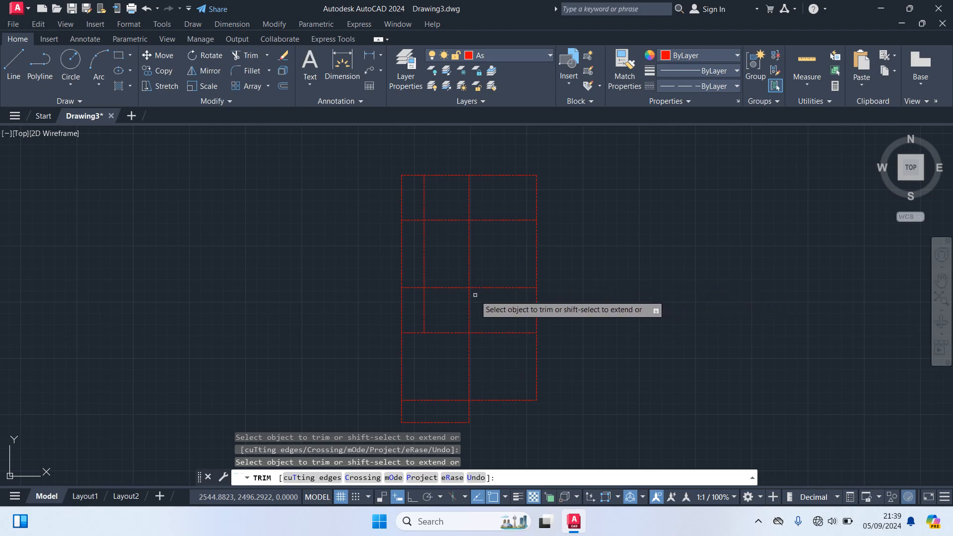
left_click(422, 263)
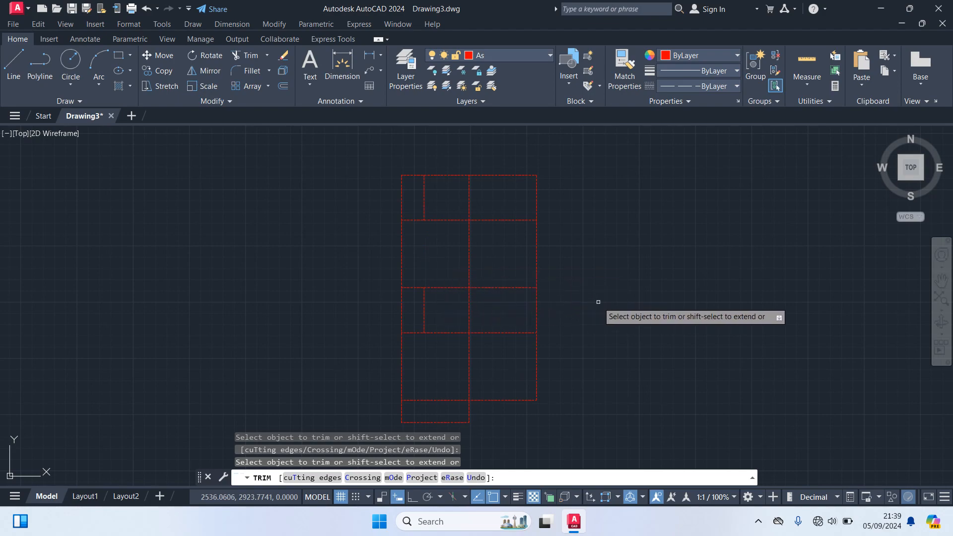
key("Return")
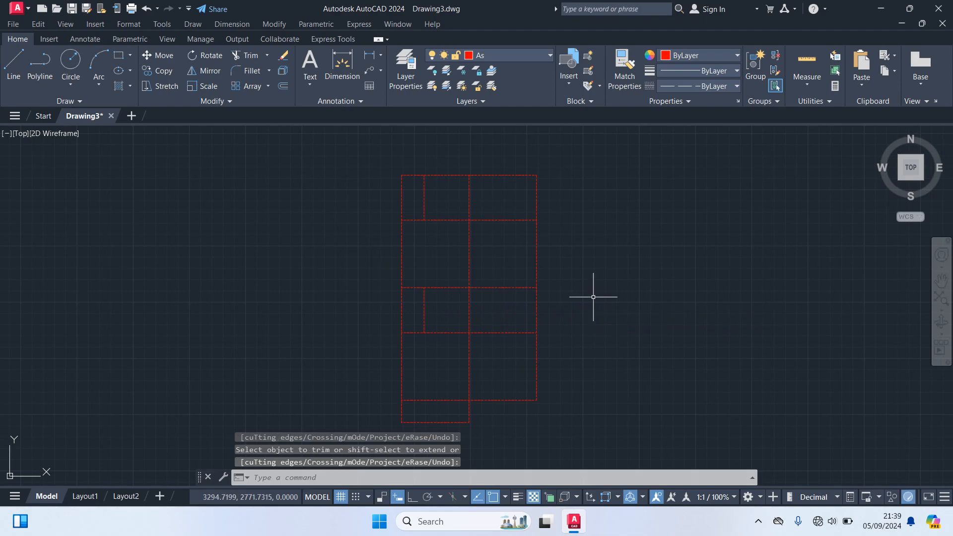
Step: Erase the leftover short vertical axis segment in the third row of the grid
left_click(425, 314)
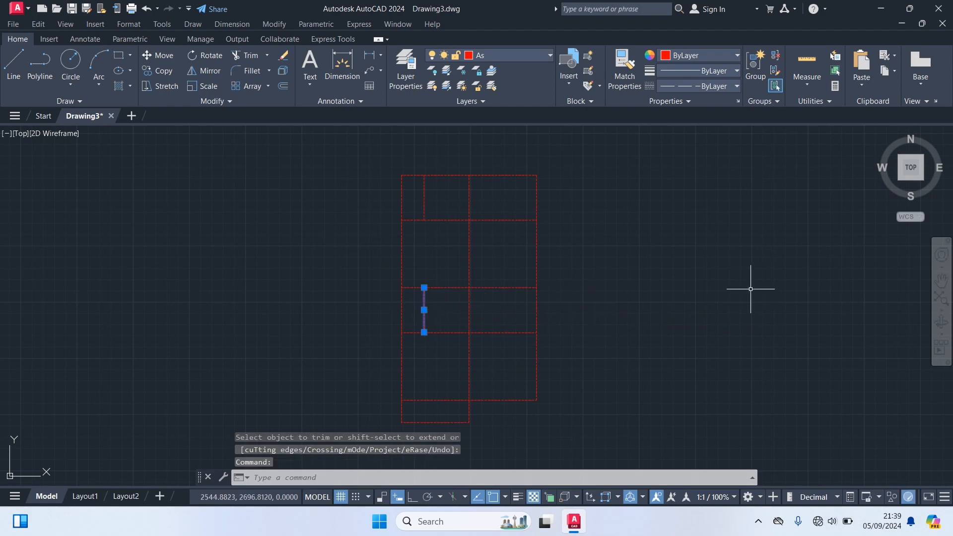
type("e")
key("Return")
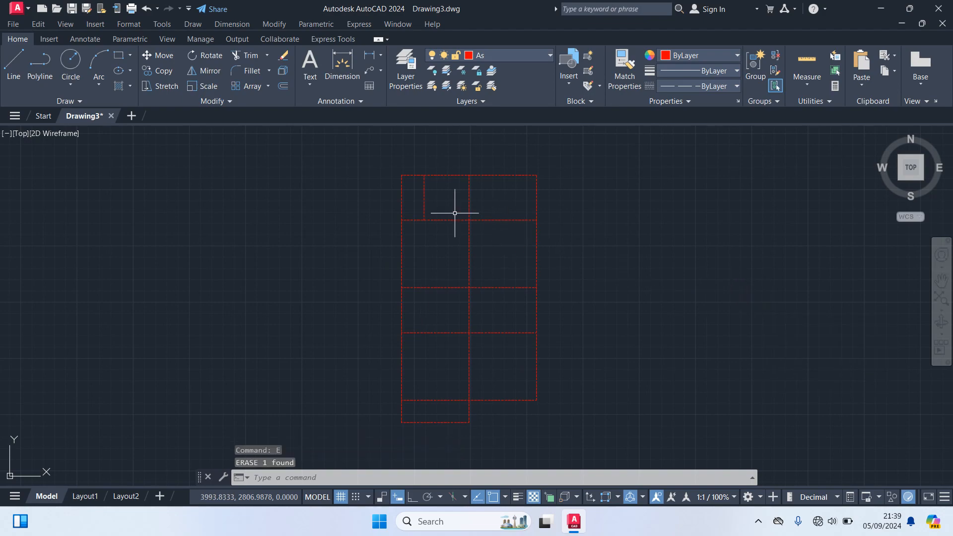
Step: Move the short vertical axis line in the grid's top row 50 to the right
scroll(408, 179, "up", 2)
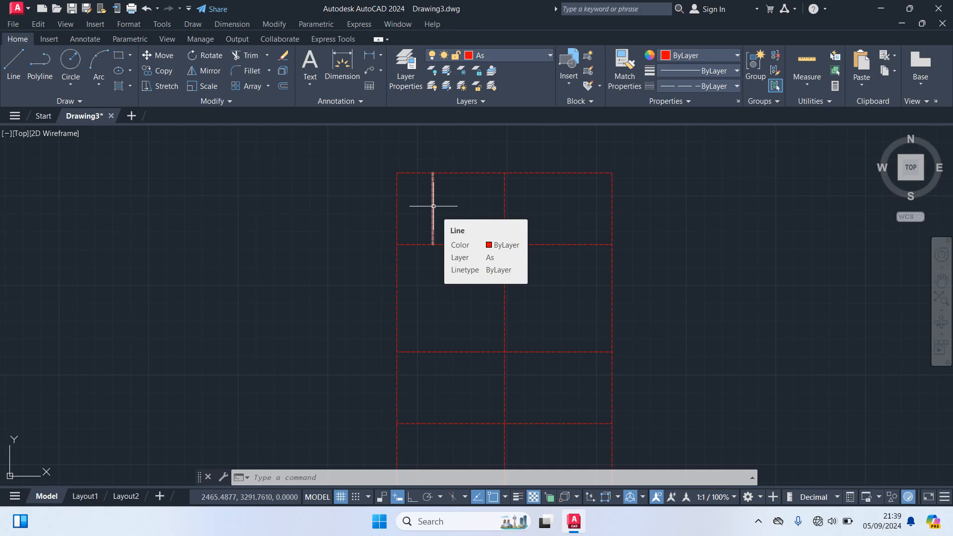
left_click(433, 206)
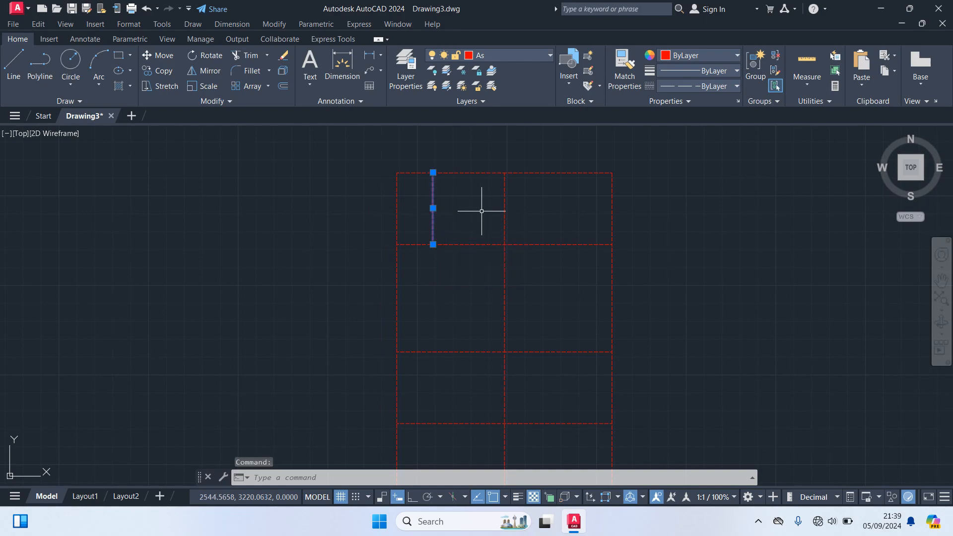
type("m")
key("Return")
left_click(433, 173)
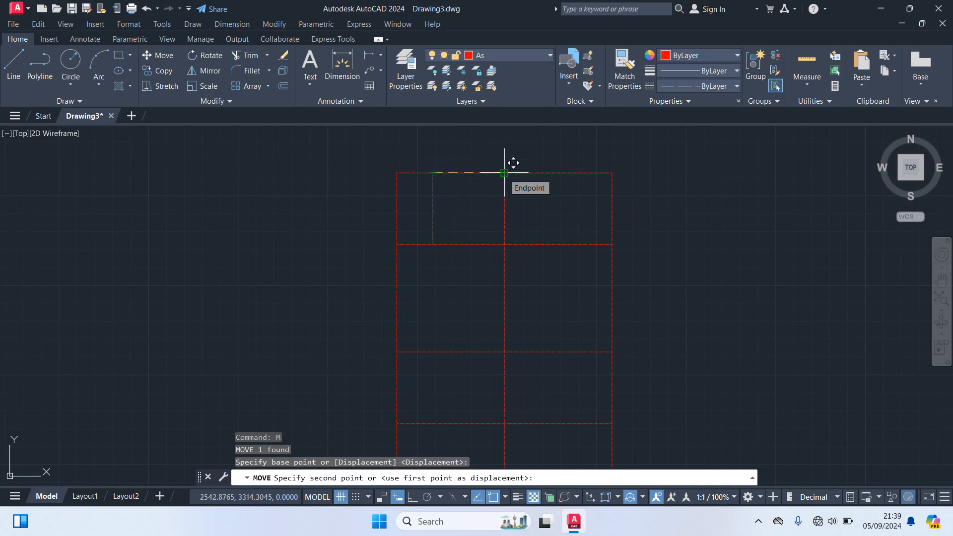
type("50")
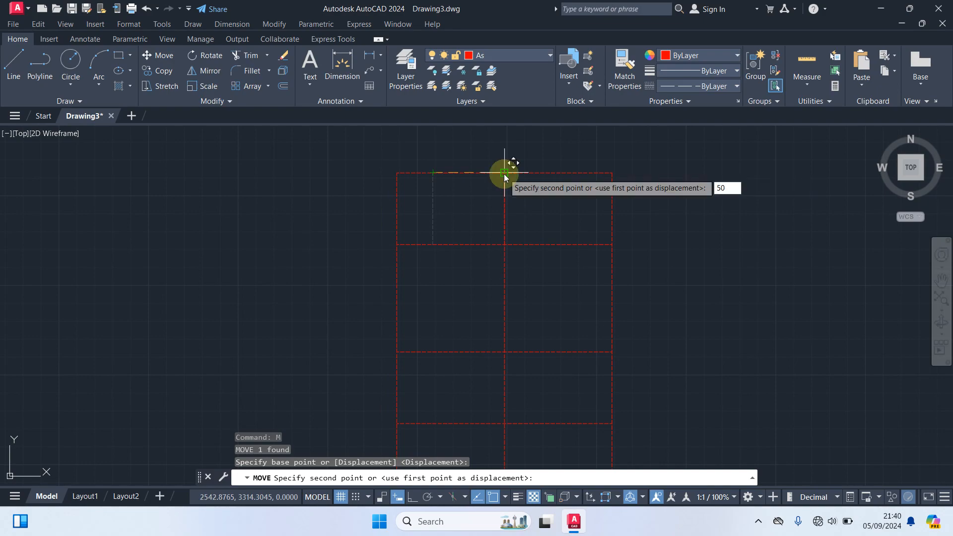
key("Return")
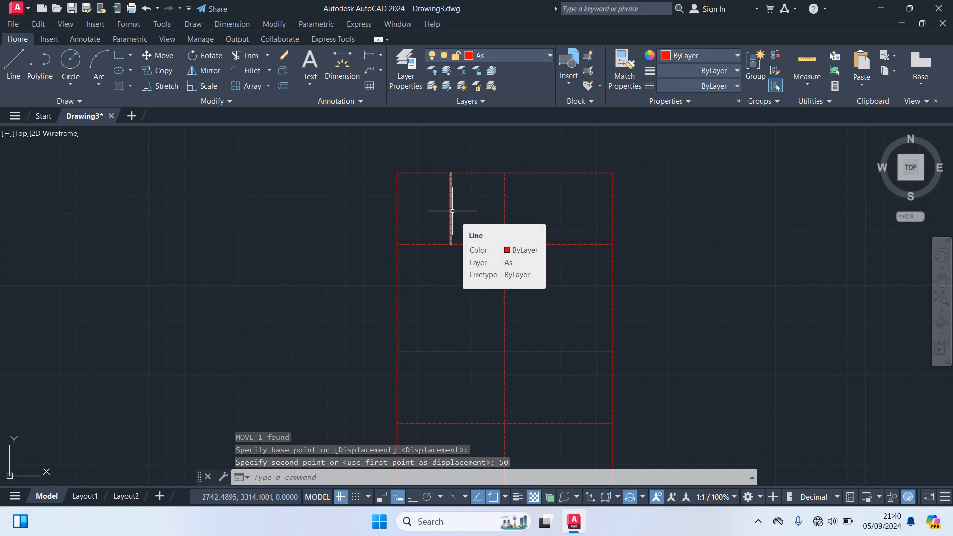
Step: Trim the middle vertical axis in the top row, the right half of the line below row two, and the left half below row three
scroll(462, 217, "down", 2)
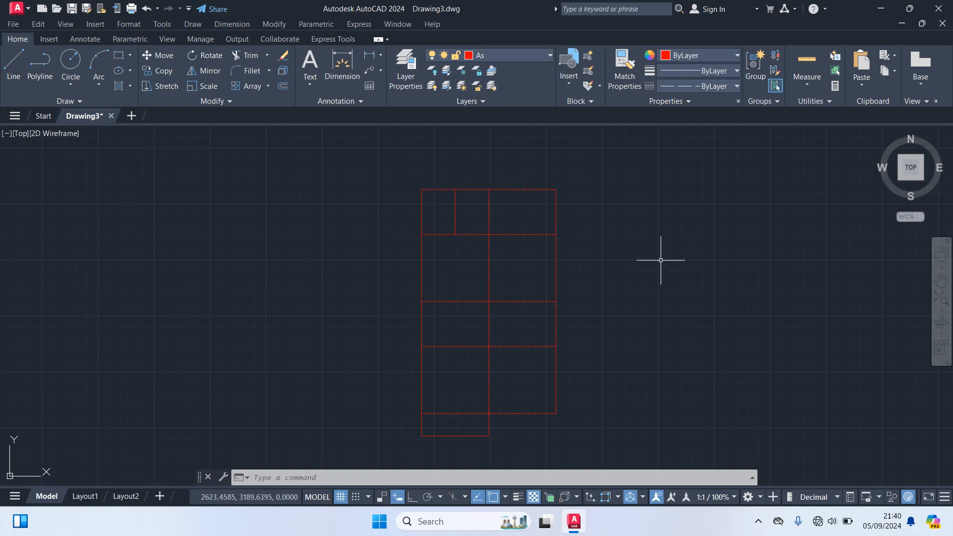
type("t")
key("Return")
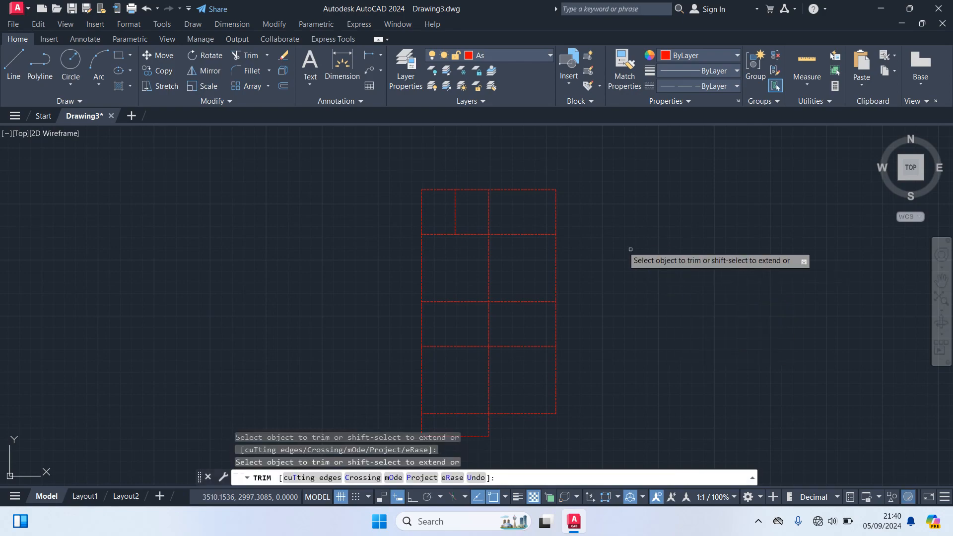
left_click(487, 217)
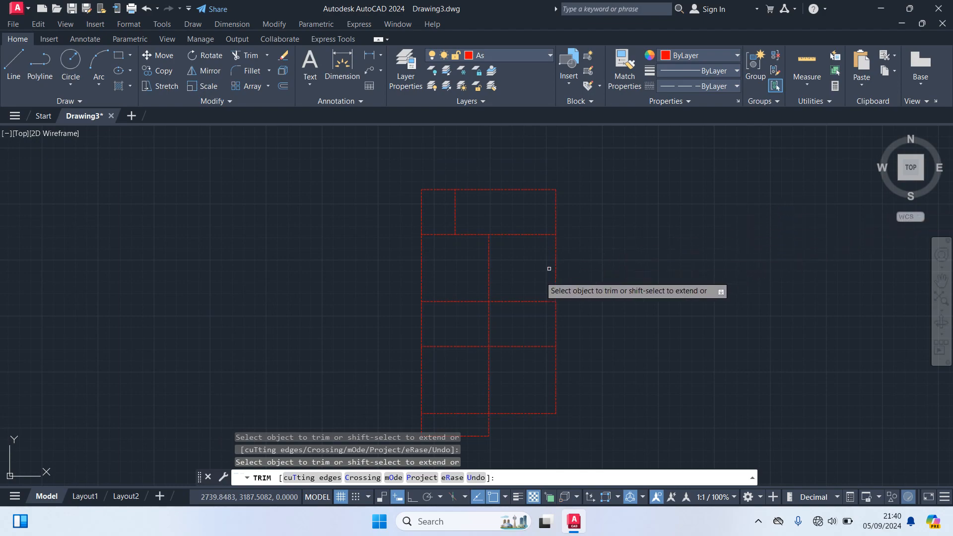
left_click(517, 301)
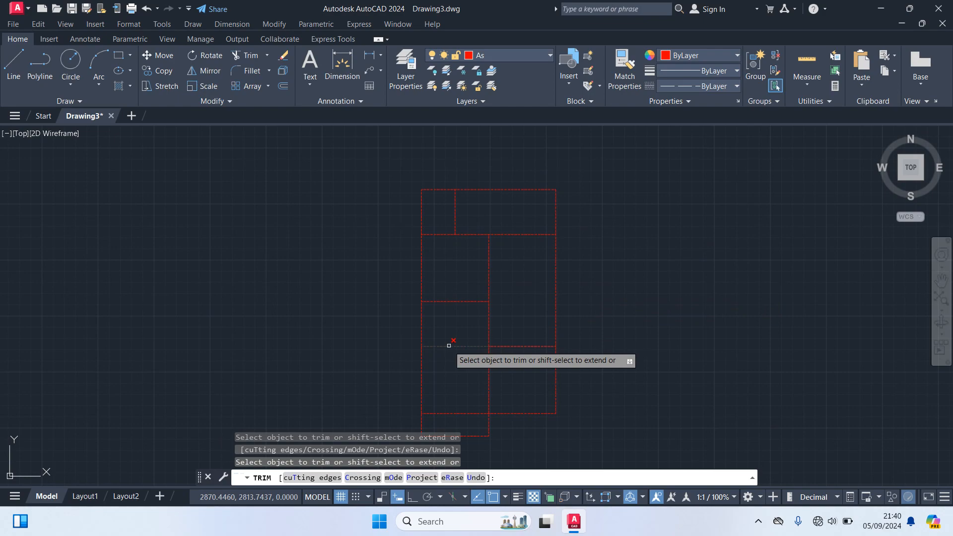
middle_click_drag(593, 337, 588, 279)
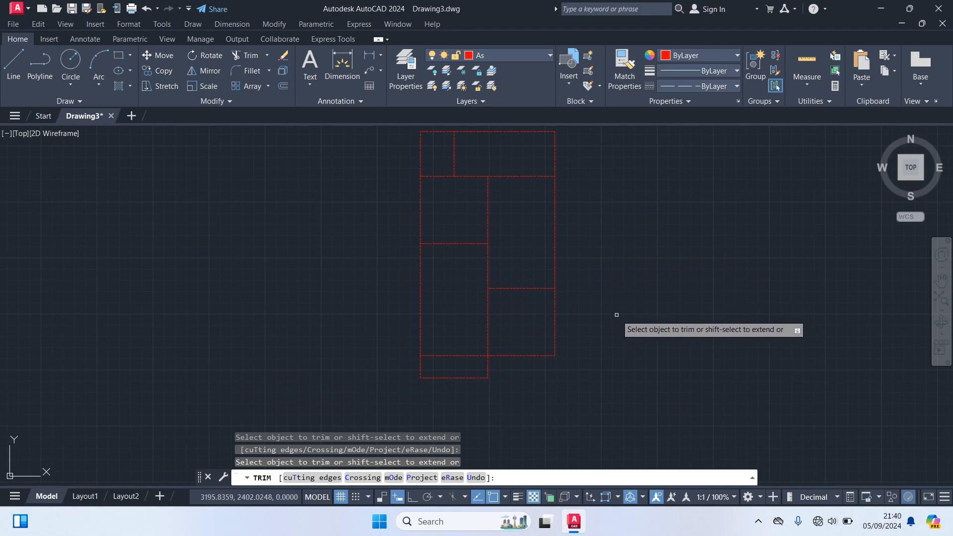
key("Return")
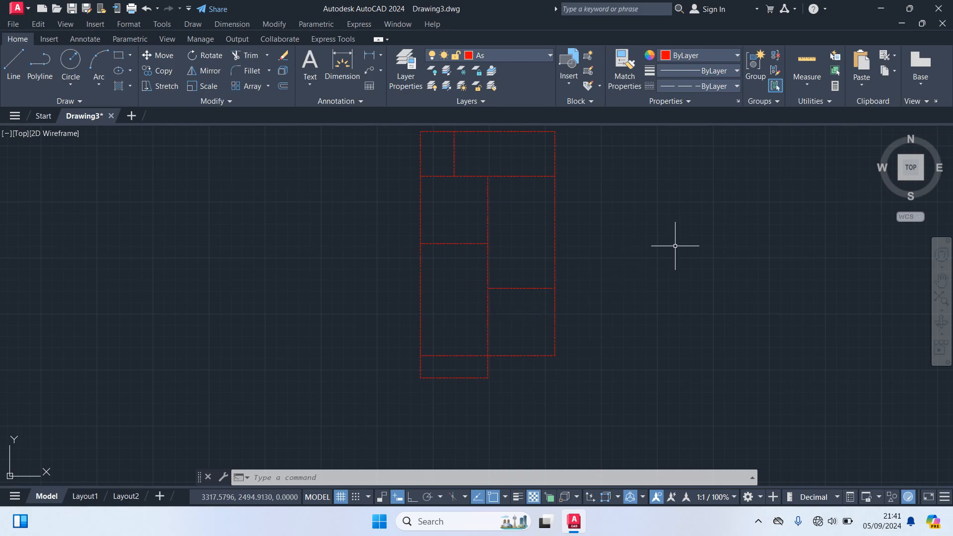
Step: Make Kolom the current layer
middle_click_drag(646, 233, 650, 260)
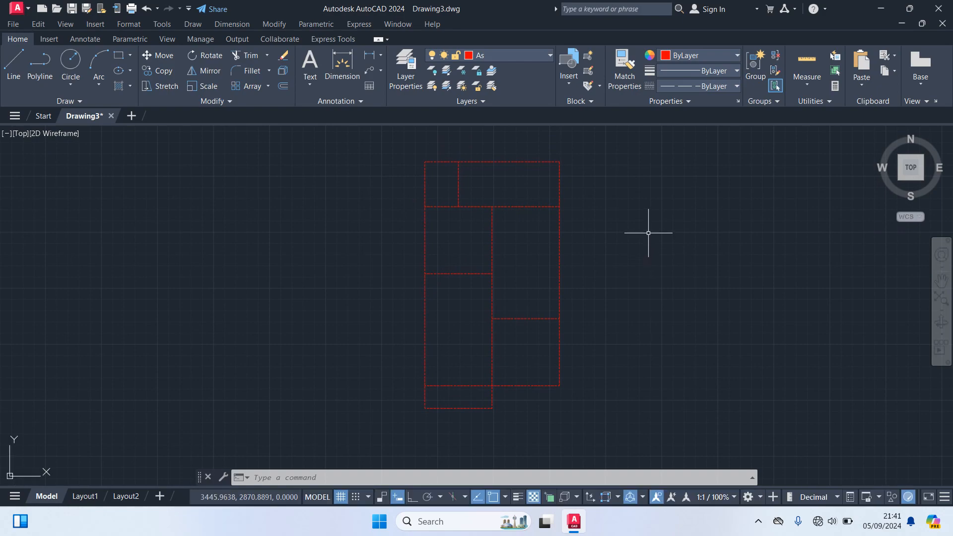
left_click(514, 55)
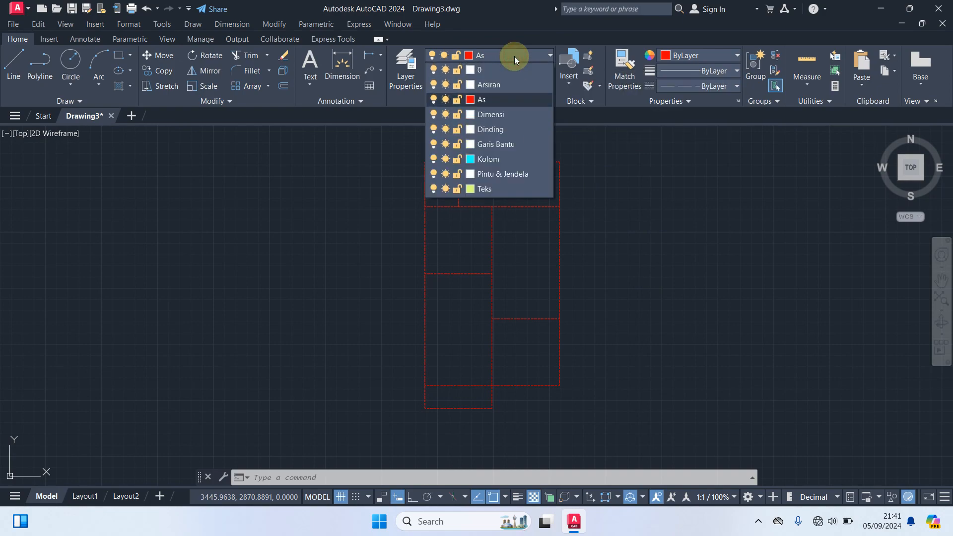
left_click(498, 158)
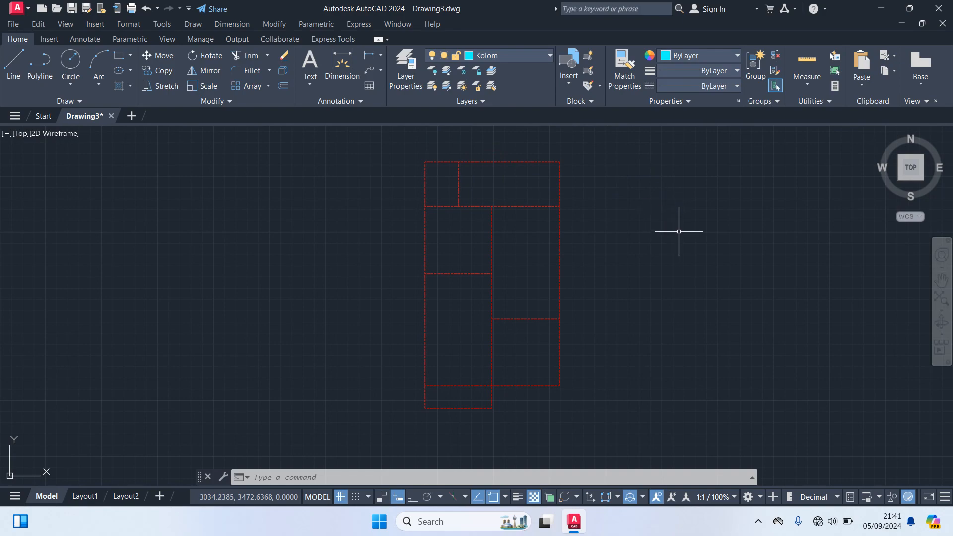
Step: Draw a 15 by 15 column square in the empty space right of the axis grid
type("REC")
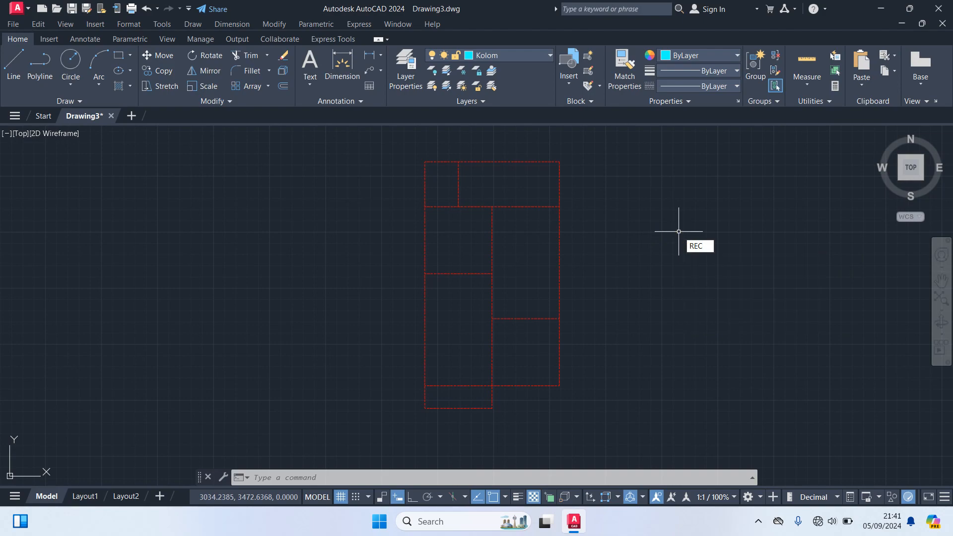
key("Return")
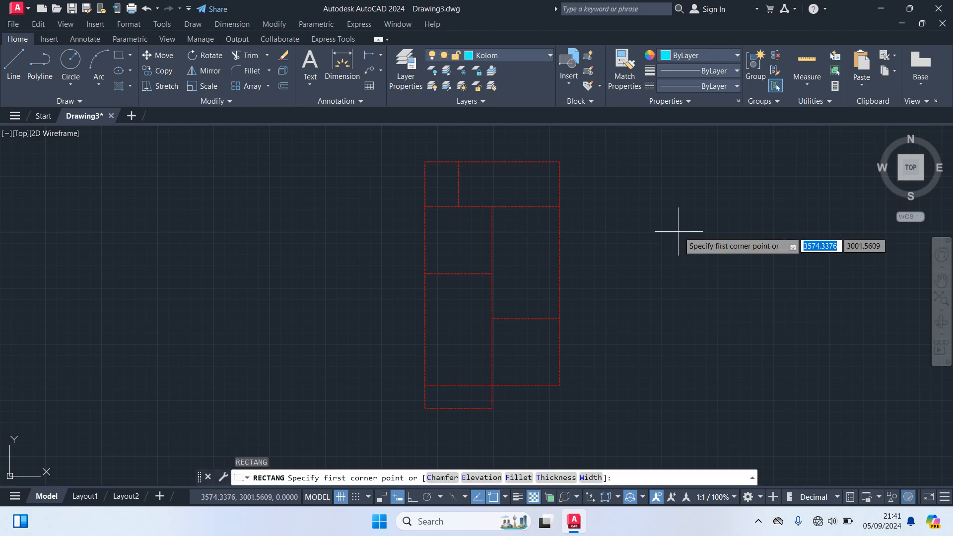
left_click(631, 194)
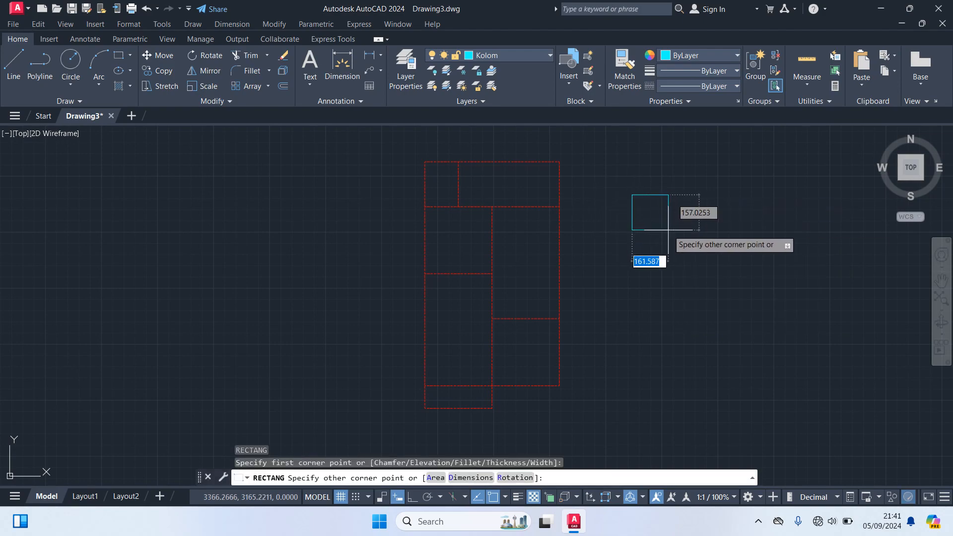
type("15")
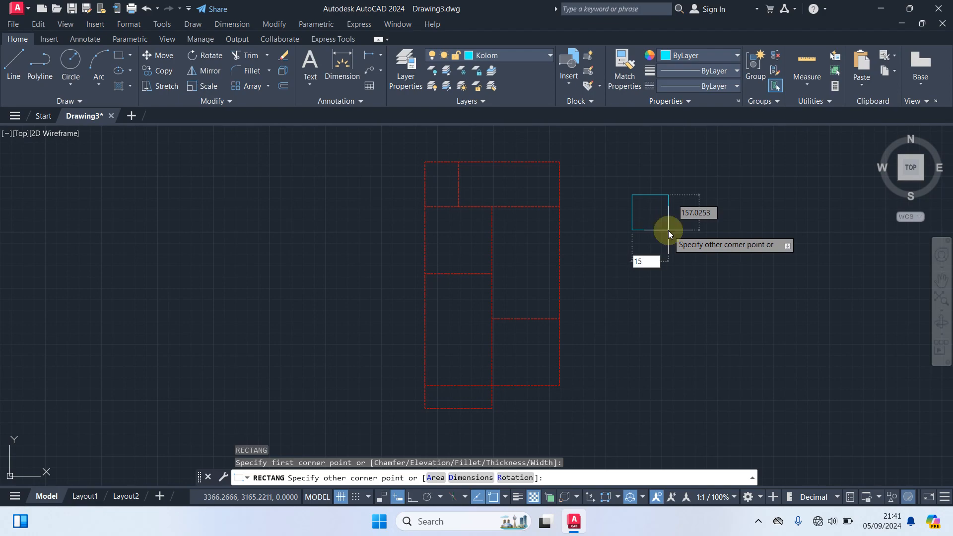
key("Tab")
type("1")
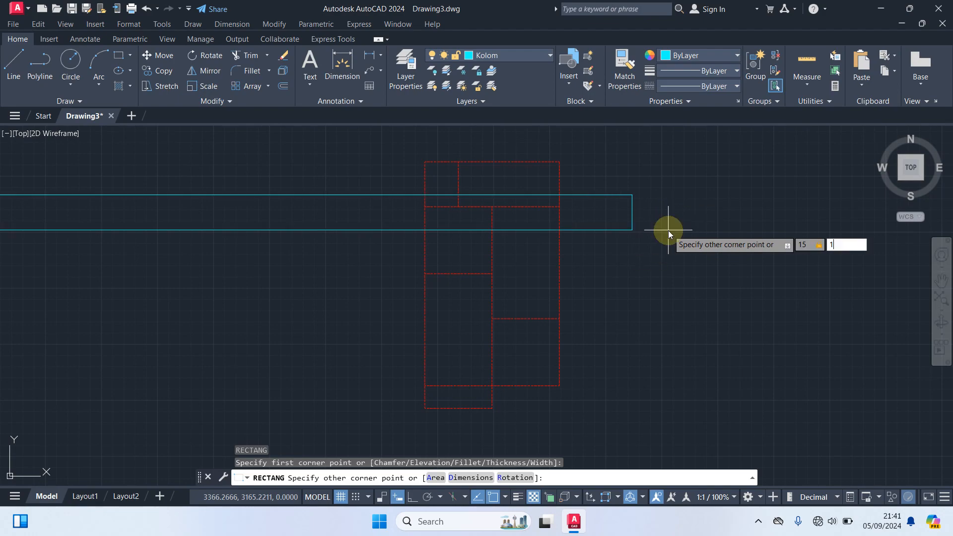
key("Return")
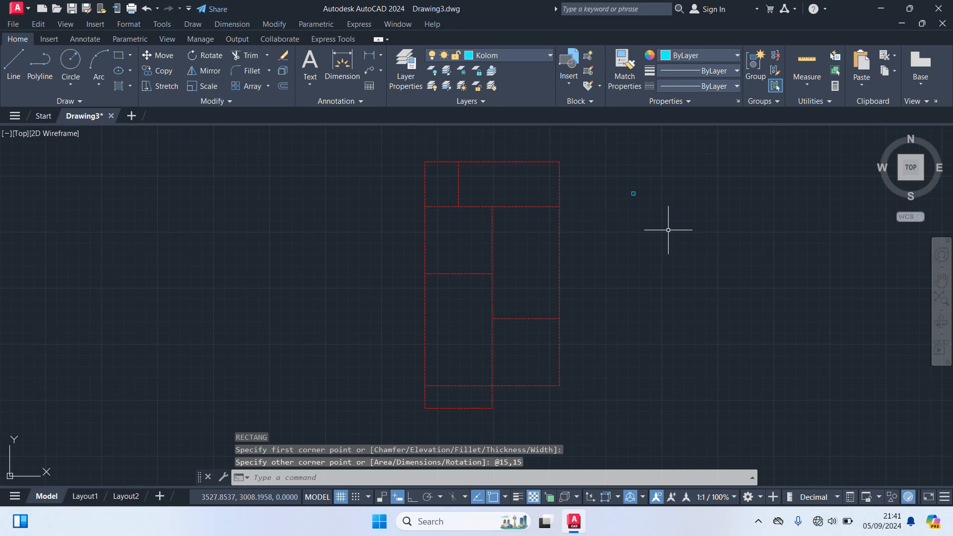
Step: Move the 15 by 15 column square by its center onto the upper-right corner of the axis grid
scroll(625, 191, "up", 4)
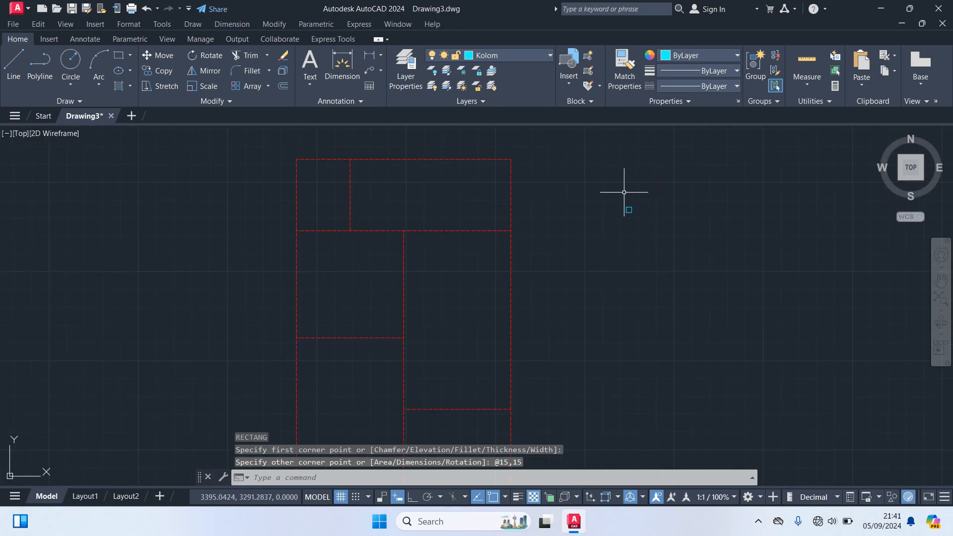
left_click(670, 246)
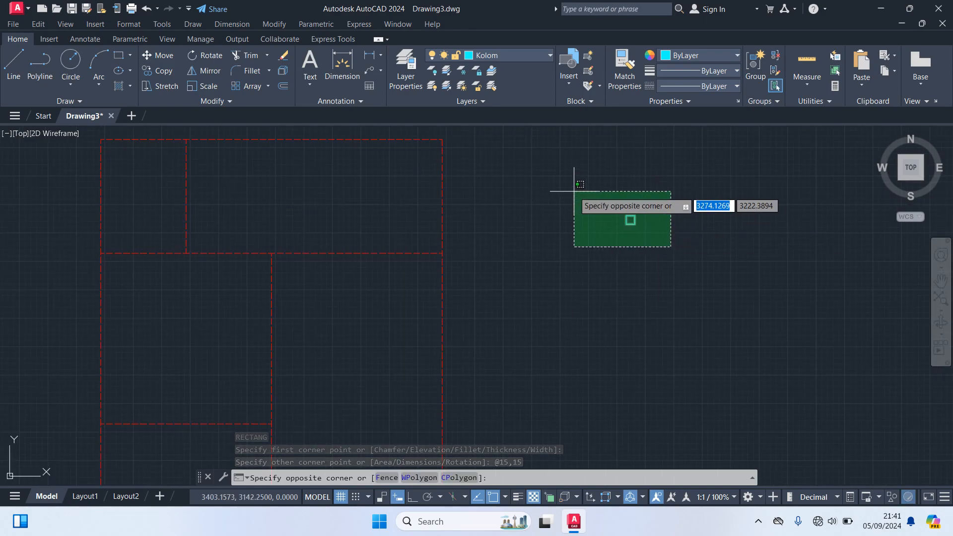
left_click(574, 191)
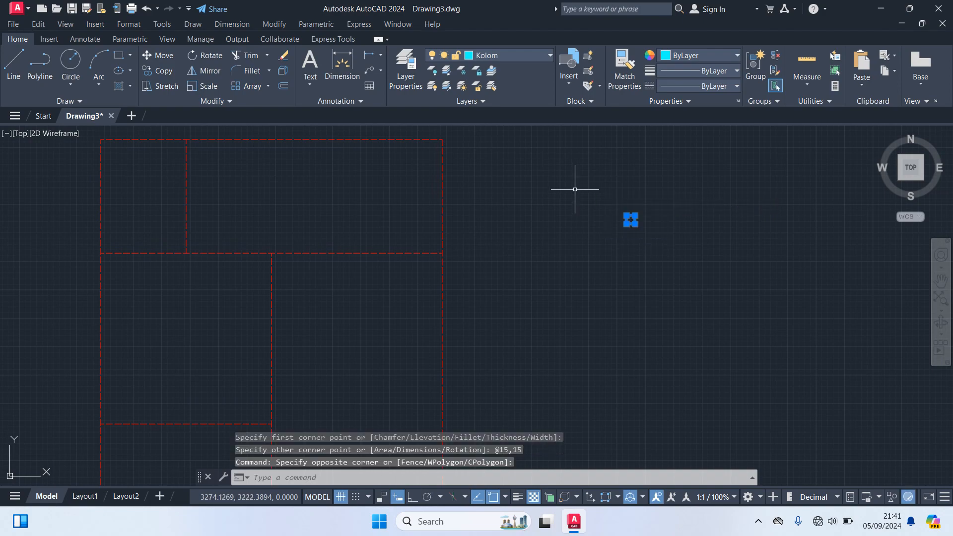
type("M")
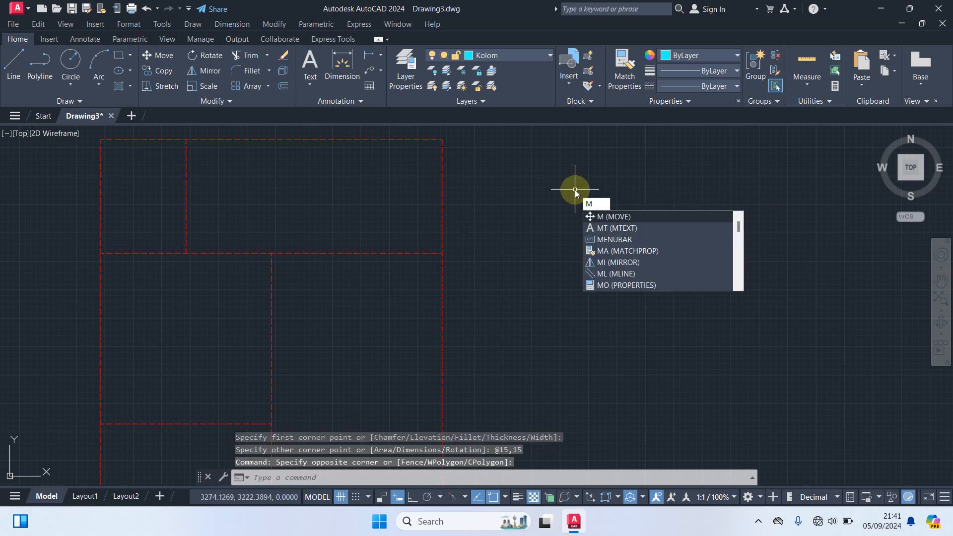
key("Return")
scroll(690, 204, "up", 5)
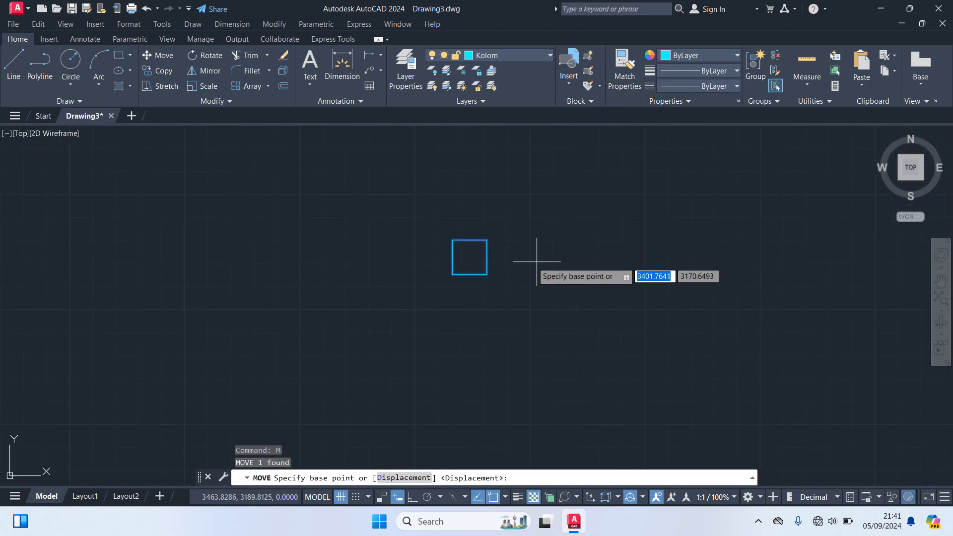
left_click(469, 257)
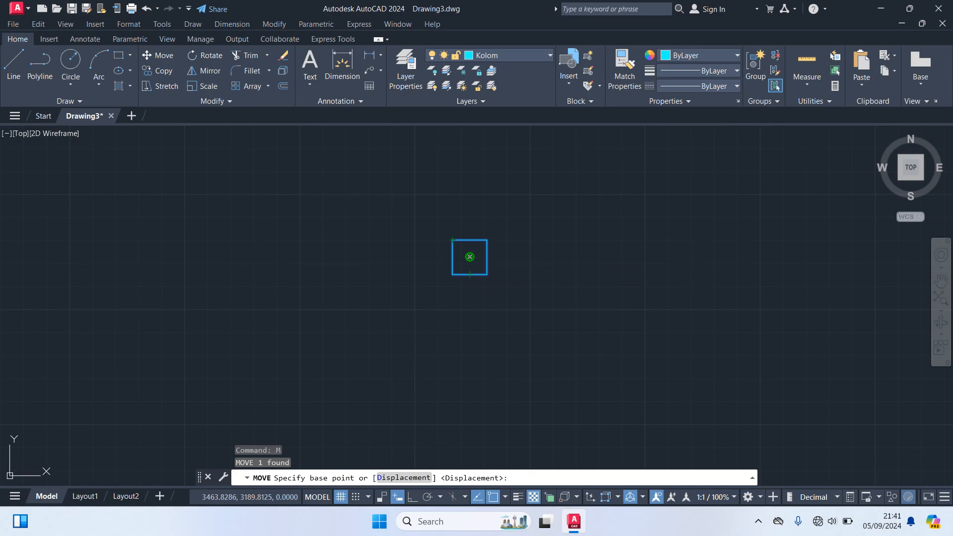
scroll(427, 329, "down", 5)
scroll(250, 247, "up", 5)
scroll(251, 218, "up", 4)
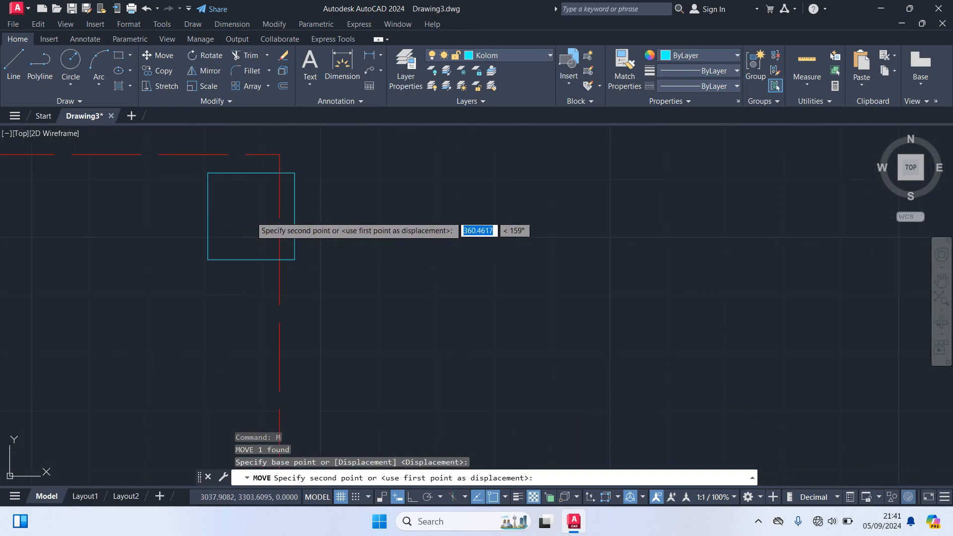
left_click(279, 154)
scroll(362, 213, "down", 8)
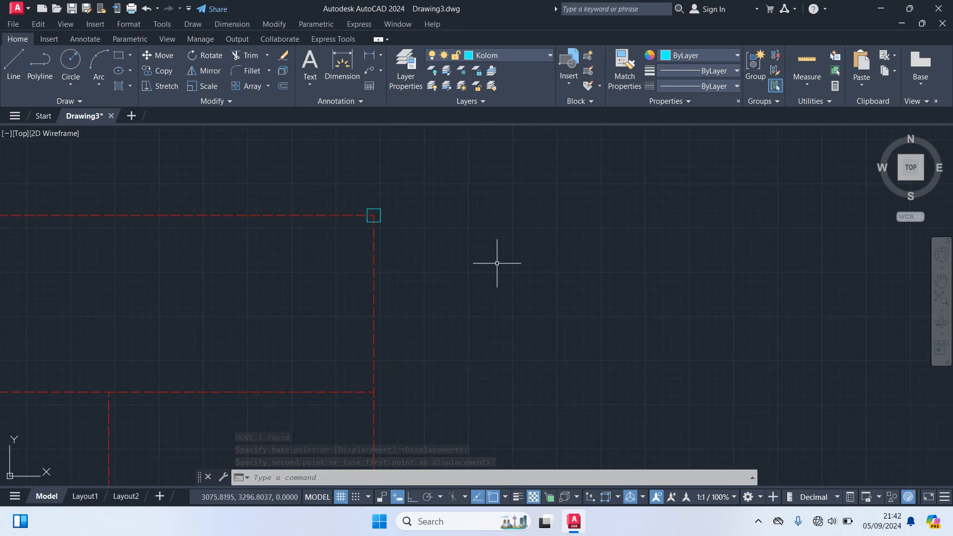
Step: Copy the column from its center to the short vertical axis's upper end and the grid's upper-left corner
scroll(69, 225, "down", 4)
mouse_move(334, 236)
middle_mouse_down()
mouse_move(444, 261)
mouse_move(612, 277)
middle_mouse_up()
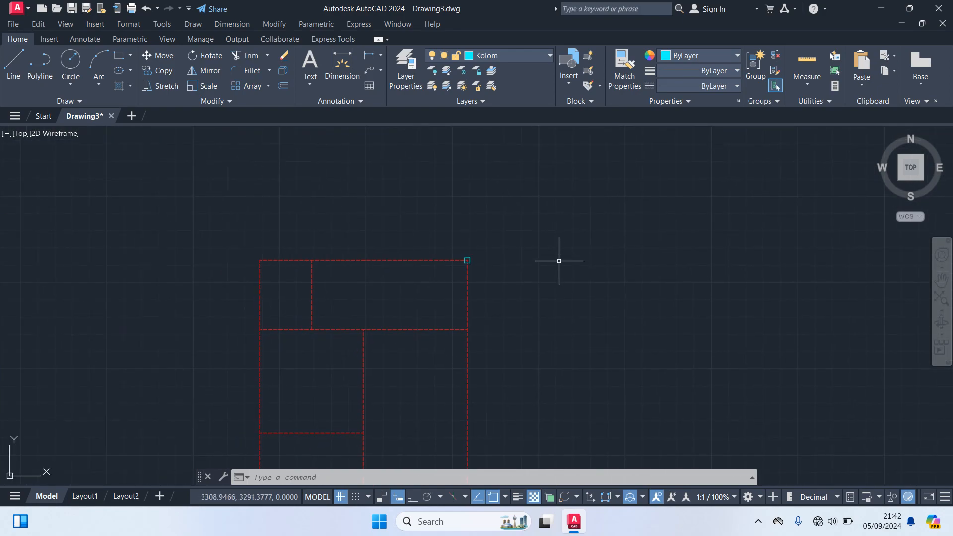
scroll(558, 261, "up", 4)
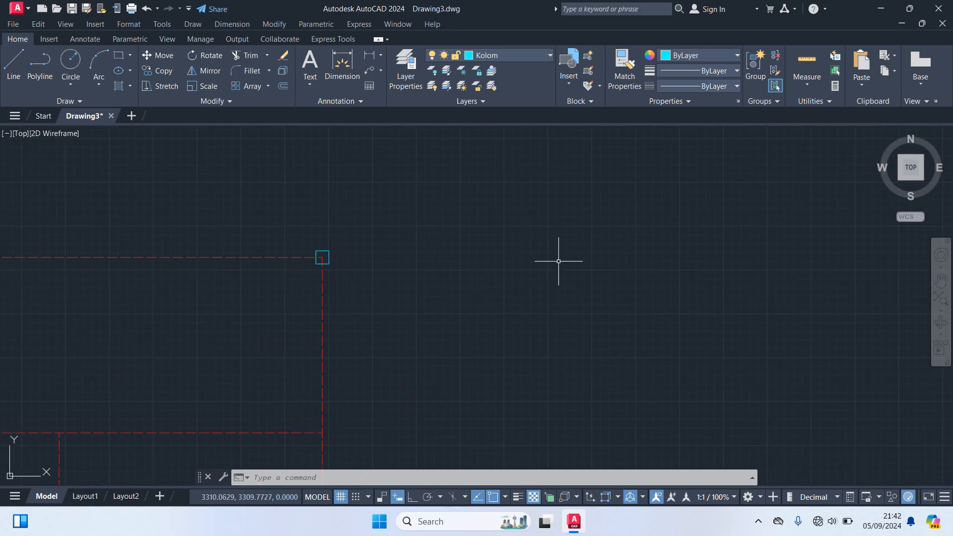
left_click(323, 251)
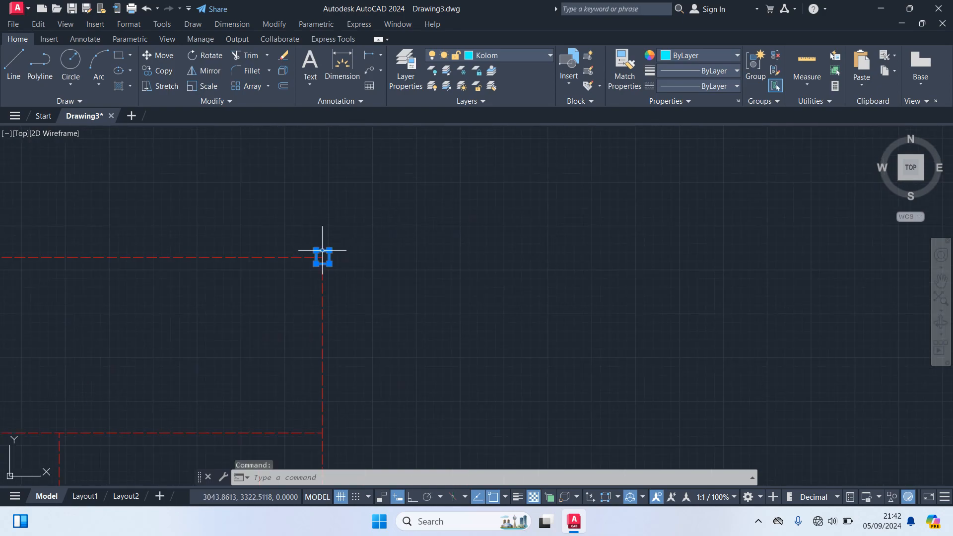
type("CO")
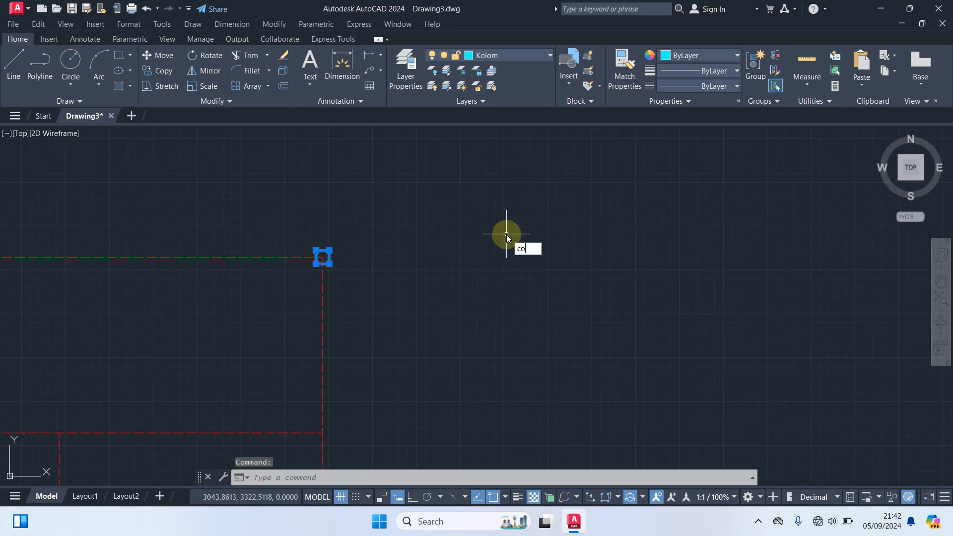
key("Return")
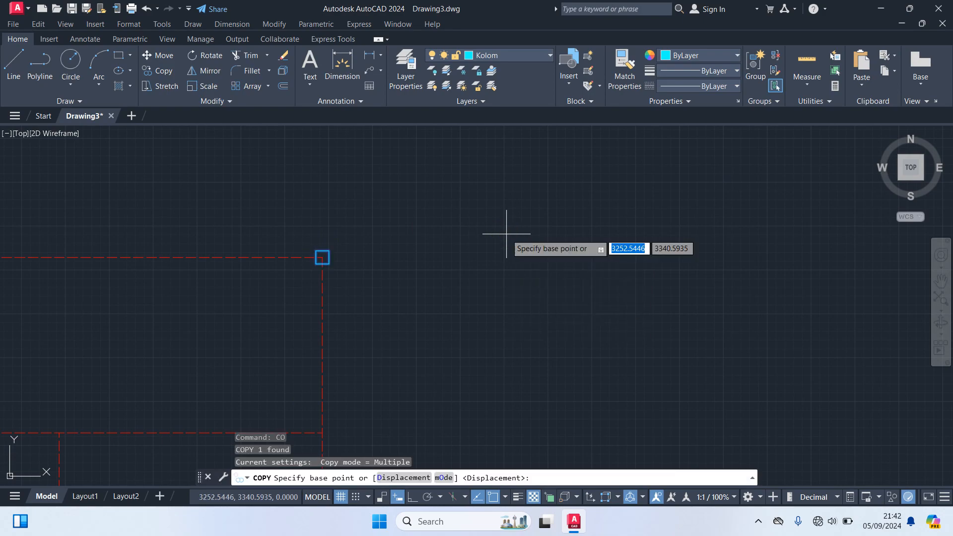
scroll(358, 258, "up", 2)
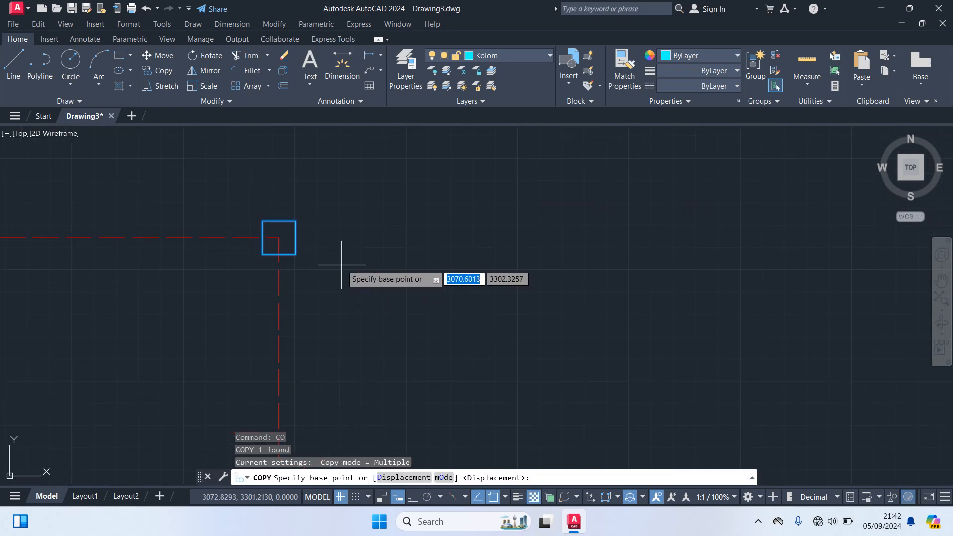
left_click(279, 237)
scroll(399, 289, "down", 4)
middle_click_drag(290, 271, 424, 216)
scroll(407, 207, "up", 3)
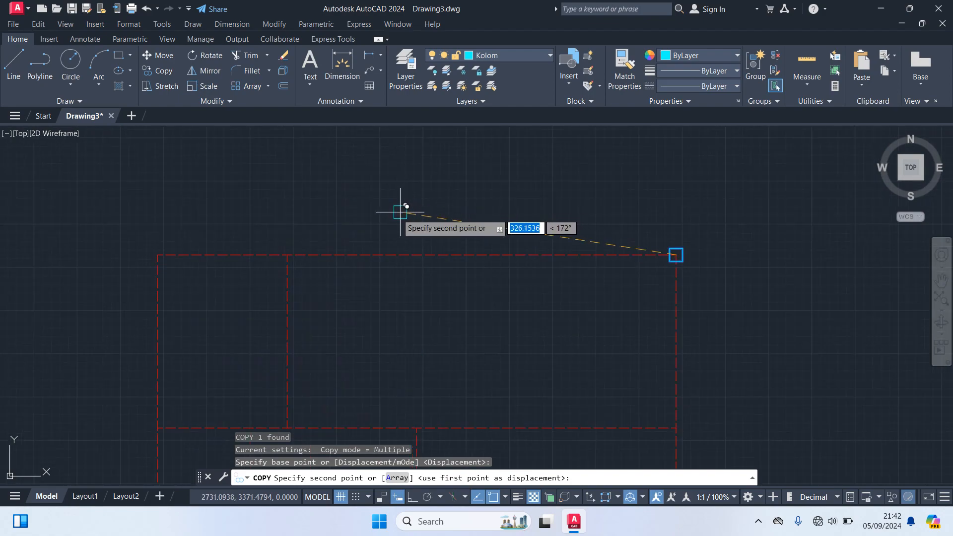
left_click(287, 255)
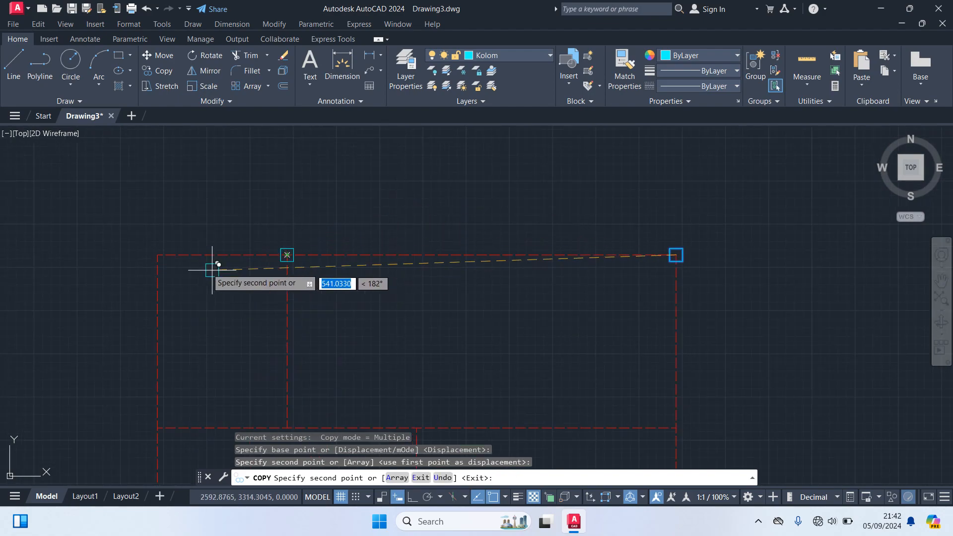
left_click(157, 255)
Step: Place column copies at the remaining axis junctions down the grid's left edge, including its lowest corner
scroll(199, 322, "down", 4)
middle_click_drag(198, 321, 245, 225)
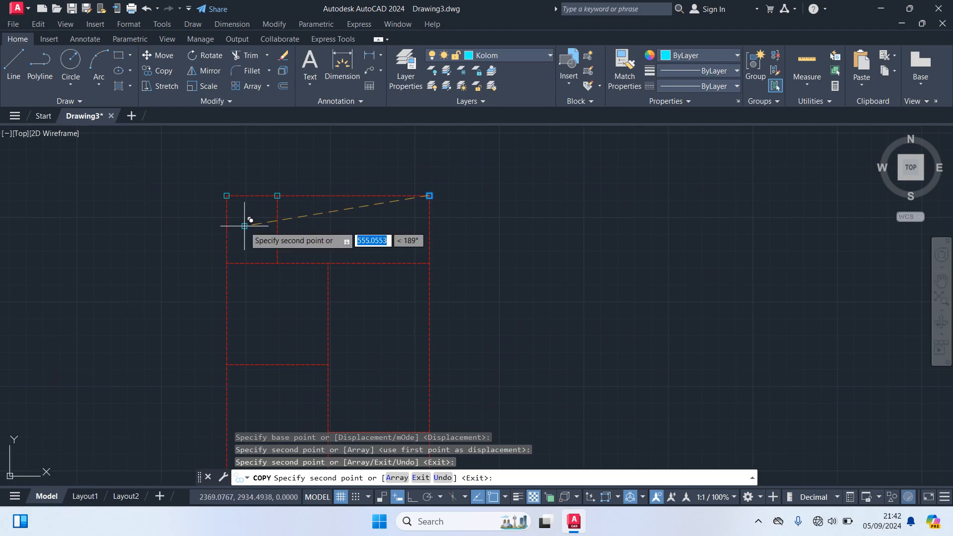
left_click(227, 263)
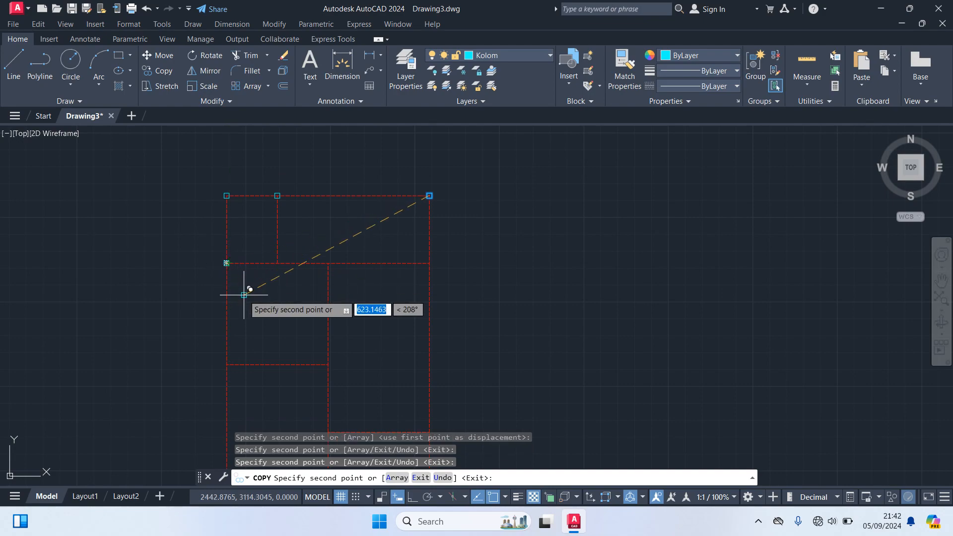
middle_click_drag(263, 309, 309, 238)
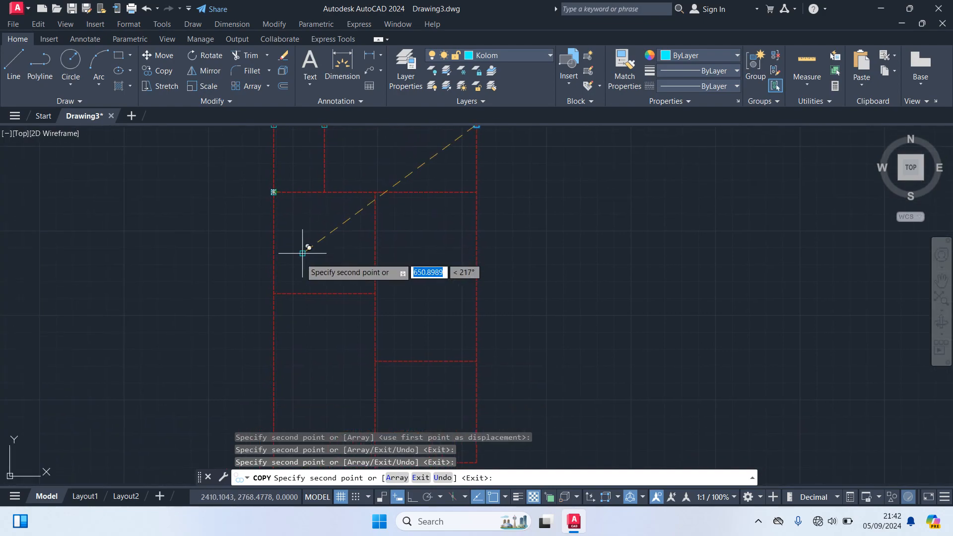
scroll(267, 301, "up", 7)
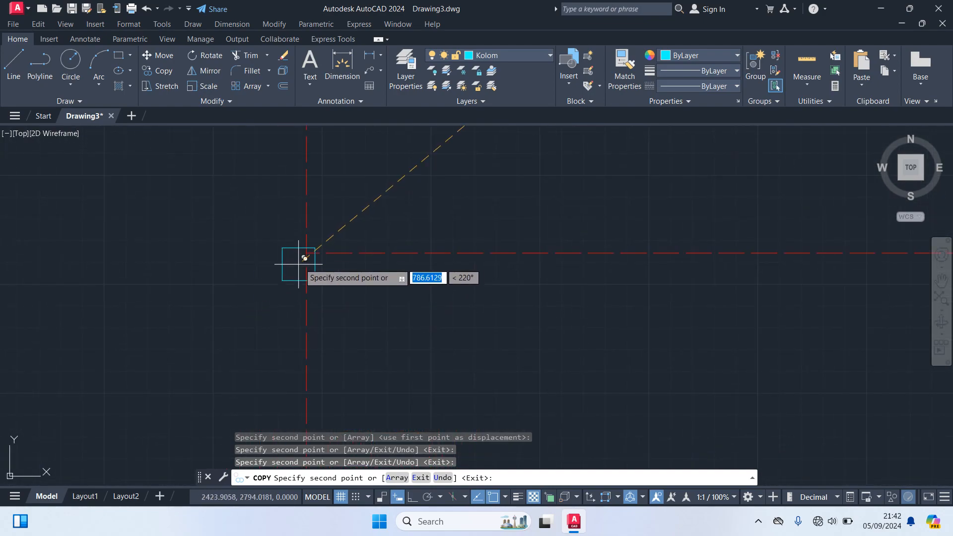
left_click(306, 253)
scroll(355, 342, "down", 9)
middle_click_drag(351, 362, 374, 154)
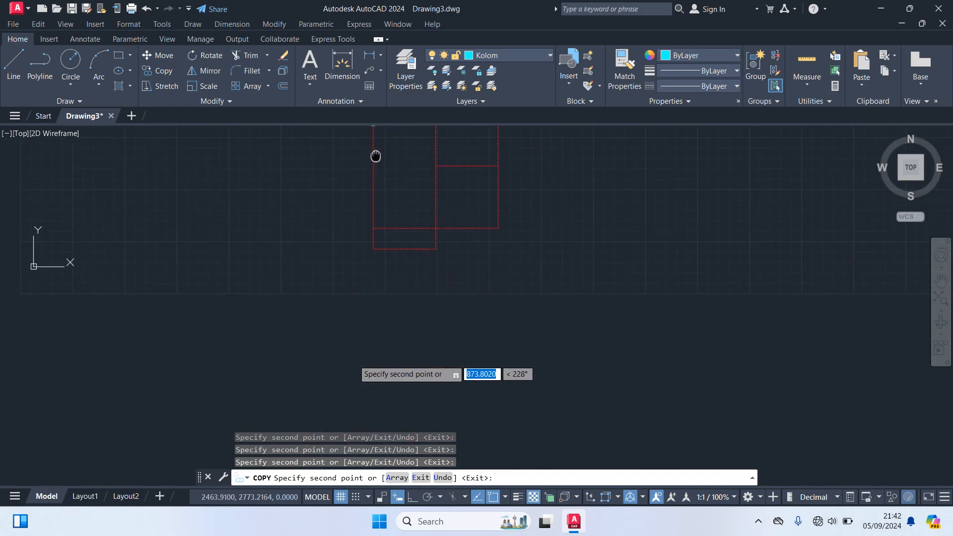
middle_click_drag(395, 203, 389, 283)
scroll(382, 296, "up", 5)
middle_click_drag(362, 372, 402, 265)
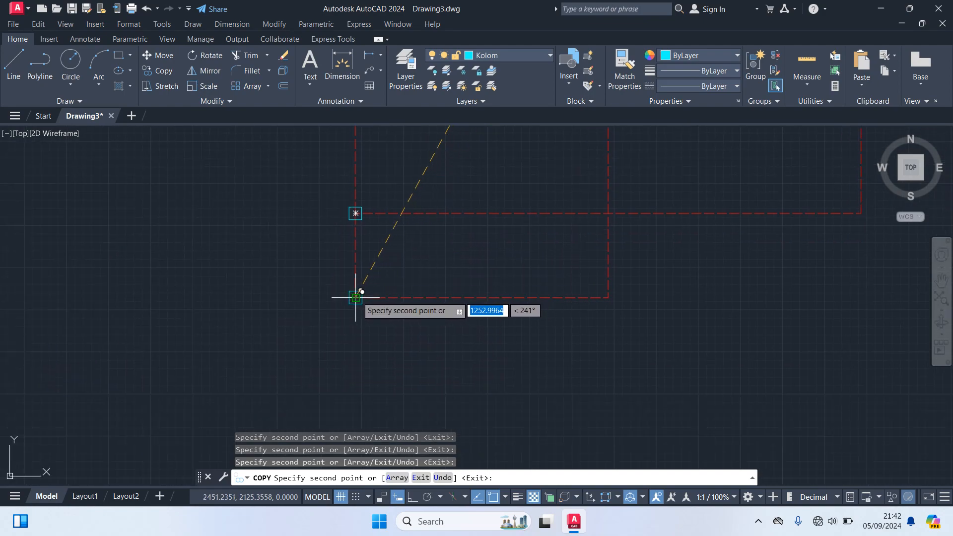
Step: Place column copies at the middle vertical axis's lower end and at the junction directly above it
middle_click_drag(595, 341, 513, 377)
scroll(516, 352, "up", 2)
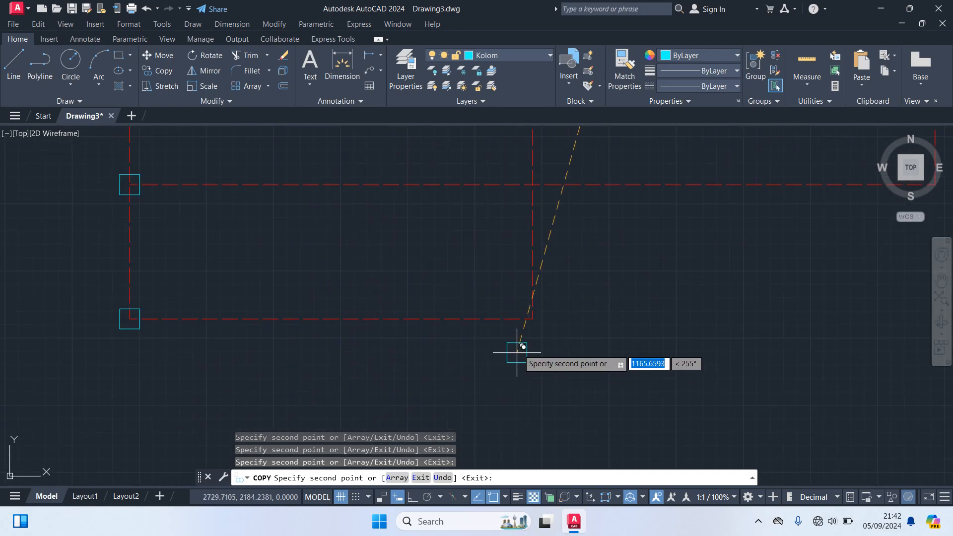
left_click(532, 319)
middle_click_drag(619, 357, 581, 449)
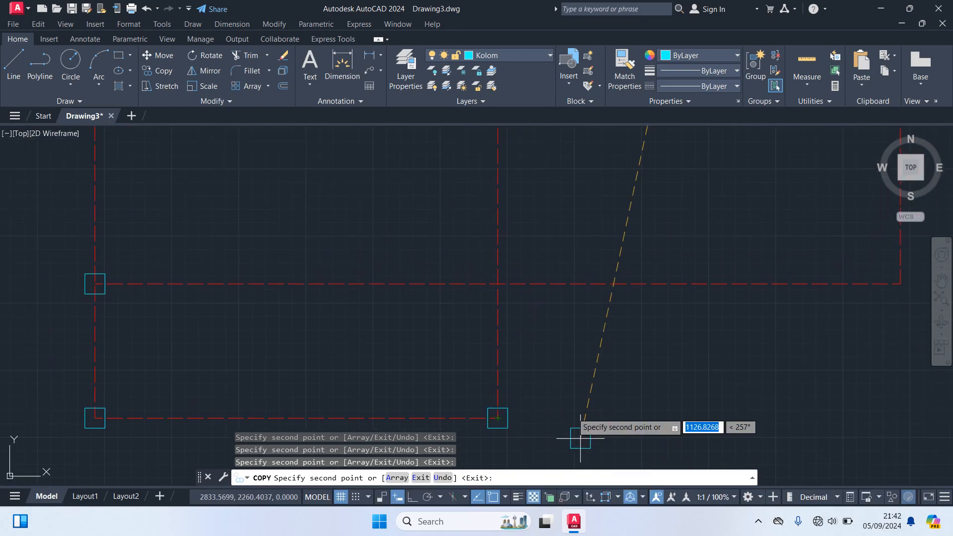
left_click(498, 283)
Step: Place column copies at the grid's lower-right corner and at the right-edge junction directly above it
scroll(564, 342, "down", 4)
middle_click_drag(645, 372, 452, 396)
scroll(515, 353, "up", 6)
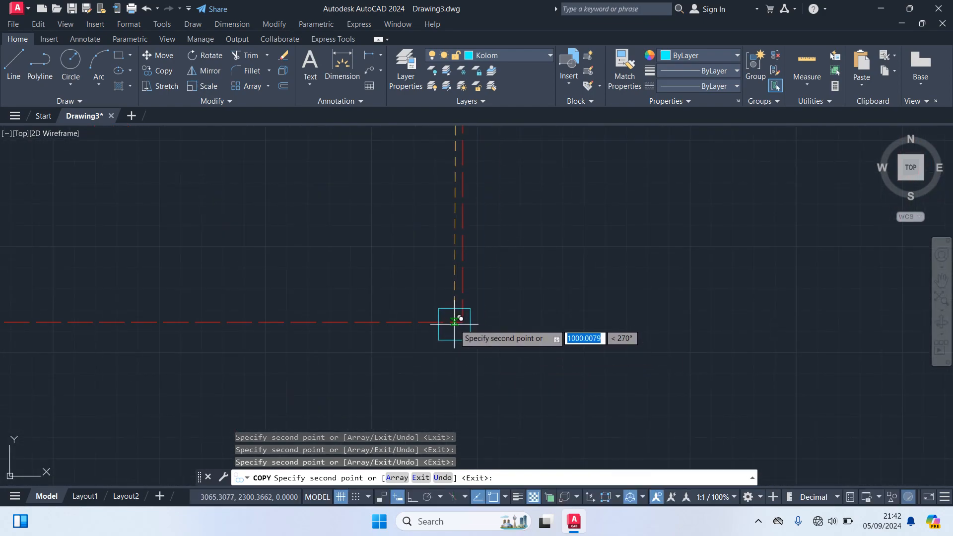
left_click(462, 322)
scroll(565, 373, "down", 5)
scroll(571, 381, "up", 7)
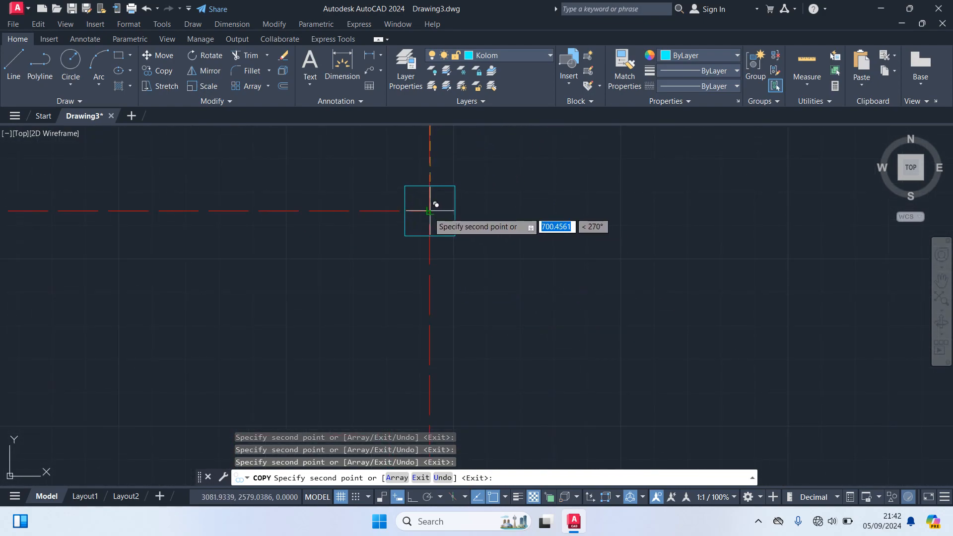
Step: Place column copies where the right-hand and left-hand inner horizontal axes meet the middle vertical axis
scroll(521, 273, "down", 5)
scroll(243, 243, "up", 5)
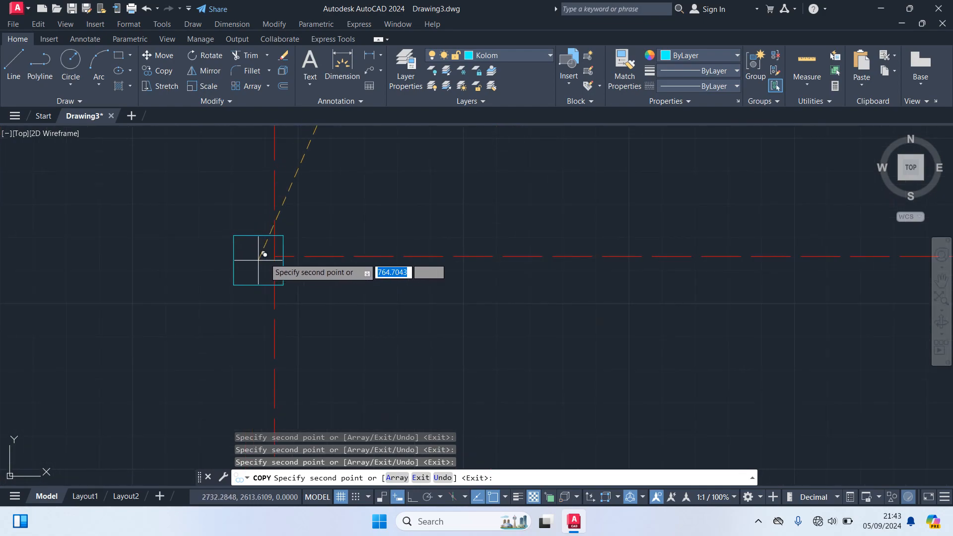
scroll(377, 310, "down", 5)
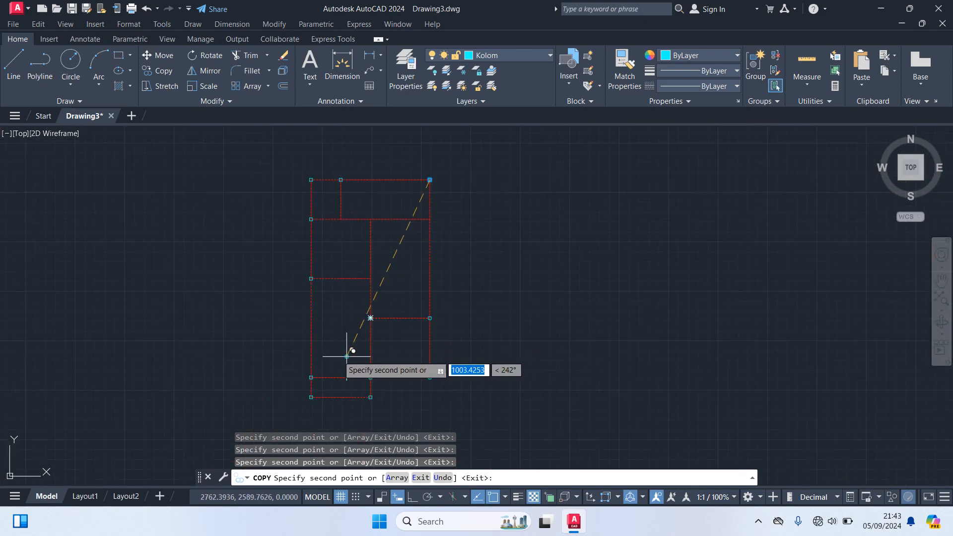
scroll(343, 274, "up", 5)
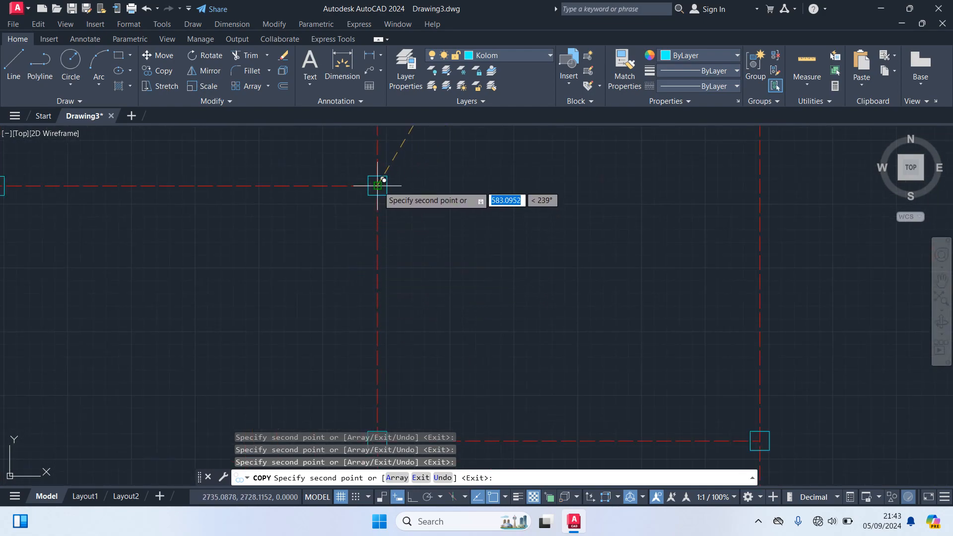
Step: Place column copies along the line below the top row at its right end, middle axis and short axis, and finish copying
scroll(402, 213, "down", 5)
middle_click_drag(432, 221, 502, 376)
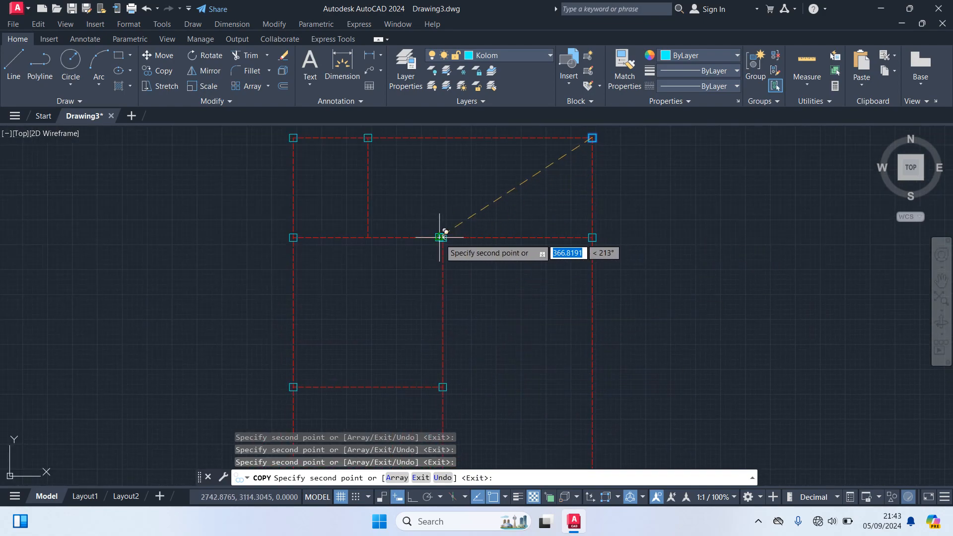
scroll(390, 248, "up", 2)
scroll(348, 223, "up", 2)
scroll(397, 273, "down", 4)
scroll(441, 308, "down", 2)
middle_click_drag(504, 292, 548, 225)
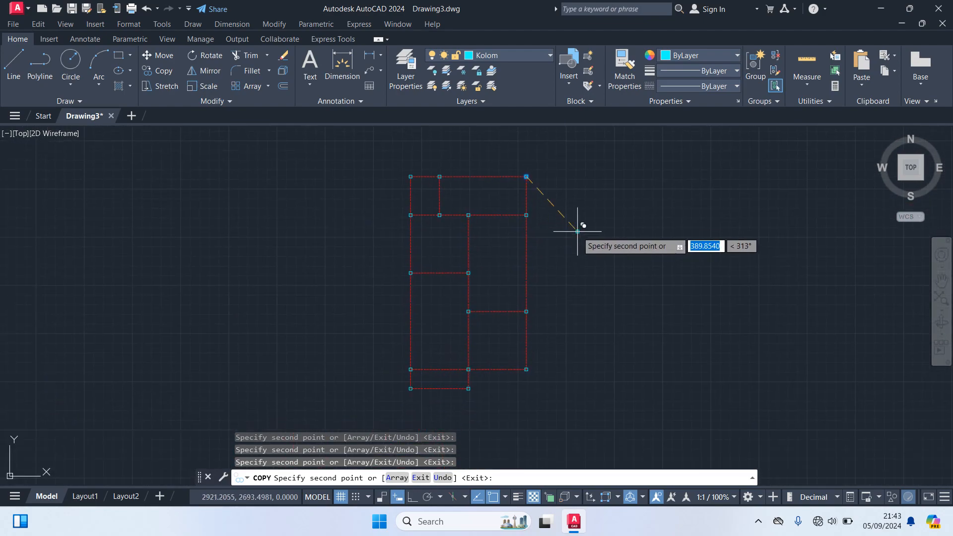
scroll(578, 230, "up", 2)
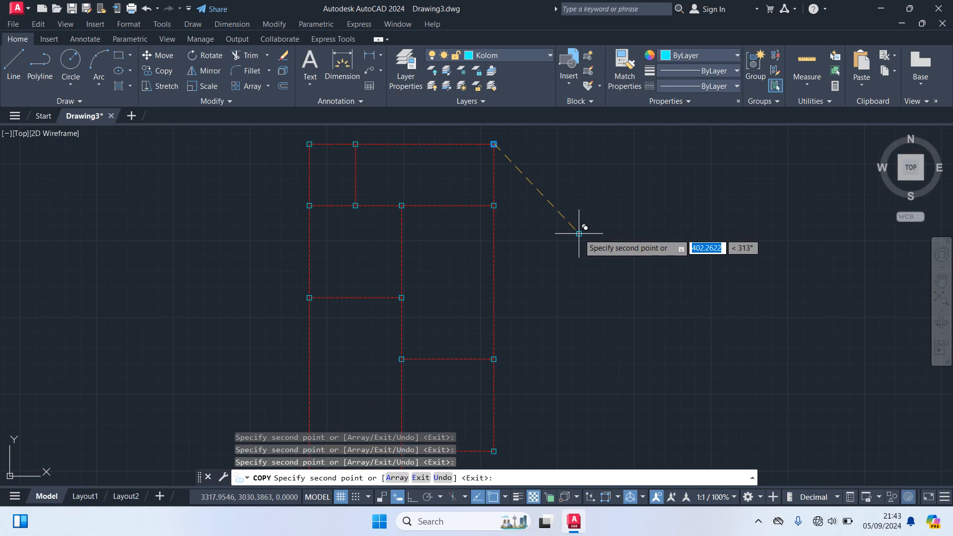
key("Return")
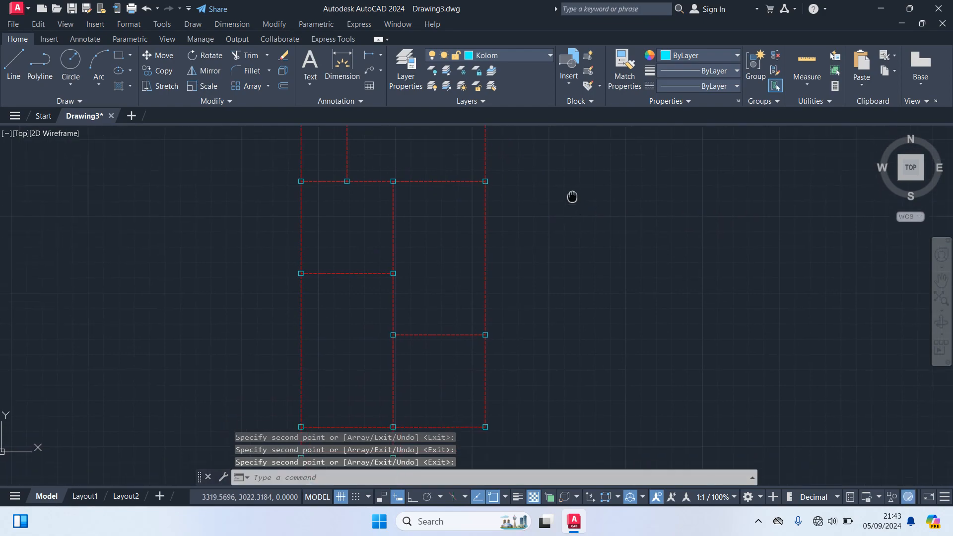
Step: Make Dinding the current layer
scroll(587, 213, "down", 2)
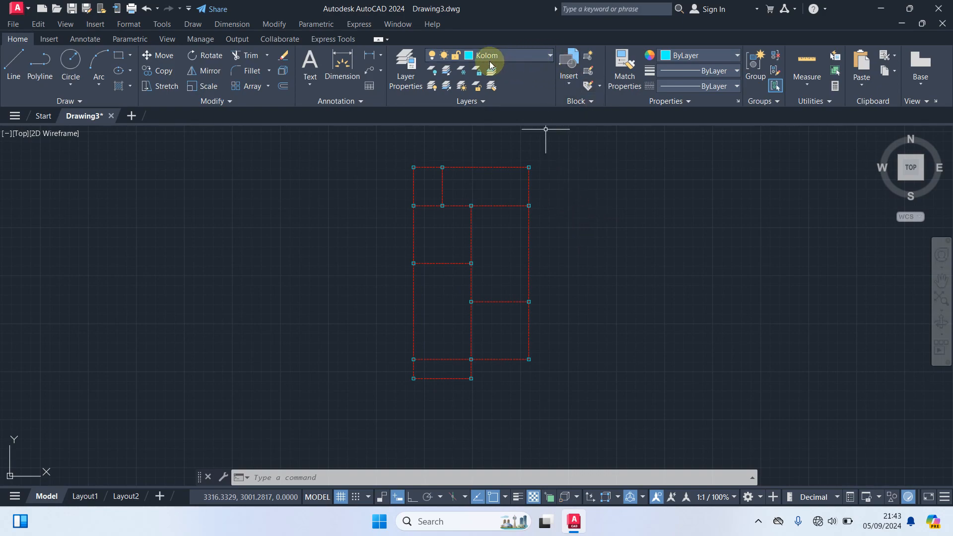
left_click(522, 56)
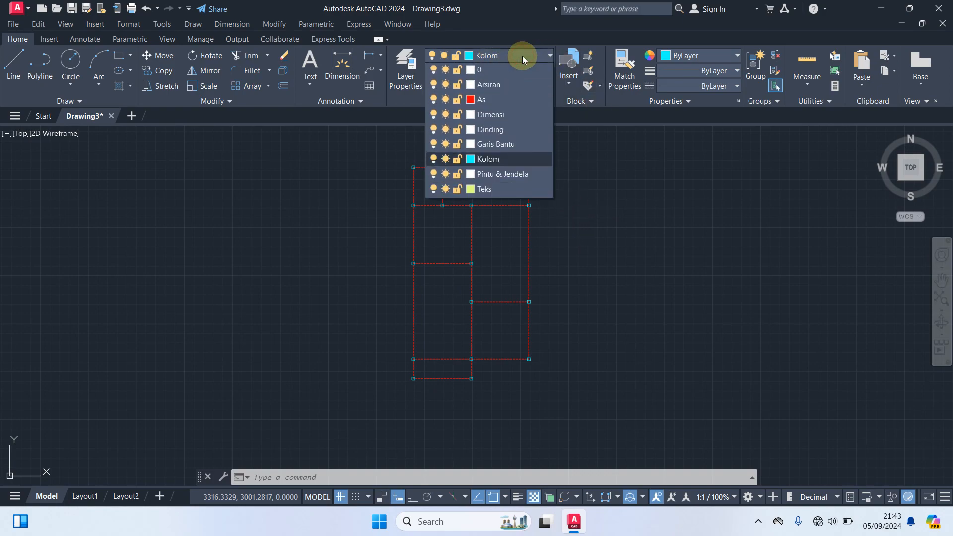
left_click(500, 130)
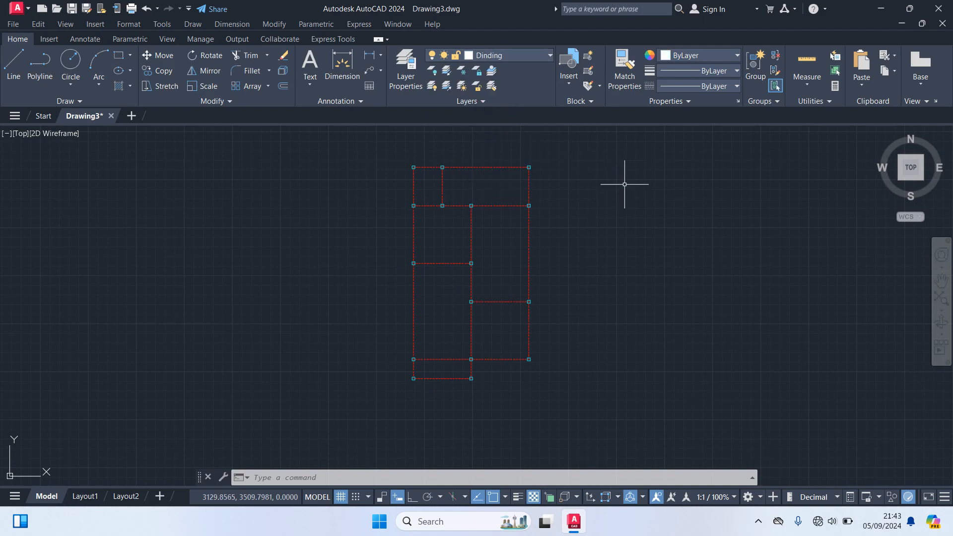
Step: Draw a wall rectangle along the top axis between the upper-left and upper-right corner columns
scroll(628, 198, "up", 2)
middle_click_drag(630, 195, 688, 266)
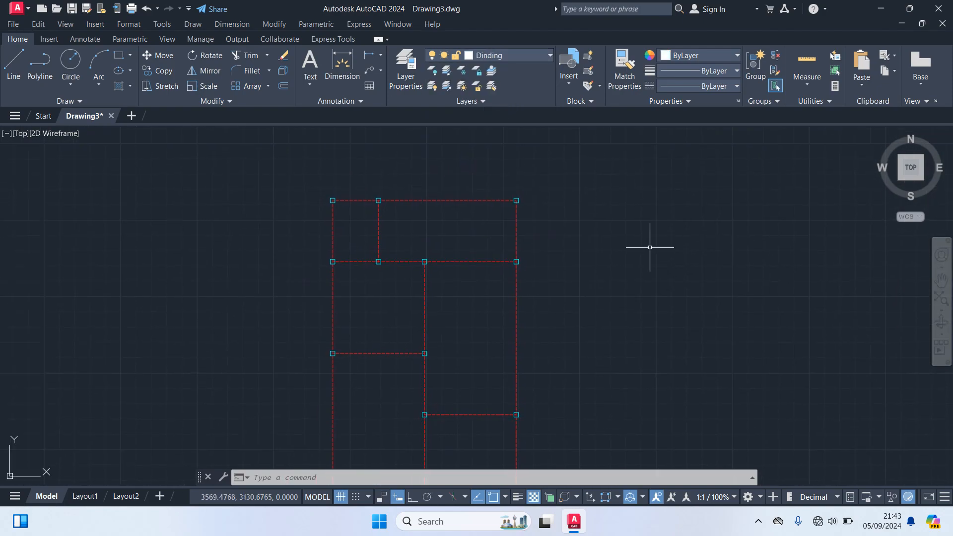
middle_click_drag(682, 302, 863, 337)
type("REC")
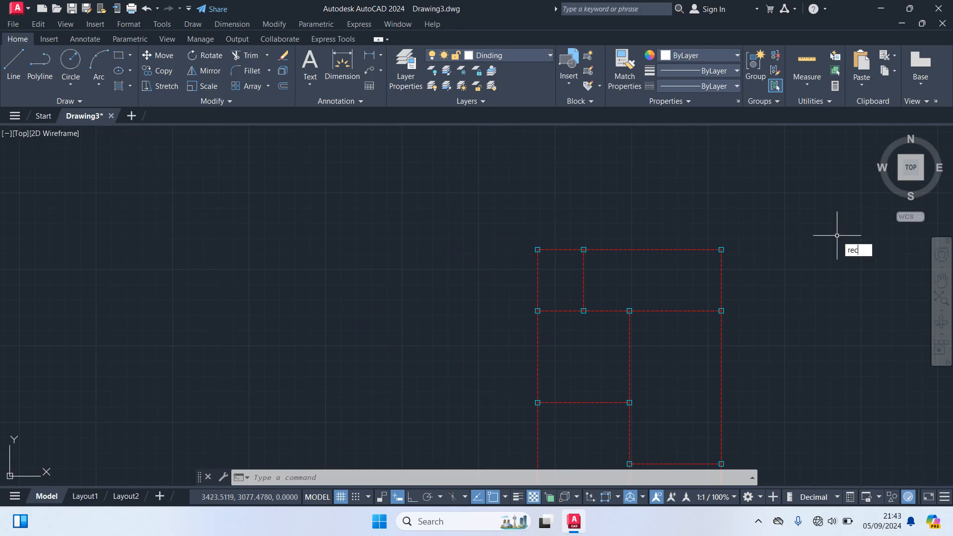
key("Return")
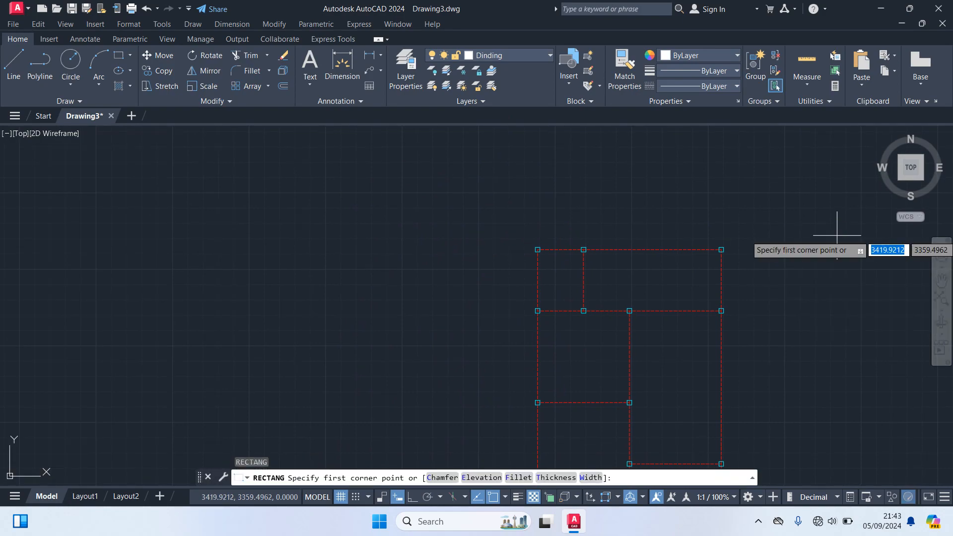
scroll(591, 218, "up", 5)
scroll(308, 275, "up", 6)
left_click(171, 235)
scroll(397, 327, "down", 4)
middle_click_drag(734, 383, 296, 267)
scroll(372, 282, "down", 4)
scroll(596, 270, "up", 5)
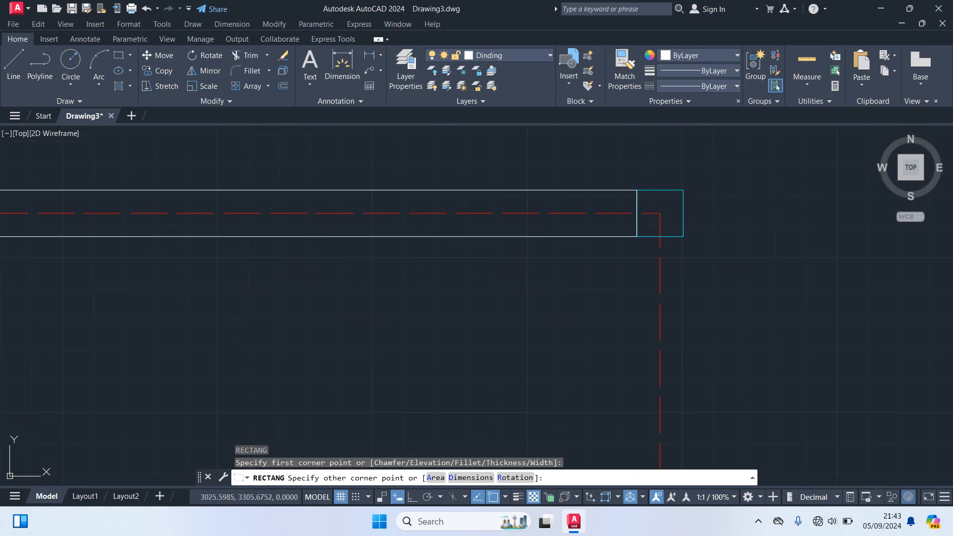
Step: Try to start the left wall rectangle at the lower edge of the upper-left corner column
scroll(723, 276, "down", 2)
scroll(544, 202, "down", 2)
middle_click_drag(517, 274, 594, 230)
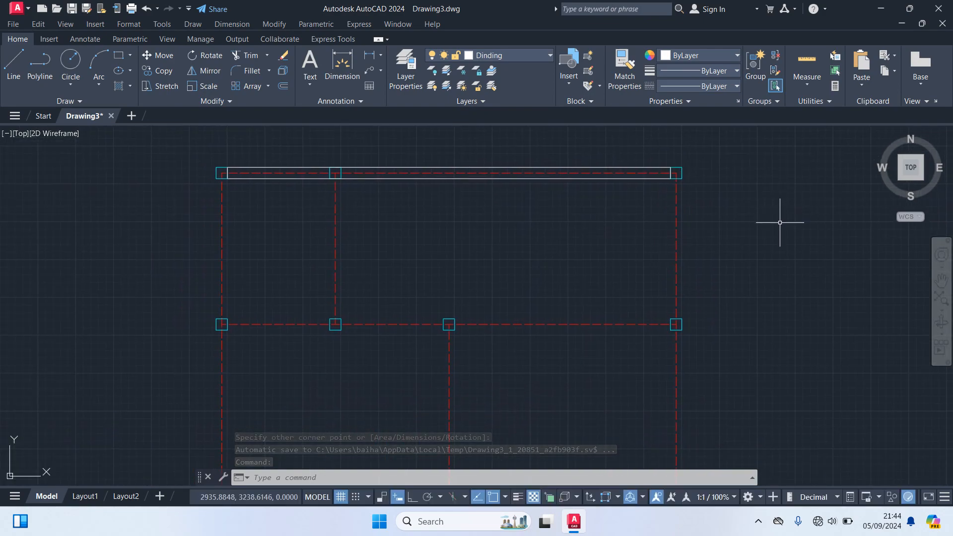
key("Return")
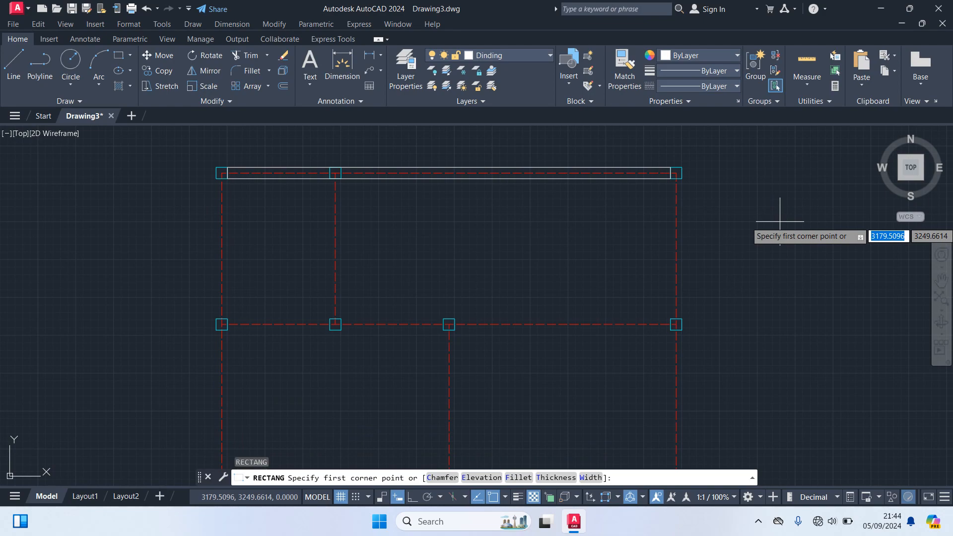
mouse_move(527, 223)
middle_mouse_down()
mouse_move(560, 210)
mouse_move(759, 224)
mouse_move(732, 212)
middle_mouse_up()
scroll(406, 174, "up", 4)
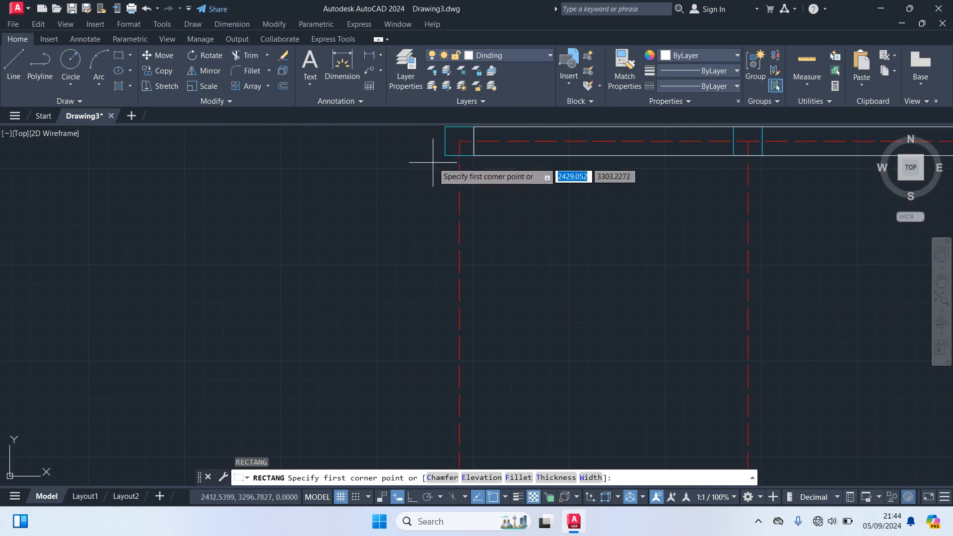
left_click(445, 156)
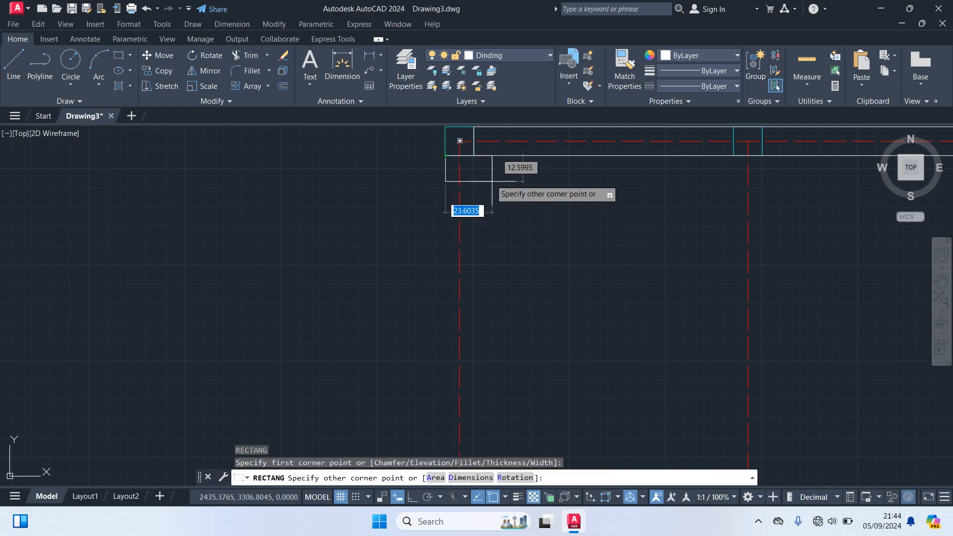
left_click(473, 155)
scroll(504, 269, "down", 2)
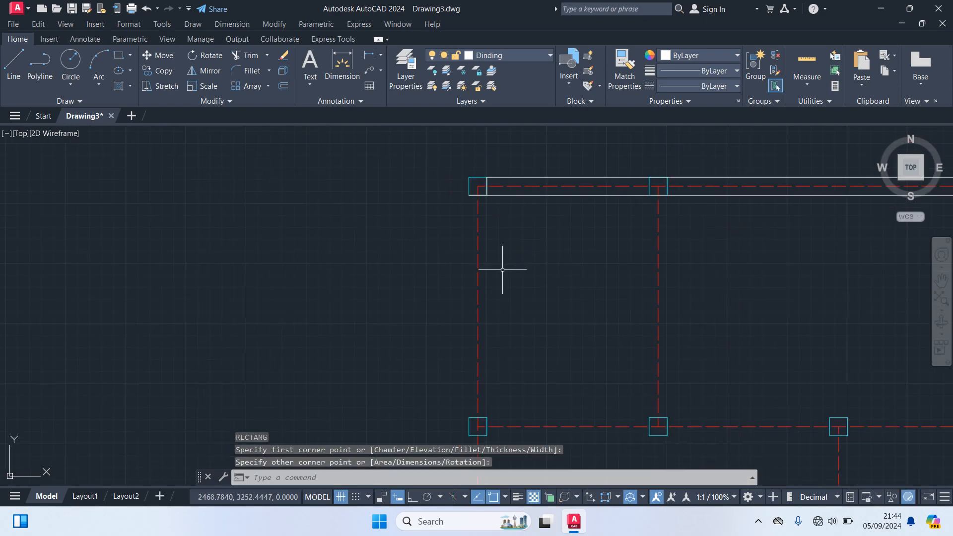
Step: Undo the left wall attempt and the top wall rectangle
scroll(491, 204, "up", 4)
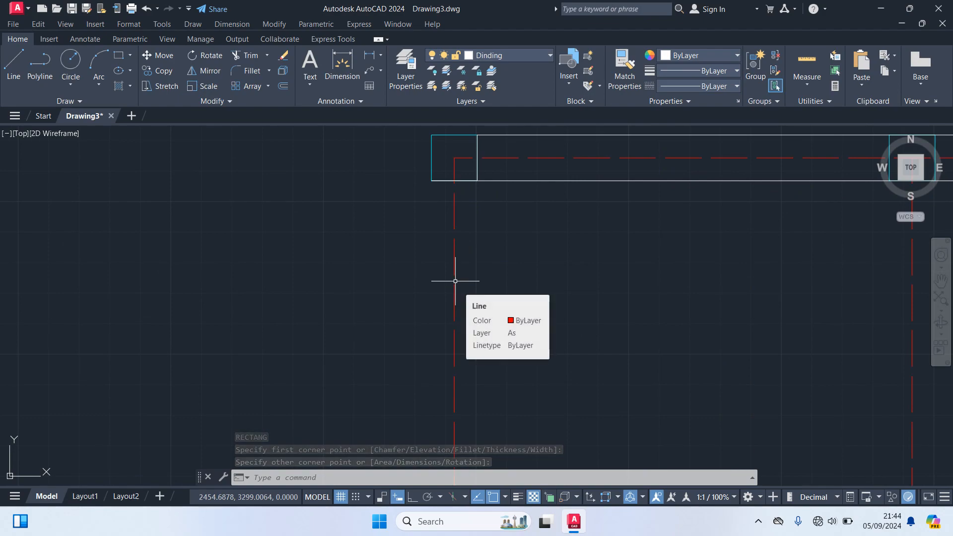
key("ctrl+z")
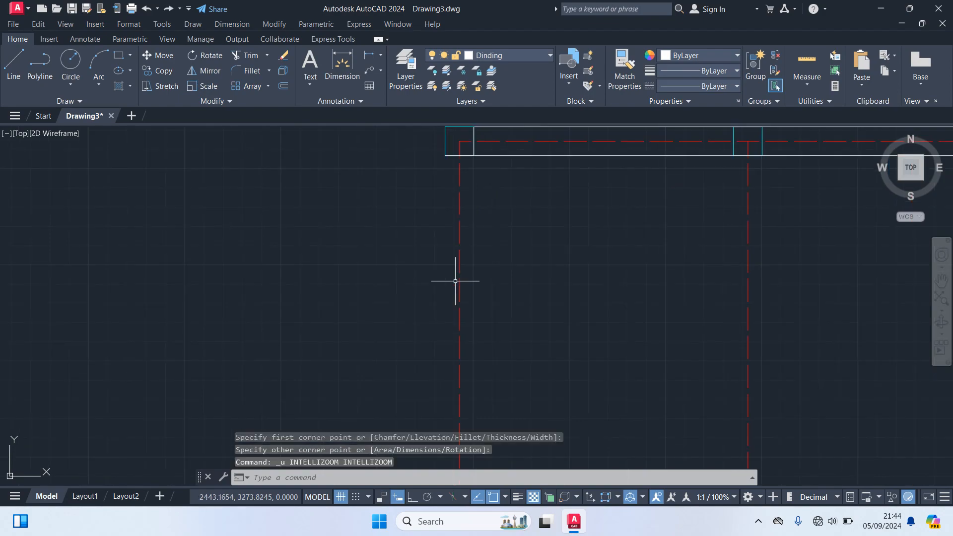
key("ctrl+z")
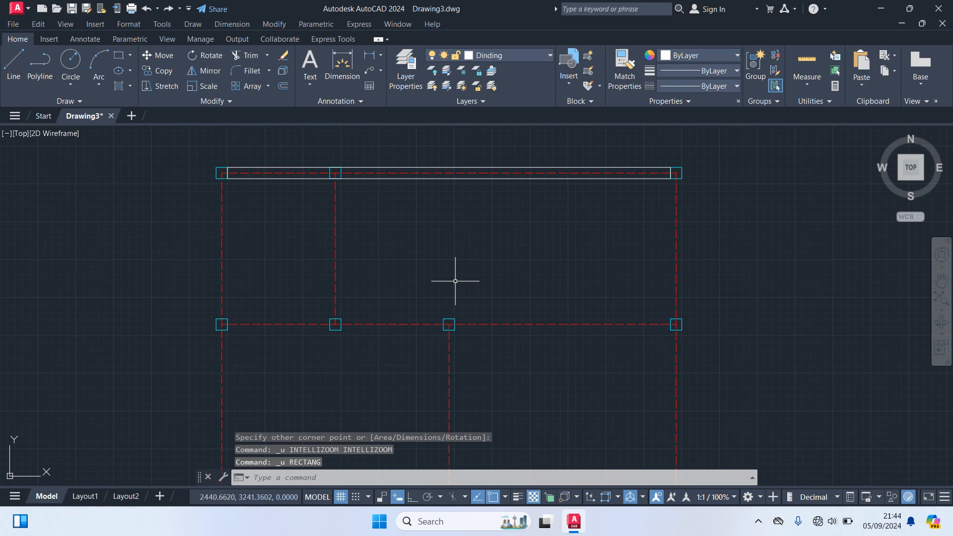
key("ctrl+z")
key("ctrl+z")
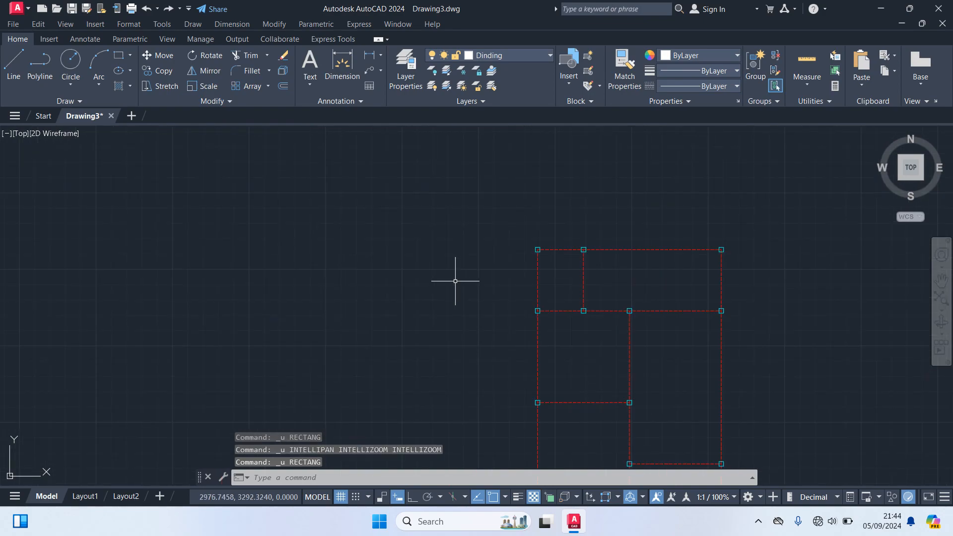
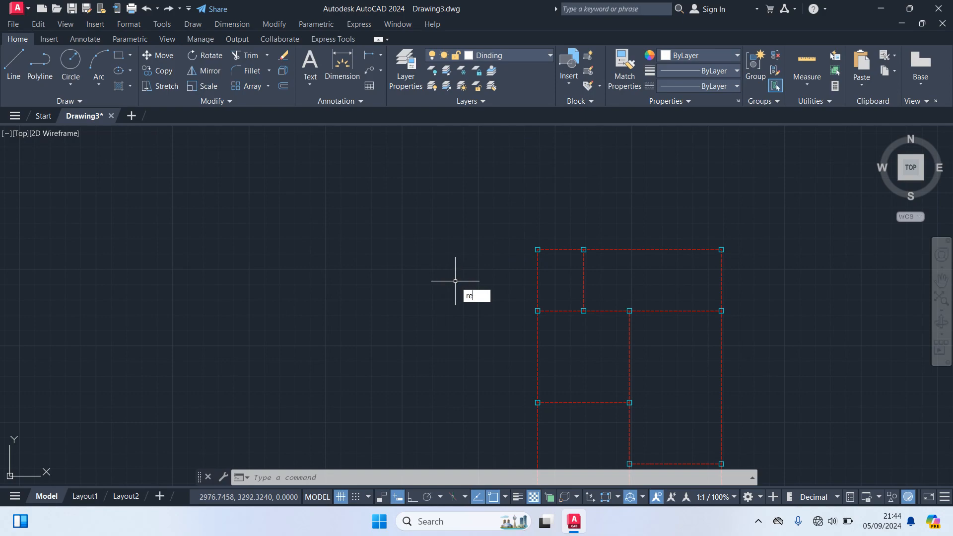
Step: Draw a 585 by 15 wall rectangle along the top axis between the inner edges of the two upper corner columns
key("Return")
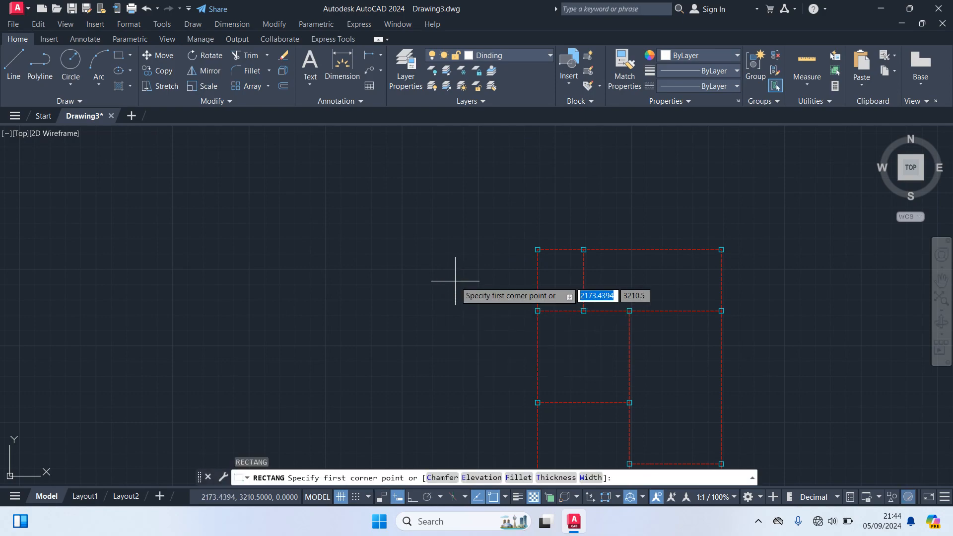
scroll(585, 307, "up", 5)
mouse_move(595, 319)
middle_mouse_down()
mouse_move(493, 233)
mouse_move(136, 155)
middle_mouse_up()
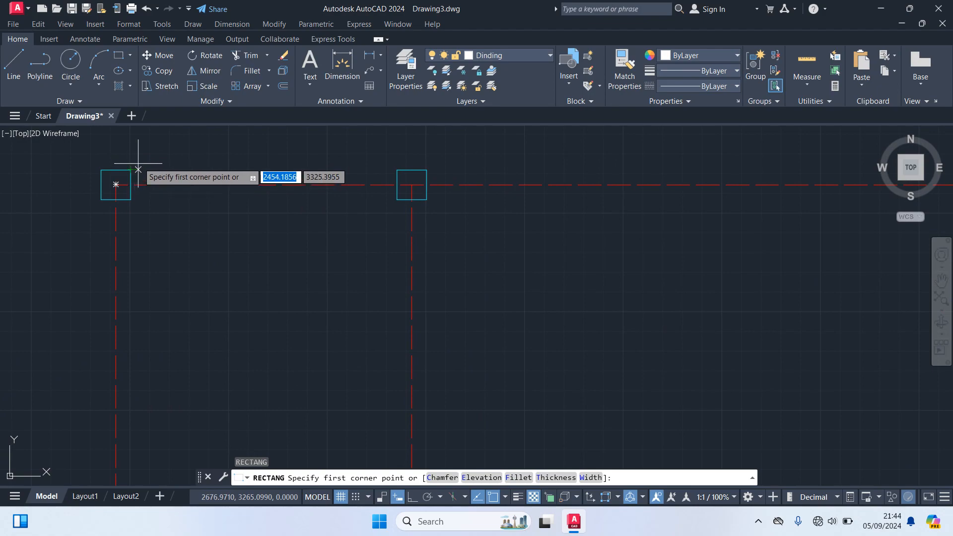
left_click(131, 170)
scroll(170, 227, "down", 4)
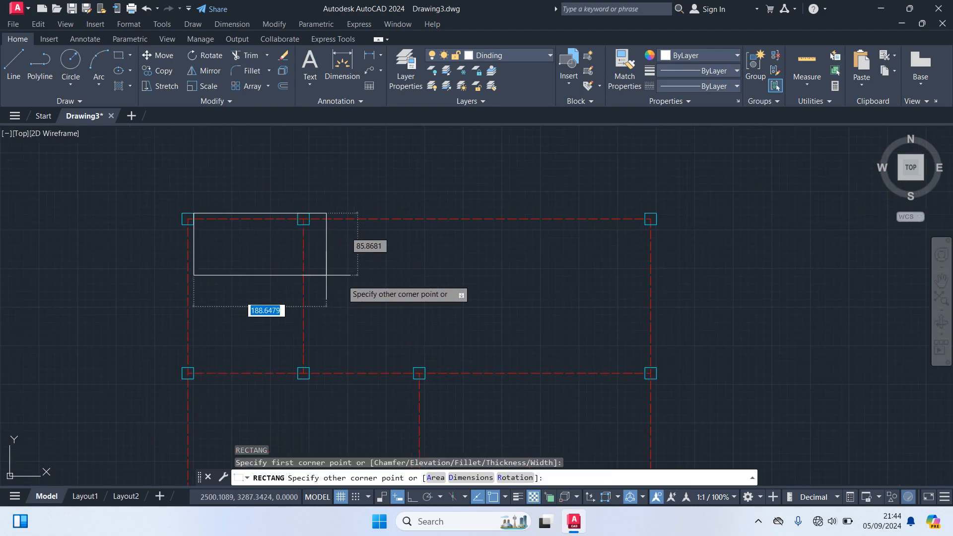
scroll(694, 161, "up", 4)
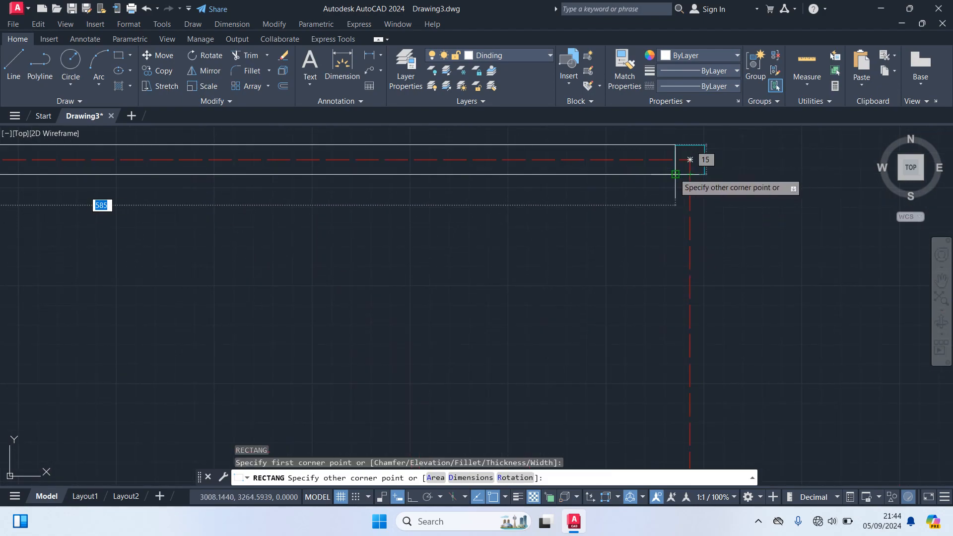
left_click(676, 174)
Step: Draw a 15 by 1000 wall rectangle down the left axis from the upper-left column's lower edge to the bottom of the column at the main lower axis
scroll(579, 272, "down", 6)
middle_click_drag(579, 272, 643, 287)
scroll(574, 285, "up", 4)
middle_click_drag(557, 308, 609, 250)
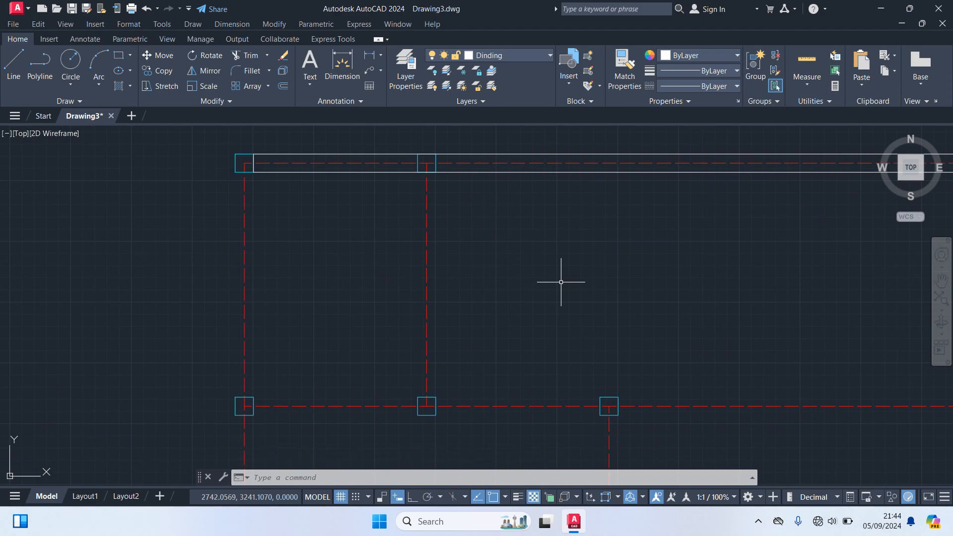
key("Return")
scroll(229, 179, "up", 4)
left_click(222, 155)
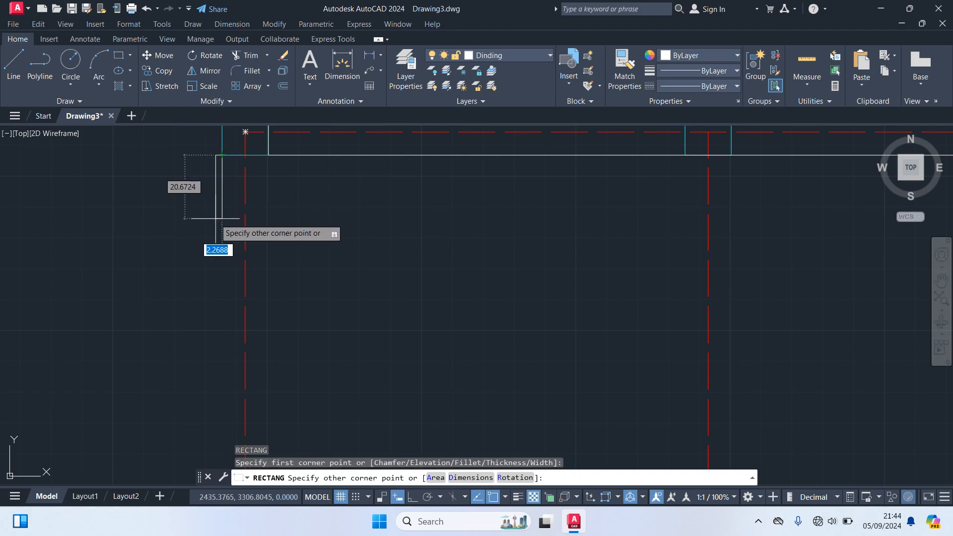
middle_click_drag(319, 378, 393, 174)
scroll(390, 208, "down", 4)
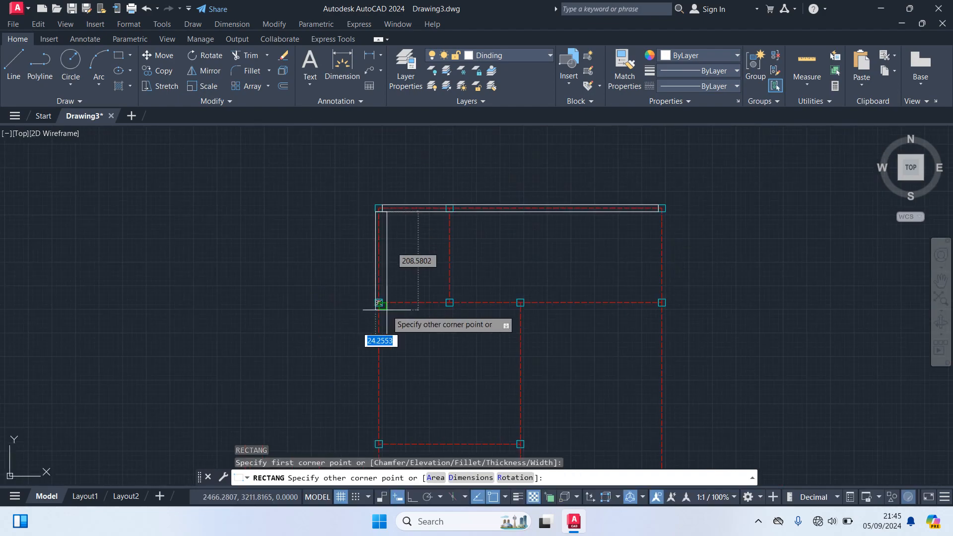
middle_click_drag(397, 398, 406, 176)
scroll(410, 326, "down", 5)
middle_click_drag(412, 363, 431, 269)
scroll(428, 275, "up", 5)
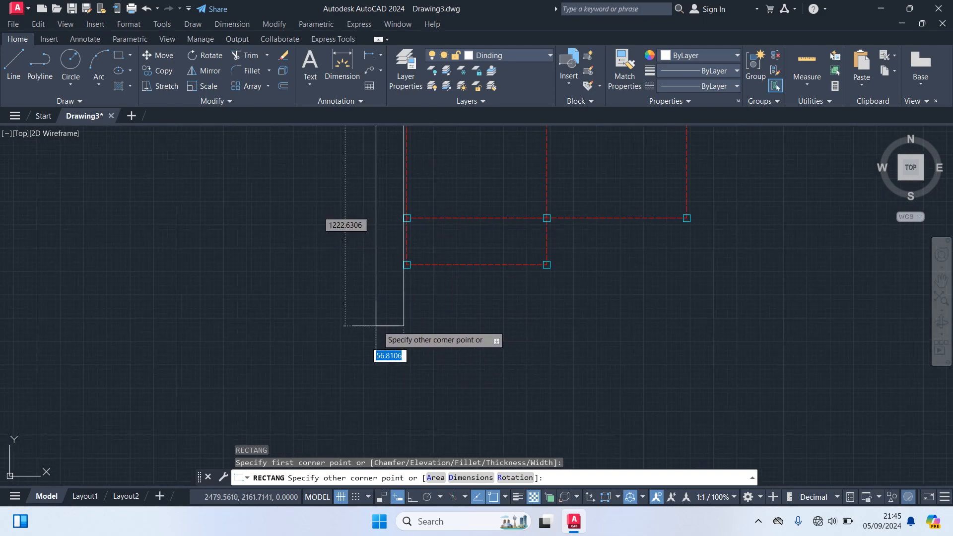
scroll(418, 242, "up", 7)
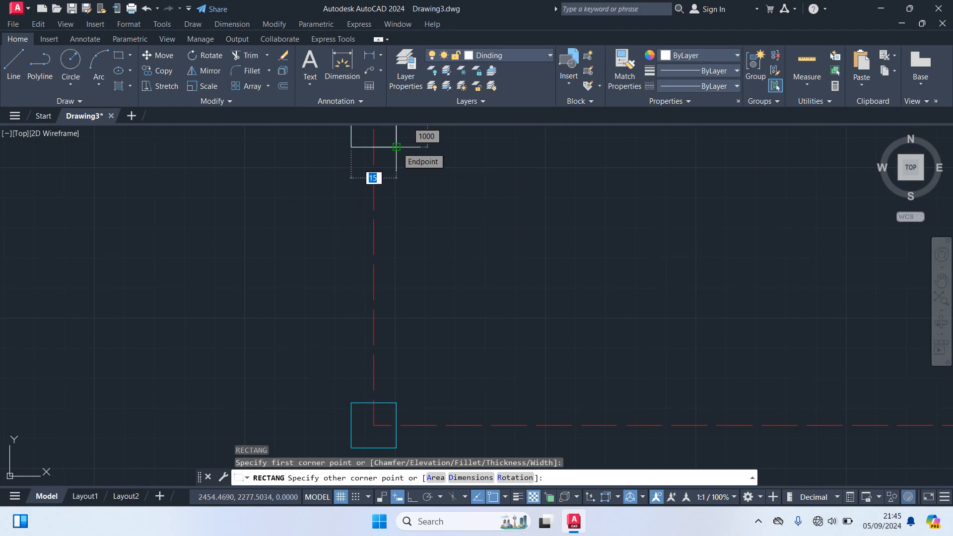
left_click(396, 147)
Step: Draw a wall rectangle along the main lower axis from the left column's inner edge to the right corner column's inner edge
scroll(438, 215, "down", 4)
mouse_move(446, 230)
middle_mouse_down()
mouse_move(444, 257)
mouse_move(385, 350)
middle_mouse_up()
scroll(392, 316, "up", 2)
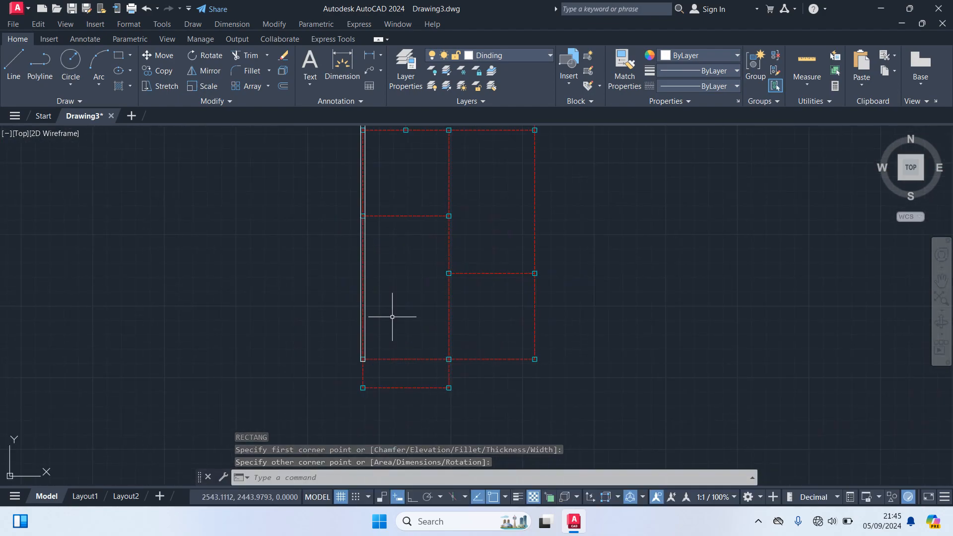
key("Return")
scroll(390, 321, "up", 5)
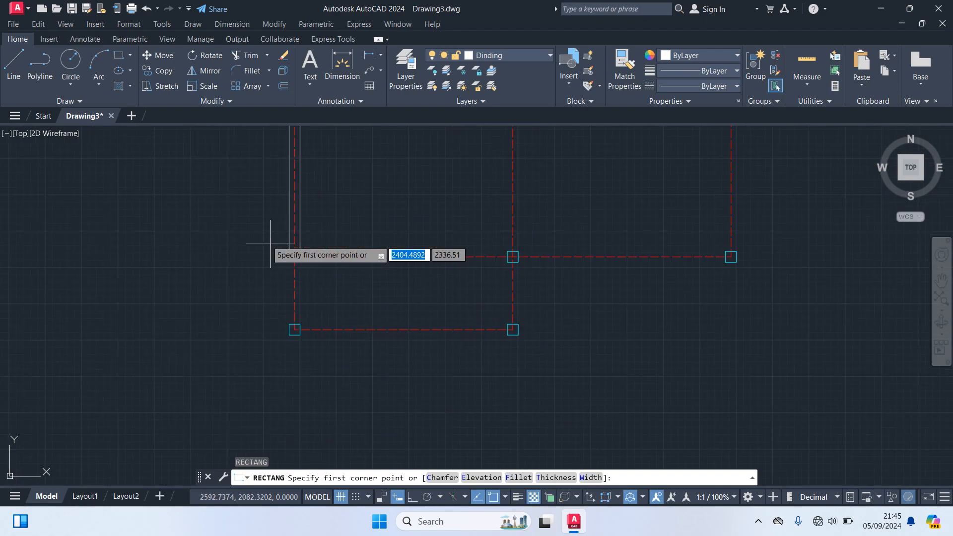
left_click(394, 329)
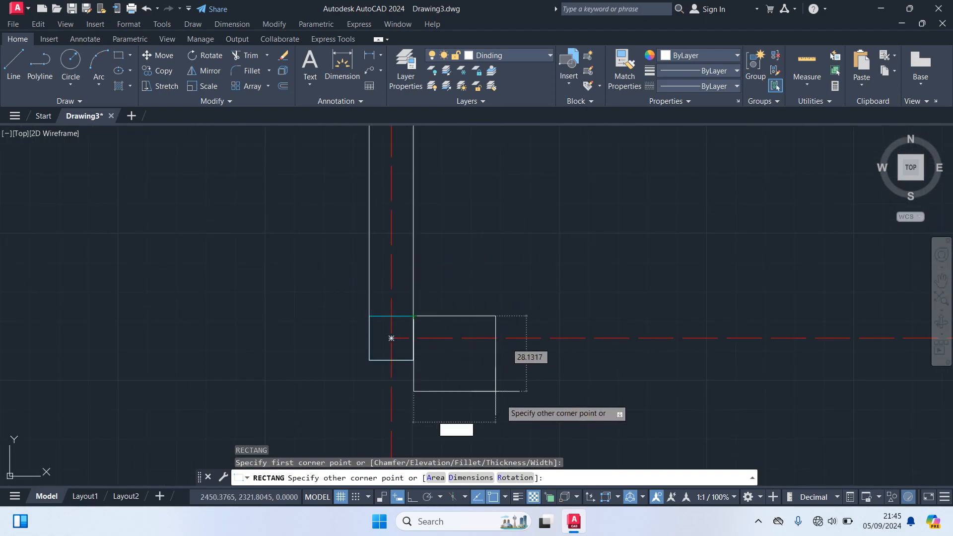
scroll(496, 389, "down", 5)
scroll(756, 397, "up", 4)
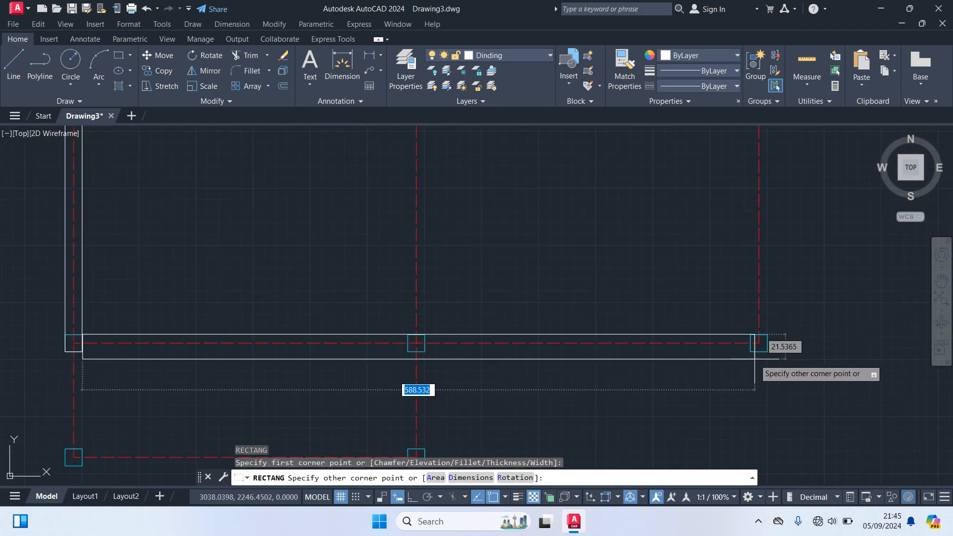
left_click(758, 343)
Step: Draw a wall rectangle along the right axis between the lower-right corner column's upper edge and the upper-right corner column's lower edge
scroll(762, 372, "down", 6)
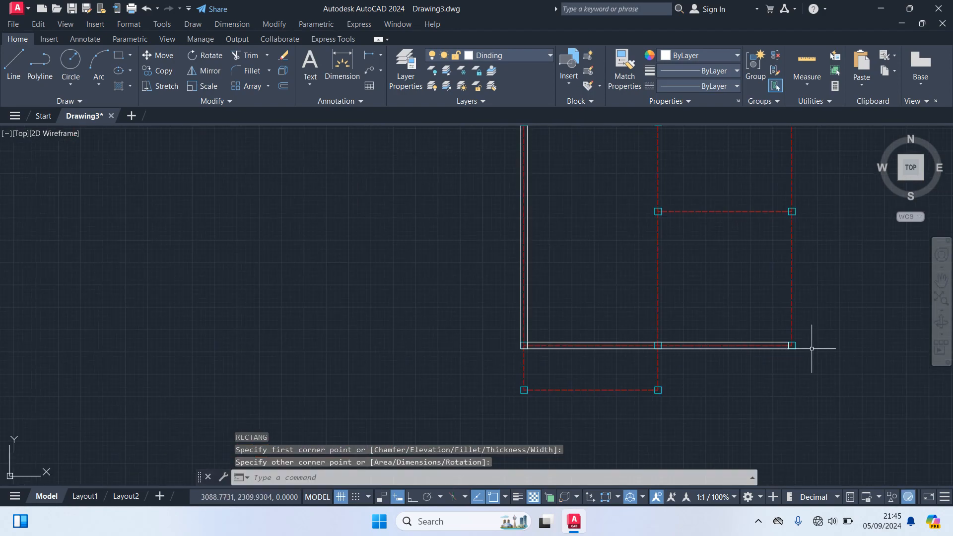
key("Return")
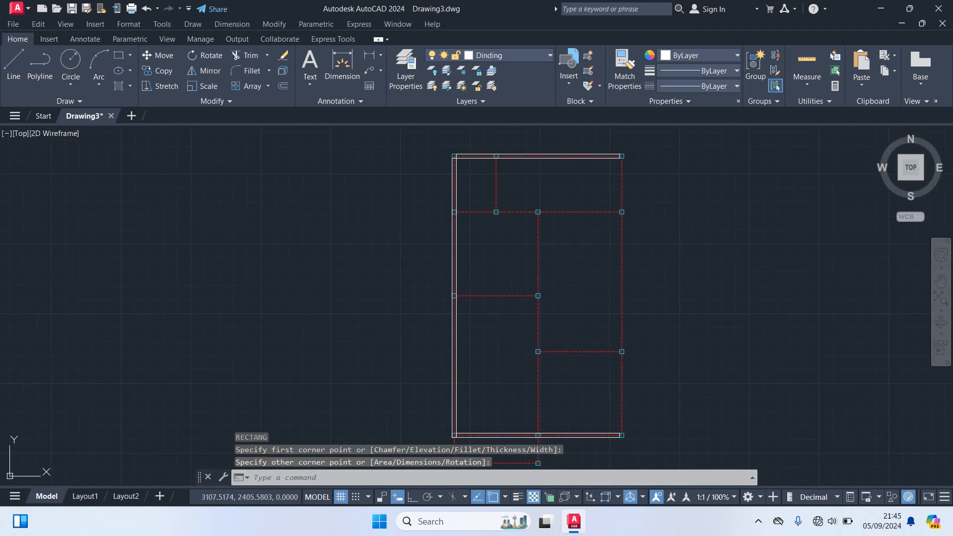
scroll(614, 410, "up", 2)
scroll(614, 409, "up", 4)
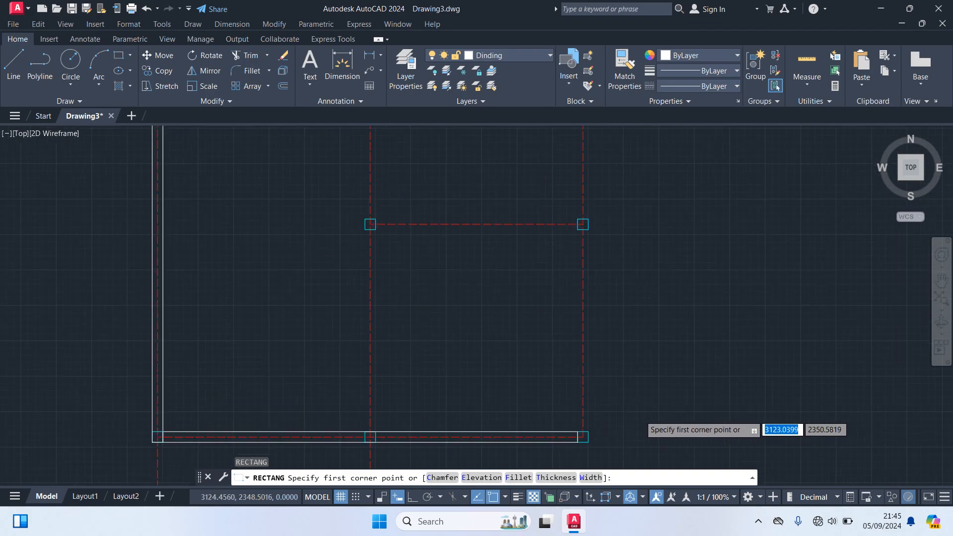
left_click(529, 350)
scroll(422, 194, "down", 4)
middle_click_drag(408, 189, 445, 479)
scroll(416, 209, "down", 4)
middle_click_drag(409, 222, 433, 413)
middle_click_drag(429, 237, 428, 432)
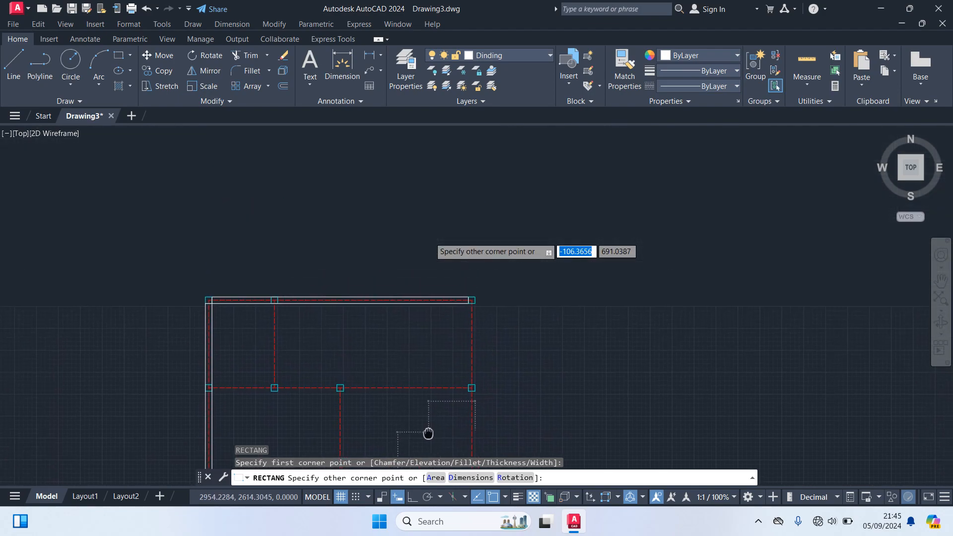
scroll(454, 331, "up", 8)
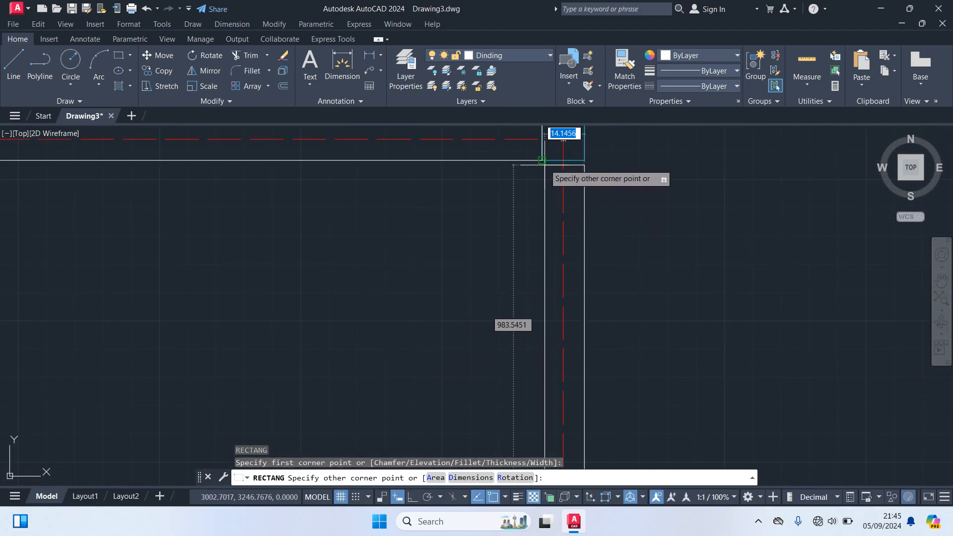
left_click(556, 142)
scroll(473, 228, "down", 6)
scroll(593, 280, "down", 4)
mouse_move(610, 293)
middle_mouse_down()
mouse_move(613, 249)
mouse_move(649, 267)
middle_mouse_up()
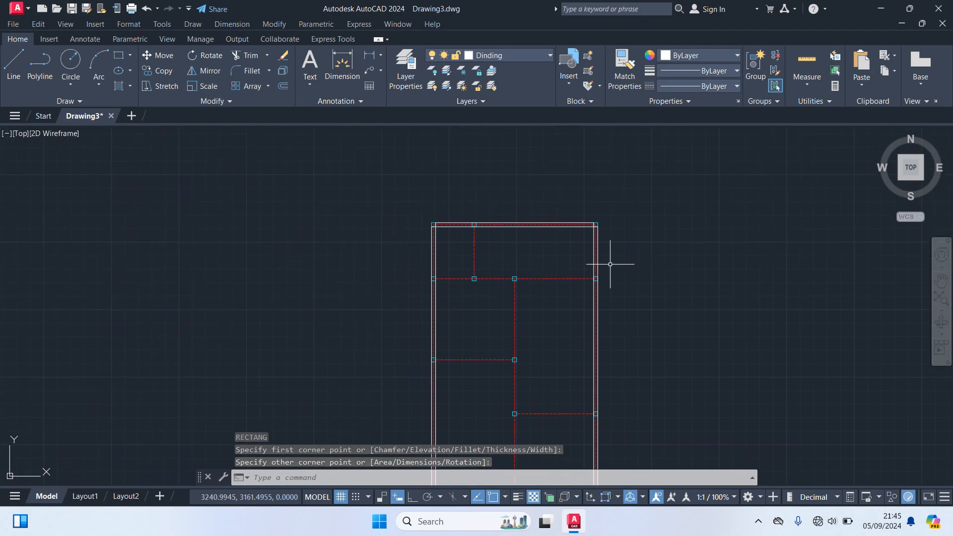
Step: Draw a 585 by 15 wall rectangle along the upper interior horizontal axis from the left wall's inner edge to the right wall's inner edge
scroll(496, 245, "up", 4)
key("Return")
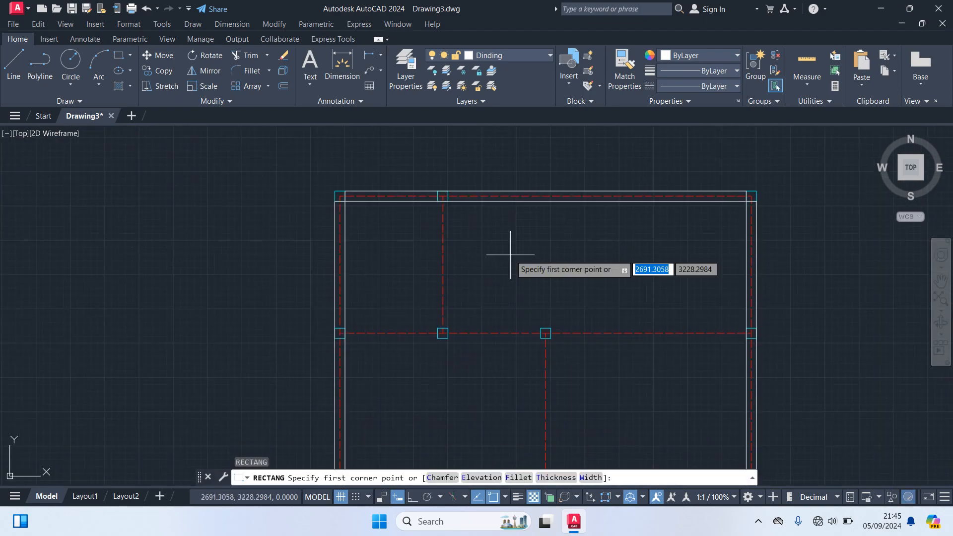
scroll(376, 347, "up", 4)
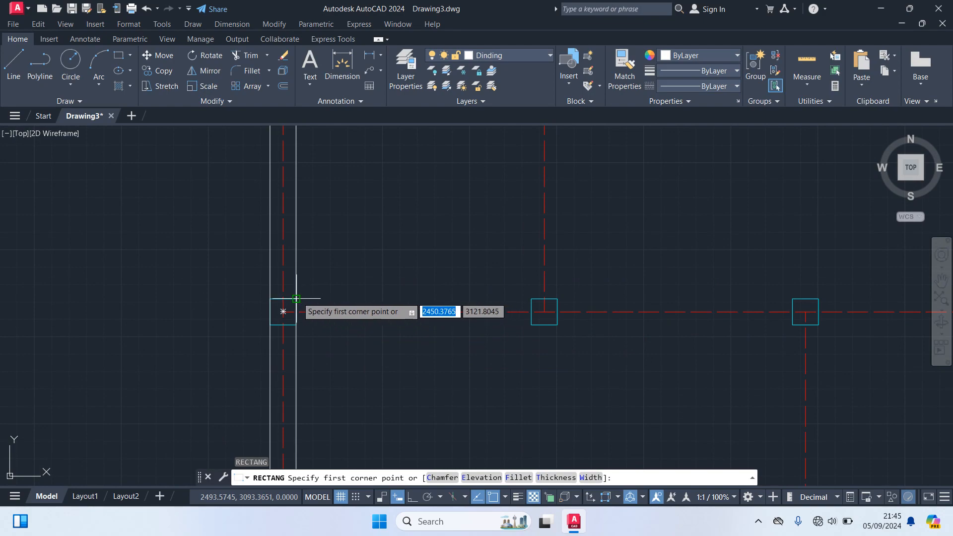
left_click(296, 298)
scroll(430, 383, "down", 4)
scroll(700, 380, "up", 4)
middle_click_drag(835, 353, 649, 387)
scroll(648, 388, "up", 2)
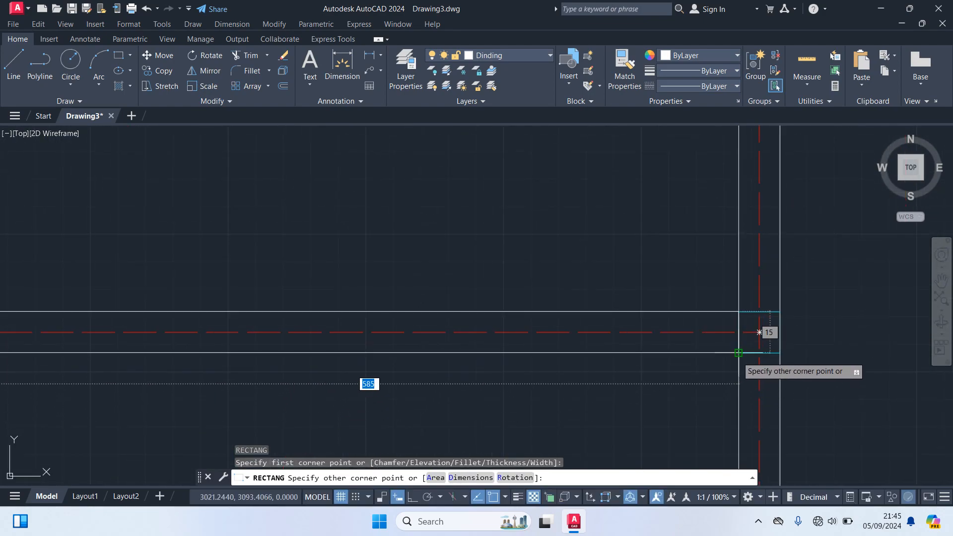
left_click(737, 356)
scroll(633, 392, "down", 5)
middle_click_drag(554, 344, 528, 220)
middle_click_drag(563, 284, 557, 259)
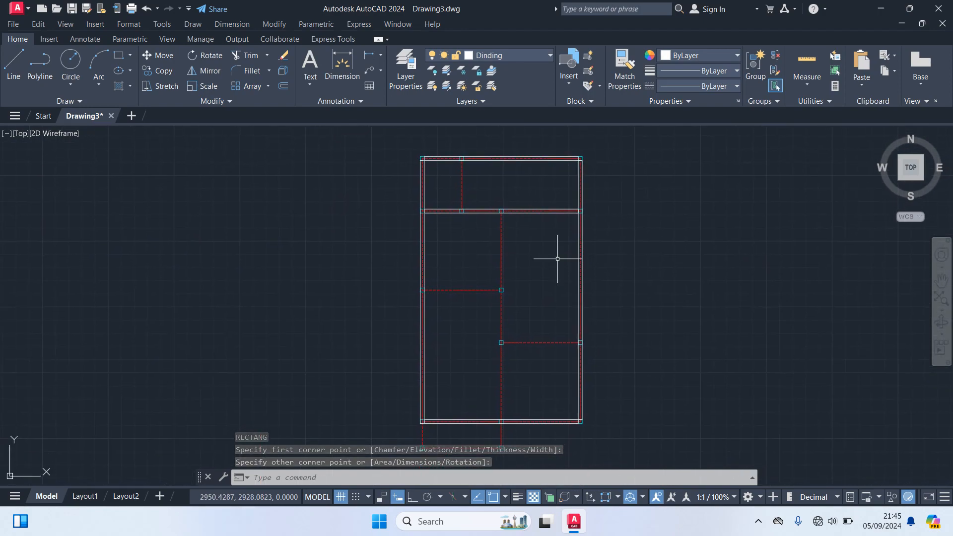
Step: Draw a wall rectangle down the central vertical axis from the column on the upper interior wall to the column on the main lower wall
key("Return")
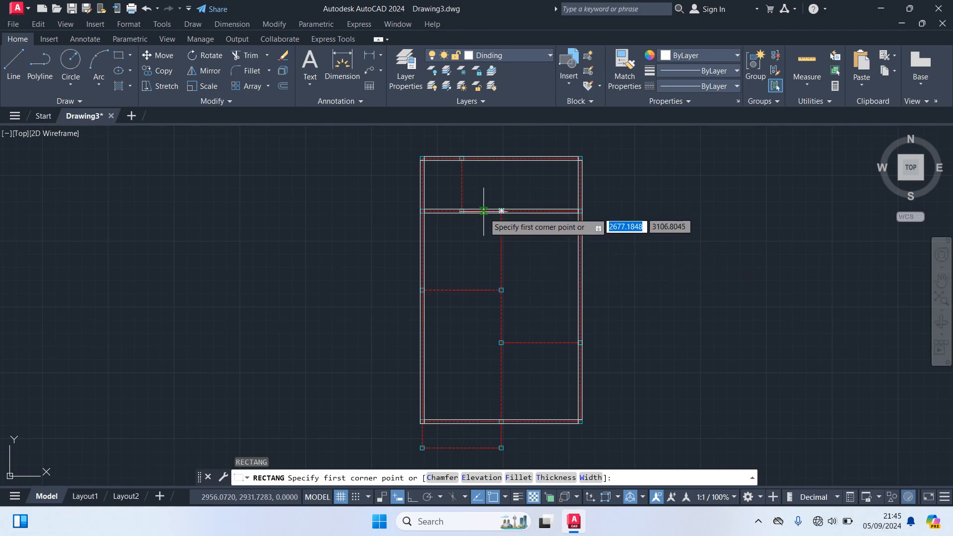
scroll(492, 213, "up", 5)
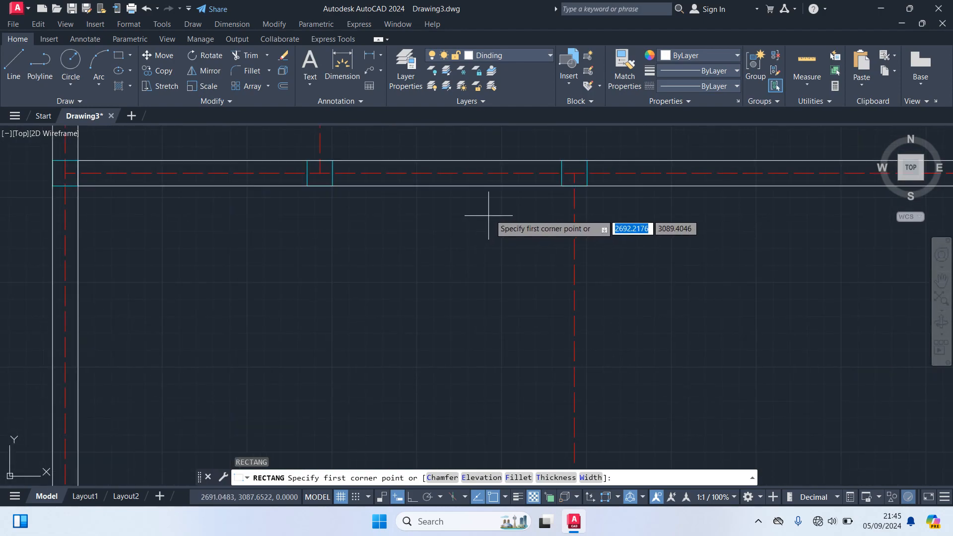
left_click(574, 173)
scroll(570, 174, "down", 5)
middle_click_drag(620, 327, 555, 172)
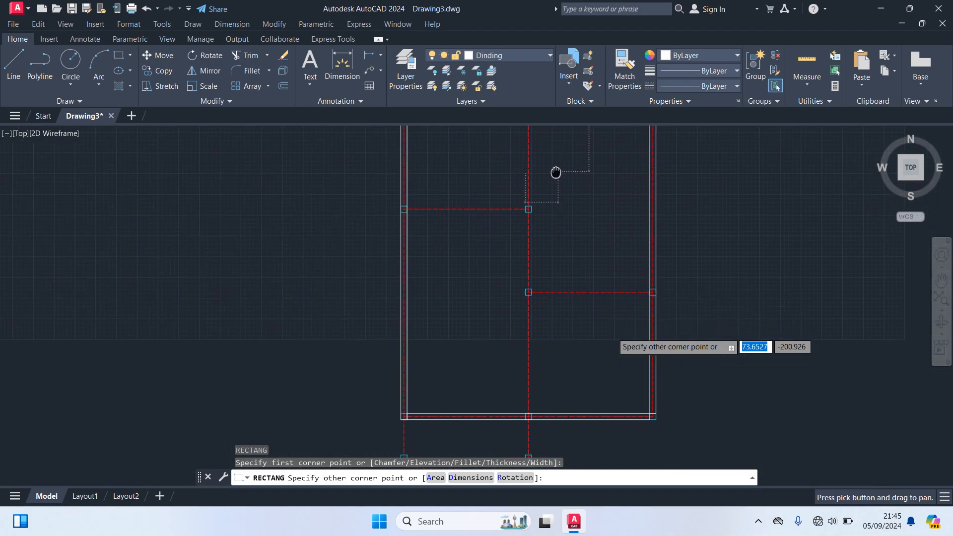
middle_click_drag(591, 353, 597, 283)
scroll(582, 308, "up", 3)
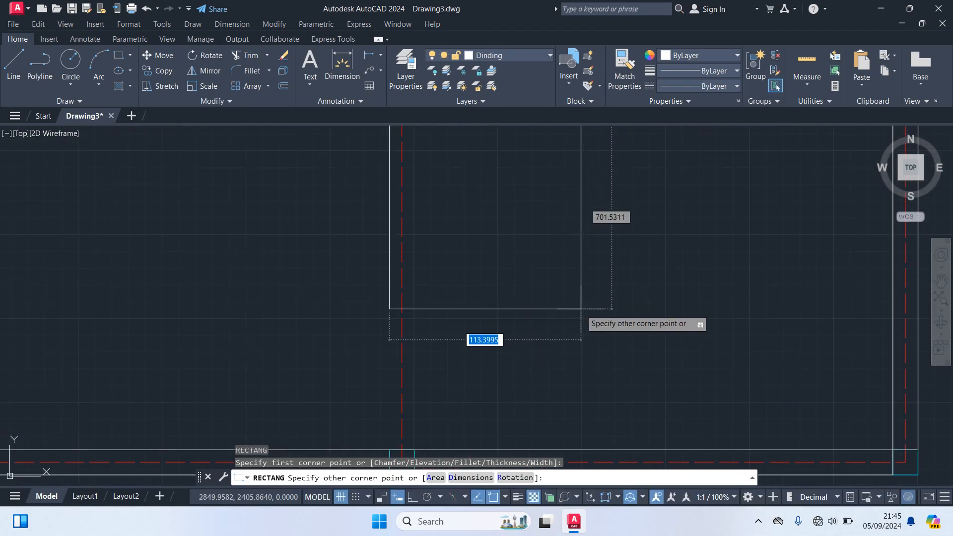
middle_click_drag(502, 378, 584, 200)
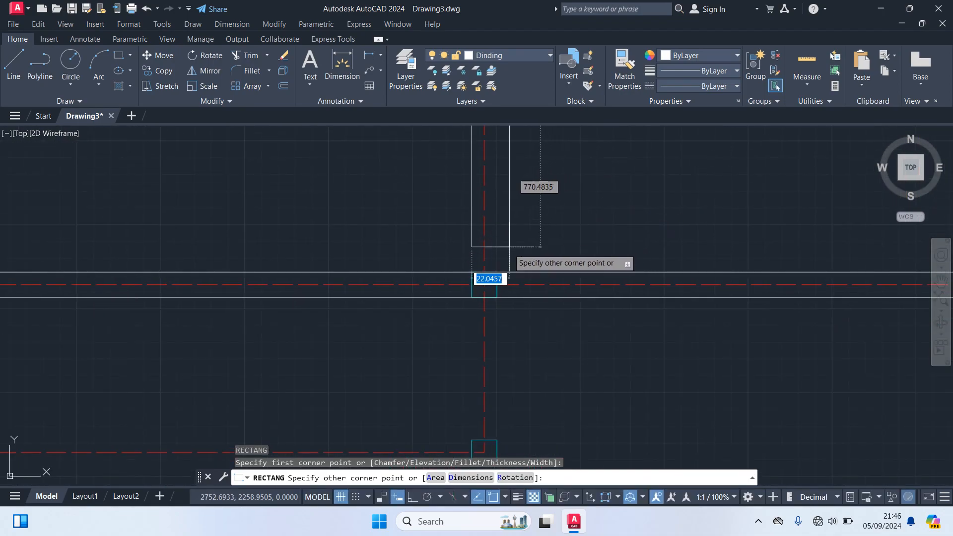
left_click(484, 284)
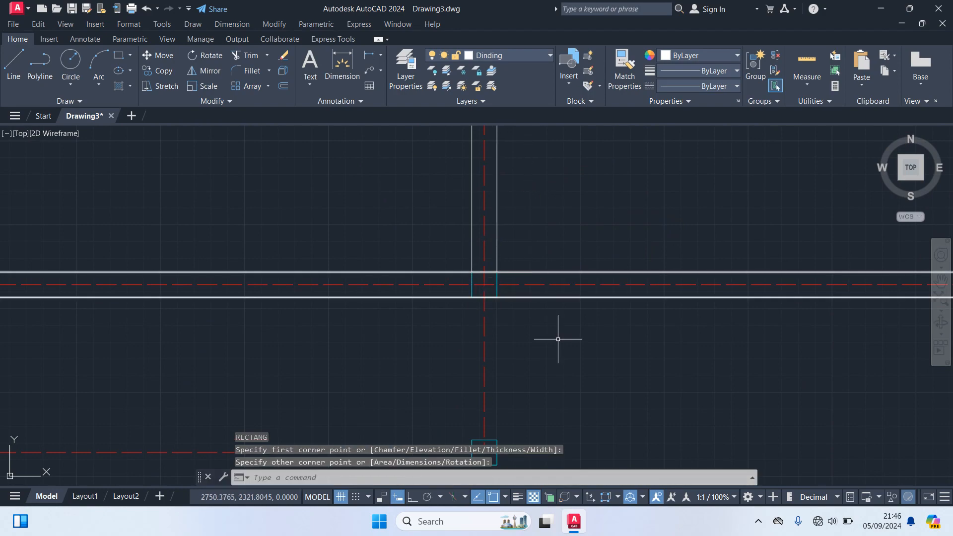
scroll(595, 355, "down", 5)
mouse_move(570, 223)
middle_mouse_down()
mouse_move(579, 326)
mouse_move(582, 274)
middle_mouse_up()
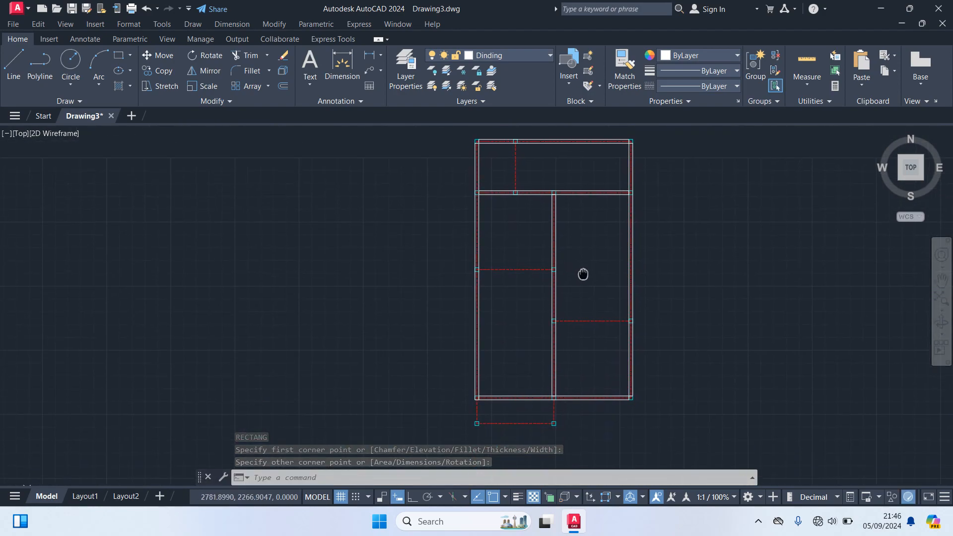
Step: Draw a wall rectangle along the lower-right interior axis between the central wall's column and the right wall's column
key("Return")
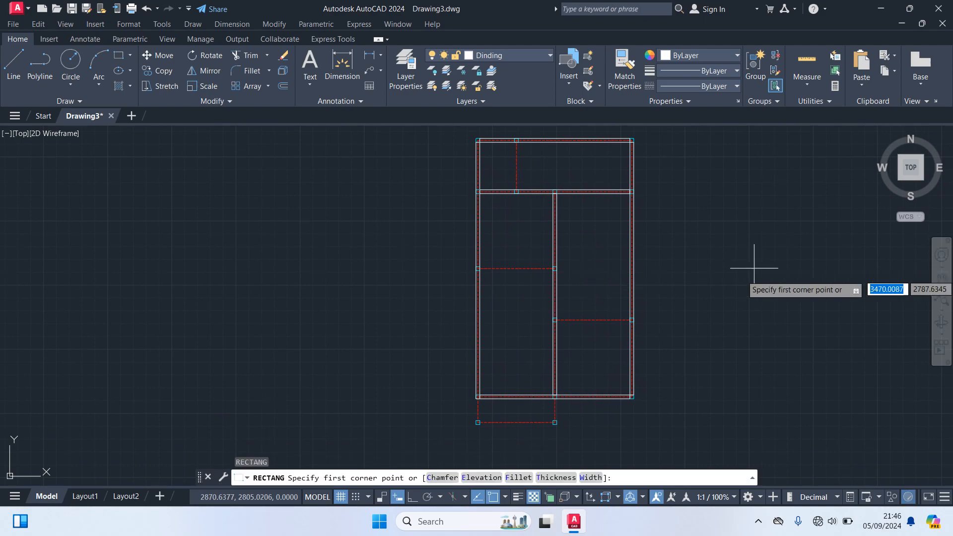
scroll(521, 334, "up", 6)
middle_click_drag(521, 334, 425, 283)
scroll(425, 283, "up", 4)
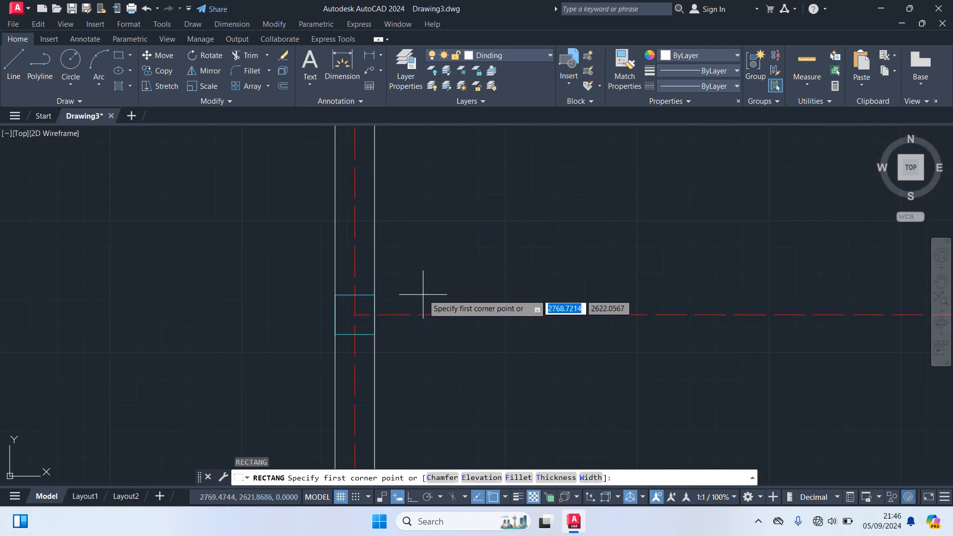
left_click(375, 295)
scroll(457, 363, "down", 5)
scroll(663, 354, "up", 3)
left_click(684, 340)
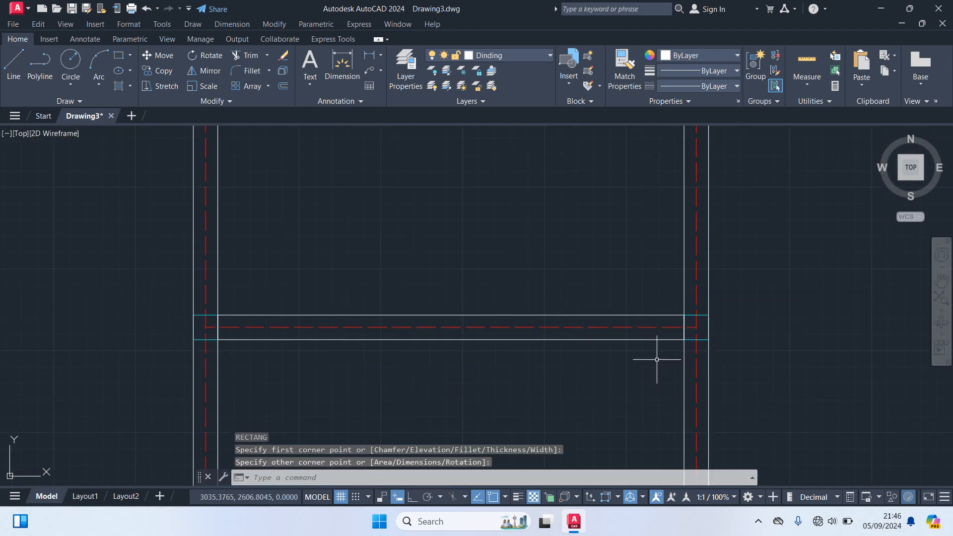
scroll(554, 354, "down", 9)
Step: Draw a wall rectangle along the left interior horizontal axis between the left wall's column and the central wall's column
key("space")
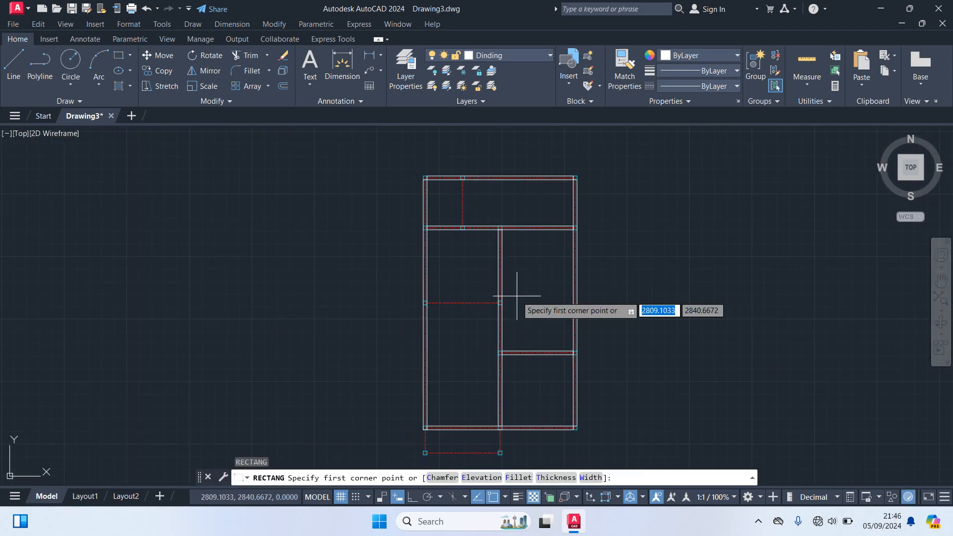
scroll(559, 248, "up", 5)
middle_click_drag(559, 248, 191, 262)
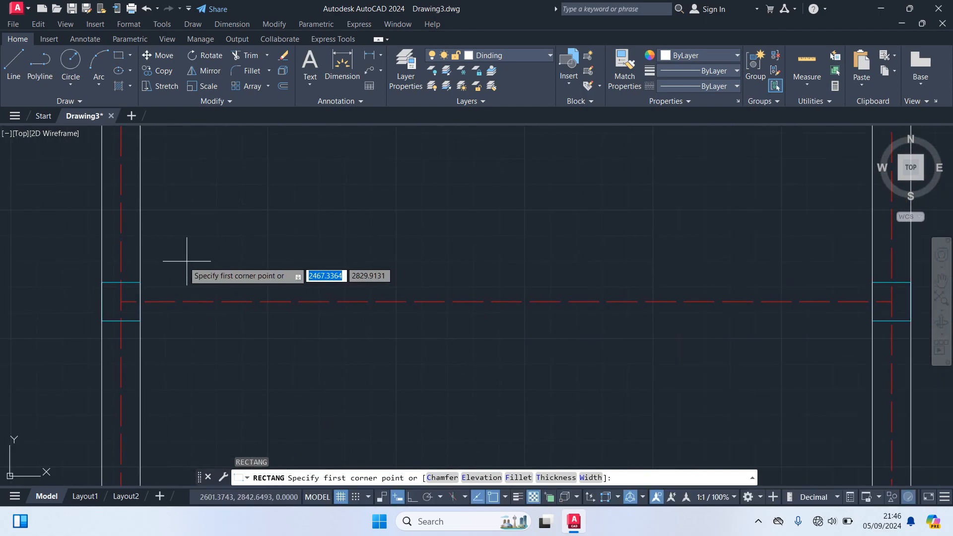
left_click(140, 283)
scroll(252, 357, "down", 5)
scroll(404, 382, "up", 5)
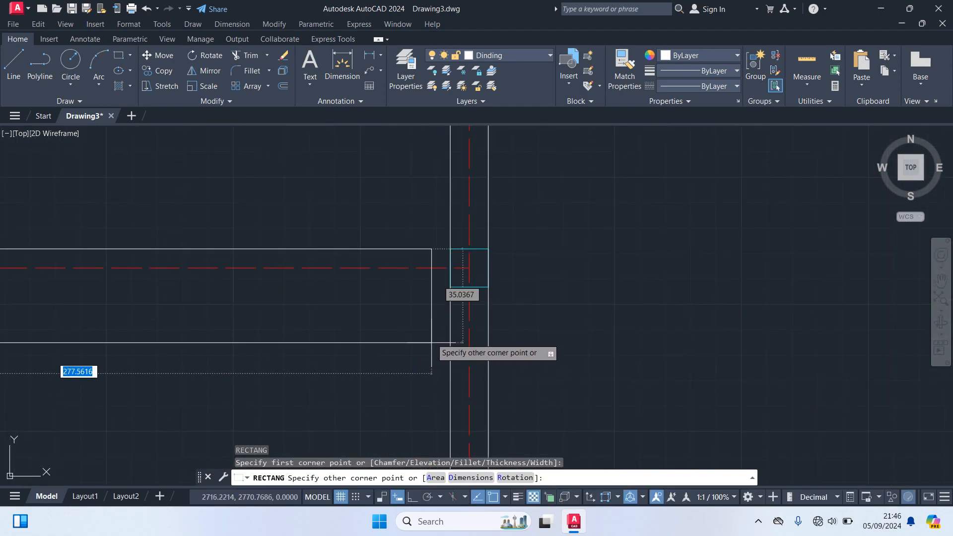
left_click(452, 278)
scroll(415, 362, "down", 5)
scroll(451, 342, "down", 2)
scroll(452, 342, "down", 2)
middle_click_drag(451, 342, 455, 317)
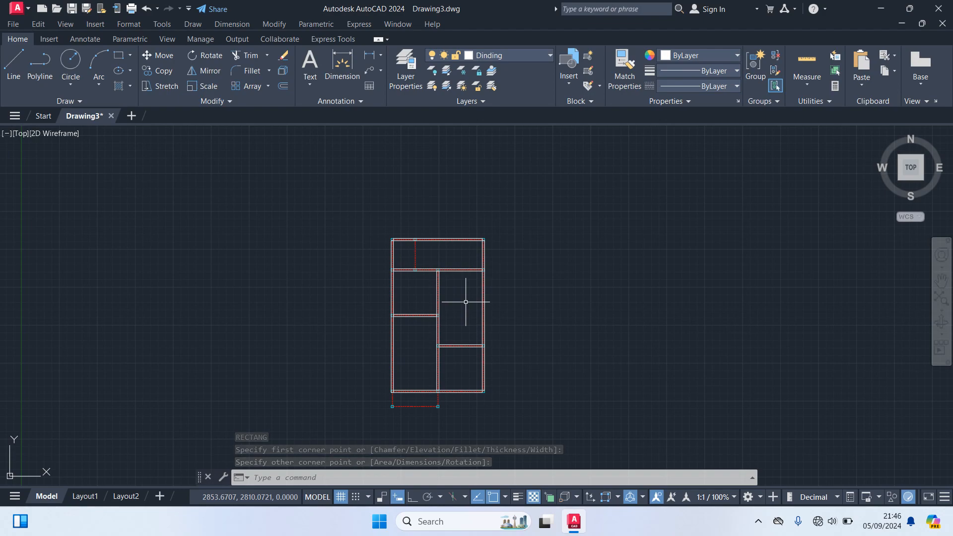
Step: Draw a 15 by 185 wall rectangle down the short upper vertical axis between the top wall and the upper interior wall
key("Return")
scroll(424, 251, "up", 8)
scroll(363, 222, "up", 4)
left_click(380, 172)
scroll(379, 199, "down", 3)
scroll(393, 313, "up", 3)
scroll(409, 355, "down", 1)
middle_click_drag(421, 382, 449, 264)
scroll(442, 270, "up", 2)
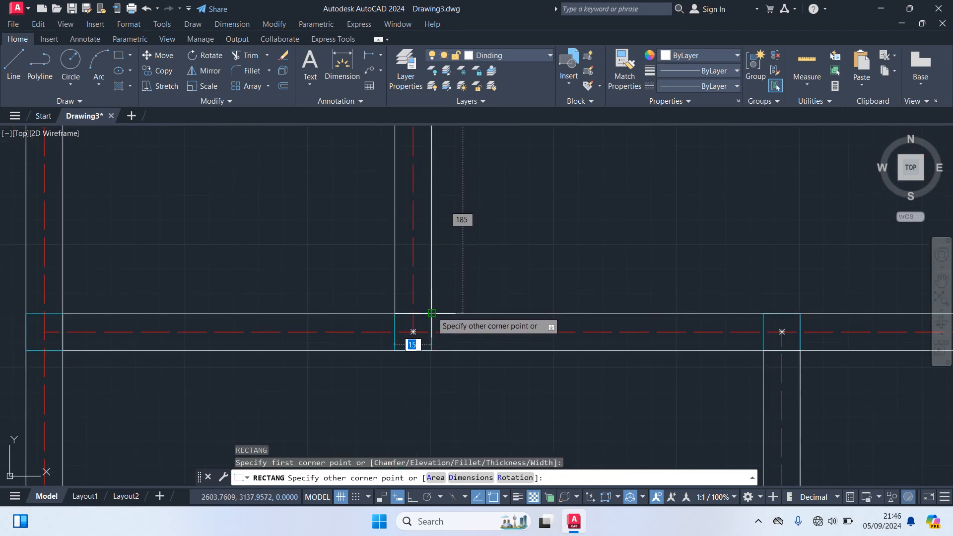
left_click(432, 313)
scroll(510, 256, "down", 3)
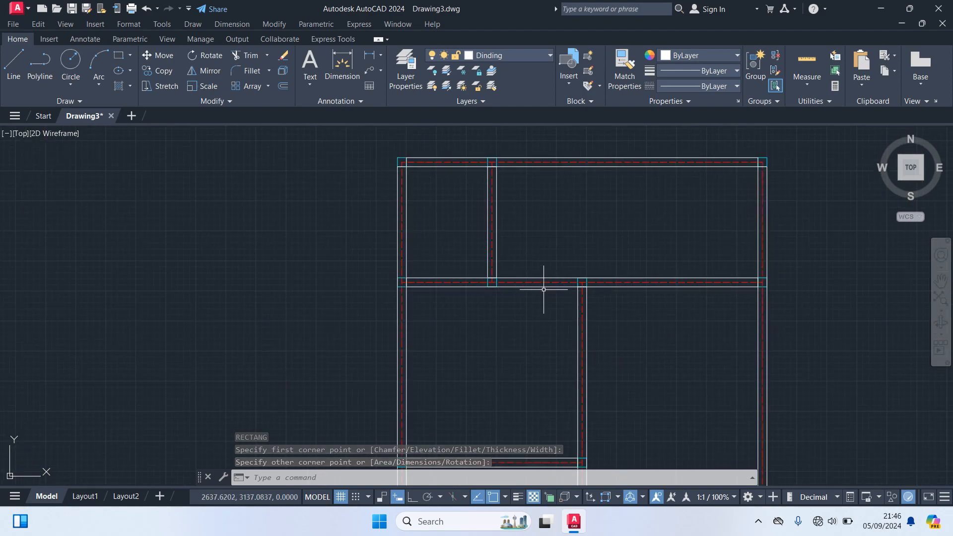
scroll(544, 289, "down", 3)
middle_click_drag(655, 272, 610, 232)
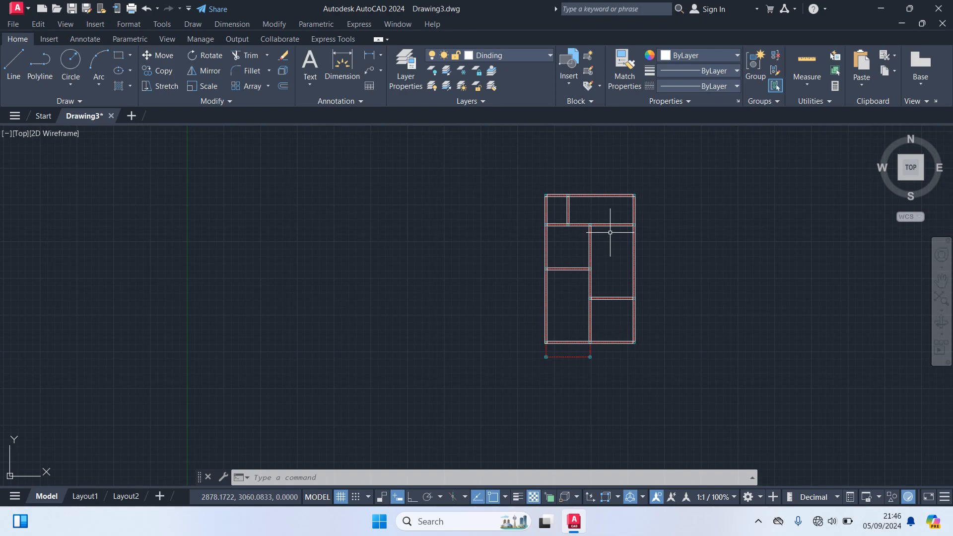
Step: Draw three connected lines along the porch's outer edge, from the main wall's lower-left corner around both porch columns to the central column's lower-right corner
scroll(625, 211, "up", 2)
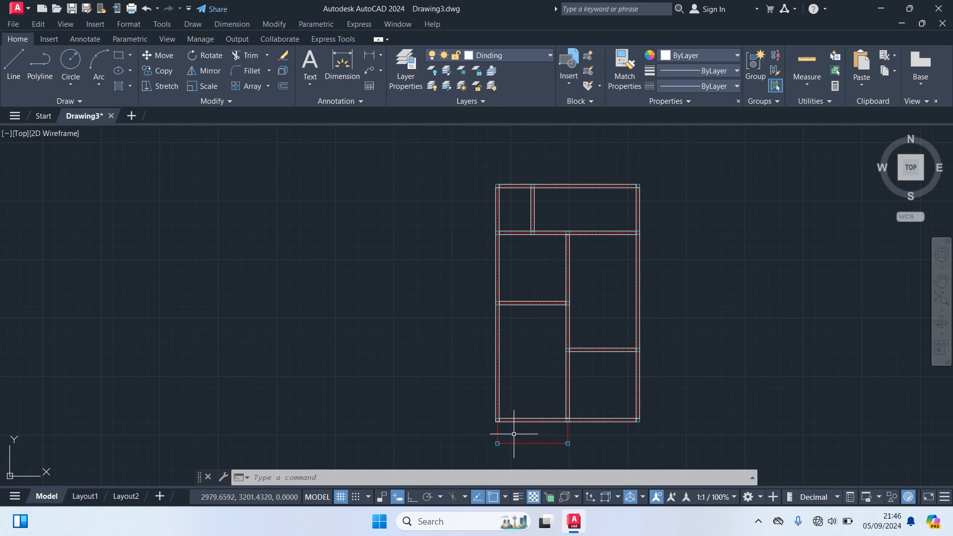
scroll(513, 434, "up", 2)
middle_click_drag(506, 440, 455, 346)
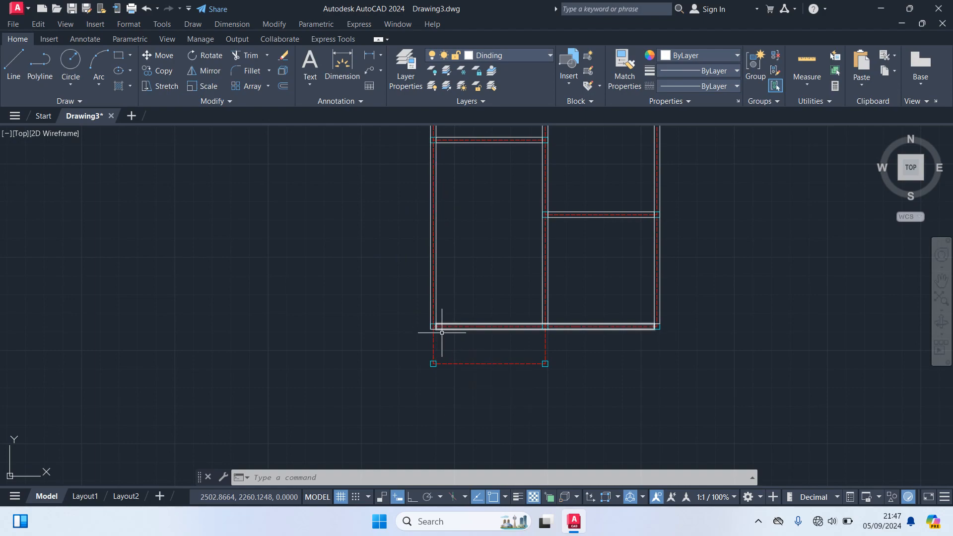
scroll(432, 335, "up", 4)
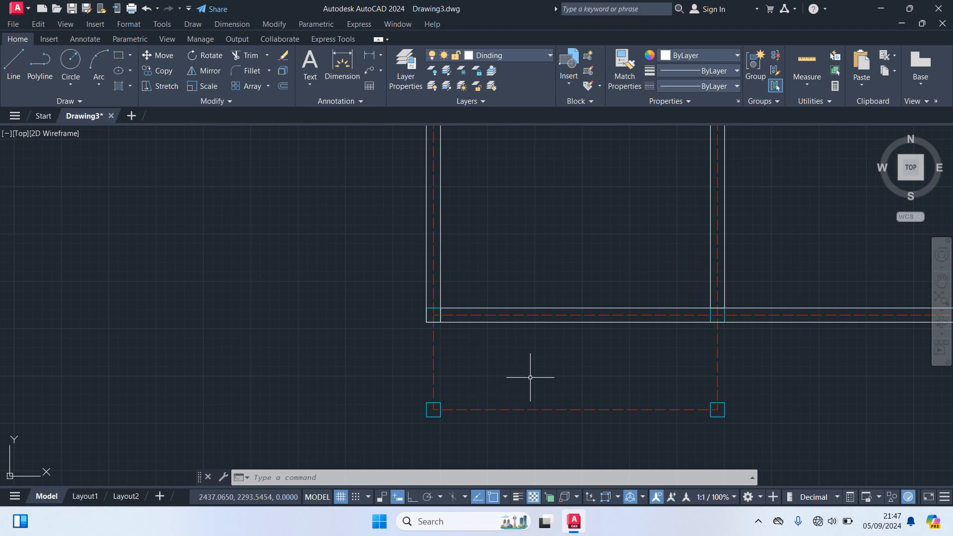
type("L")
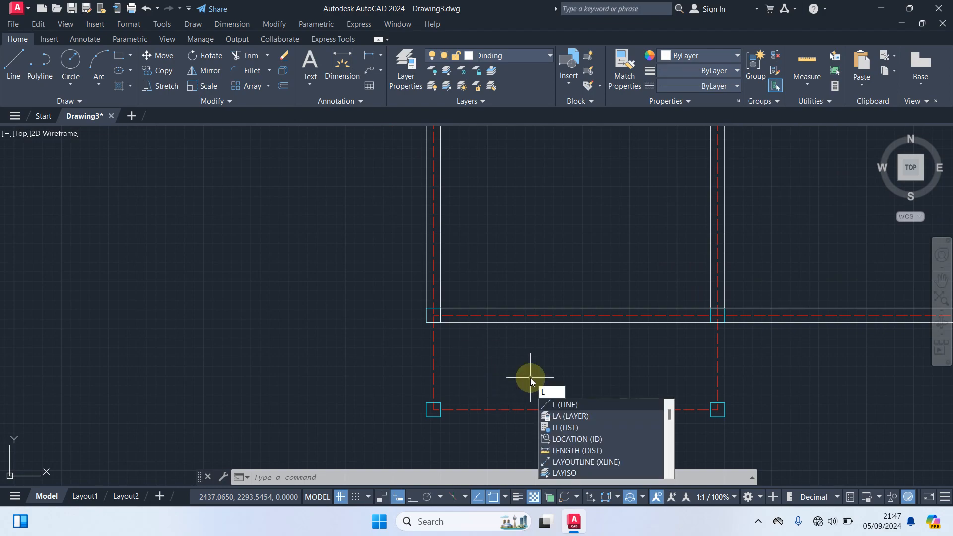
key("Return")
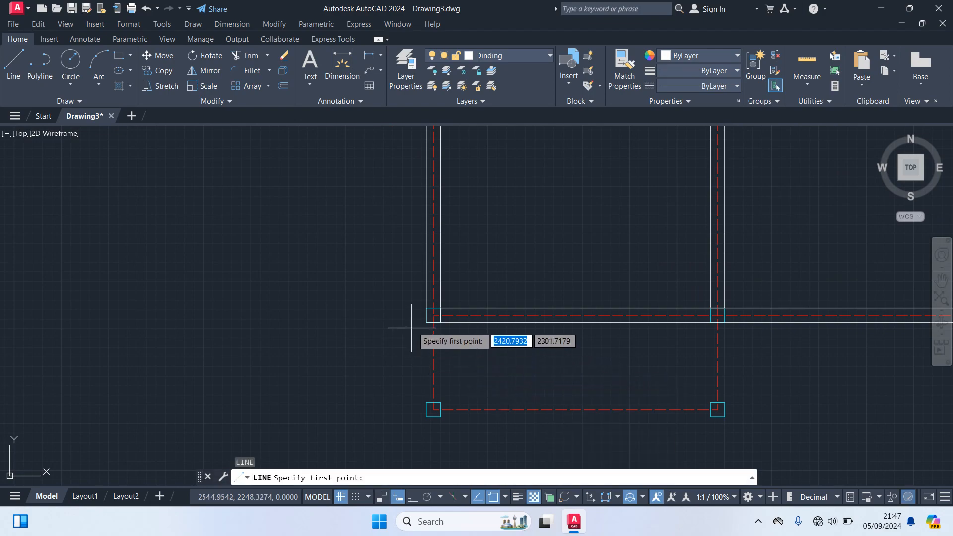
left_click(427, 321)
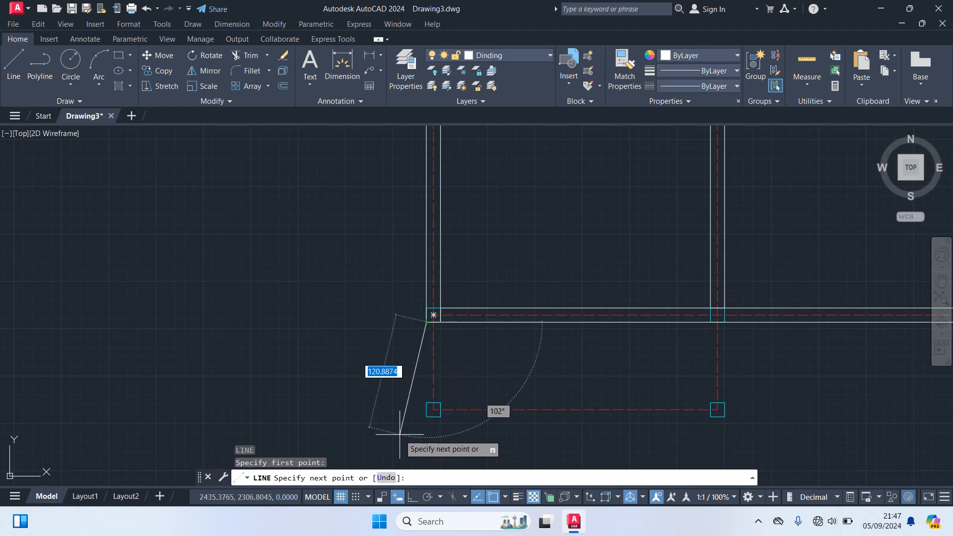
left_click(427, 416)
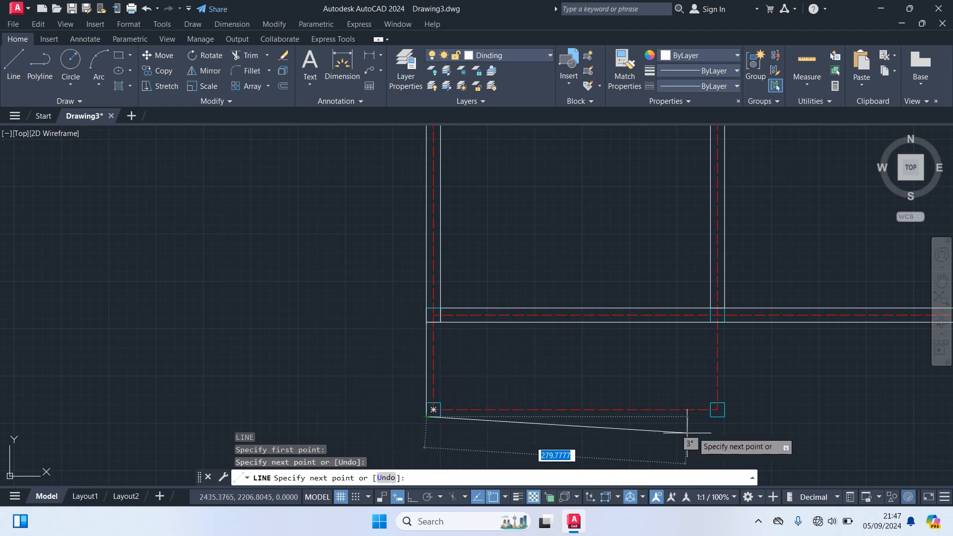
left_click(723, 415)
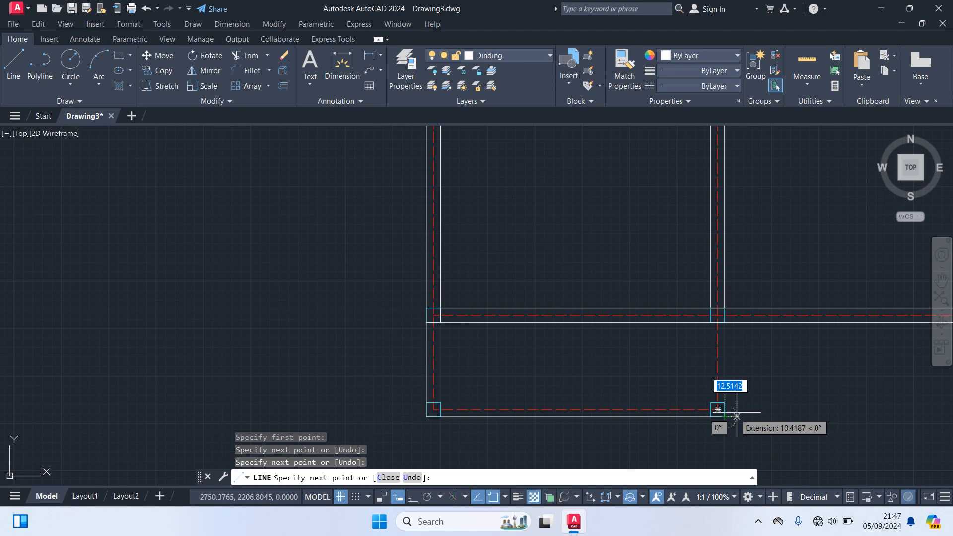
left_click(722, 320)
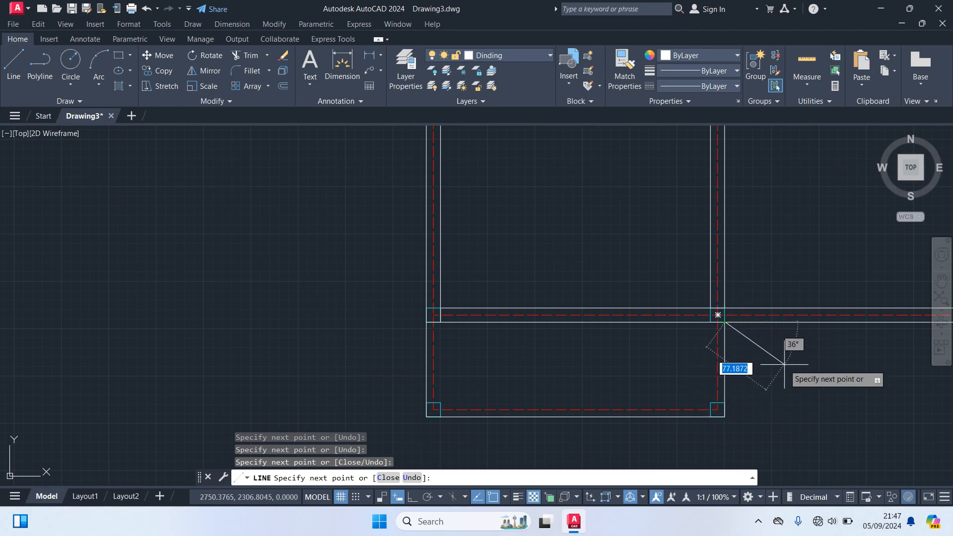
key("Return")
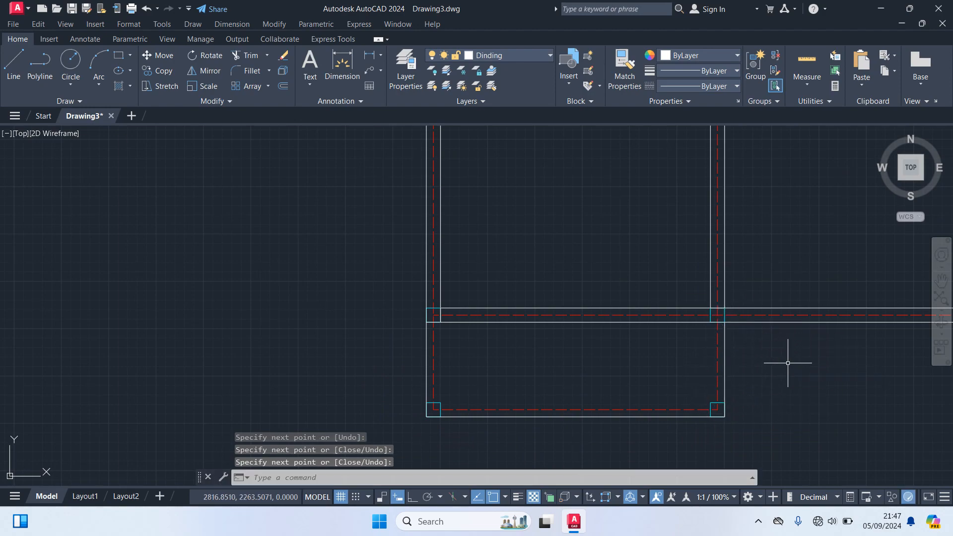
Step: Make Pintu & Jendela the current layer
scroll(787, 363, "down", 4)
mouse_move(776, 372)
middle_mouse_down()
mouse_move(496, 389)
mouse_move(405, 408)
middle_mouse_up()
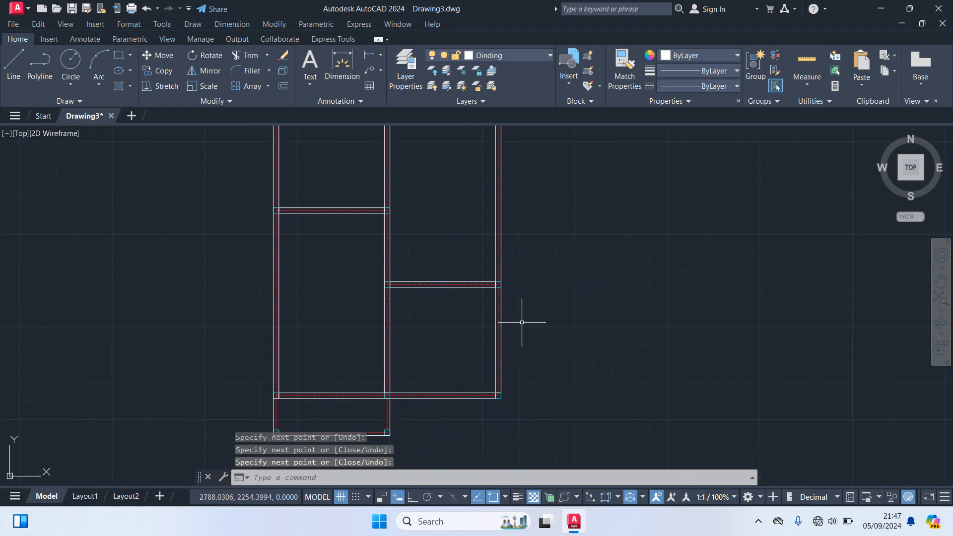
scroll(561, 292, "down", 2)
scroll(562, 297, "up", 2)
middle_click_drag(561, 298, 617, 271)
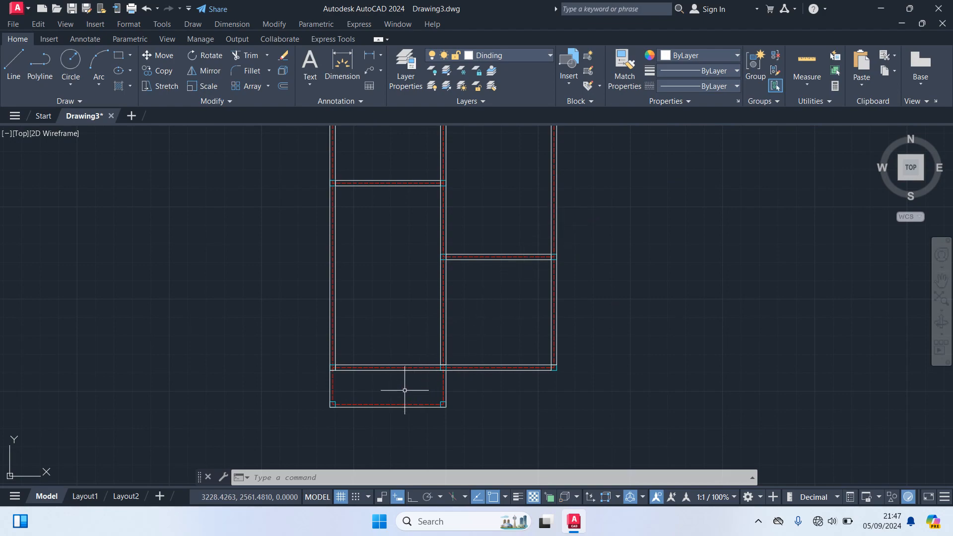
mouse_move(634, 207)
middle_mouse_down()
mouse_move(664, 311)
mouse_move(665, 354)
middle_mouse_up()
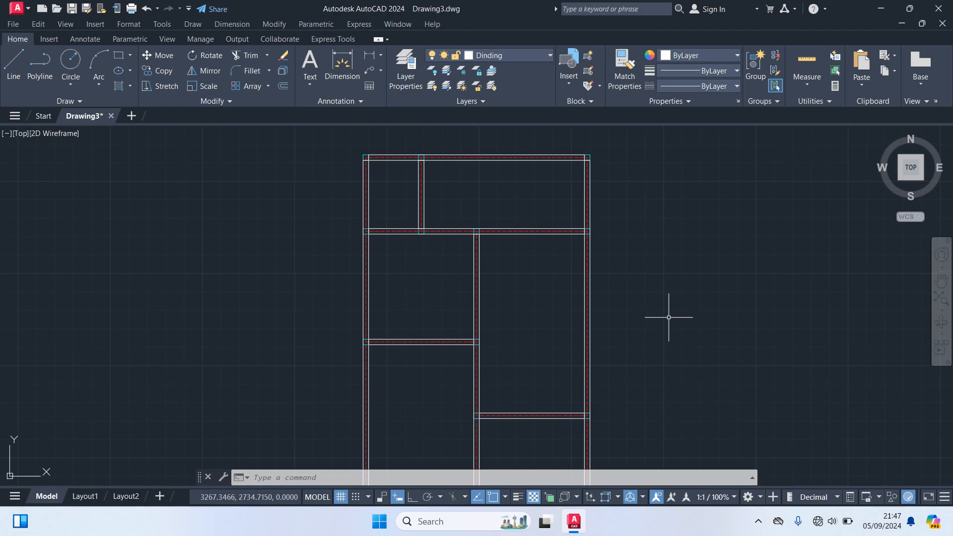
left_click(519, 51)
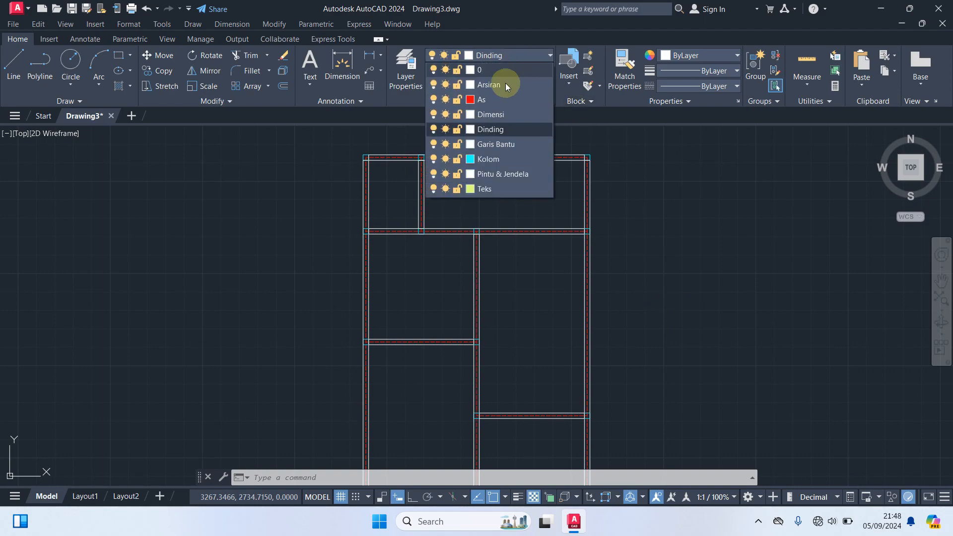
left_click(506, 175)
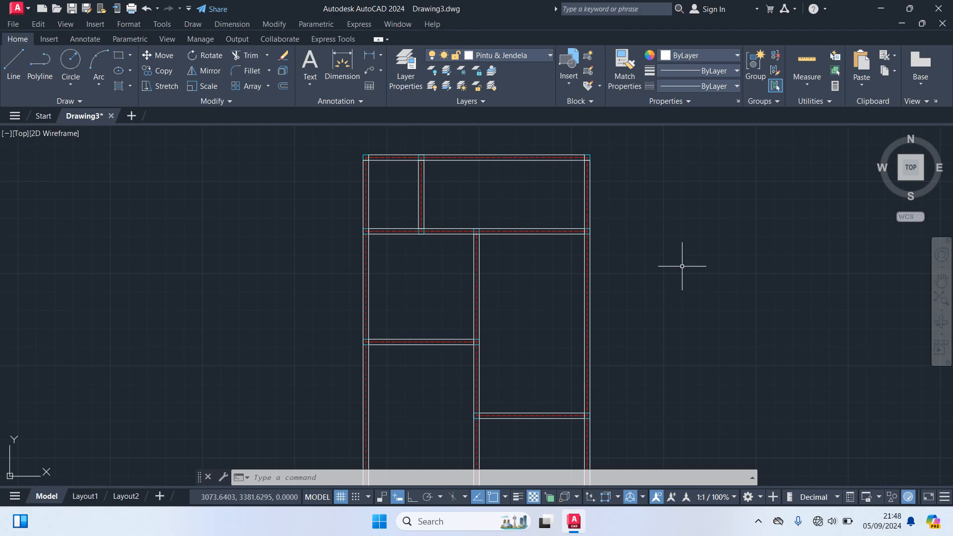
Step: Start a rectangle in the empty area to the right of the floor plan
mouse_move(705, 256)
middle_mouse_down()
mouse_move(553, 214)
mouse_move(508, 253)
middle_mouse_up()
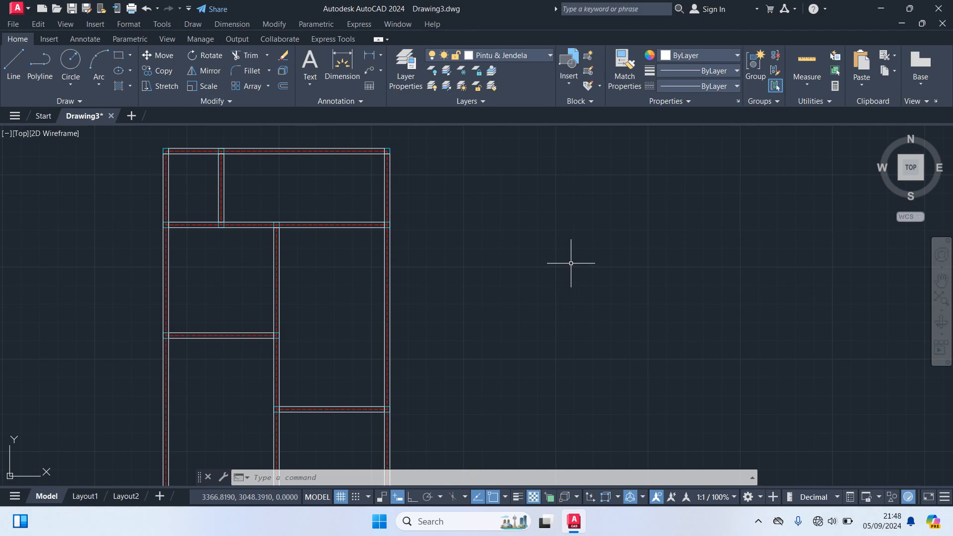
type("rec")
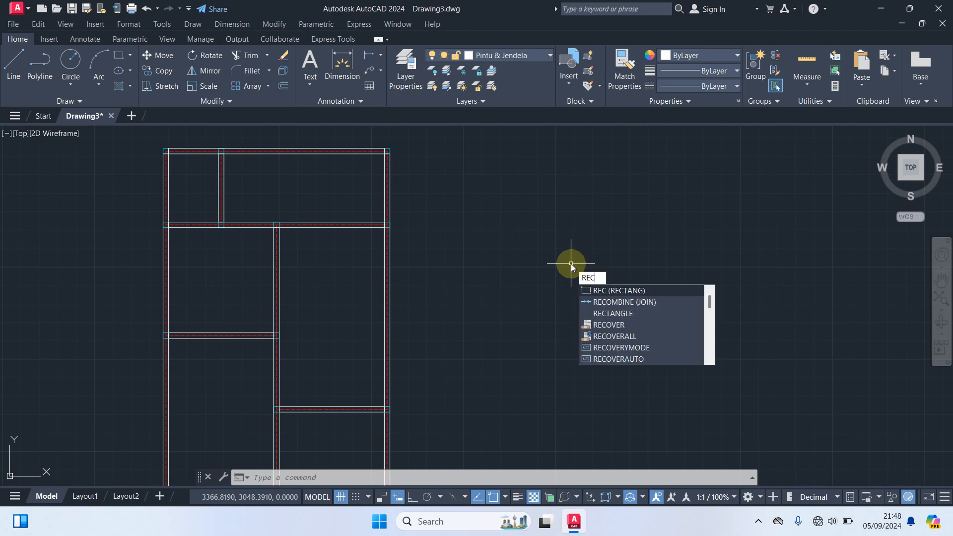
key("Return")
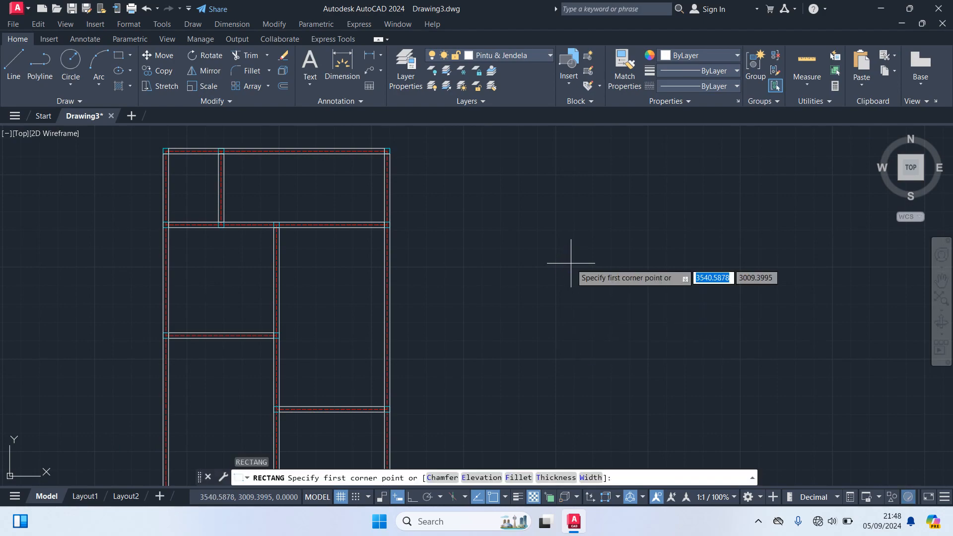
Step: Draw a rectangle 5 wide and 15 high in the empty area to the right of the floor plan
left_click(539, 231)
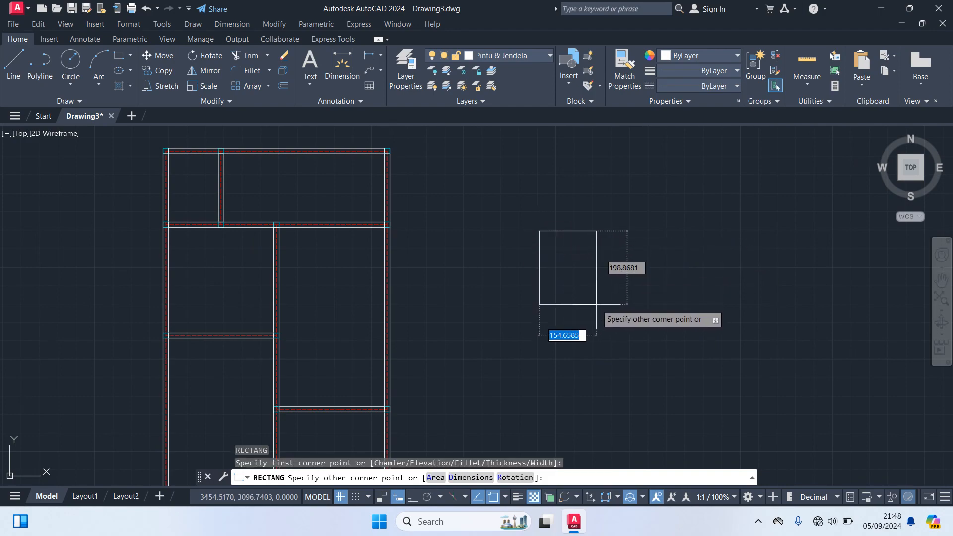
type("5,")
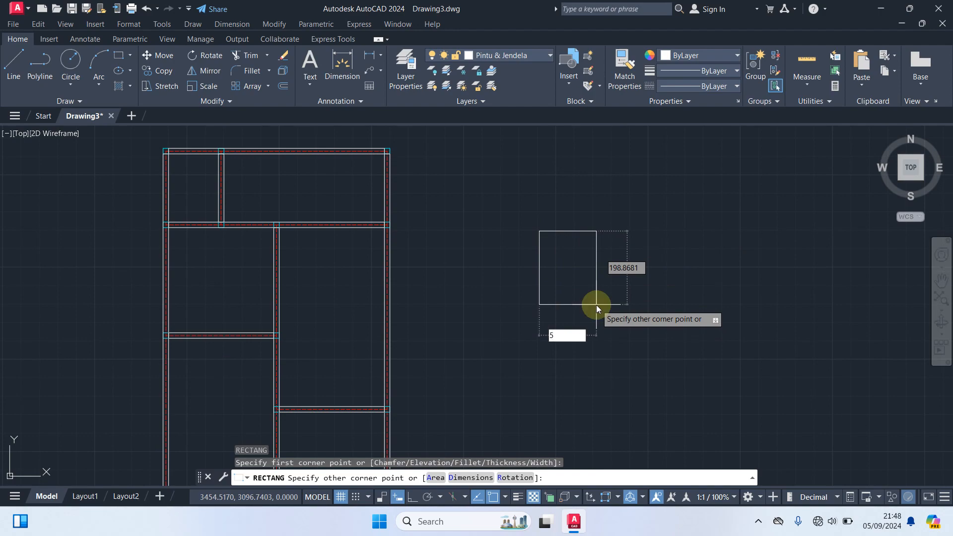
type("15")
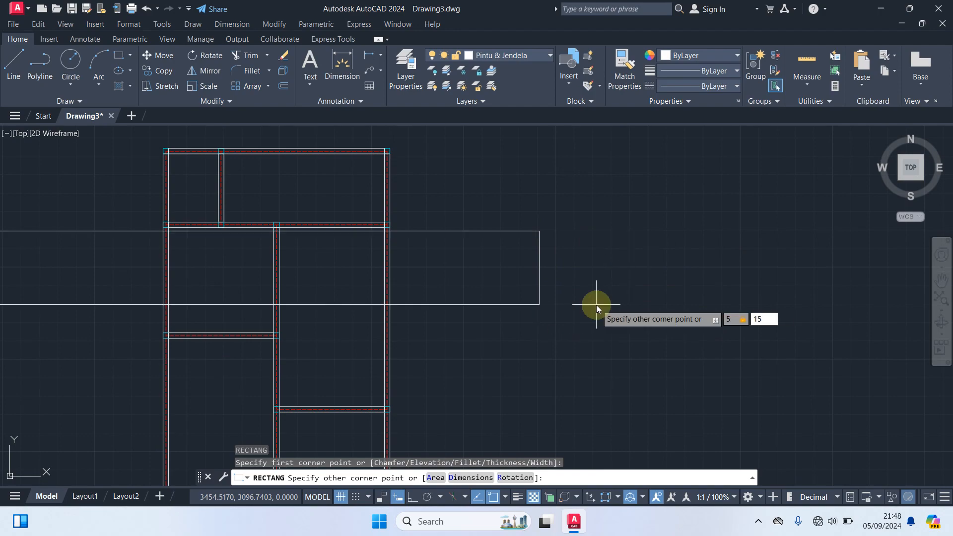
key("Return")
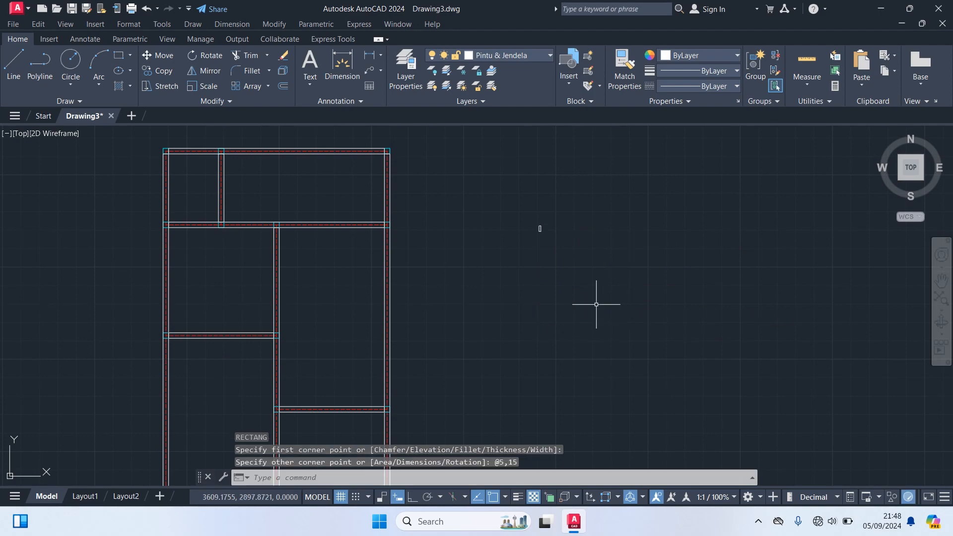
Step: Copy the small rectangle 80 units horizontally to the right, using its upper-right corner as the base point
scroll(519, 226, "up", 4)
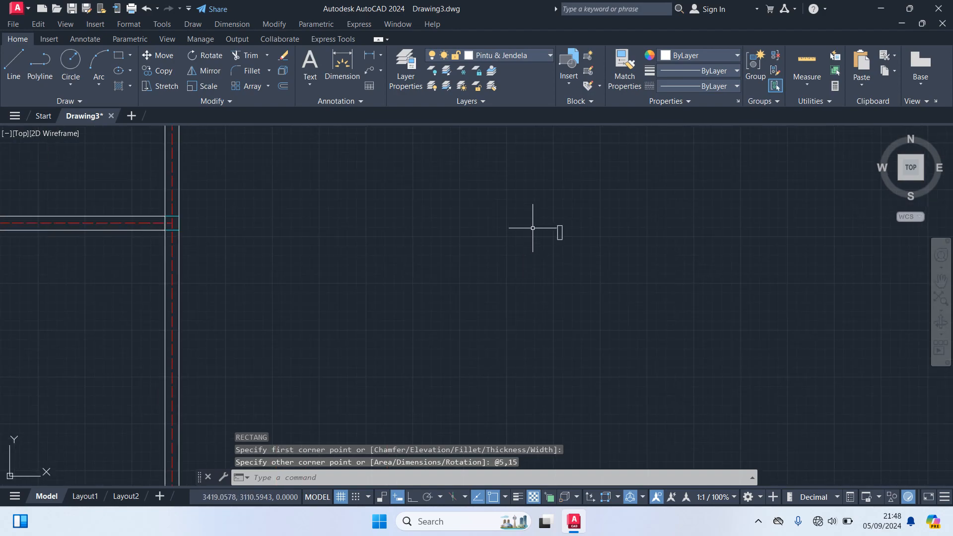
scroll(570, 221, "up", 4)
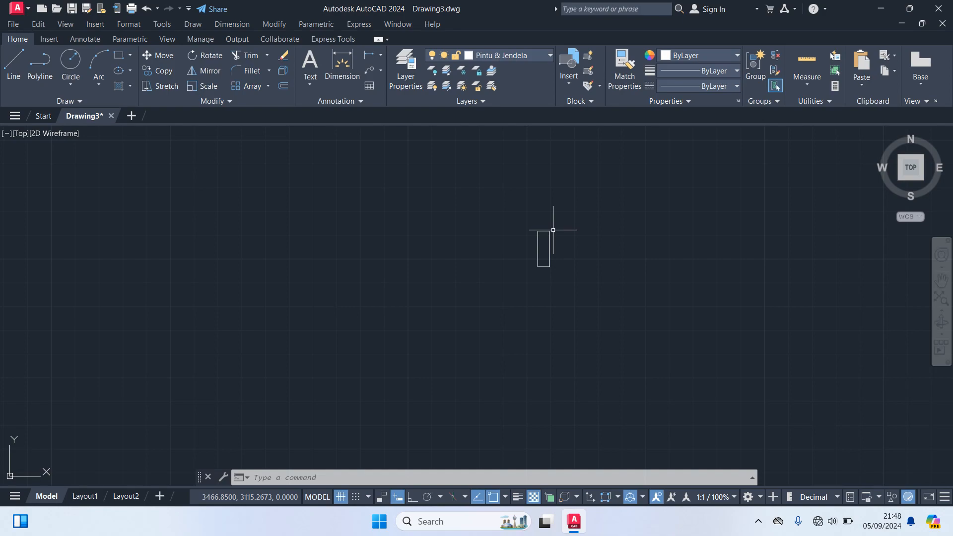
scroll(564, 248, "up", 2)
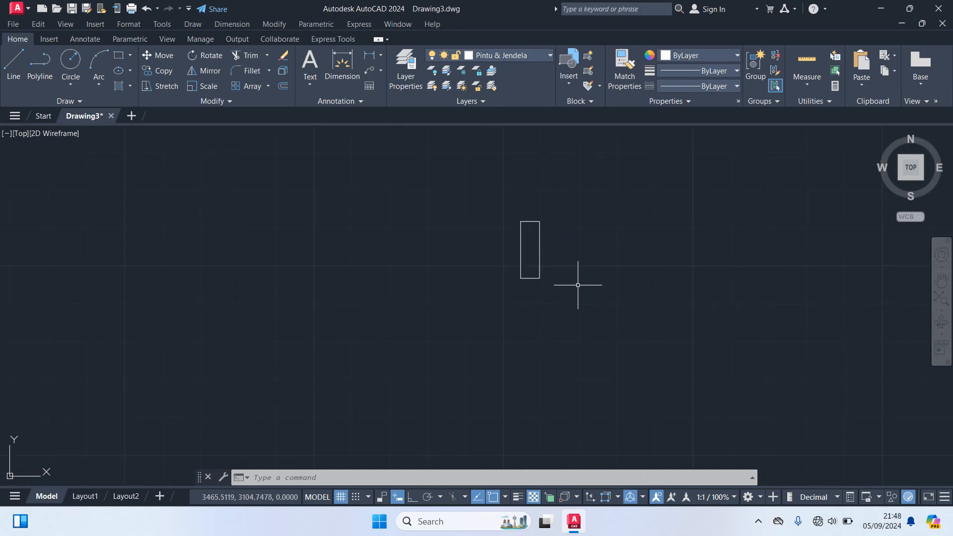
left_click(578, 292)
left_click(475, 197)
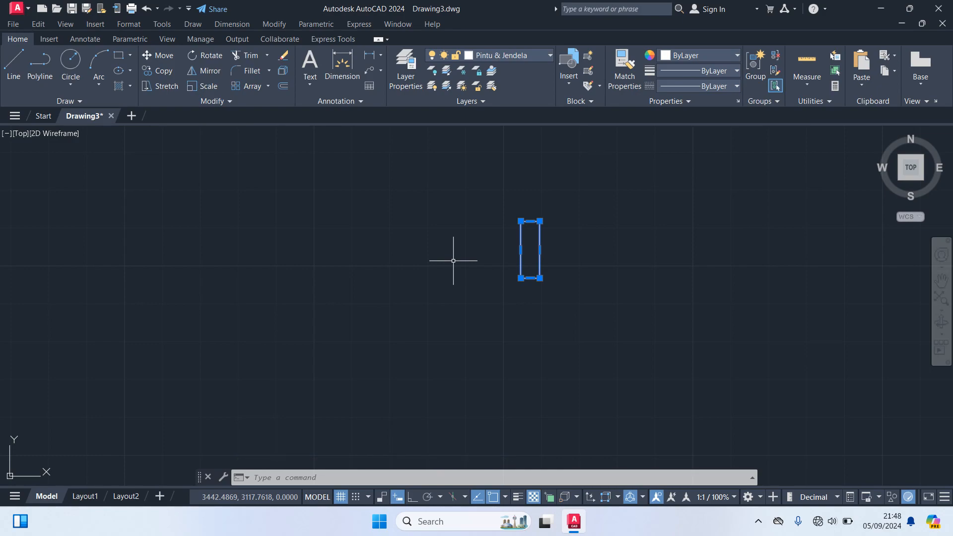
type("co")
key("Return")
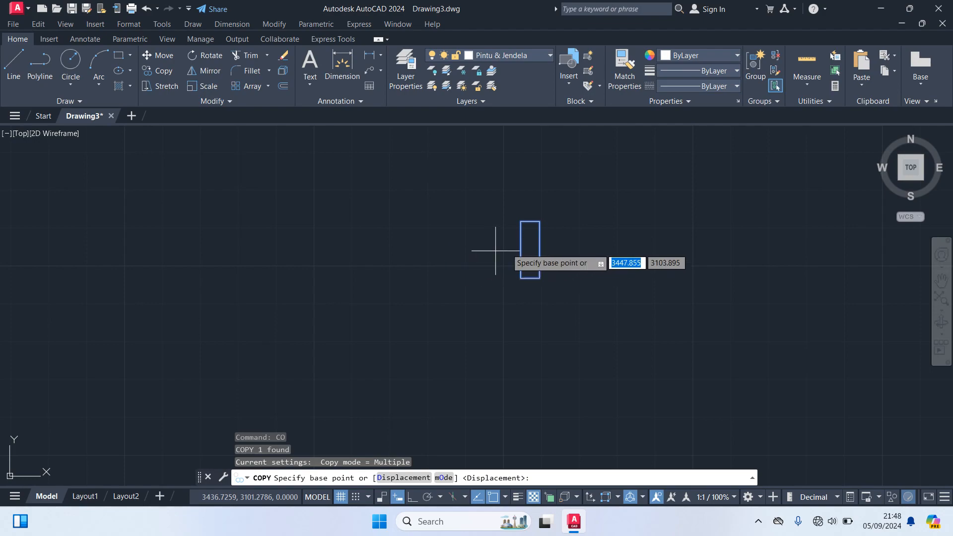
left_click(539, 220)
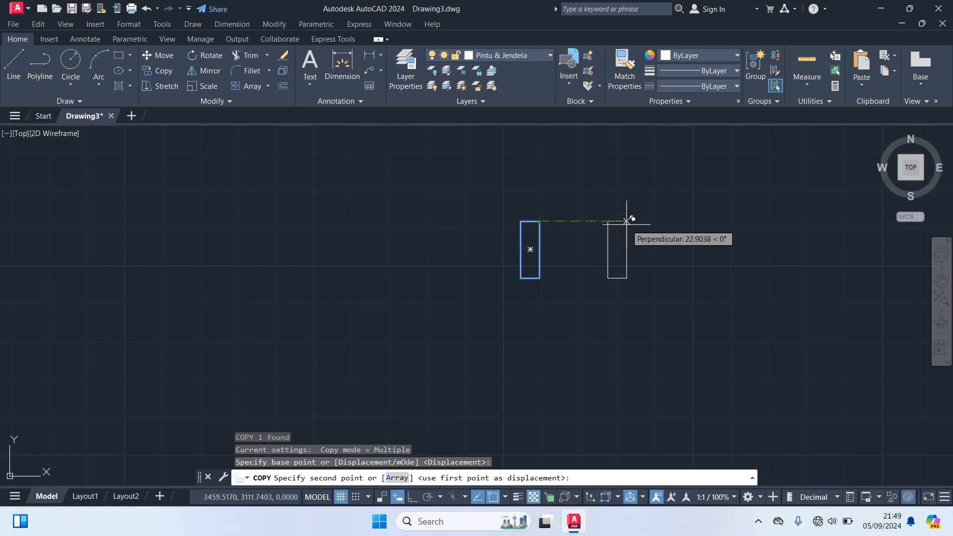
type("80")
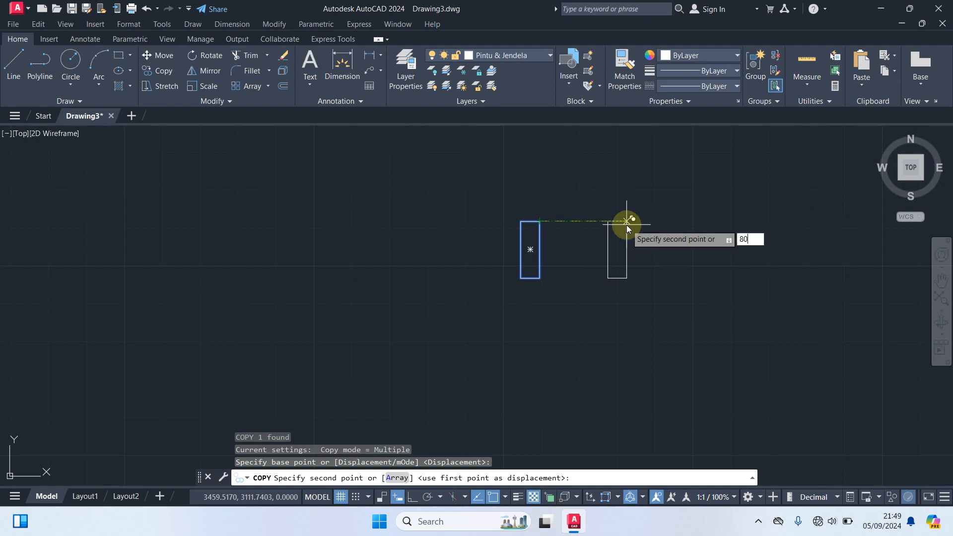
key("Return")
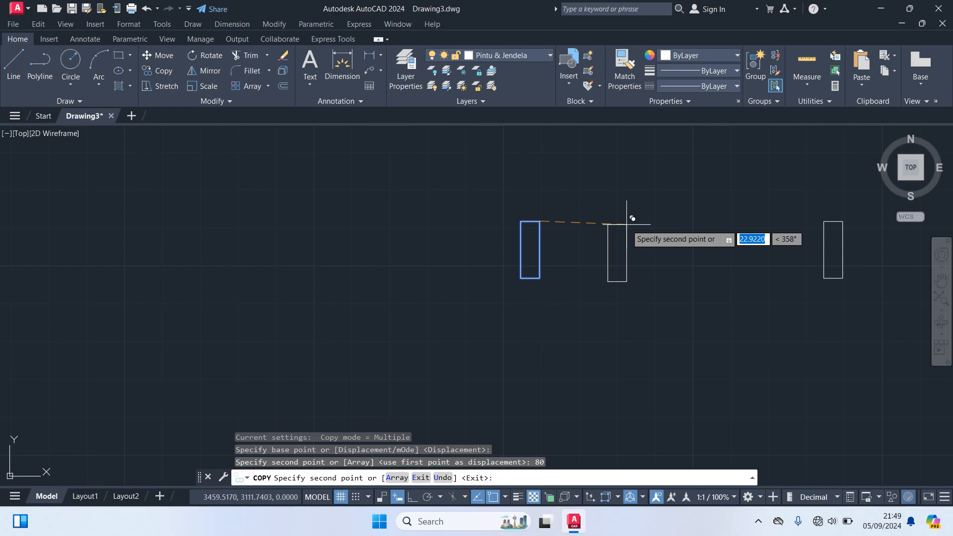
key("Return")
mouse_move(626, 224)
middle_mouse_down()
mouse_move(466, 232)
mouse_move(388, 248)
middle_mouse_up()
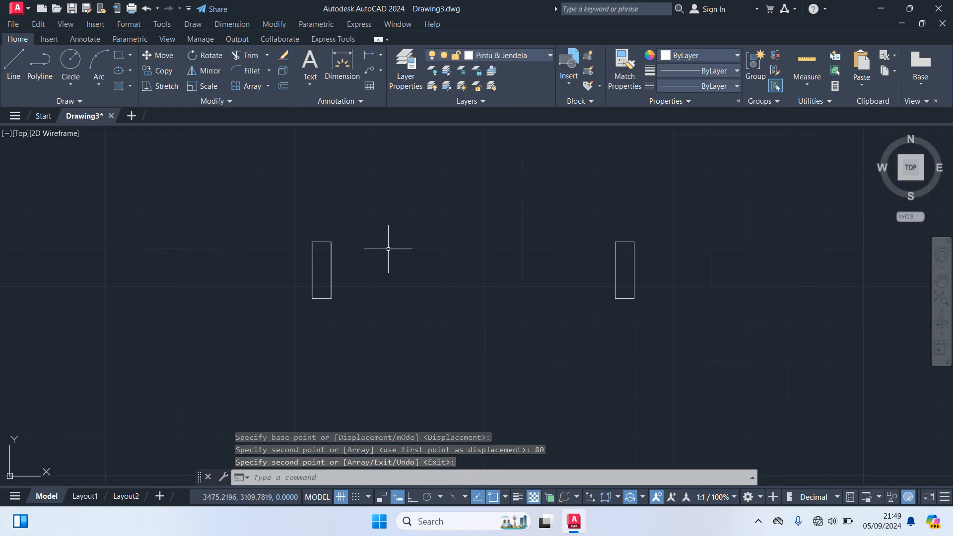
type("DIm")
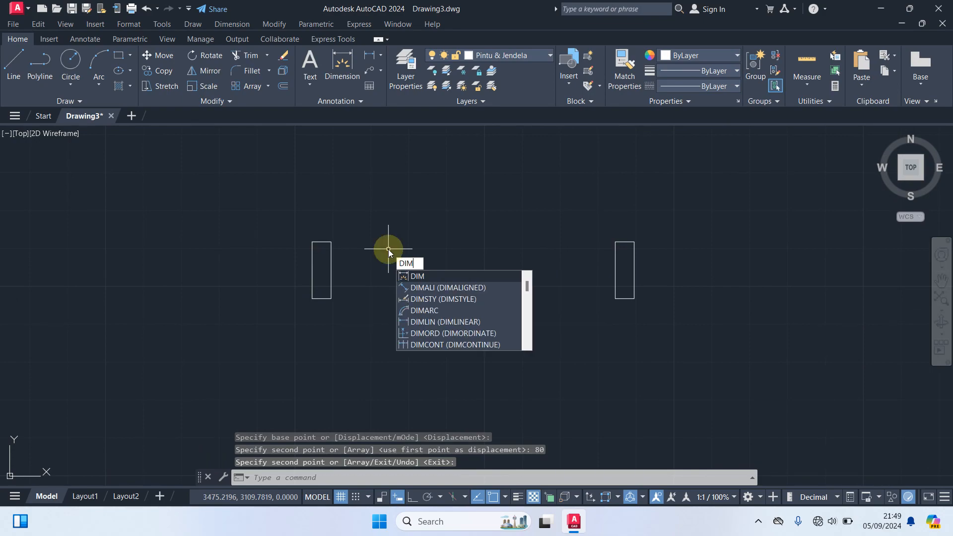
key("Return")
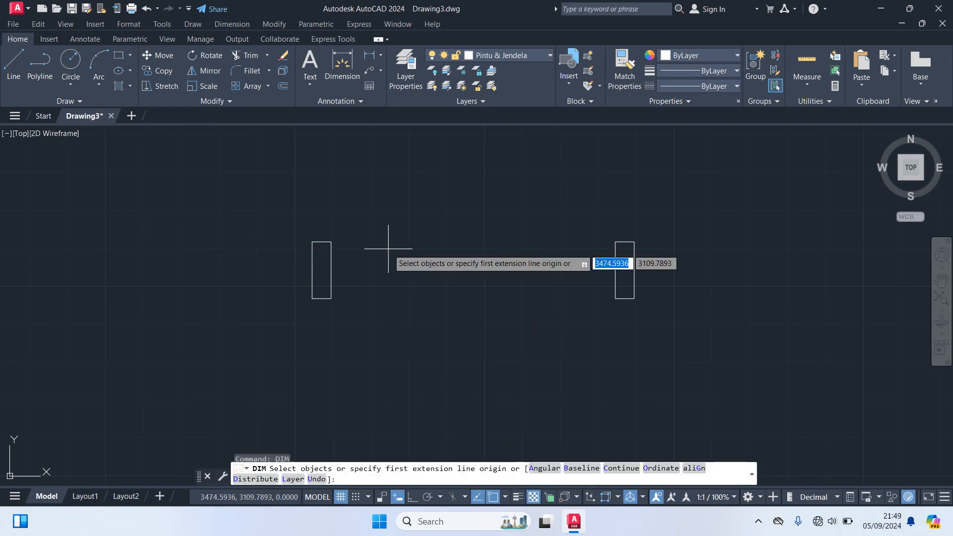
left_click(332, 242)
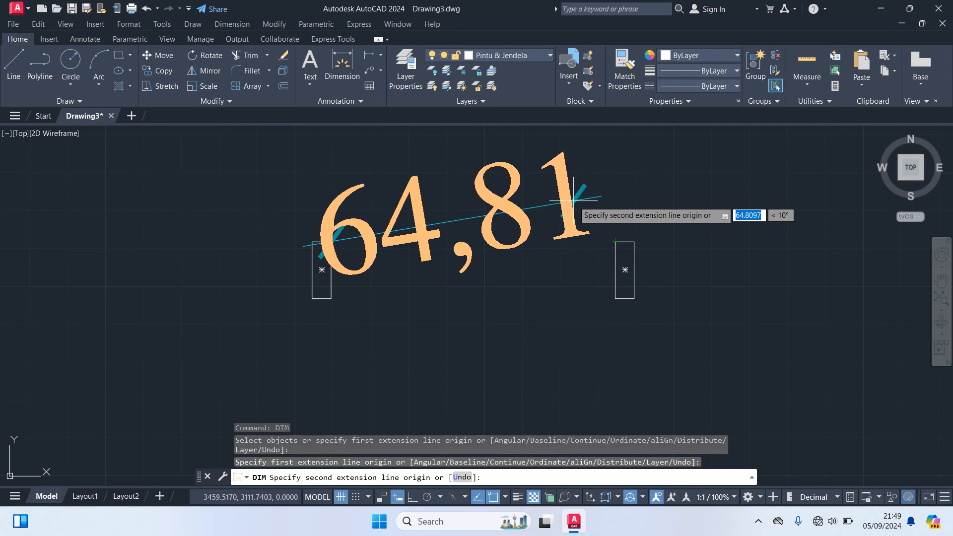
key("Escape")
Step: Move the copied rectangle 5 units farther to the right
left_click(676, 336)
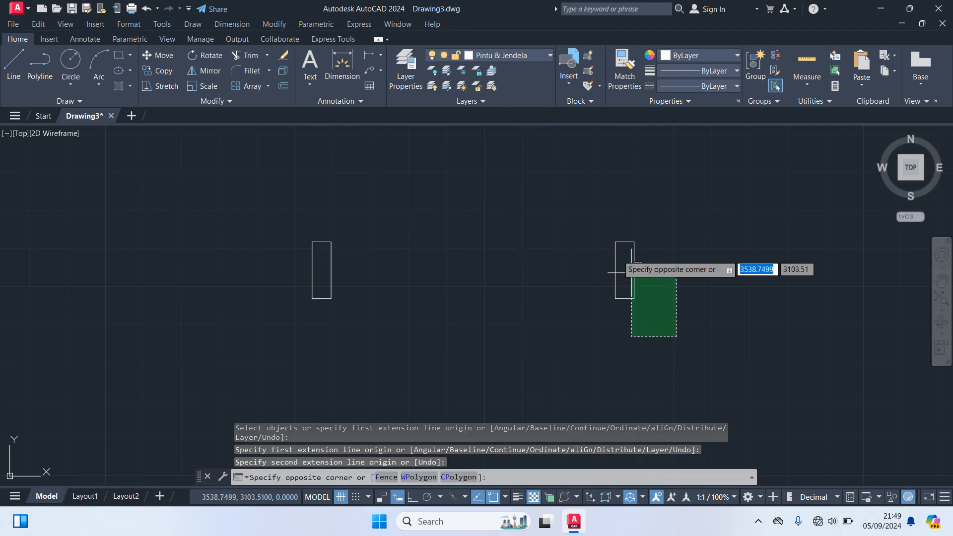
left_click(631, 263)
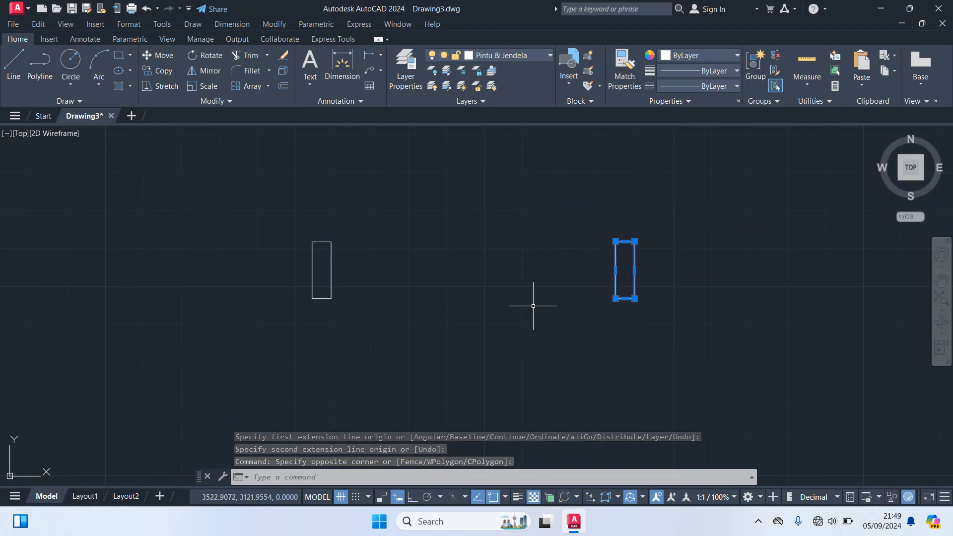
type("M")
key("Return")
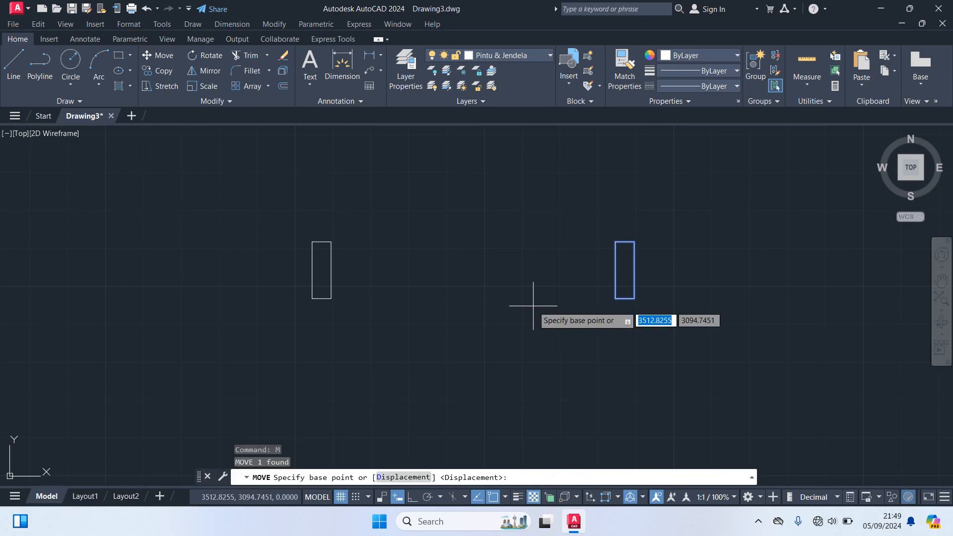
left_click(621, 242)
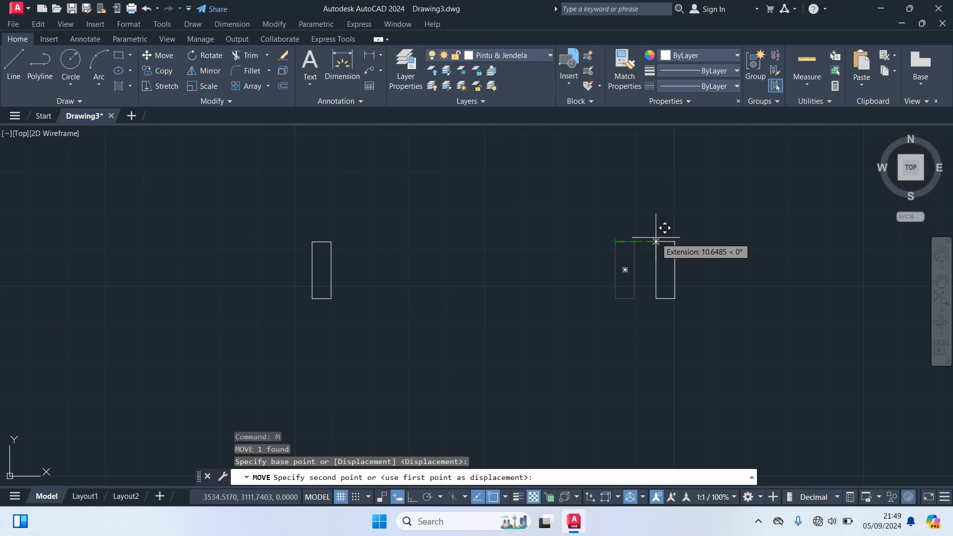
type("5")
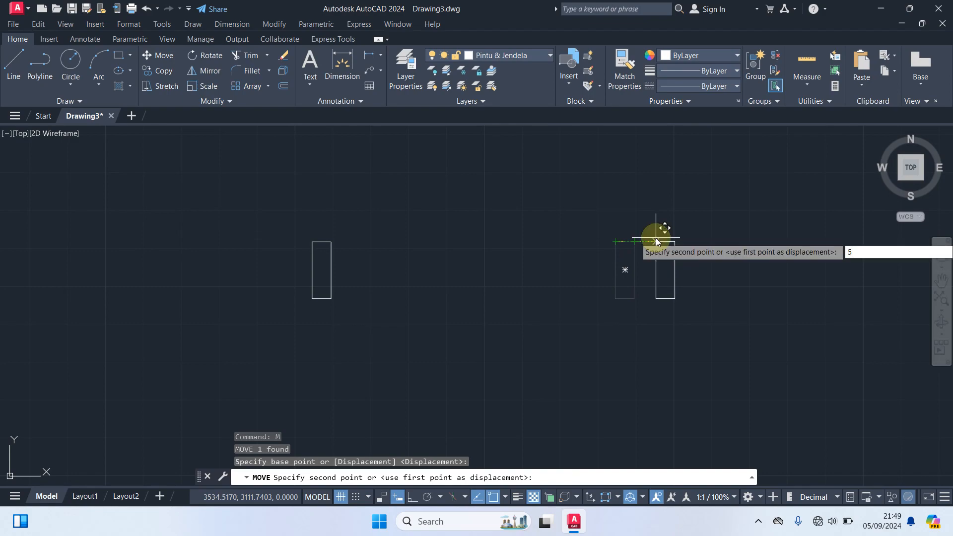
key("Return")
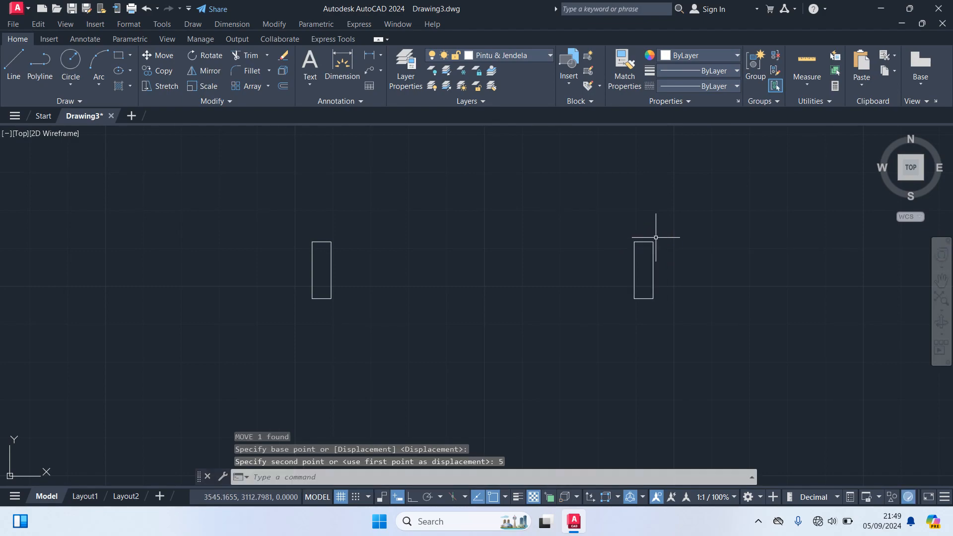
Step: Check the clear gap between the facing upper corners of the two rectangles with a temporary dimension
type("dim")
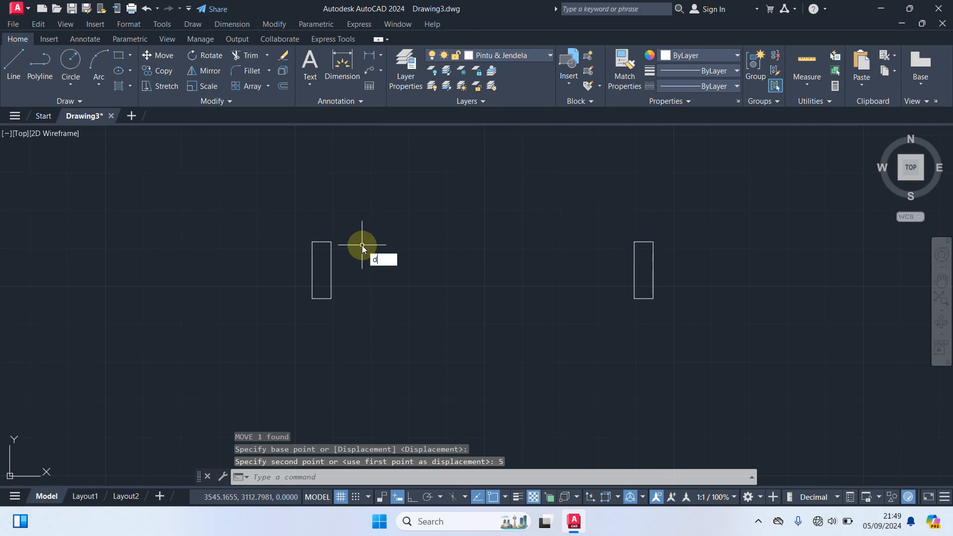
key("Return")
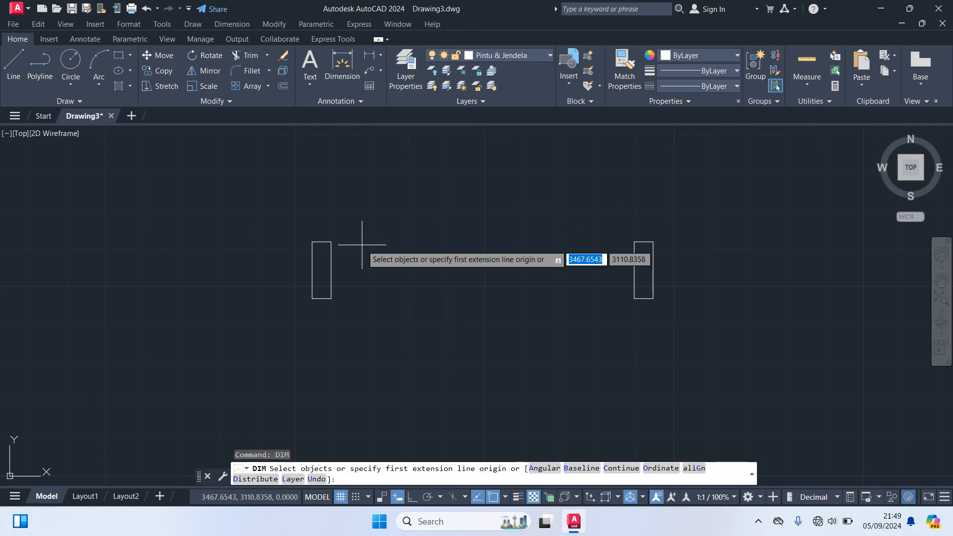
key("Return")
left_click(331, 241)
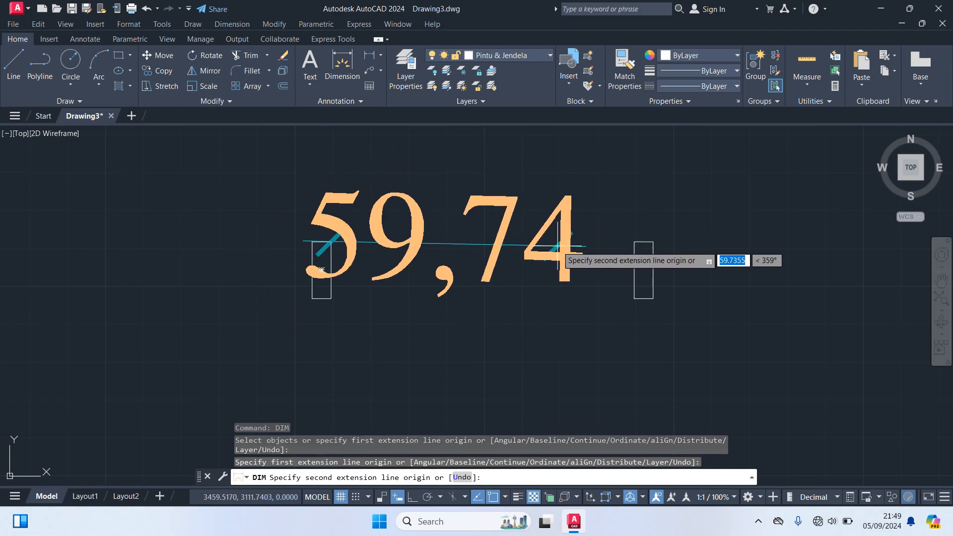
left_click(634, 242)
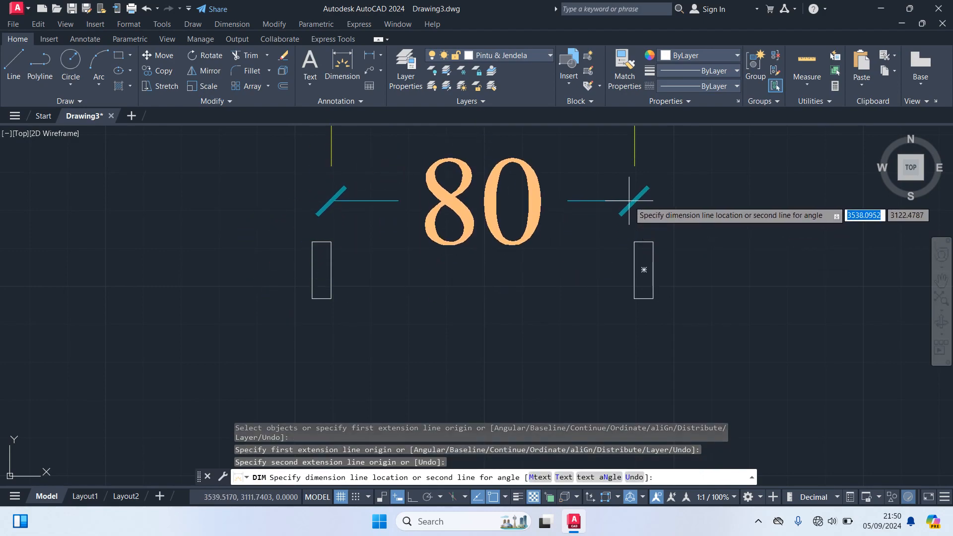
key("Escape")
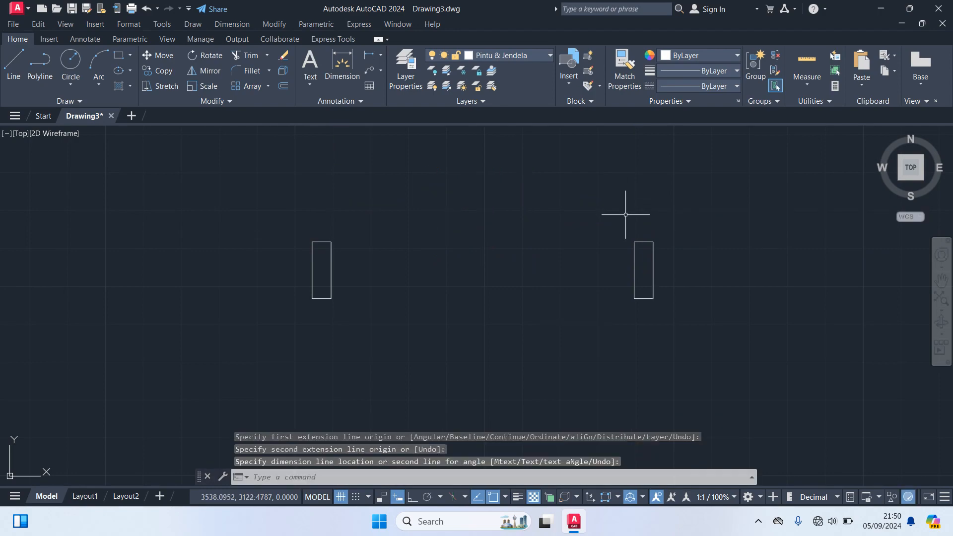
Step: Draw a narrow rectangle 3 wide and 80 high above the gap between the two small rectangles
middle_click_drag(534, 220, 523, 345)
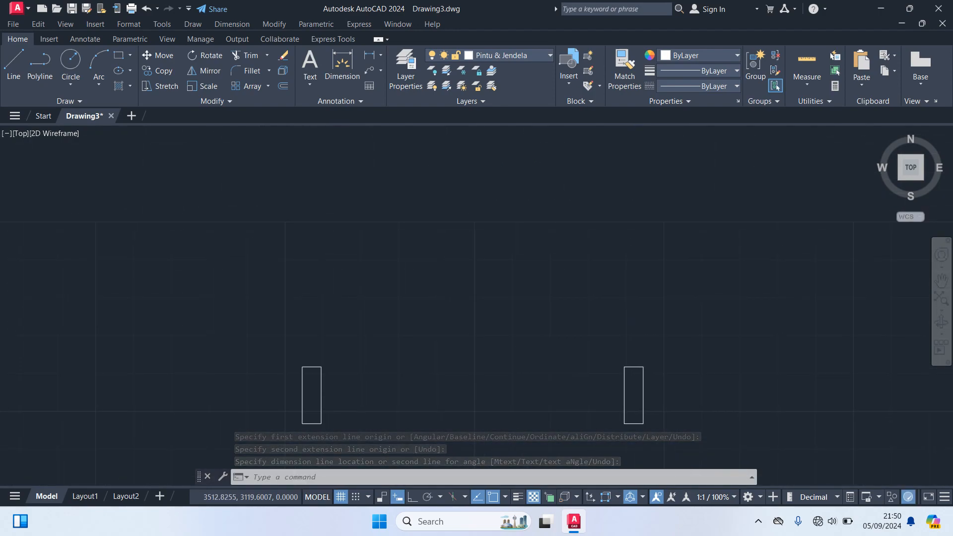
type("rec")
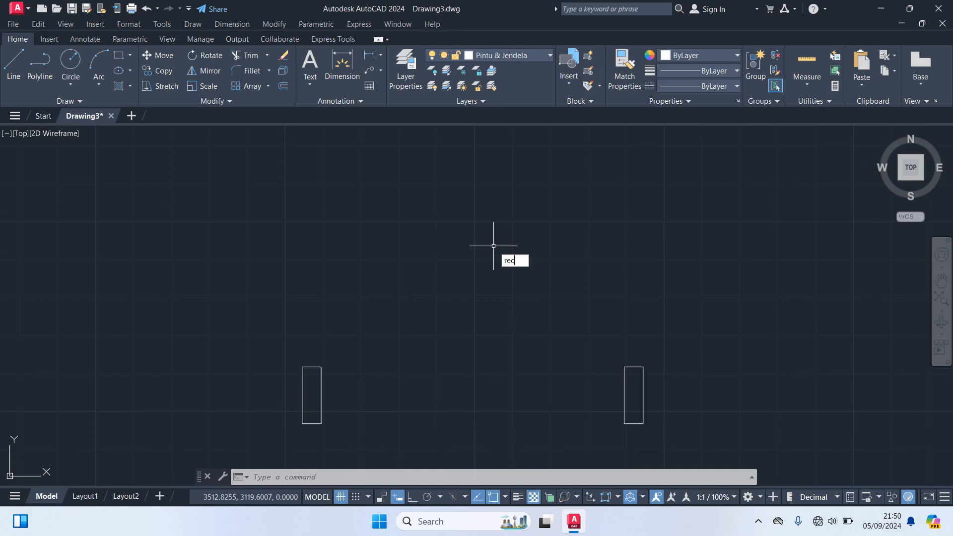
key("Return")
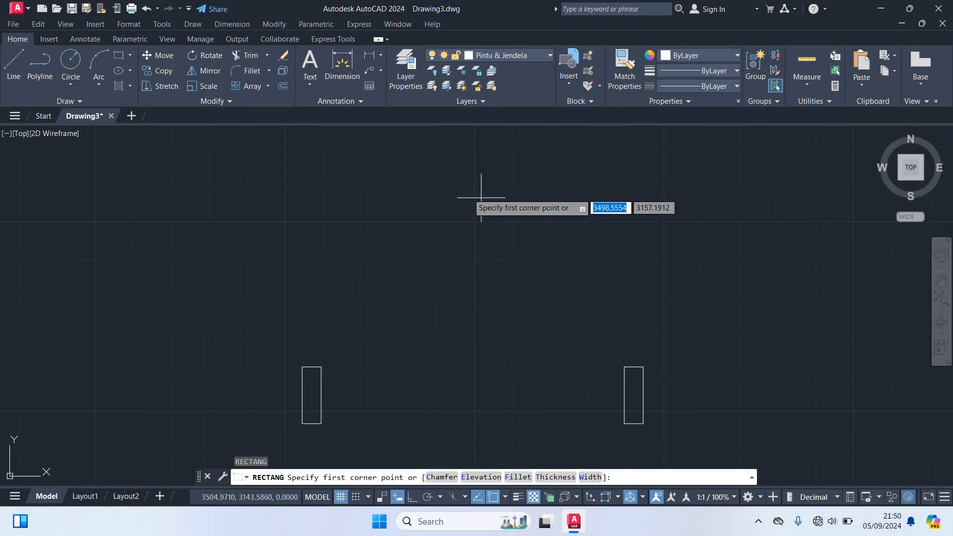
left_click(428, 170)
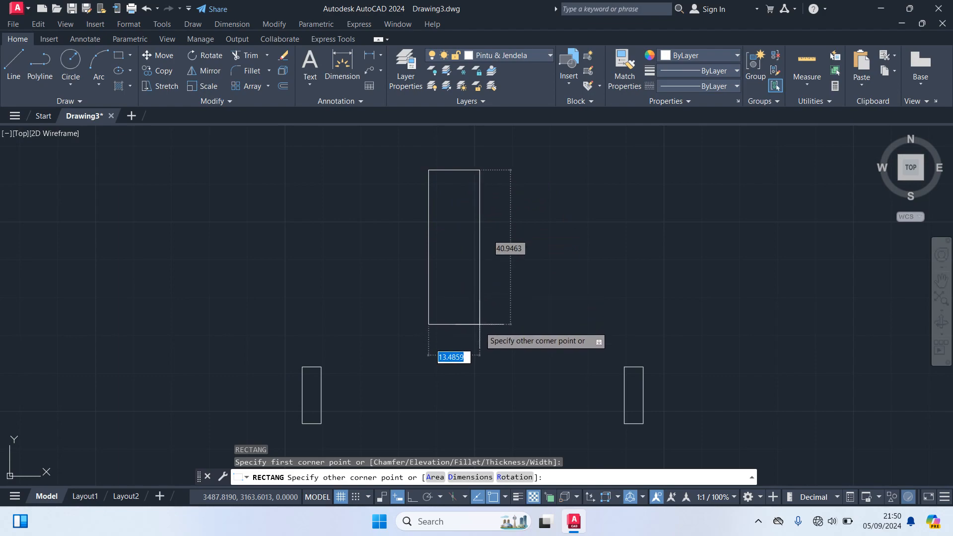
type("3")
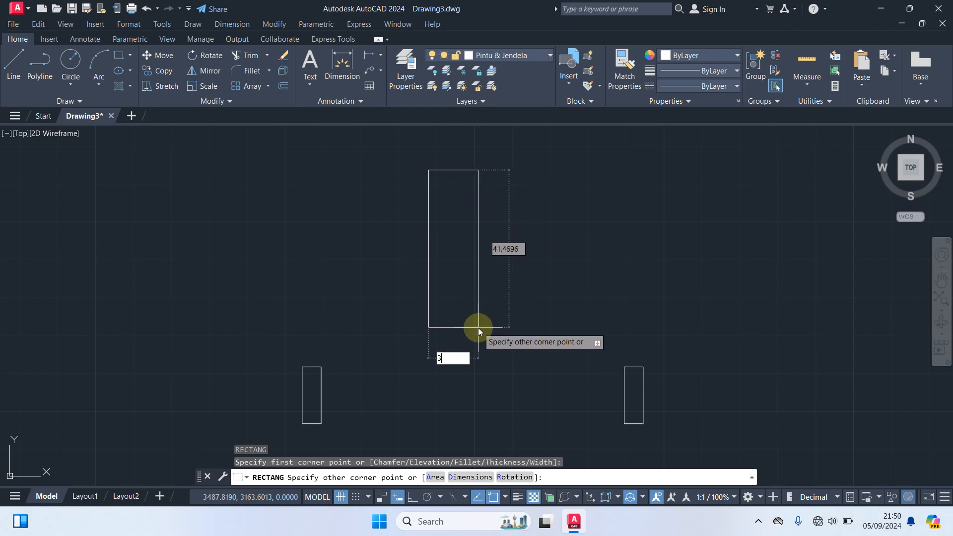
key("Tab")
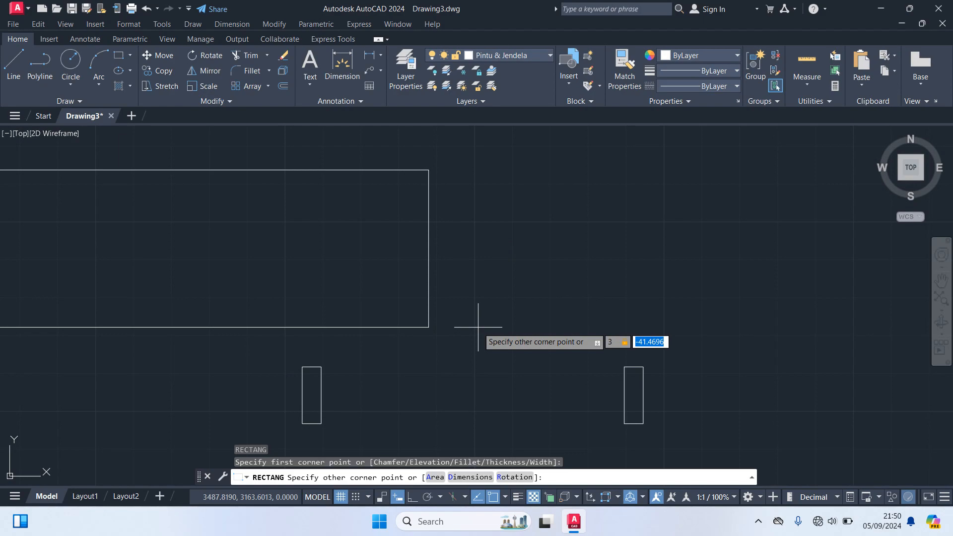
type("80")
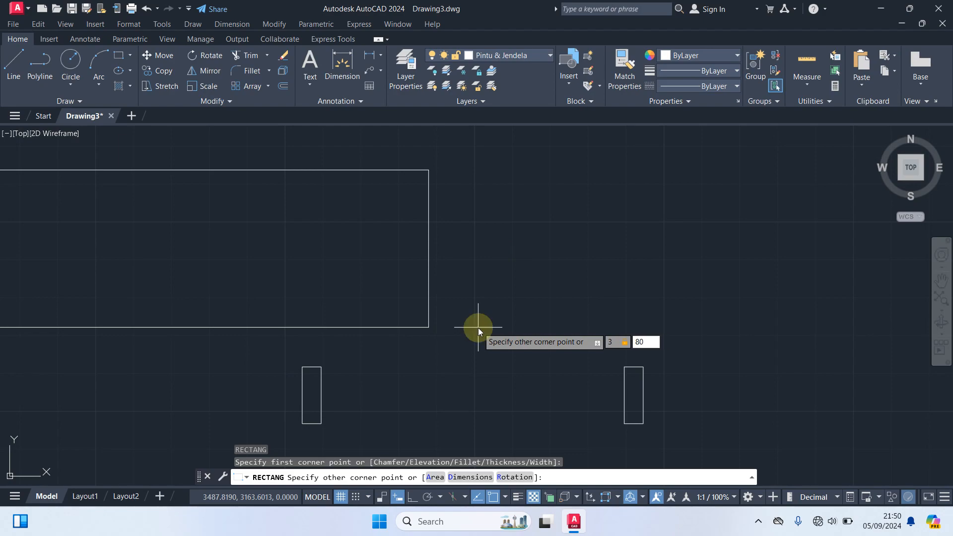
key("Return")
scroll(476, 326, "down", 2)
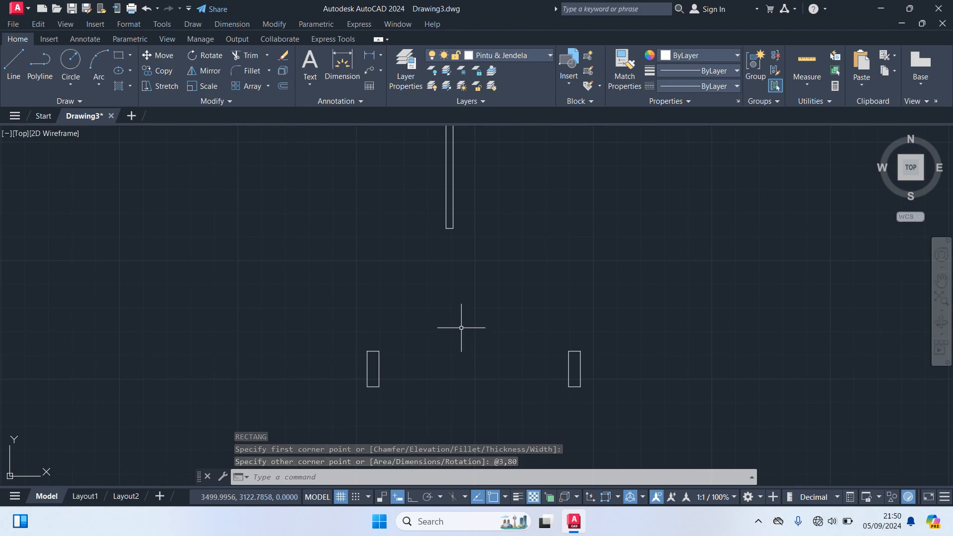
Step: Move the narrow 3 by 80 rectangle so its lower-right corner meets the upper-left corner of the right jamb
scroll(447, 259, "down", 2)
middle_click_drag(442, 259, 433, 287)
left_click(464, 290)
left_click(392, 237)
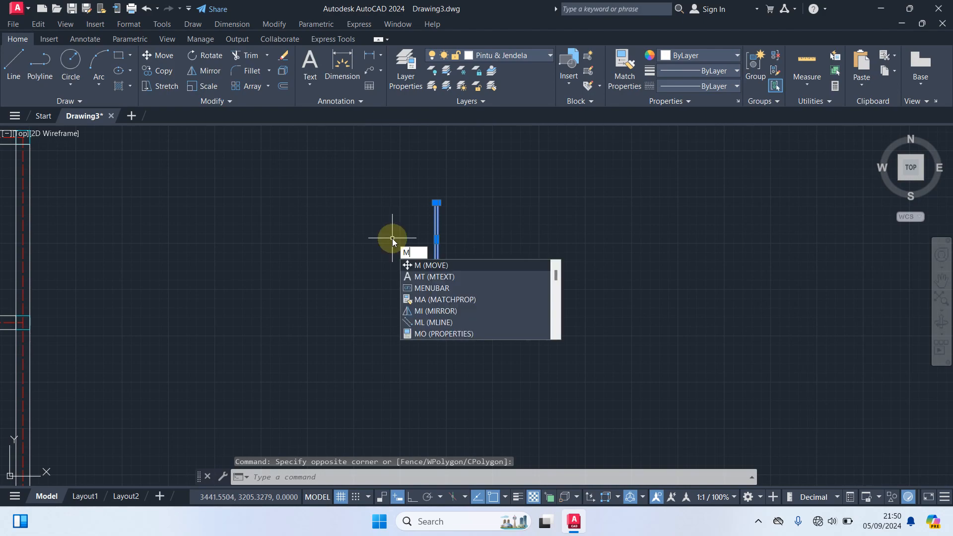
key("Return")
scroll(438, 294, "up", 3)
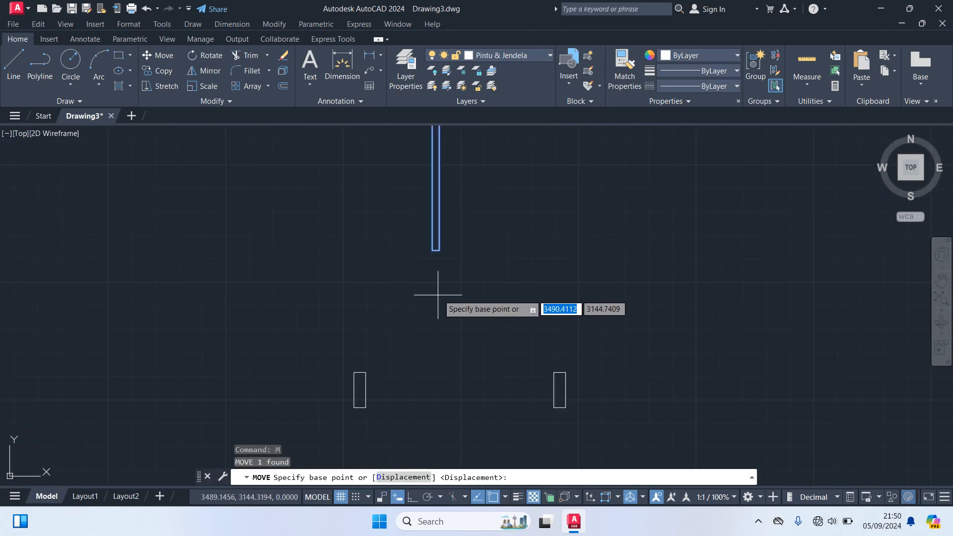
left_click(436, 251)
scroll(485, 357, "up", 4)
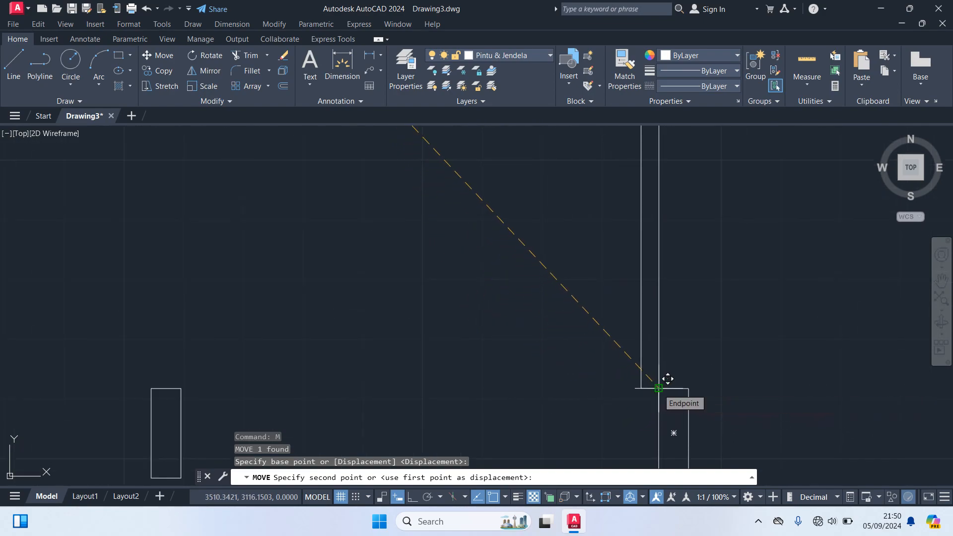
left_click(666, 378)
scroll(540, 317, "down", 4)
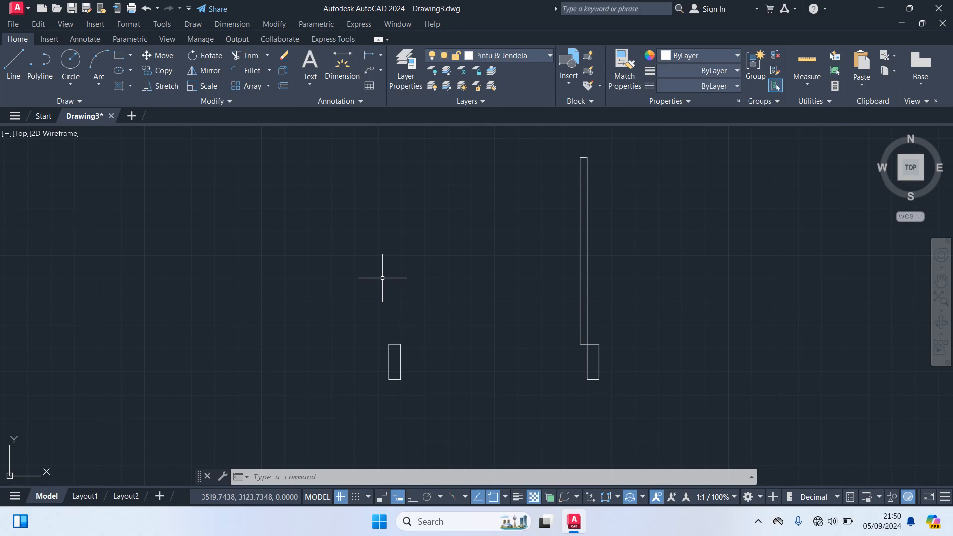
scroll(339, 239, "down", 2)
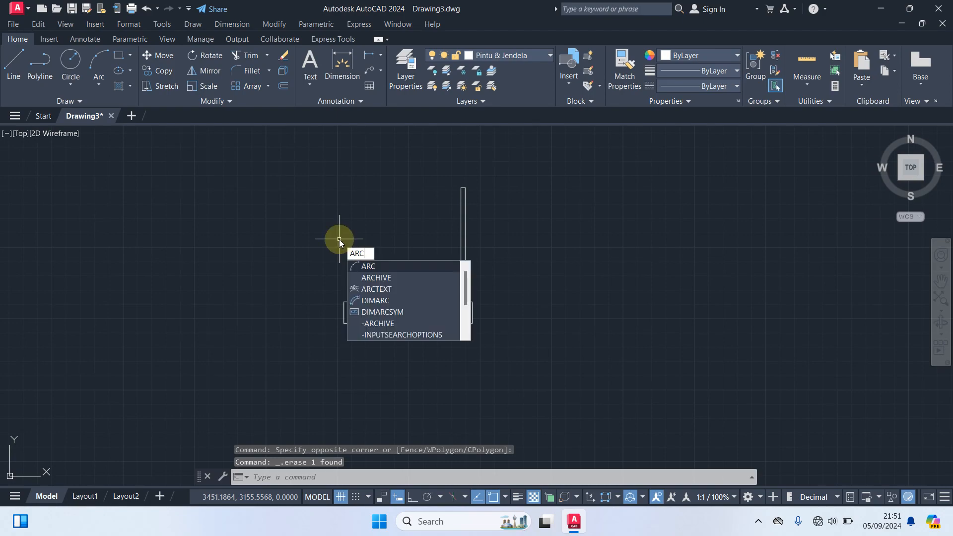
key("Return")
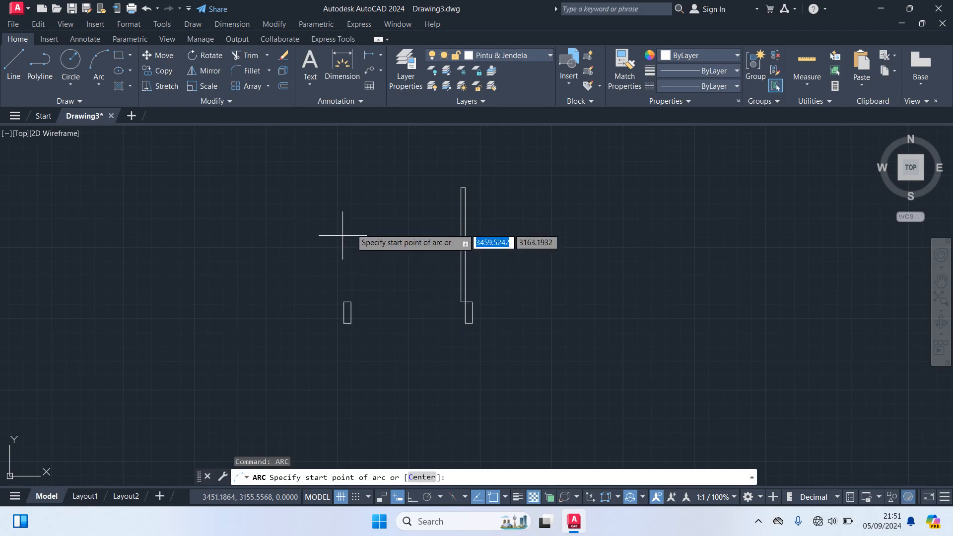
scroll(384, 220, "up", 2)
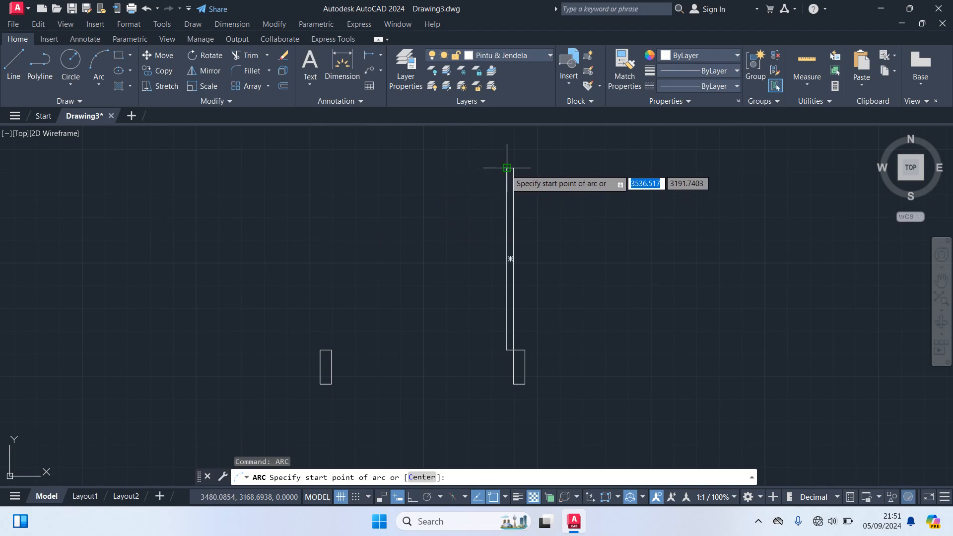
left_click(507, 168)
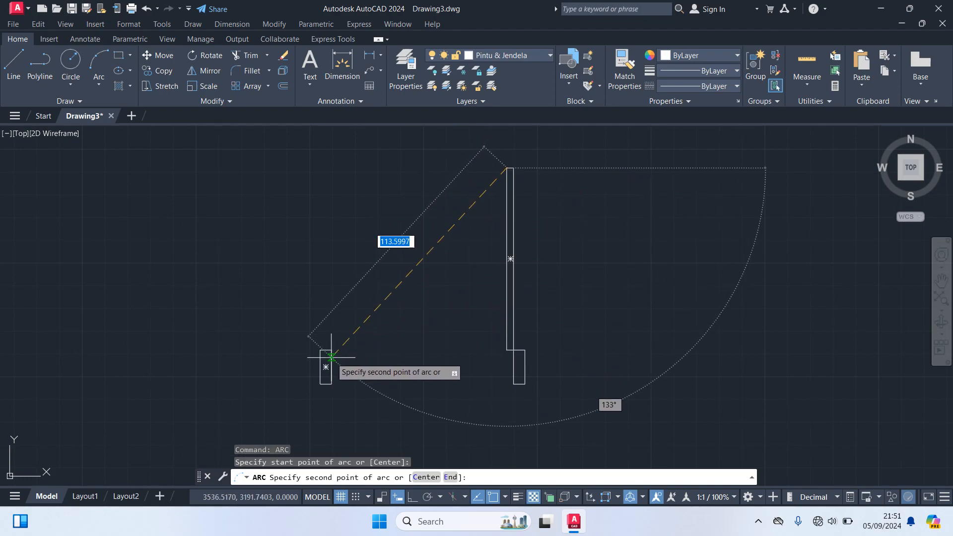
left_click(332, 384)
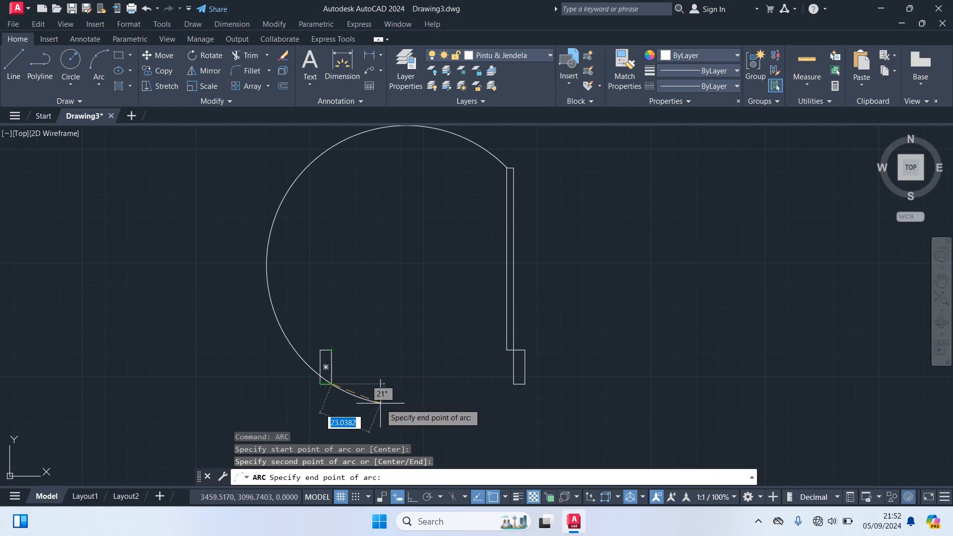
key("Escape")
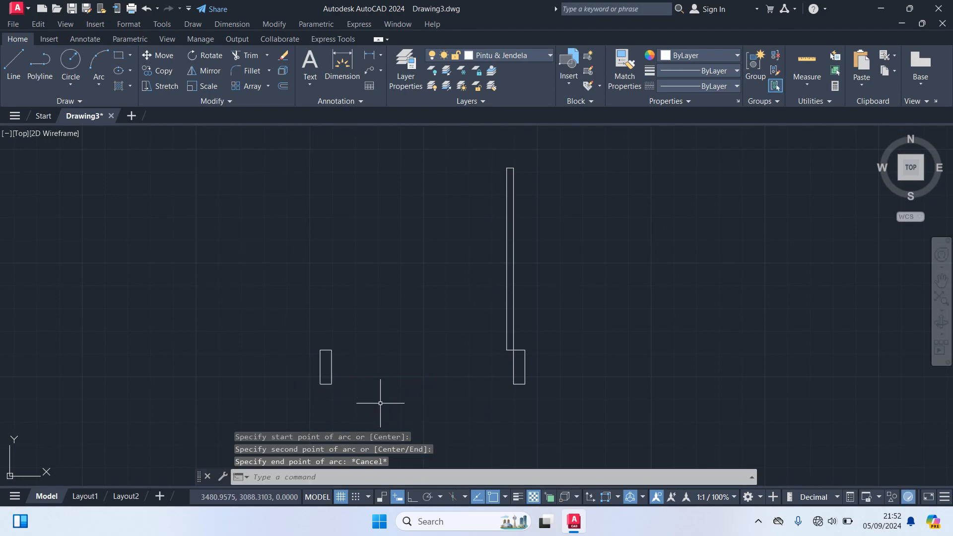
type("ar")
key("Return")
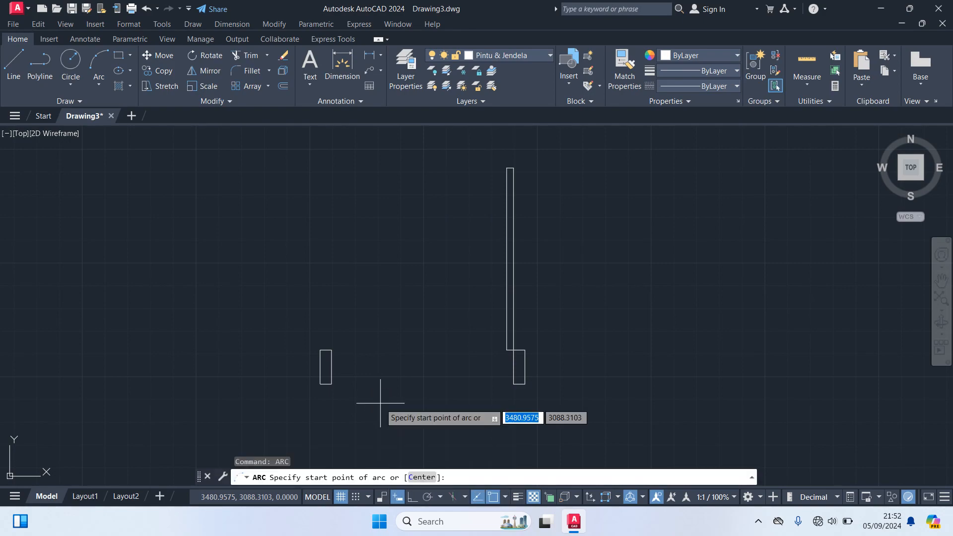
left_click(507, 168)
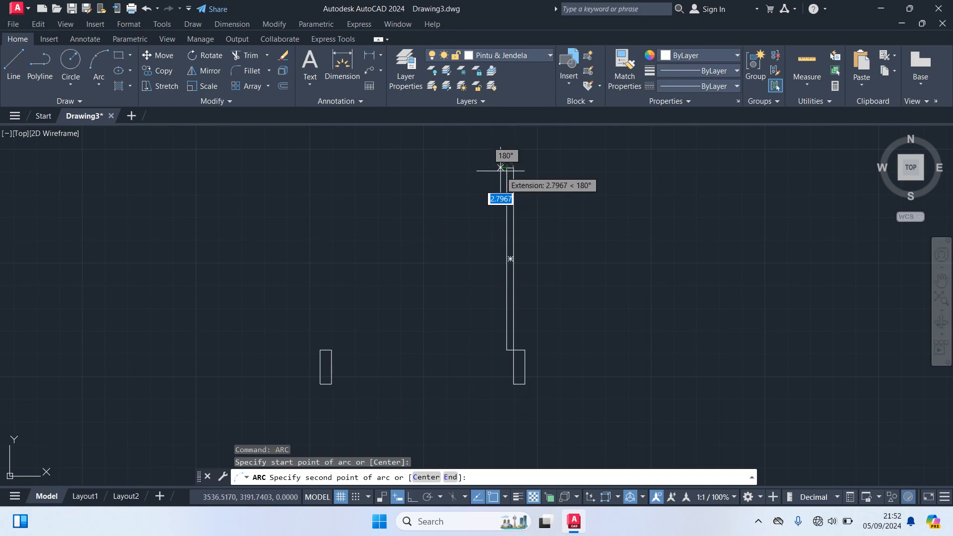
left_click(320, 384)
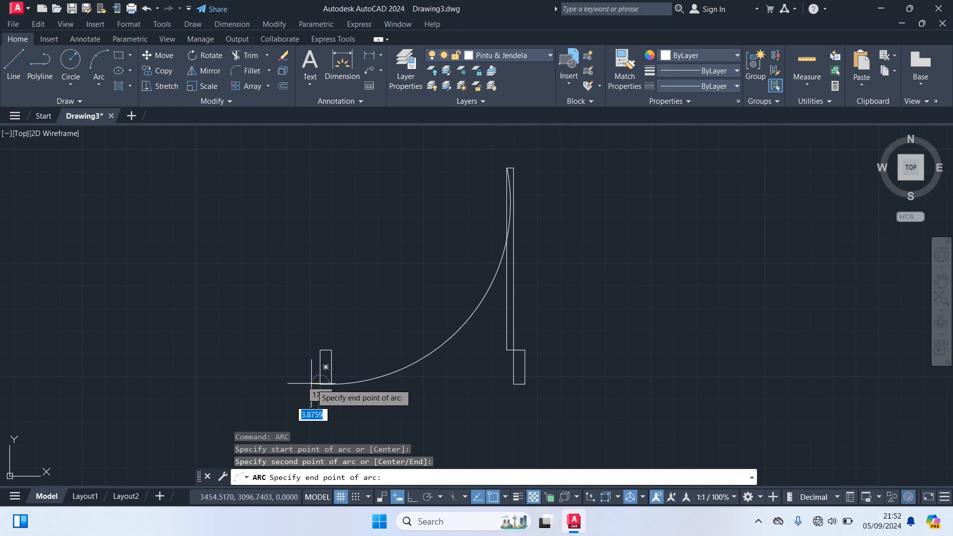
key("Escape")
type("arx")
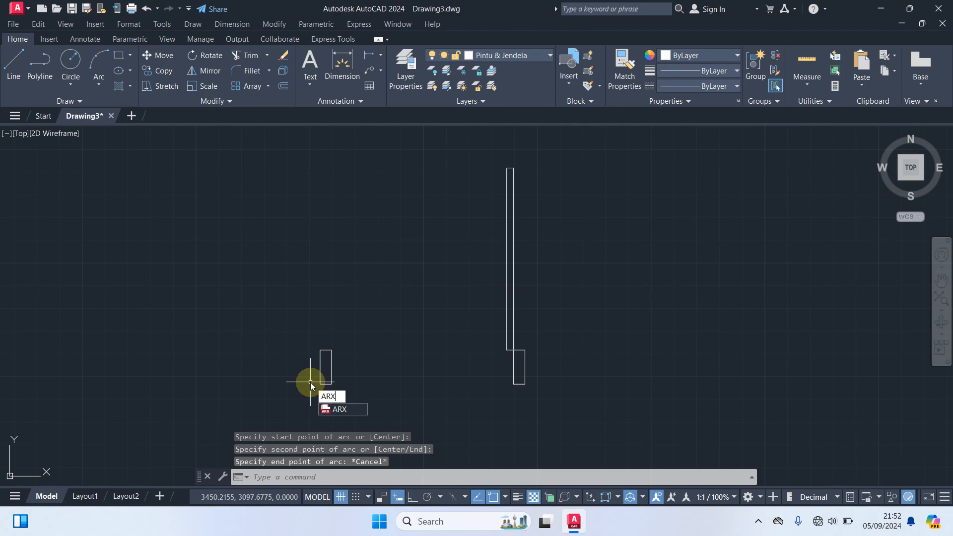
key("BackSpace")
type("c")
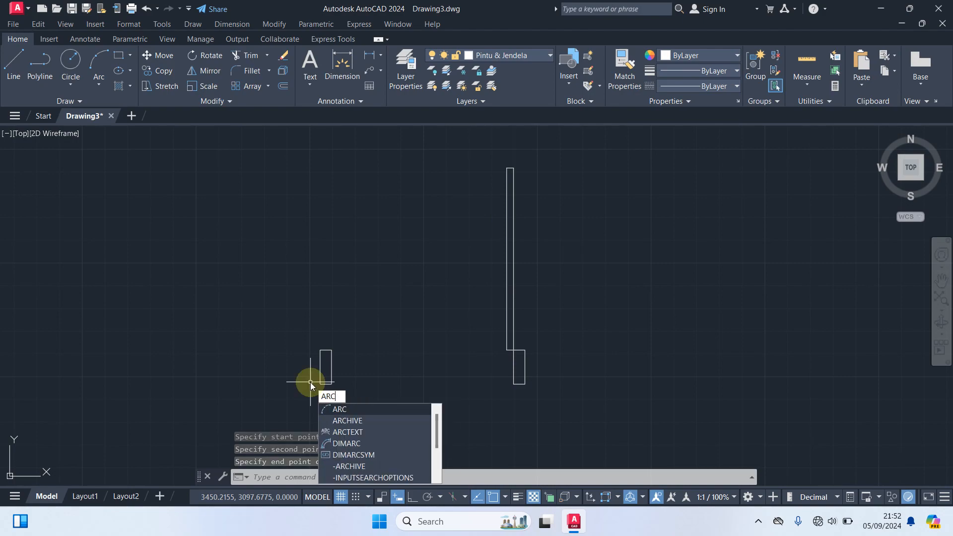
key("Return")
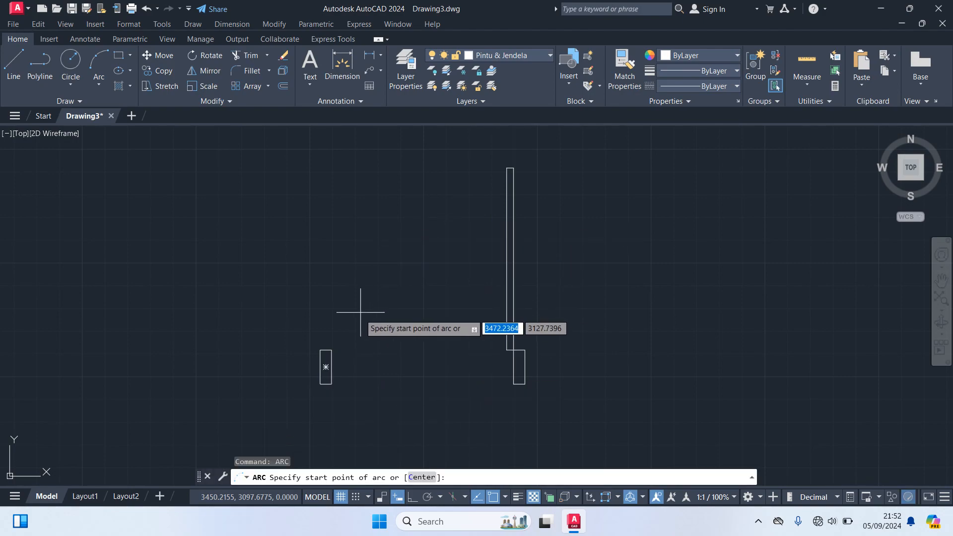
left_click(507, 169)
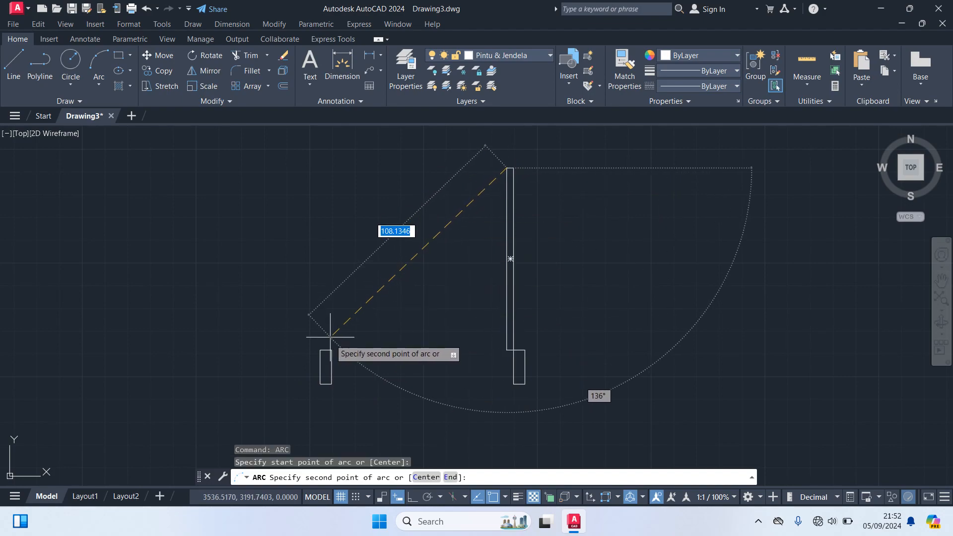
left_click(326, 366)
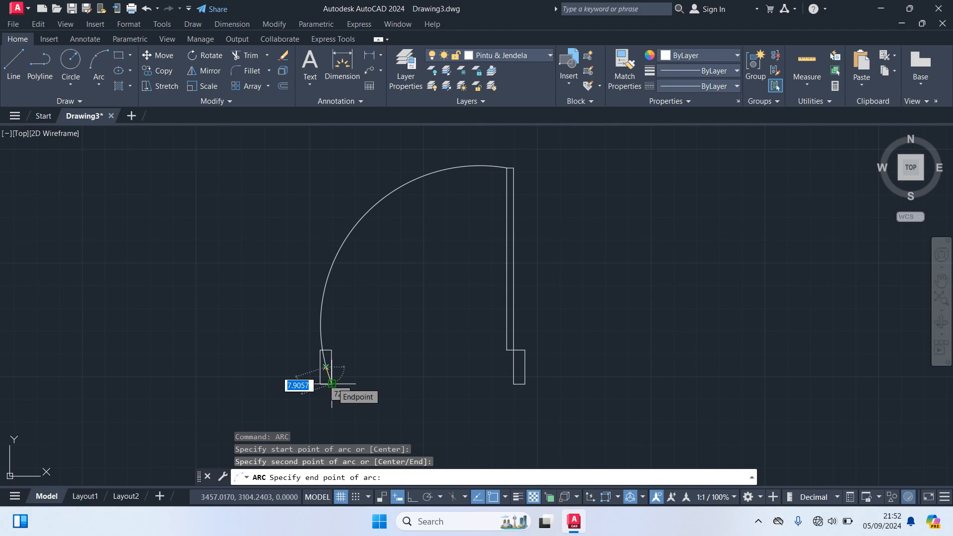
key("Escape")
type("ar")
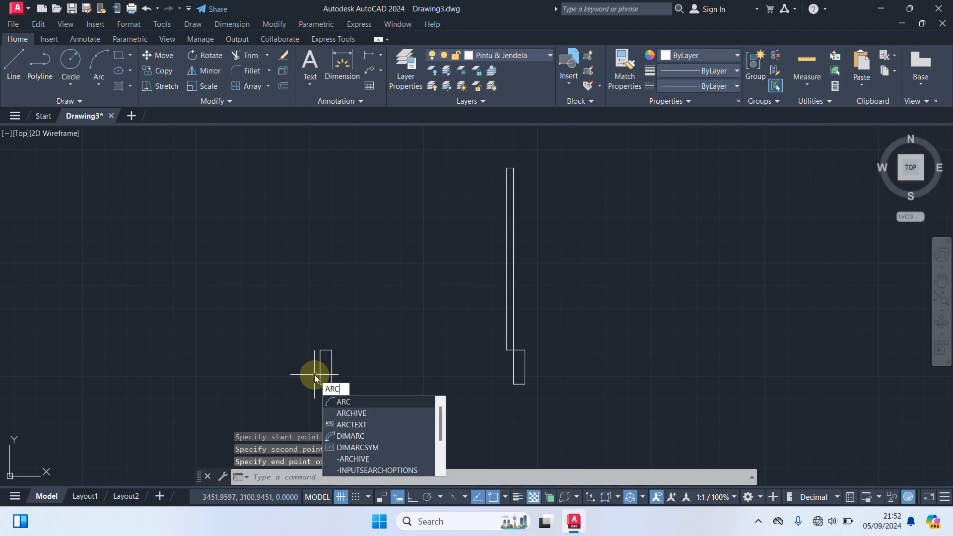
key("Return")
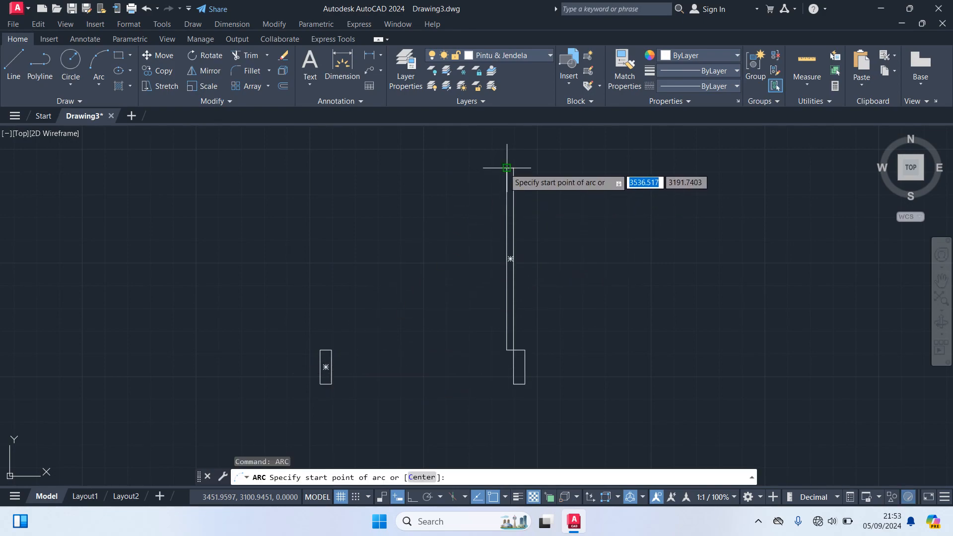
left_click(508, 168)
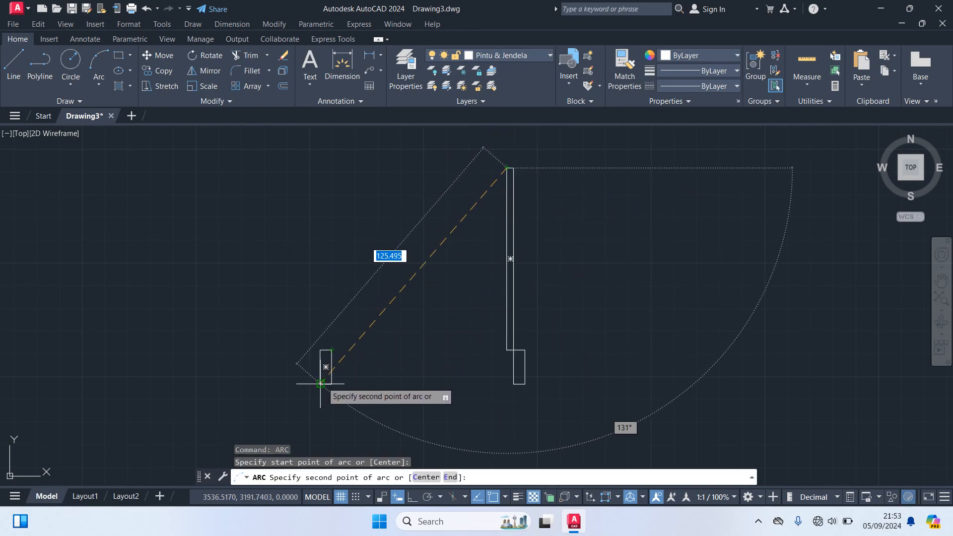
left_click(336, 395)
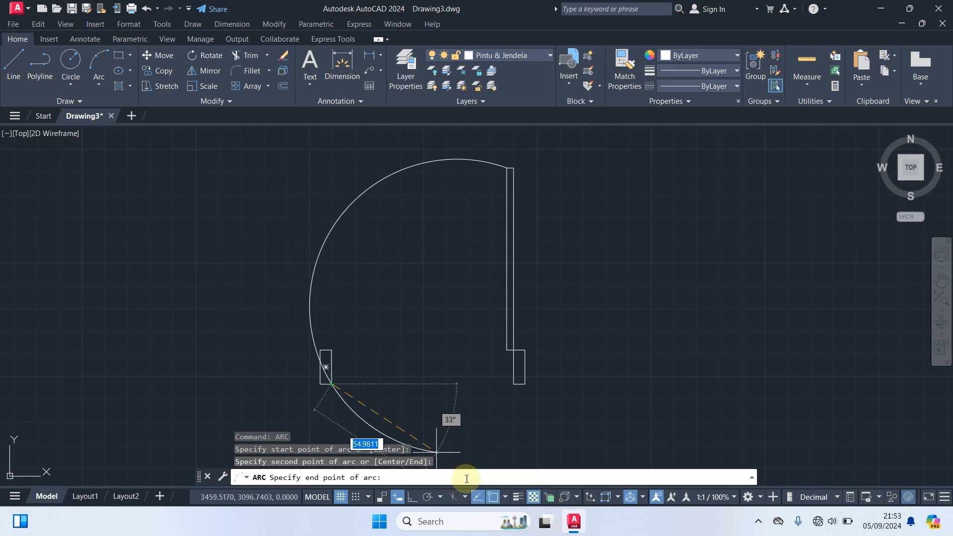
key("Escape")
Step: Draw a three-point arc from the leaf's upper-left corner through the left jamb's upper-right corner to that jamb's lower-right corner
type("ar")
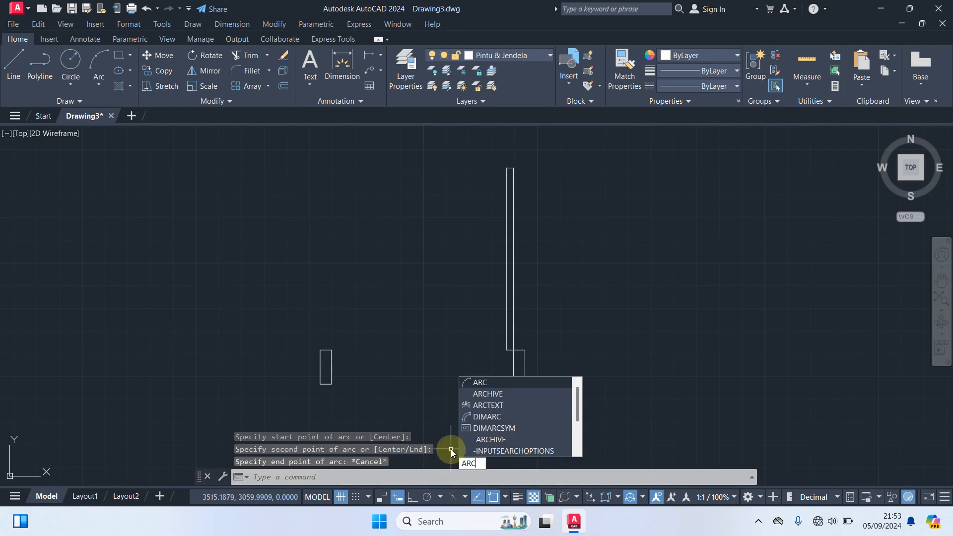
key("Return")
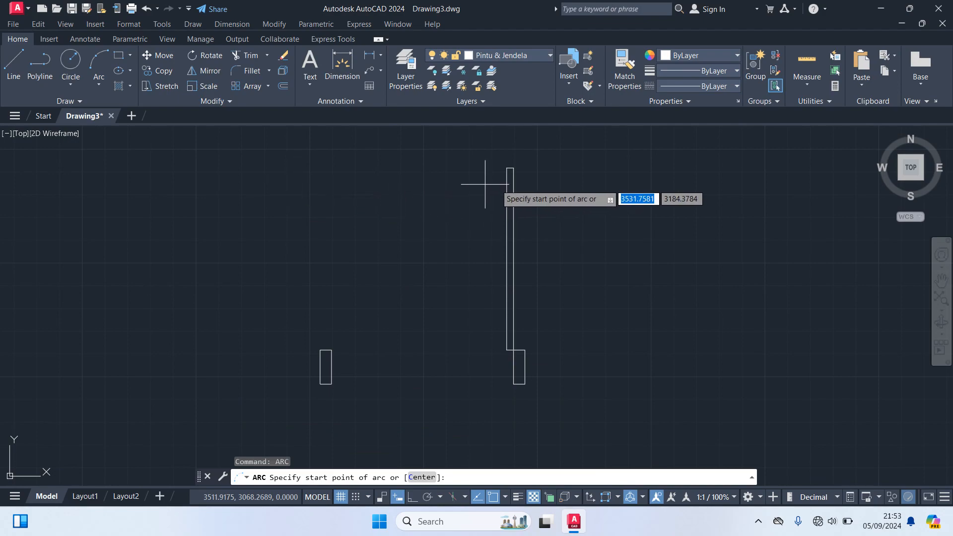
left_click(507, 168)
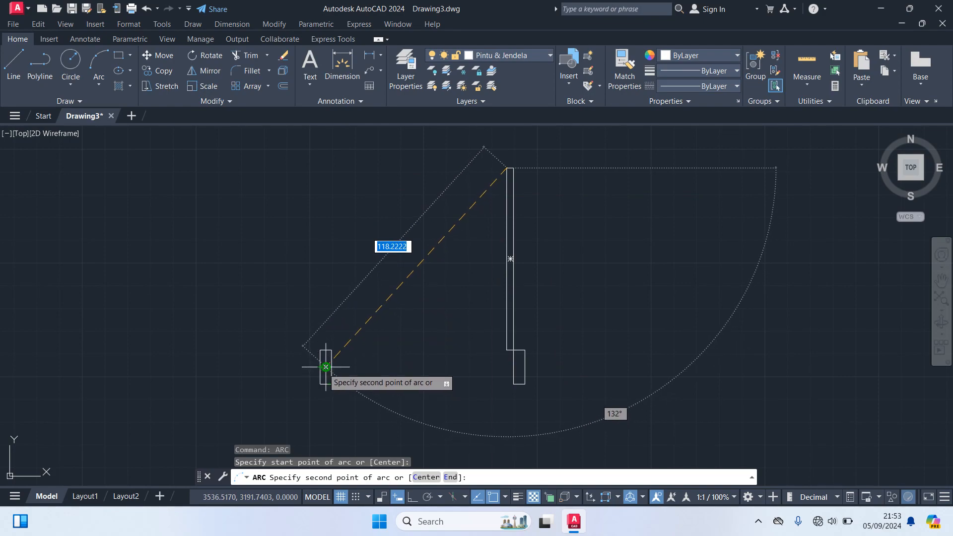
left_click(331, 350)
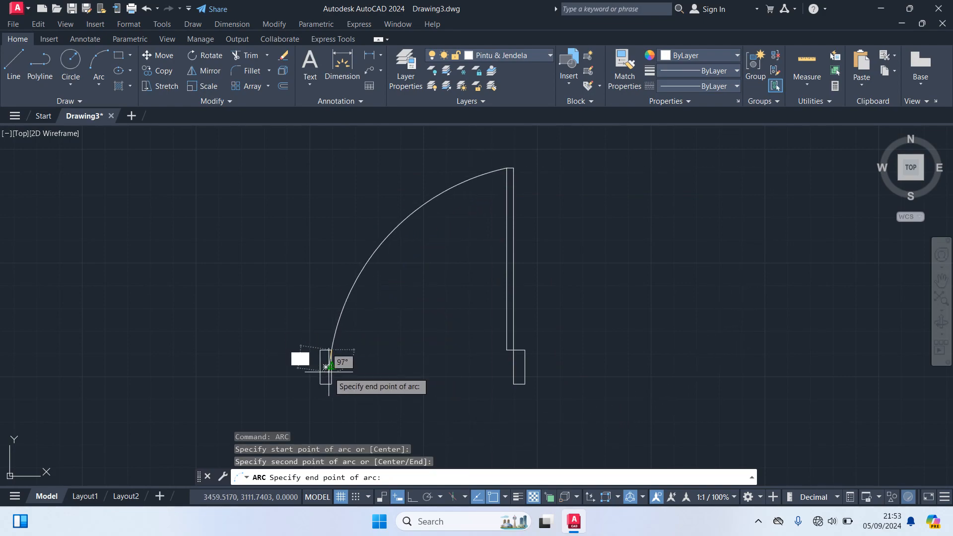
scroll(325, 356, "up", 5)
scroll(320, 387, "down", 5)
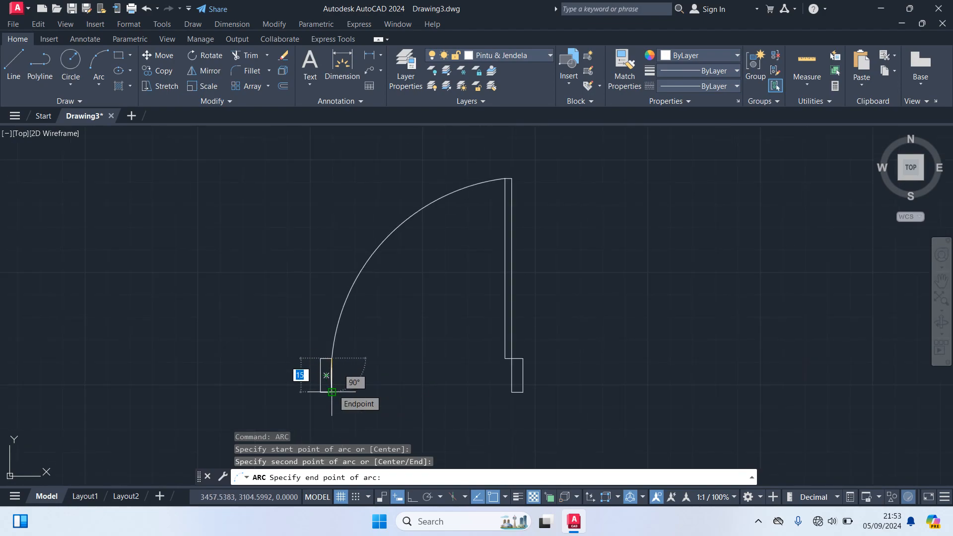
left_click(332, 392)
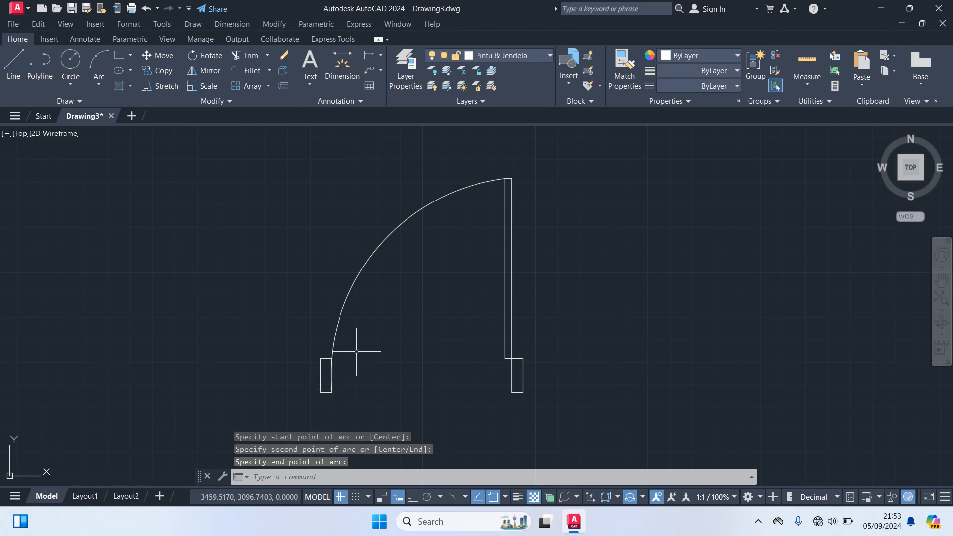
Step: Delete the swing arc between the door leaf and the left jamb
scroll(357, 284, "down", 4)
scroll(359, 275, "up", 4)
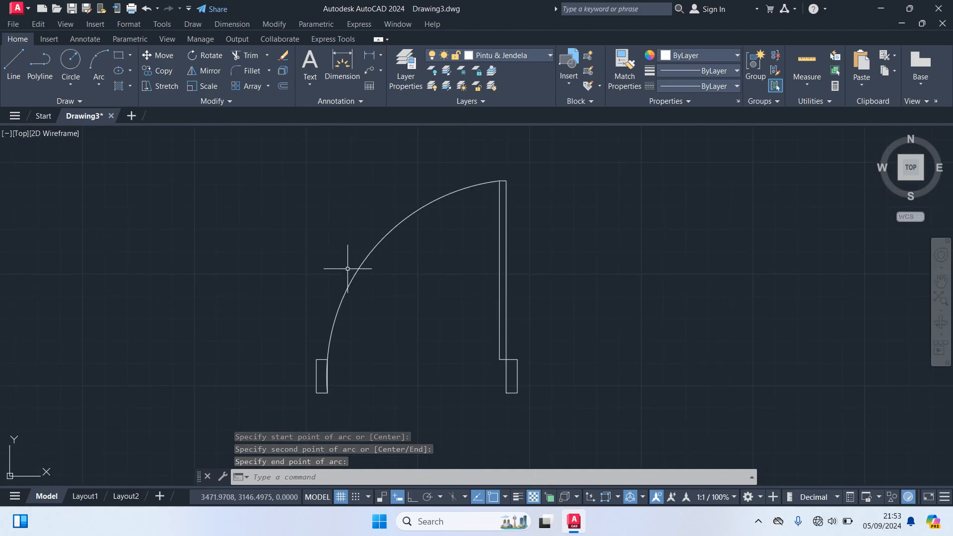
middle_click_drag(330, 379, 337, 306)
middle_click_drag(359, 261, 362, 341)
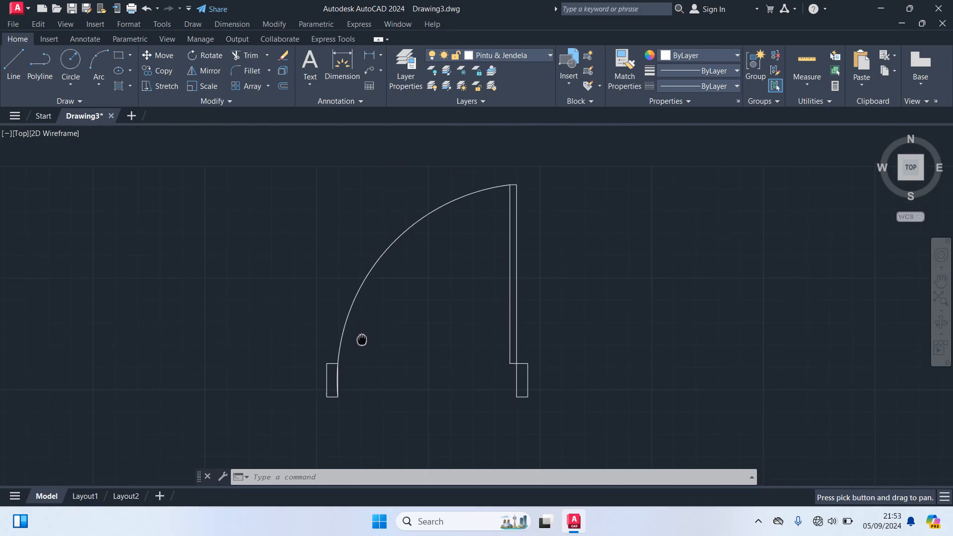
left_click(387, 298)
left_click(325, 253)
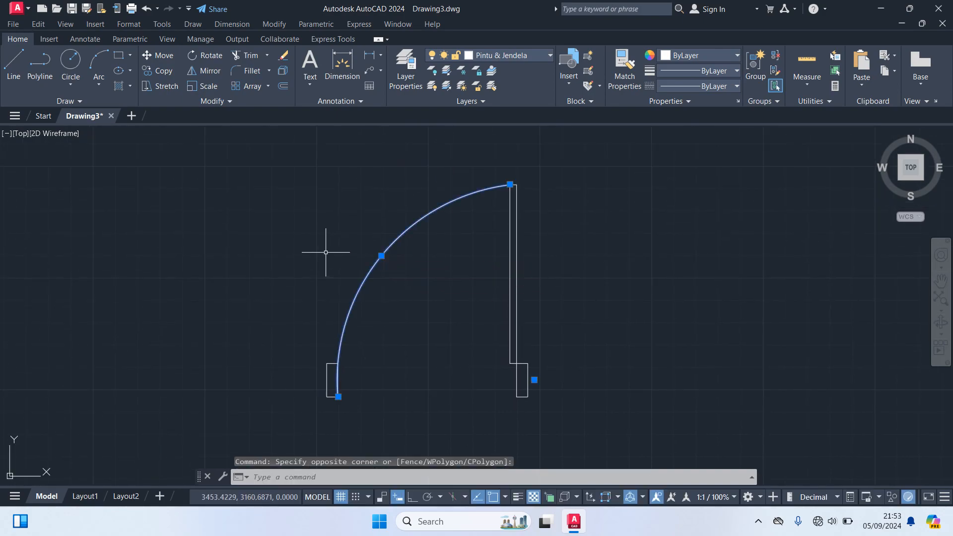
key("Delete")
Step: Redraw the swing arc from the leaf's upper-left corner through the left jamb's upper-right corner to that jamb's lower-right corner
type("ar")
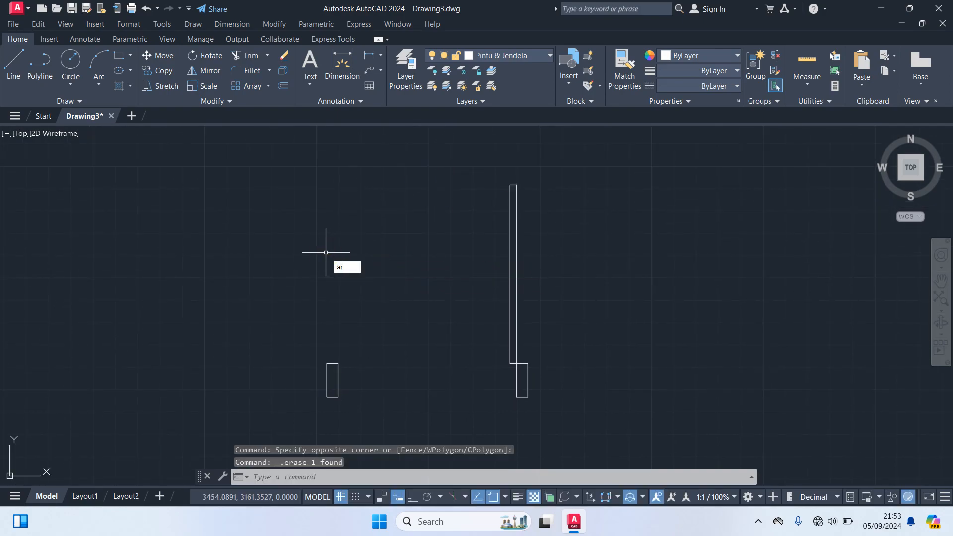
key("Return")
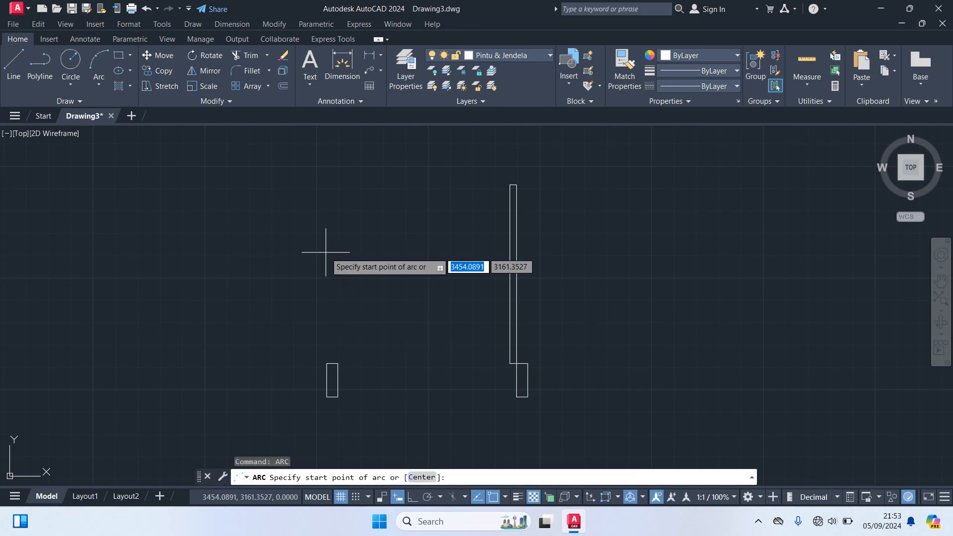
left_click(510, 185)
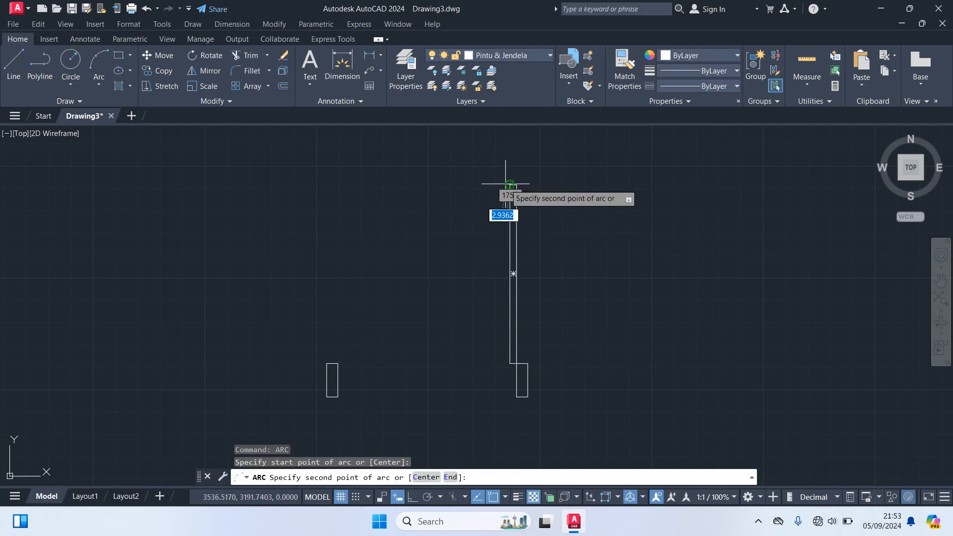
left_click(337, 363)
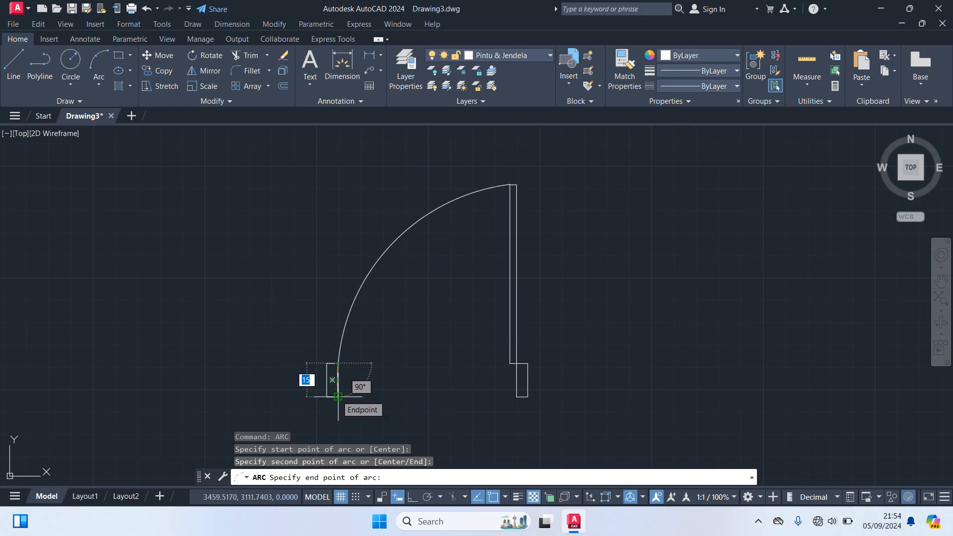
left_click(338, 396)
Step: Trim away the part of the swing arc that runs inside the left jamb
scroll(393, 396, "up", 4)
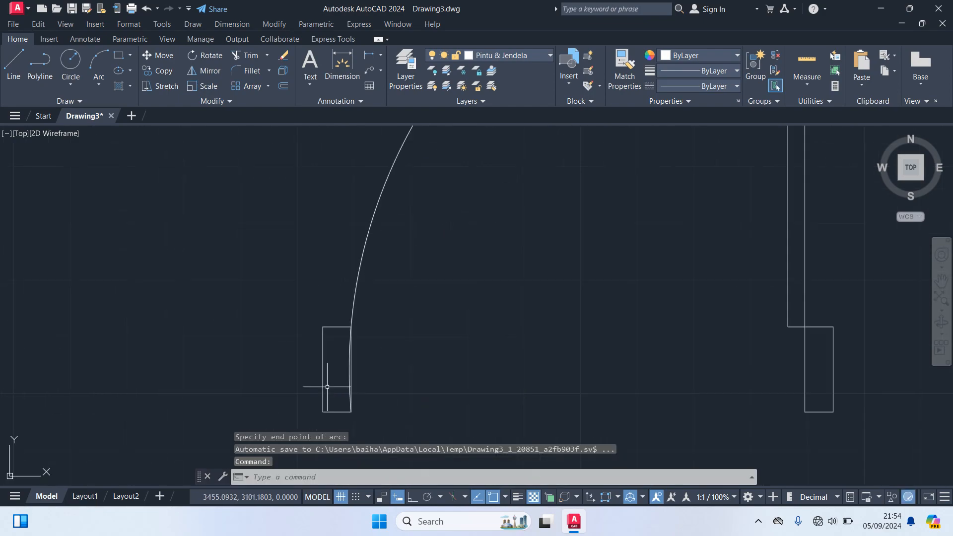
scroll(347, 367, "up", 4)
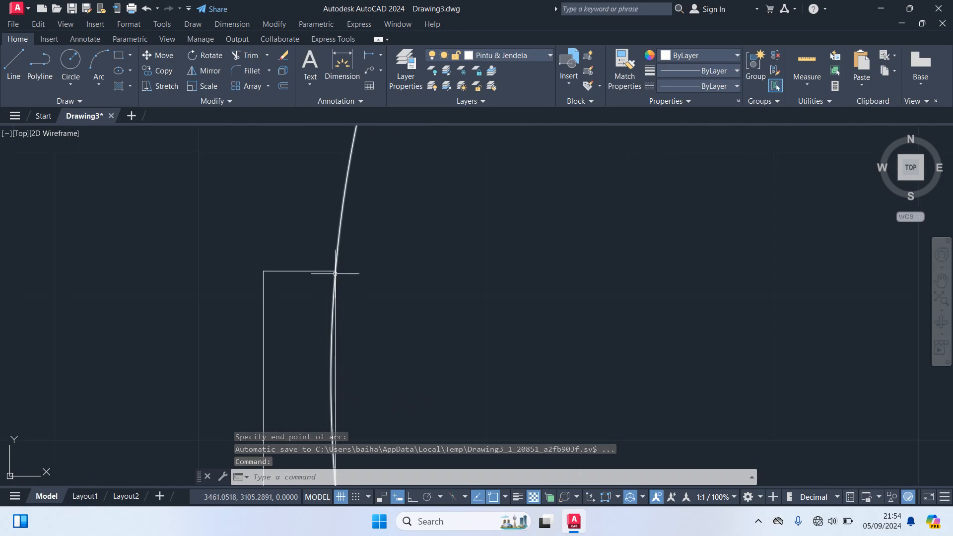
middle_click_drag(378, 325, 415, 216)
scroll(393, 247, "up", 2)
middle_click_drag(394, 251, 412, 284)
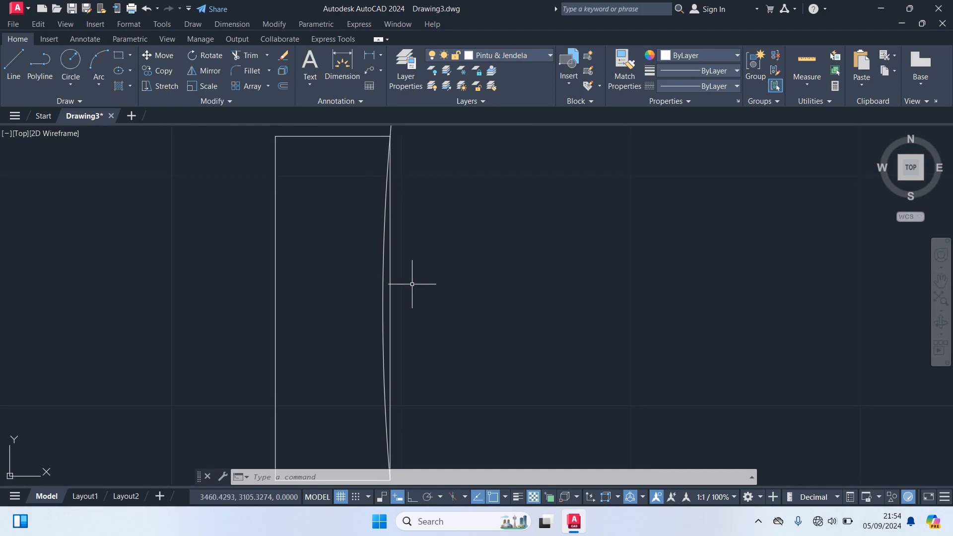
type("tr")
key("Return")
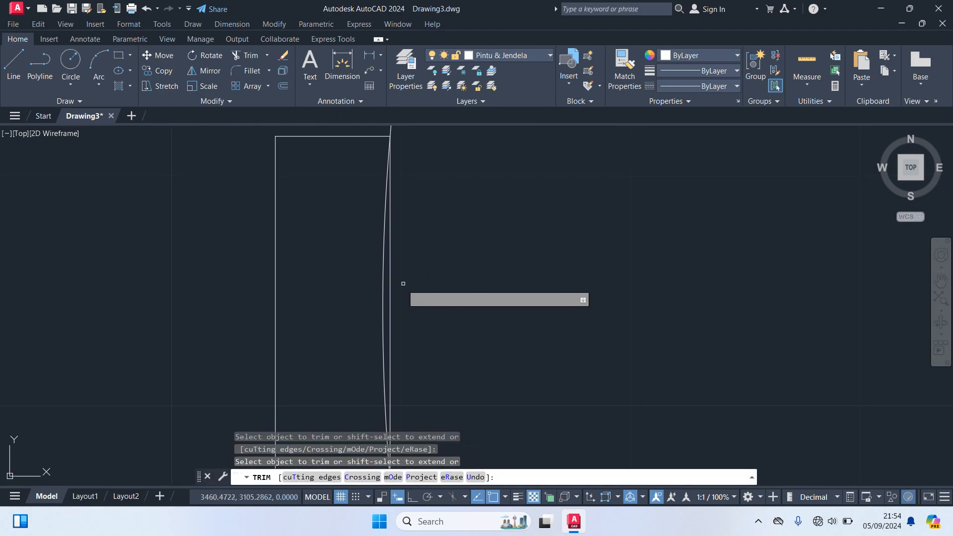
left_click(384, 307)
scroll(389, 311, "down", 8)
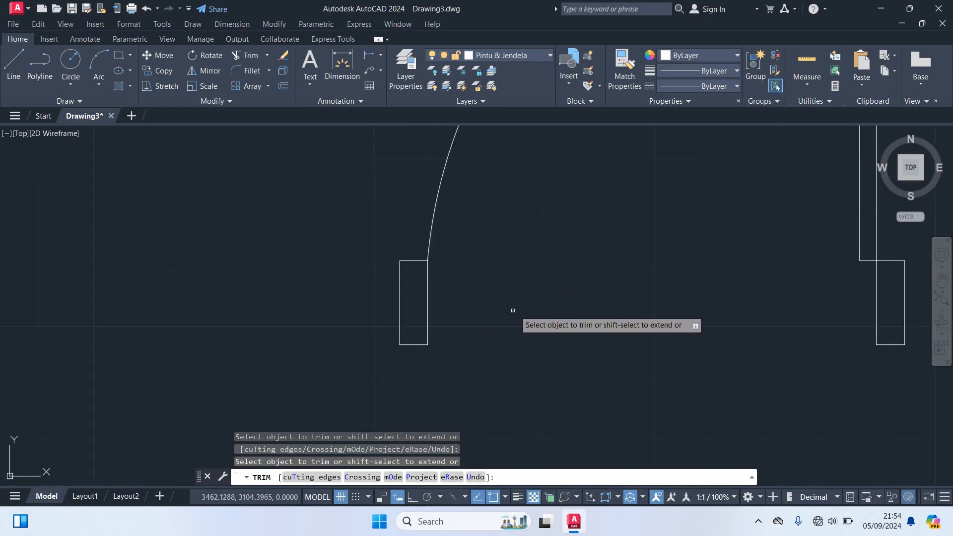
middle_click_drag(530, 317, 431, 326)
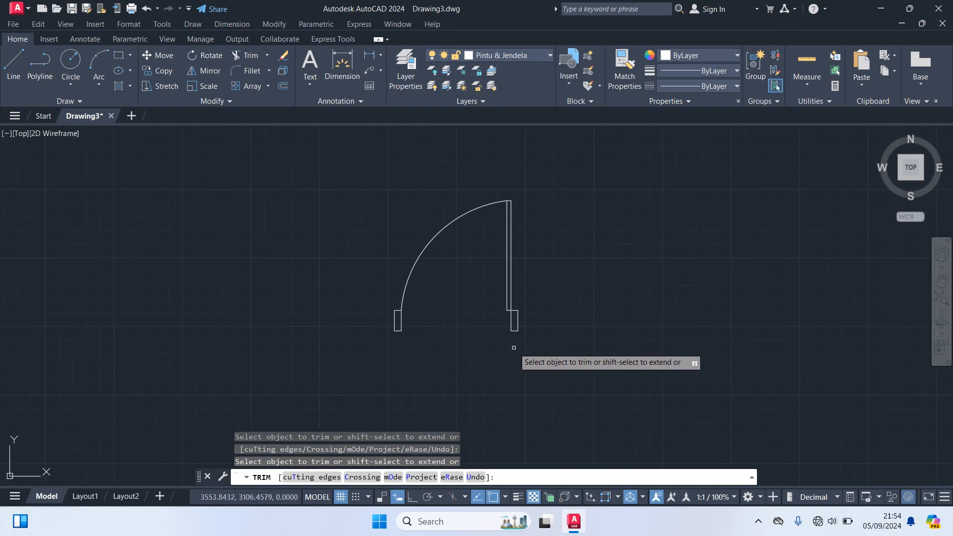
key("Escape")
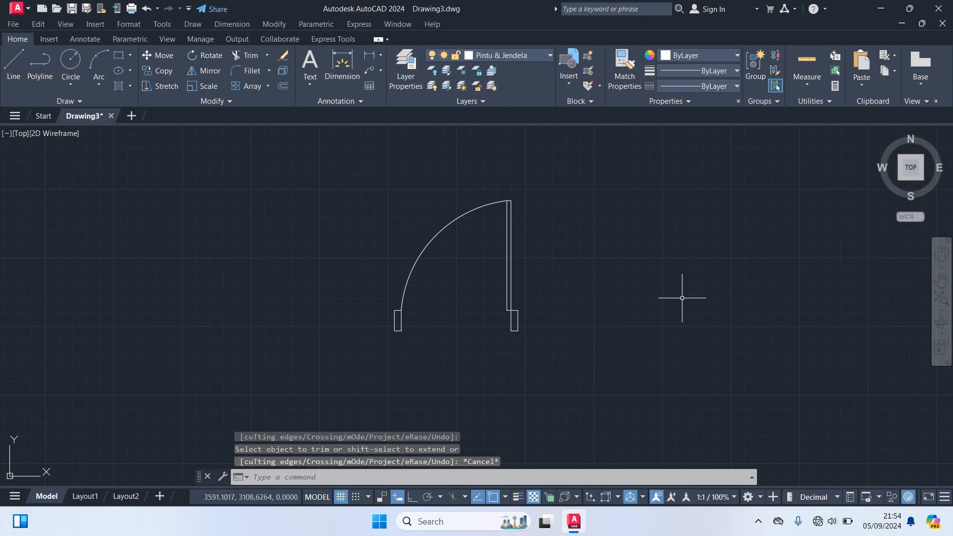
Step: Draw a rectangle 80 wide and 15 high in the empty area left of the door symbol
middle_click_drag(331, 252, 447, 253)
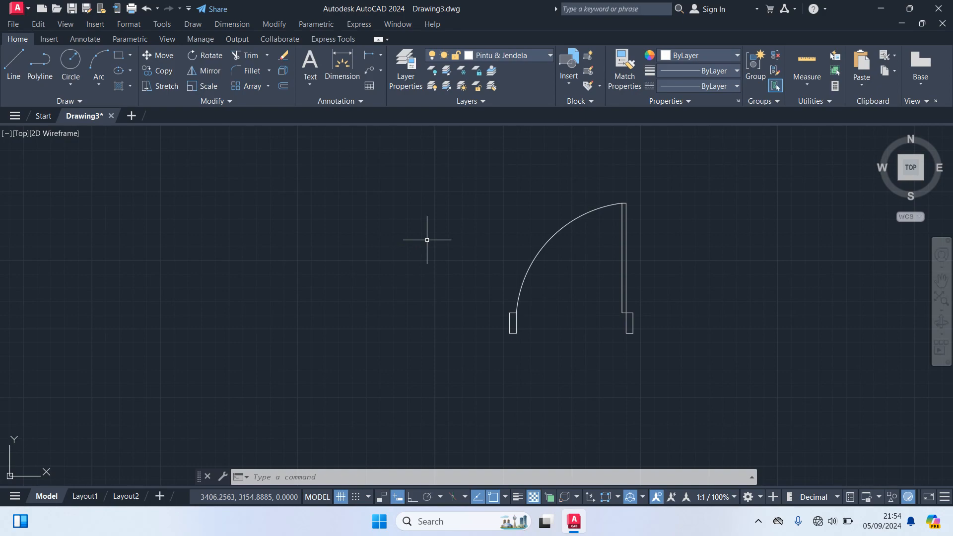
type("c")
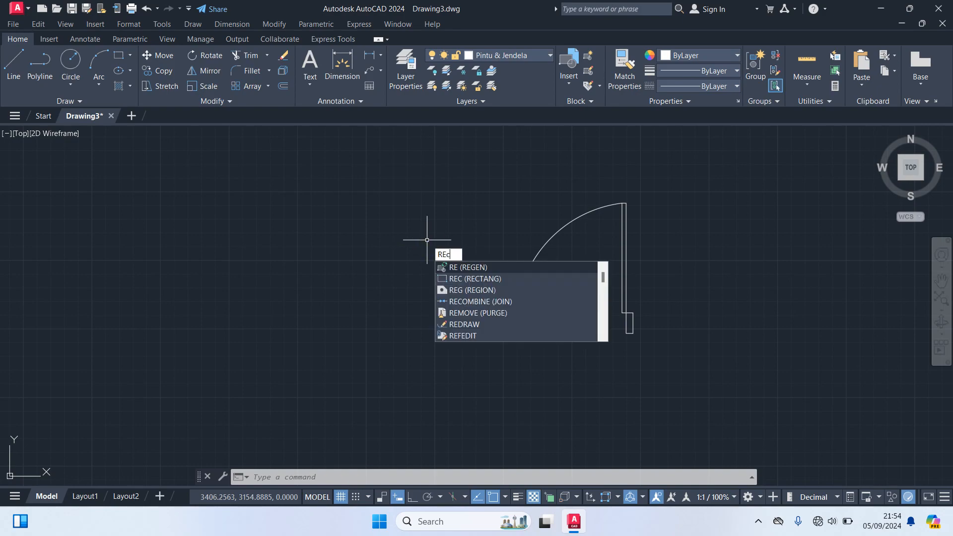
key("Return")
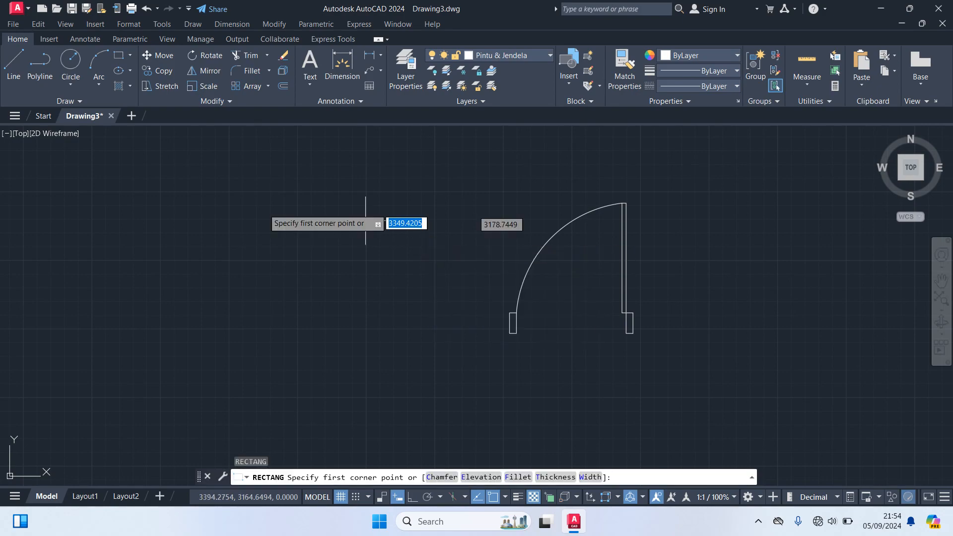
left_click(224, 242)
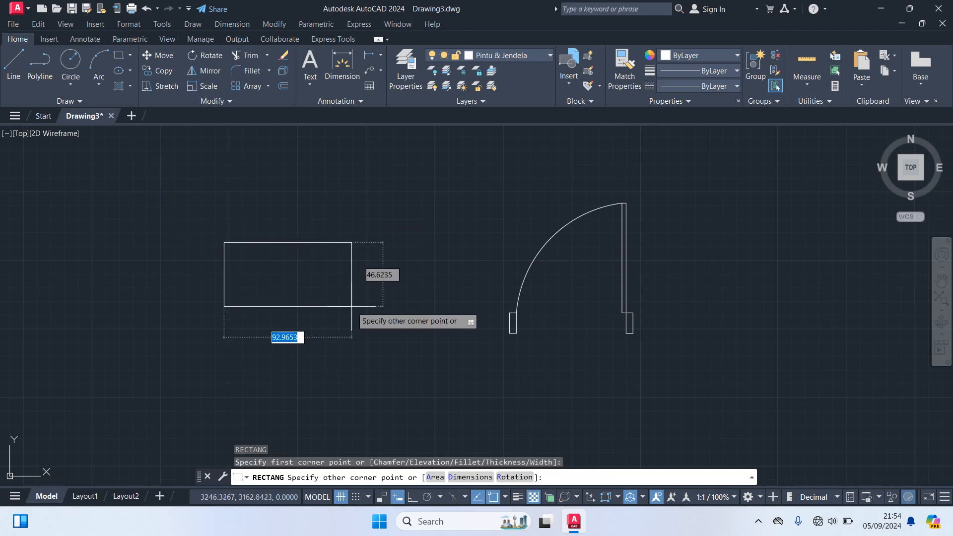
type("80")
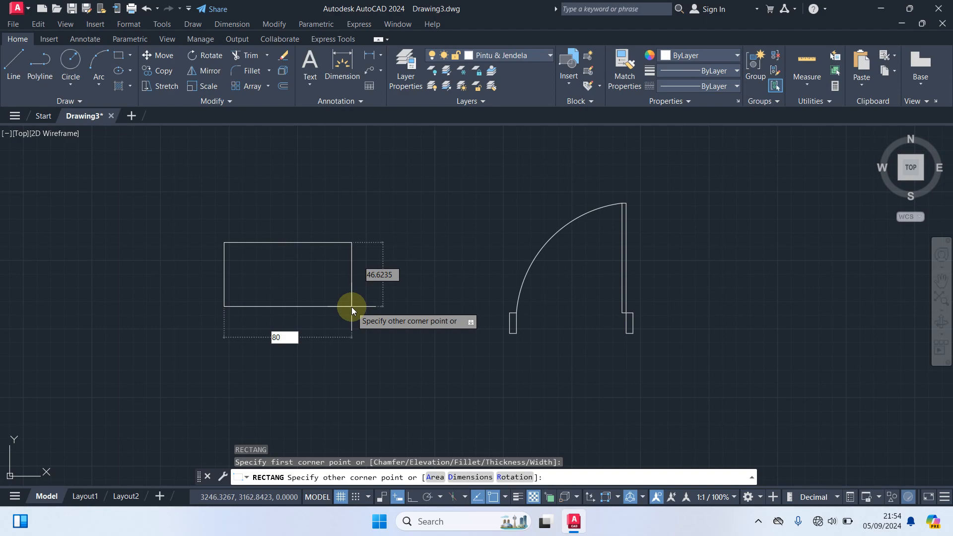
key("Tab")
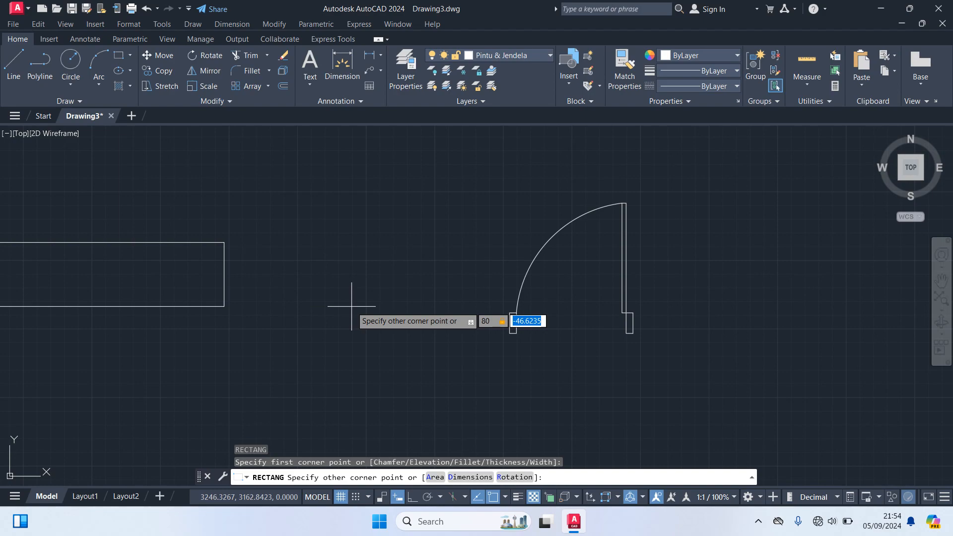
type("1")
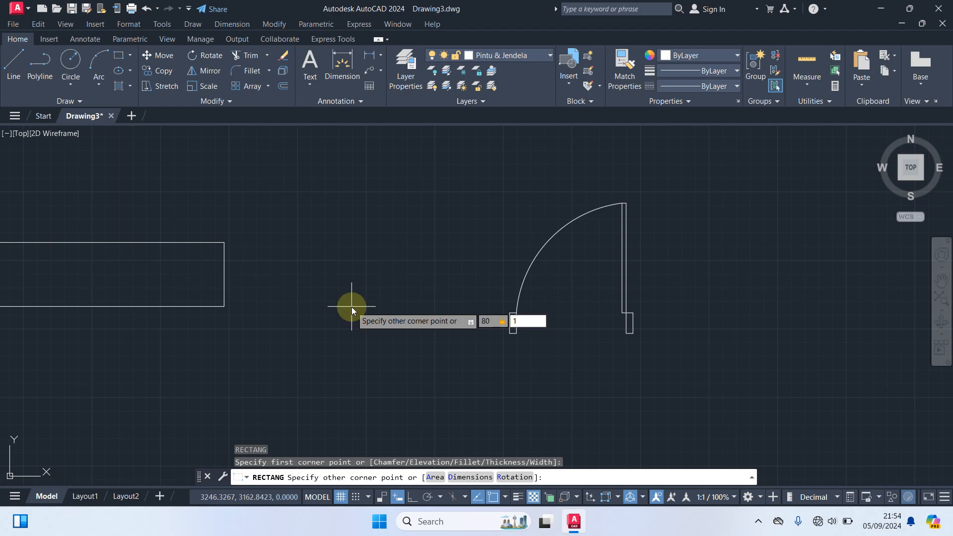
type("5")
key("Return")
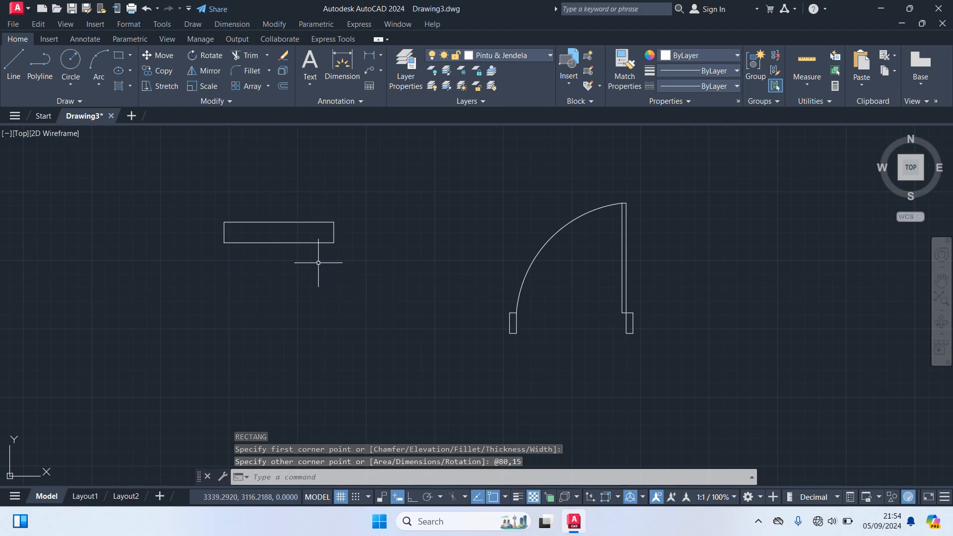
Step: Explode the 80 by 15 rectangle into separate lines
left_click(288, 241)
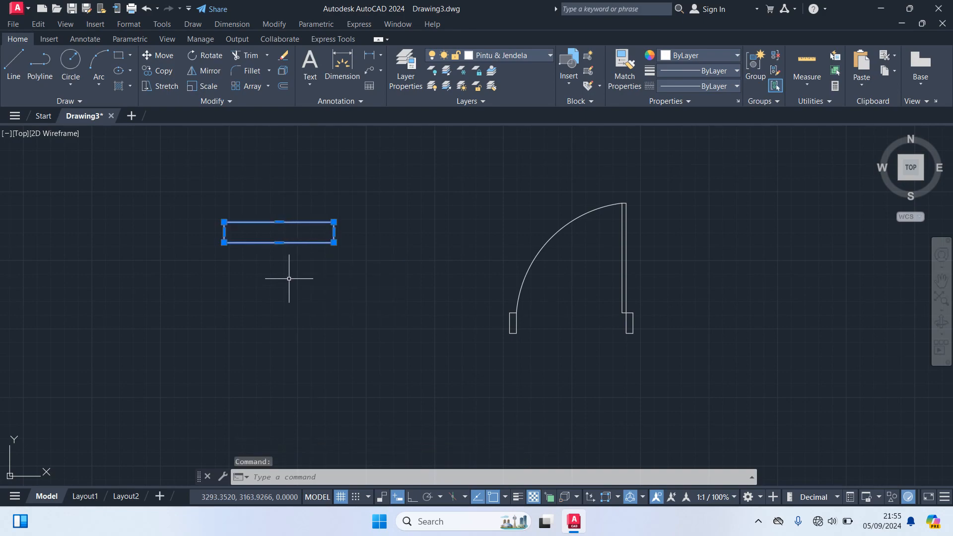
type("x")
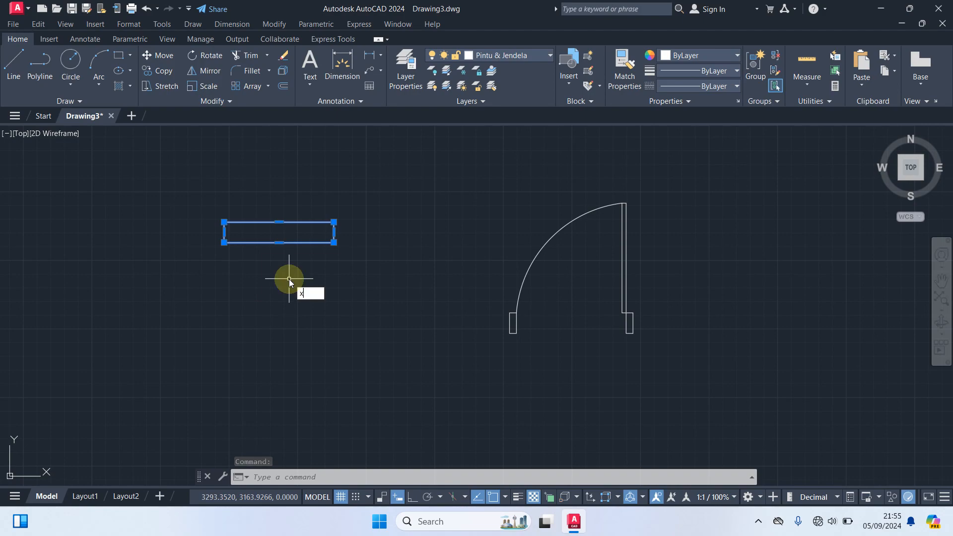
key("Return")
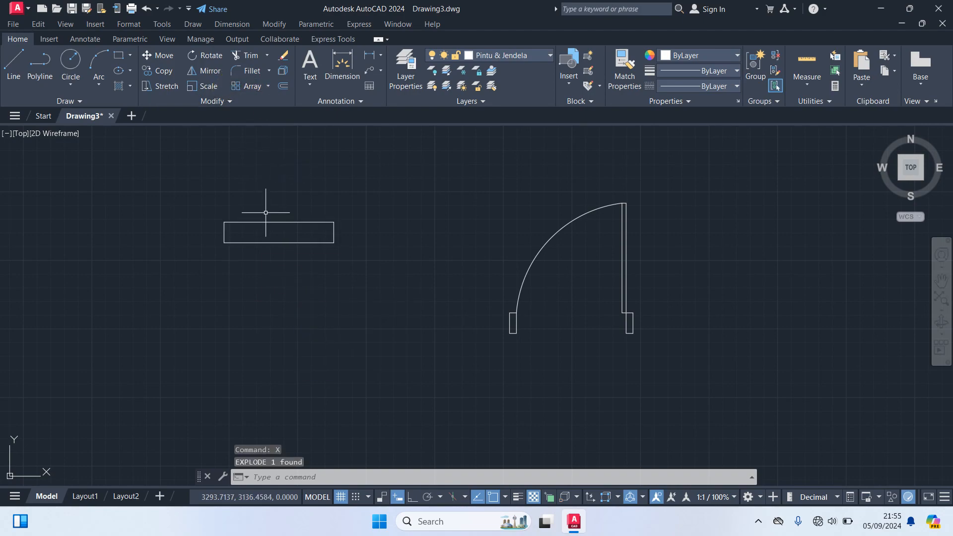
Step: Offset the left and right edges of the 80 by 15 rectangle inward by 5
scroll(265, 203, "up", 2)
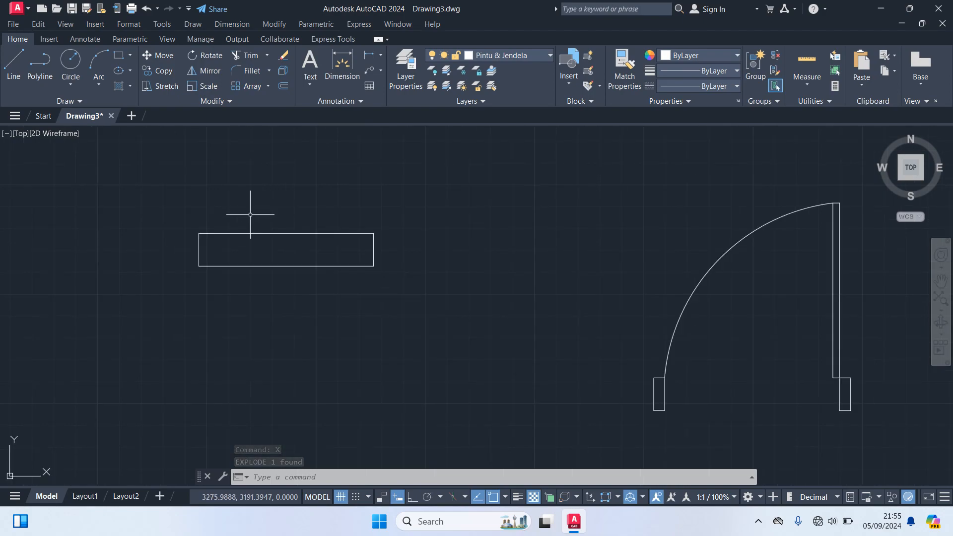
left_click(200, 248)
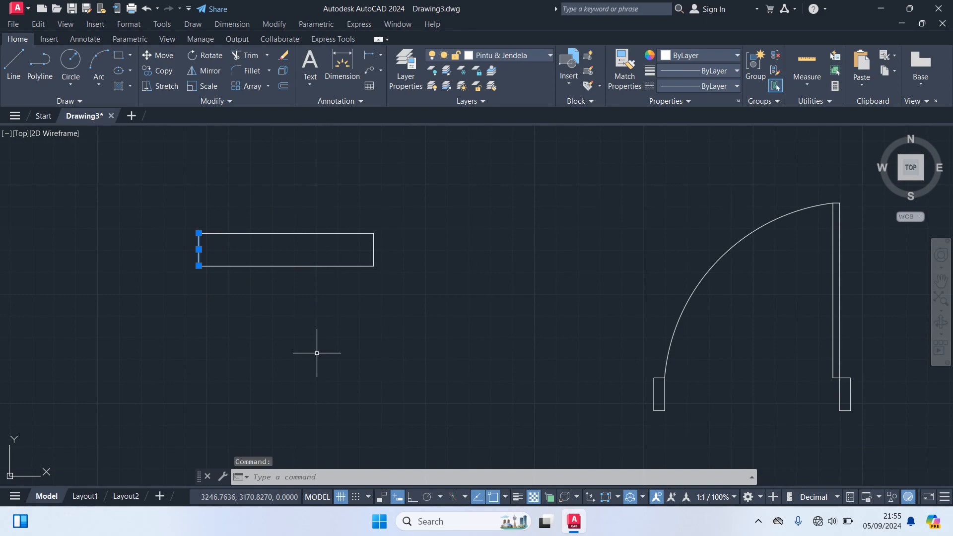
type("o")
key("Return")
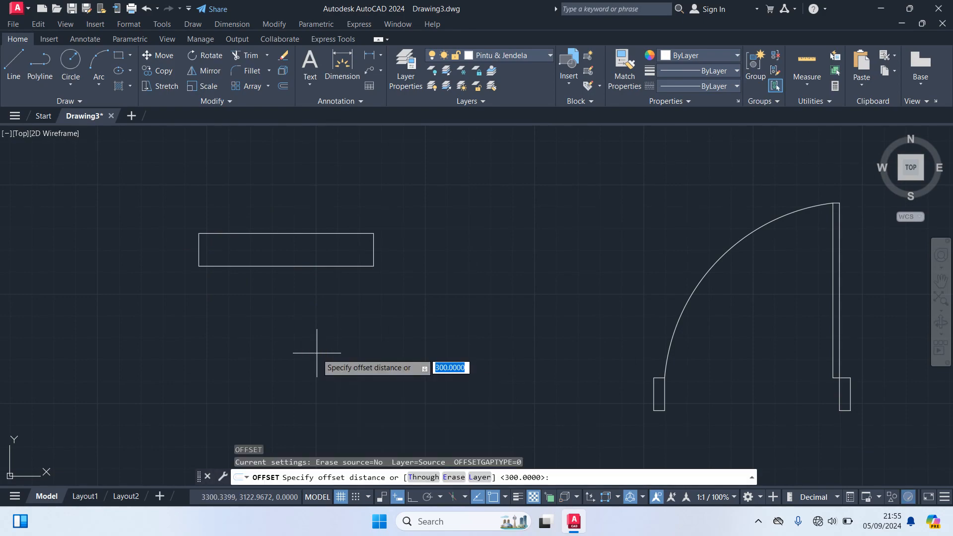
type("5")
key("Return")
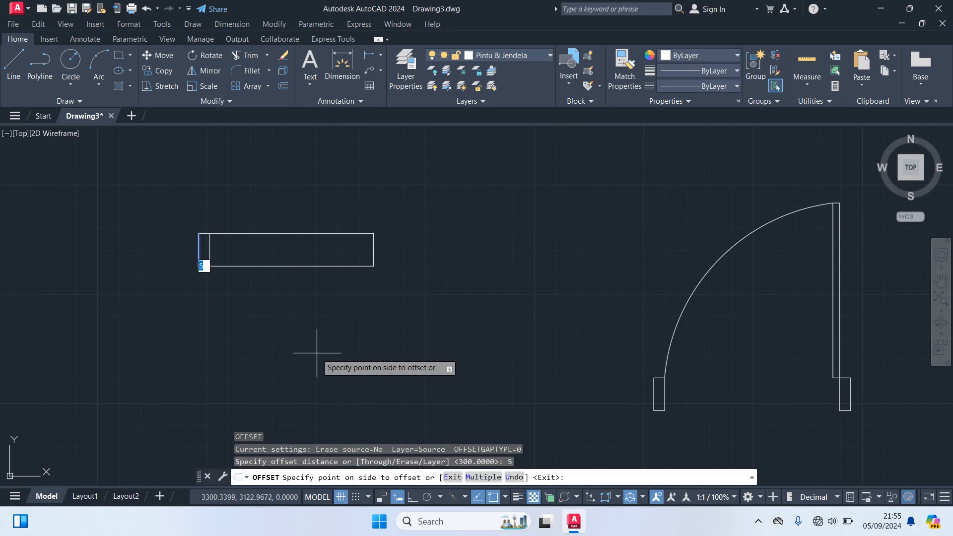
left_click(254, 260)
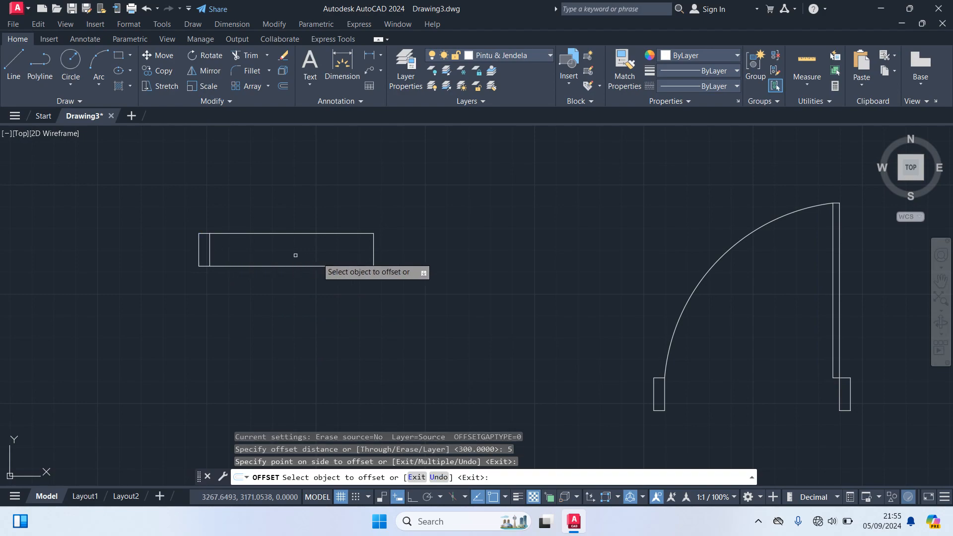
left_click(372, 254)
left_click(366, 255)
middle_click_drag(287, 340, 331, 347)
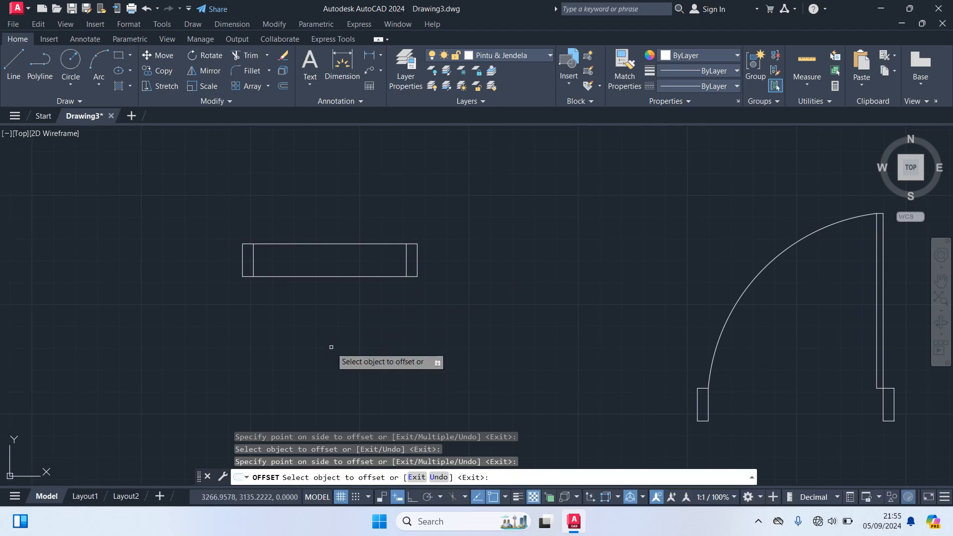
key("Return")
Step: Offset the lower edge of the 80 by 15 rectangle upward by 7.5 as a centre line
type("o")
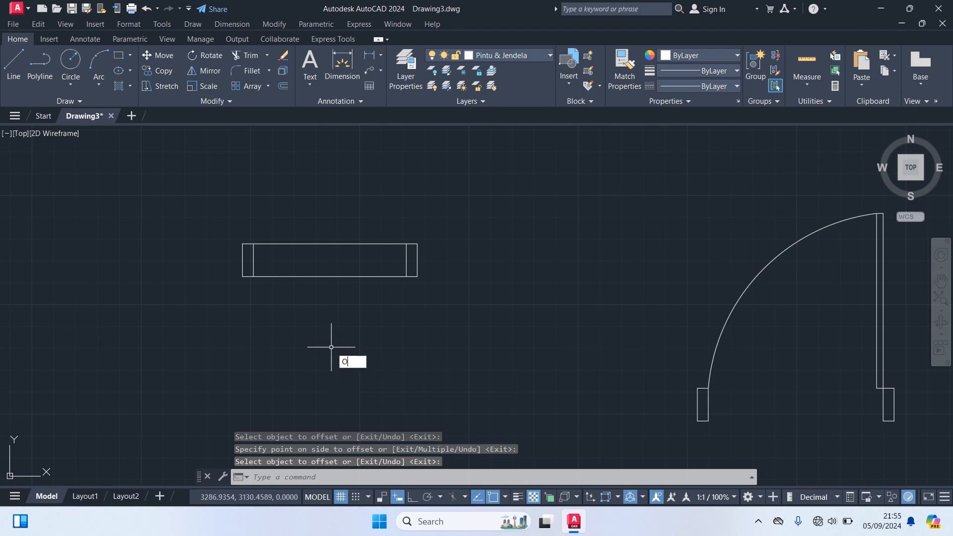
key("Return")
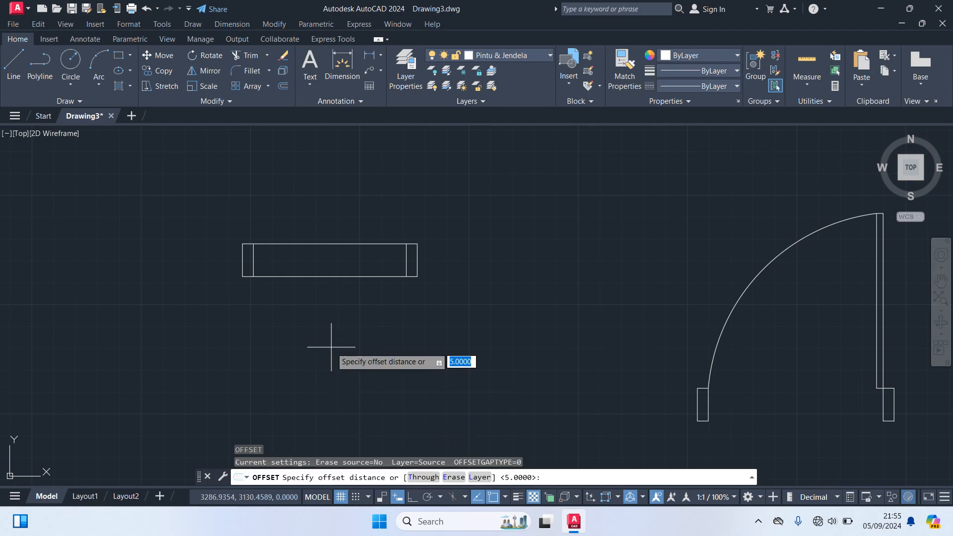
type("7.5")
key("Return")
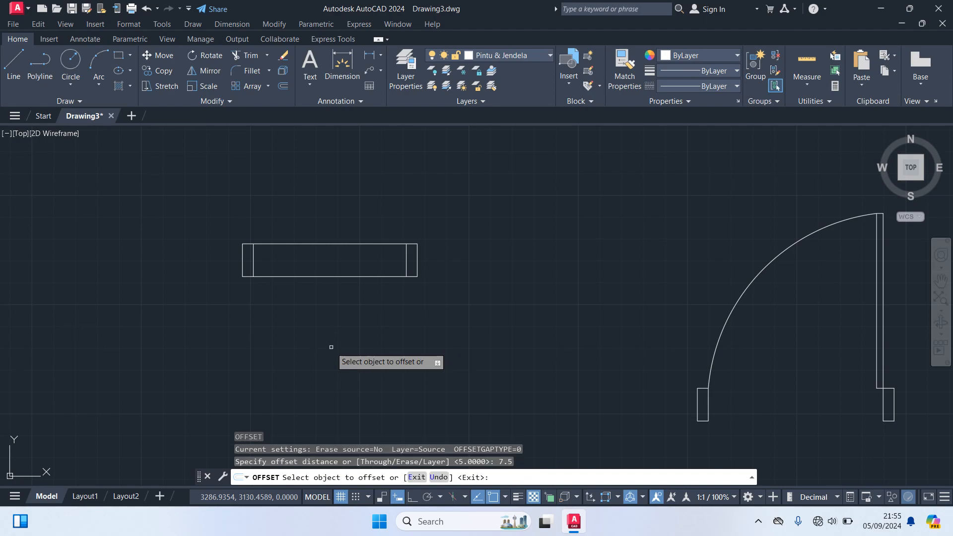
left_click(333, 277)
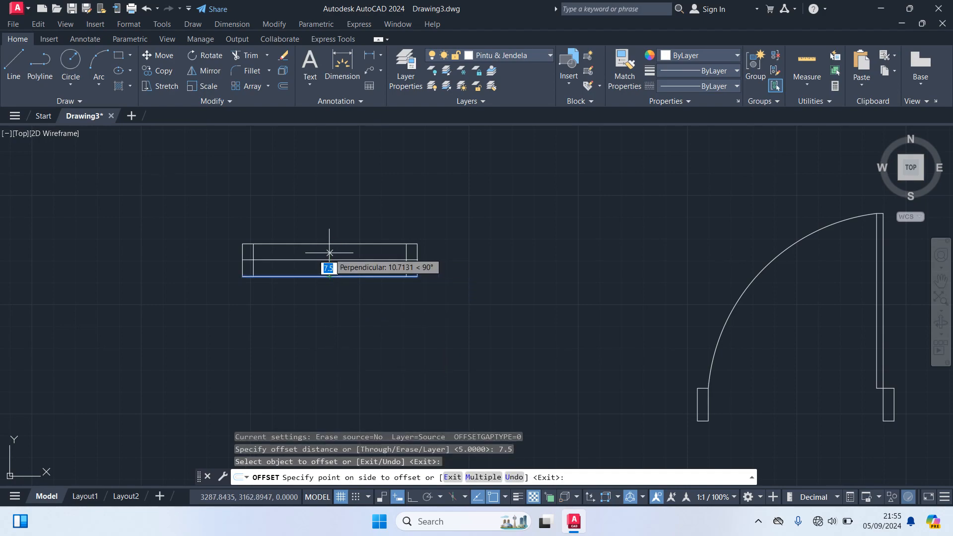
left_click(330, 253)
key("Return")
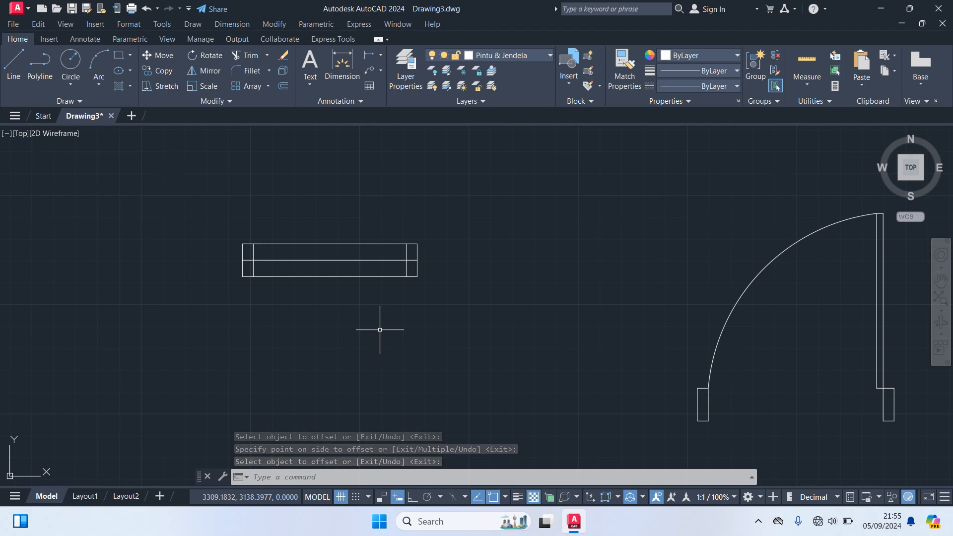
Step: Trim the centre line of the 80 by 15 rectangle where it extends past both inner vertical lines
type("tr")
key("Return")
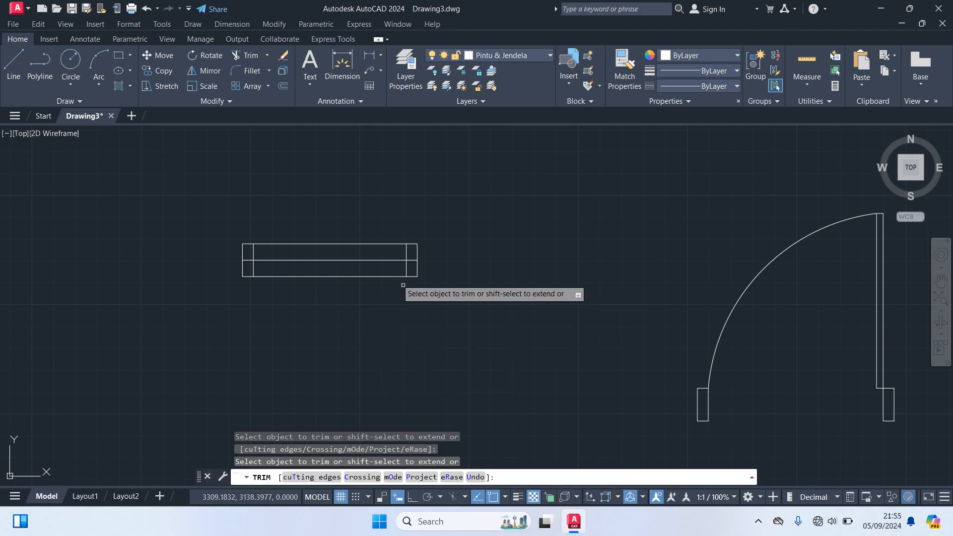
scroll(397, 272, "up", 2)
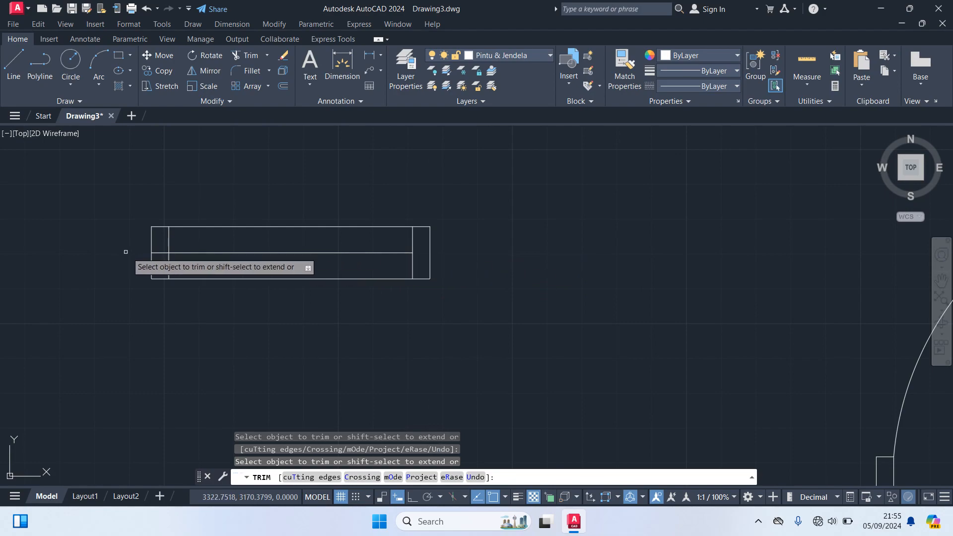
scroll(240, 323, "down", 2)
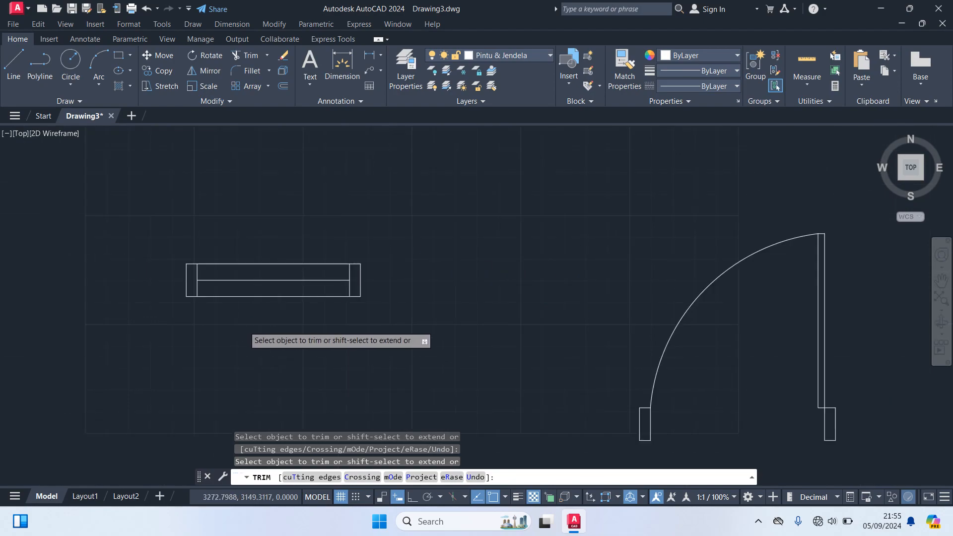
key("Return")
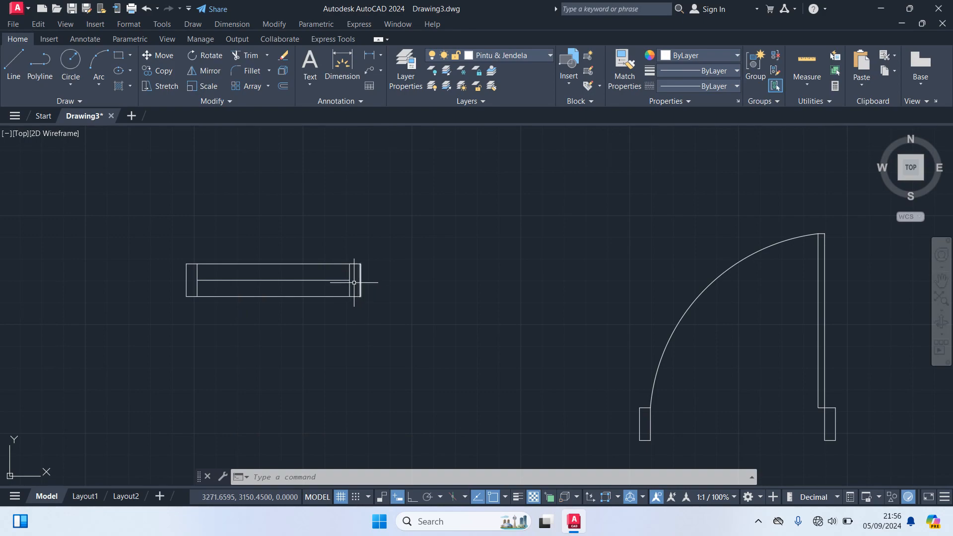
Step: Copy the whole window symbol by its centre-line midpoint, once directly below and once to the right of that lower copy
middle_click_drag(329, 308, 363, 294)
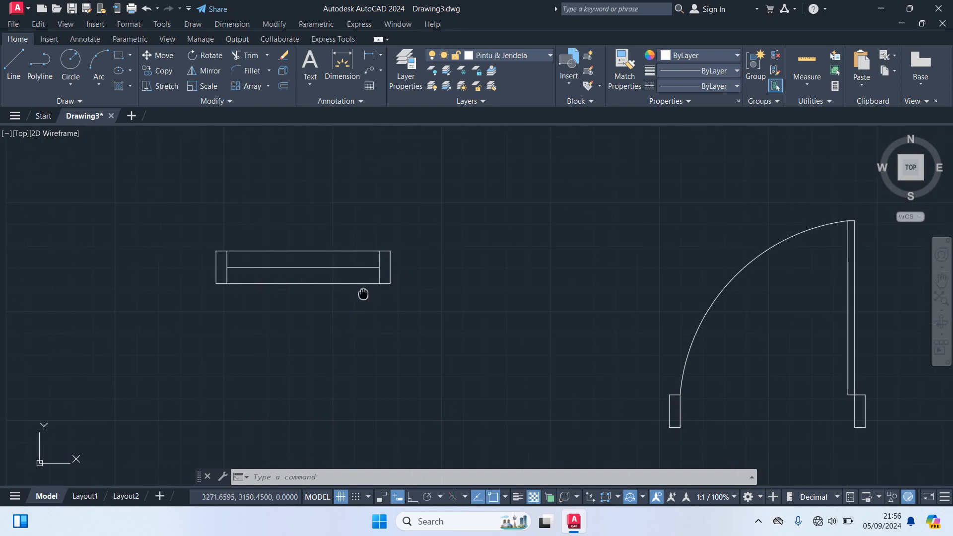
left_click(422, 318)
left_click(166, 202)
type("c")
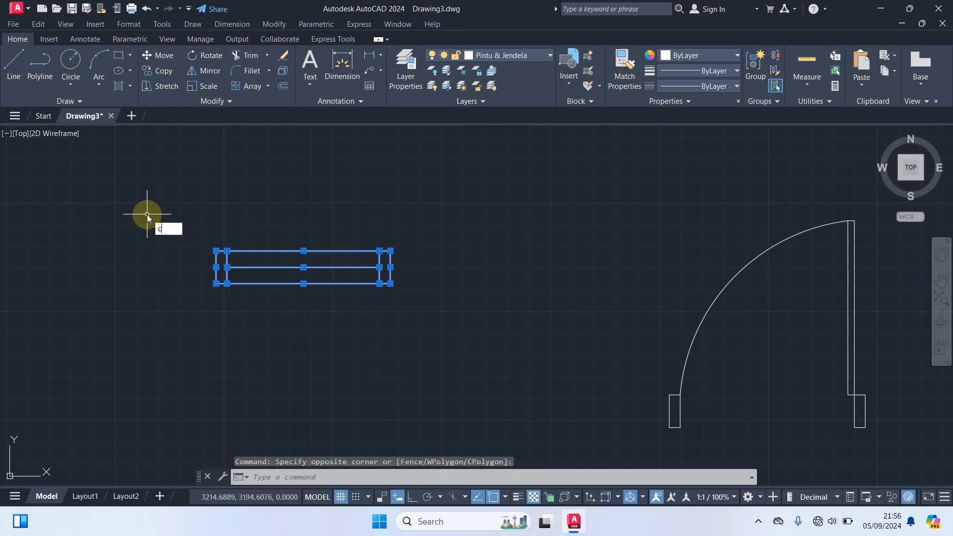
key("Return")
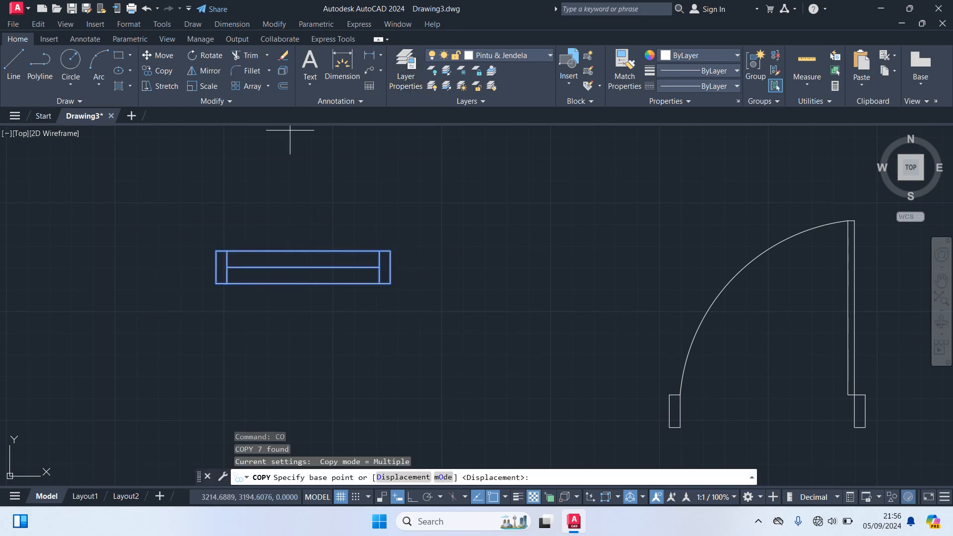
left_click(303, 266)
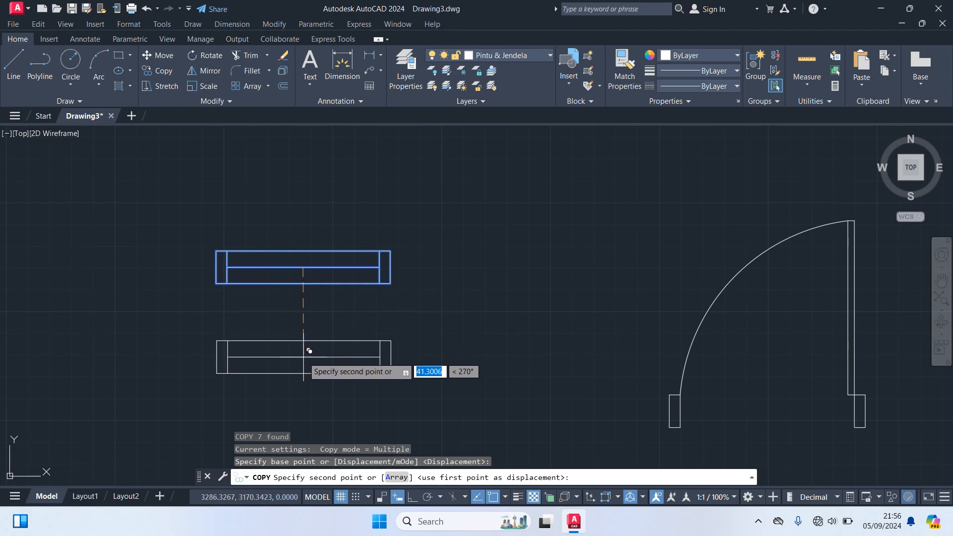
left_click(303, 357)
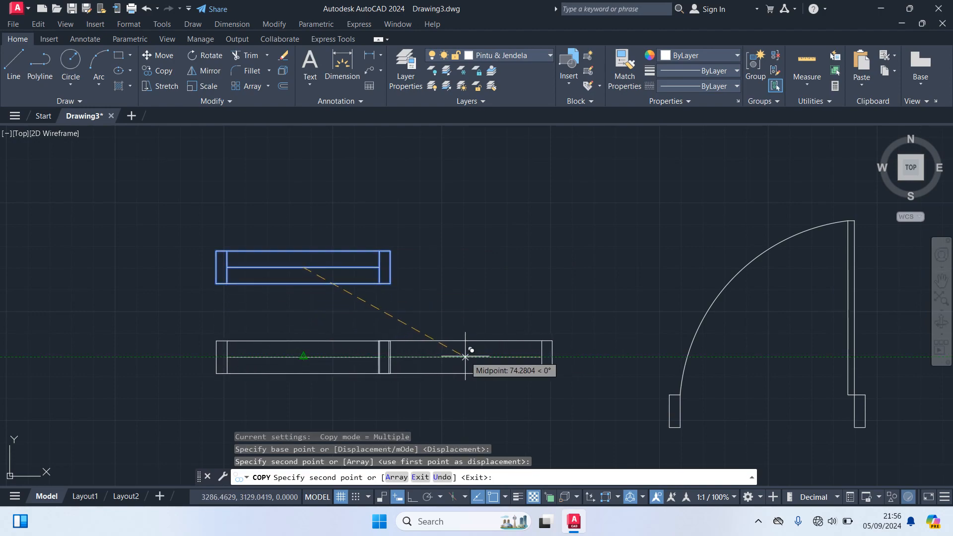
left_click(494, 356)
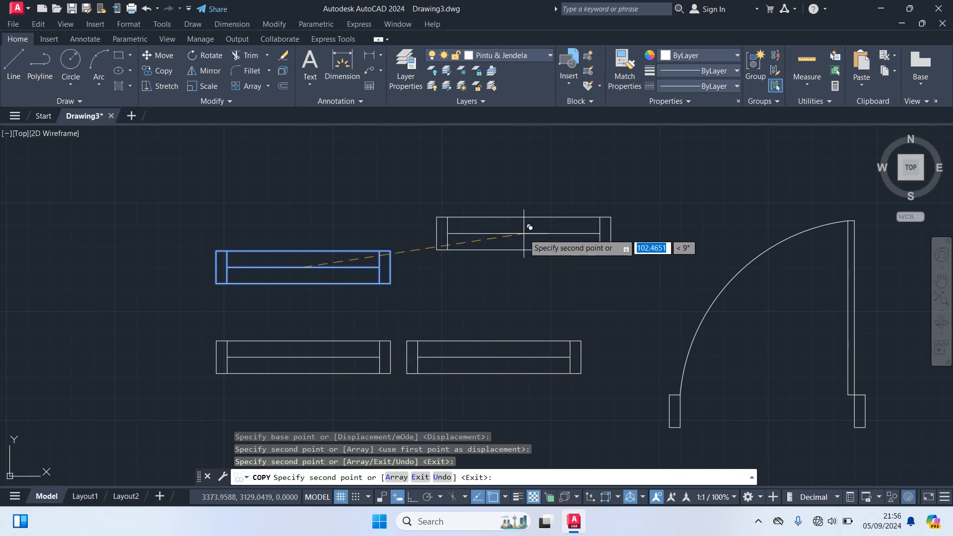
key("Return")
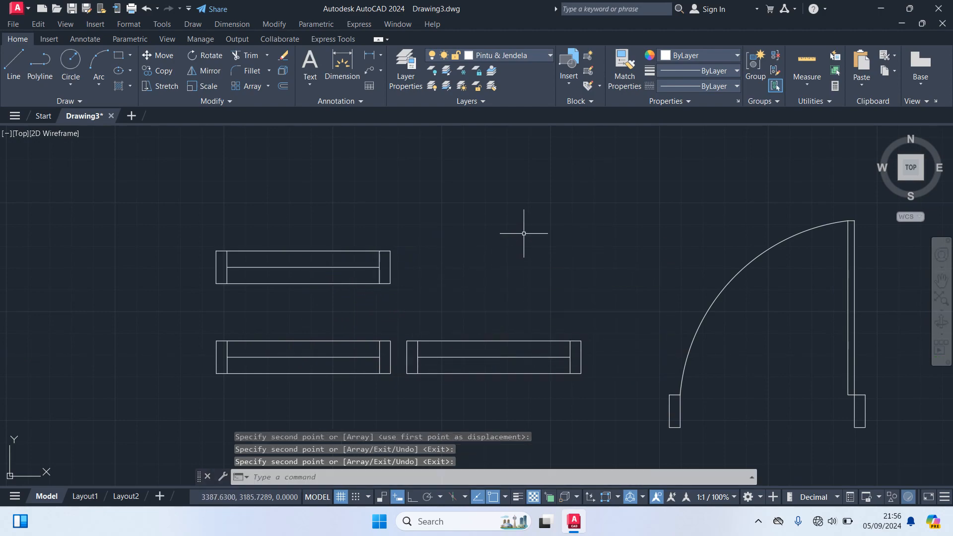
Step: Erase the left outer edge of the lower-right window copy and trim the two horizontal stubs back to its inner line
left_click(407, 351)
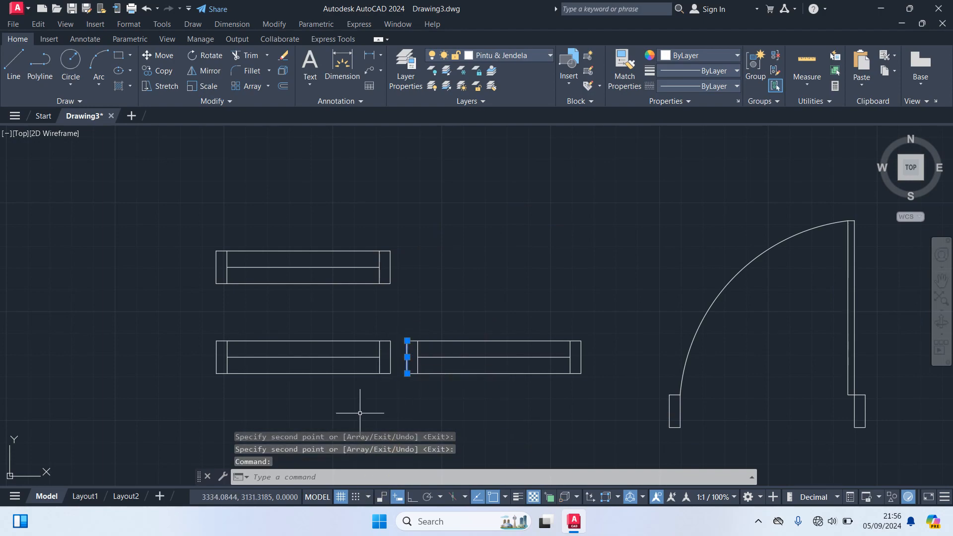
key("Delete")
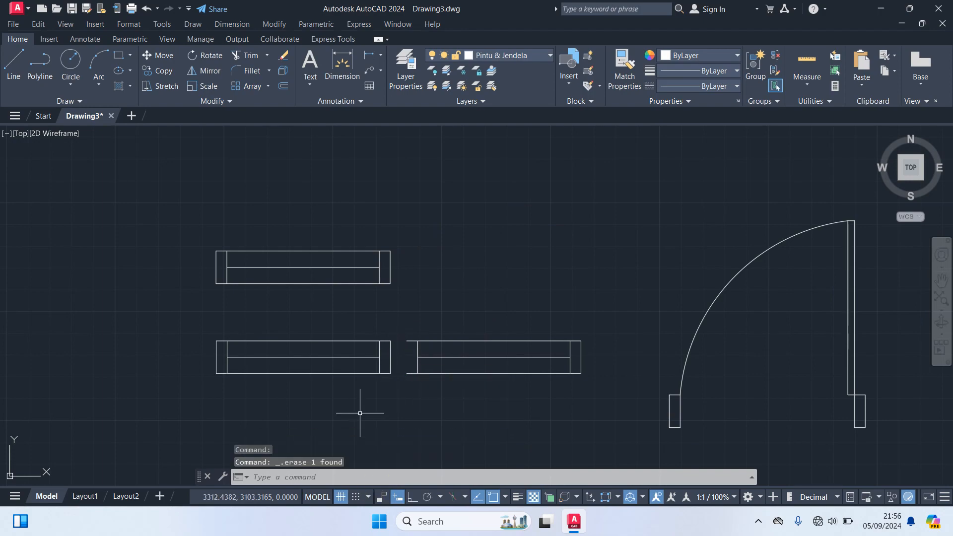
type("TR")
key("Return")
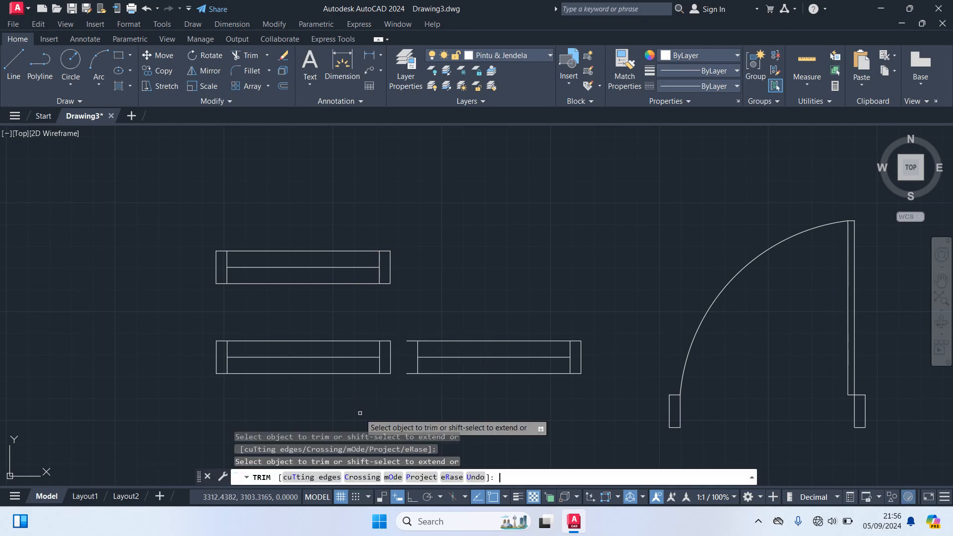
left_click(411, 373)
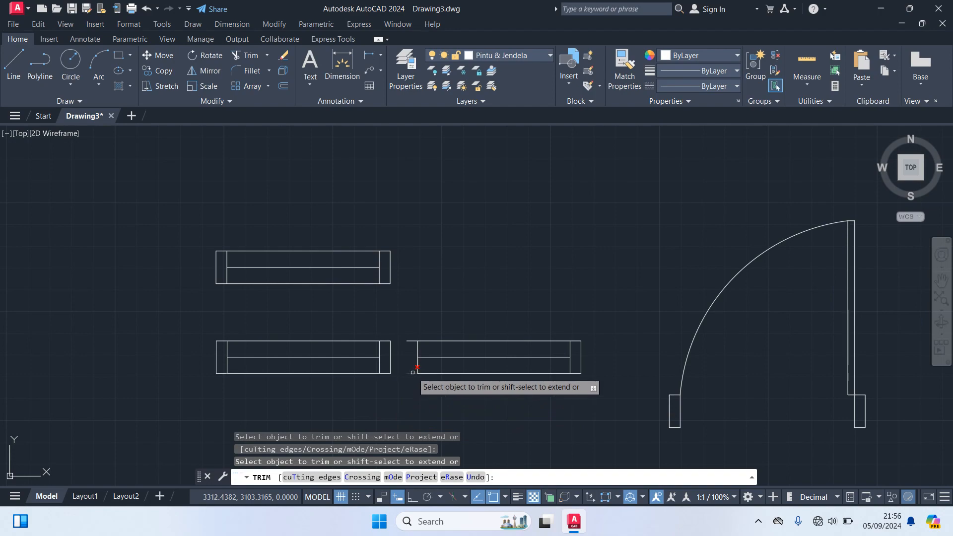
left_click(410, 341)
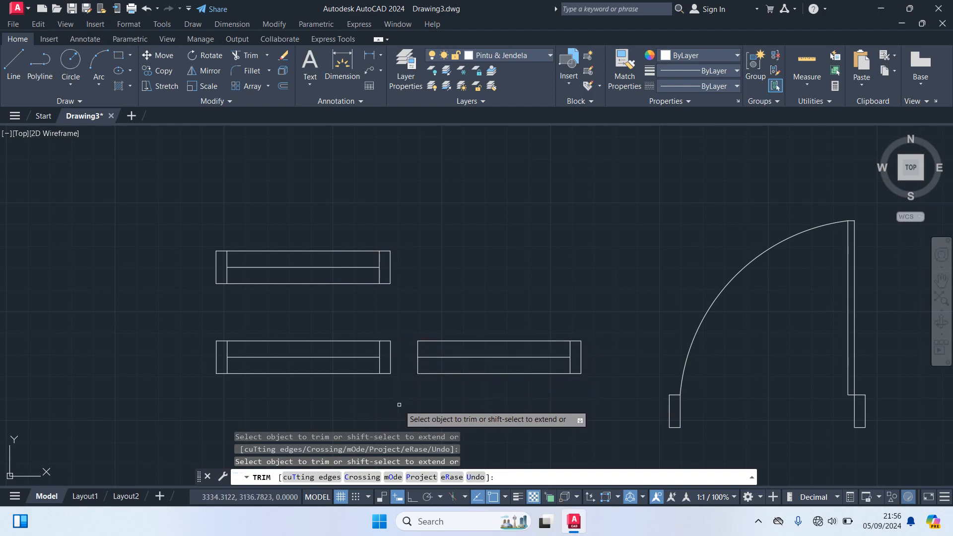
key("Return")
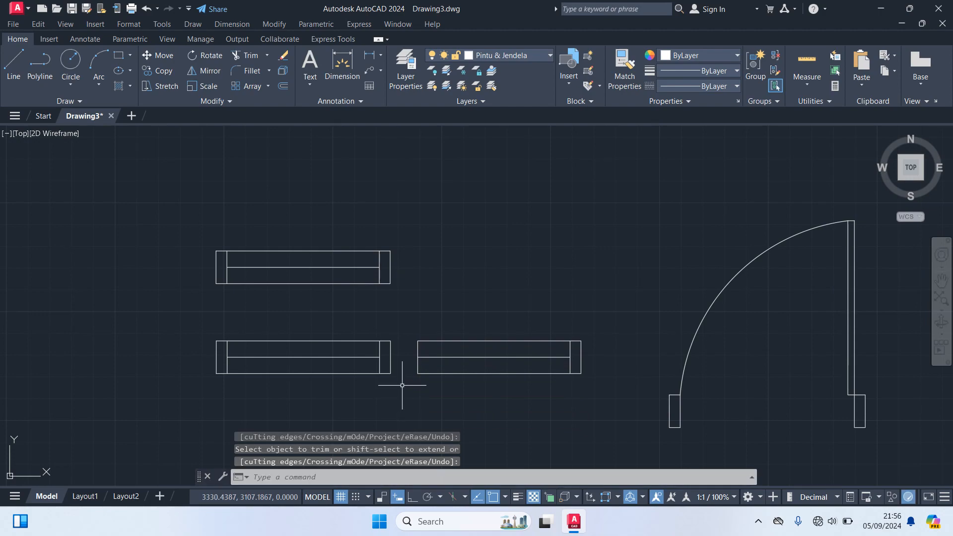
Step: Erase the remaining left vertical line of the lower-right window copy so that side is open
left_click(417, 353)
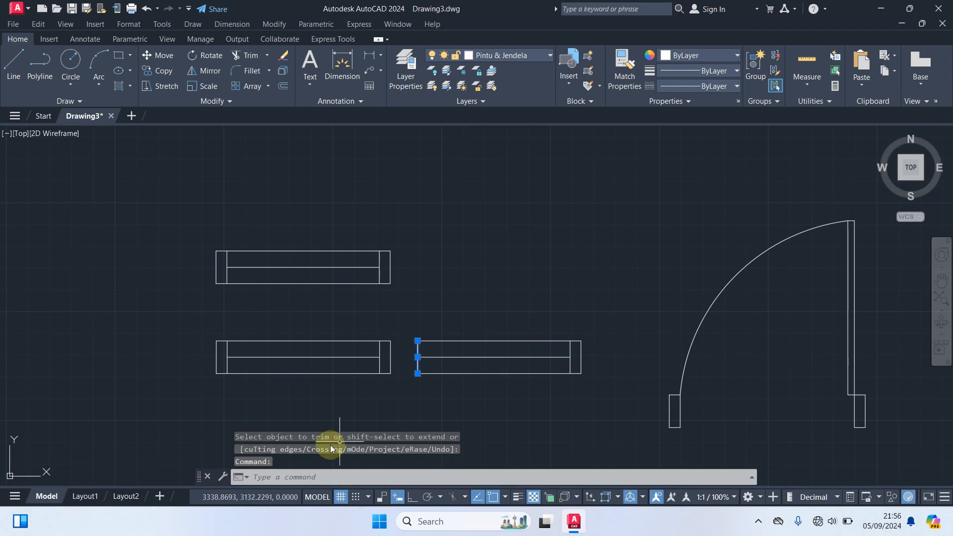
type("e")
key("Return")
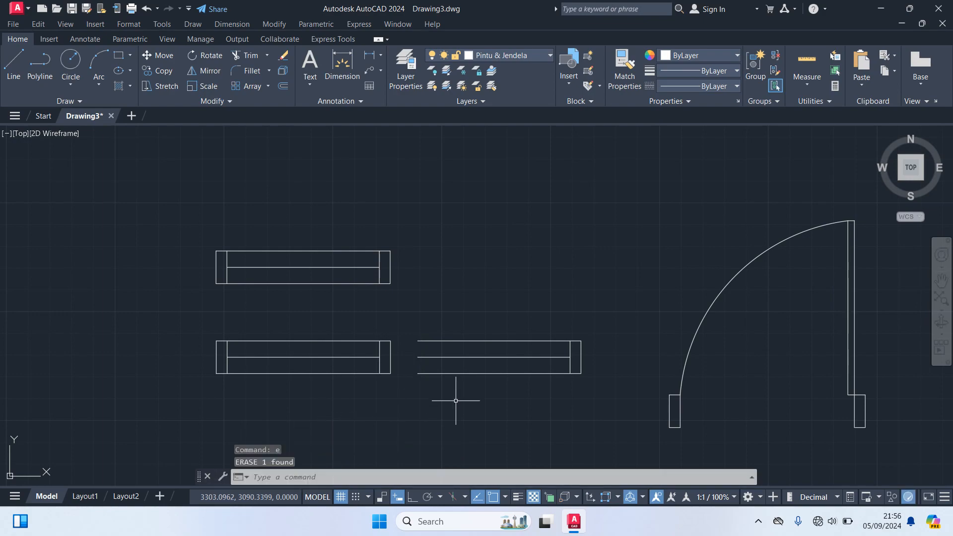
Step: Move the open window piece by its lower left endpoint against the right edge of the lower window copy, forming a double window
left_click(598, 394)
left_click(410, 320)
type("m")
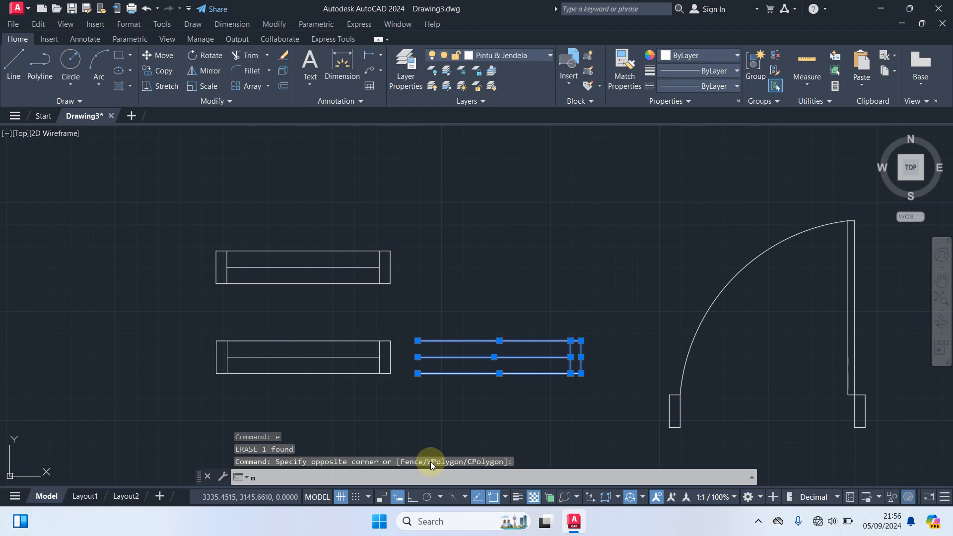
key("Return")
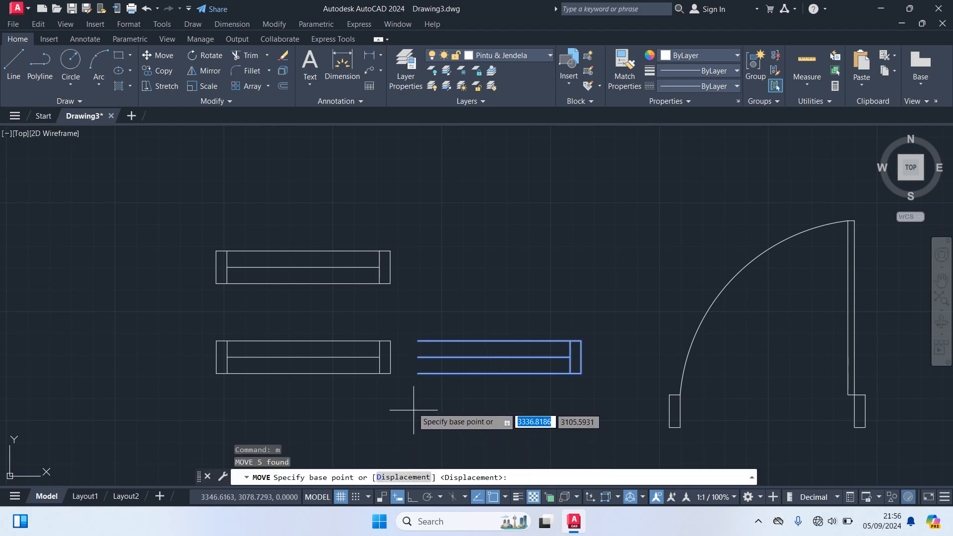
left_click(417, 374)
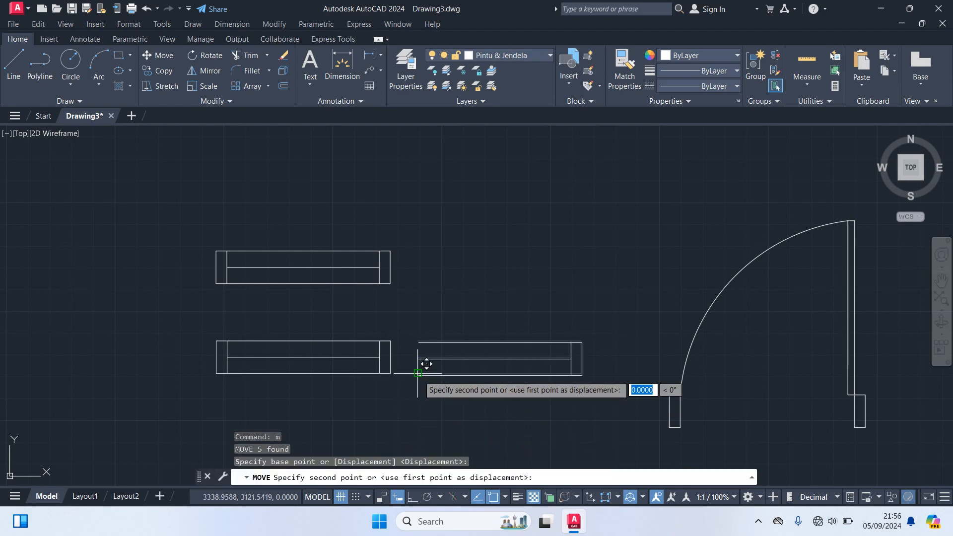
left_click(399, 363)
scroll(438, 268, "down", 2)
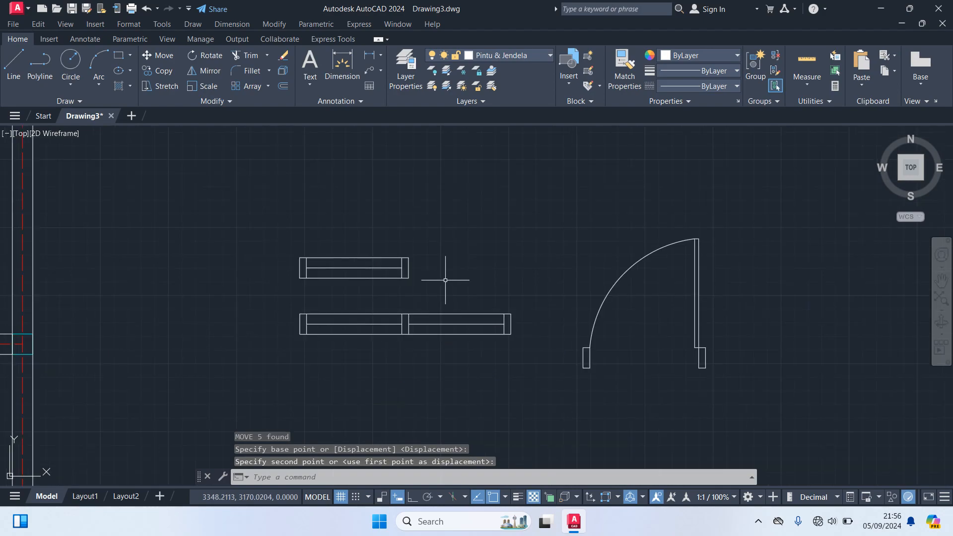
Step: Make Arsiran the current layer
middle_click_drag(446, 278, 504, 234)
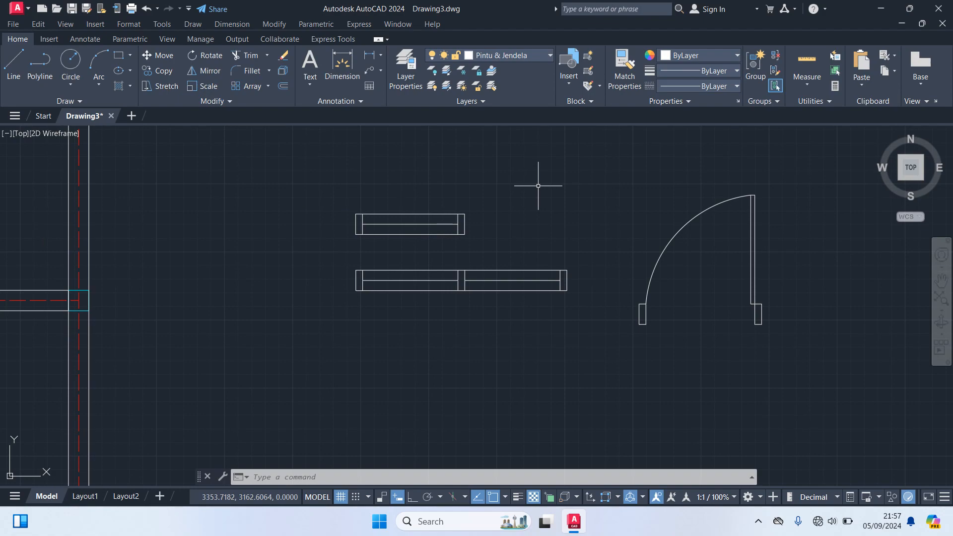
scroll(506, 276, "down", 10)
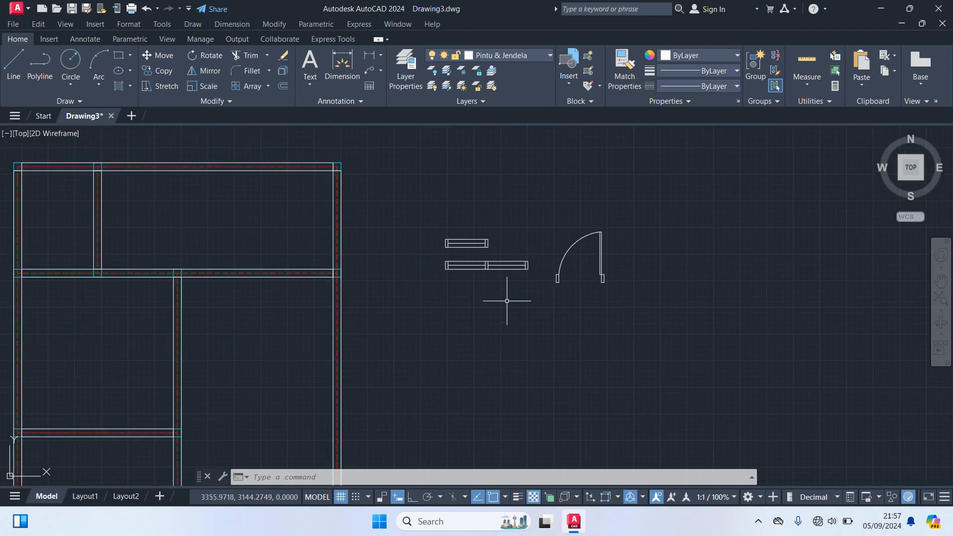
left_click(516, 54)
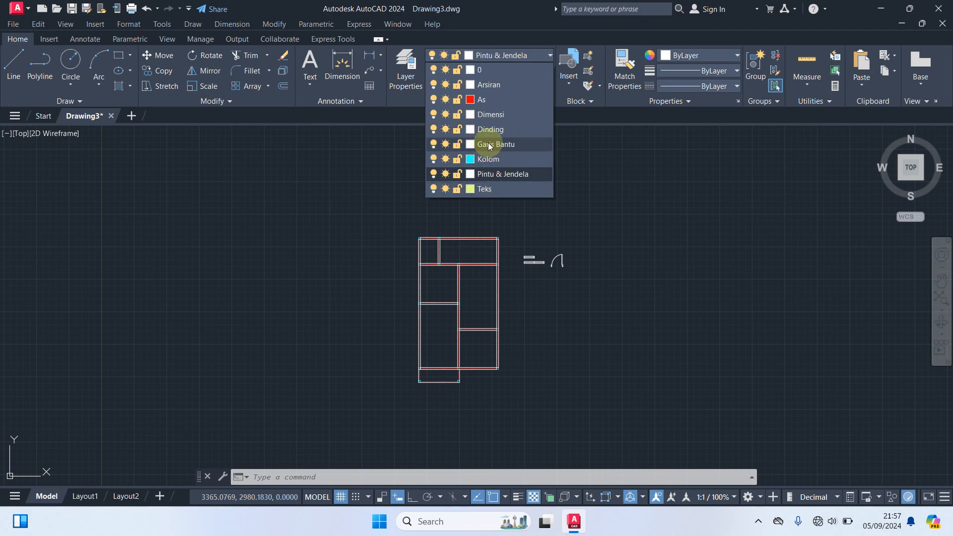
left_click(499, 85)
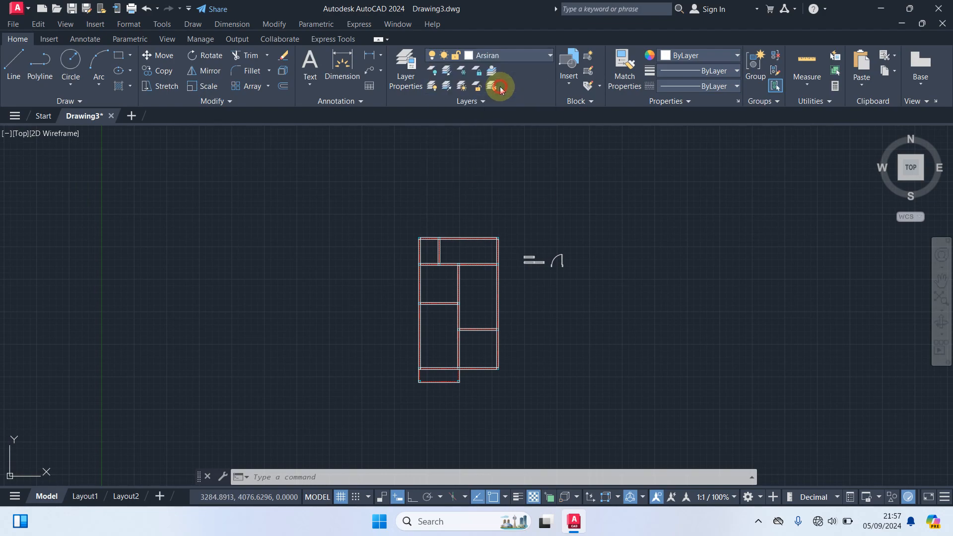
Step: Hatch the narrow rectangle below the plan's lower-left room with the ANGLE pattern at scale 150
scroll(466, 304, "up", 4)
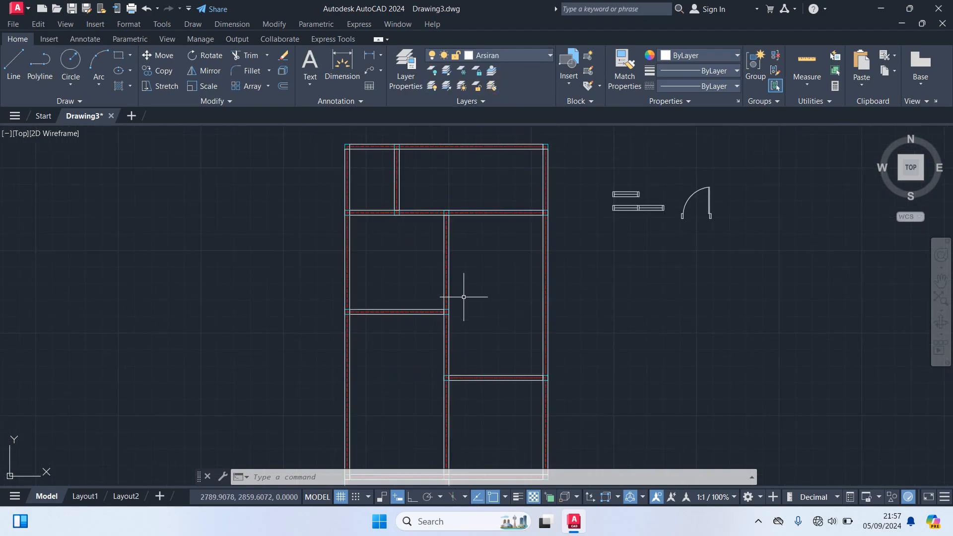
scroll(404, 358, "down", 2)
middle_click_drag(405, 358, 432, 223)
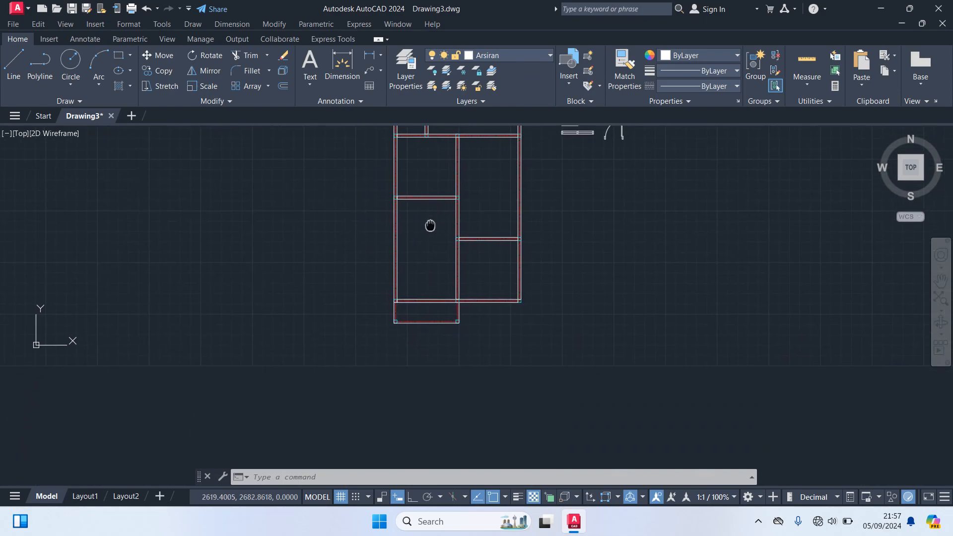
scroll(422, 319, "up", 2)
scroll(406, 315, "up", 2)
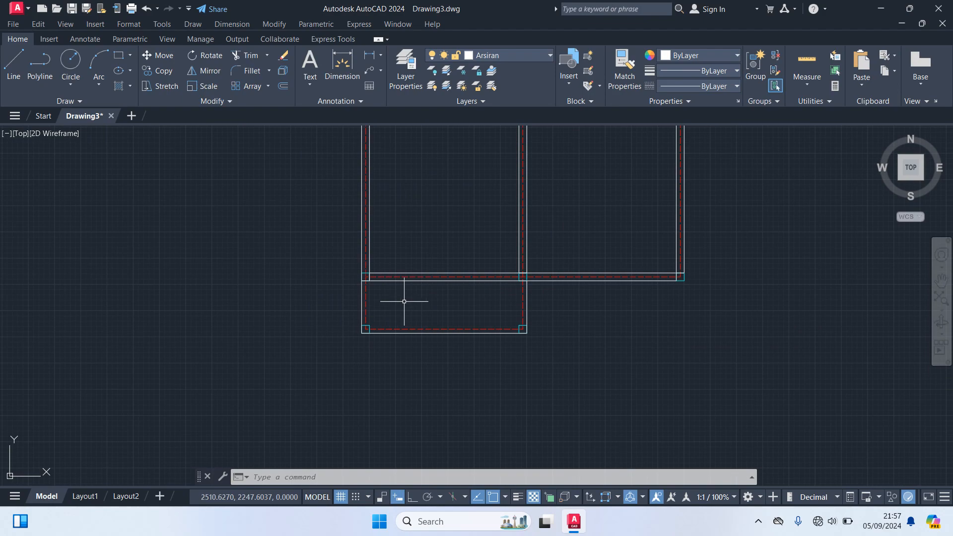
type("H")
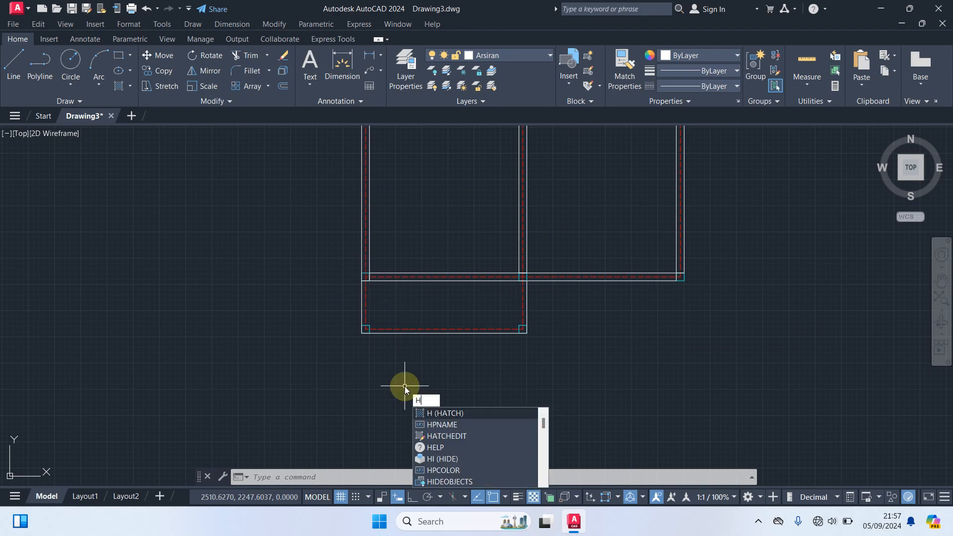
key("Return")
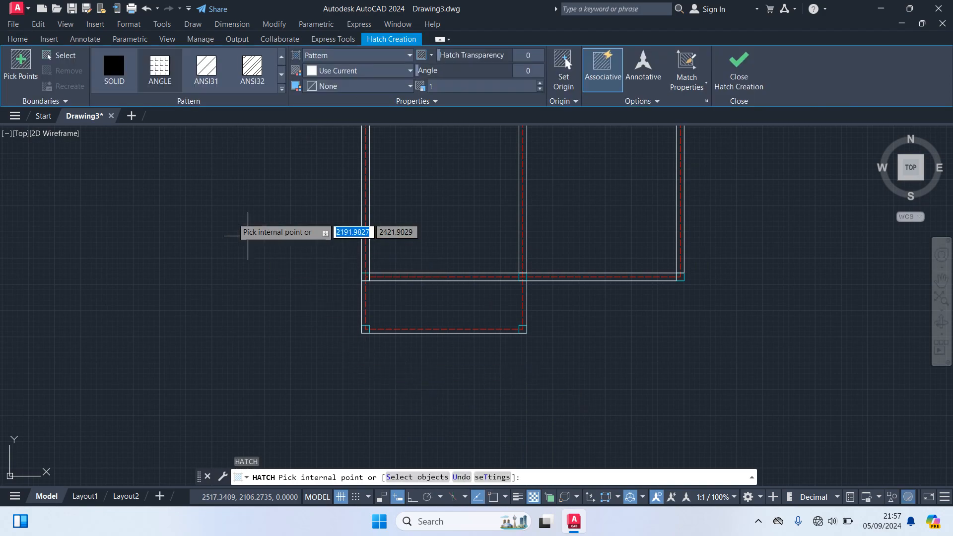
left_click(161, 69)
left_click(159, 73)
left_click(160, 75)
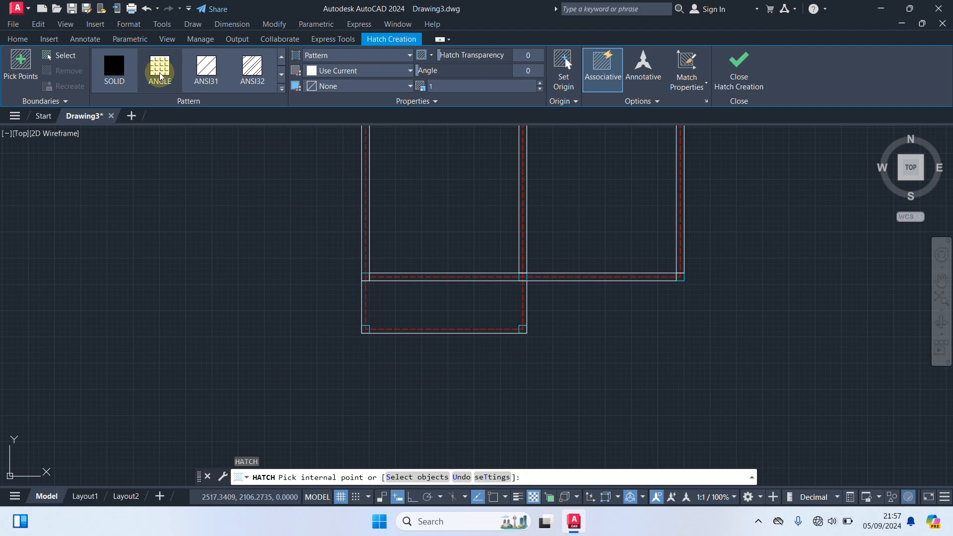
left_click(439, 85)
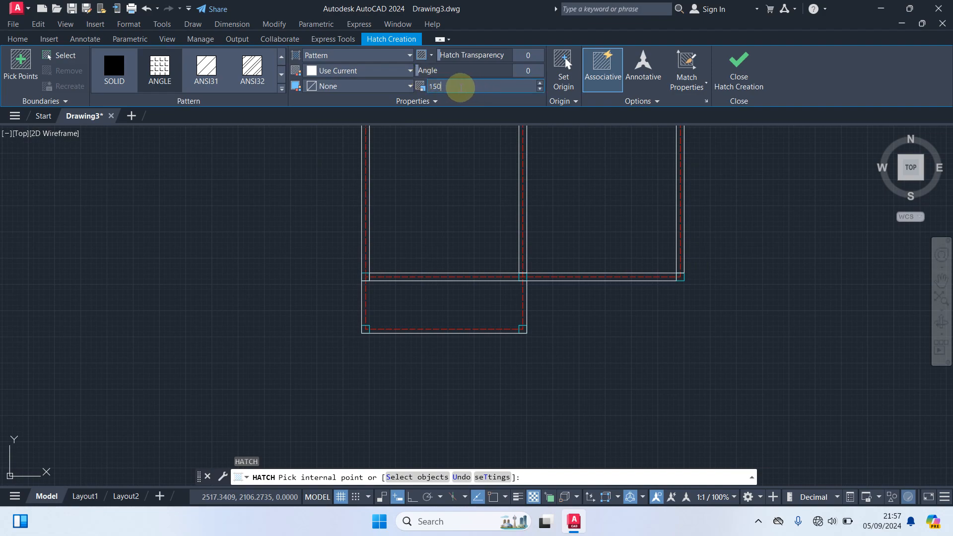
left_click(428, 310)
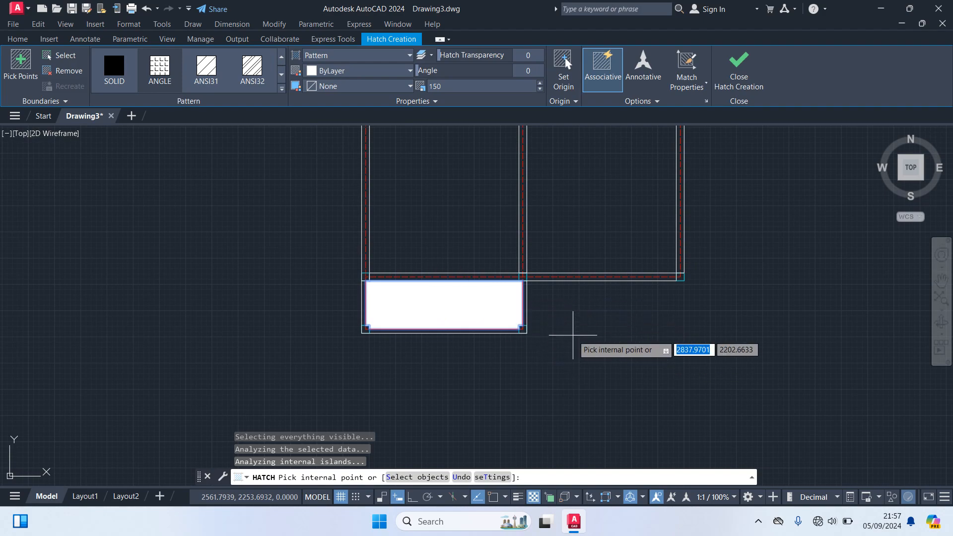
key("Return")
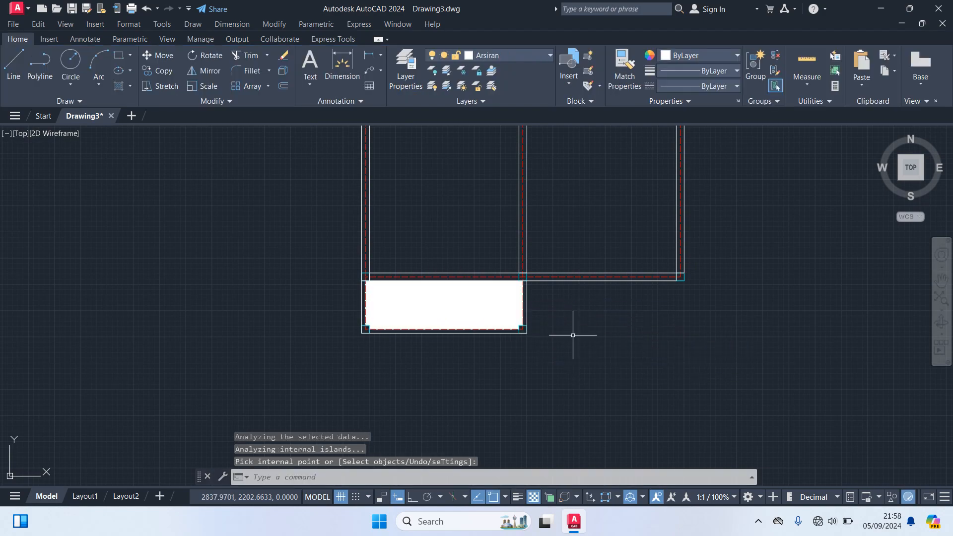
Step: Try switching the hatch below the lower-left room between the SOLID and ANGLE patterns, ending on ANGLE
left_click(445, 300)
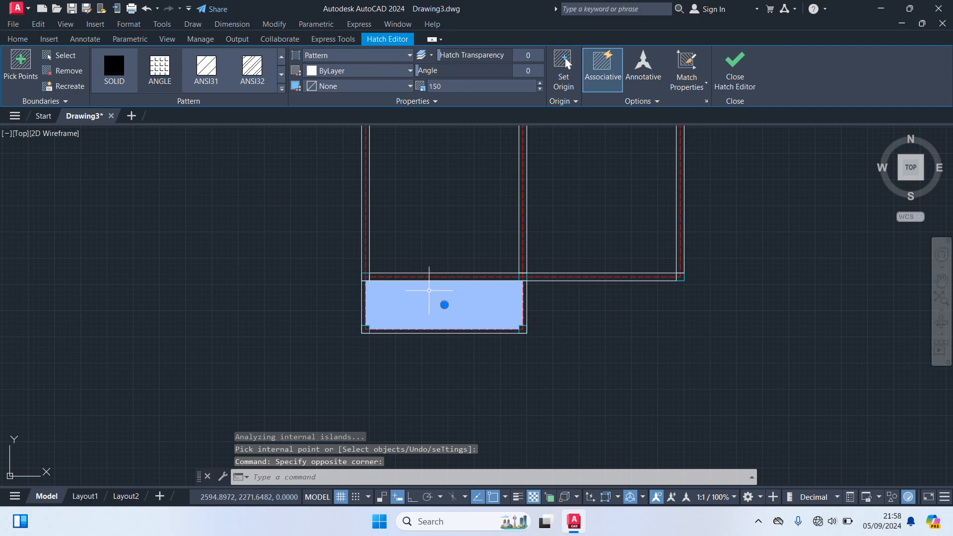
left_click(114, 67)
left_click(159, 69)
left_click(112, 72)
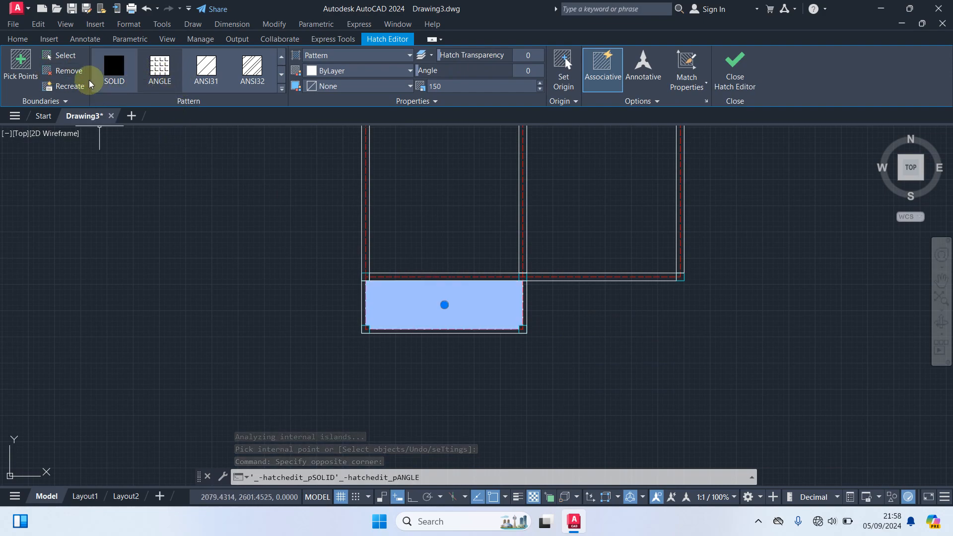
left_click(166, 82)
left_click(163, 71)
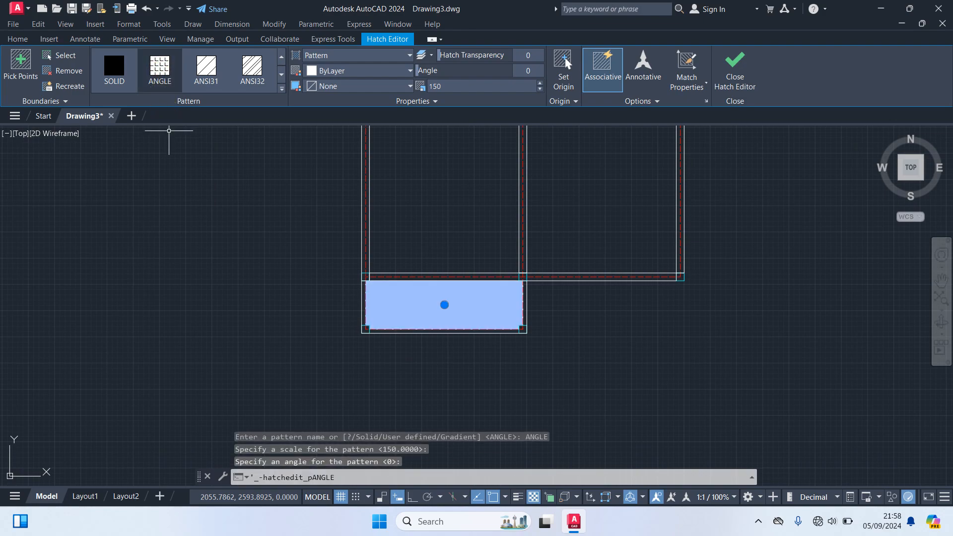
left_click(159, 67)
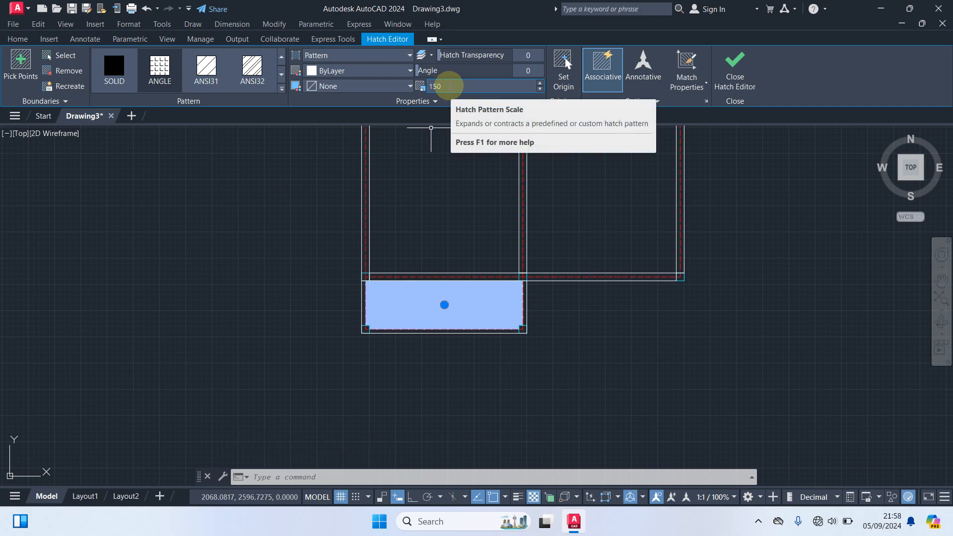
Step: Try the ANSI32 pattern and a scale of 15 on the selected hatch
left_click(251, 70)
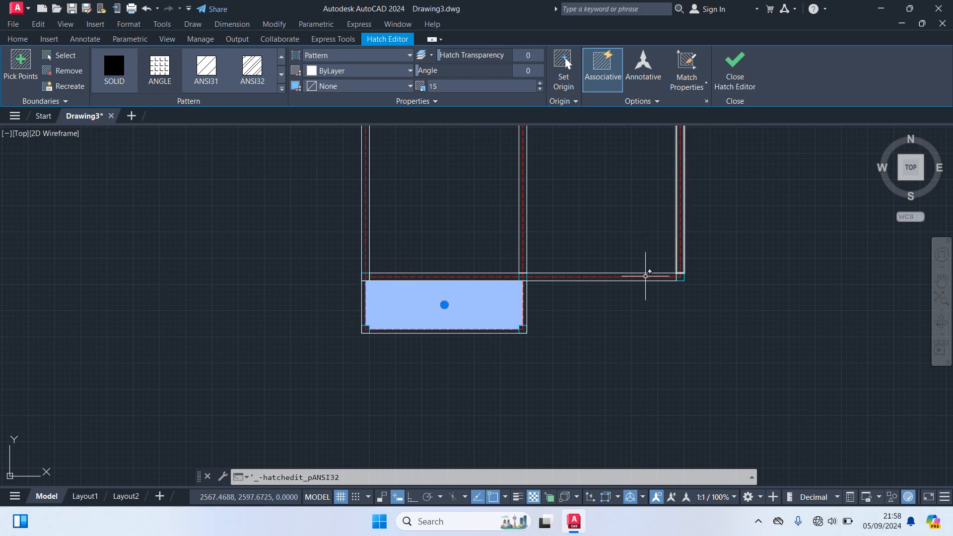
scroll(548, 330, "up", 4)
scroll(555, 329, "down", 2)
middle_click_drag(563, 328, 587, 386)
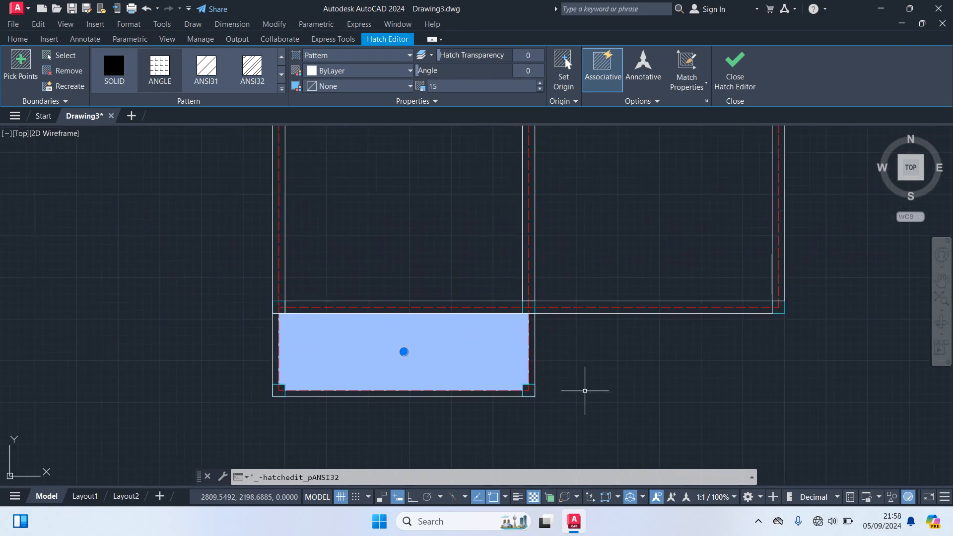
Step: Set the selected hatch's scale to 1500 and deselect it
left_click(445, 87)
double_click(446, 86)
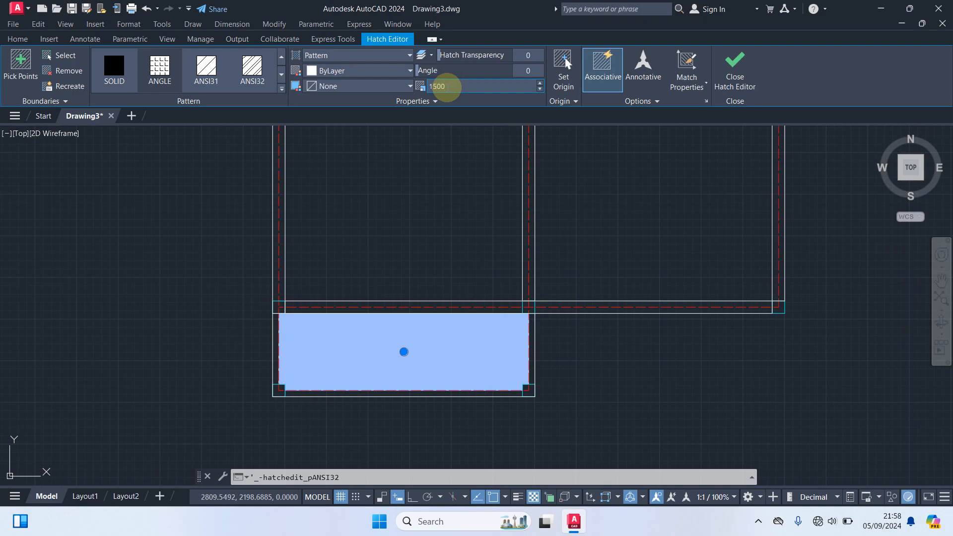
type("1500")
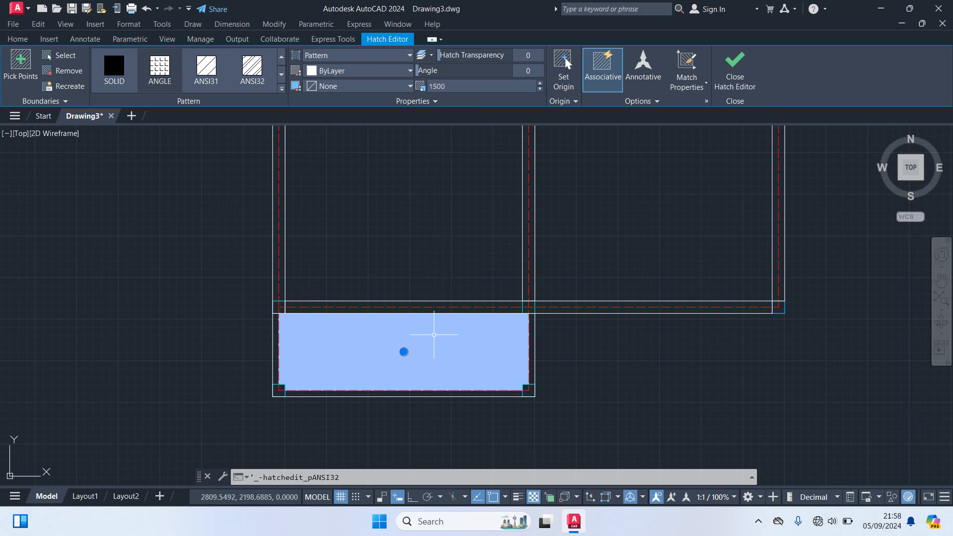
scroll(437, 332, "down", 3)
scroll(456, 347, "up", 2)
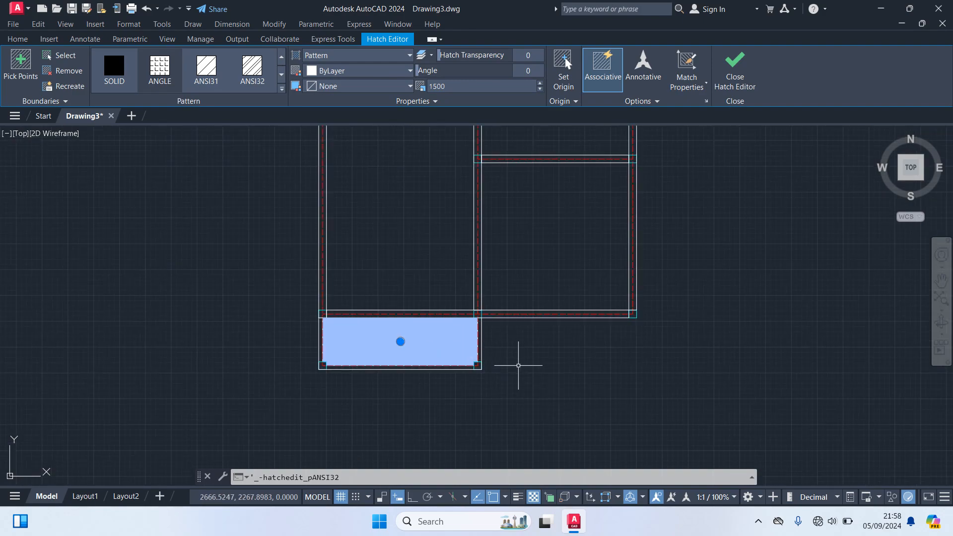
key("Escape")
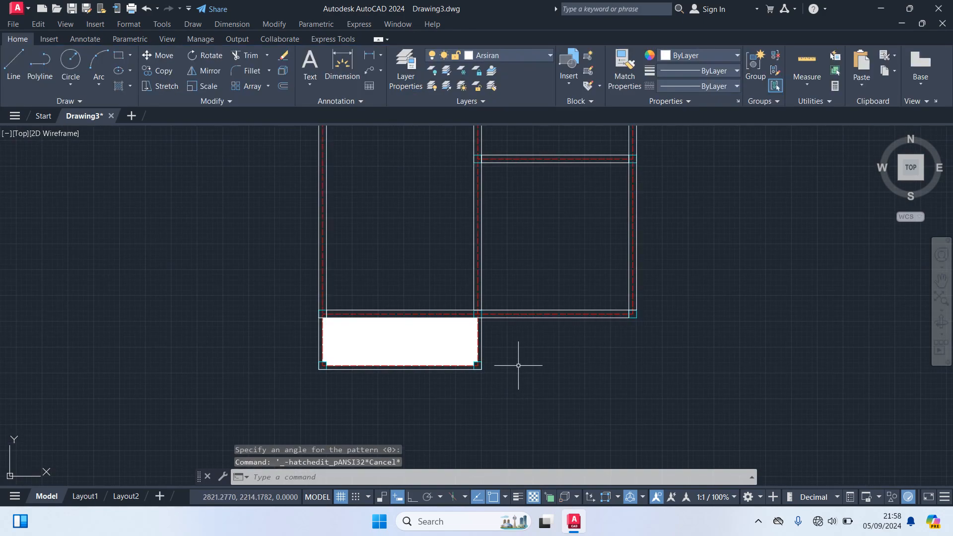
Step: Reselect the hatch below the lower-left room, set its scale to 1 and close its floating property display
left_click(423, 338)
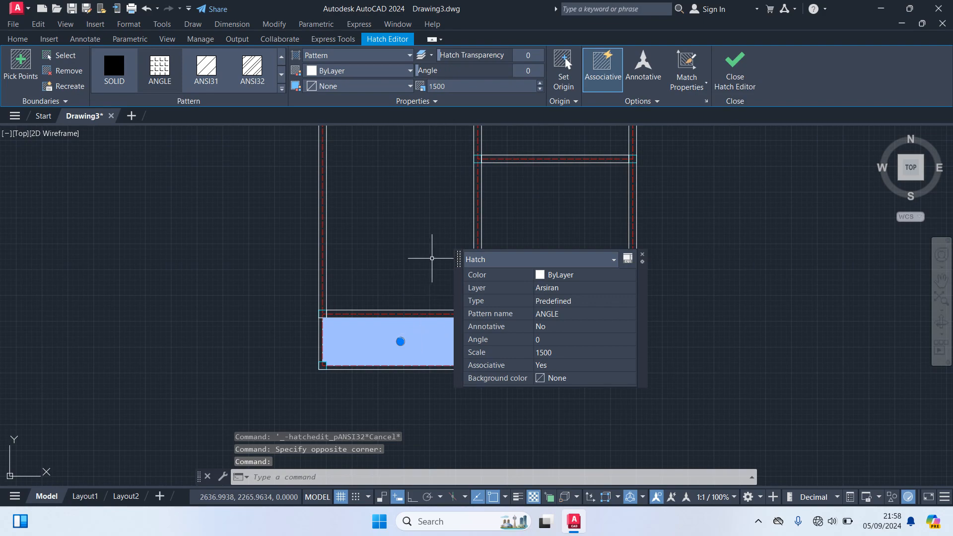
left_click(456, 86)
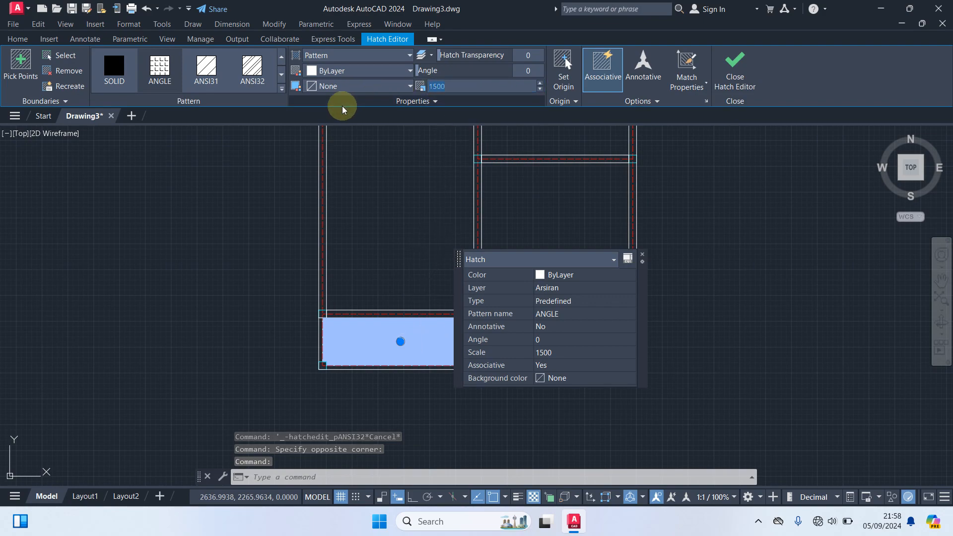
key("BackSpace")
key("BackSpace")
key("BackSpace")
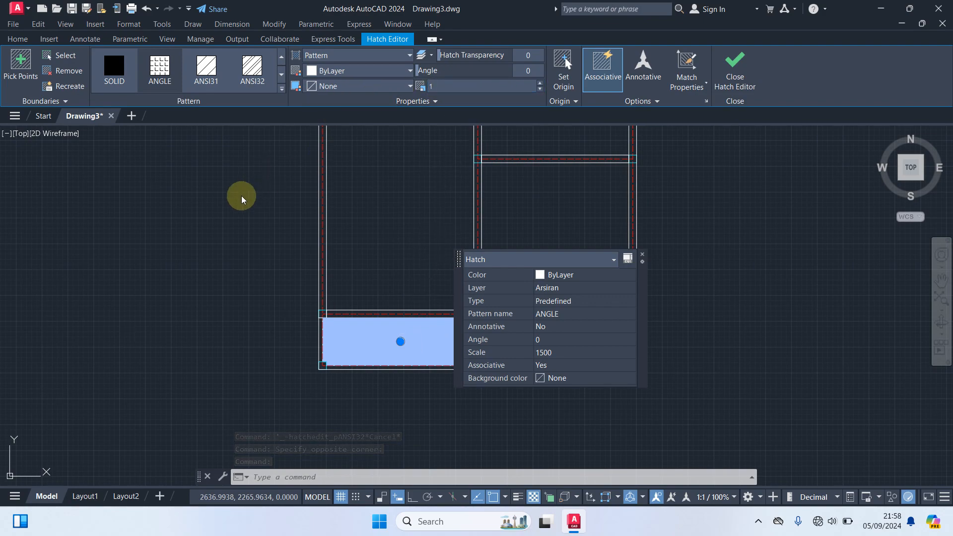
left_click(241, 196)
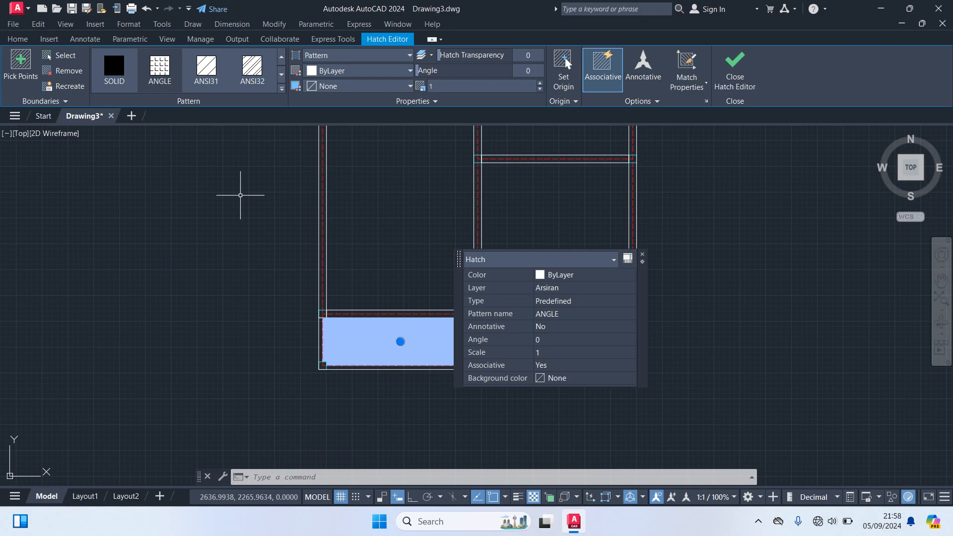
left_click(643, 254)
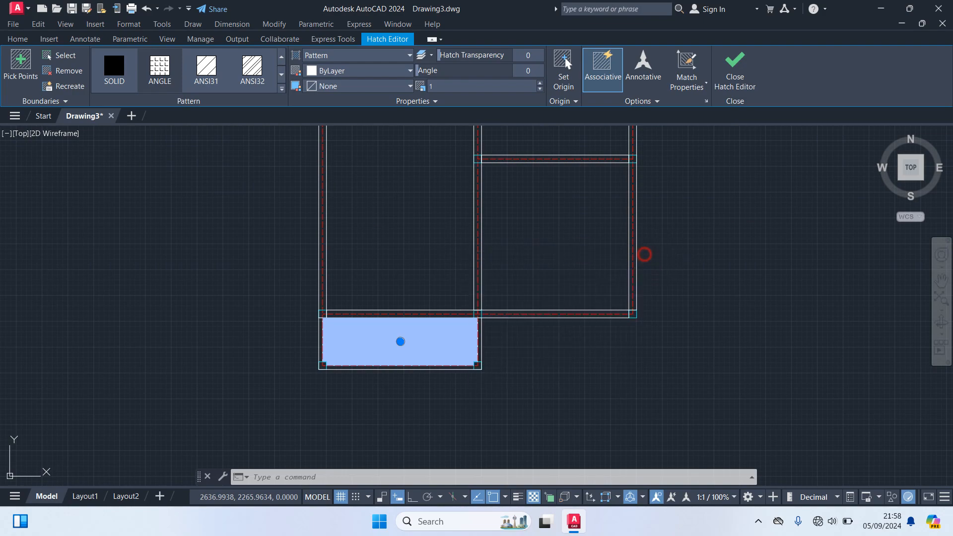
Step: Set the selected hatch's scale to 0.15
left_click(441, 86)
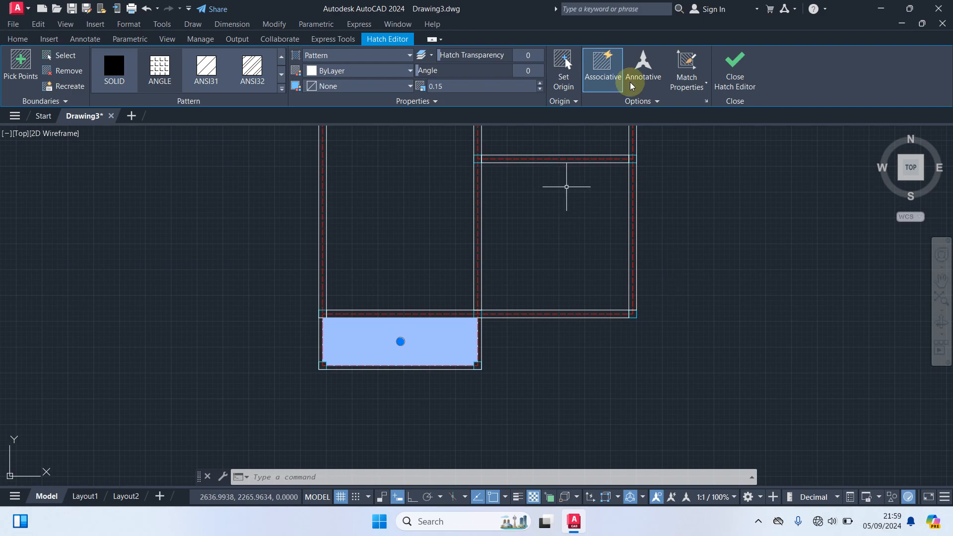
scroll(786, 245, "down", 2)
scroll(781, 246, "up", 2)
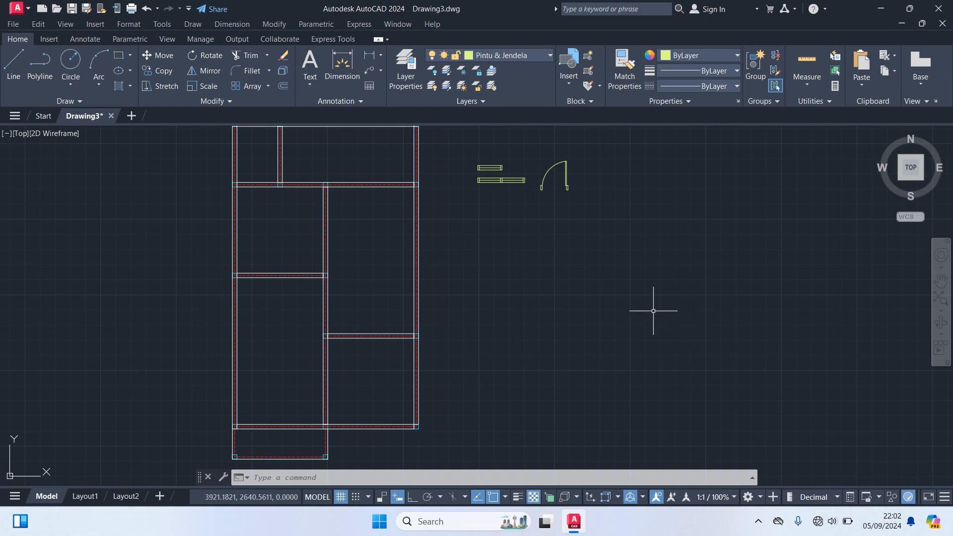
Step: Make Arsiran the current layer and hatch the area below the lower-left room with the ANGLE pattern at scale 5
left_click(488, 55)
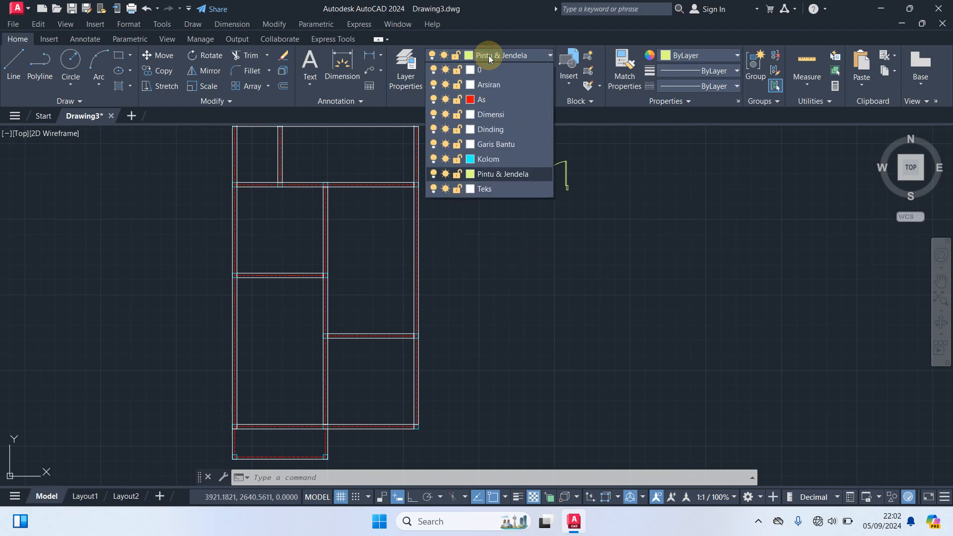
left_click(486, 87)
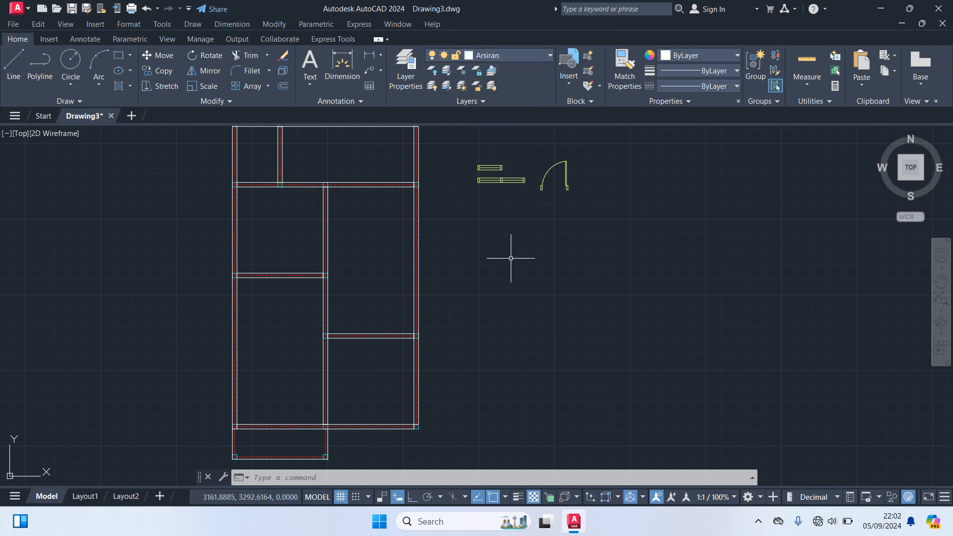
middle_click_drag(486, 347, 572, 274)
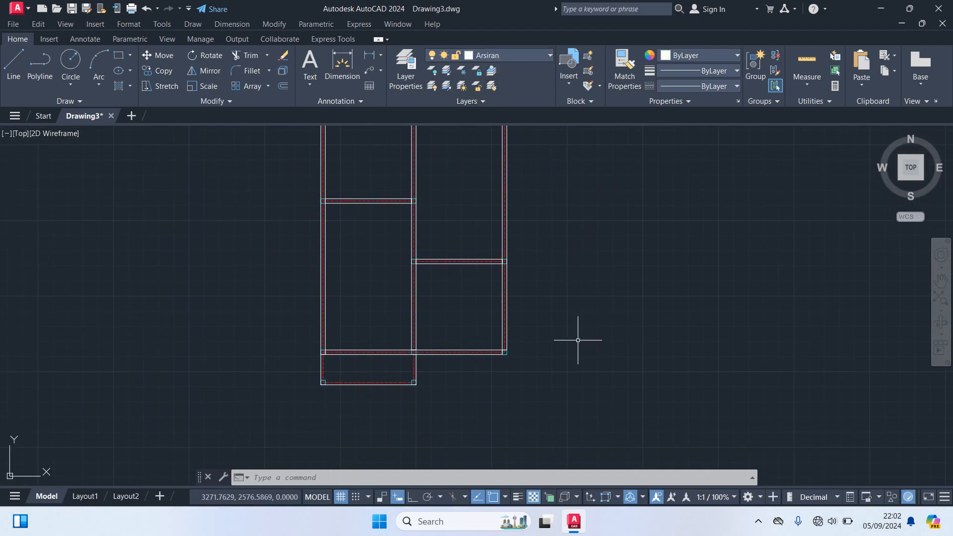
key("Return")
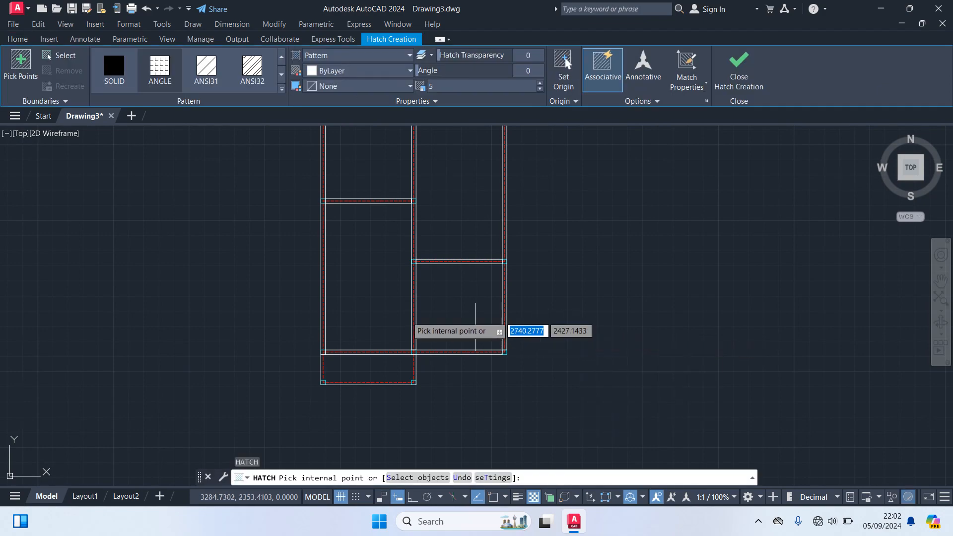
left_click(160, 78)
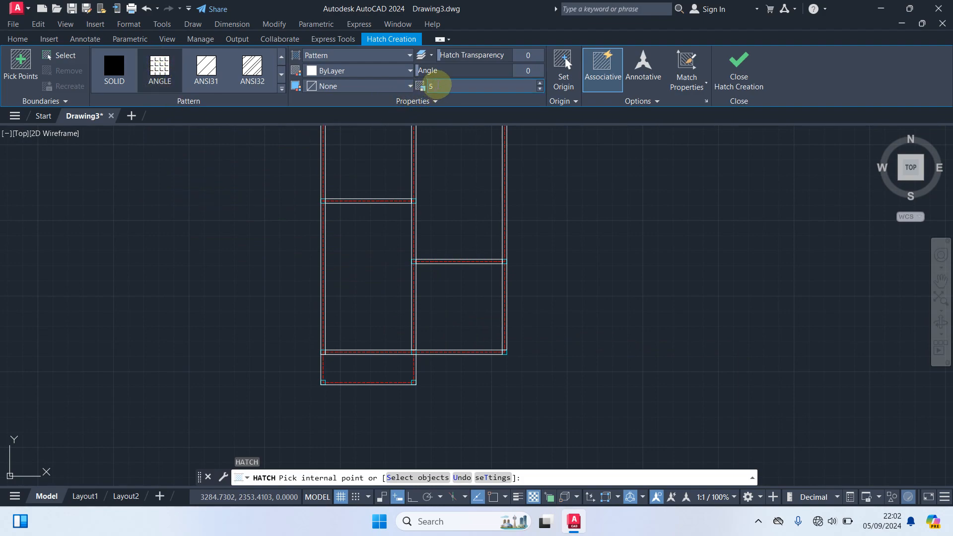
left_click(435, 86)
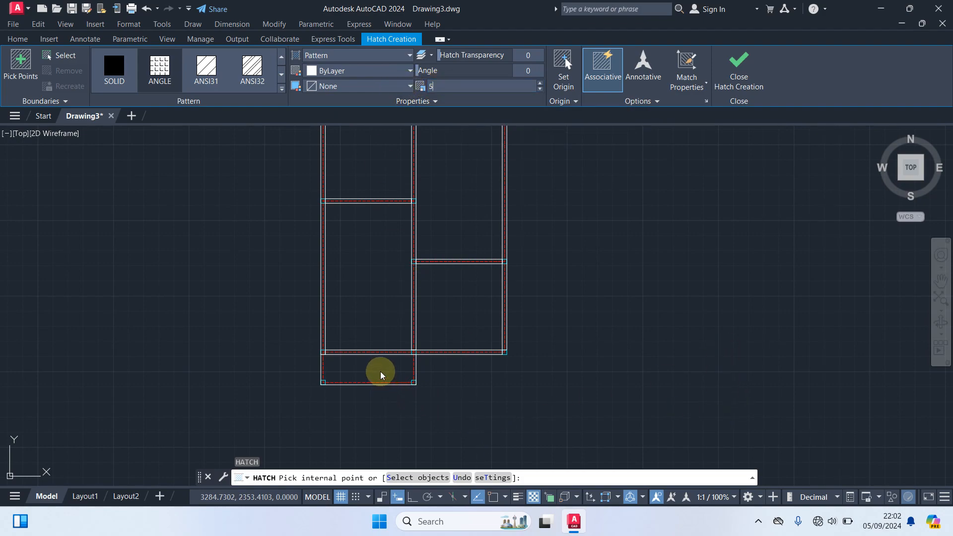
scroll(380, 373, "up", 2)
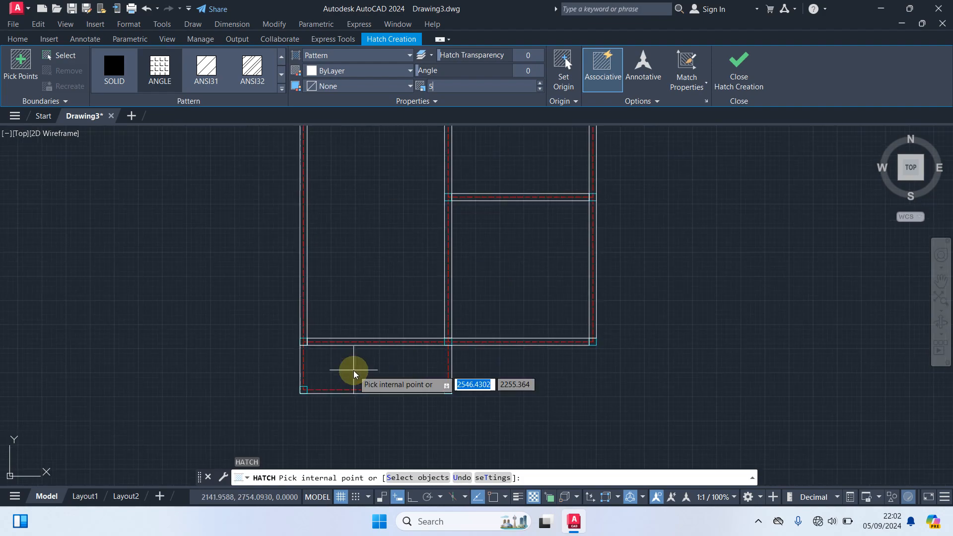
scroll(380, 373, "down", 2)
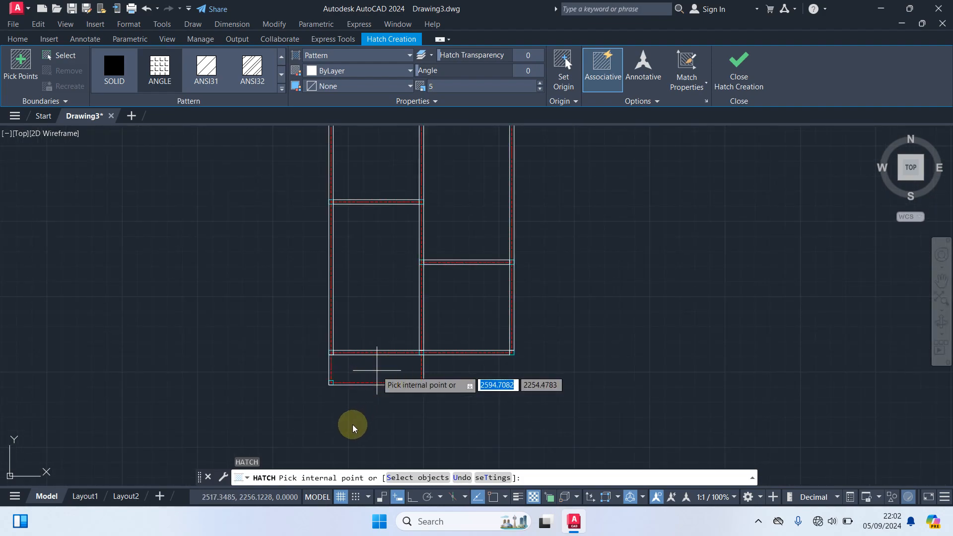
middle_click_drag(554, 378, 614, 398)
left_click(474, 387)
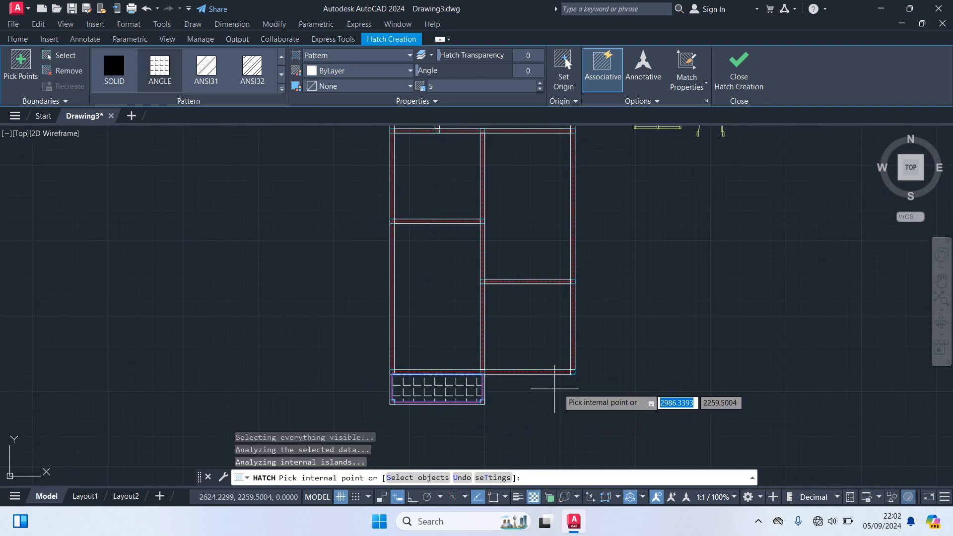
key("Return")
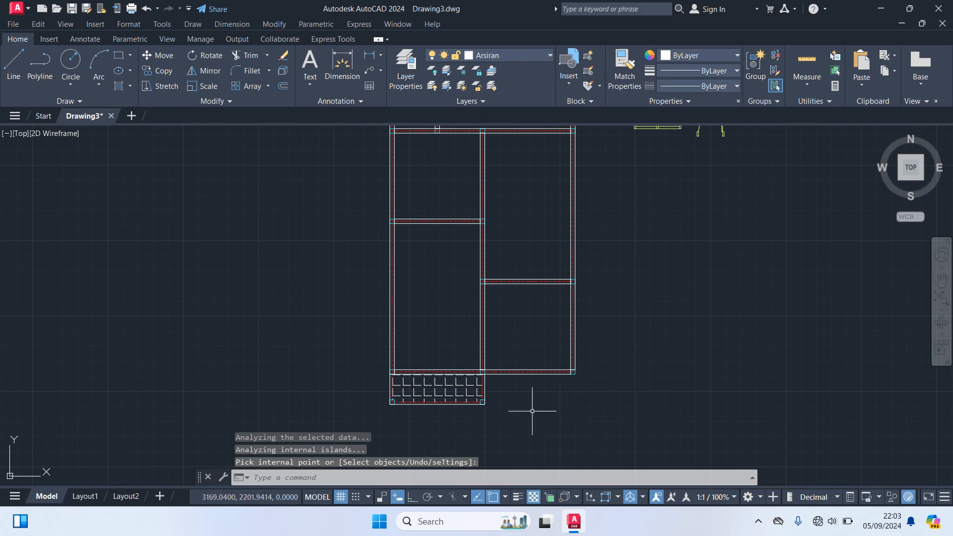
scroll(532, 411, "down", 2)
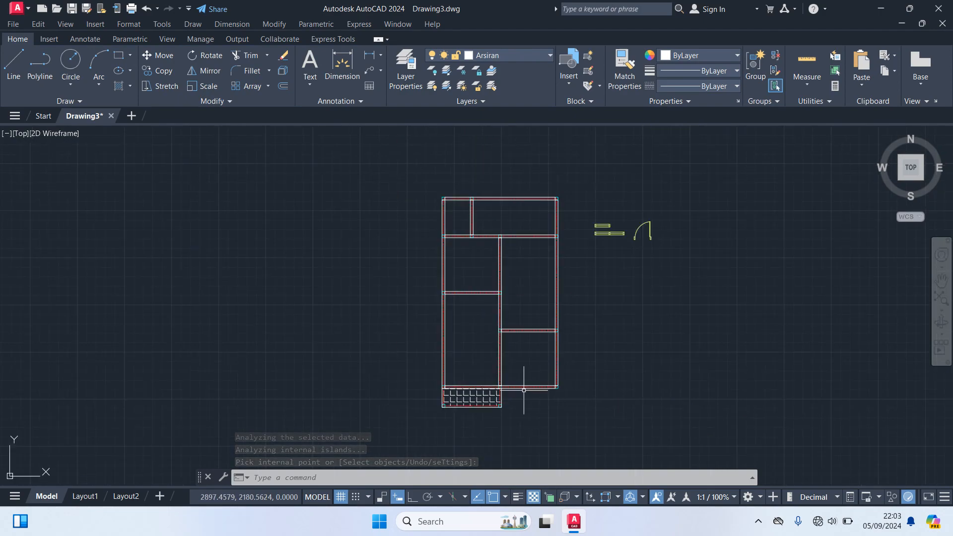
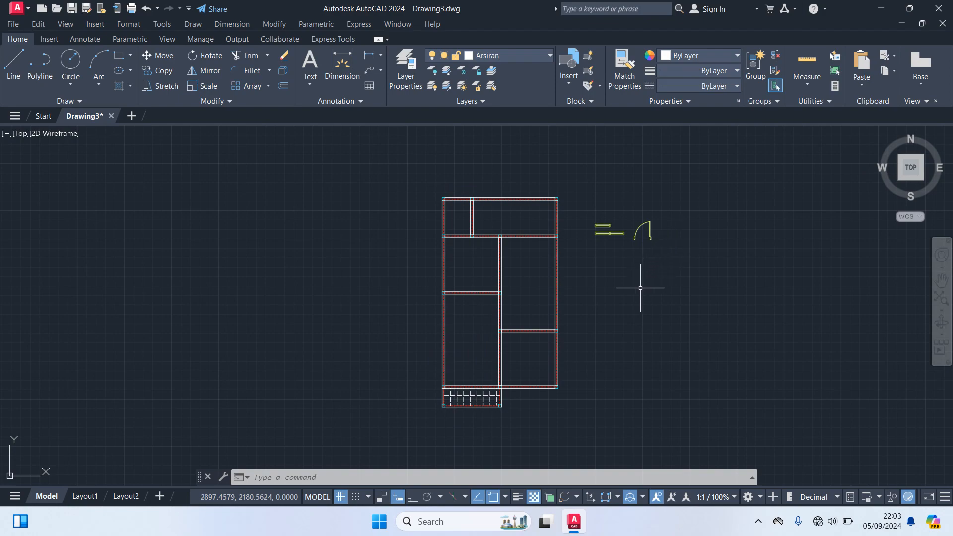
Step: Copy the door symbol twice into the empty space to the right of the floor plan's lower-right room
scroll(481, 392, "up", 4)
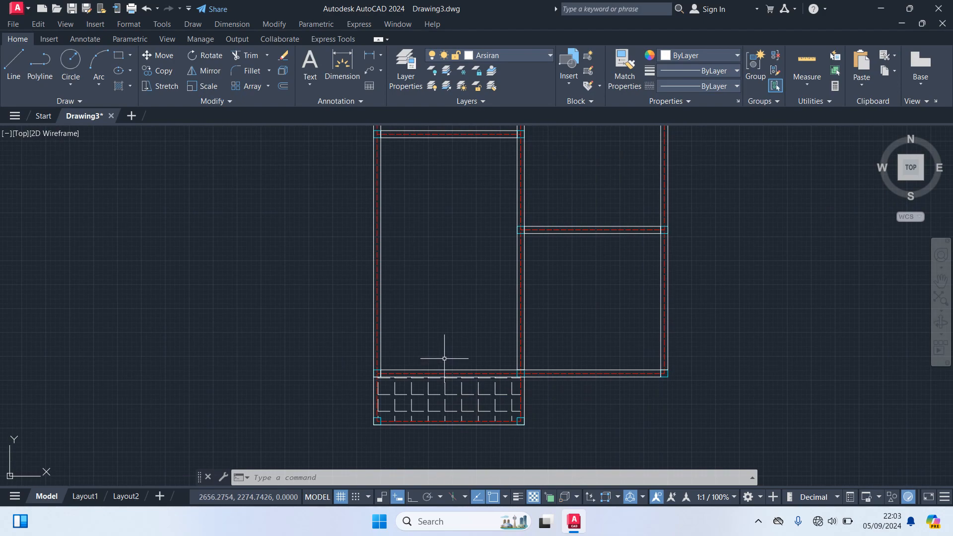
scroll(499, 346, "down", 4)
middle_click_drag(619, 319, 469, 343)
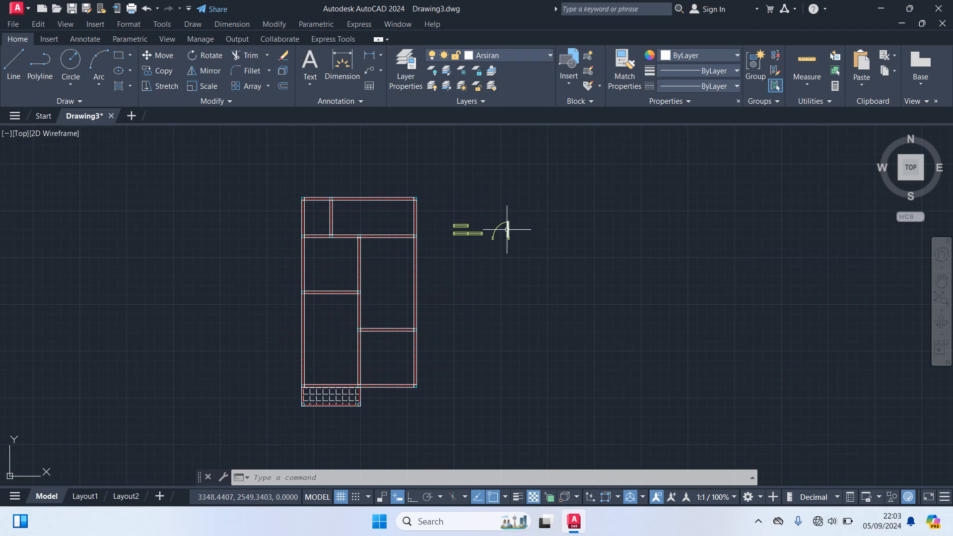
scroll(504, 246, "up", 4)
left_click(552, 253)
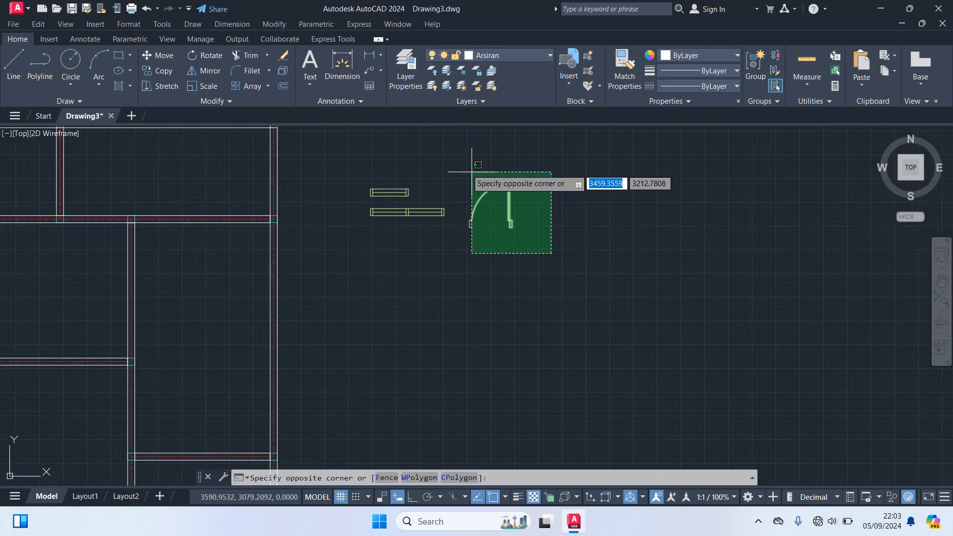
left_click(454, 151)
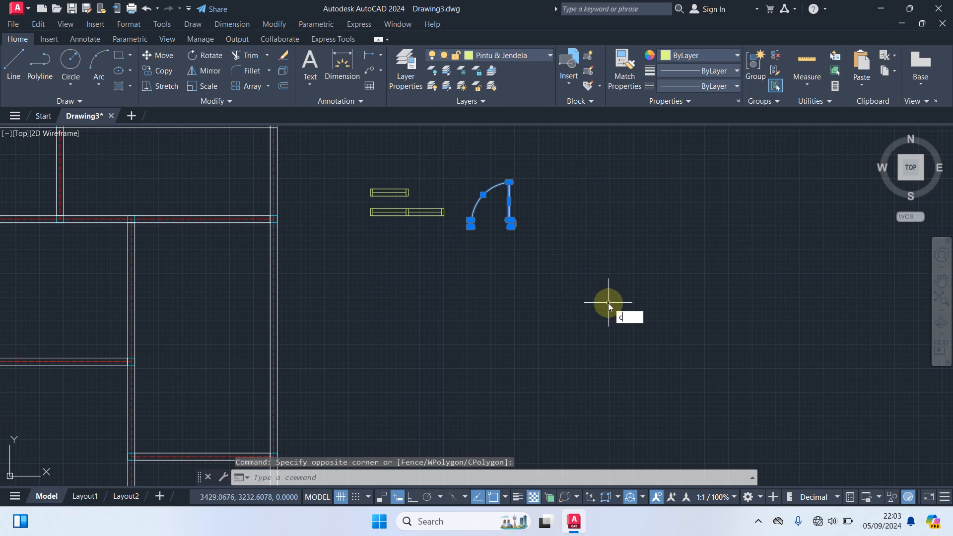
type("CO")
key("Return")
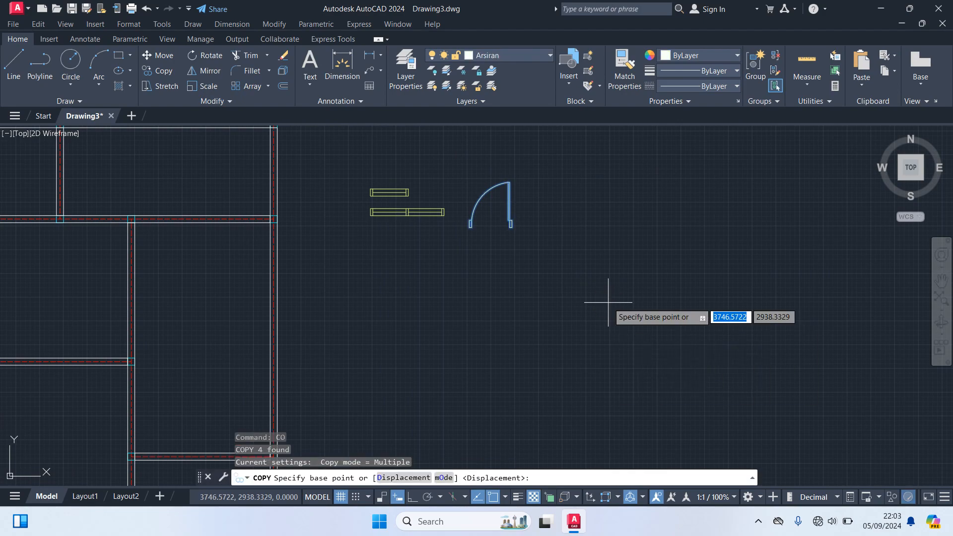
left_click(510, 225)
mouse_move(529, 353)
middle_mouse_down()
mouse_move(548, 305)
mouse_move(651, 148)
middle_mouse_up()
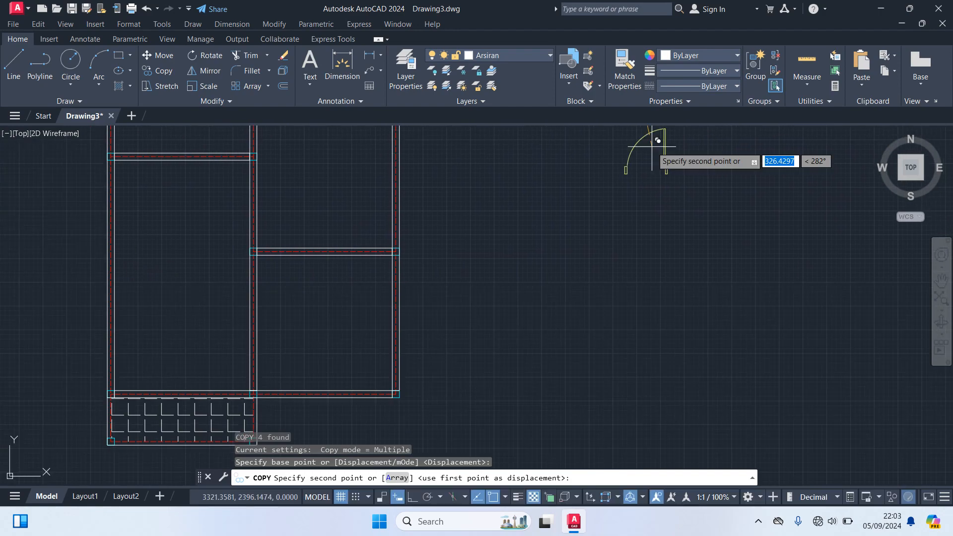
left_click(501, 273)
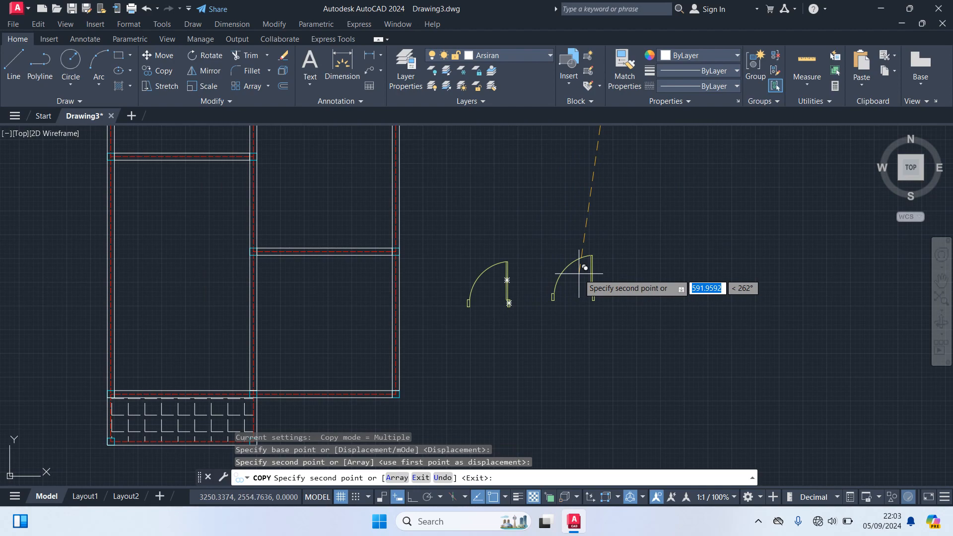
left_click(584, 268)
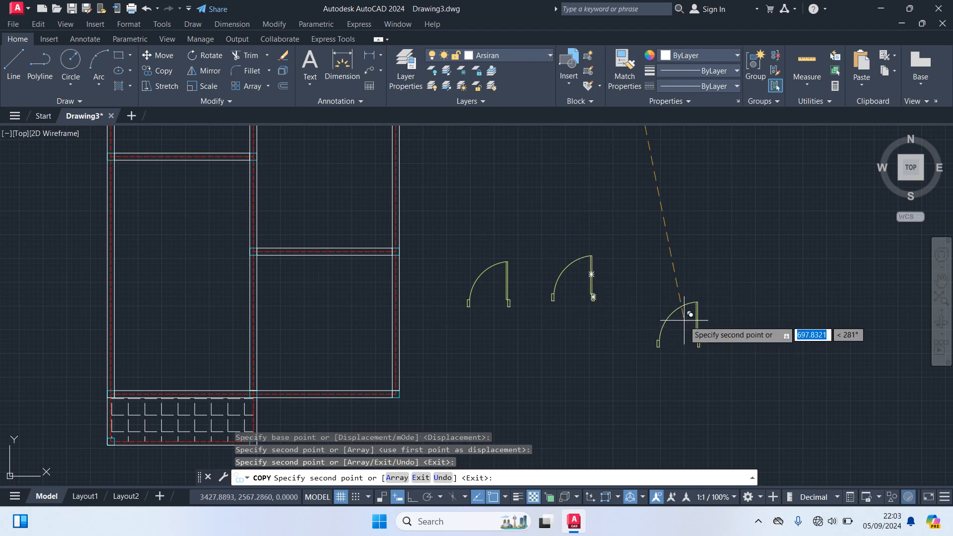
key("Return")
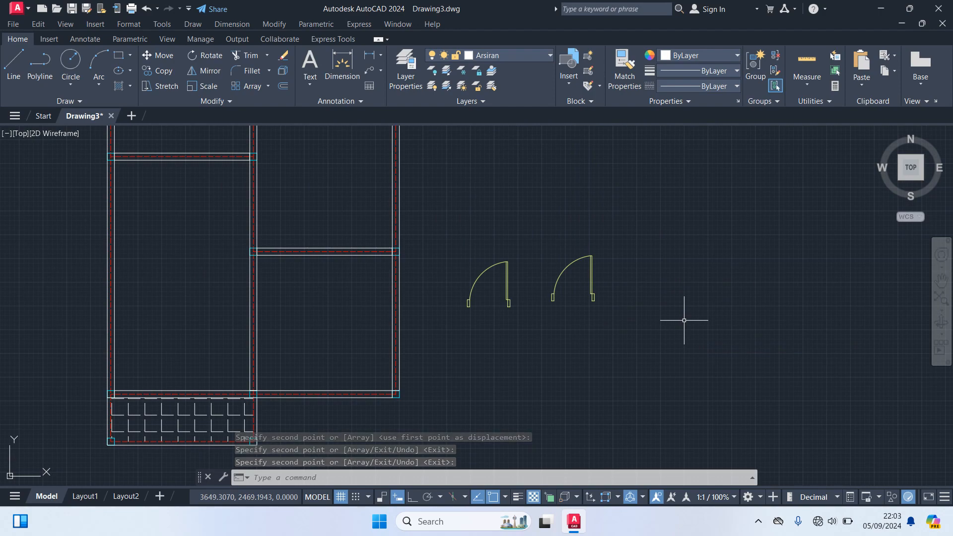
Step: Trim away the short upper and lower edges of the left jamb on both door copies
scroll(454, 283, "up", 2)
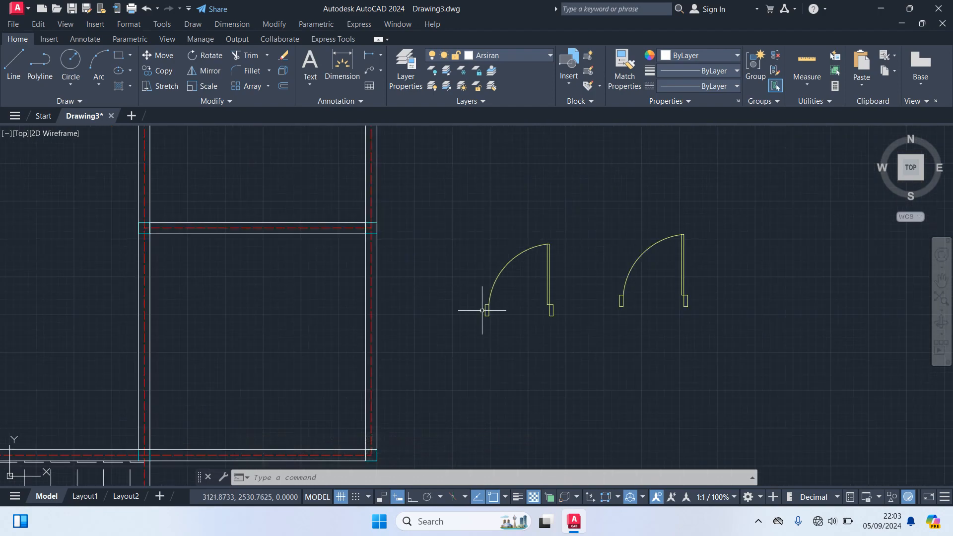
scroll(487, 311, "up", 4)
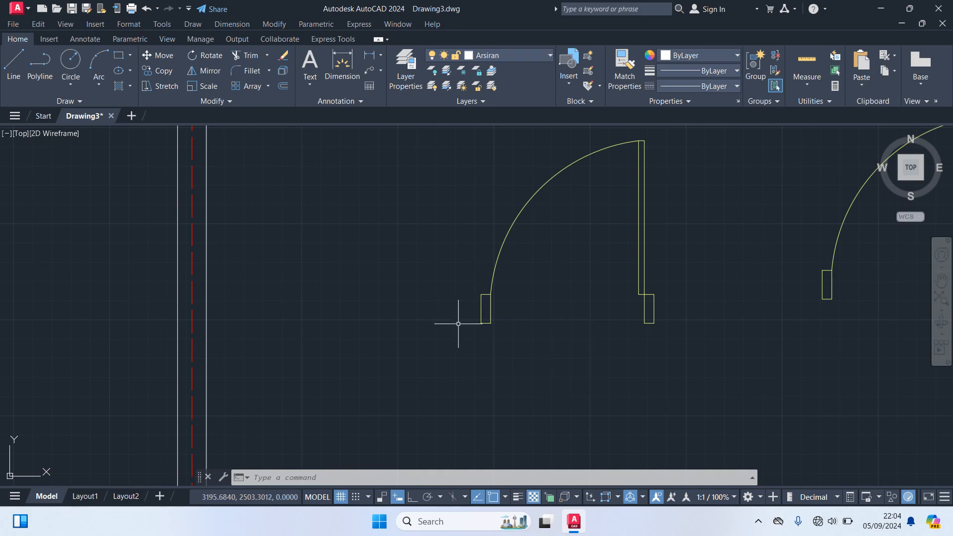
key("Return")
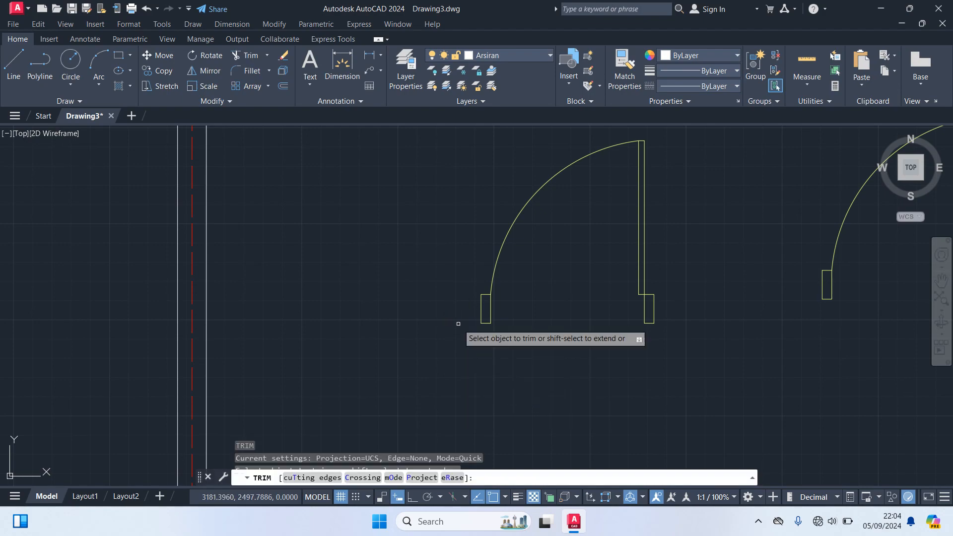
left_click(485, 295)
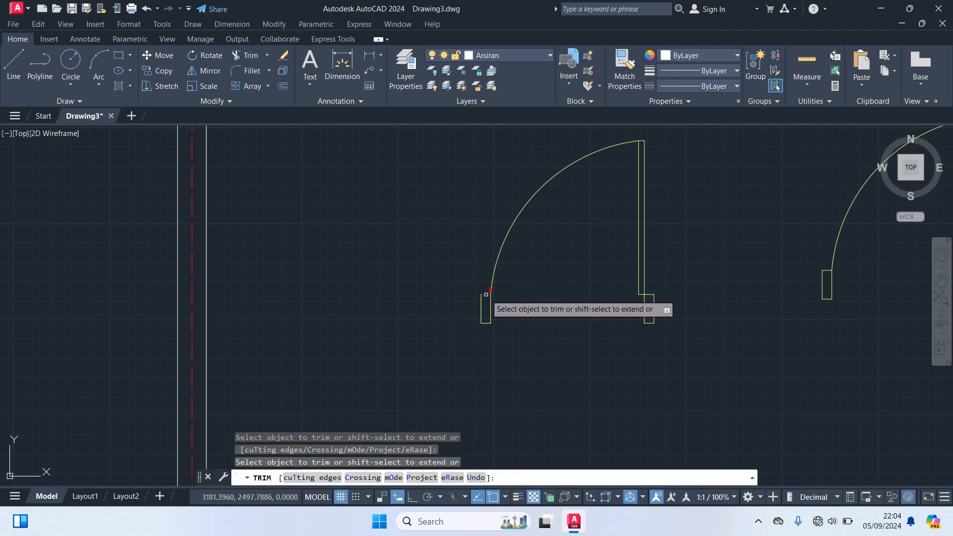
left_click(485, 324)
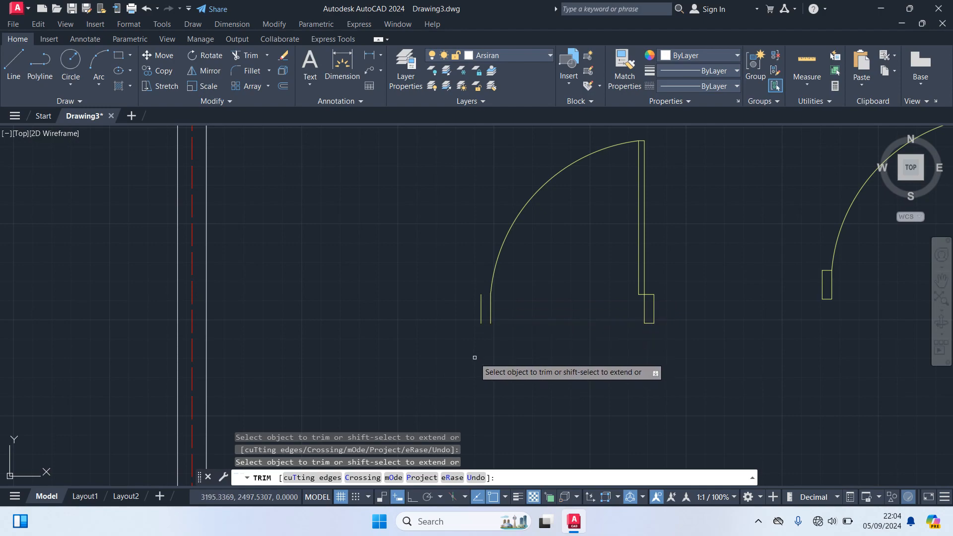
scroll(475, 361, "down", 2)
scroll(708, 325, "up", 2)
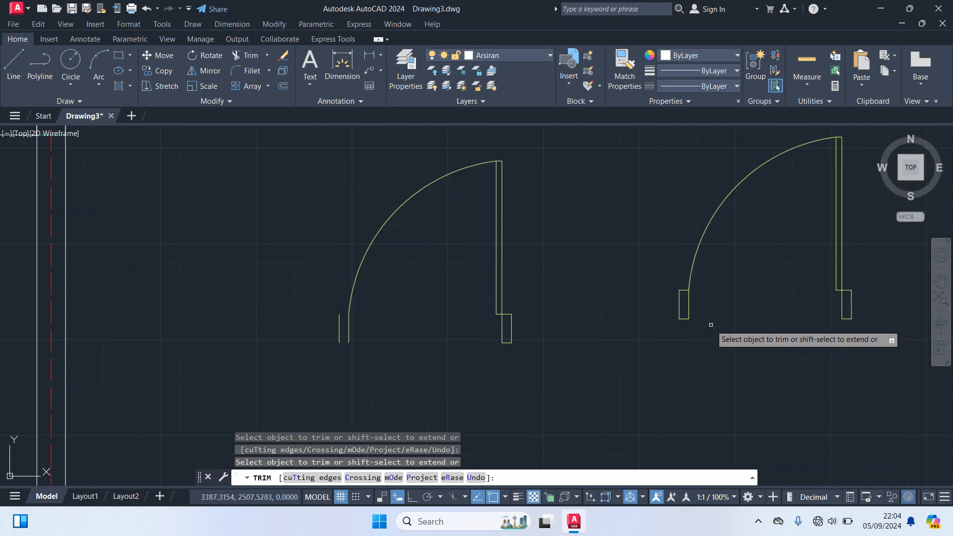
scroll(679, 334, "up", 2)
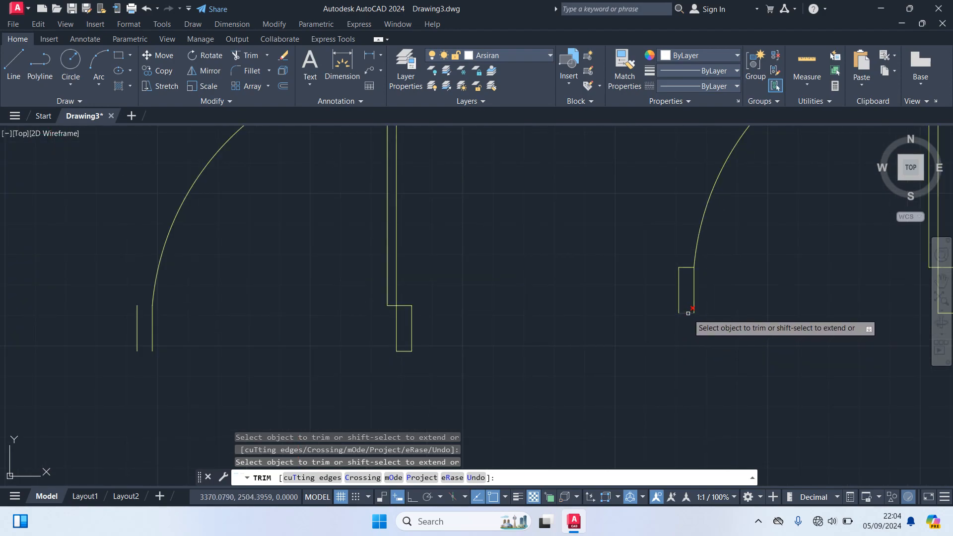
left_click(679, 276)
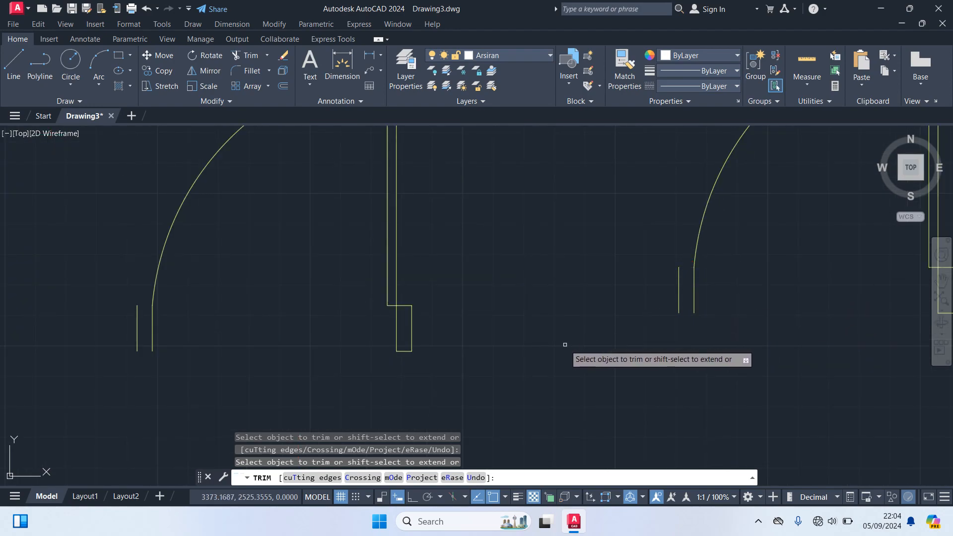
scroll(564, 344, "down", 2)
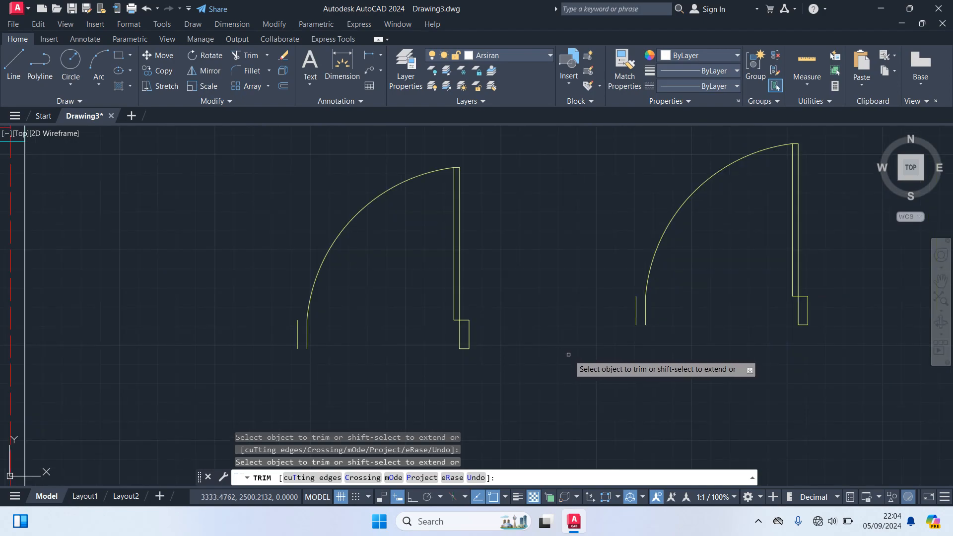
key("Return")
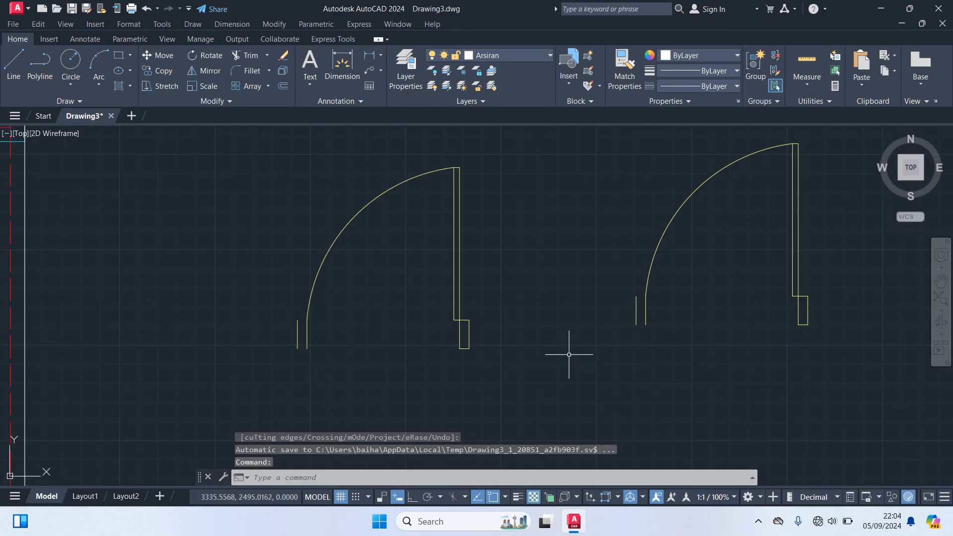
Step: Delete the leftover outer vertical line of the left jamb on both door copies
left_click(636, 318)
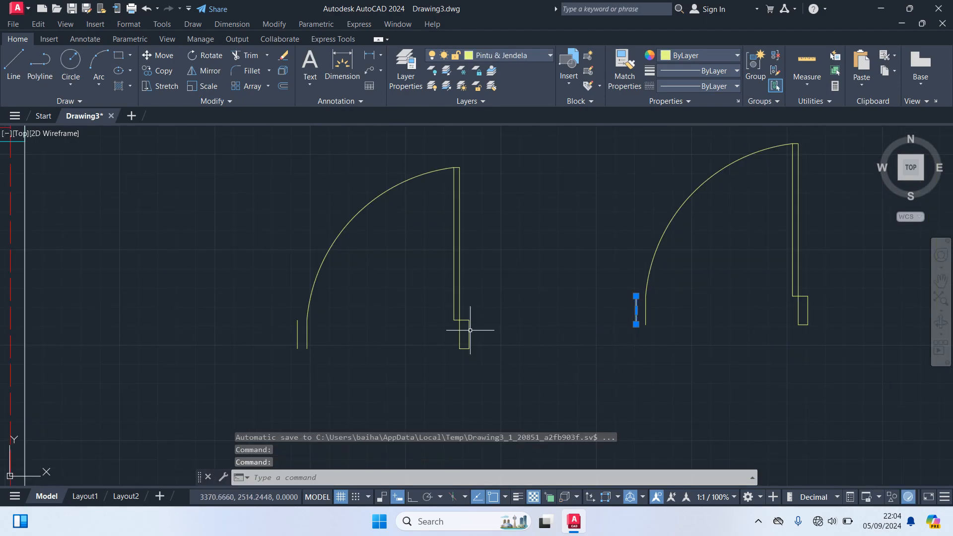
left_click(298, 329)
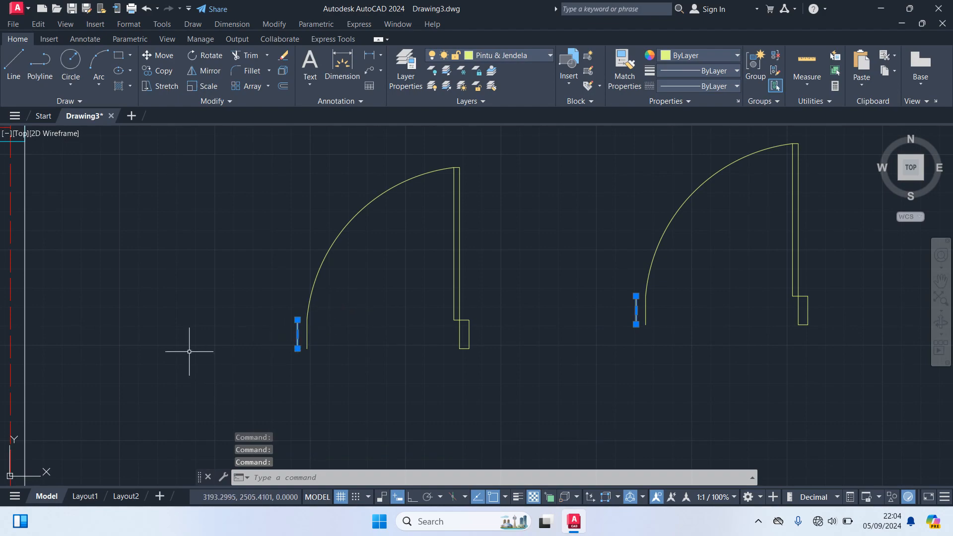
key("Delete")
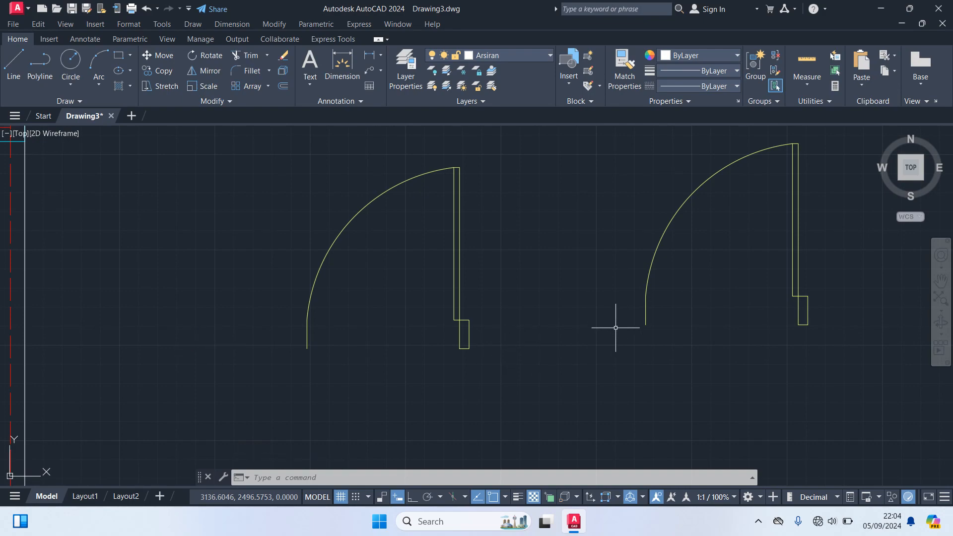
scroll(615, 328, "down", 2)
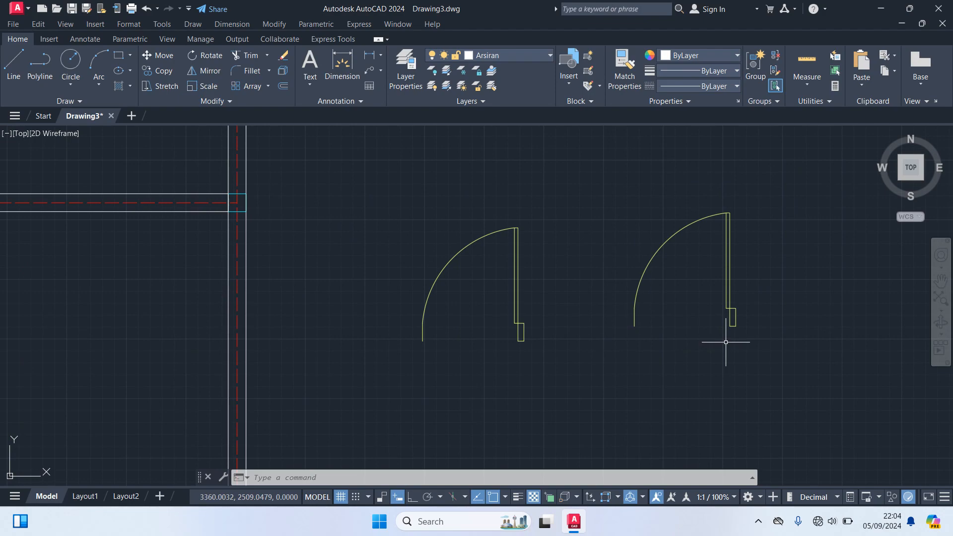
left_click(777, 357)
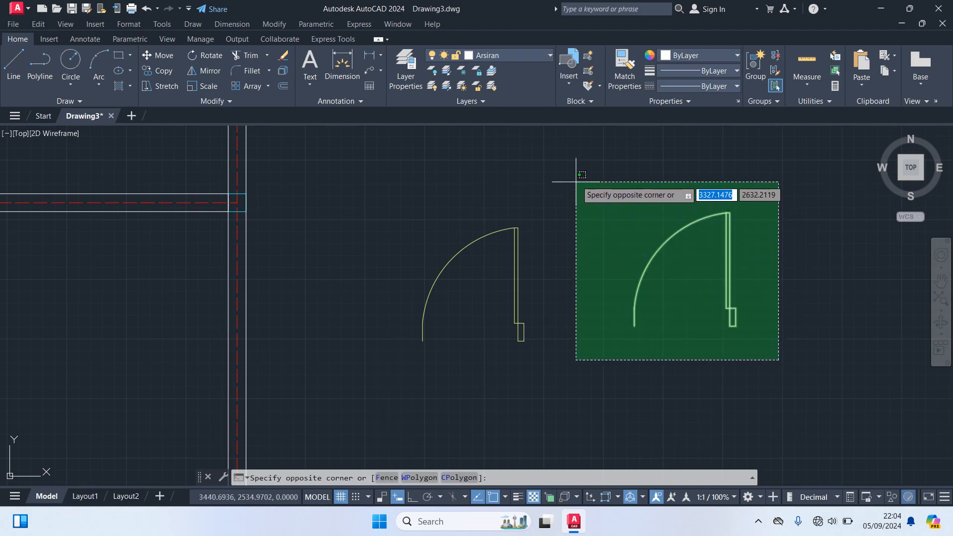
left_click(592, 176)
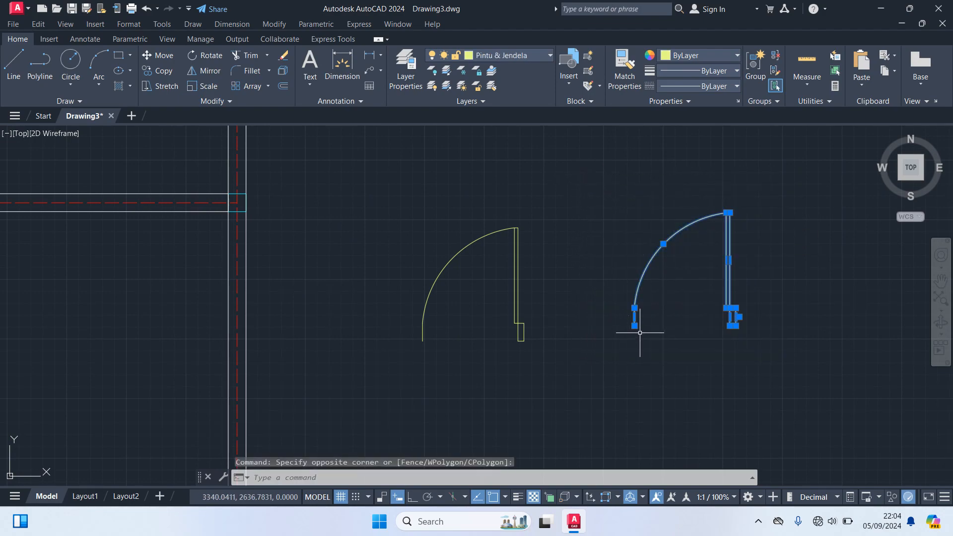
type("R")
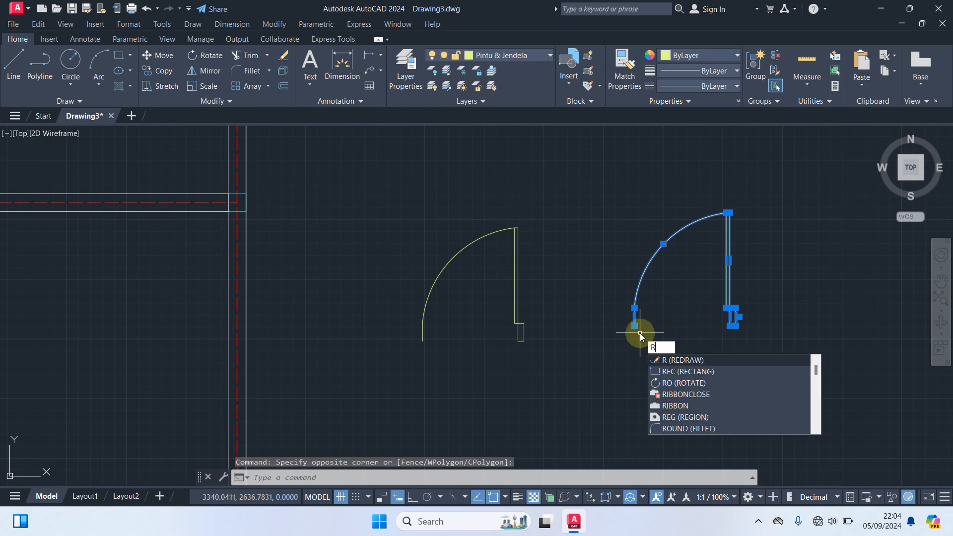
type("O")
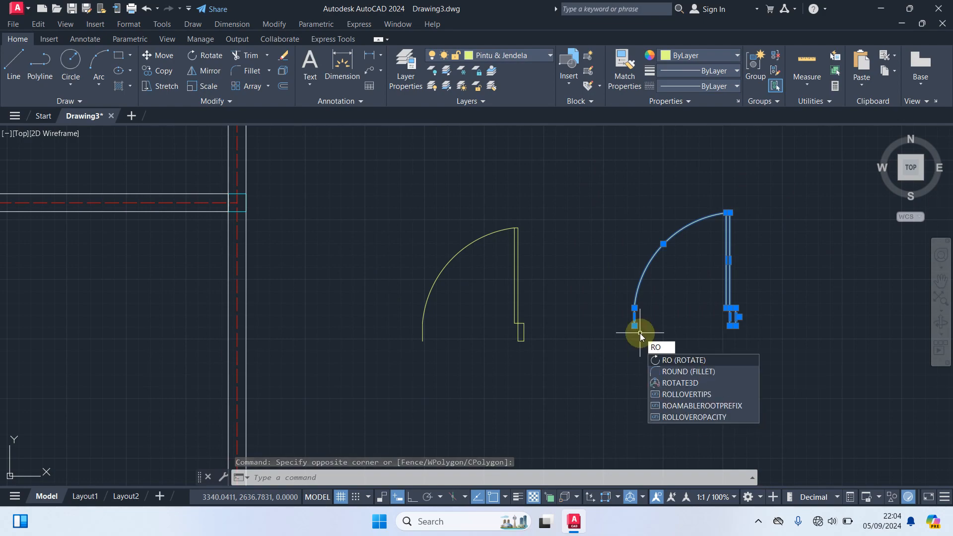
key("Return")
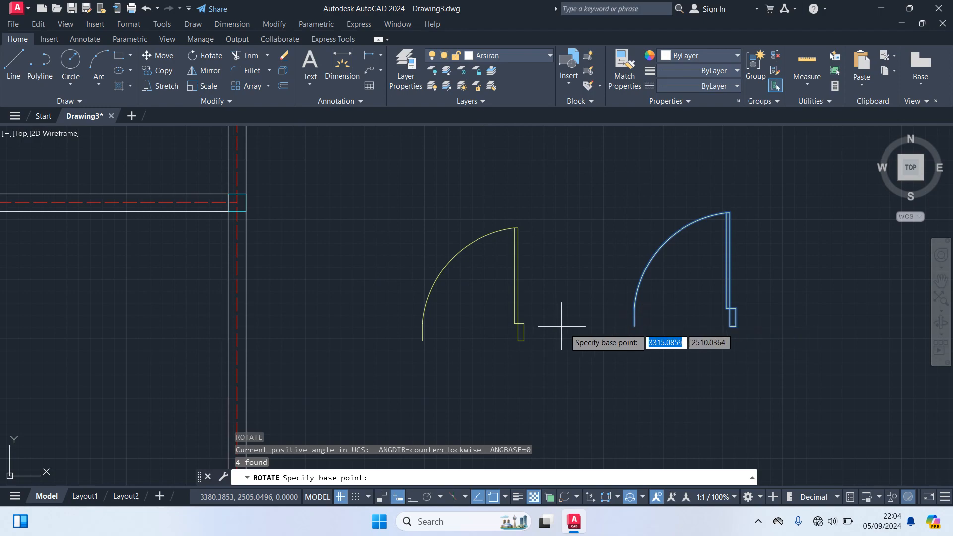
left_click(634, 326)
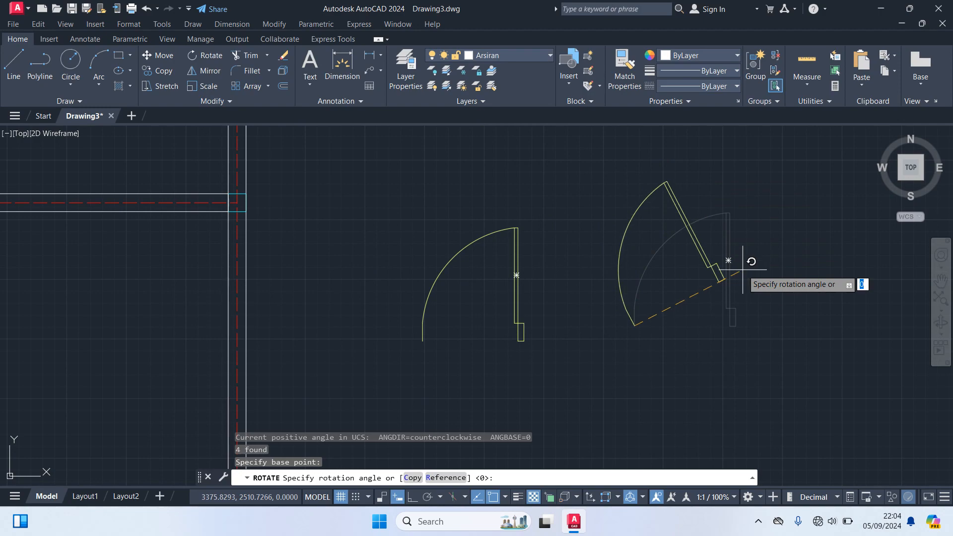
key("Escape")
Step: Mirror the right-hand door copy about a vertical line through its arc-side end, keeping the original, to form a double door
left_click(788, 362)
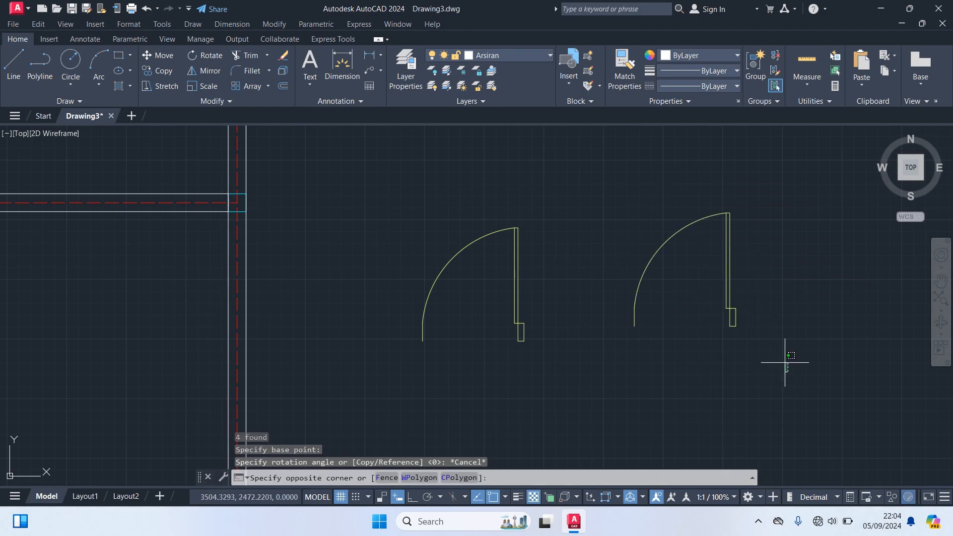
left_click(593, 172)
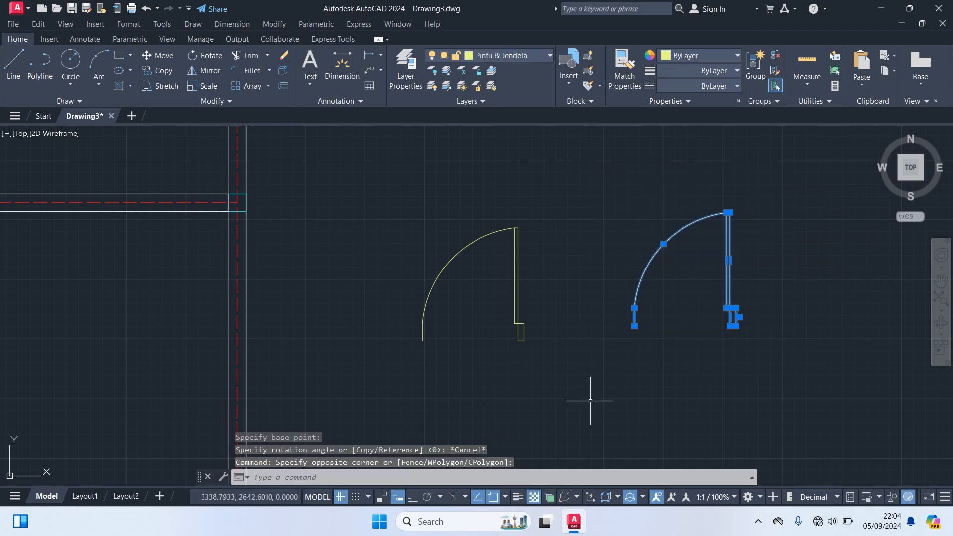
type("MI")
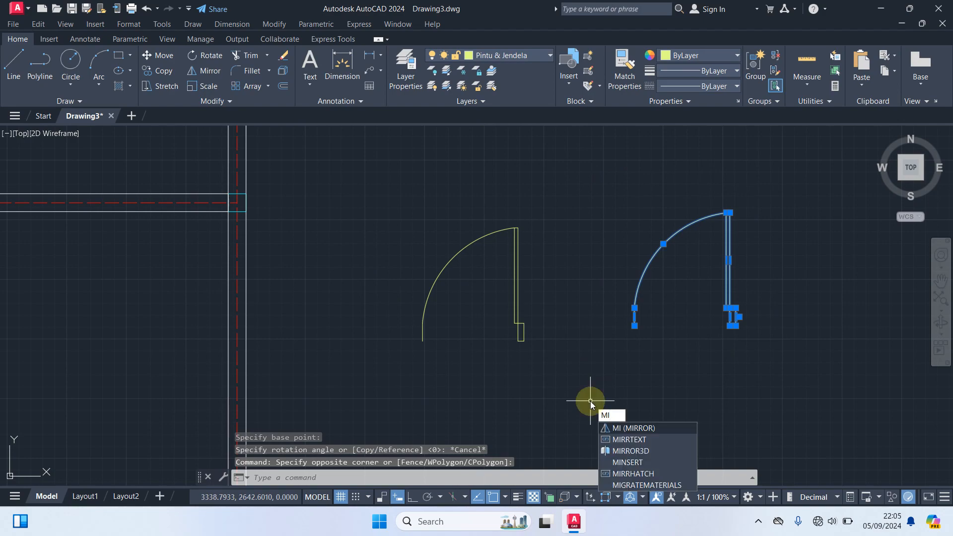
key("Return")
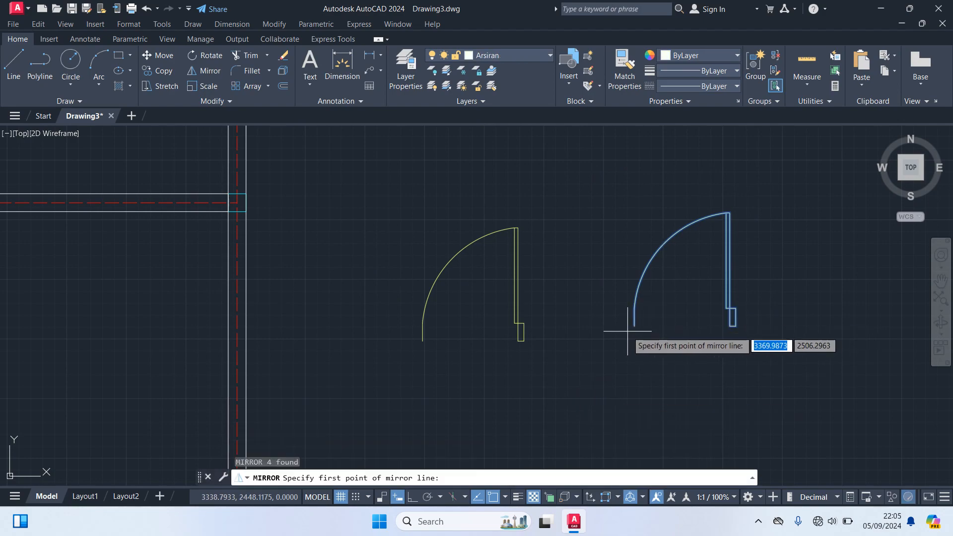
left_click(634, 326)
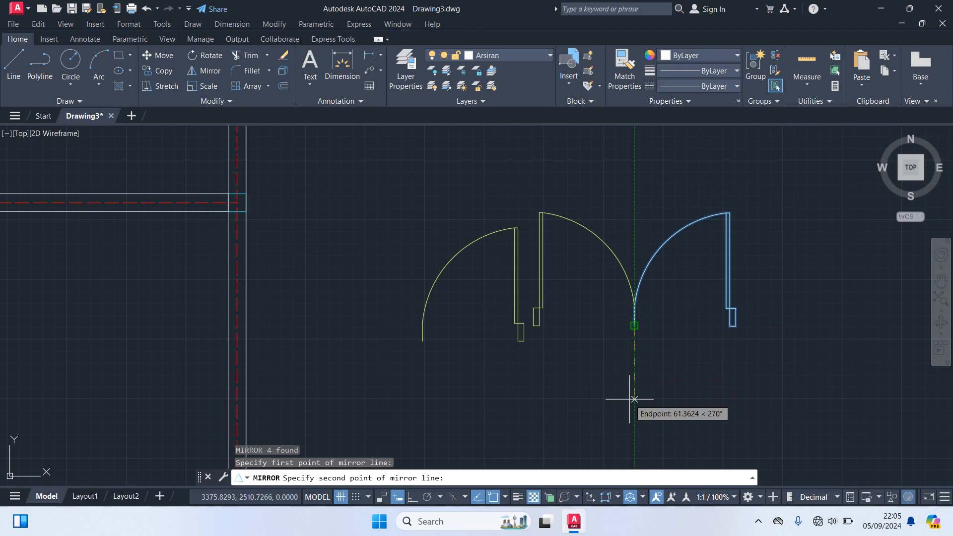
left_click(634, 398)
left_click(656, 443)
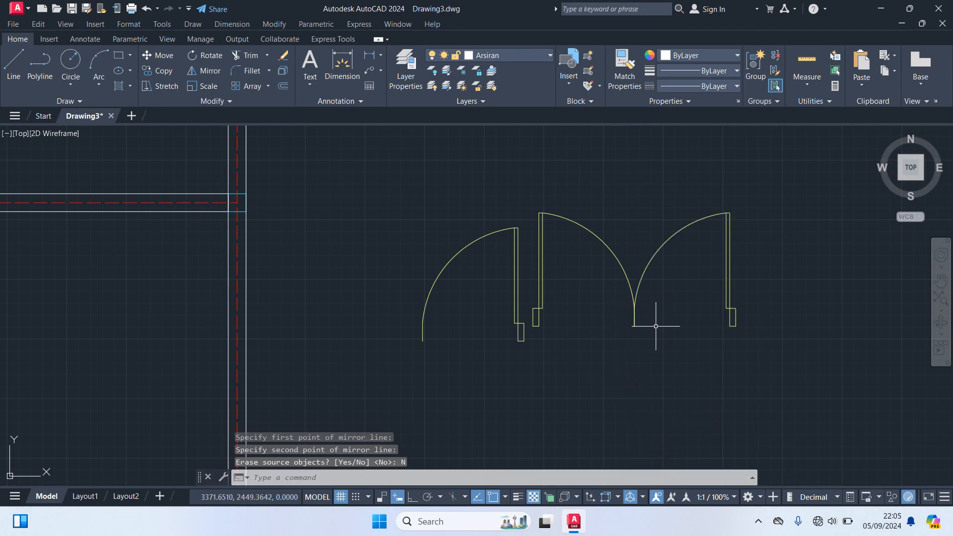
Step: Delete the remaining single door copy beside the double door symbol
left_click(528, 349)
left_click(362, 207)
key("Delete")
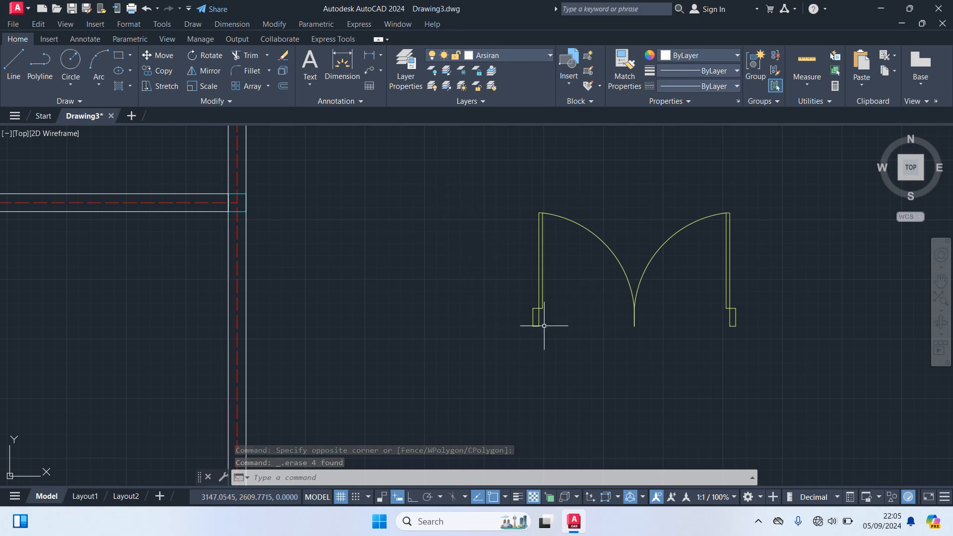
Step: Examine the wall between the lower-left room and the hatched area below it
scroll(632, 307, "down", 2)
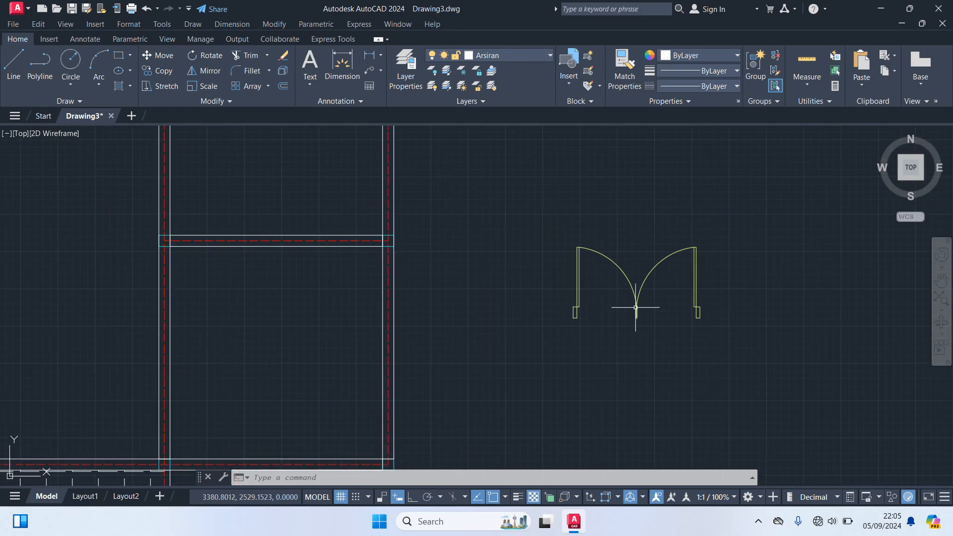
mouse_move(617, 315)
middle_mouse_down()
mouse_move(634, 283)
mouse_move(627, 244)
mouse_move(660, 215)
mouse_move(702, 233)
middle_mouse_up()
scroll(668, 275, "down", 1)
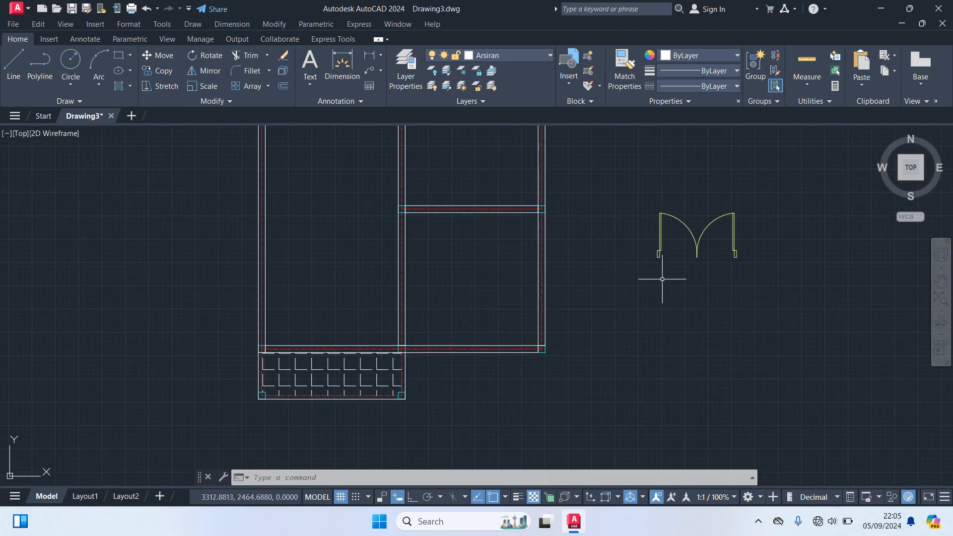
middle_click_drag(662, 279, 745, 257)
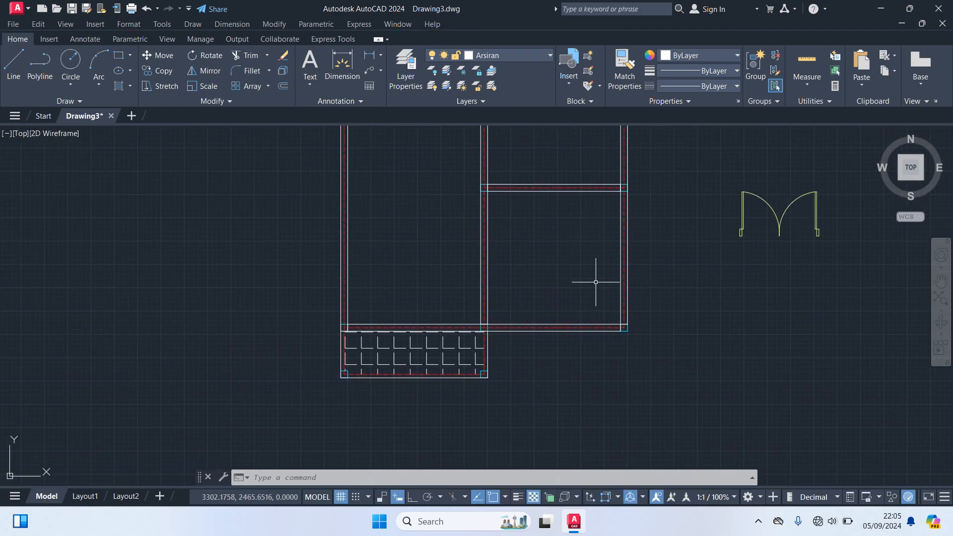
scroll(425, 320, "up", 2)
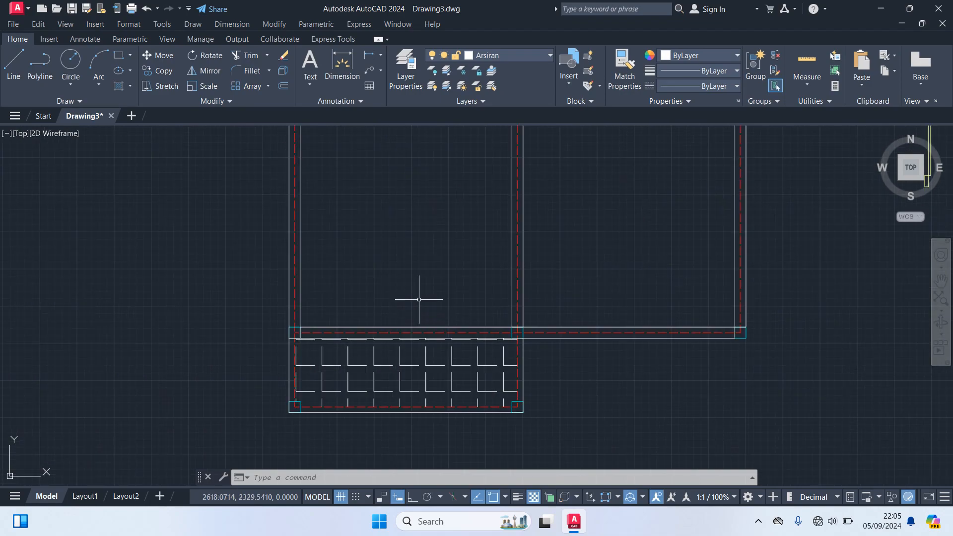
scroll(420, 299, "up", 2)
scroll(420, 300, "down", 2)
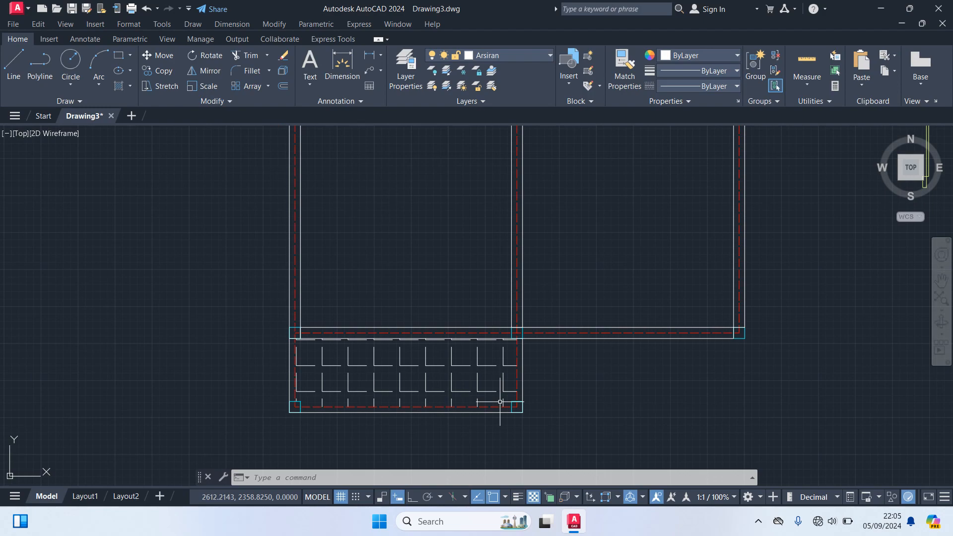
scroll(436, 341, "up", 2)
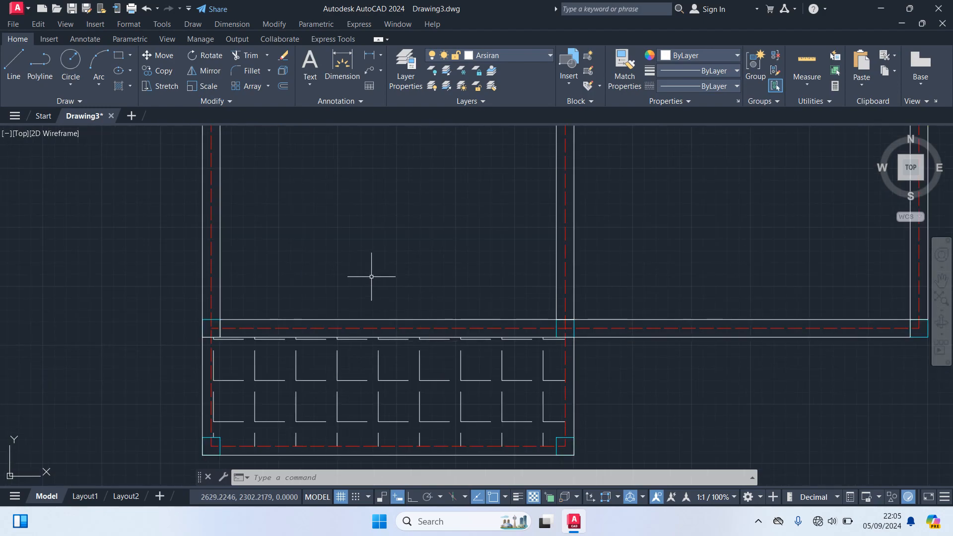
scroll(464, 325, "down", 5)
scroll(560, 270, "up", 4)
Step: Move the double door symbol by its lower centre endpoint into the lower-left room, just above the wall bordering the hatched area
left_click(561, 299)
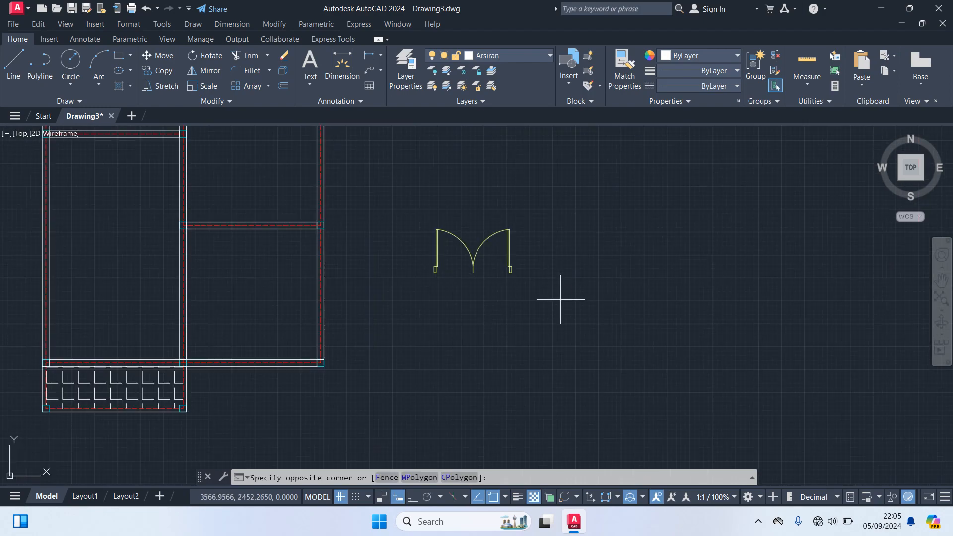
left_click(382, 191)
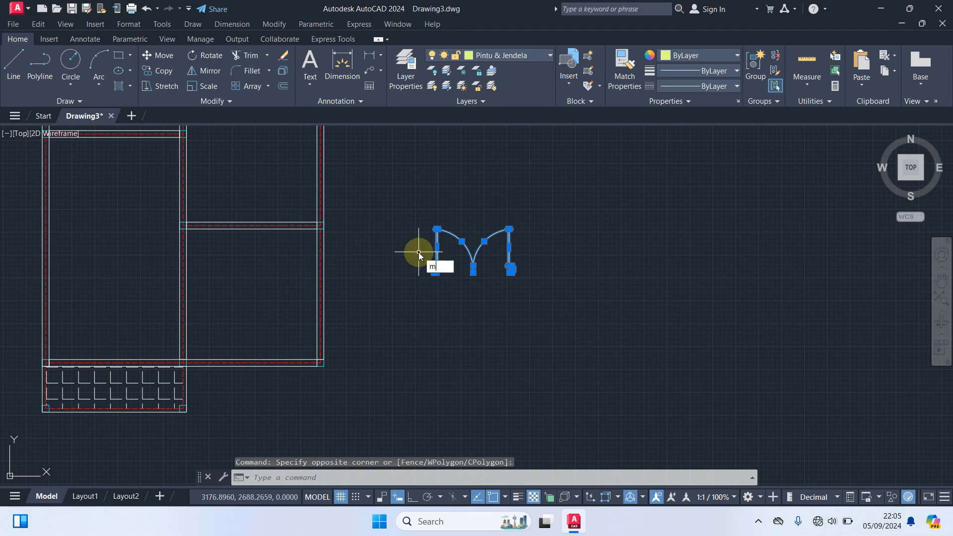
type("m")
key("Return")
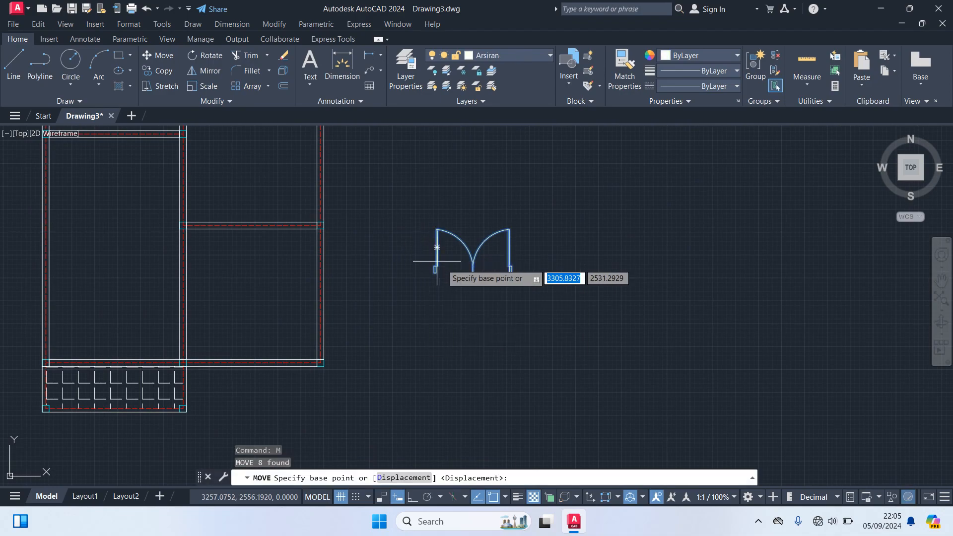
scroll(449, 263, "up", 2)
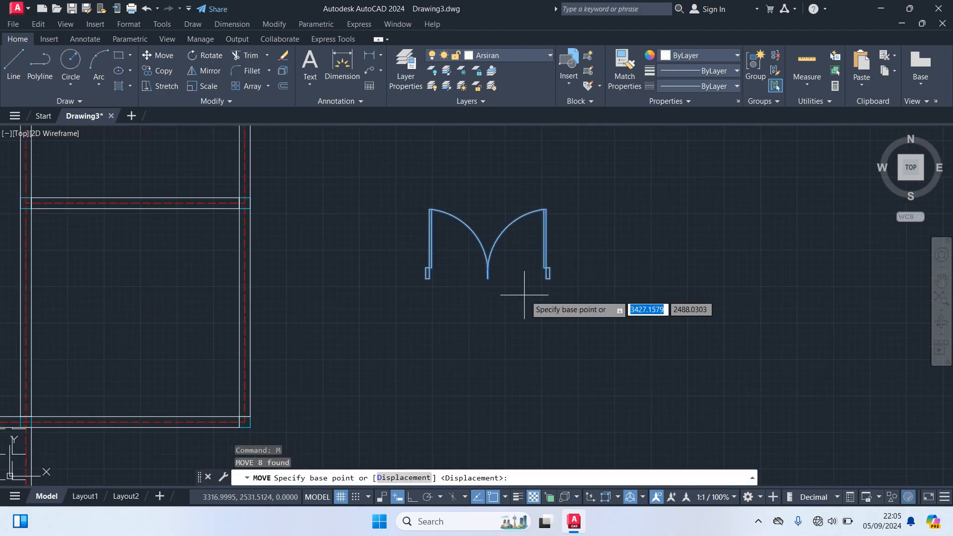
left_click(488, 279)
scroll(454, 370, "down", 4)
scroll(225, 395, "up", 4)
scroll(281, 351, "up", 2)
middle_click_drag(281, 351, 314, 318)
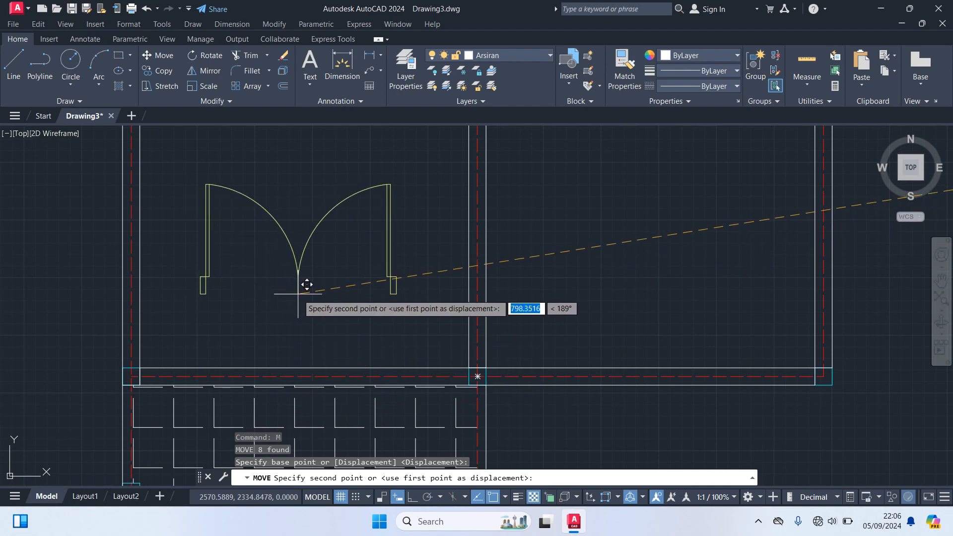
left_click(308, 301)
Step: With Ortho on, draw a horizontal line 150 units long along the wall axis, rightward from the left column's centre below the double door
middle_click_drag(325, 330, 467, 295)
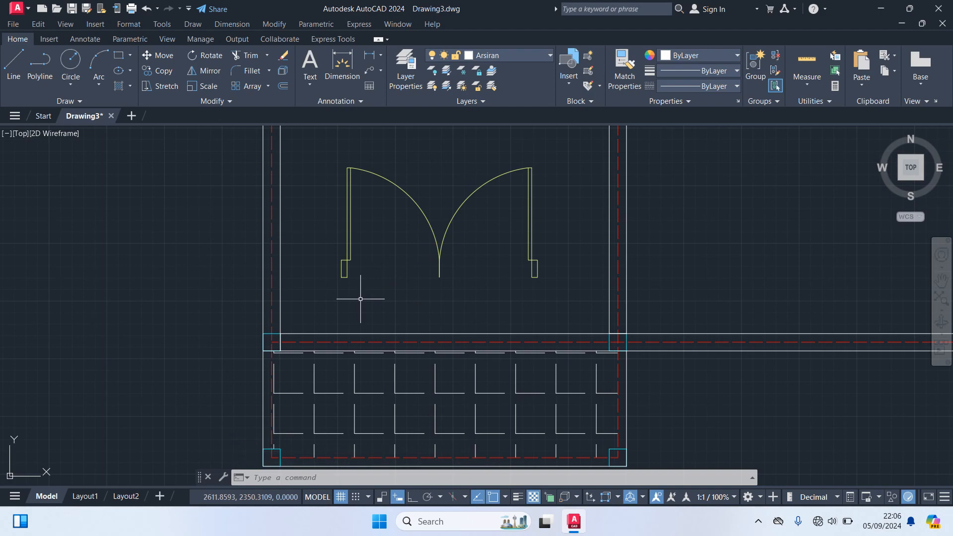
type("l")
key("Return")
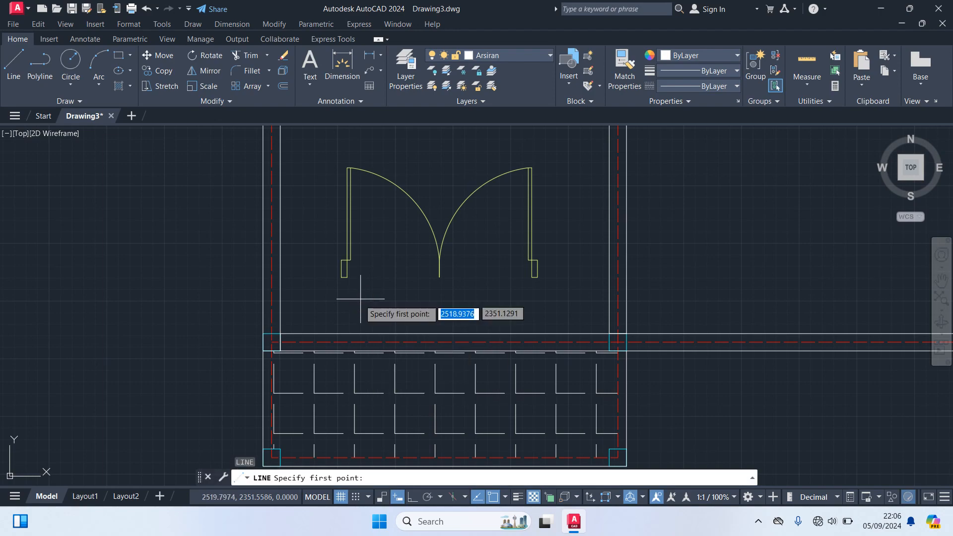
scroll(334, 319, "up", 2)
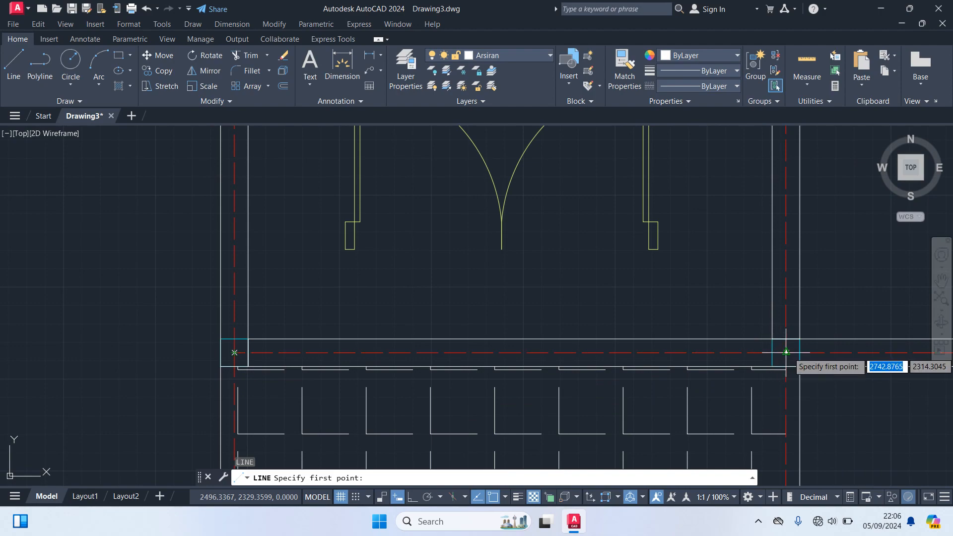
left_click(234, 352)
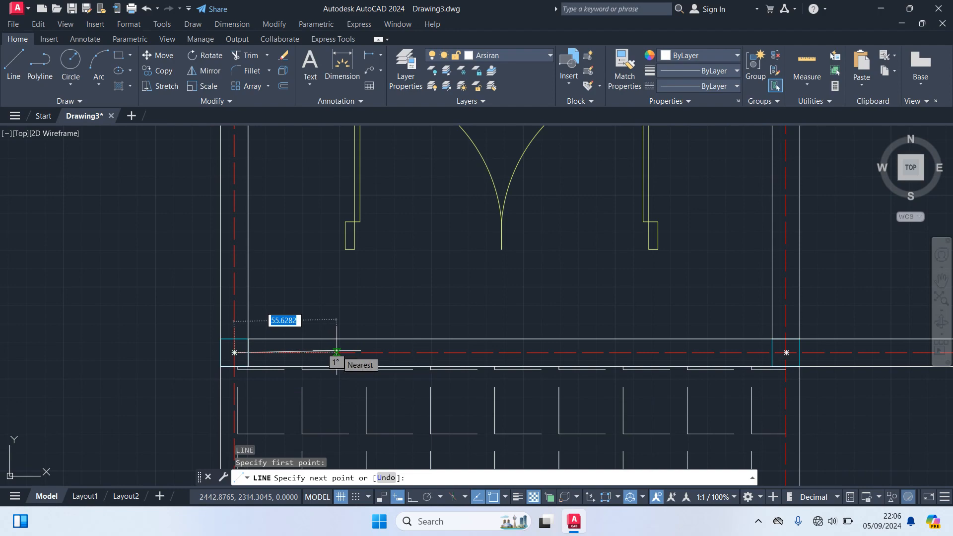
key("F8")
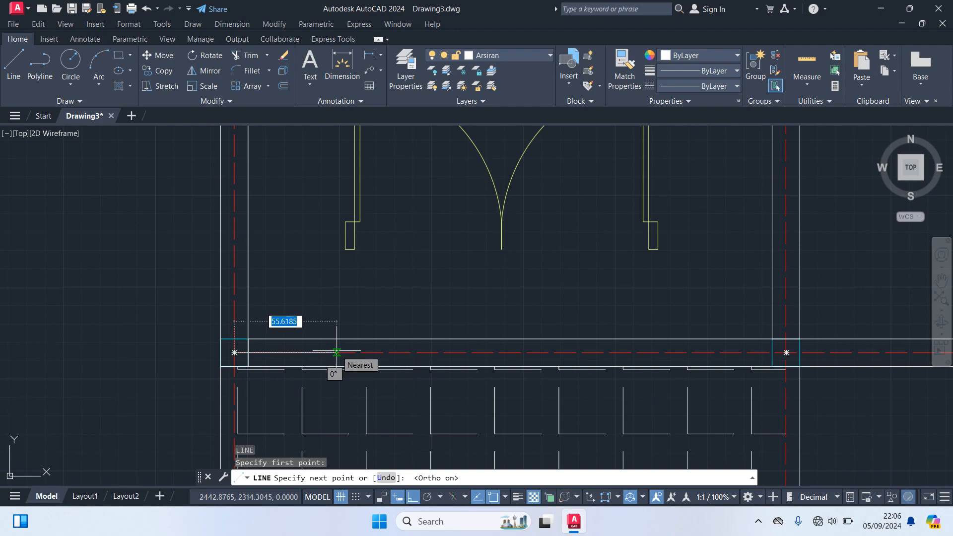
type("1")
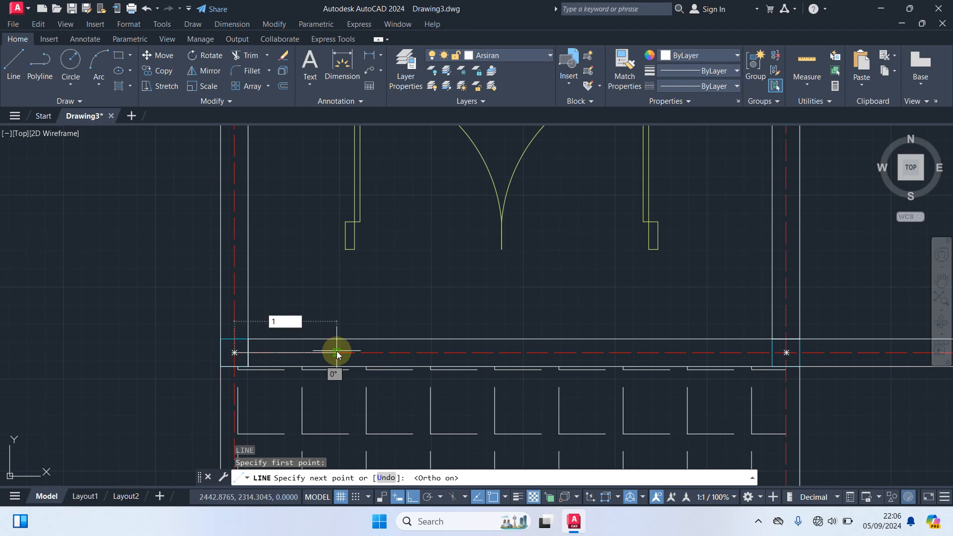
type("50")
key("Return")
key("Return")
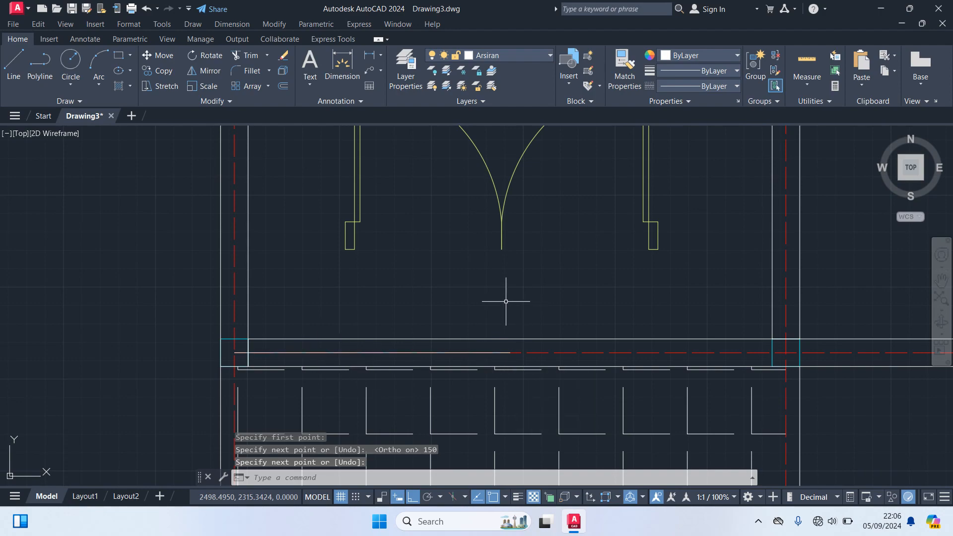
scroll(695, 322, "down", 2)
left_click(694, 318)
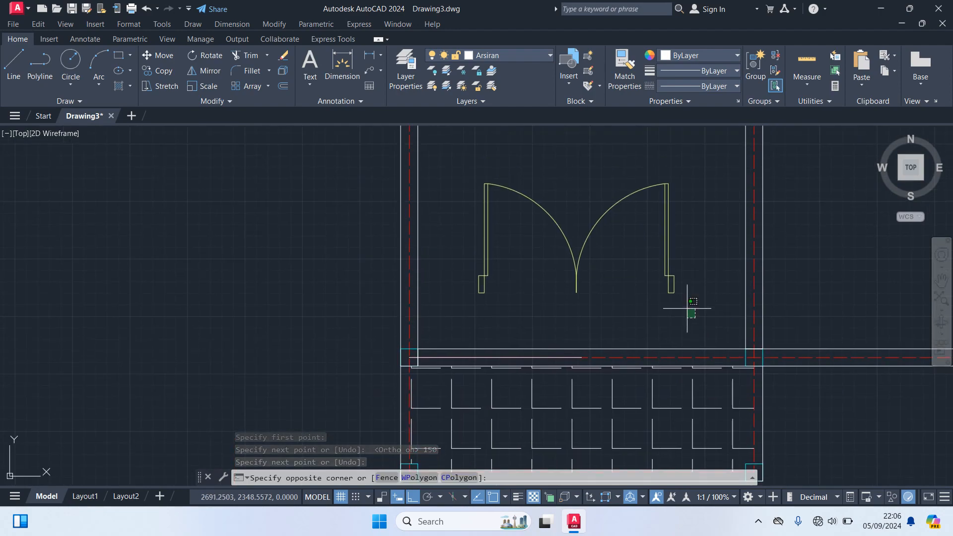
left_click(454, 159)
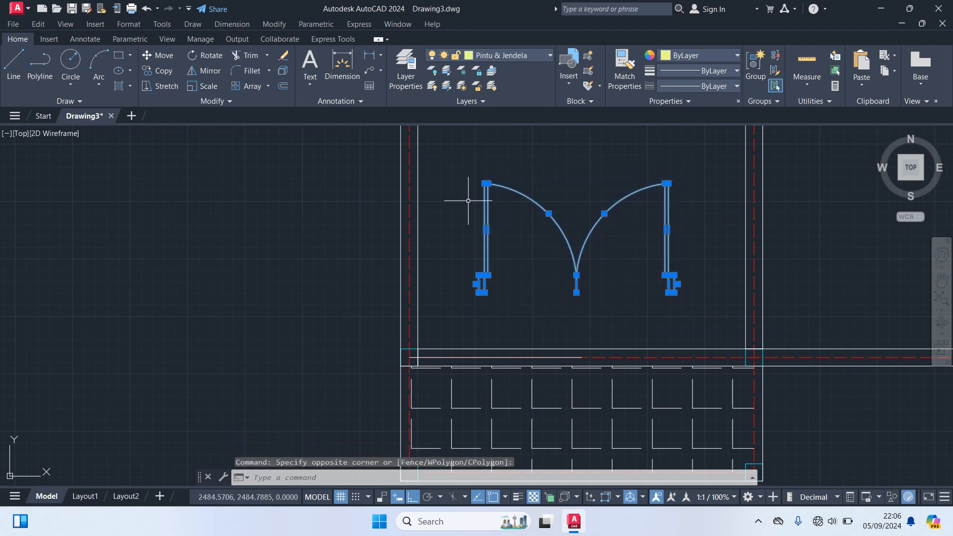
type("m")
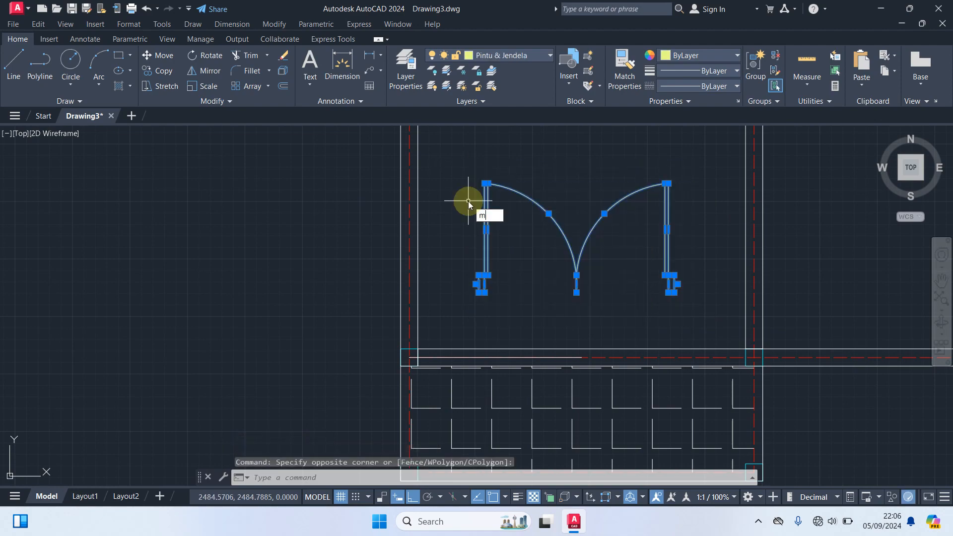
key("Return")
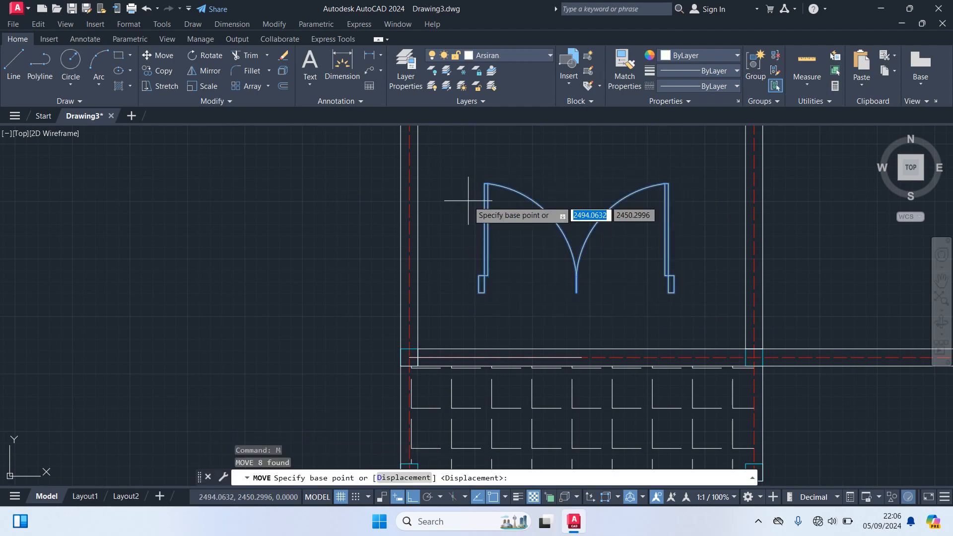
scroll(578, 313, "up", 2)
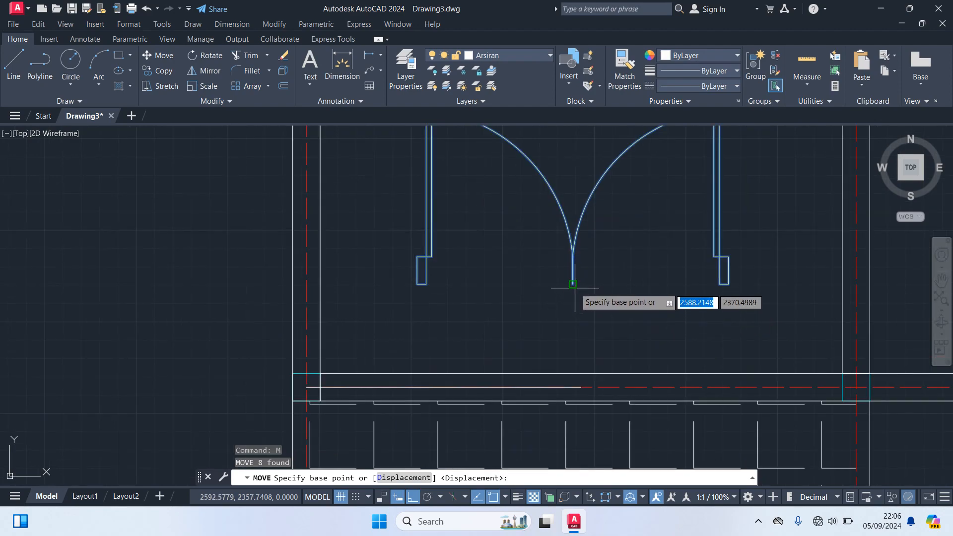
left_click(573, 285)
scroll(578, 278, "up", 3)
mouse_move(581, 298)
middle_mouse_down()
mouse_move(596, 331)
mouse_move(620, 245)
middle_mouse_up()
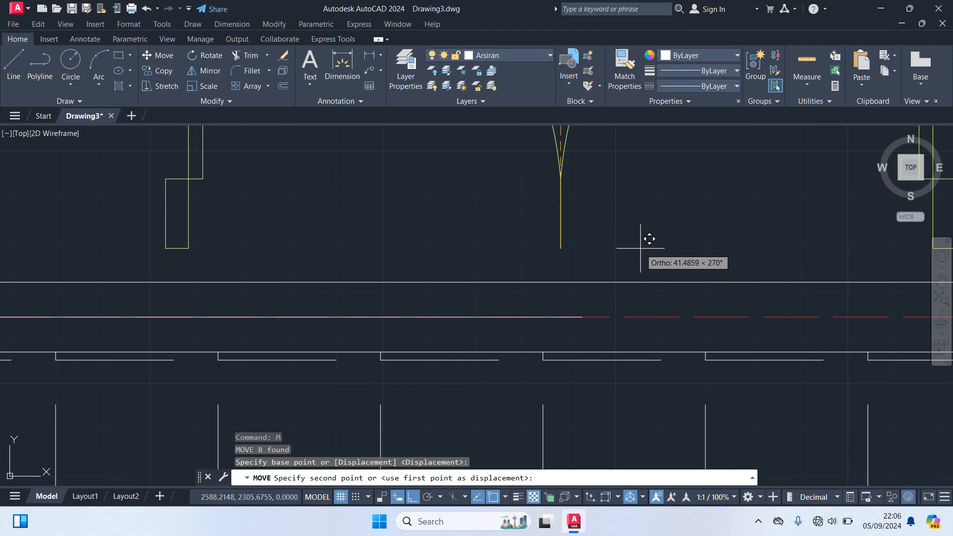
key("F8")
scroll(655, 270, "up", 2)
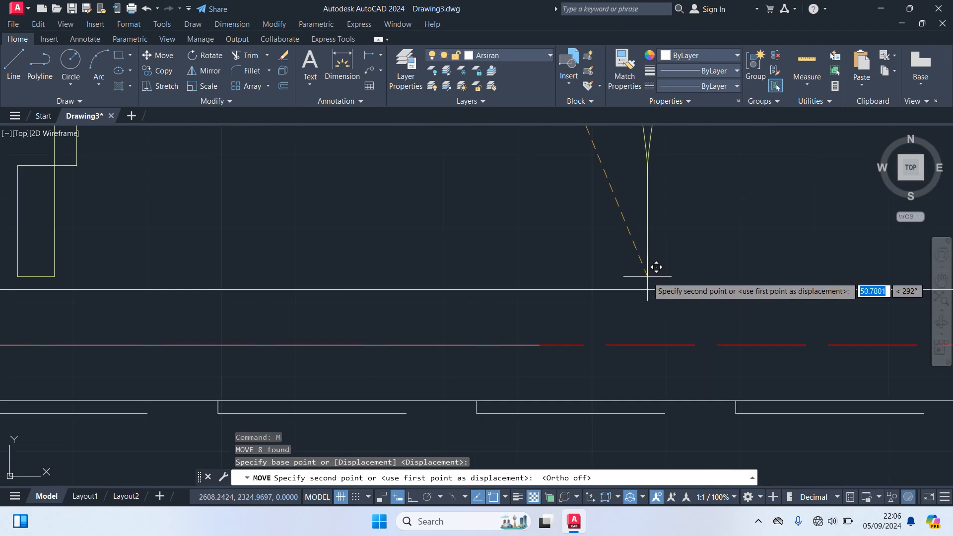
scroll(596, 310, "down", 2)
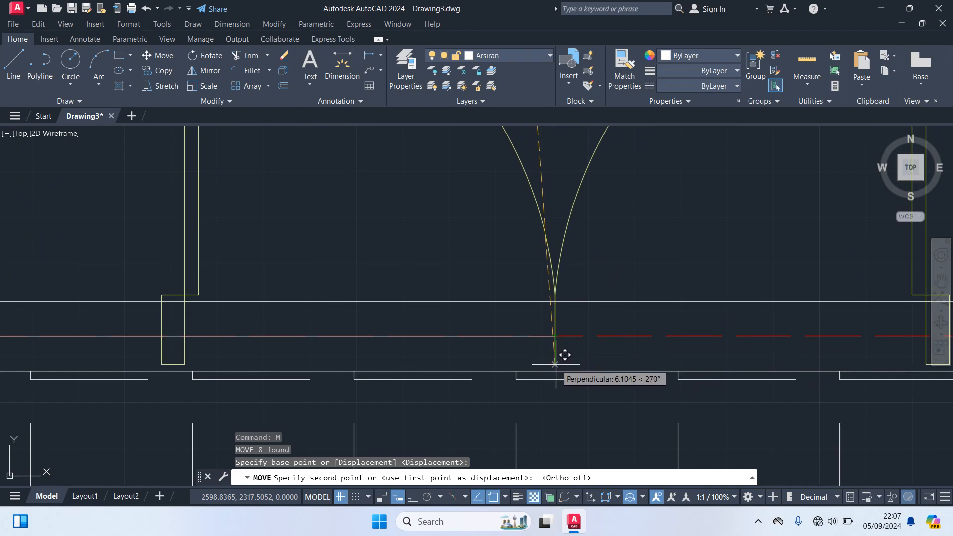
middle_click_drag(555, 355, 512, 206)
scroll(511, 201, "up", 2)
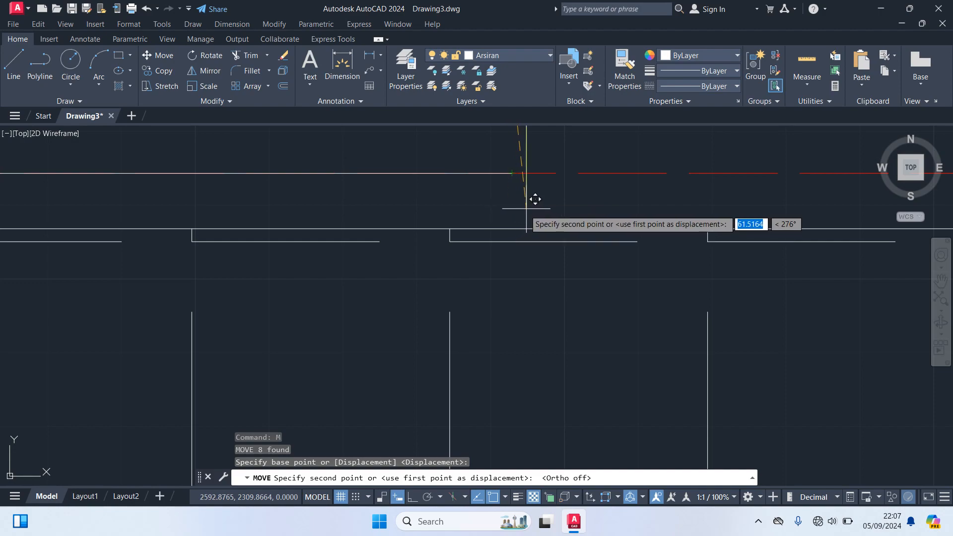
key("Escape")
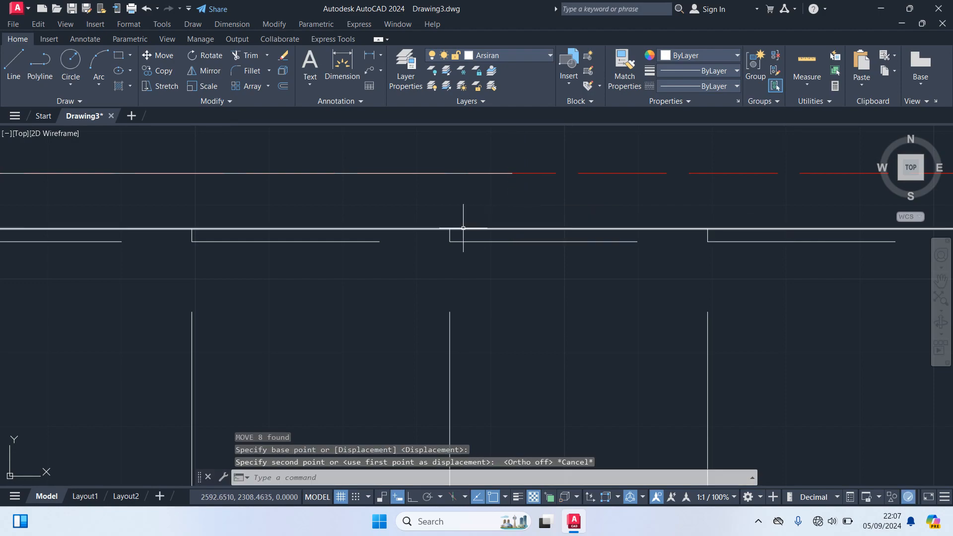
Step: Offset the 150-unit axis line 7.5 units down onto the wall's lower edge, and delete the original line
scroll(436, 253, "down", 4)
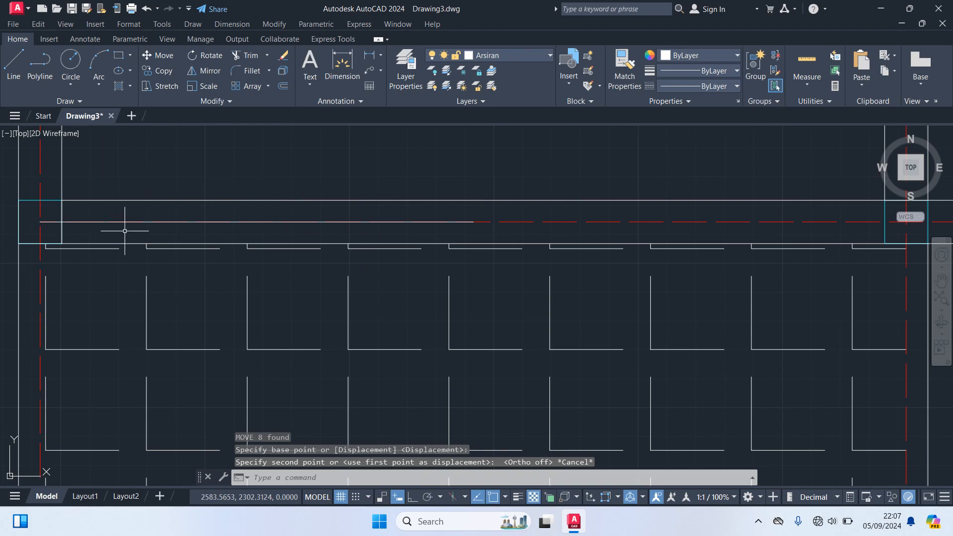
middle_click_drag(122, 226, 218, 186)
scroll(146, 178, "up", 2)
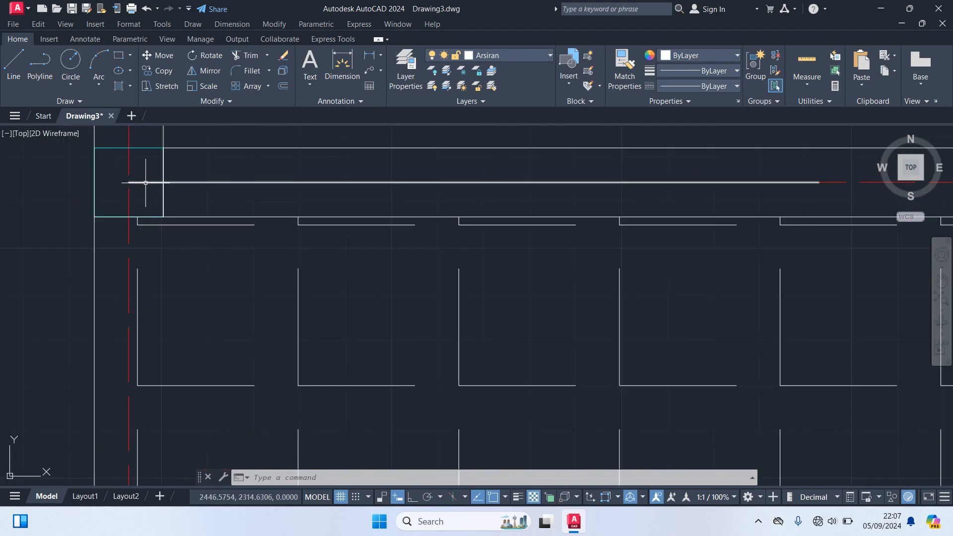
left_click(145, 182)
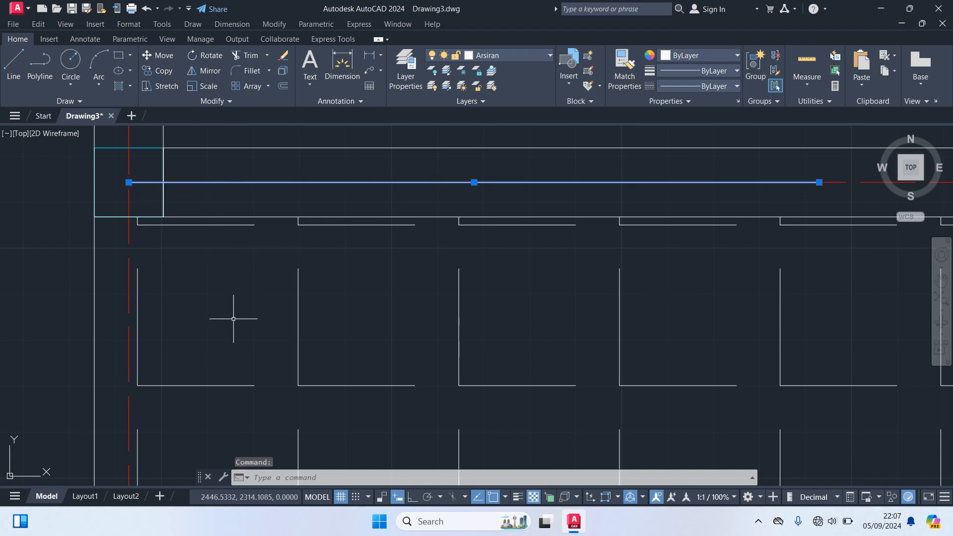
key("Return")
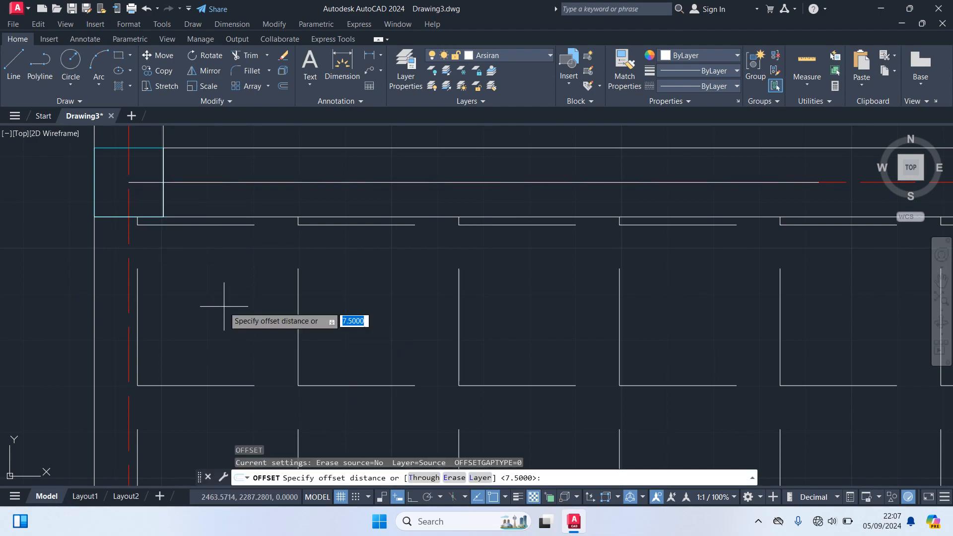
type("7.")
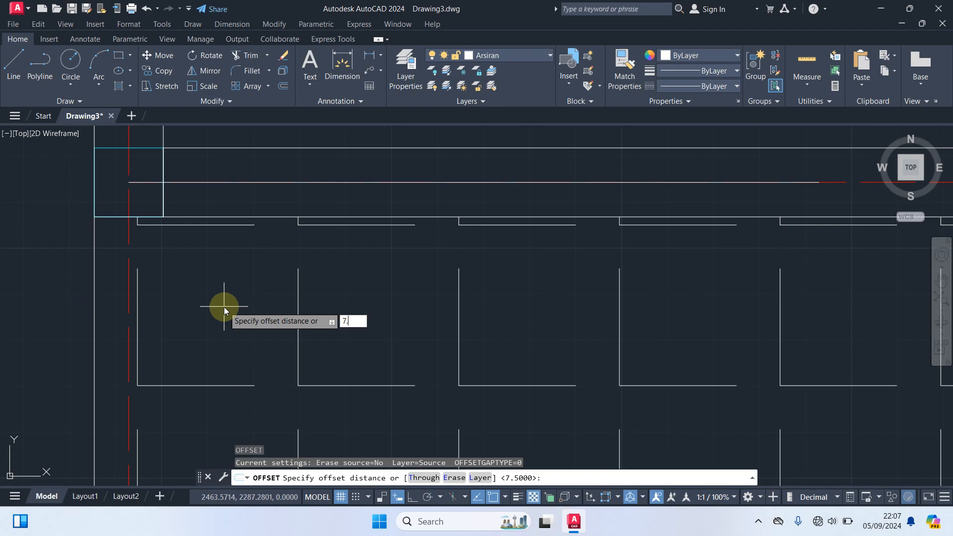
type("5")
key("Return")
middle_click_drag(222, 169, 170, 365)
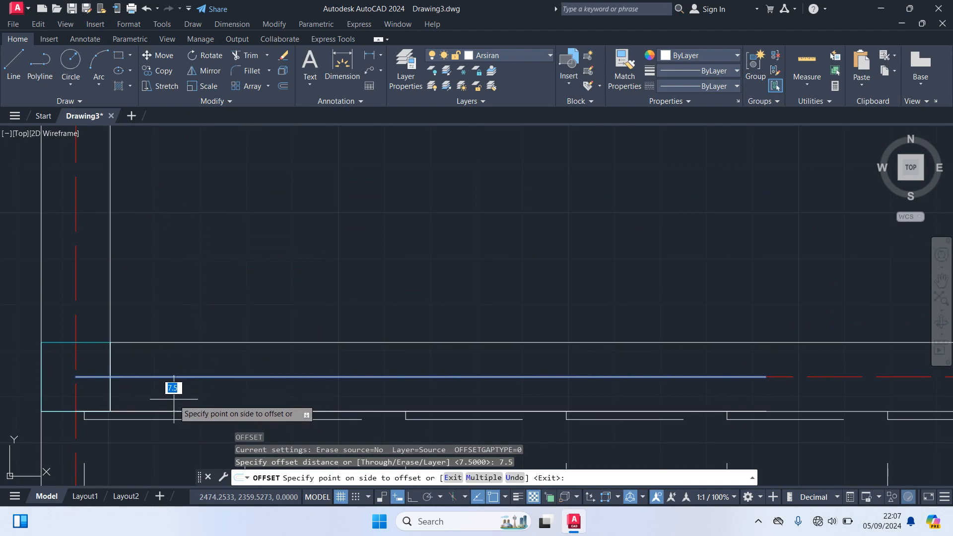
left_click(174, 399)
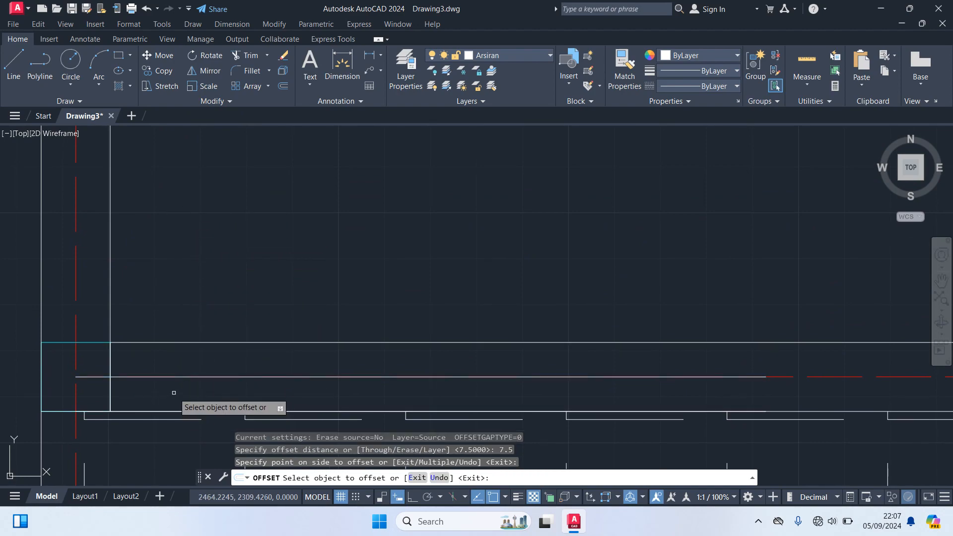
key("Return")
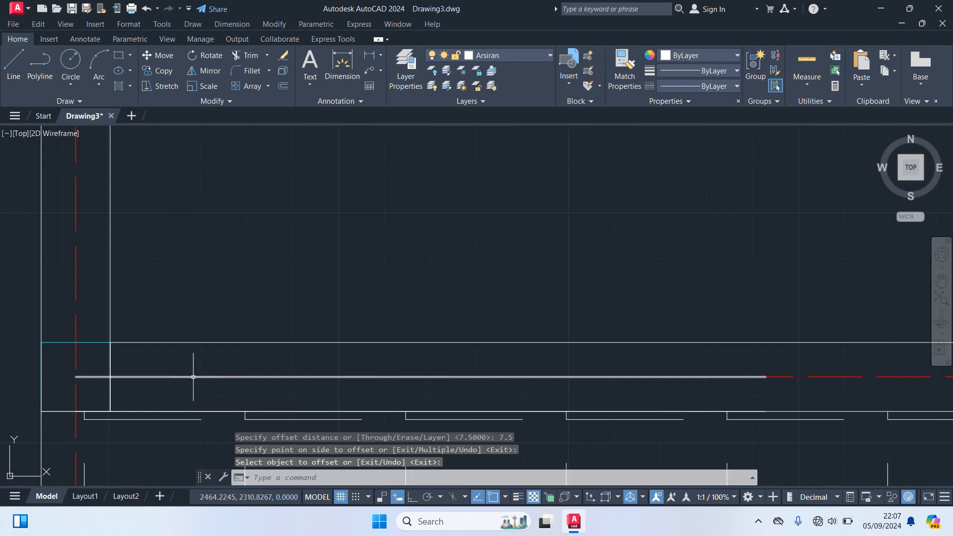
left_click(193, 376)
key("Delete")
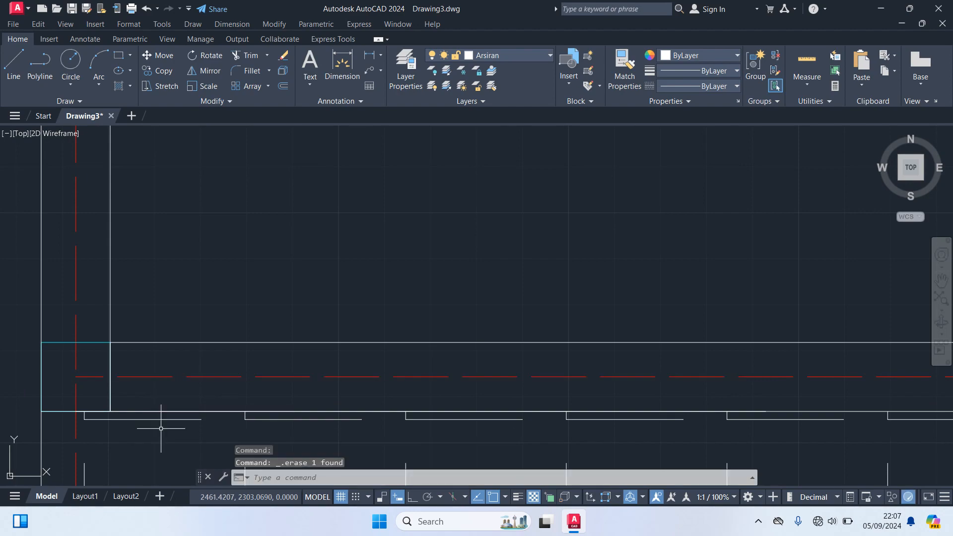
Step: Move the double door symbol by its lower centre endpoint onto the right end of the offset helper line at the wall's lower edge
scroll(330, 362, "down", 1)
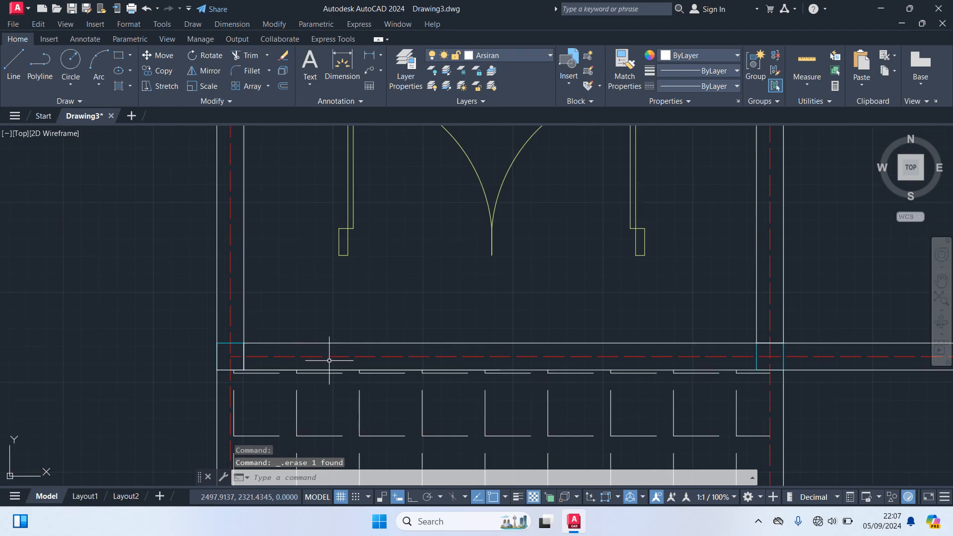
scroll(494, 275, "down", 2)
left_click(612, 281)
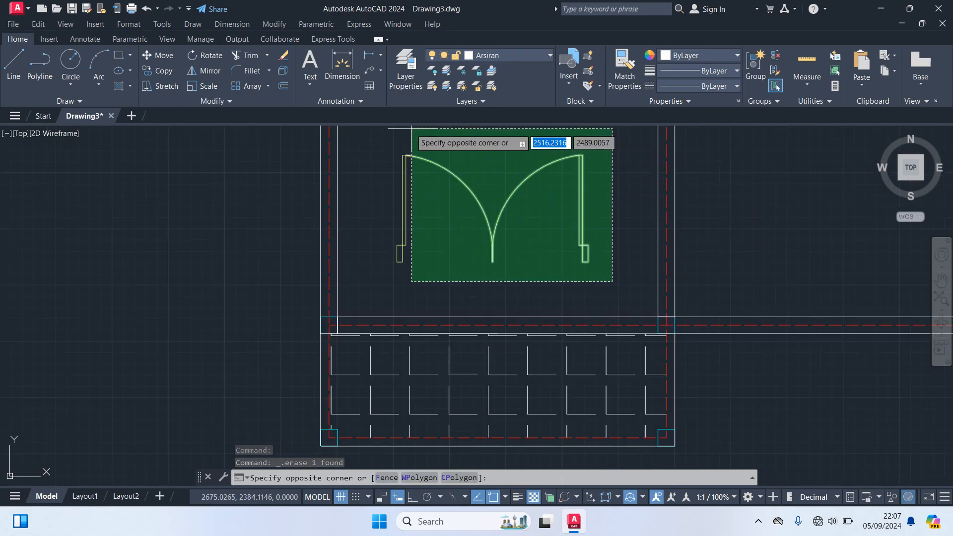
left_click(373, 133)
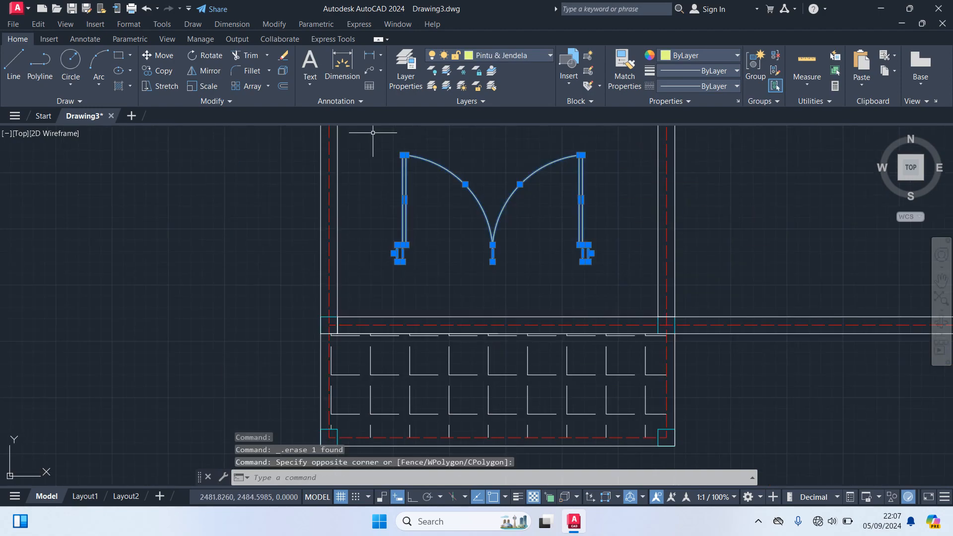
type("m")
key("Return")
left_click(500, 266)
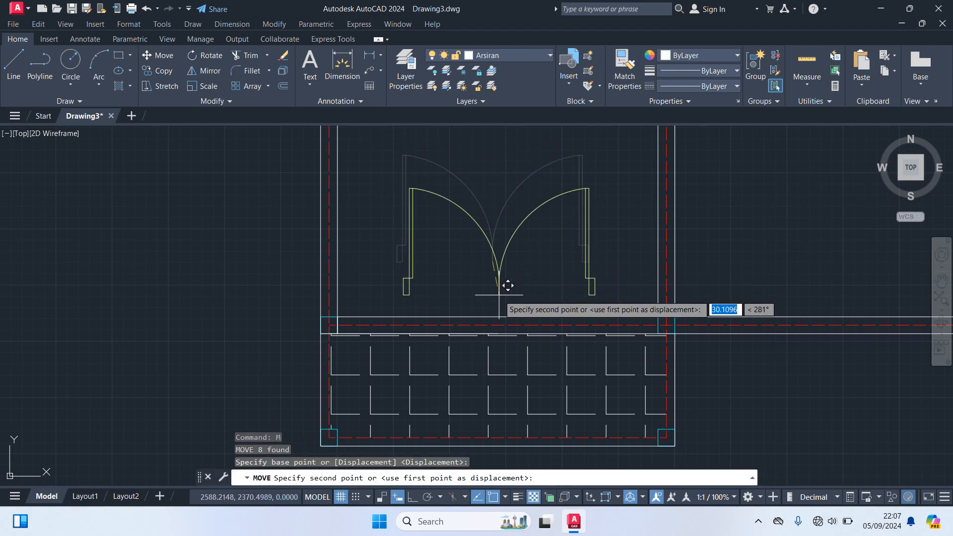
scroll(507, 285, "up", 2)
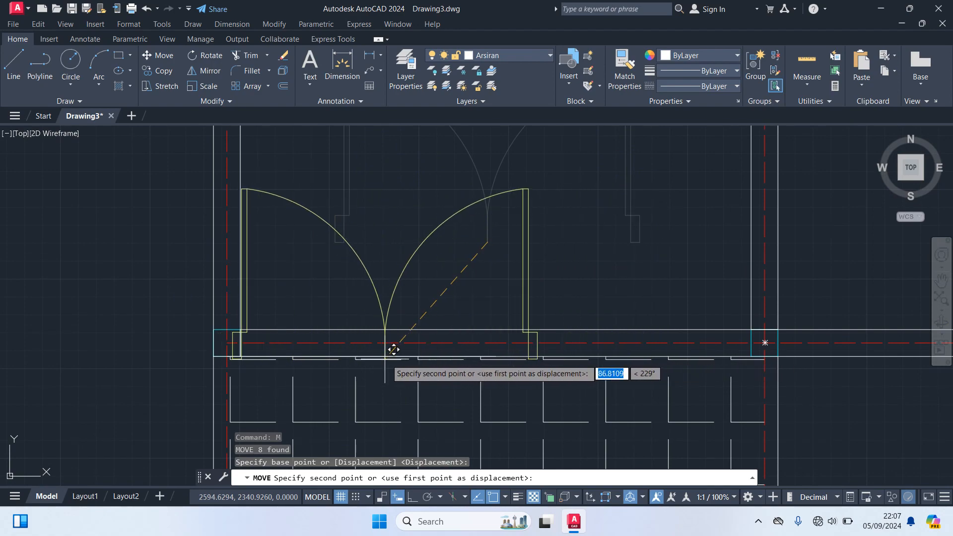
left_click(505, 346)
Step: Delete the helper line along the wall's lower edge beneath the double door
scroll(276, 341, "up", 2)
scroll(266, 362, "up", 2)
left_click(276, 370)
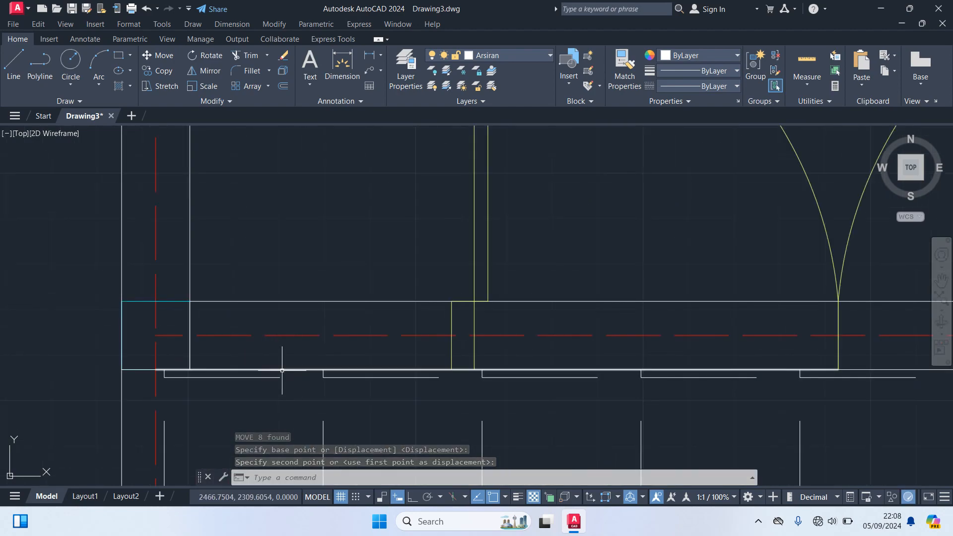
scroll(287, 337, "down", 2)
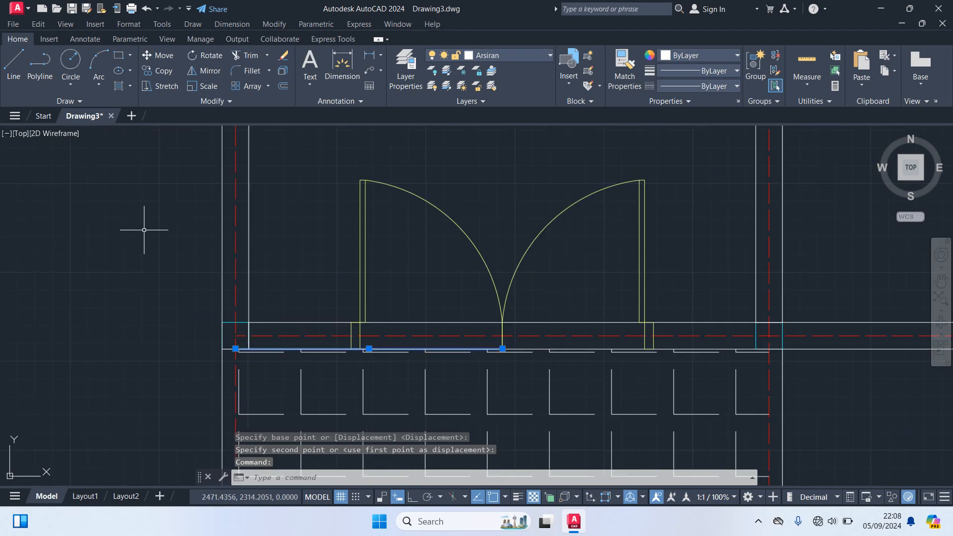
key("Delete")
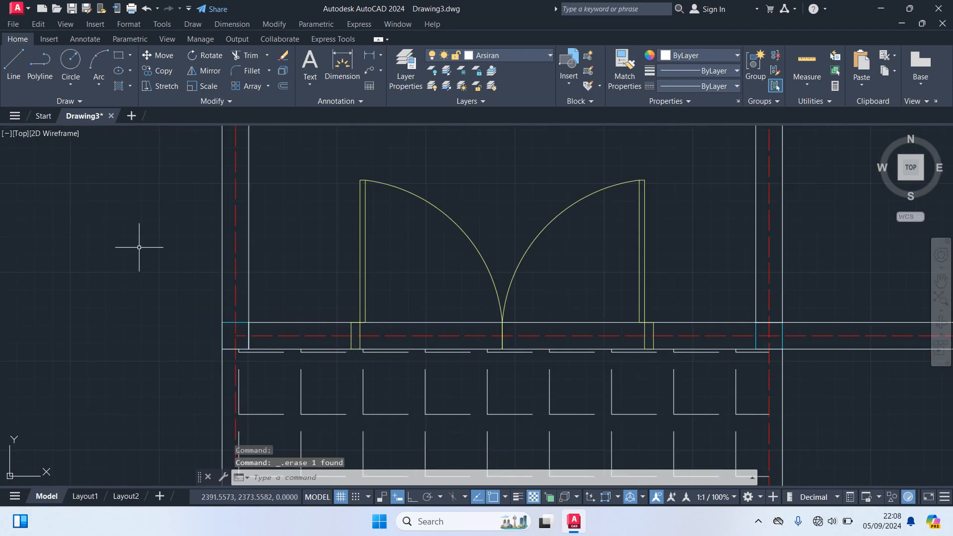
Step: Trim the wall's upper edge line across the double door opening, on both sides of the door's centre line
scroll(139, 246, "down", 1)
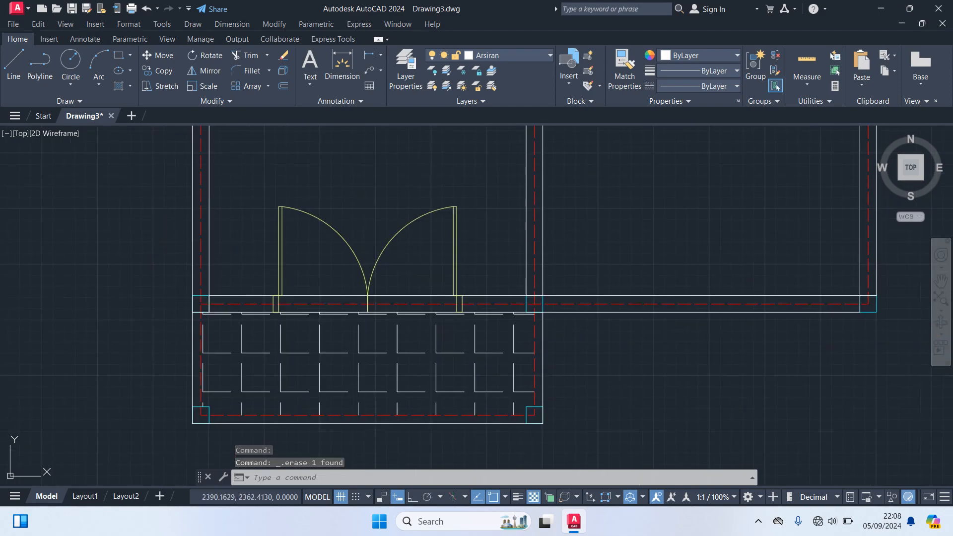
middle_click_drag(287, 133, 326, 205)
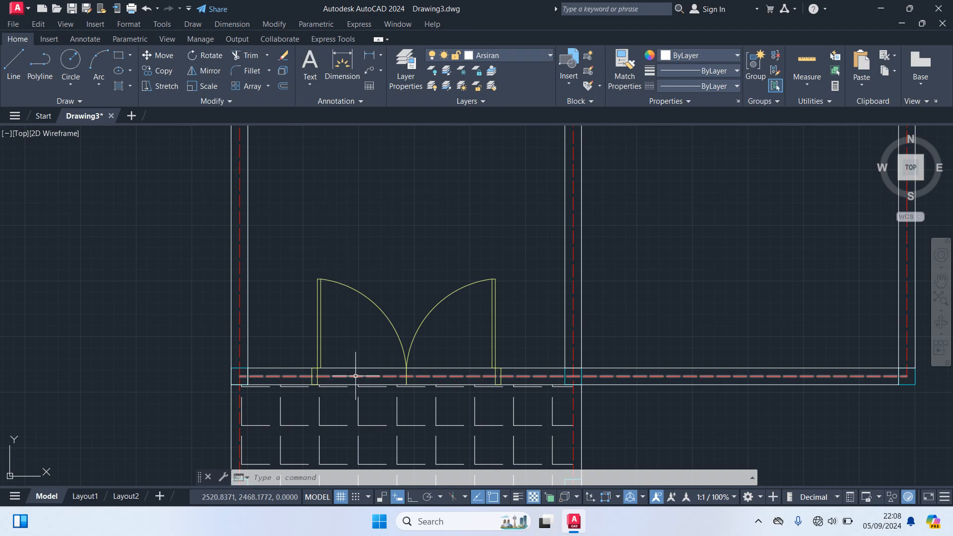
scroll(576, 403, "down", 3)
mouse_move(579, 404)
middle_mouse_down()
mouse_move(572, 347)
mouse_move(575, 364)
middle_mouse_up()
scroll(447, 343, "up", 4)
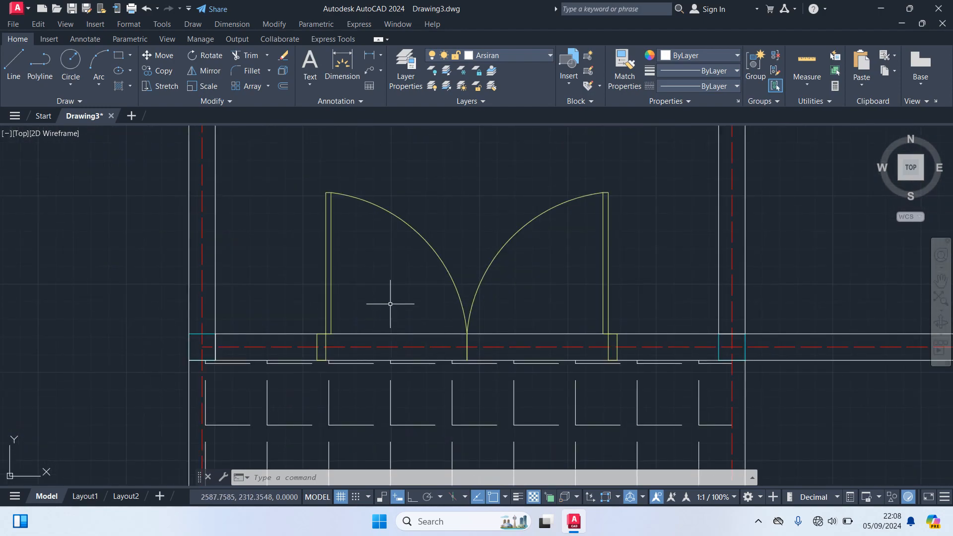
type("TR")
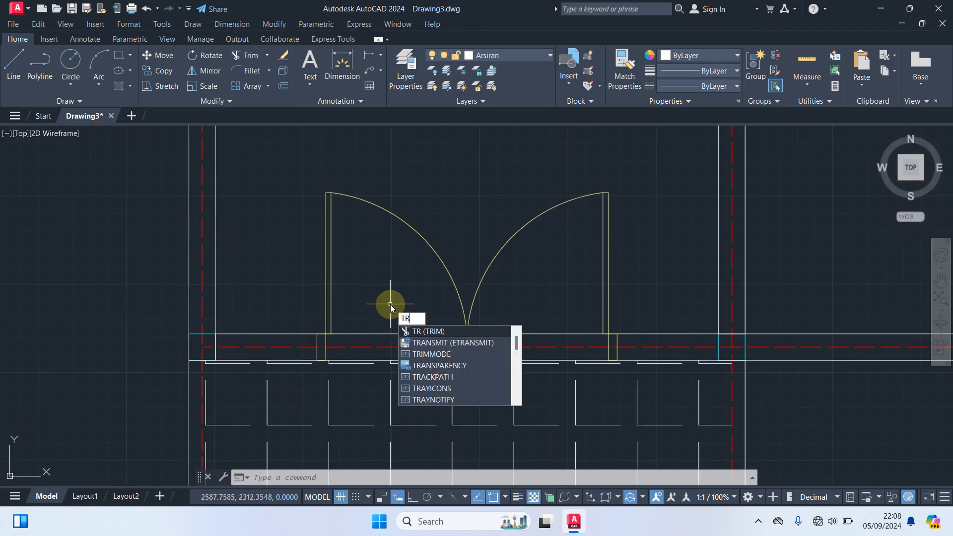
key("Return")
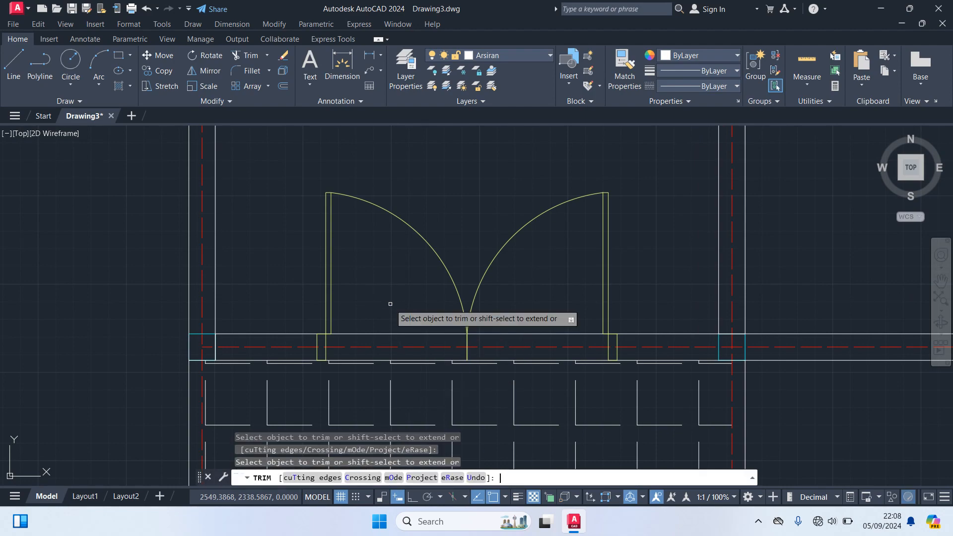
left_click(388, 333)
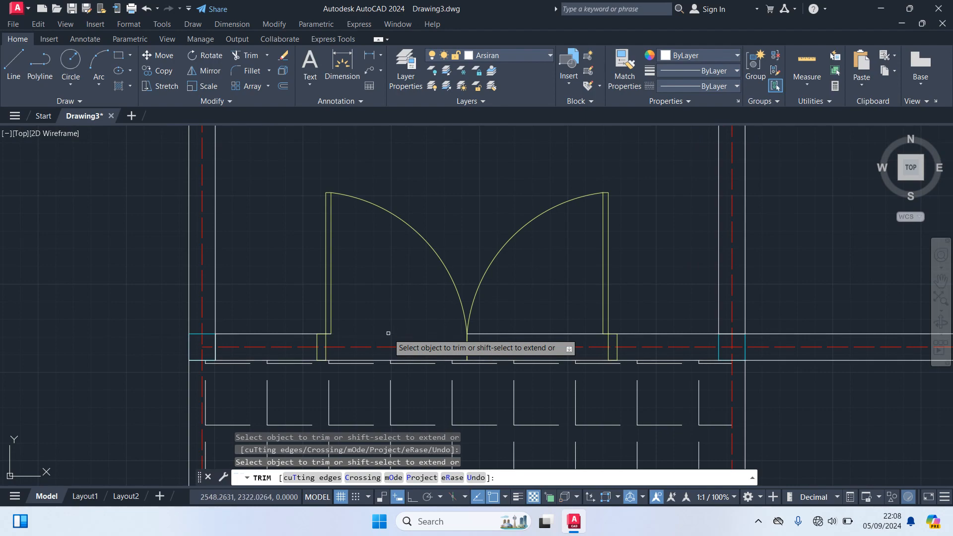
left_click(491, 333)
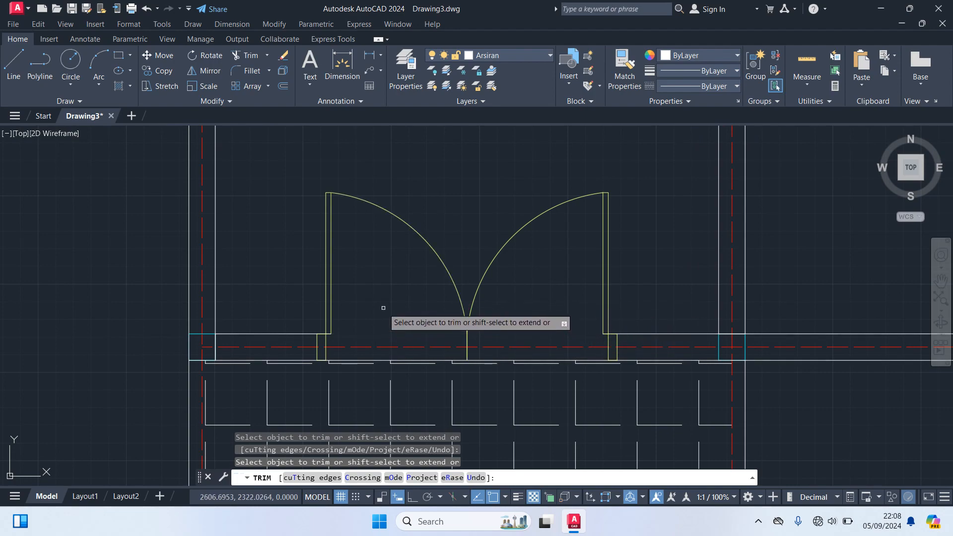
Step: Trim the wall's lower edge line between the double door's two jambs
scroll(380, 371, "up", 4)
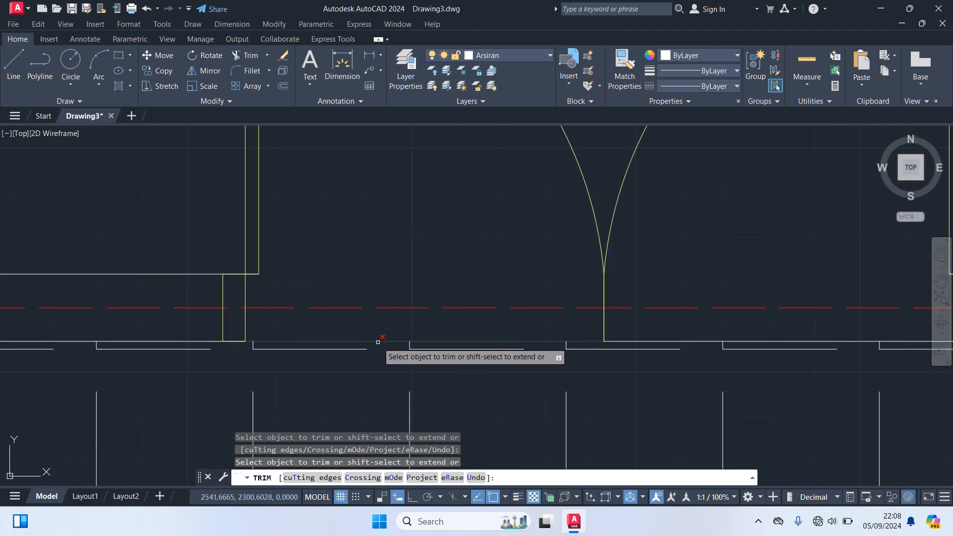
middle_click_drag(669, 346, 399, 399)
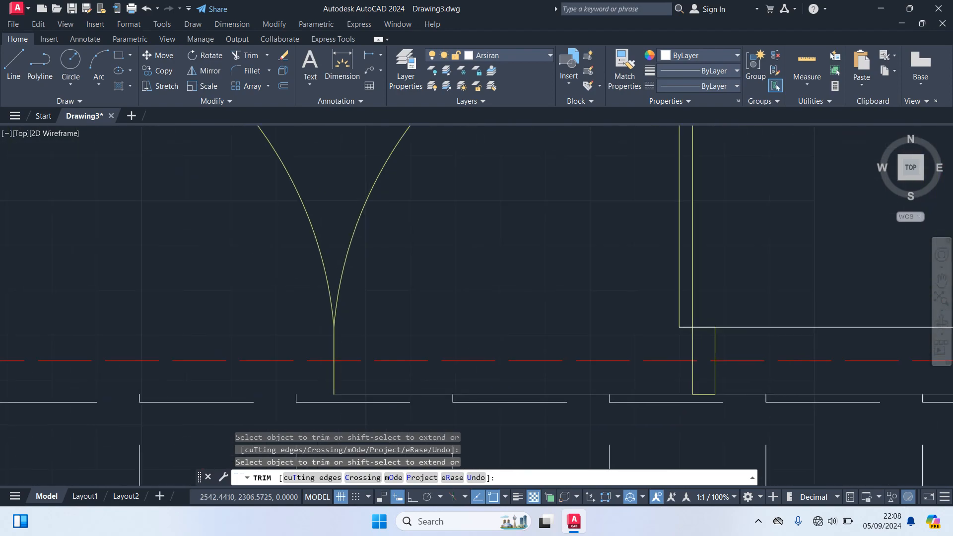
scroll(467, 304, "down", 4)
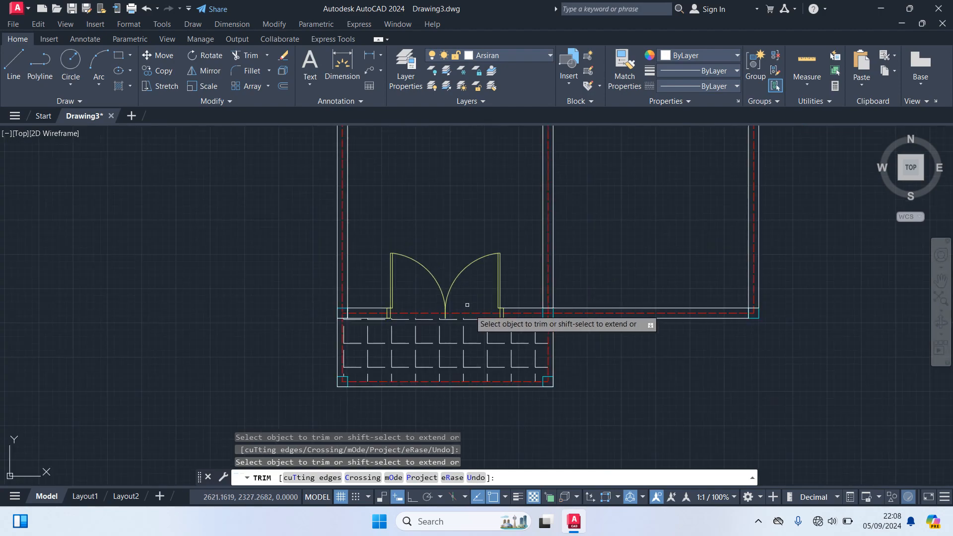
key("Return")
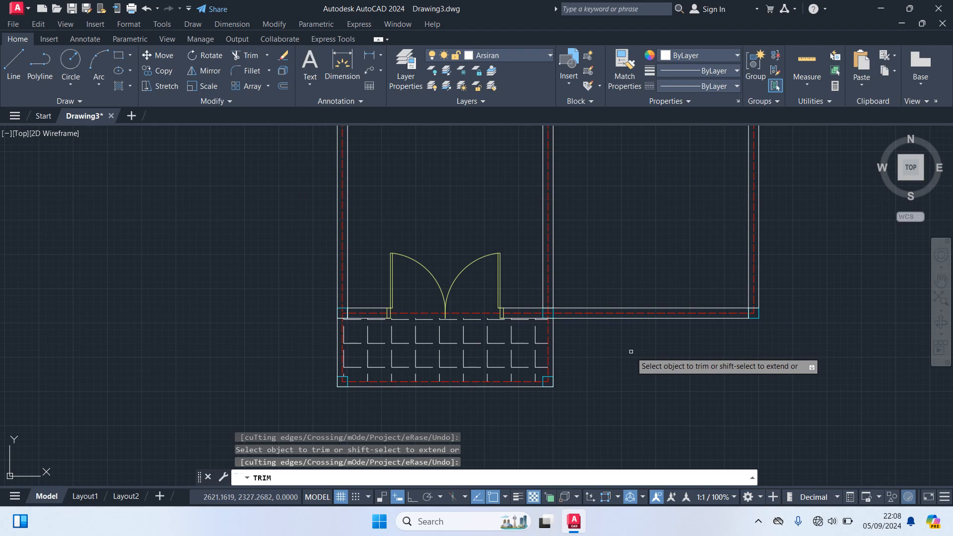
key("Return")
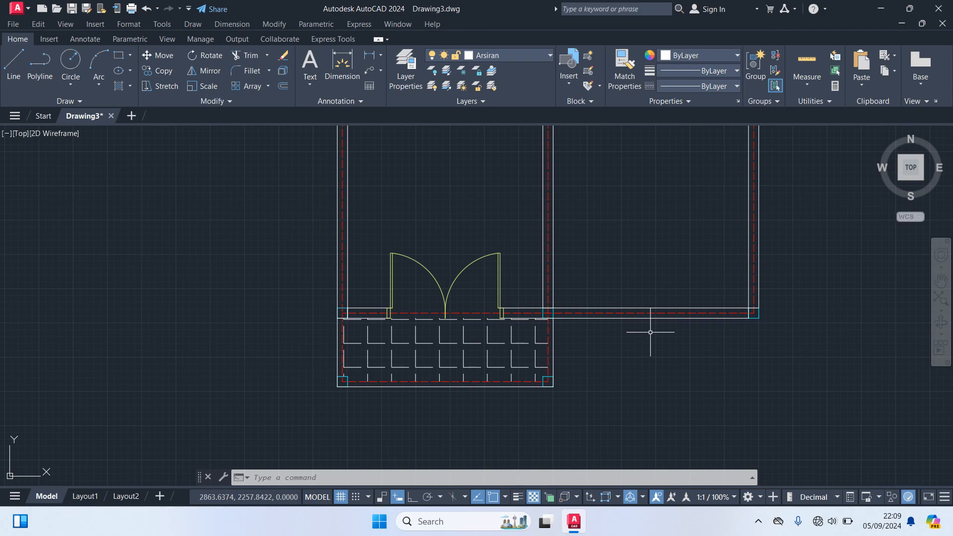
scroll(650, 332, "down", 3)
scroll(654, 353, "up", 2)
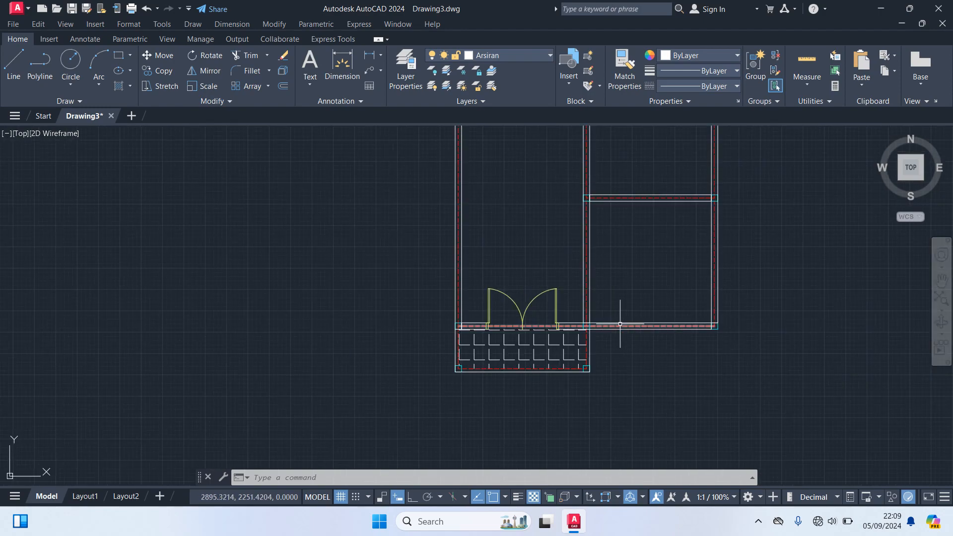
middle_click_drag(630, 351, 374, 330)
scroll(369, 312, "up", 4)
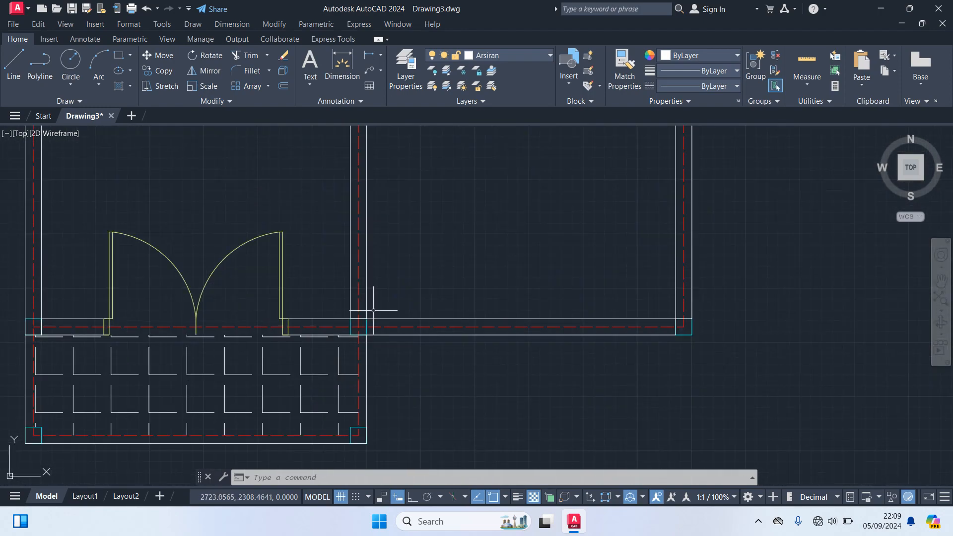
type("L")
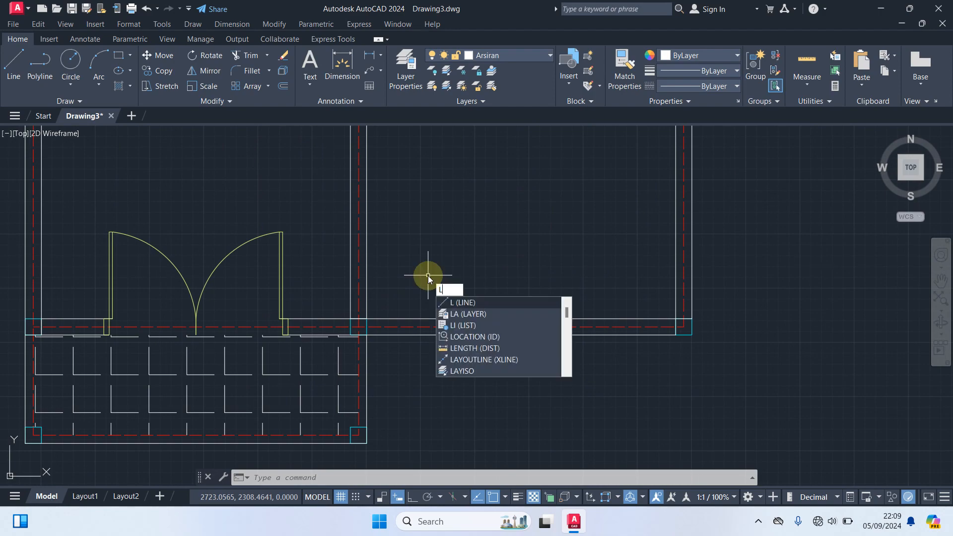
key("Return")
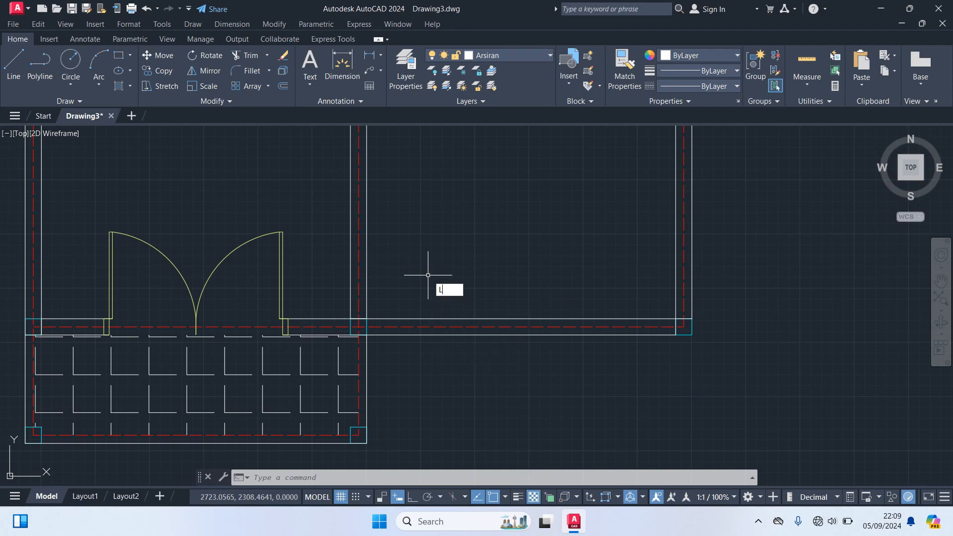
scroll(367, 285, "up", 3)
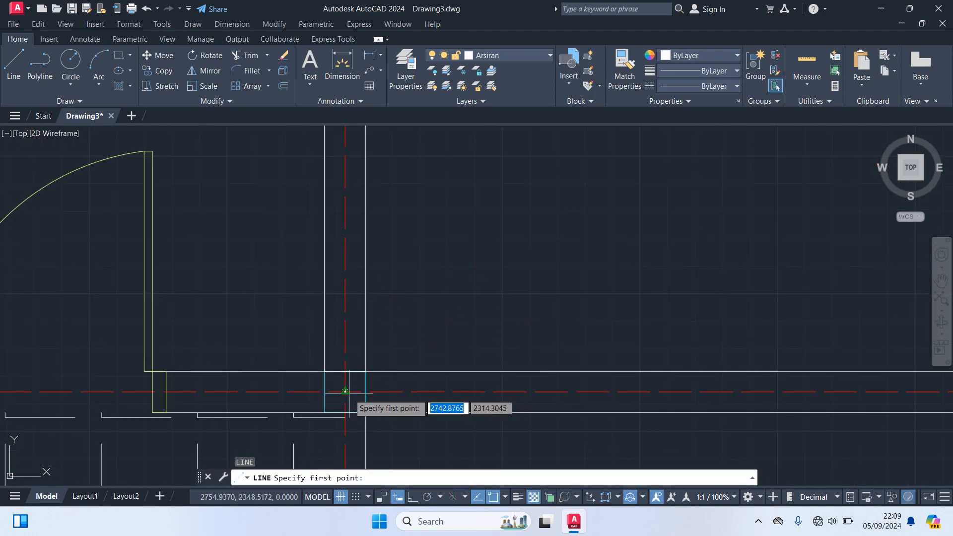
left_click(345, 392)
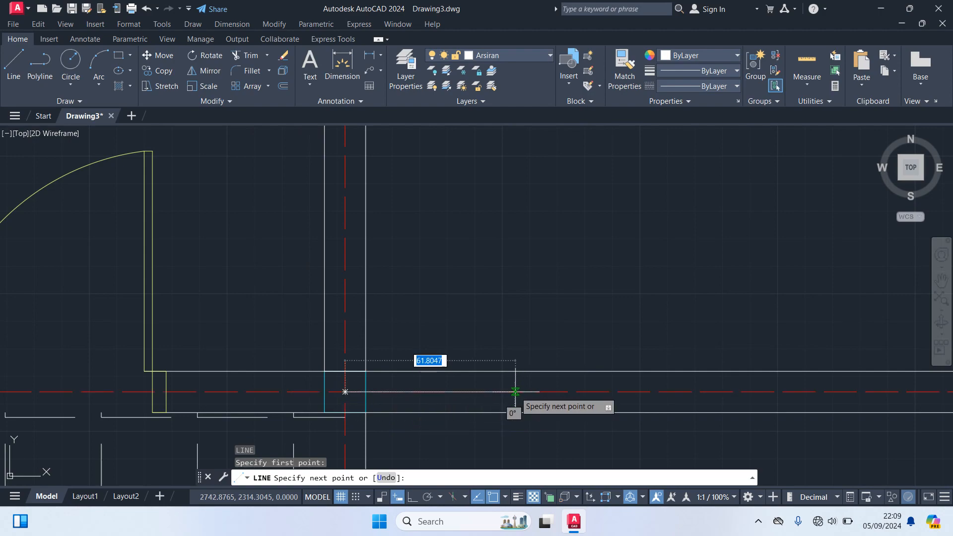
type("1")
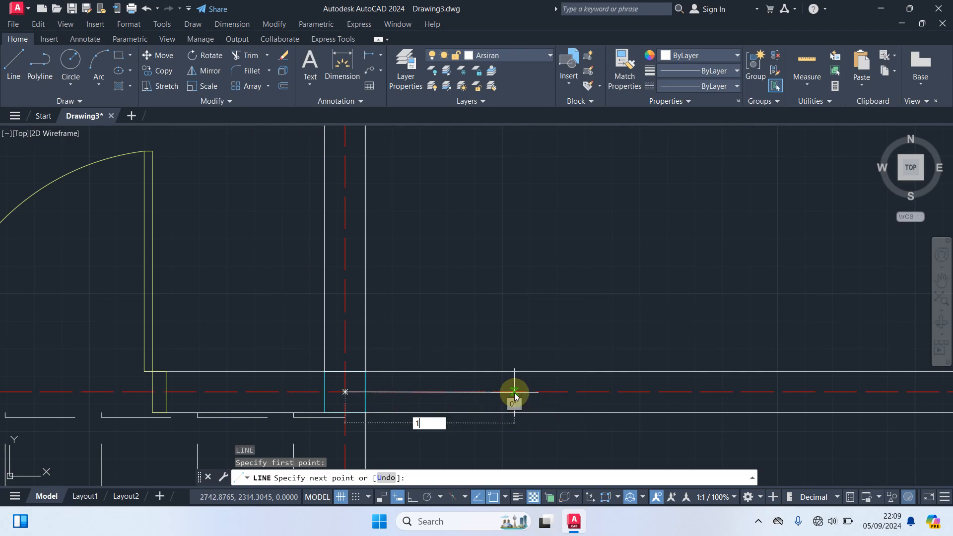
type("50")
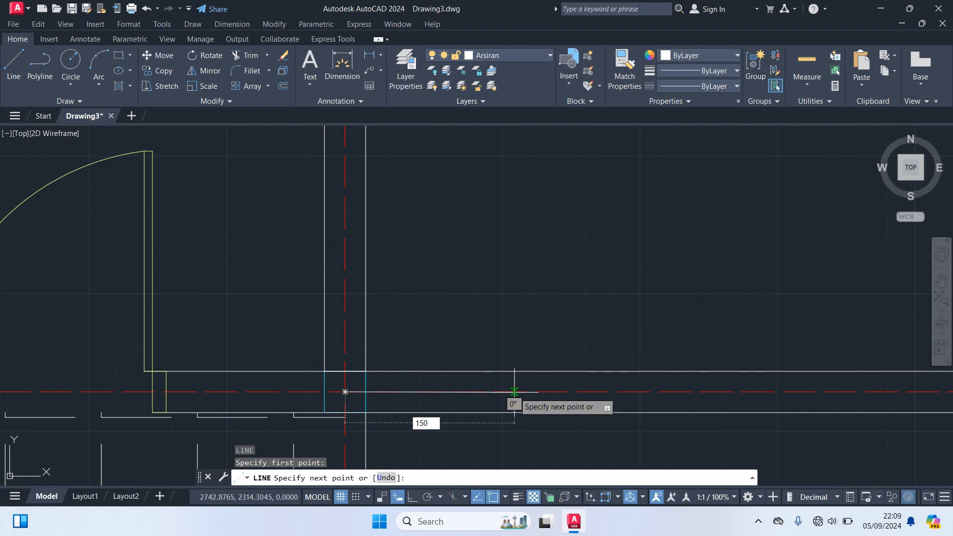
key("Return")
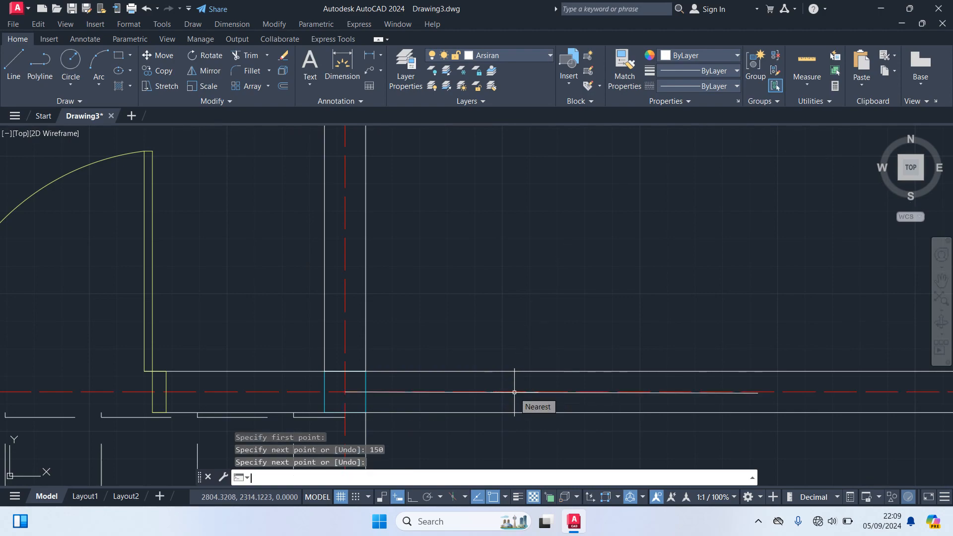
key("Return")
scroll(779, 381, "up", 3)
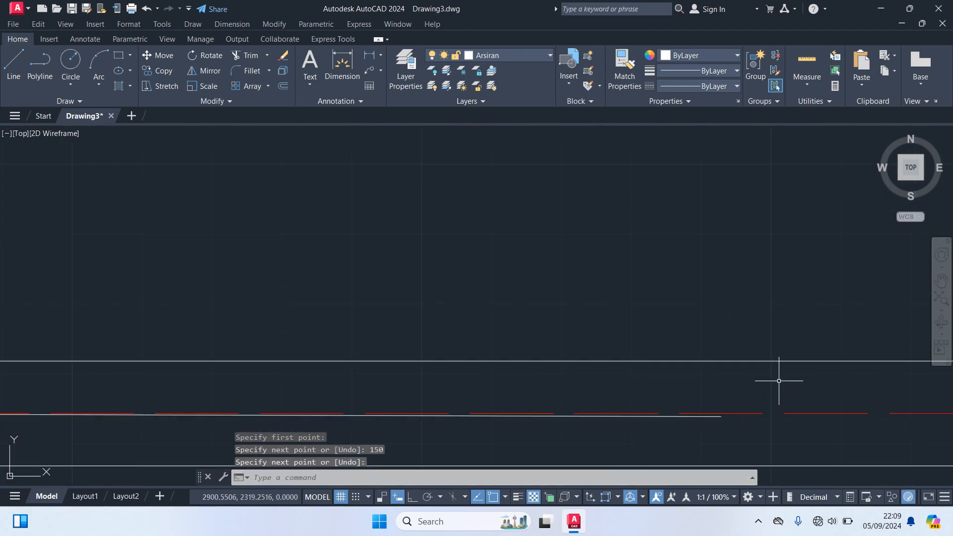
scroll(776, 379, "down", 3)
scroll(747, 380, "up", 3)
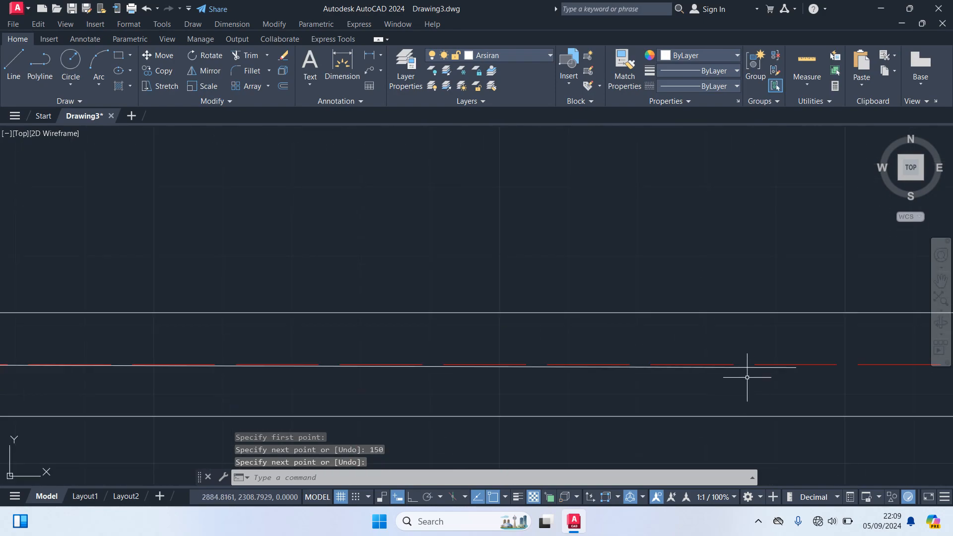
left_click(746, 366)
key("Delete")
scroll(659, 259, "down", 4)
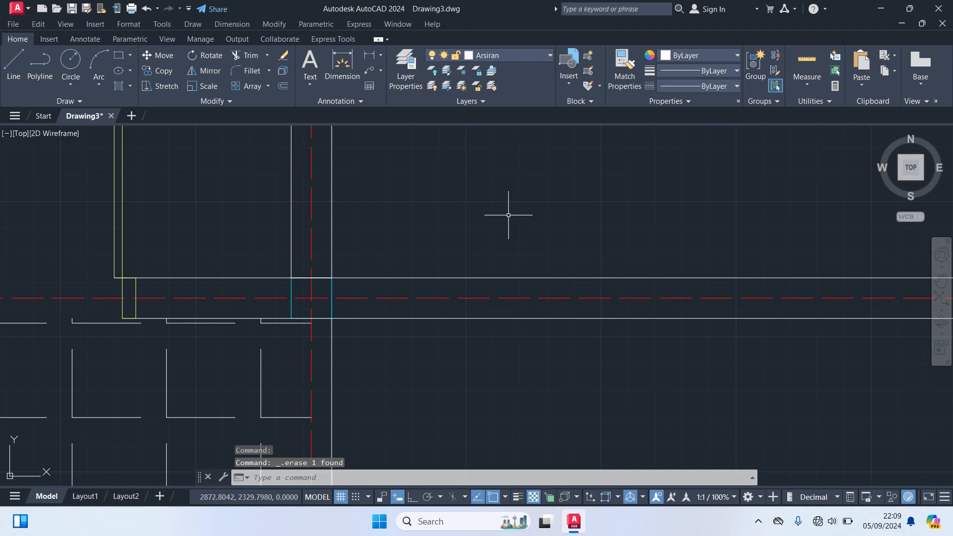
Step: With Ortho on, draw a 150-unit line rightward along the wall axis from the centre of the column right of the double door
key("F8")
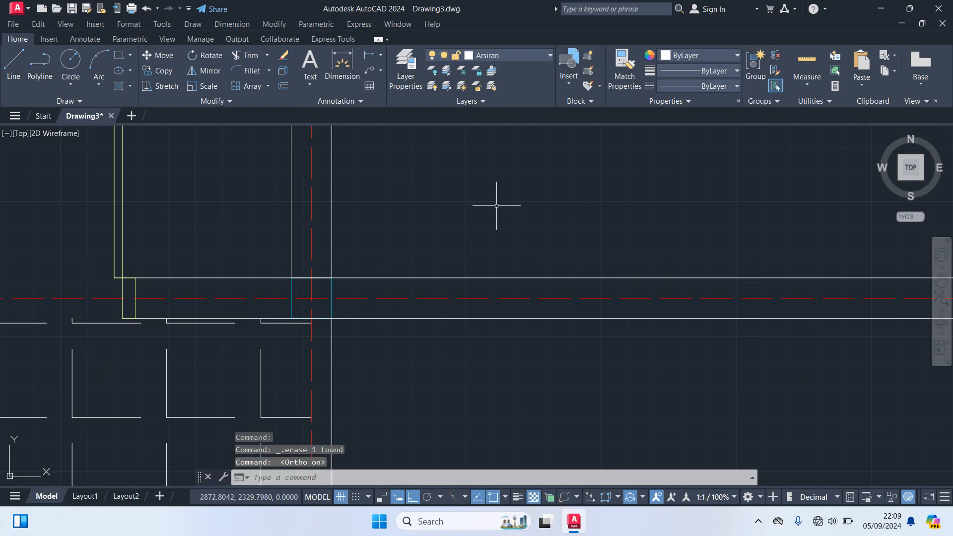
type("l")
key("Return")
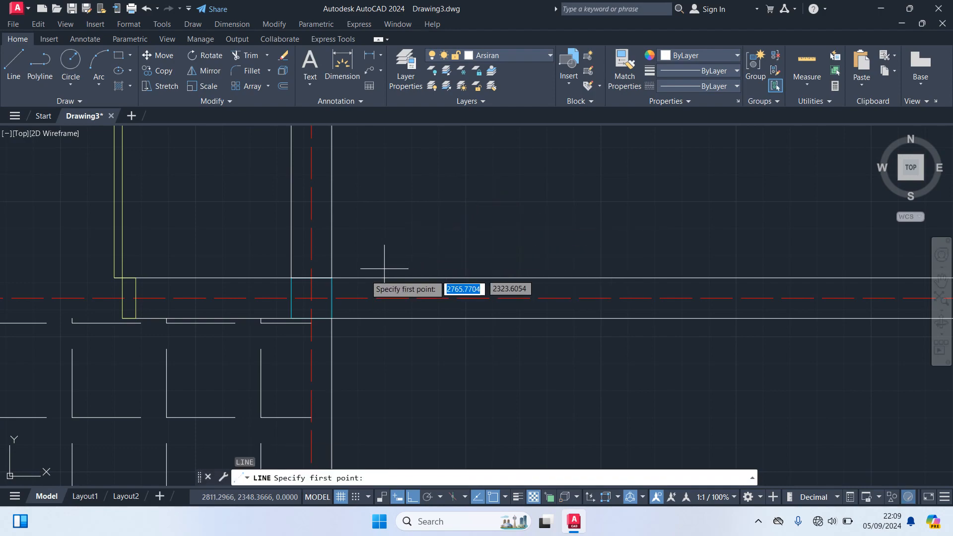
left_click(311, 298)
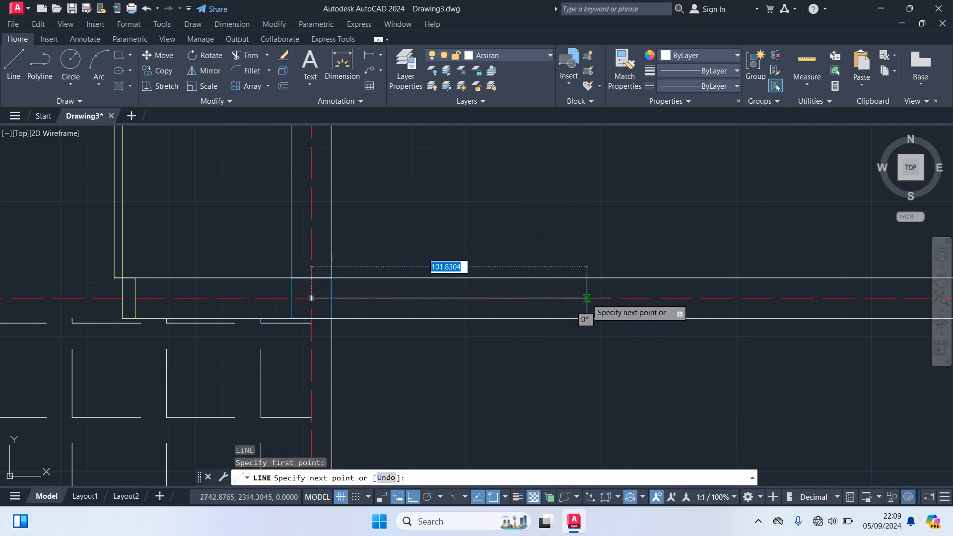
type("150")
key("Return")
key("Return")
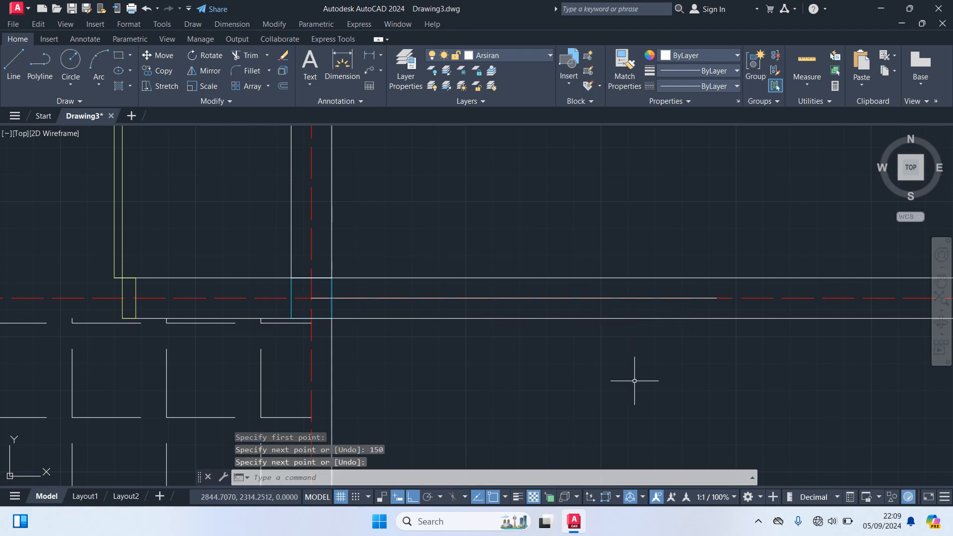
Step: Copy the two-panel window symbol by the centre of its middle mullion, with Ortho off, to the free end of the 150-unit wall-axis line
scroll(637, 433, "down", 4)
scroll(639, 434, "down", 6)
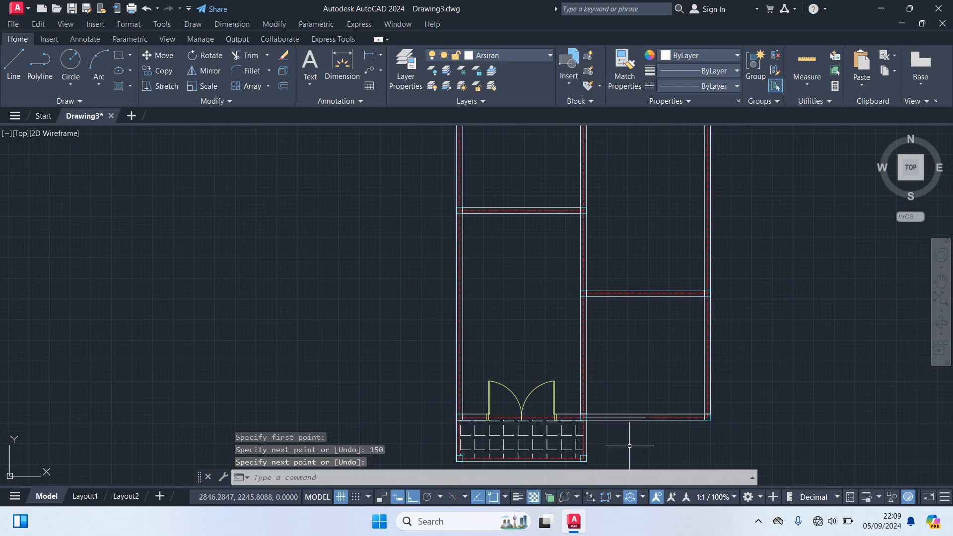
middle_click_drag(791, 248, 610, 340)
scroll(560, 362, "down", 3)
scroll(611, 264, "up", 6)
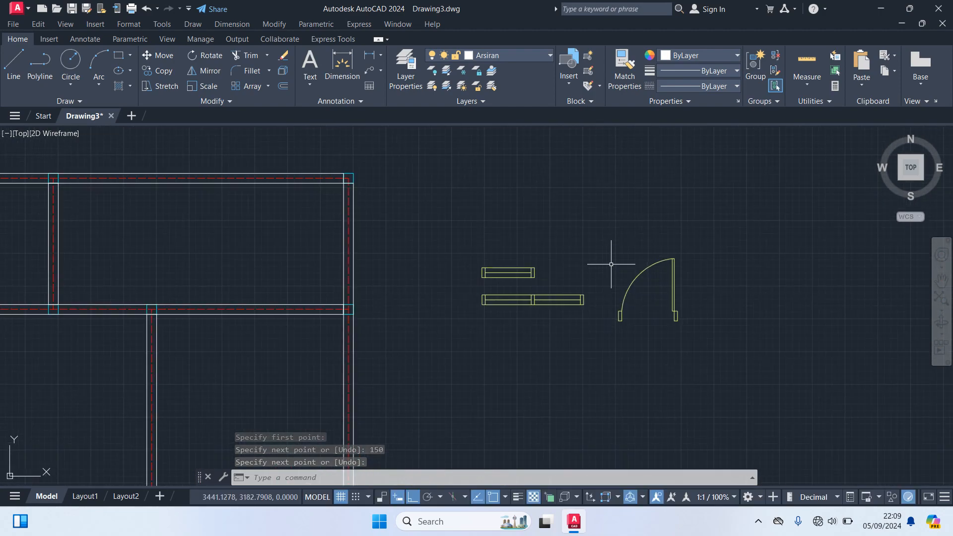
scroll(603, 277, "up", 2)
left_click(590, 376)
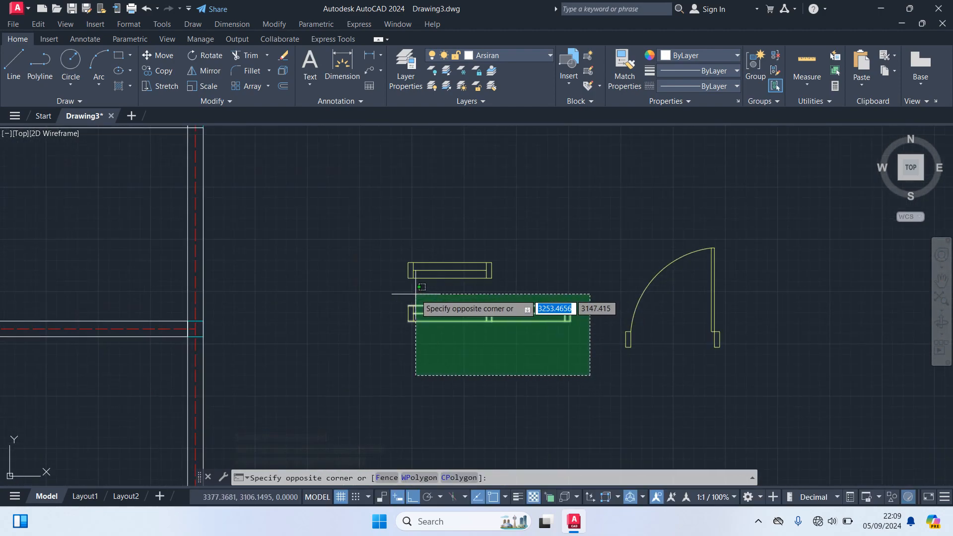
left_click(384, 292)
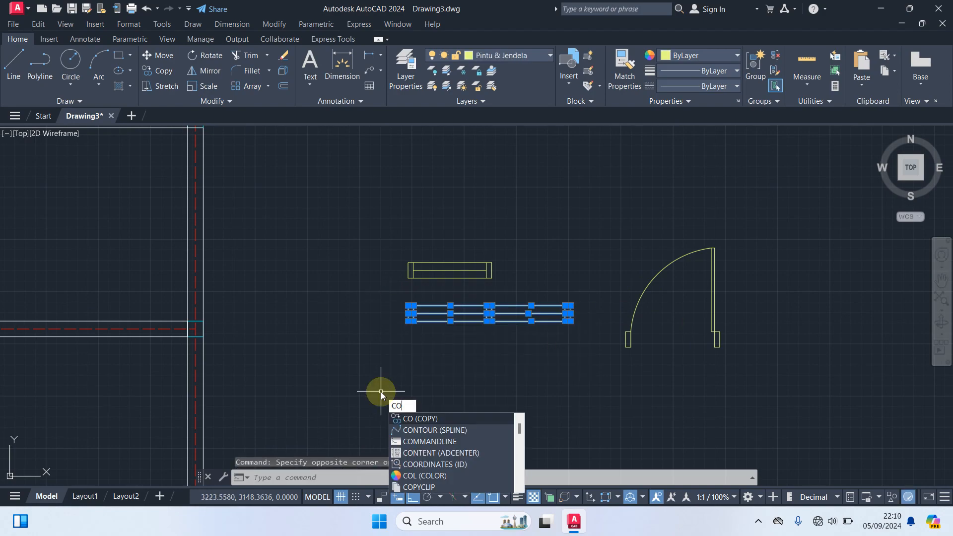
key("Return")
scroll(589, 297, "up", 5)
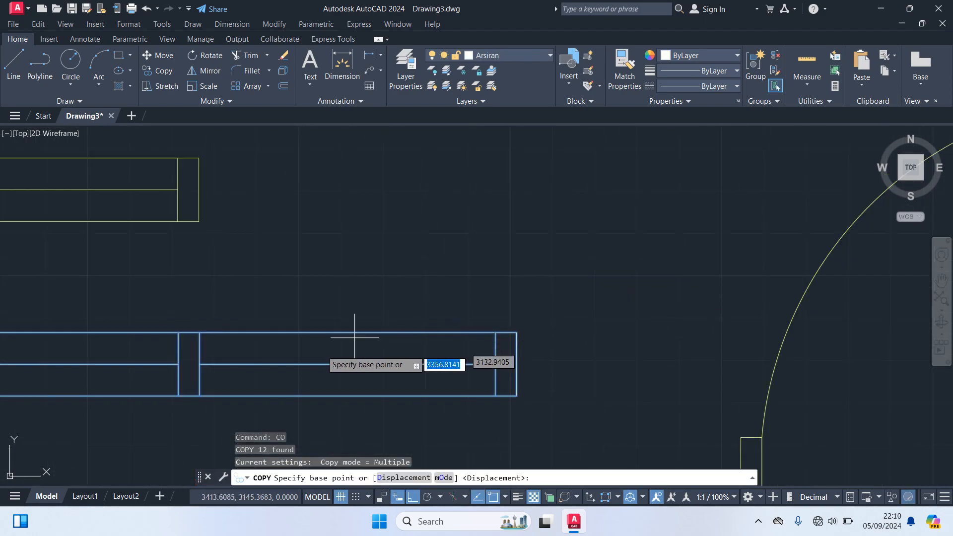
left_click(189, 364)
scroll(243, 397, "down", 6)
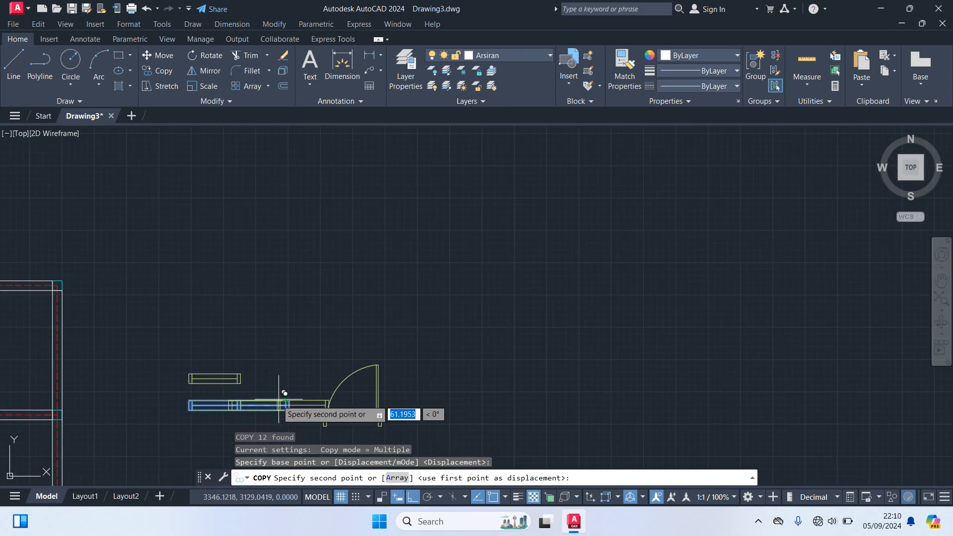
key("F8")
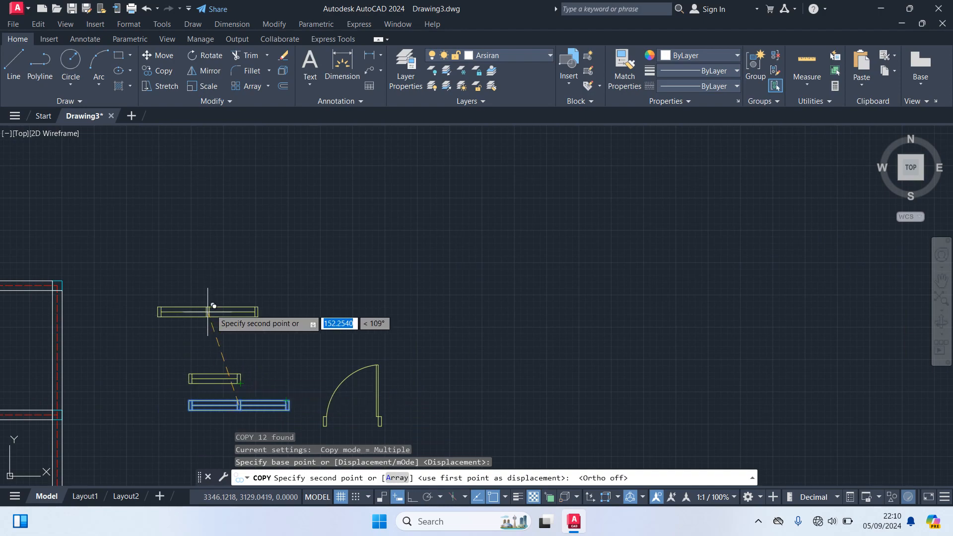
middle_click_drag(206, 308, 375, 141)
scroll(471, 233, "down", 4)
scroll(442, 279, "up", 8)
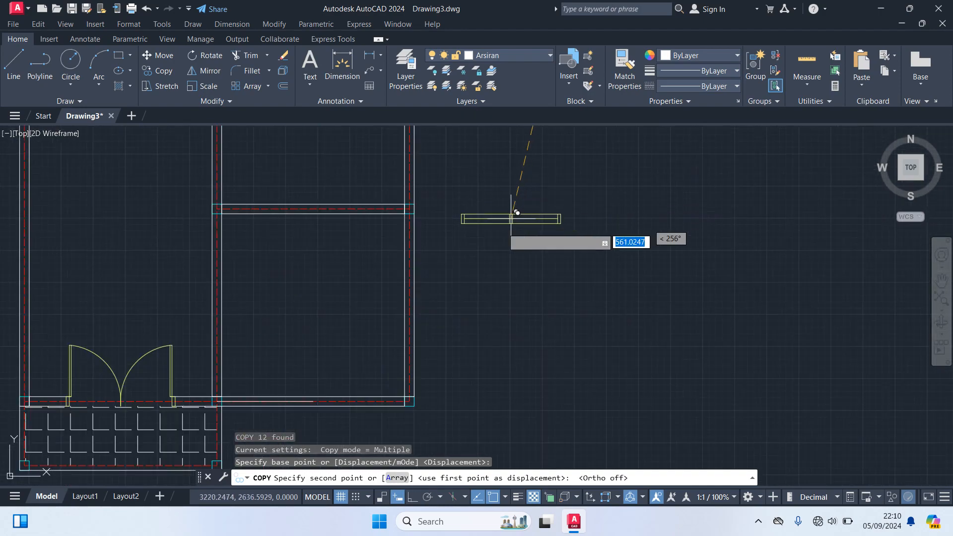
scroll(377, 325, "up", 3)
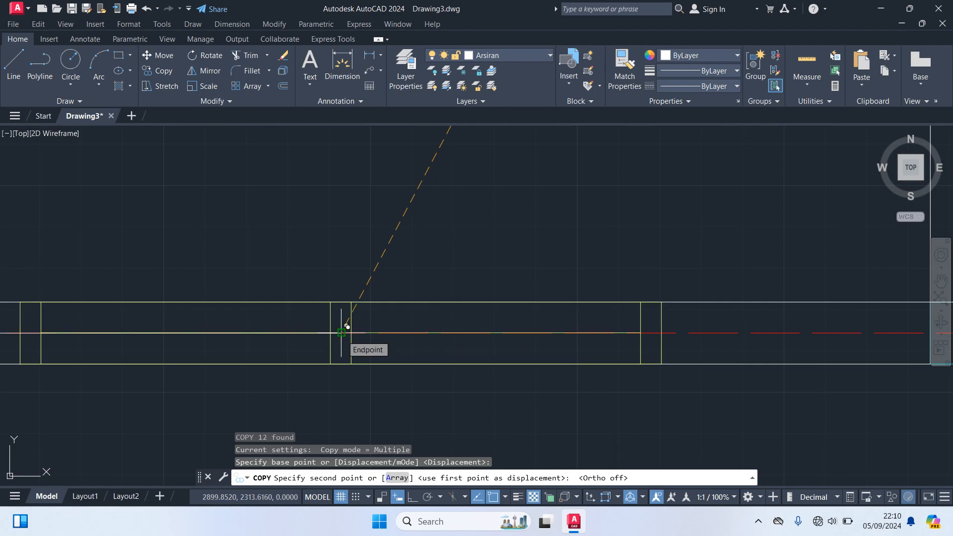
left_click(341, 332)
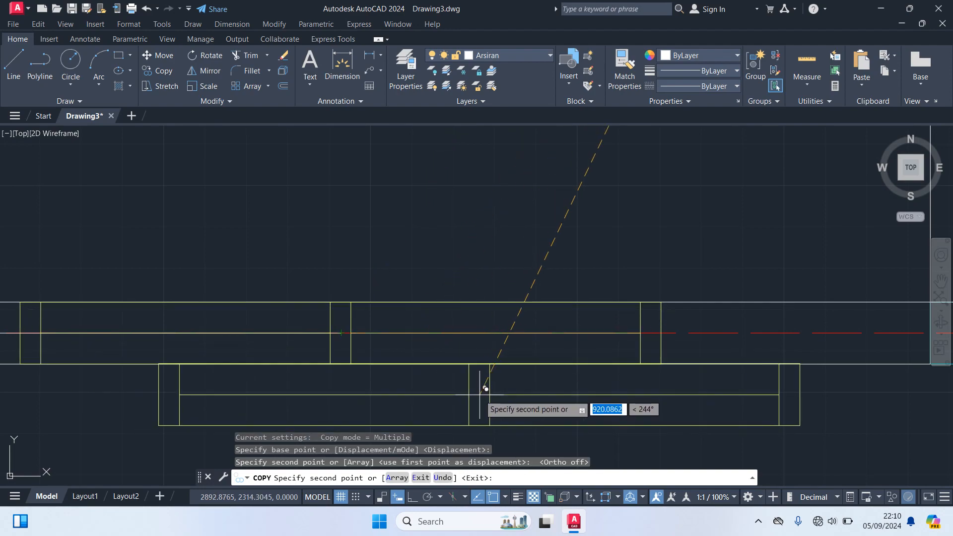
key("Return")
Step: Delete the 150-unit helper line along the wall axis beneath the newly placed window
scroll(313, 353, "up", 4)
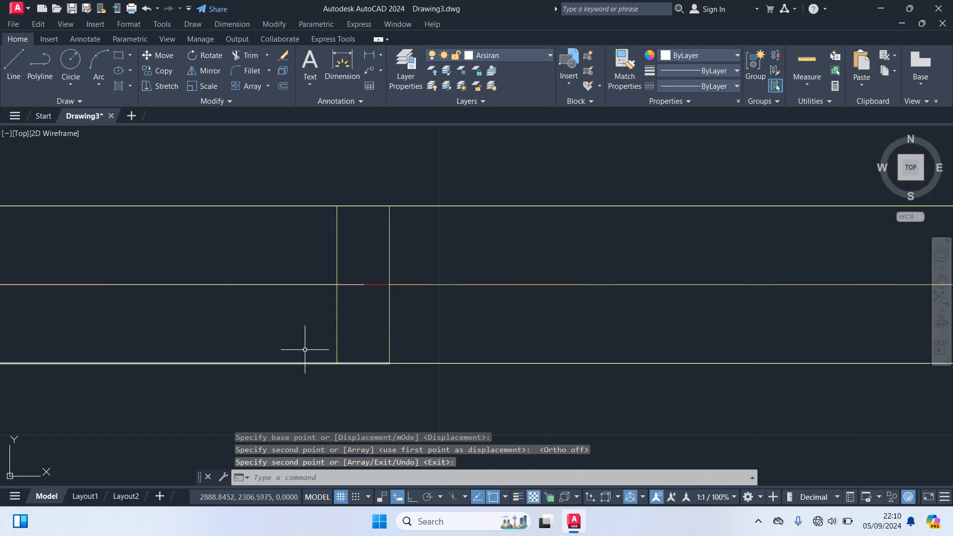
left_click(354, 283)
scroll(400, 374, "down", 8)
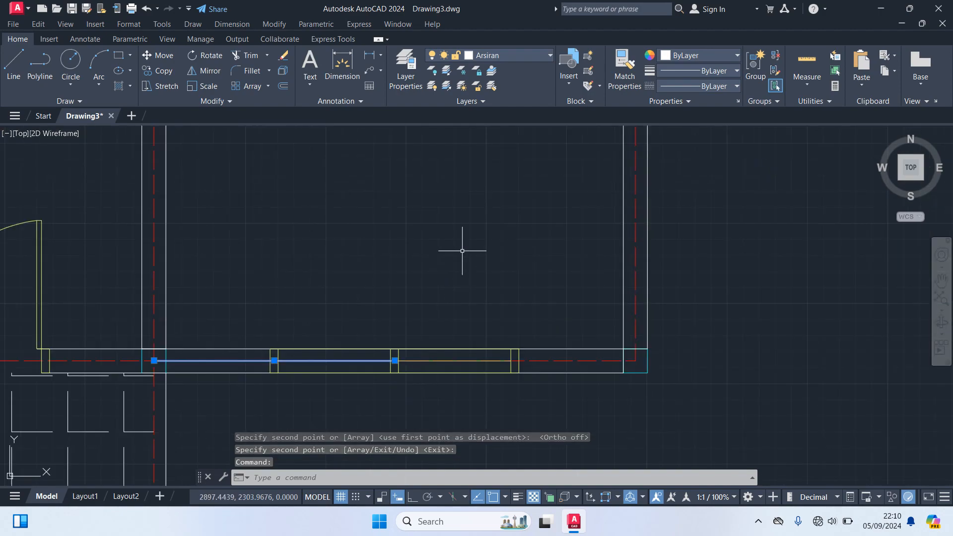
key("Delete")
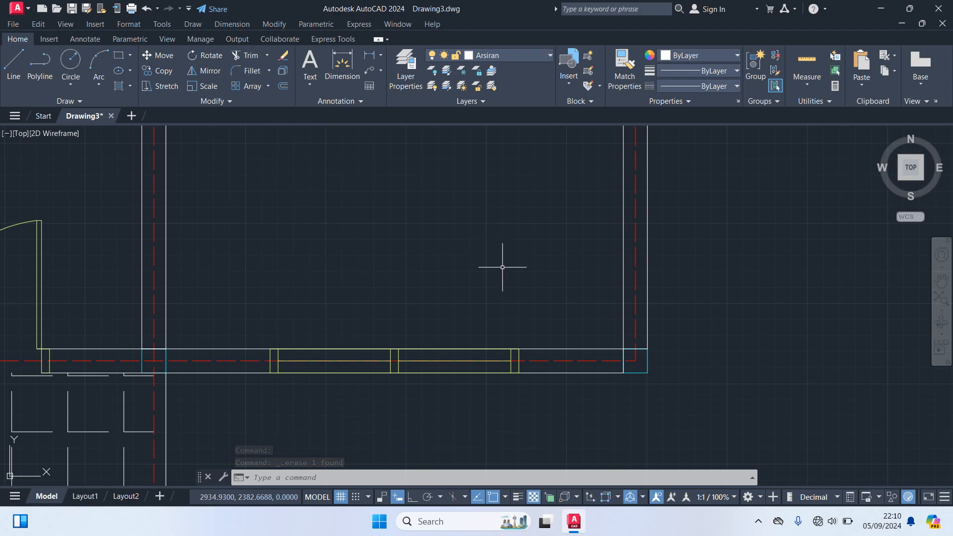
Step: Copy the single door symbol from beside the plan into the empty space of the lower-right room
scroll(502, 267, "down", 4)
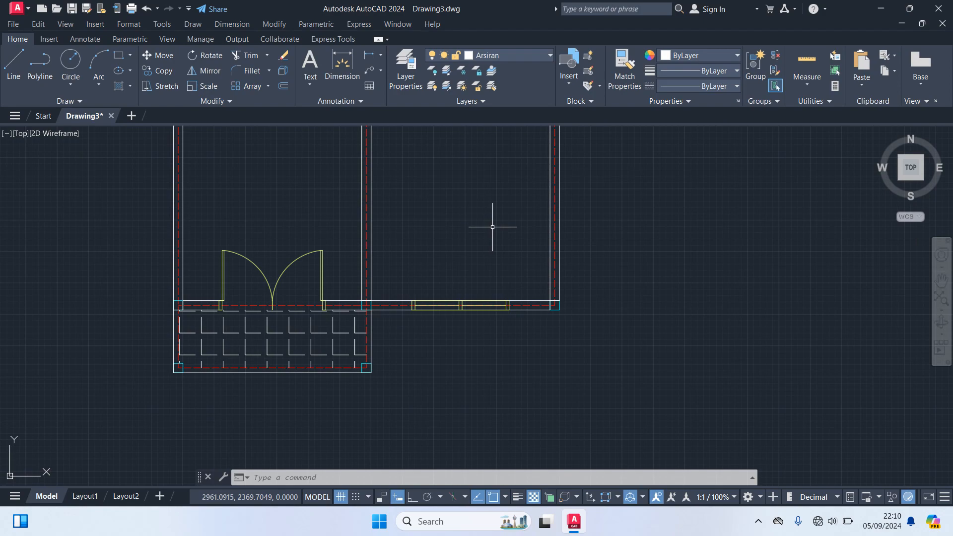
mouse_move(494, 224)
middle_mouse_down()
mouse_move(553, 430)
mouse_move(517, 377)
mouse_move(513, 417)
middle_mouse_up()
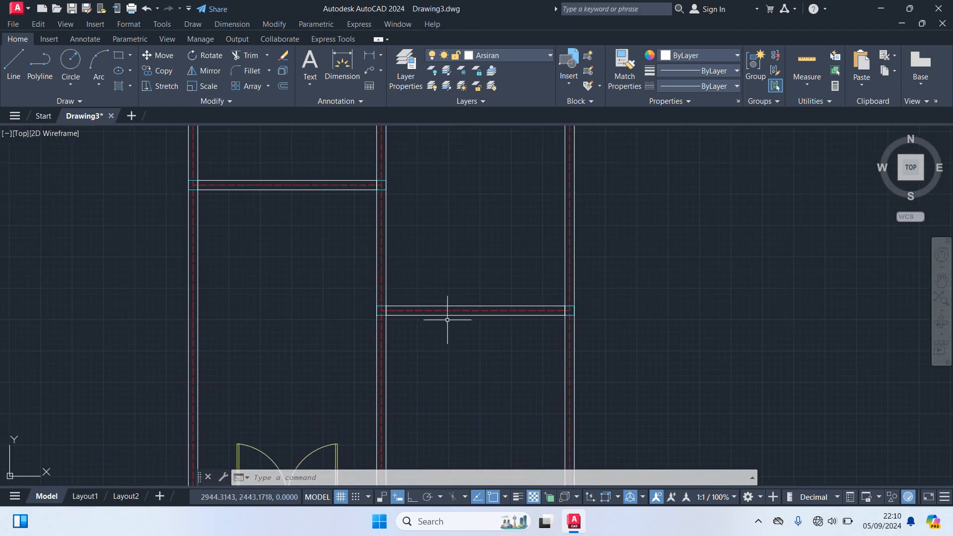
scroll(433, 318, "down", 4)
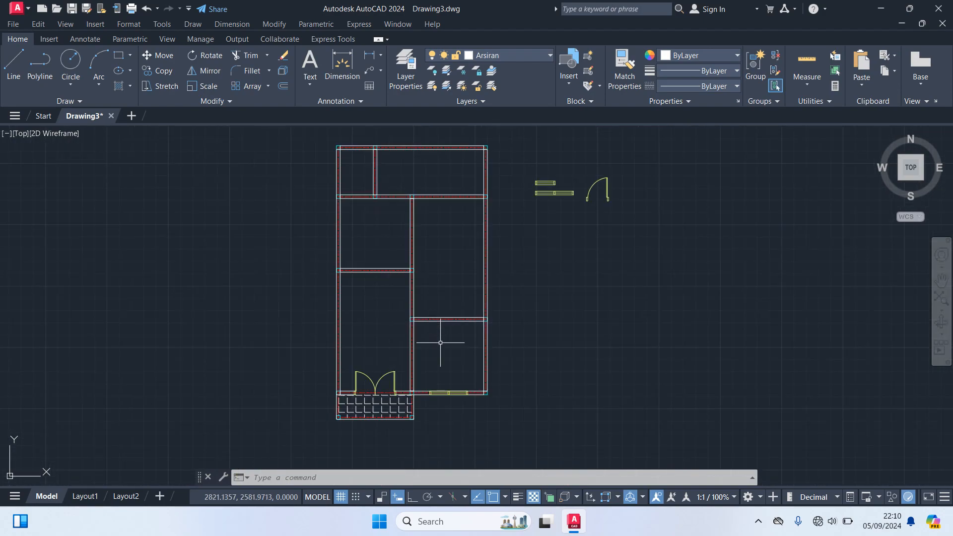
scroll(581, 211, "up", 2)
left_click(654, 219)
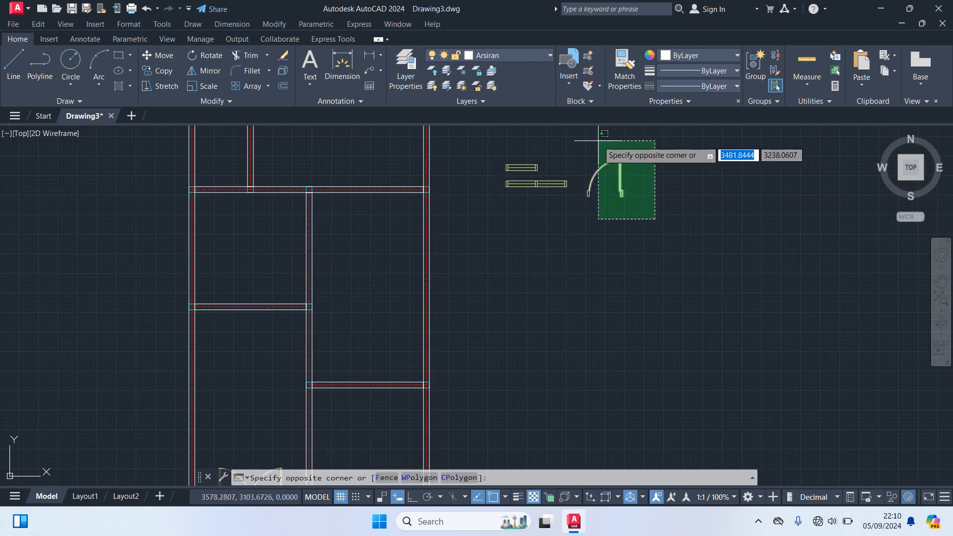
left_click(597, 152)
type("co")
key("Return")
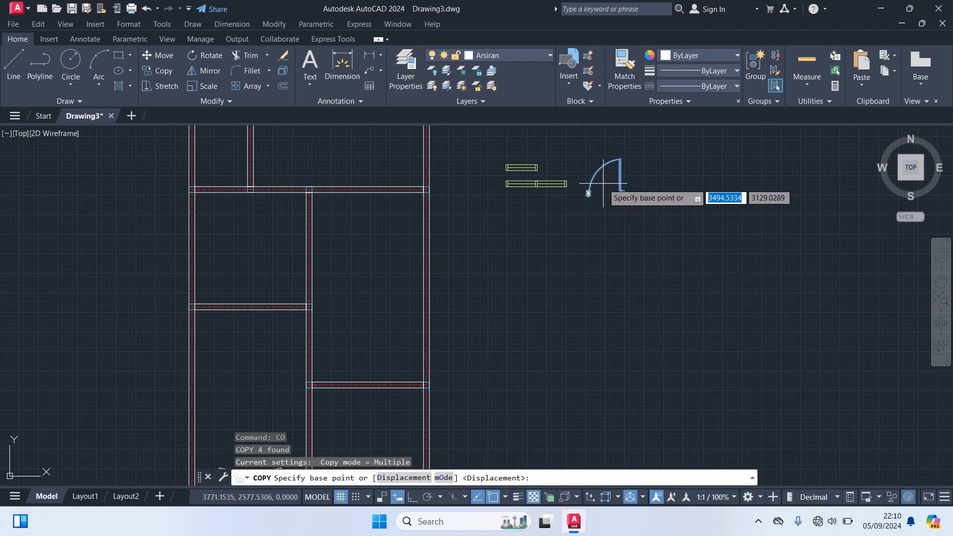
left_click(588, 193)
middle_click_drag(579, 358, 639, 234)
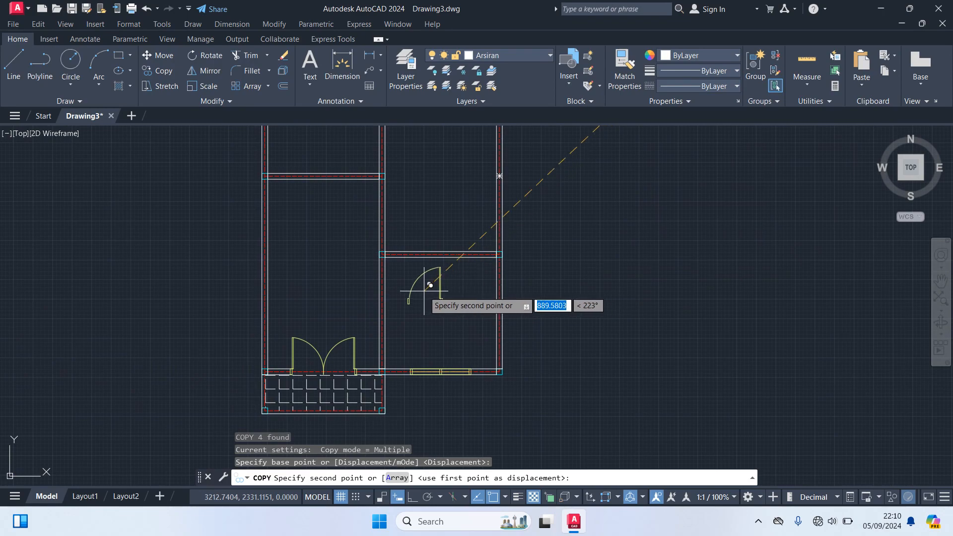
left_click(444, 294)
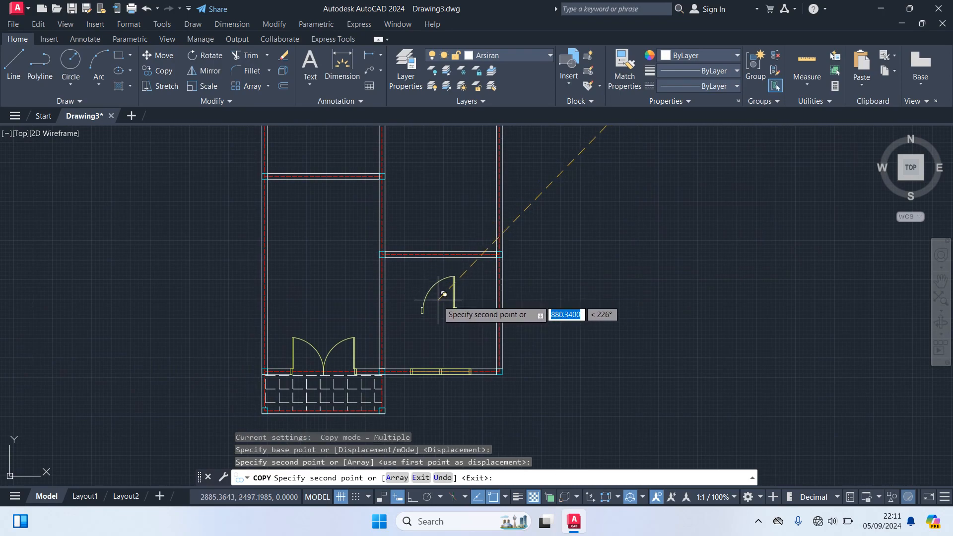
key("Return")
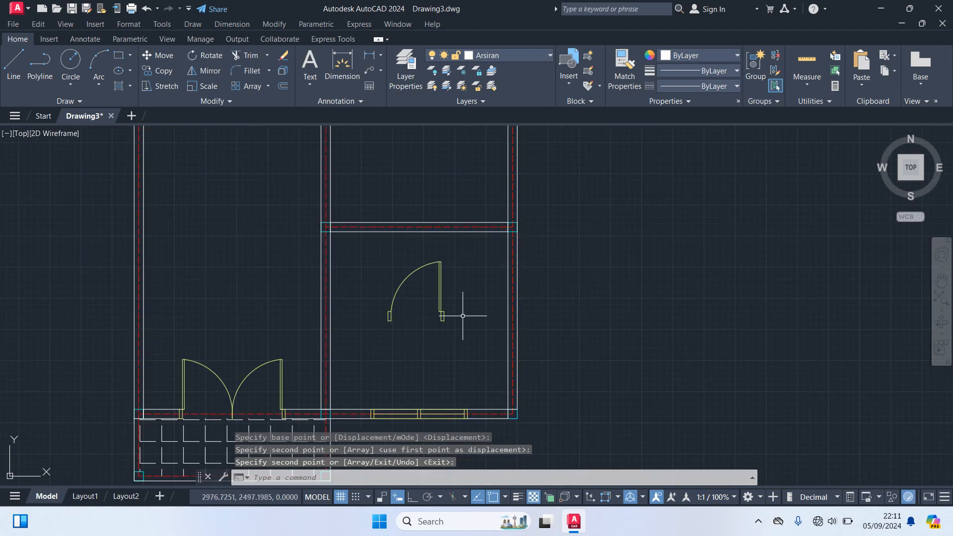
Step: Try to rotate the copied door 180 degrees about its hinge-side jamb, with Ortho on
left_click(474, 342)
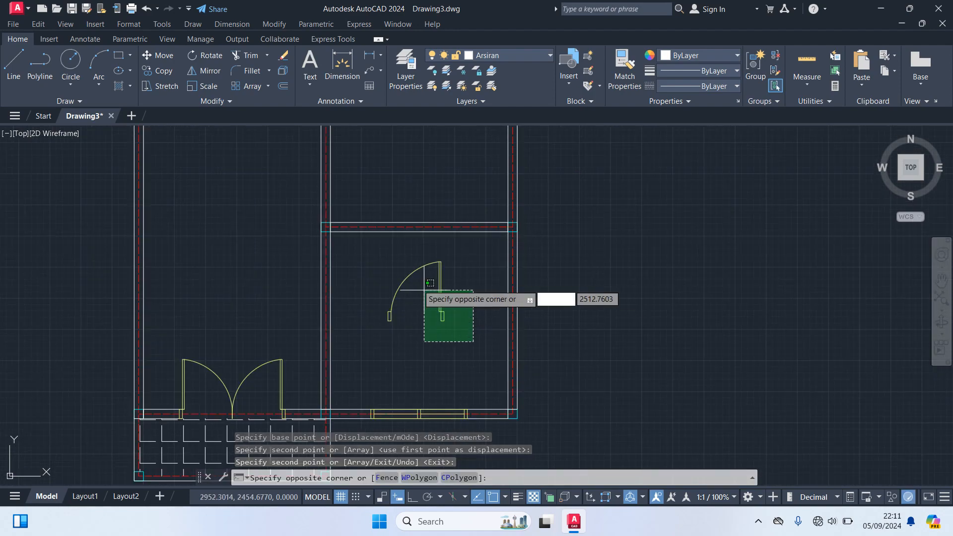
left_click(362, 243)
type("ro")
key("Return")
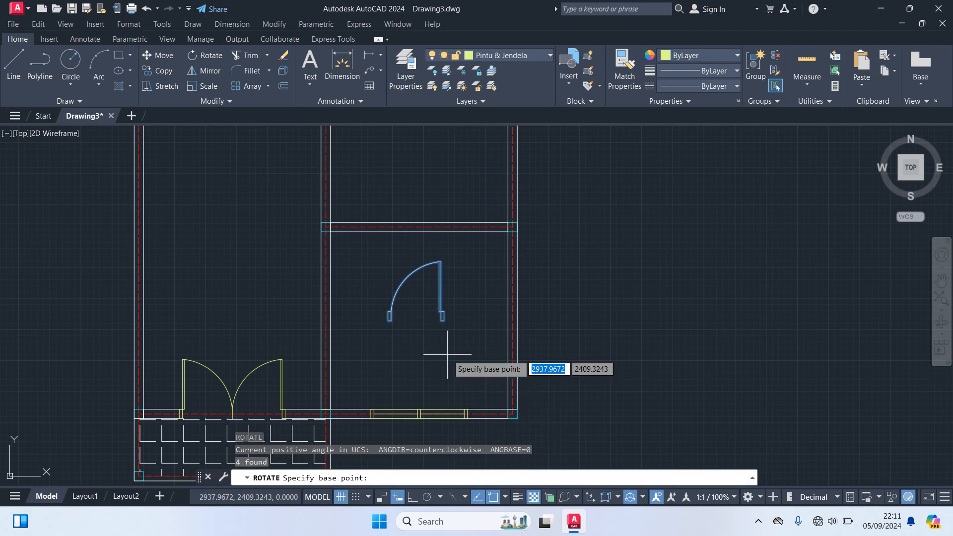
scroll(442, 333, "up", 2)
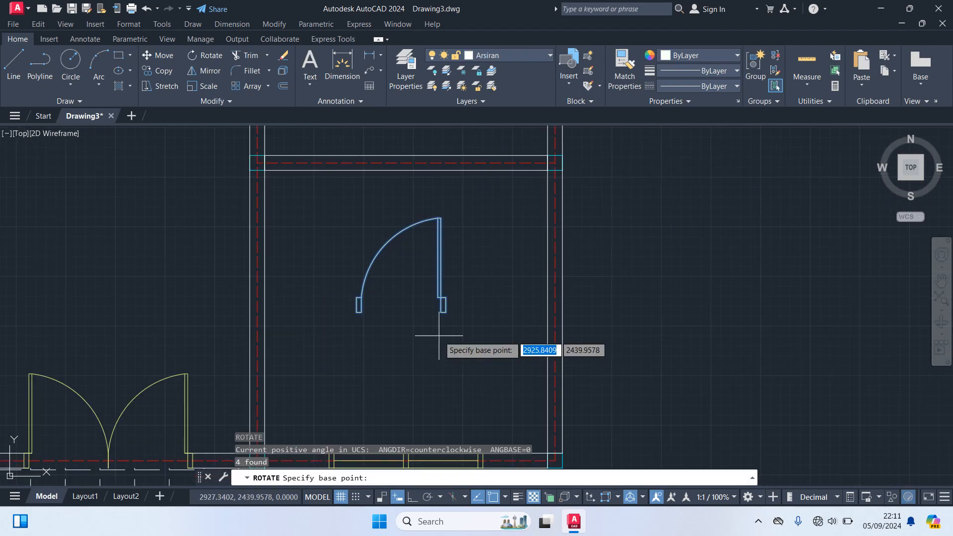
left_click(445, 307)
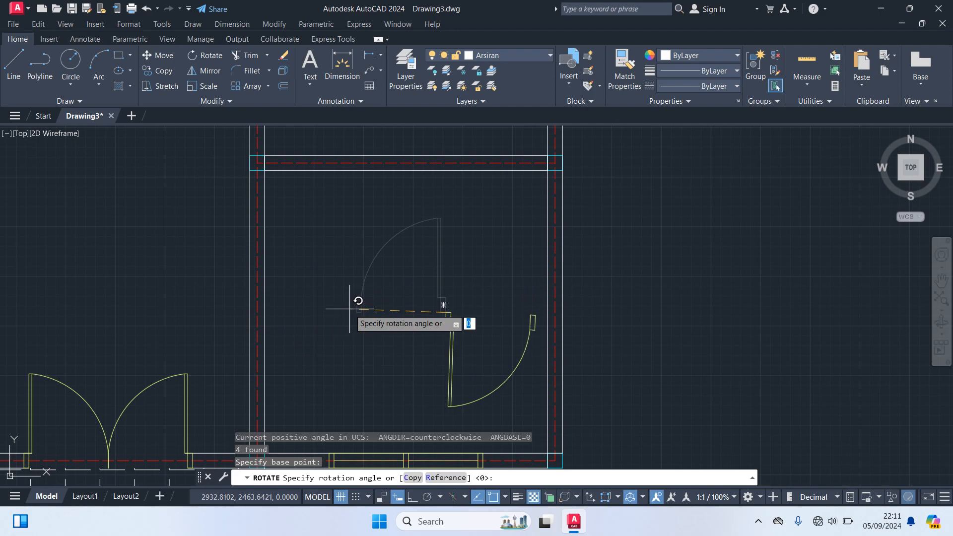
key("F8")
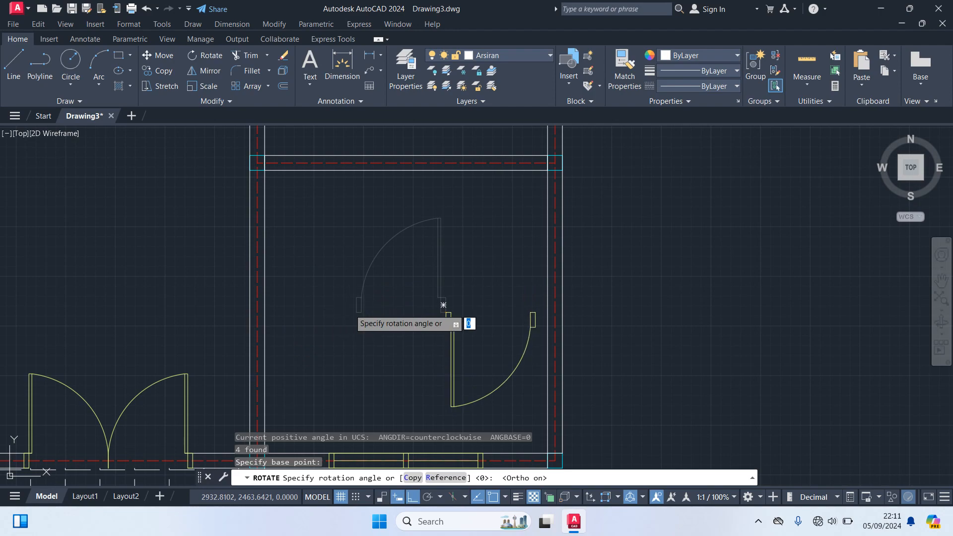
left_click(340, 303)
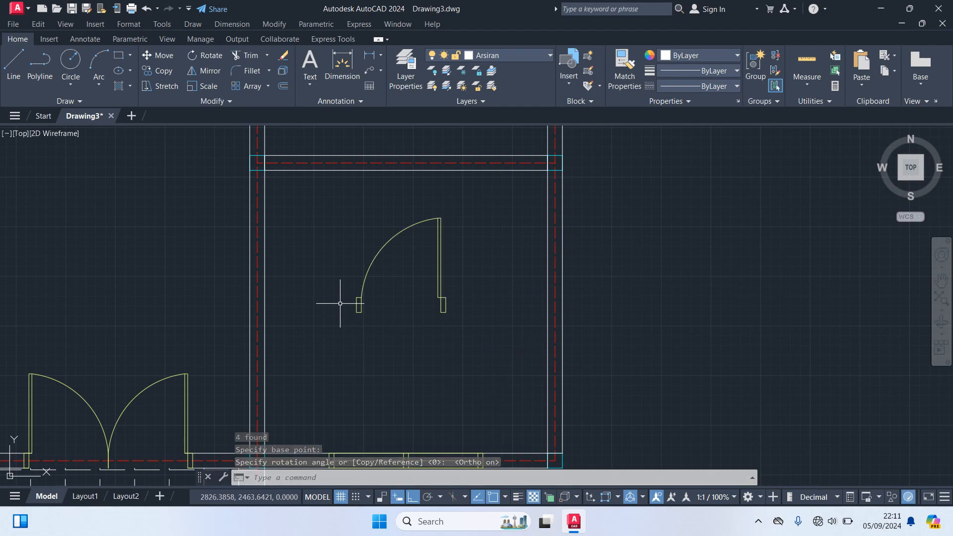
Step: Rotate the copied door 180 degrees about the lower edge of its hinge-side jamb so its leaf points downward
scroll(399, 320, "down", 4)
scroll(401, 321, "up", 4)
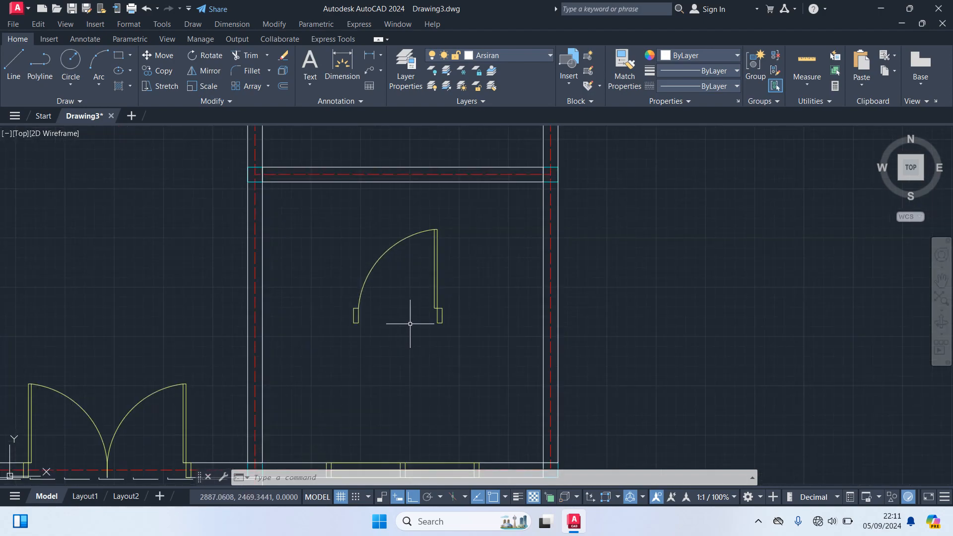
left_click(585, 357)
left_click(405, 204)
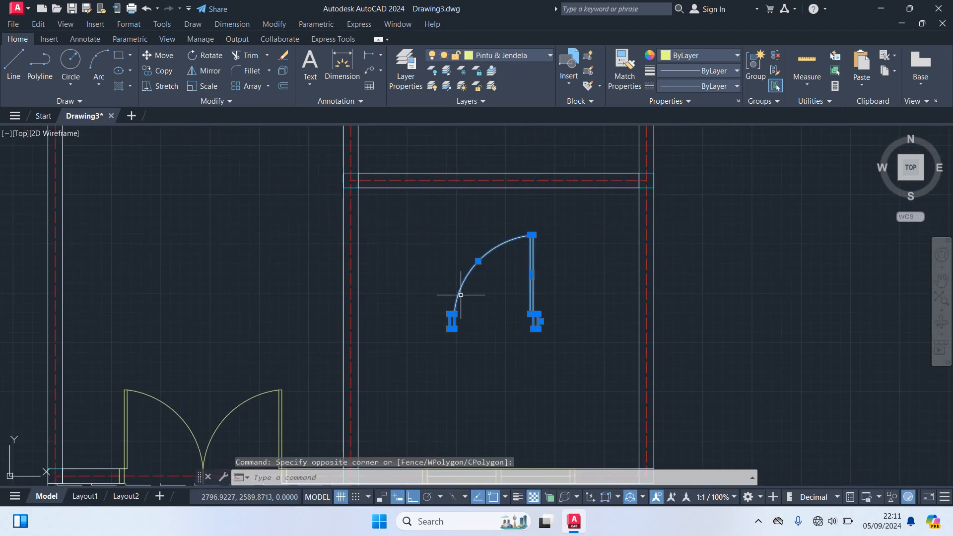
type("RO")
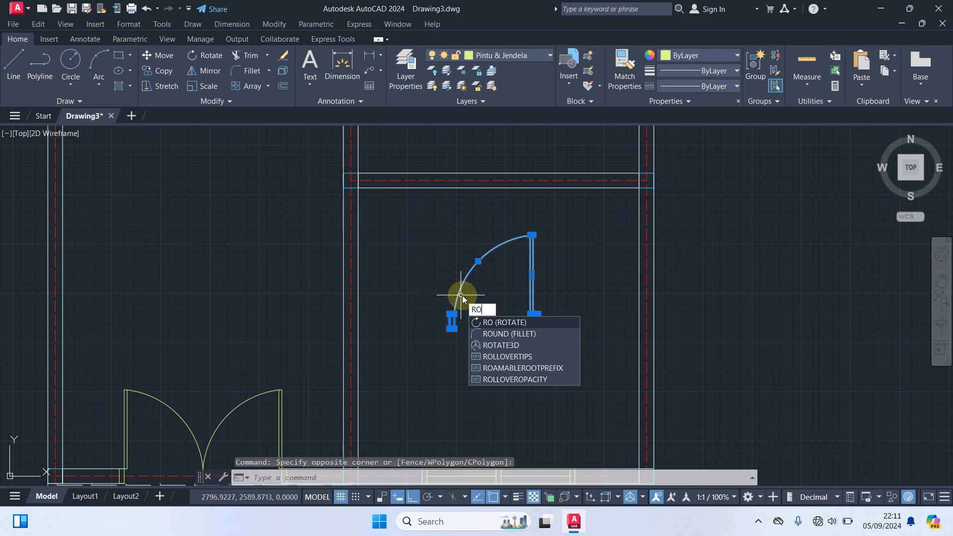
key("Return")
left_click(536, 329)
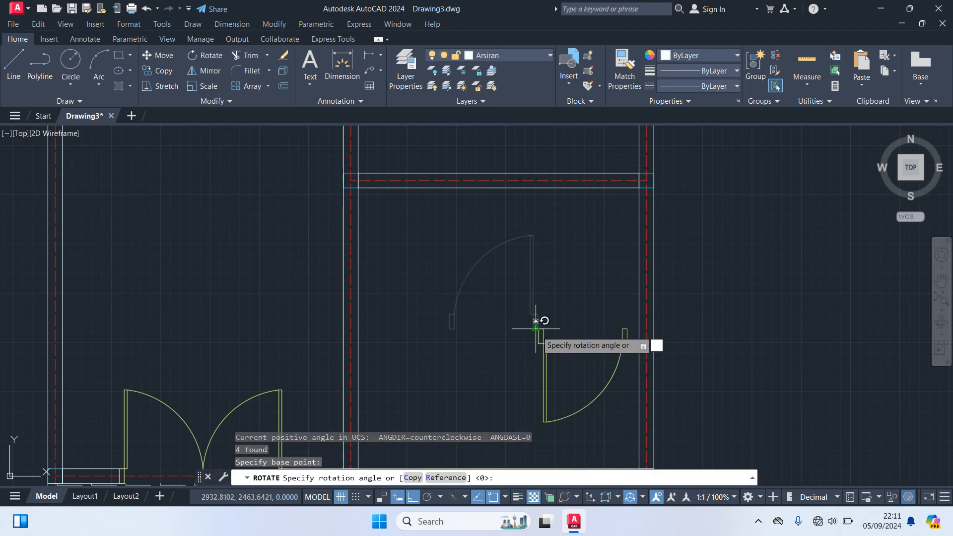
left_click(420, 367)
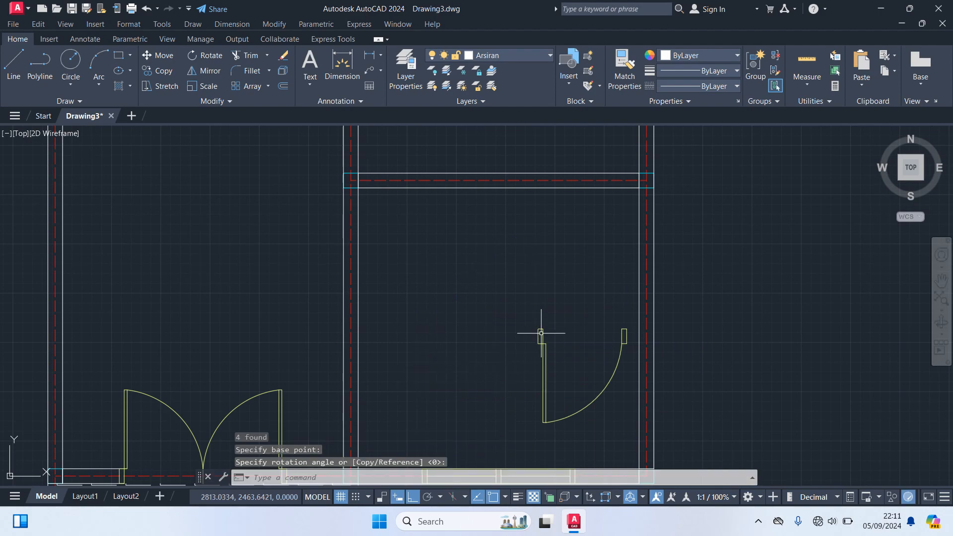
Step: Start moving the rotated door symbol with all its parts selected
left_click(629, 421)
left_click(546, 322)
type("m")
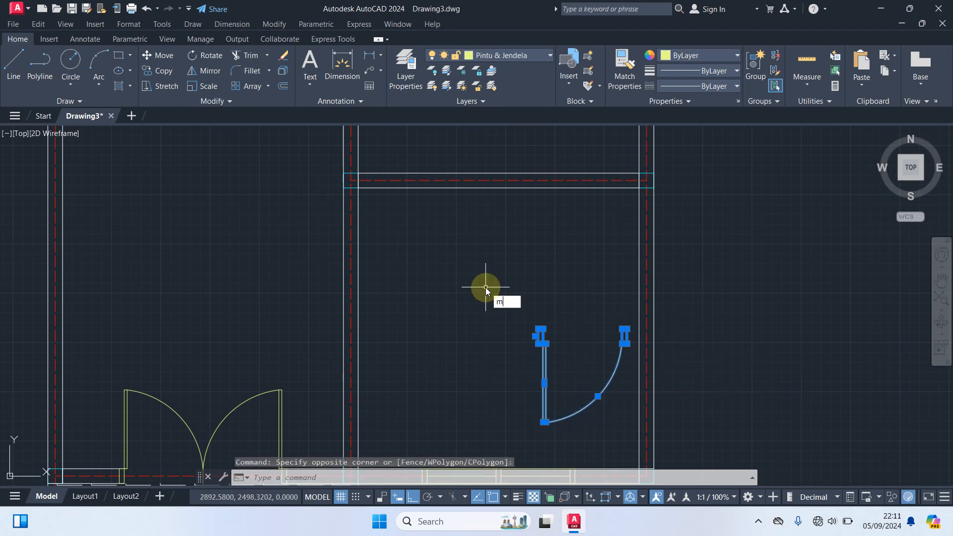
key("Return")
scroll(513, 329, "up", 2)
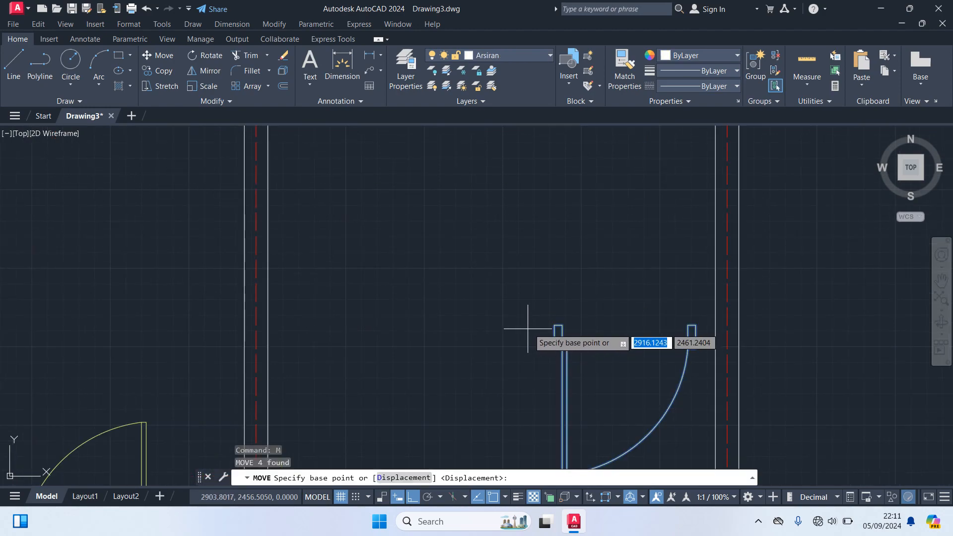
Step: Move the single door by its upper-left frame corner into the horizontal wall, against the vertical wall's inner face, with Ortho off
left_click(554, 325)
scroll(330, 202, "down", 3)
scroll(380, 303, "up", 2)
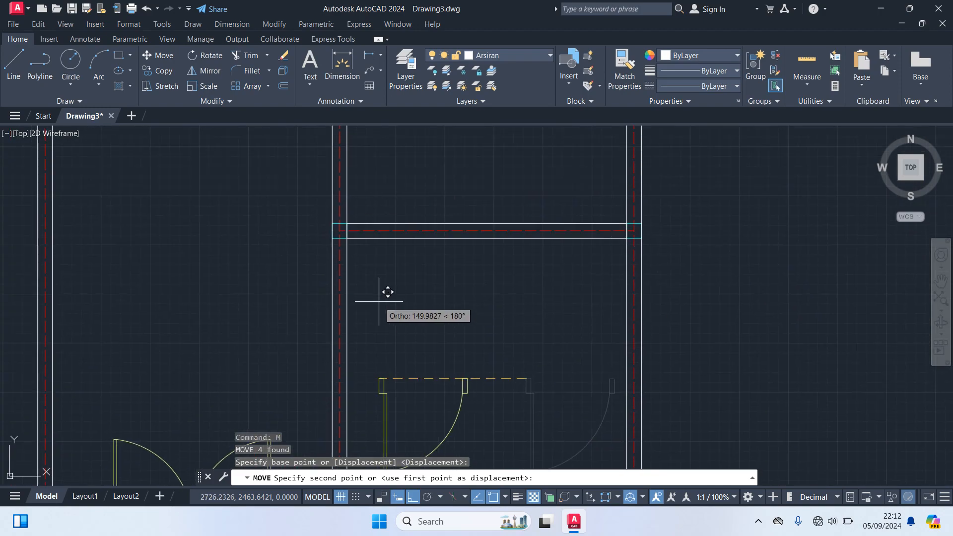
key("F8")
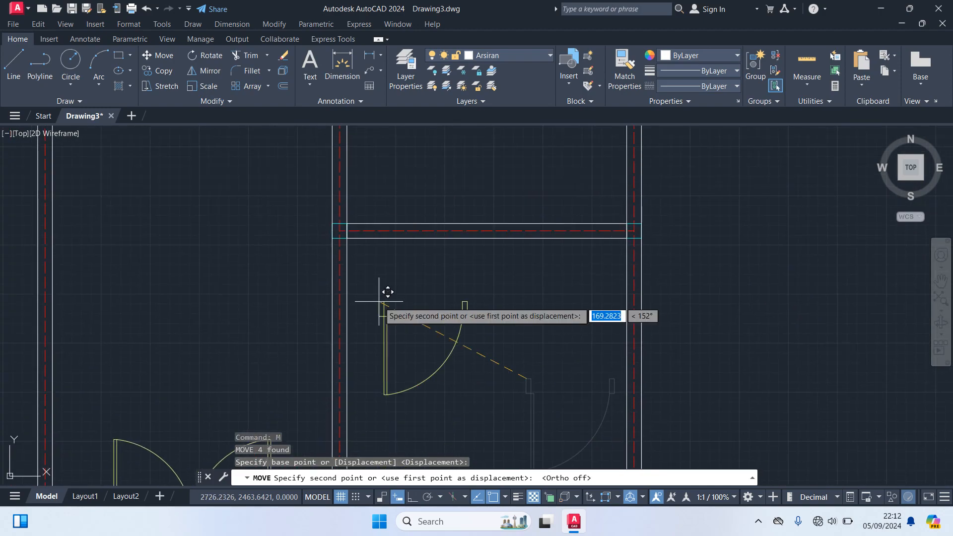
scroll(388, 292, "up", 4)
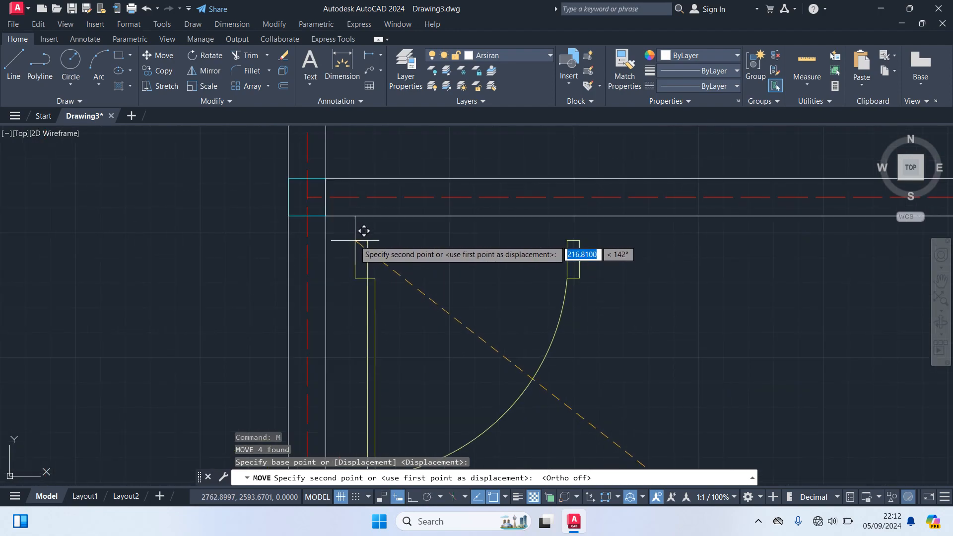
left_click(334, 169)
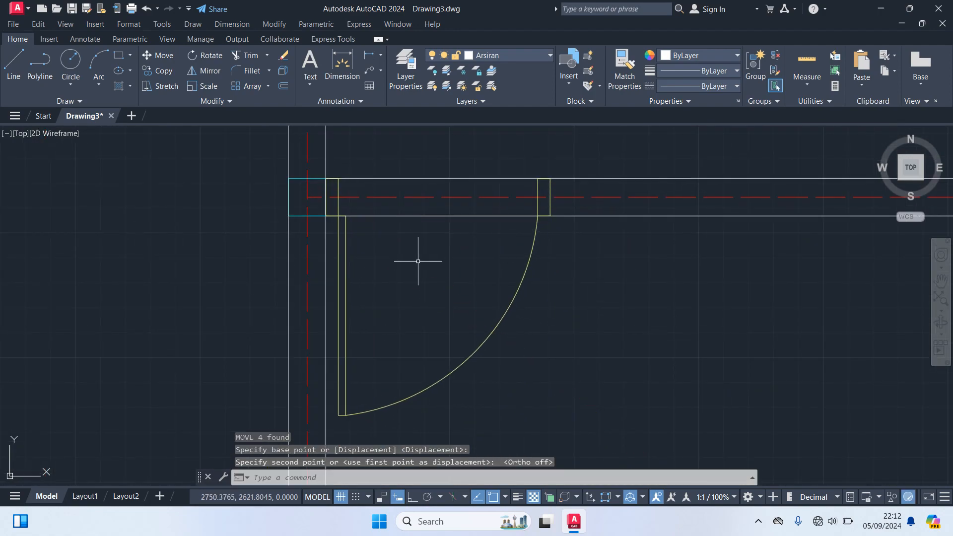
scroll(418, 268, "down", 2)
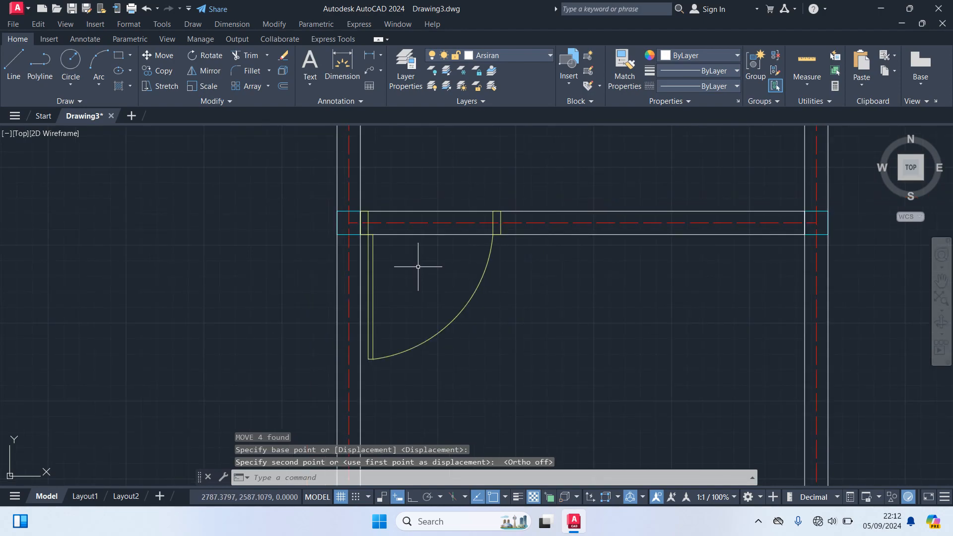
Step: Trim the horizontal wall's upper and lower lines between the two frames of the placed door
scroll(423, 248, "up", 2)
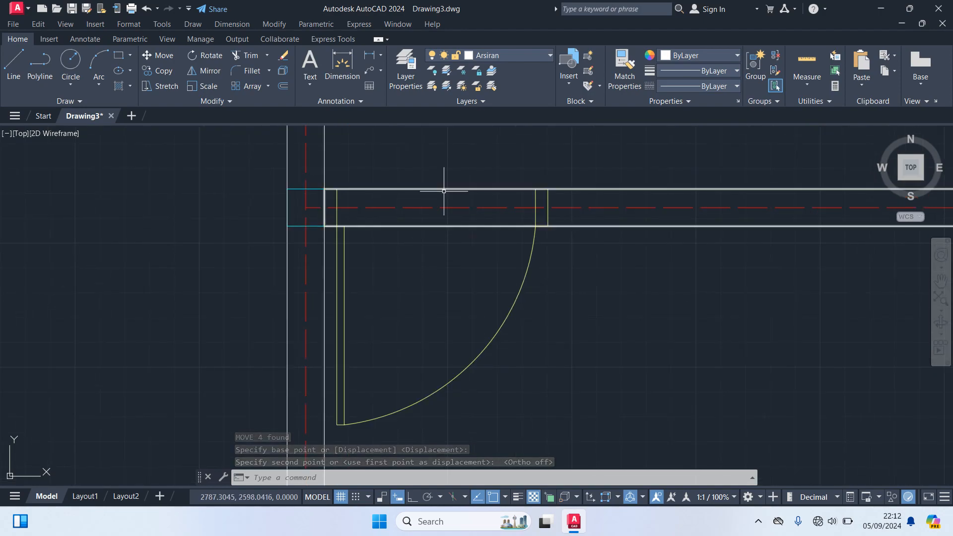
type("tr")
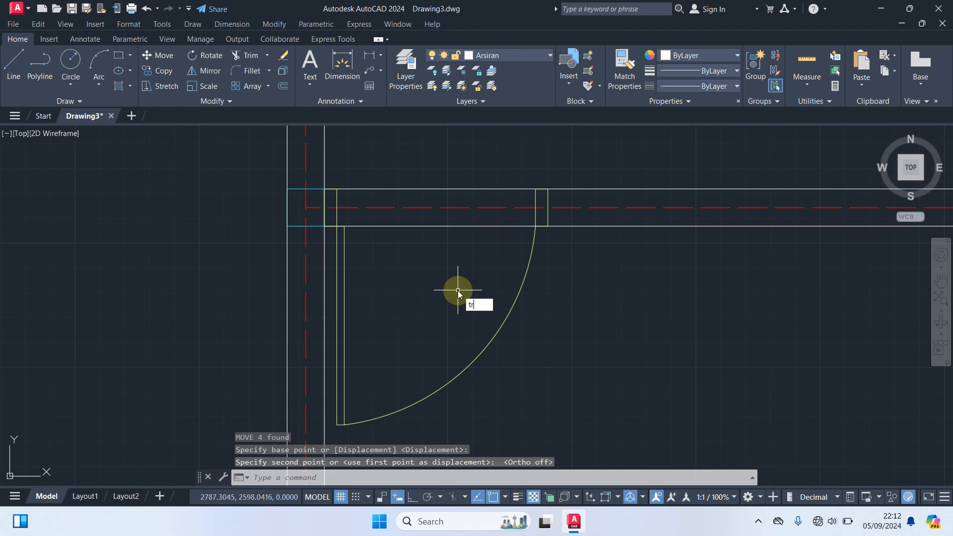
key("Return")
left_click(458, 290)
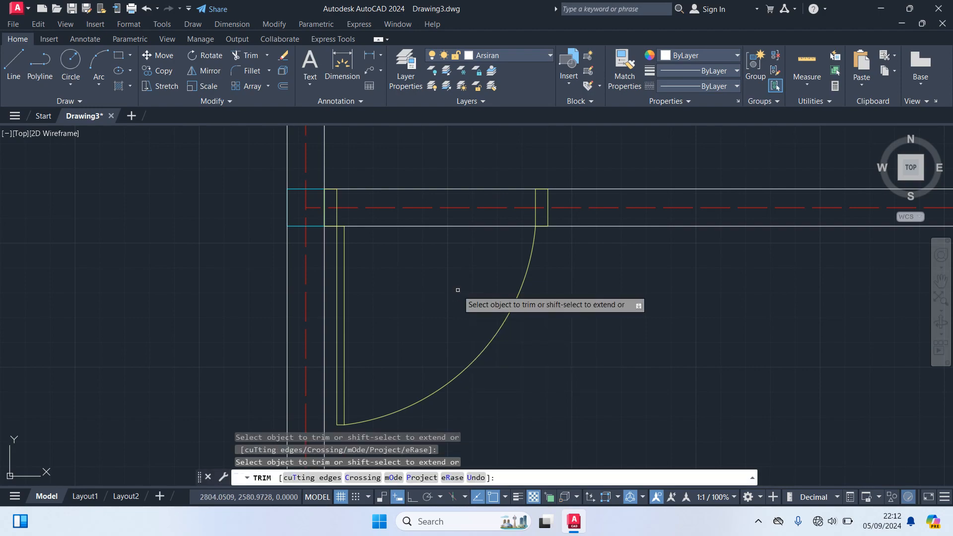
left_click(460, 225)
left_click(432, 189)
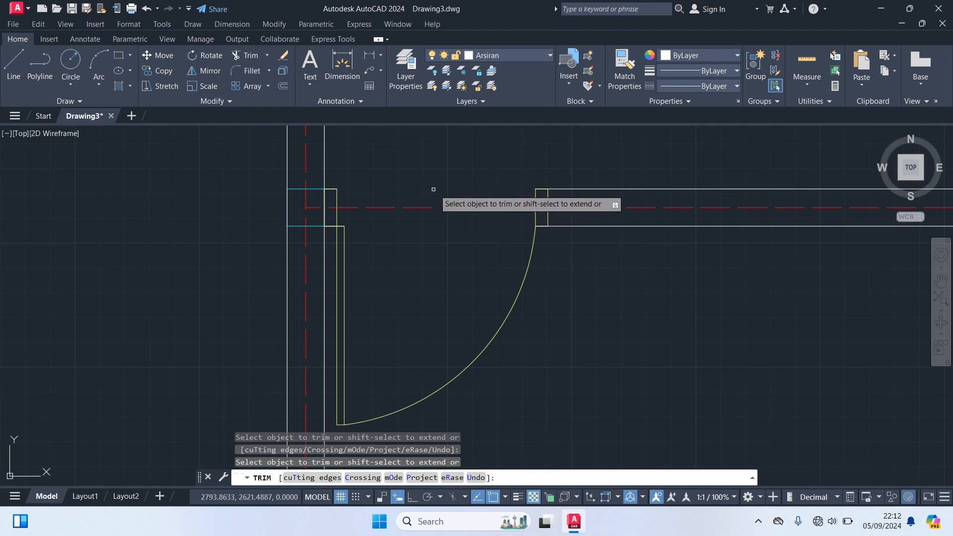
scroll(608, 285, "down", 3)
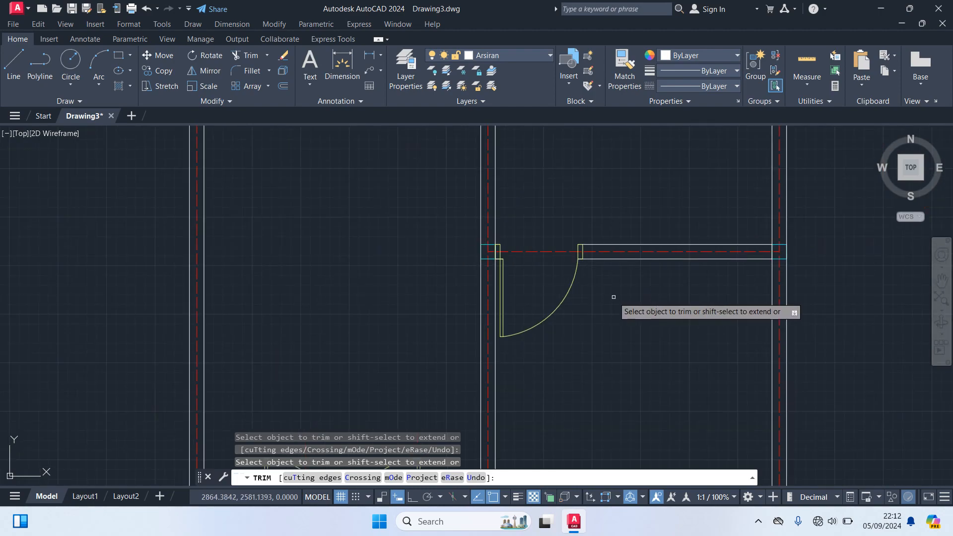
key("Return")
scroll(603, 296, "down", 3)
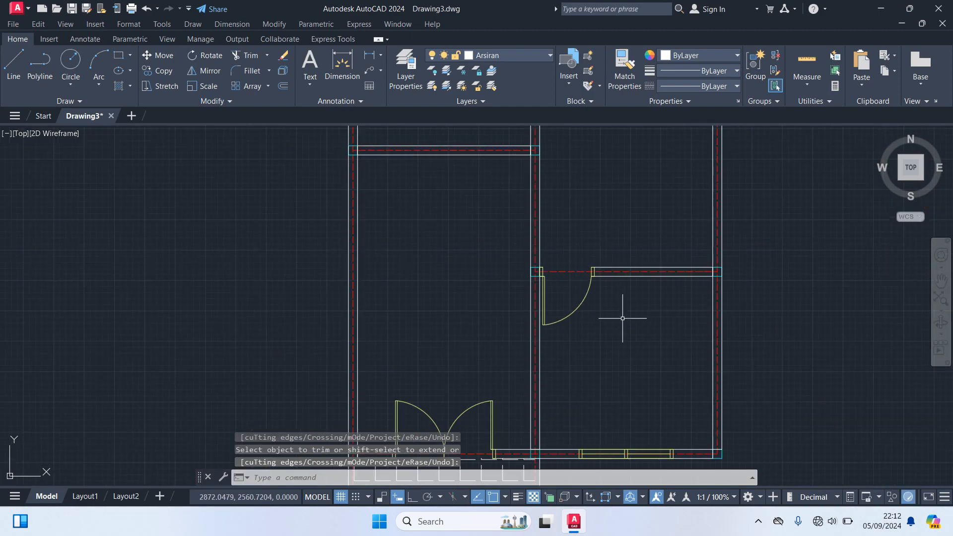
Step: Copy the spare single door beside the floor plan into the left room above the double-door room
mouse_move(622, 322)
middle_mouse_down()
mouse_move(624, 400)
mouse_move(621, 306)
middle_mouse_up()
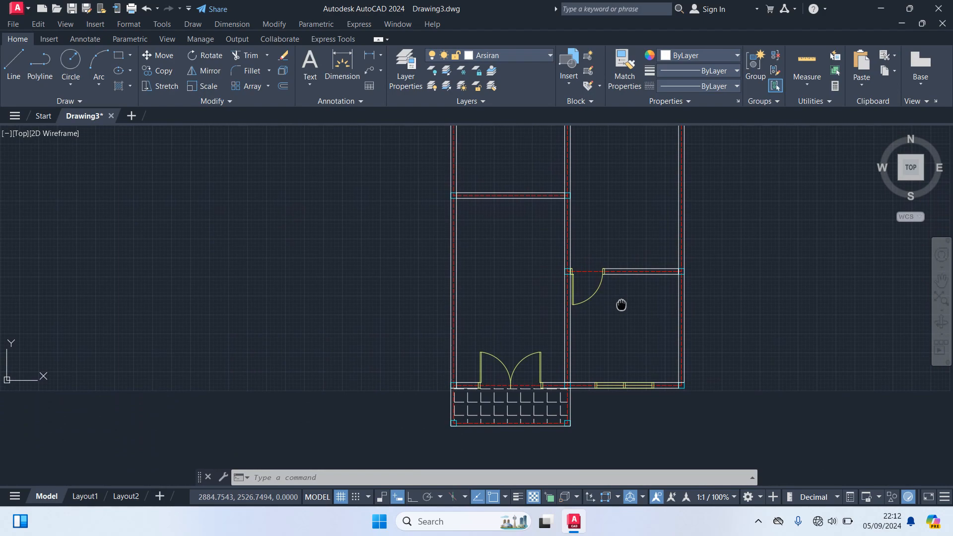
middle_click_drag(621, 305, 639, 364)
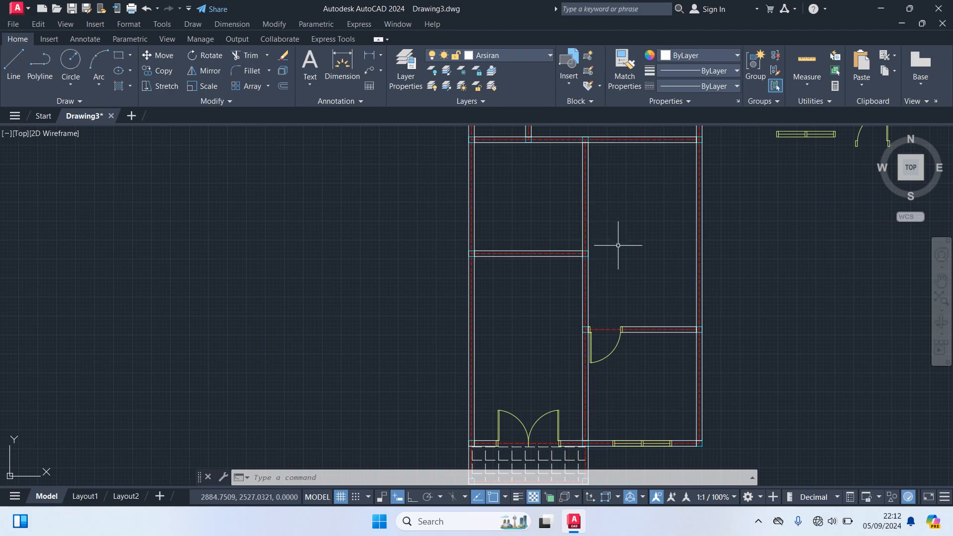
scroll(645, 268, "down", 5)
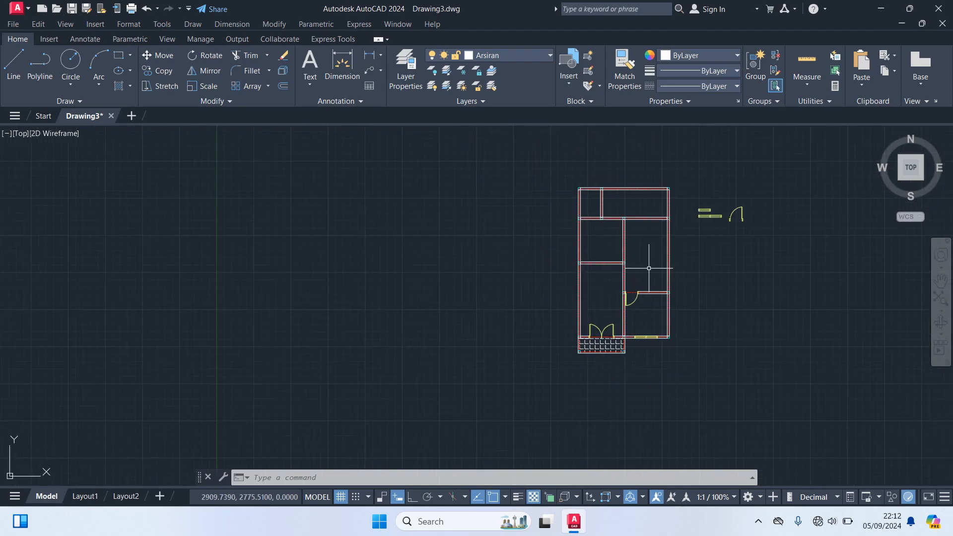
middle_click_drag(740, 253, 690, 285)
scroll(693, 242, "up", 5)
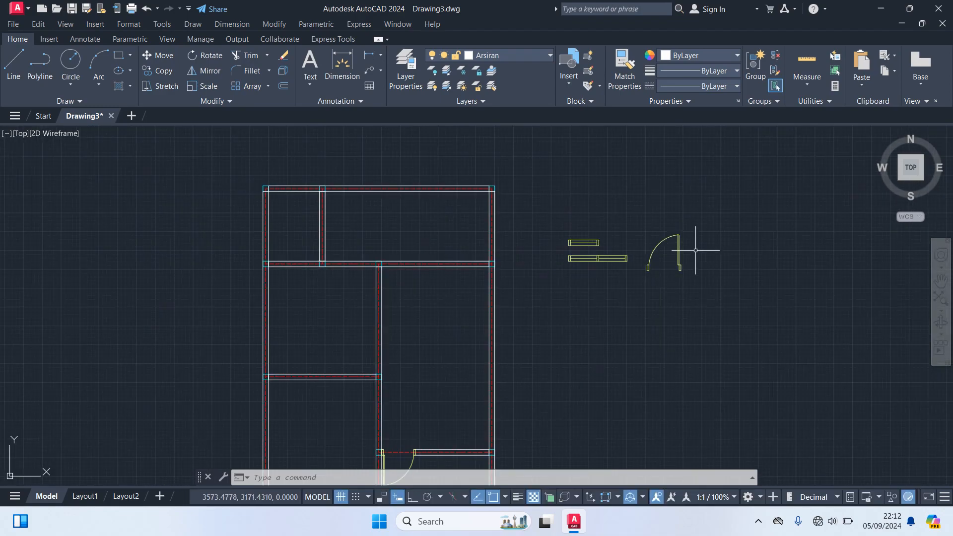
scroll(695, 250, "up", 3)
left_click(704, 317)
left_click(610, 197)
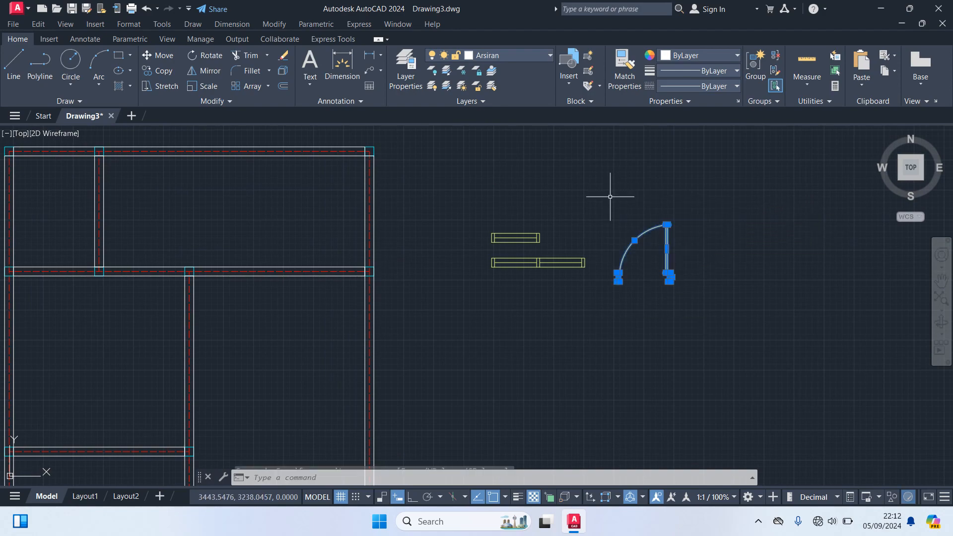
type("CO")
key("Return")
left_click(645, 265)
scroll(408, 413, "down", 4)
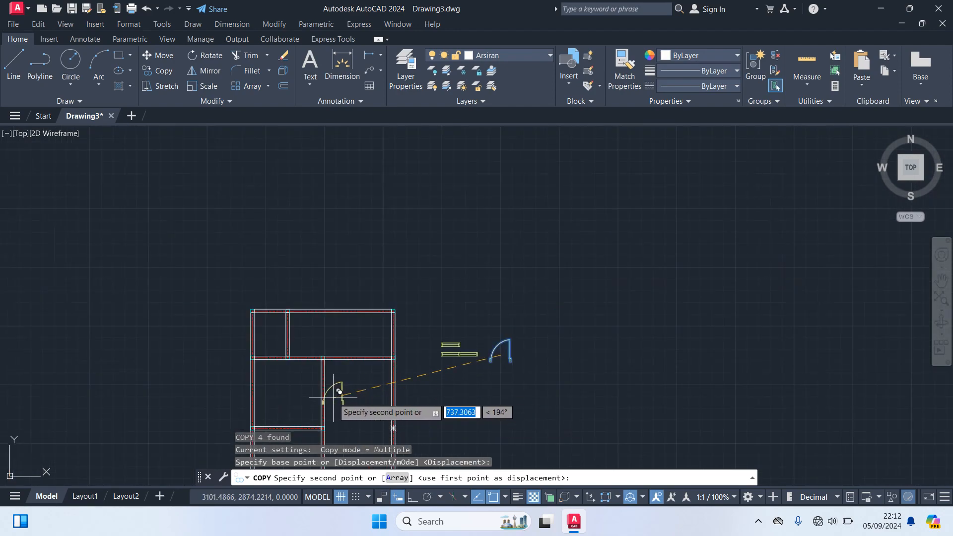
scroll(270, 383, "up", 3)
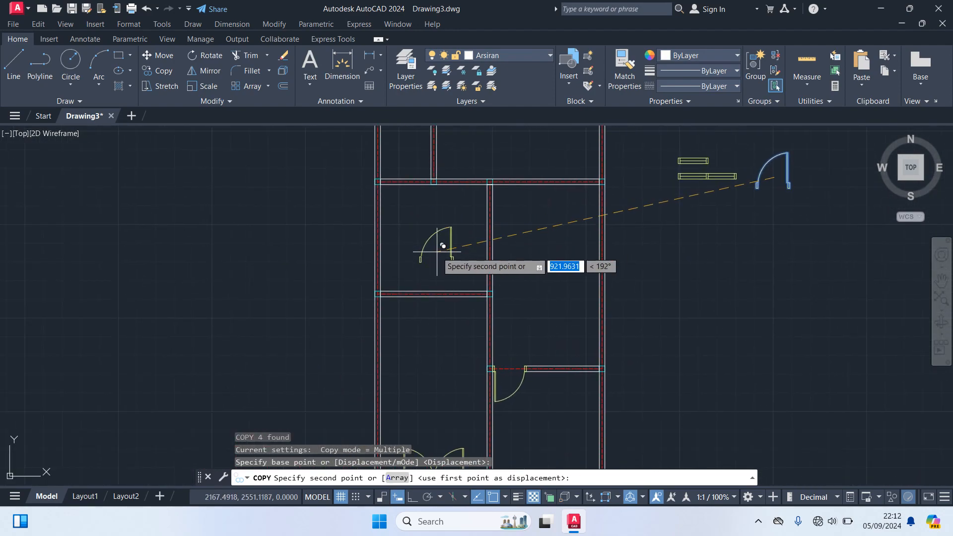
left_click(434, 249)
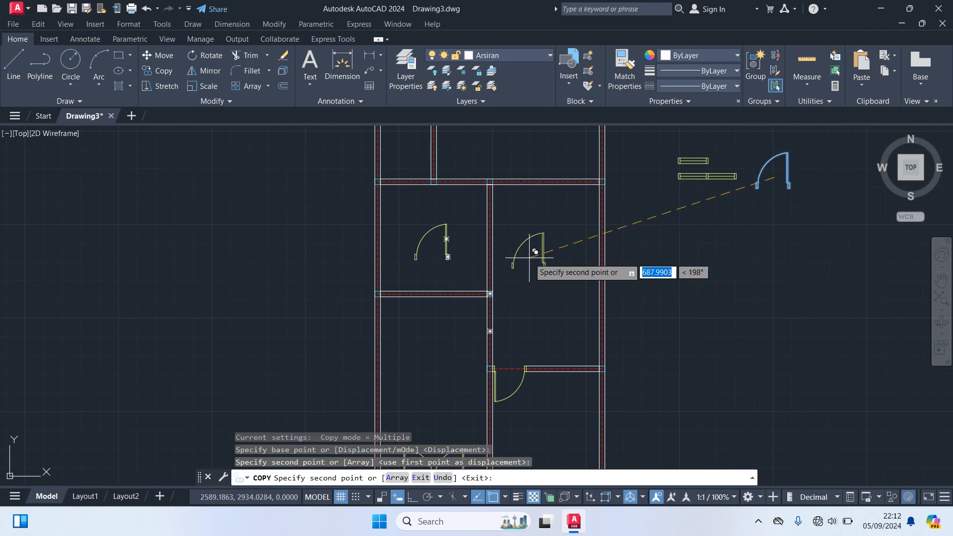
Step: Place another copy of the spare door in the wide room at the plan's upper end and finish copying
middle_click_drag(559, 242, 617, 331)
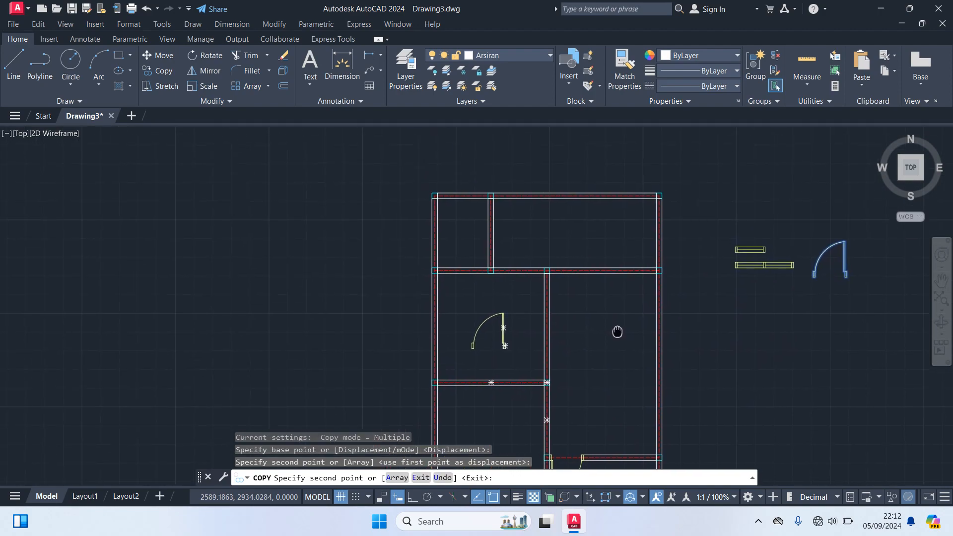
scroll(546, 241, "up", 2)
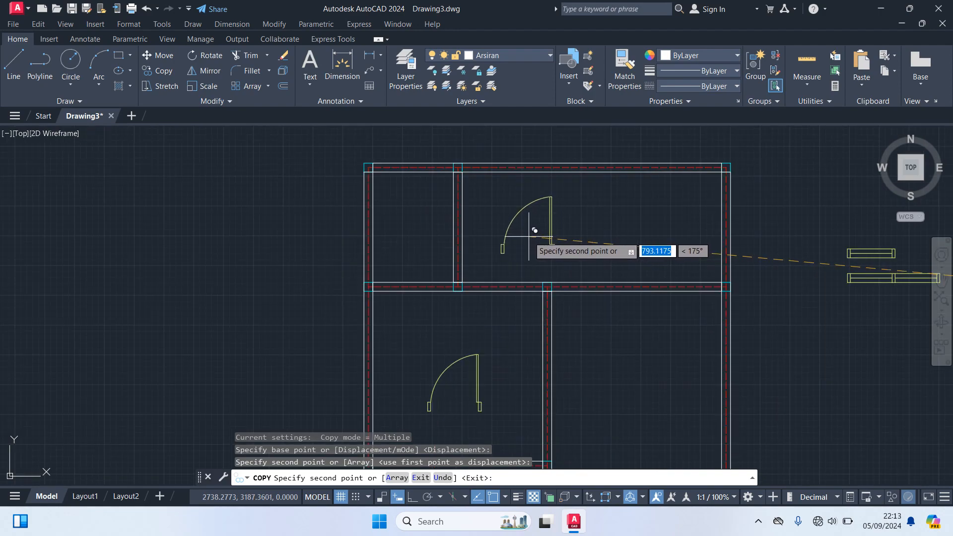
left_click(513, 224)
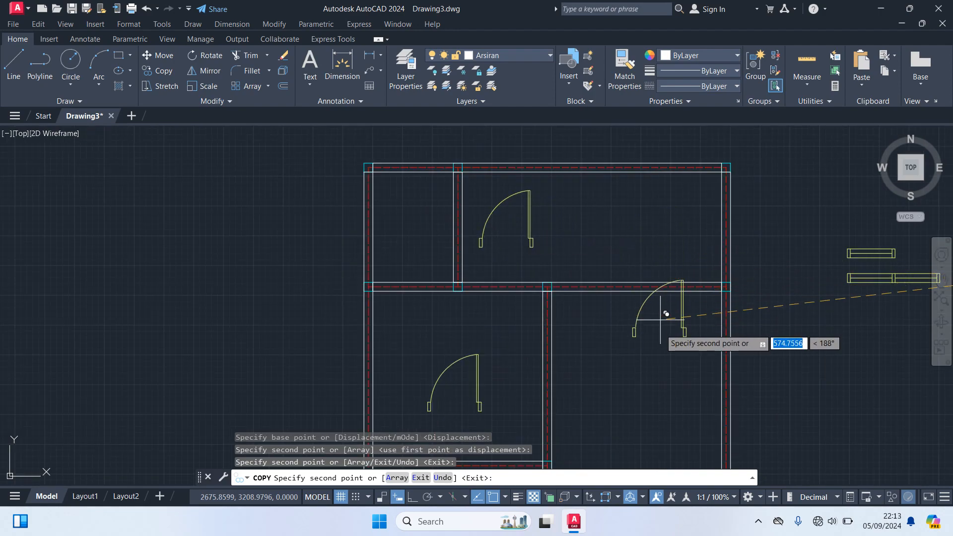
key("Return")
middle_click_drag(518, 348, 632, 260)
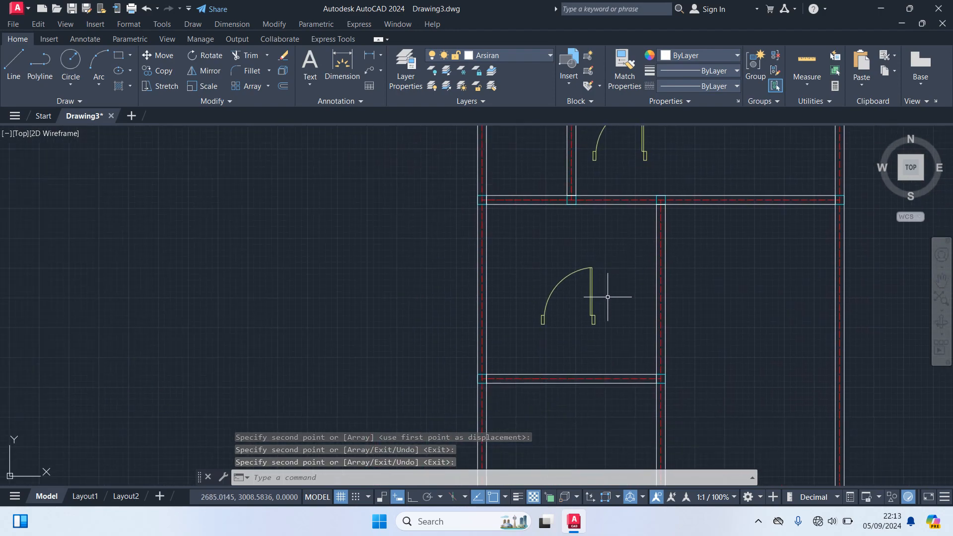
left_click(615, 337)
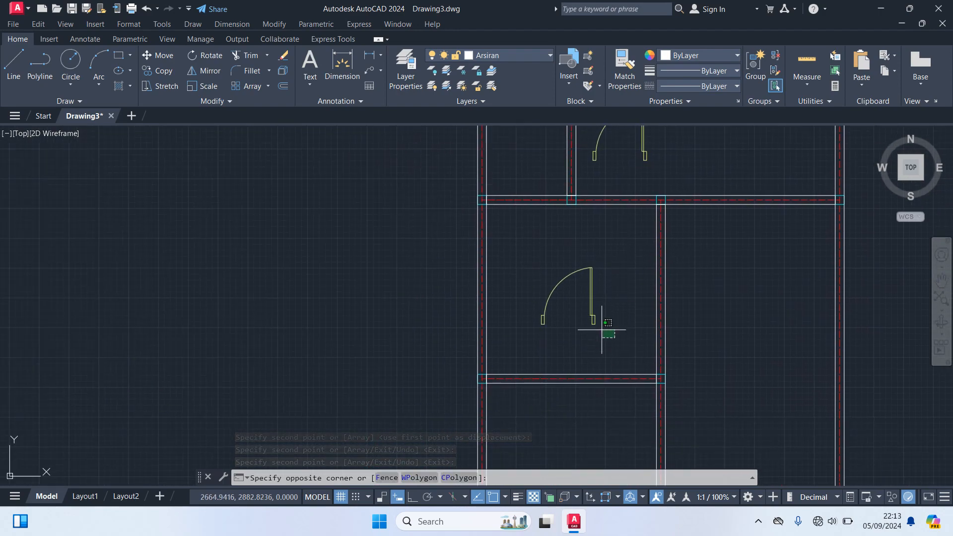
left_click(498, 239)
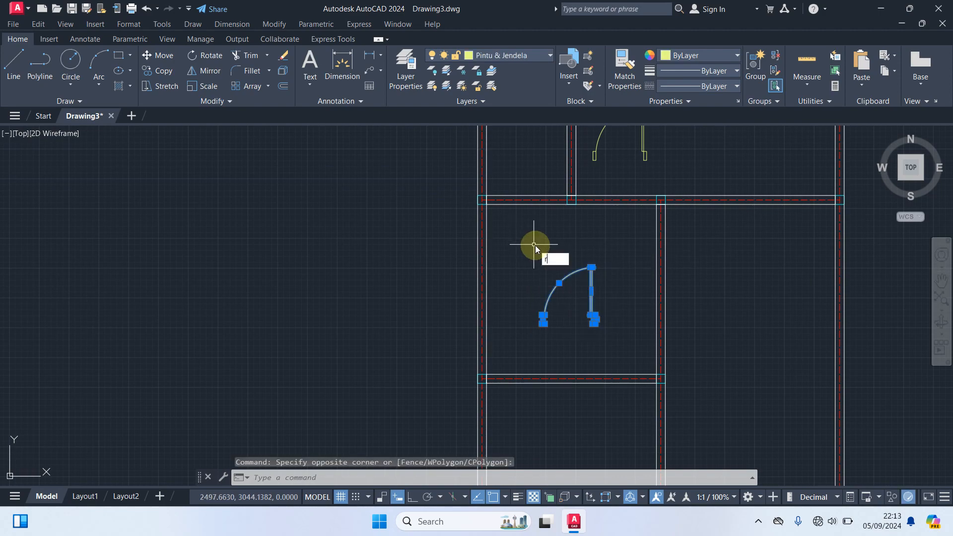
key("Return")
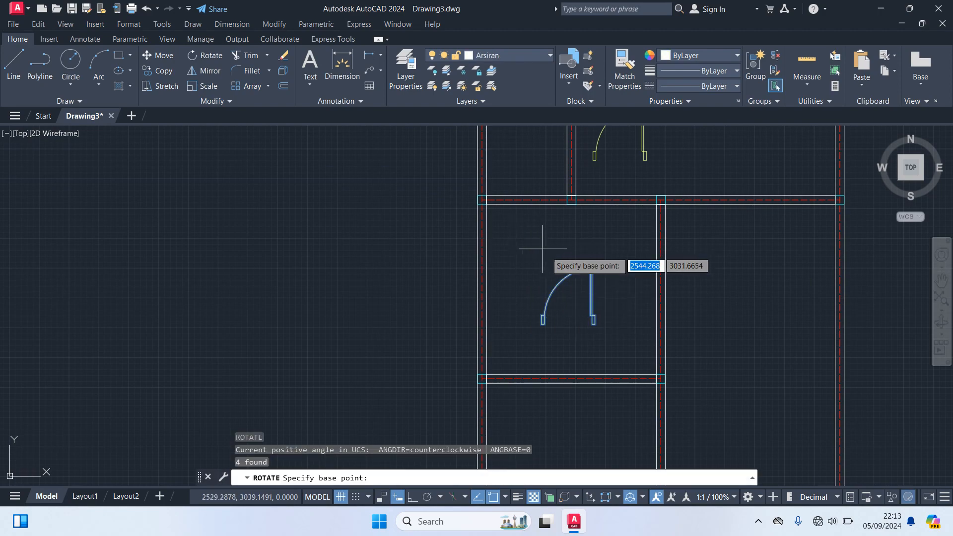
left_click(572, 247)
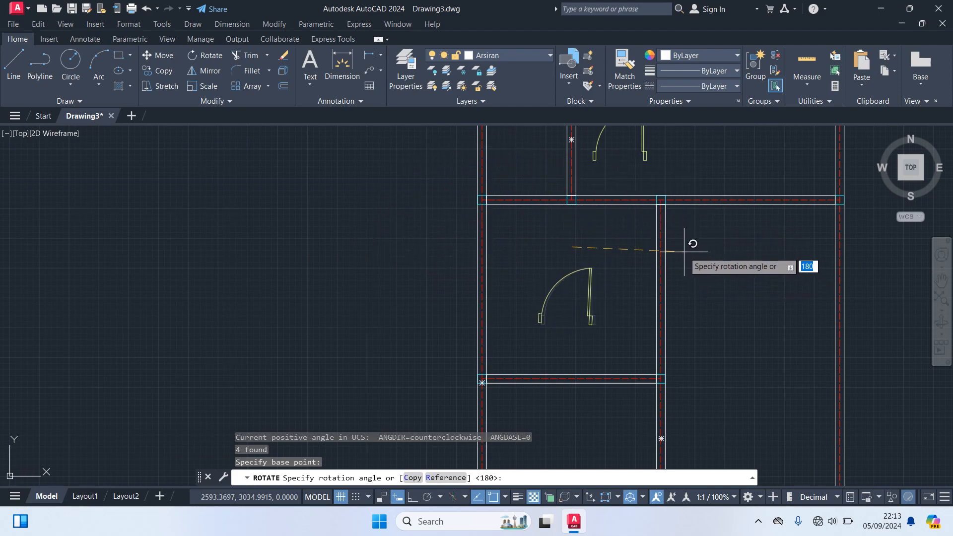
key("Escape")
Step: Mirror the door copy in the left middle room about a near-vertical line at its left frame, erasing the source objects
scroll(645, 263, "up", 2)
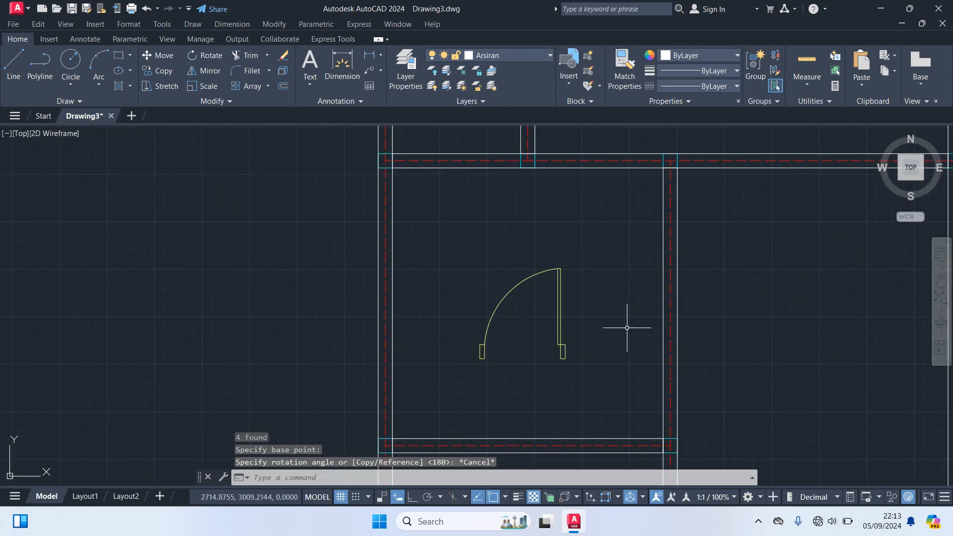
left_click(640, 378)
left_click(434, 243)
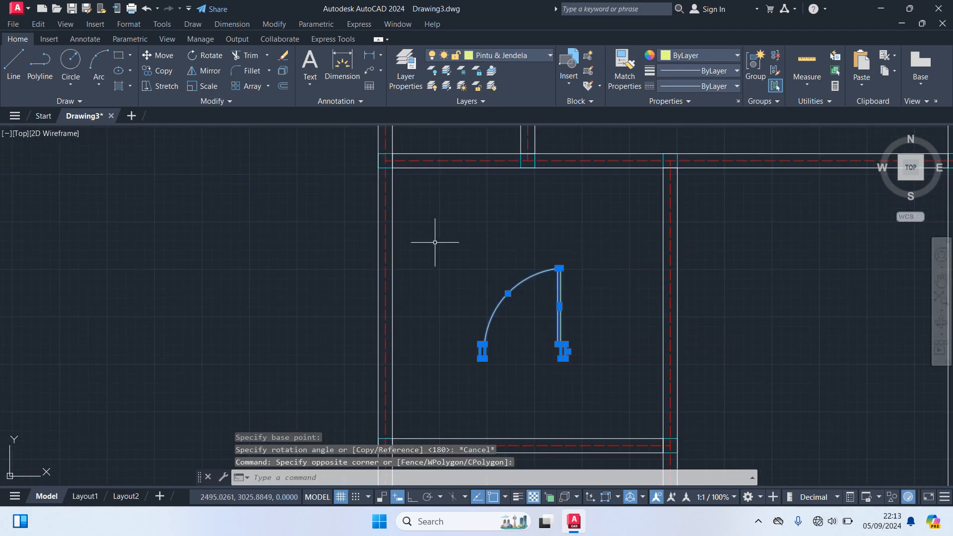
type("mi")
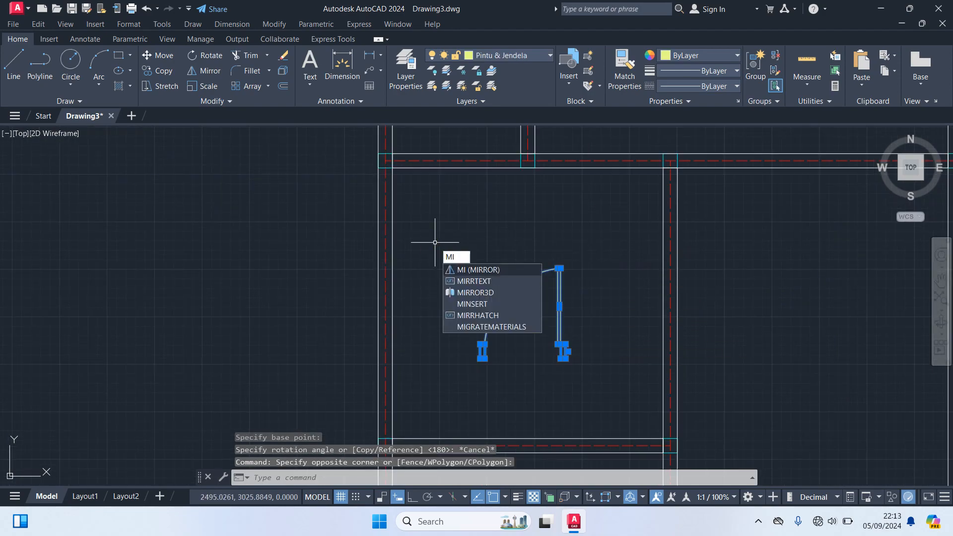
key("Return")
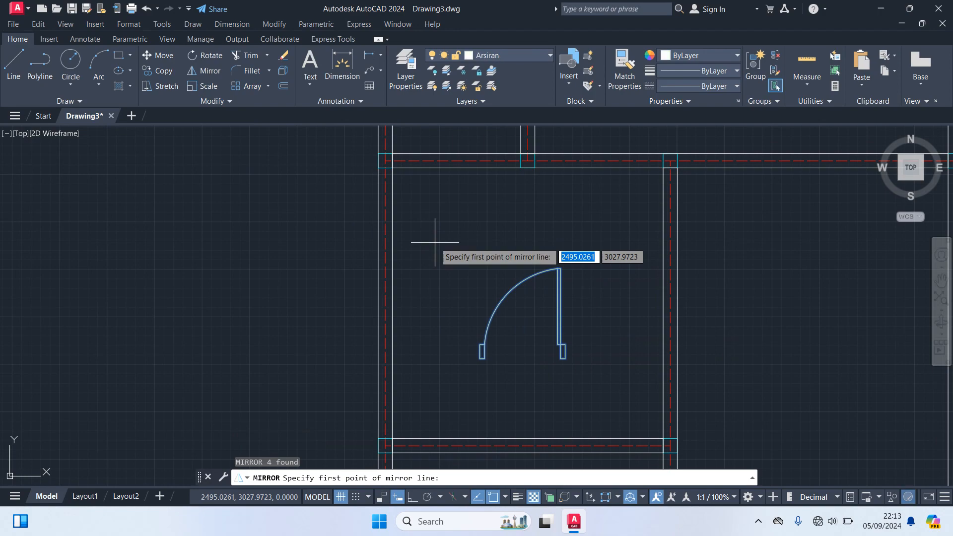
left_click(483, 347)
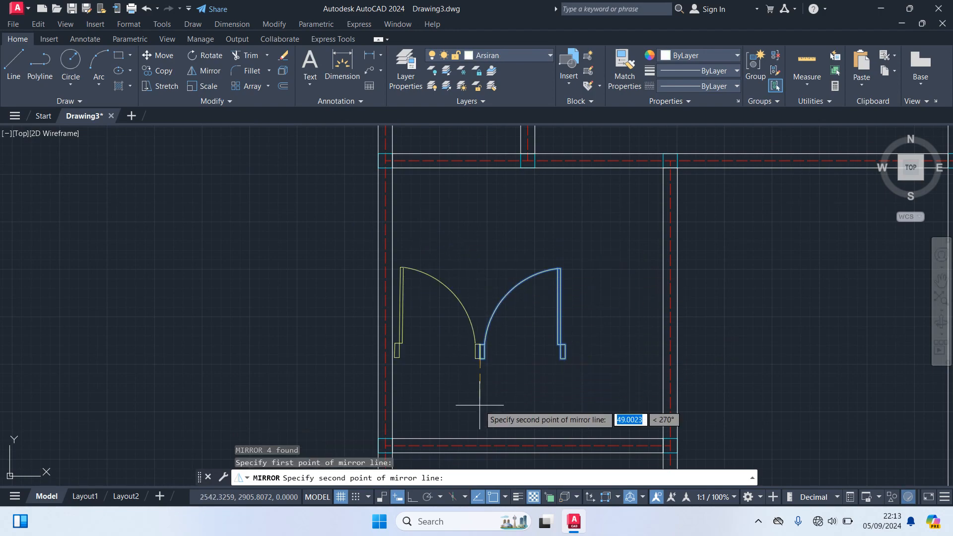
left_click(480, 405)
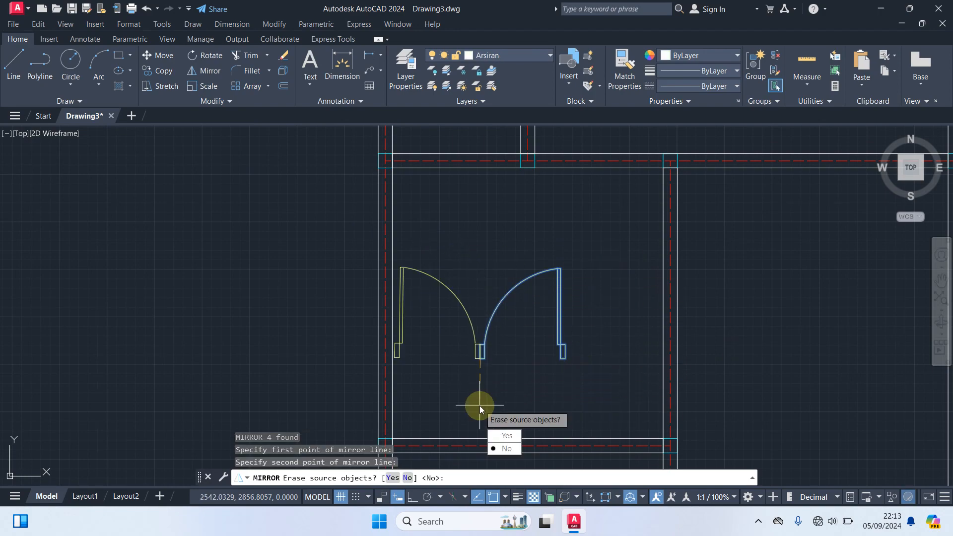
left_click(506, 435)
middle_click_drag(501, 367, 574, 334)
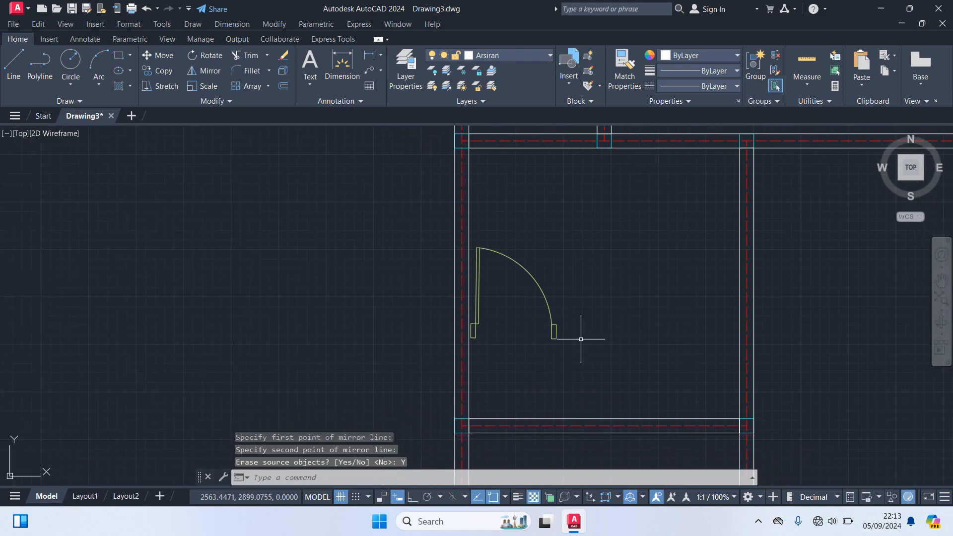
scroll(574, 332, "up", 2)
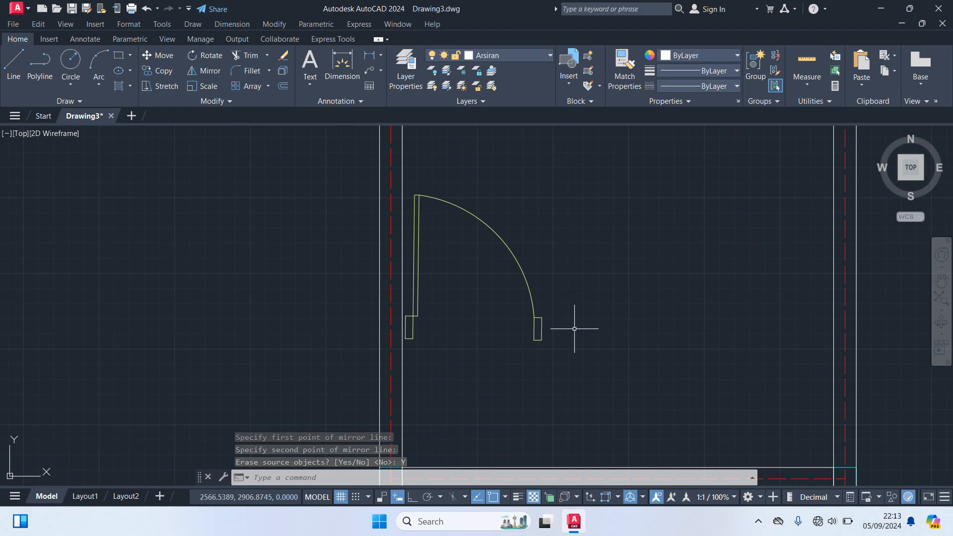
Step: Undo the last mirror of the door copy in the left middle room
scroll(574, 328, "down", 2)
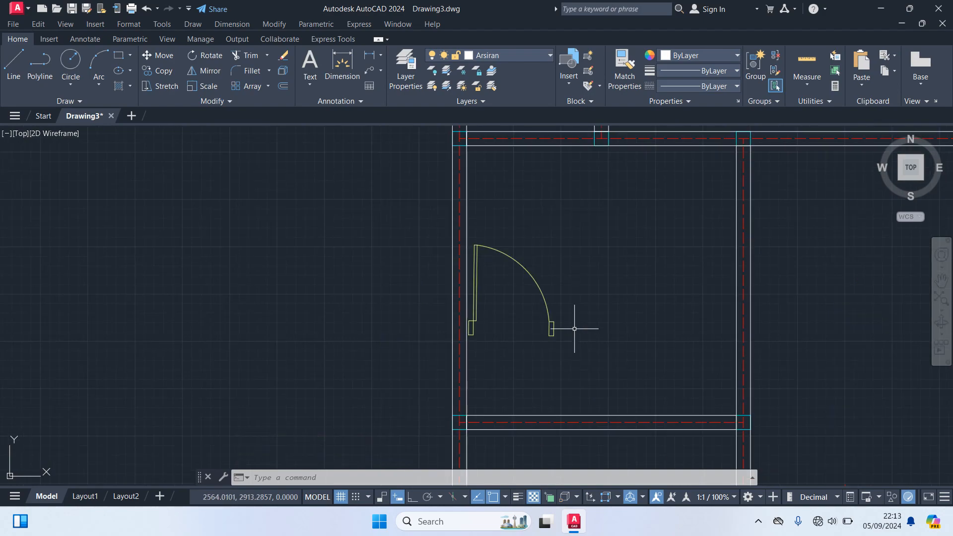
left_click(575, 328)
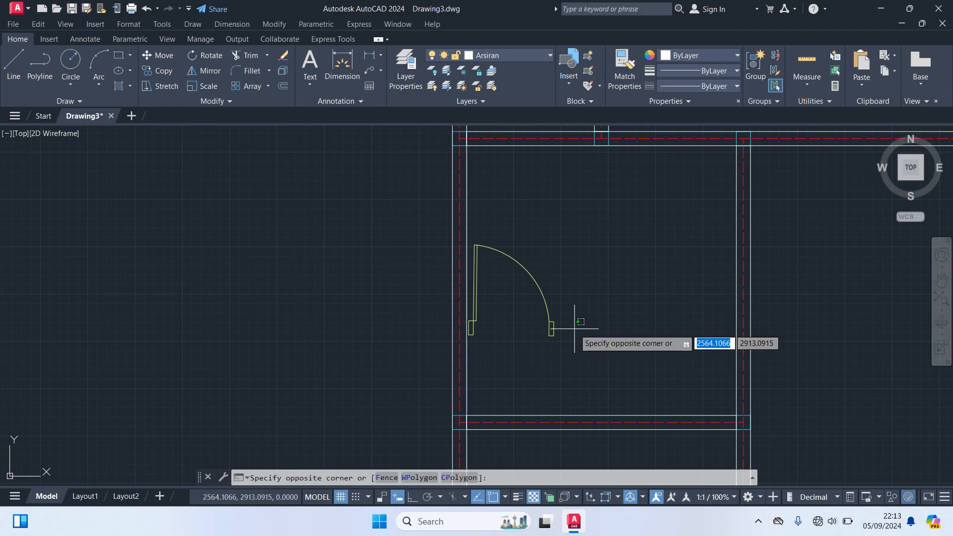
key("ctrl+z")
key("ctrl+z")
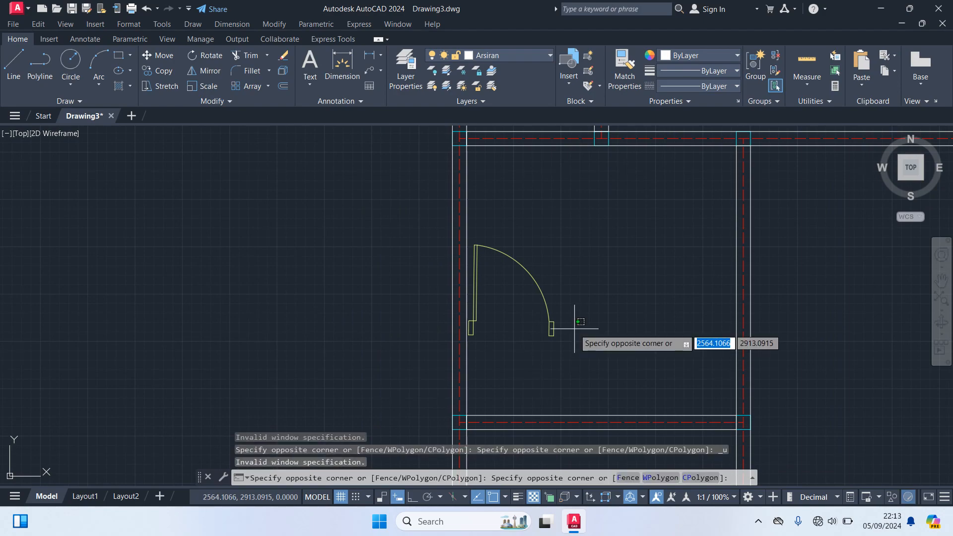
key("Escape")
key("ctrl+z")
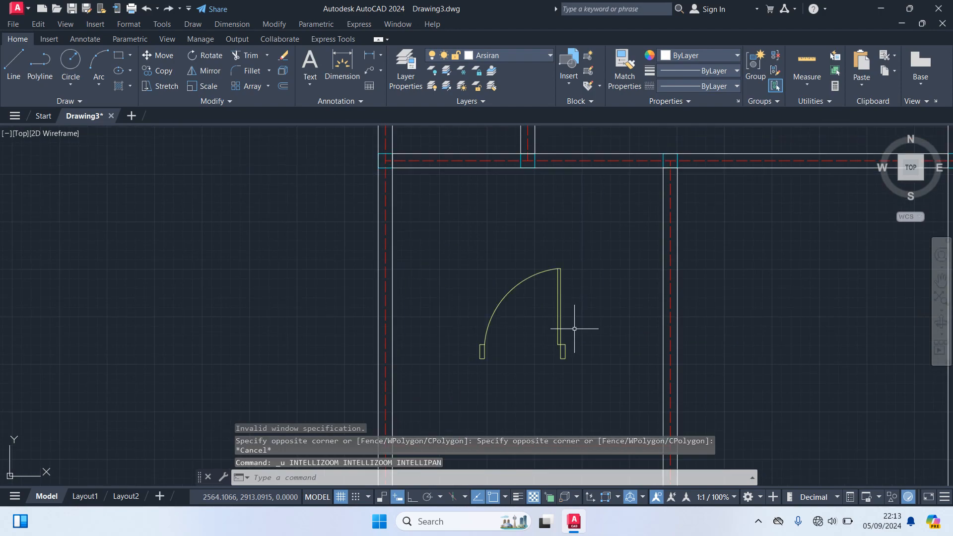
key("ctrl+z")
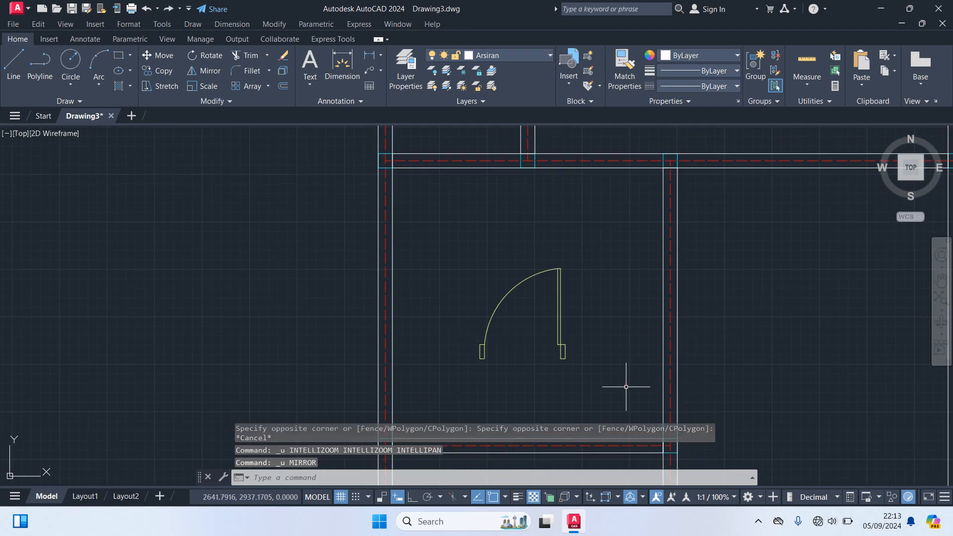
Step: Mirror the door copy about an exactly vertical line through its left frame, erasing the source objects
left_click(583, 378)
left_click(439, 229)
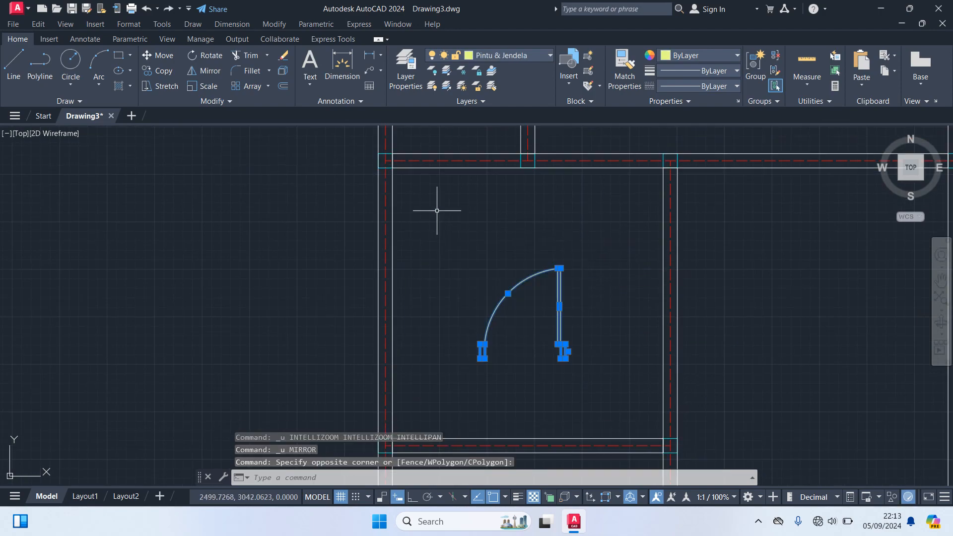
type("mi")
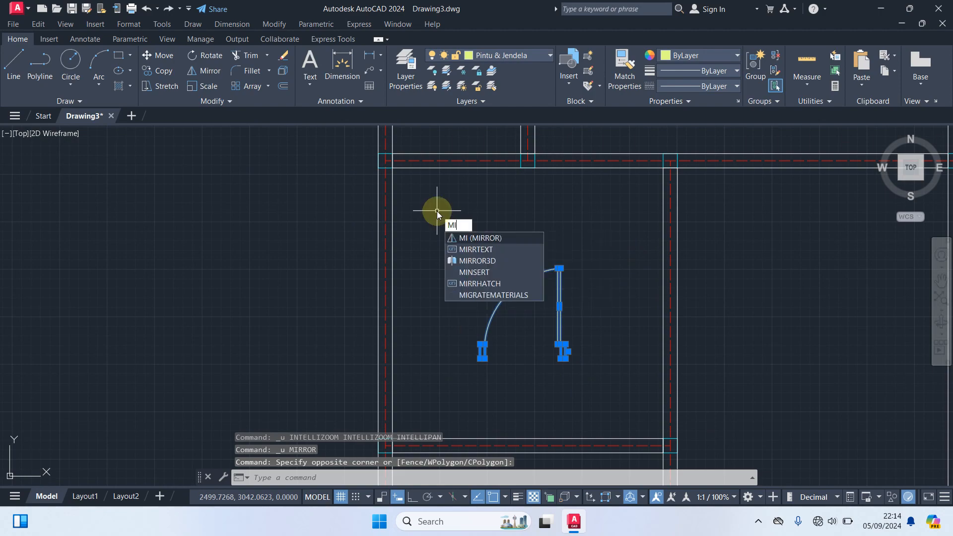
key("Return")
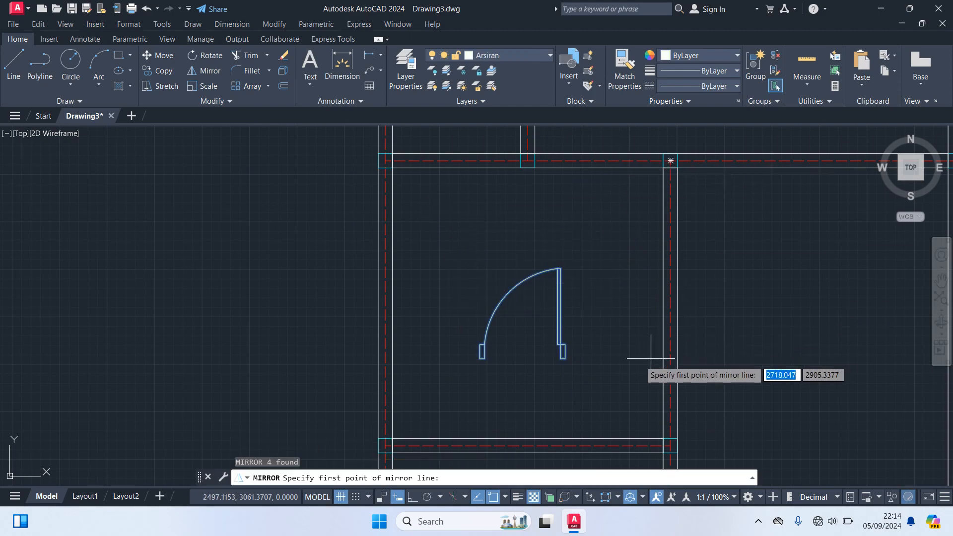
left_click(481, 347)
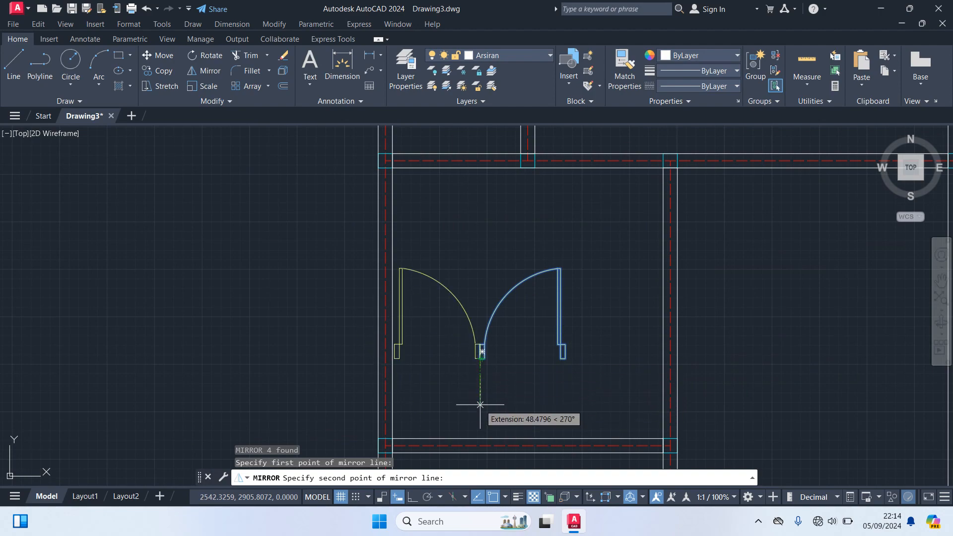
left_click(479, 404)
left_click(509, 435)
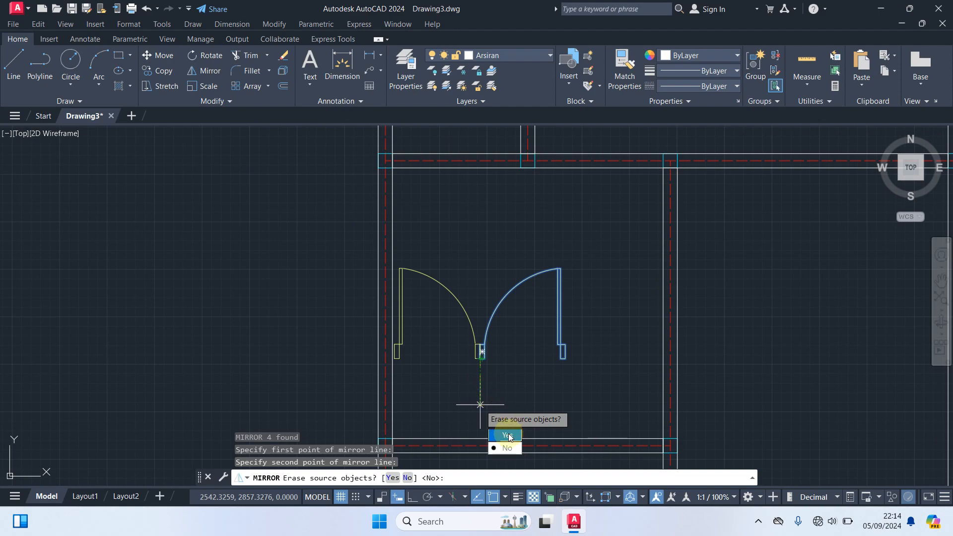
left_click(509, 435)
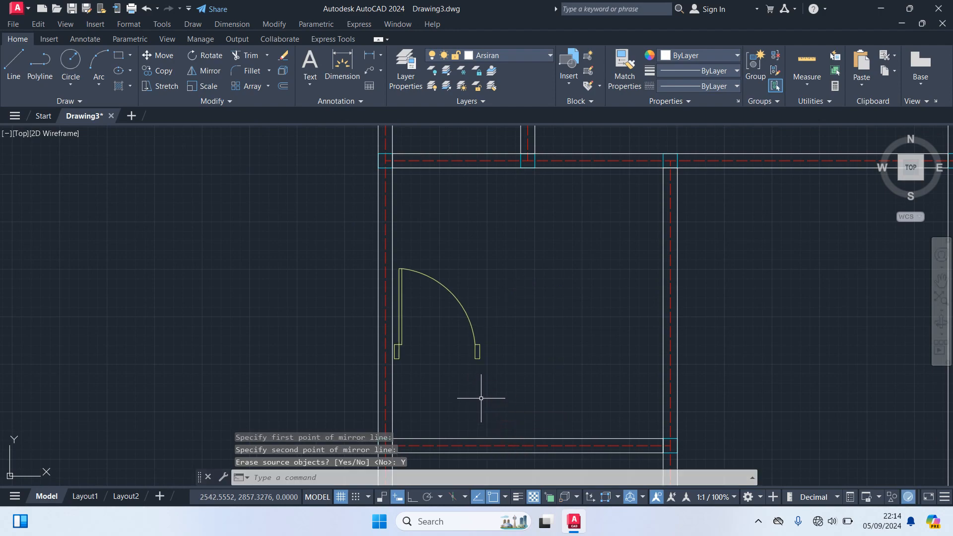
Step: Rotate the mirrored door 90° counterclockwise about the lower-left corner of its left frame, with Ortho on
left_click(508, 371)
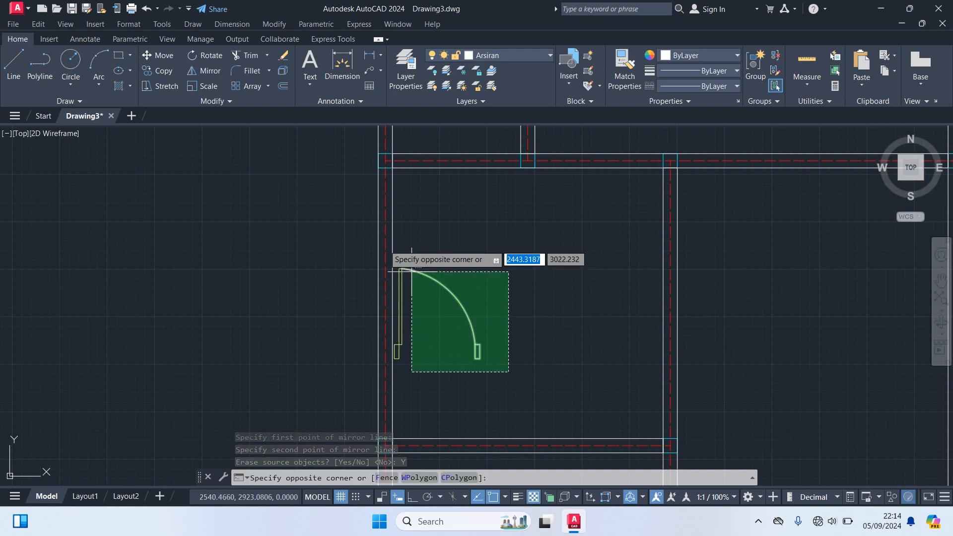
left_click(396, 247)
middle_click_drag(493, 273, 530, 258)
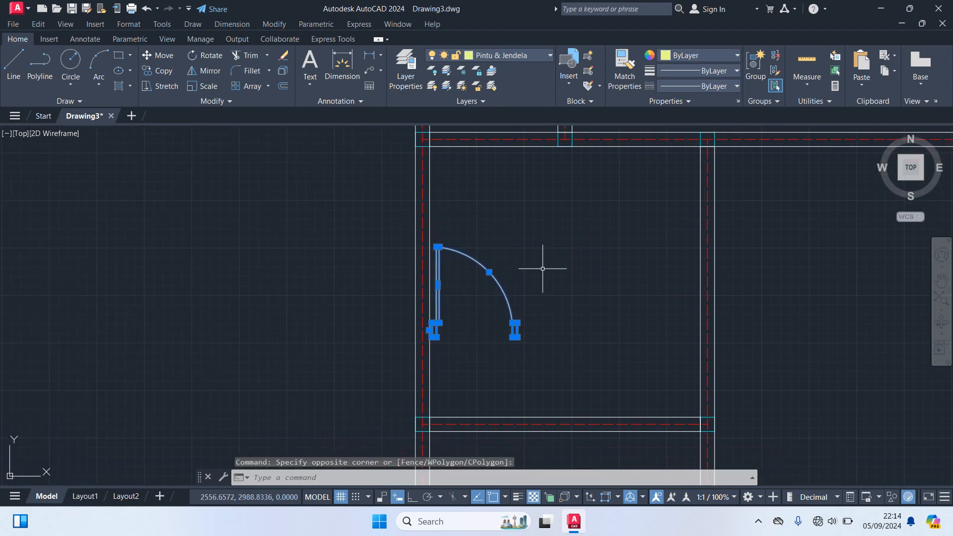
type("ro")
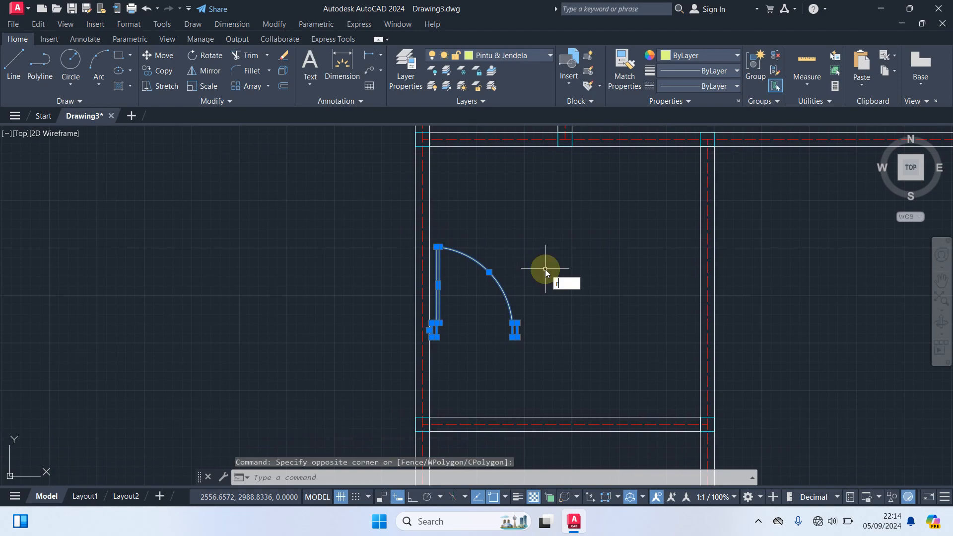
key("Return")
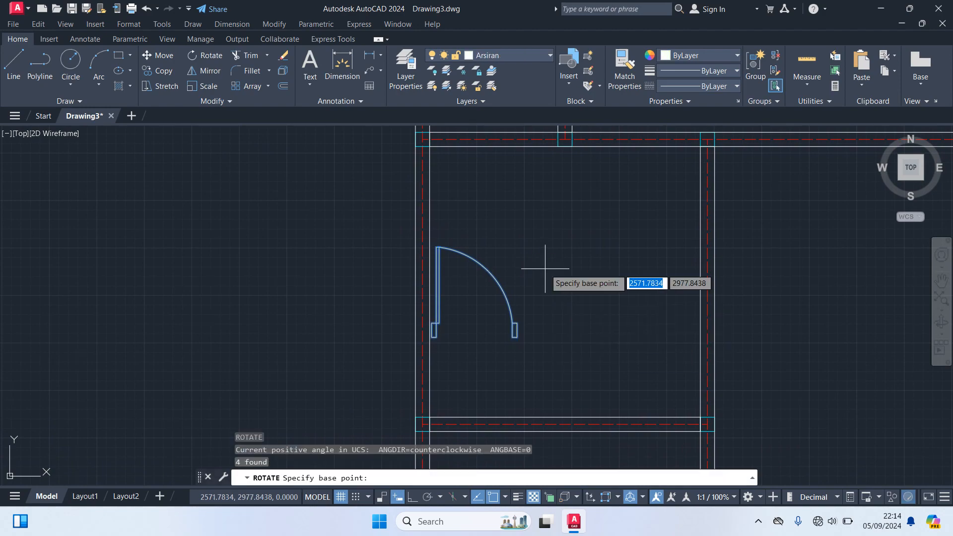
scroll(448, 348, "up", 2)
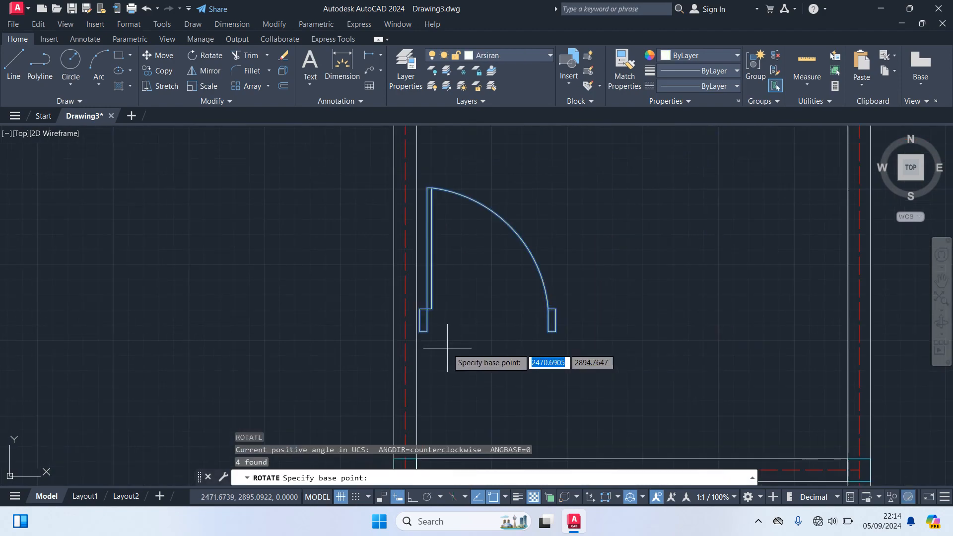
left_click(419, 332)
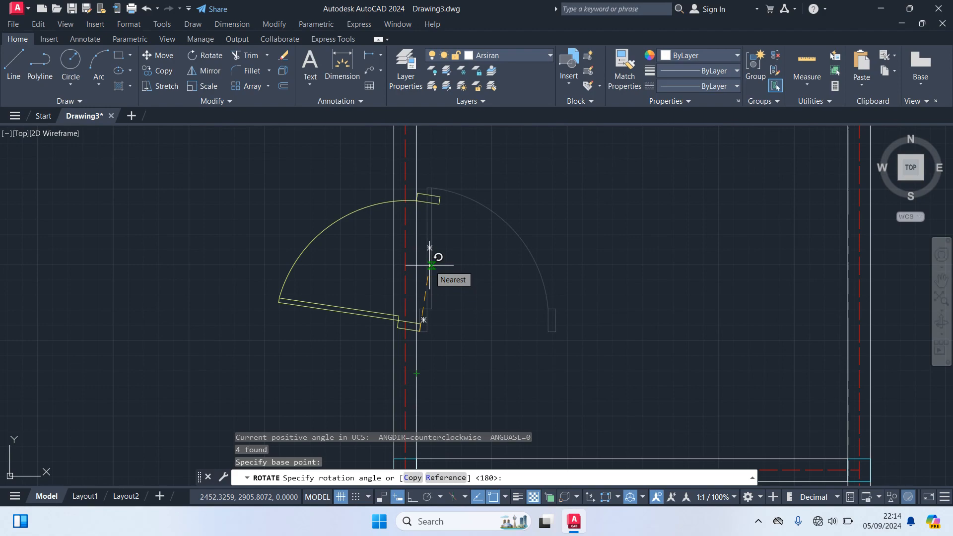
key("F8")
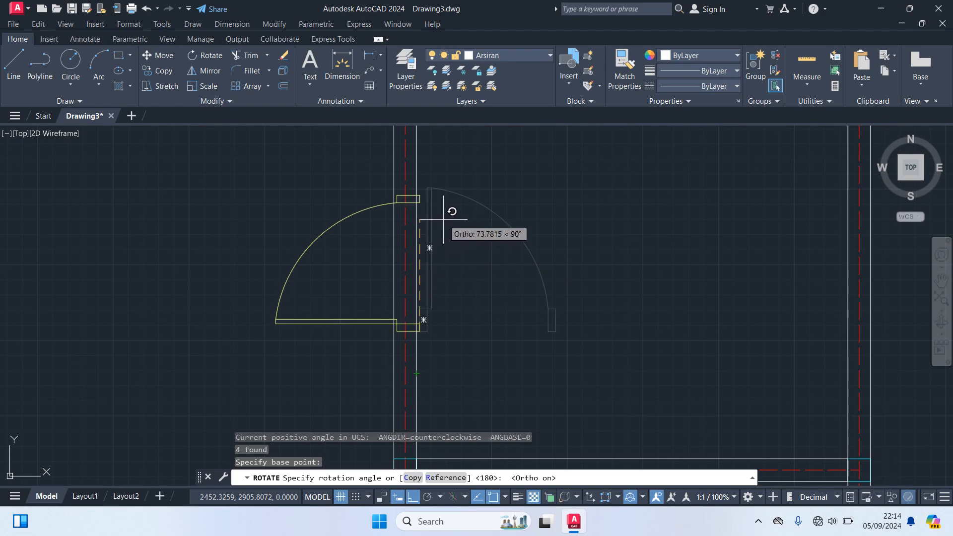
key("Escape")
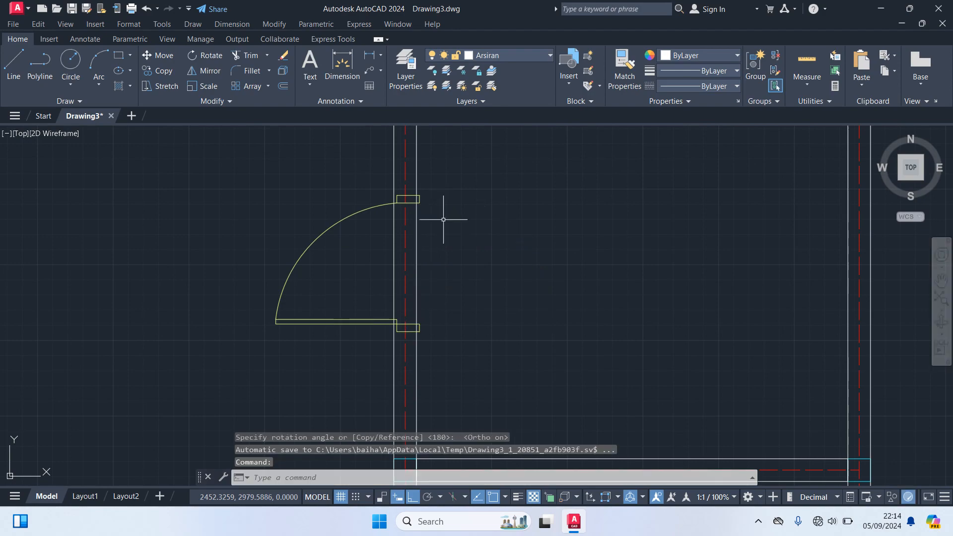
Step: Move the rotated door by its lower frame's outer corner, with Ortho off, into the room's right wall, directly above the lower wall junction
left_click(333, 348)
left_click(235, 245)
scroll(397, 297, "up", 6)
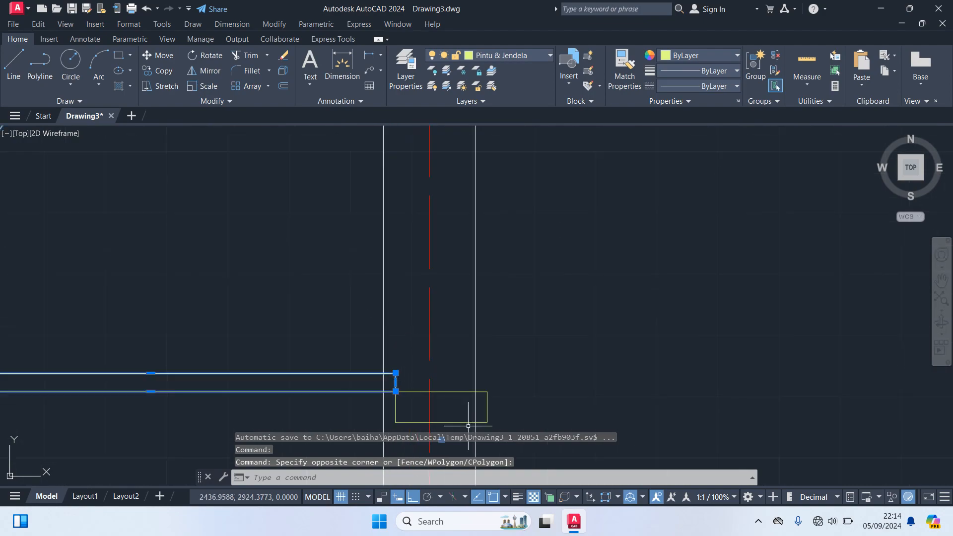
left_click(487, 415)
scroll(484, 424, "down", 4)
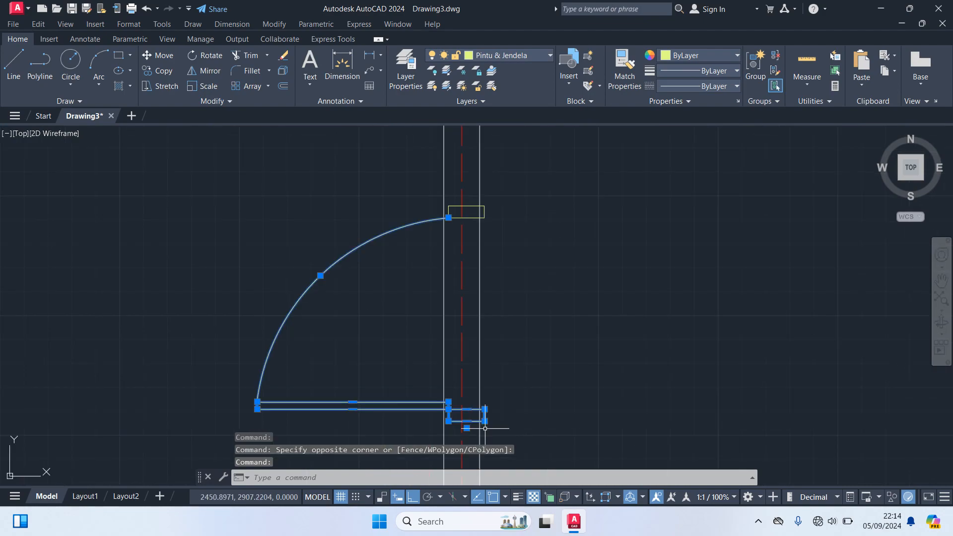
left_click(480, 206)
scroll(572, 258, "down", 6)
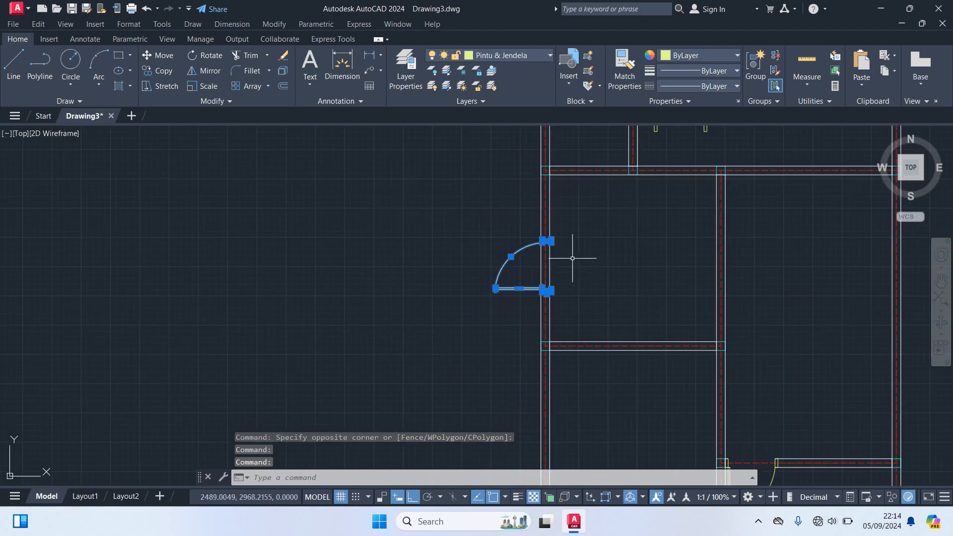
type("M")
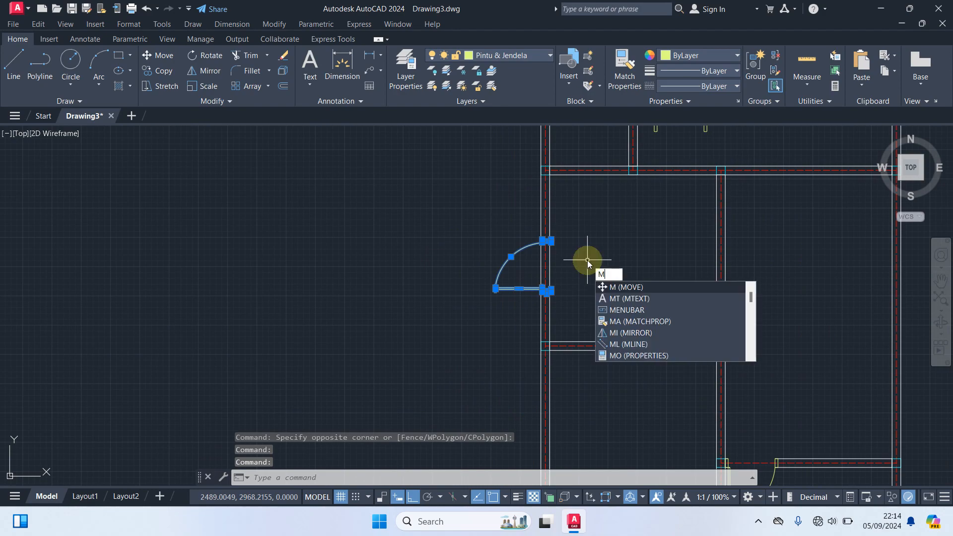
key("Return")
scroll(568, 293, "up", 6)
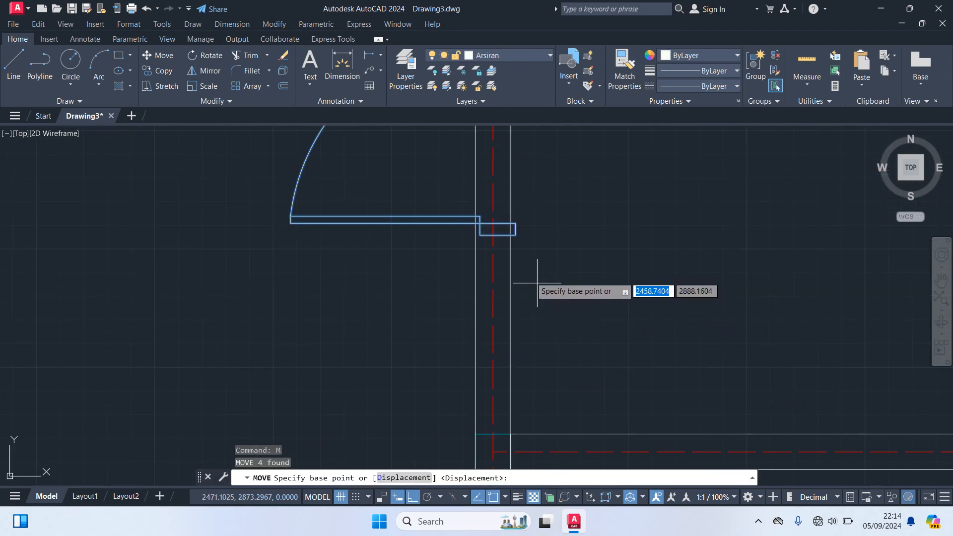
left_click(515, 229)
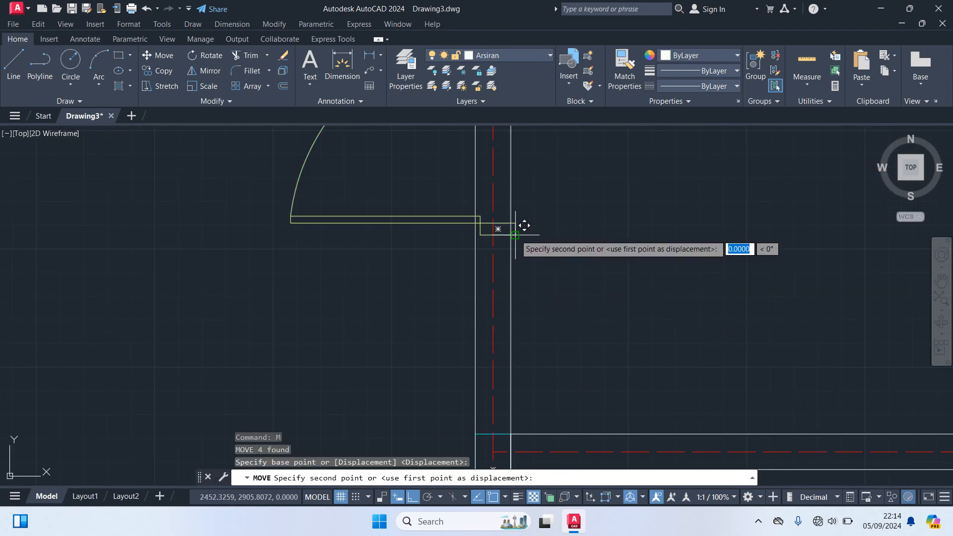
scroll(723, 403, "down", 4)
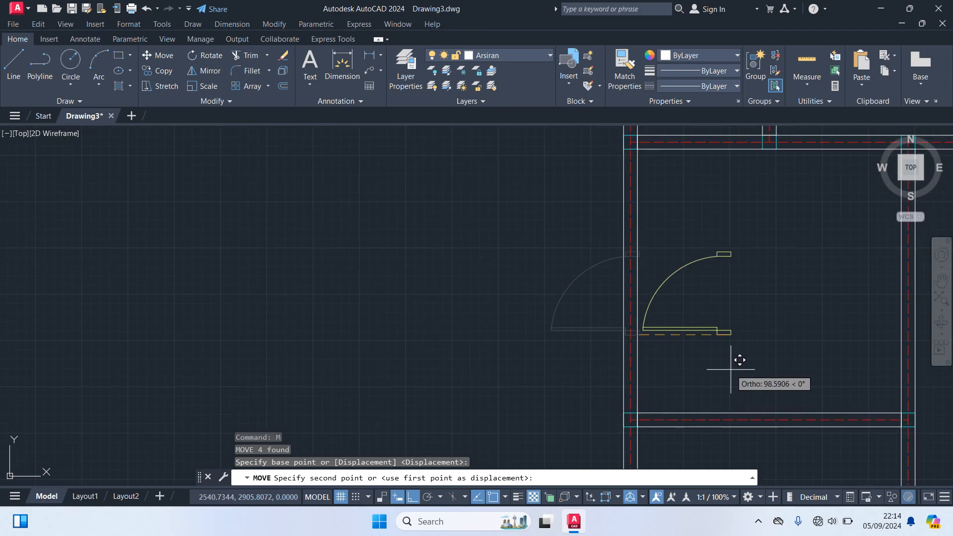
key("F8")
middle_click_drag(793, 323, 594, 293)
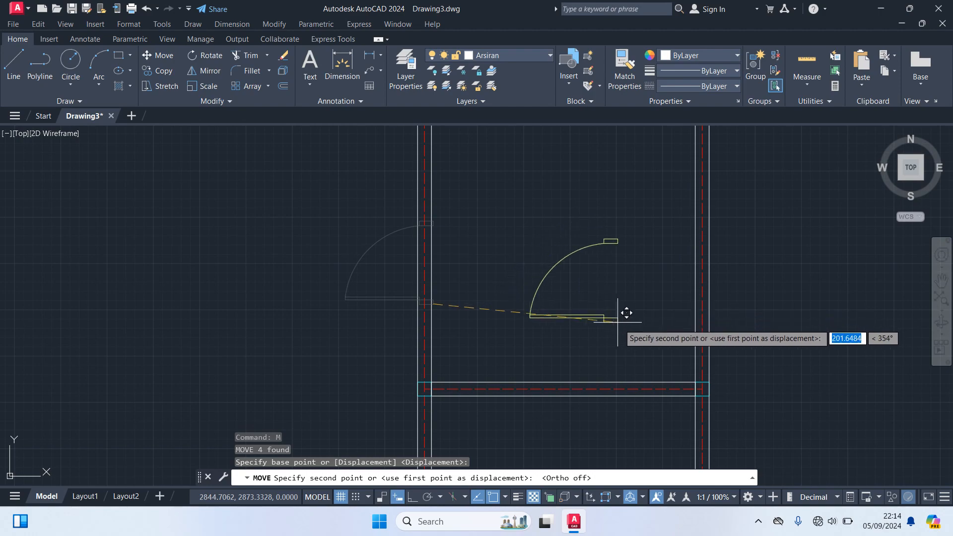
left_click(718, 372)
Step: Trim both lines of the room's right wall between the two frames of the placed door and finish trimming
scroll(700, 380, "up", 4)
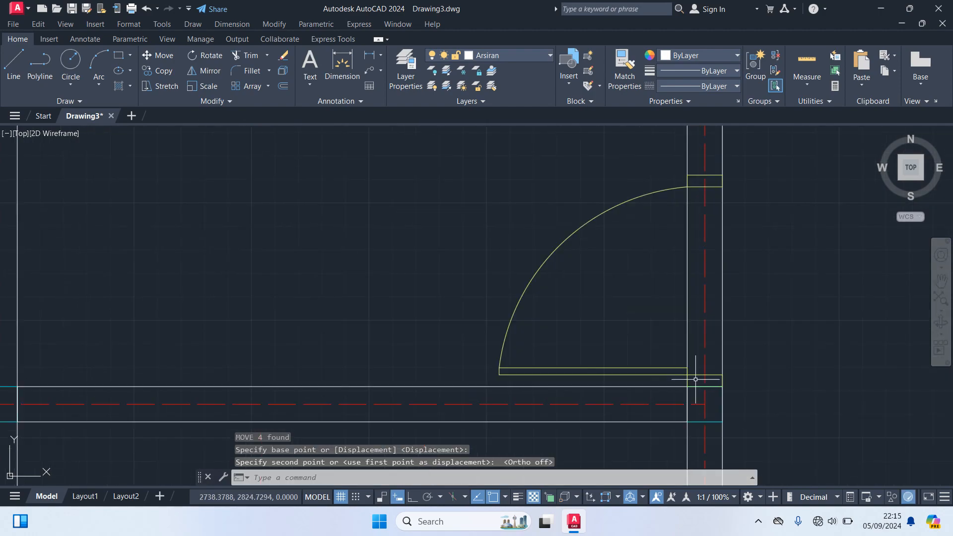
scroll(749, 380, "down", 3)
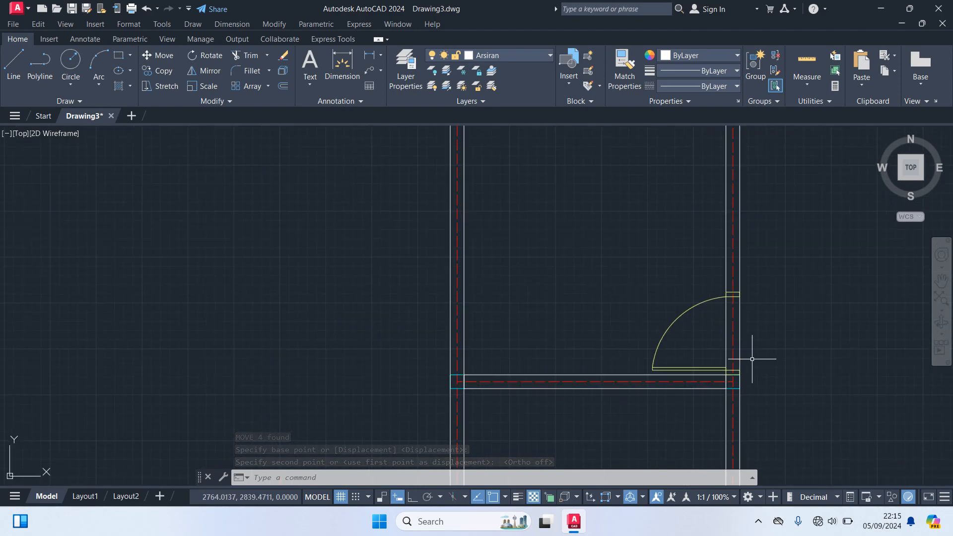
type("TR")
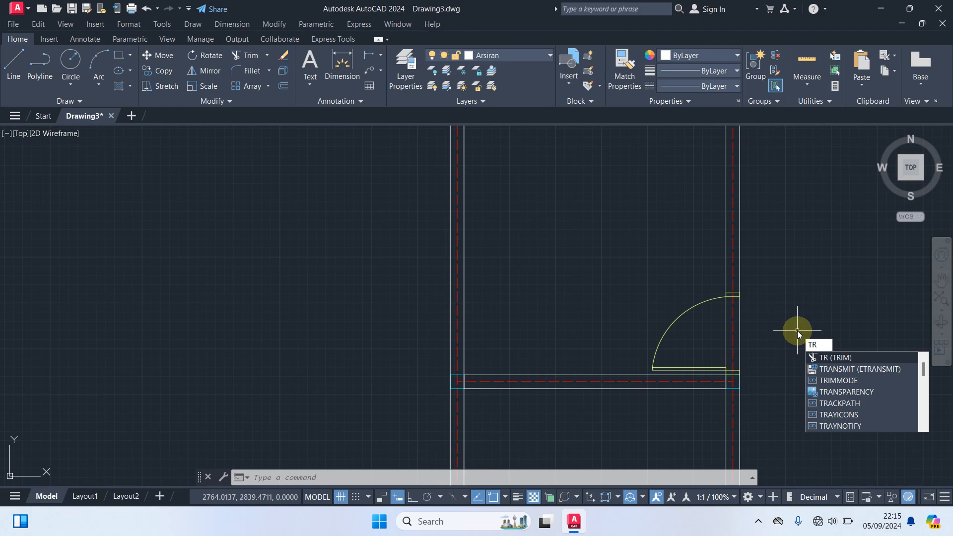
key("Return")
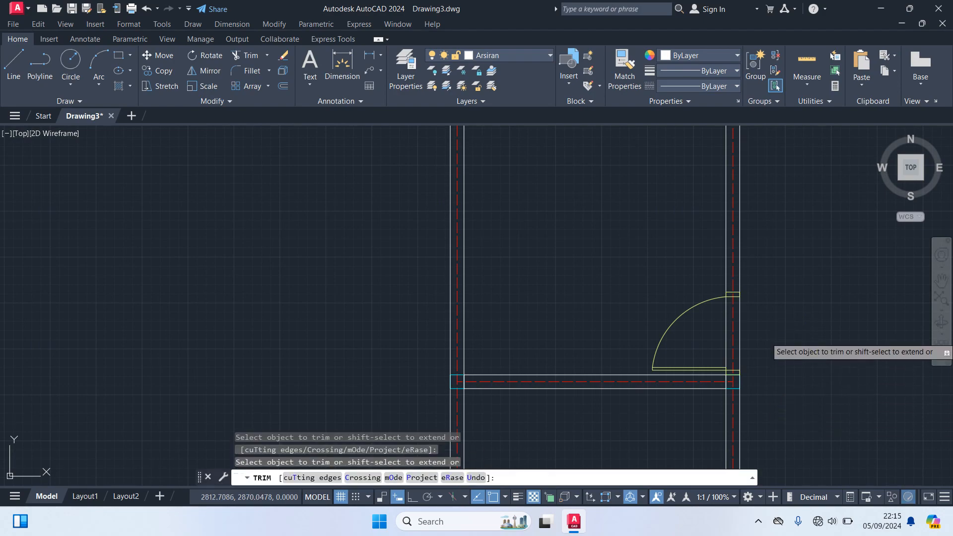
left_click(740, 355)
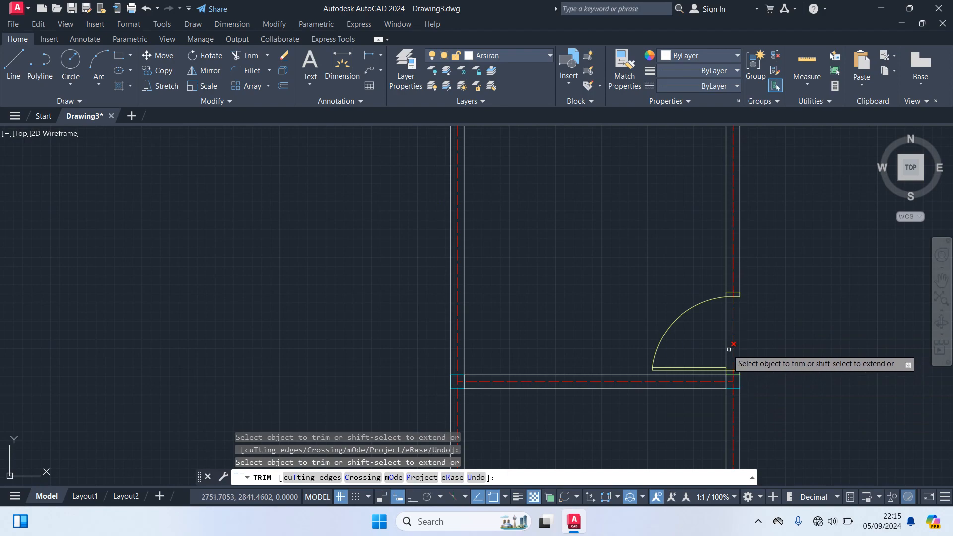
left_click(725, 346)
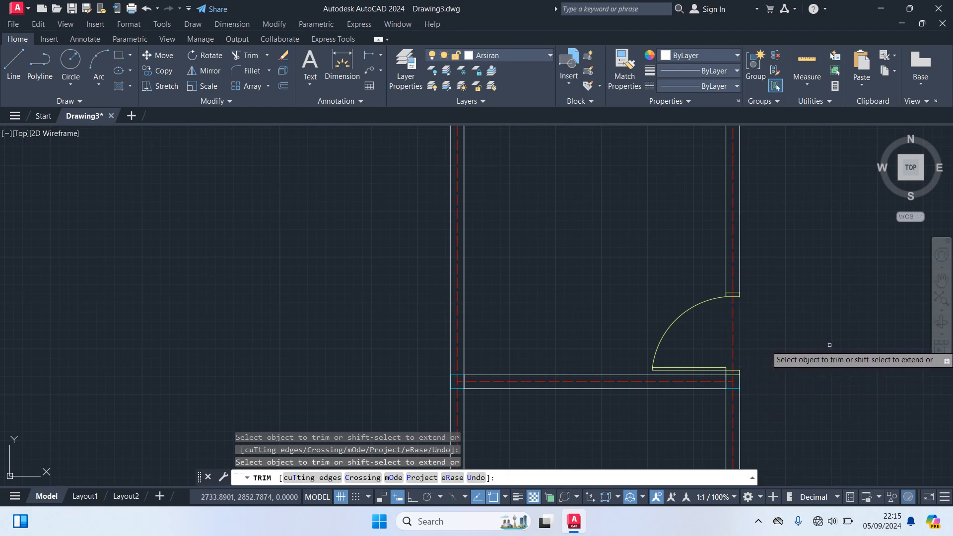
key("Return")
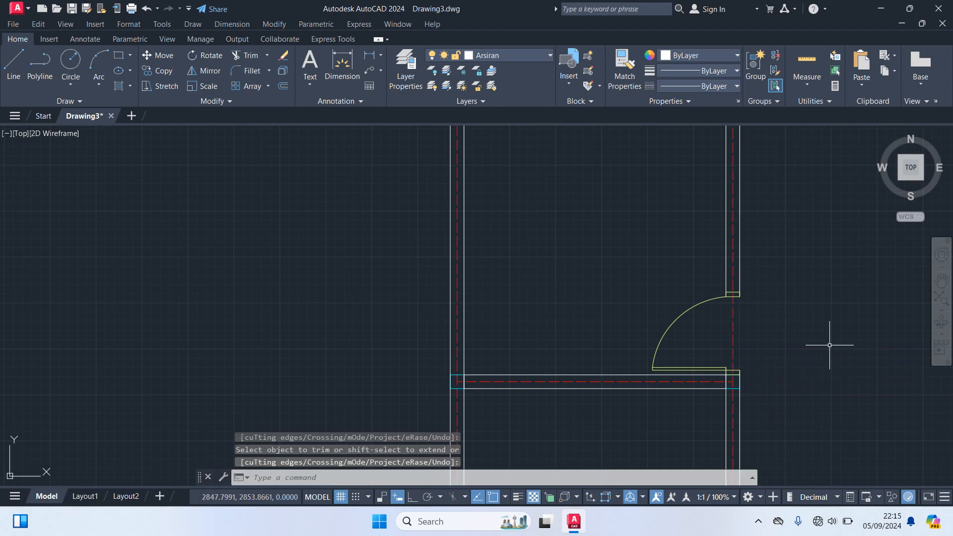
scroll(824, 347, "down", 2)
scroll(779, 271, "down", 1)
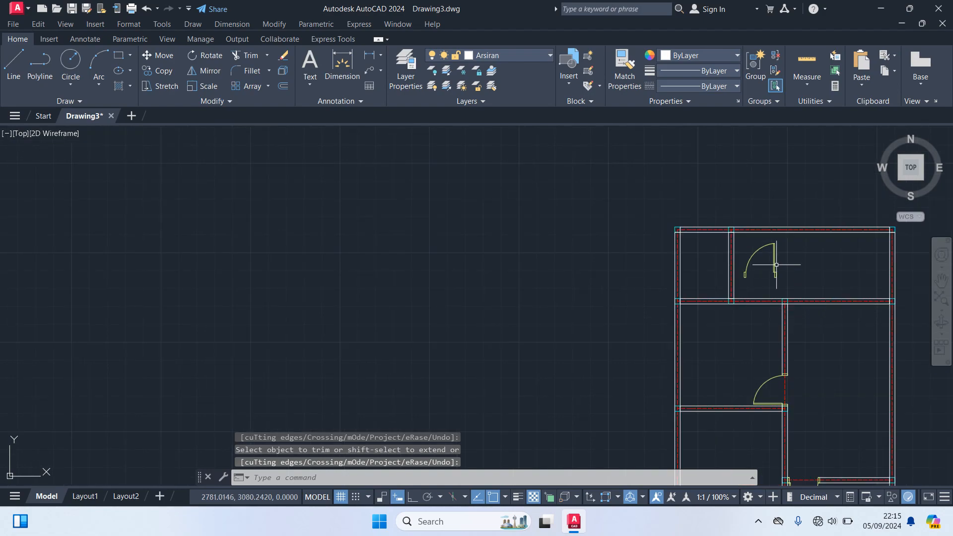
Step: Erase the leftover single-door copy from the large upper room
scroll(778, 272, "up", 2)
left_click(785, 289)
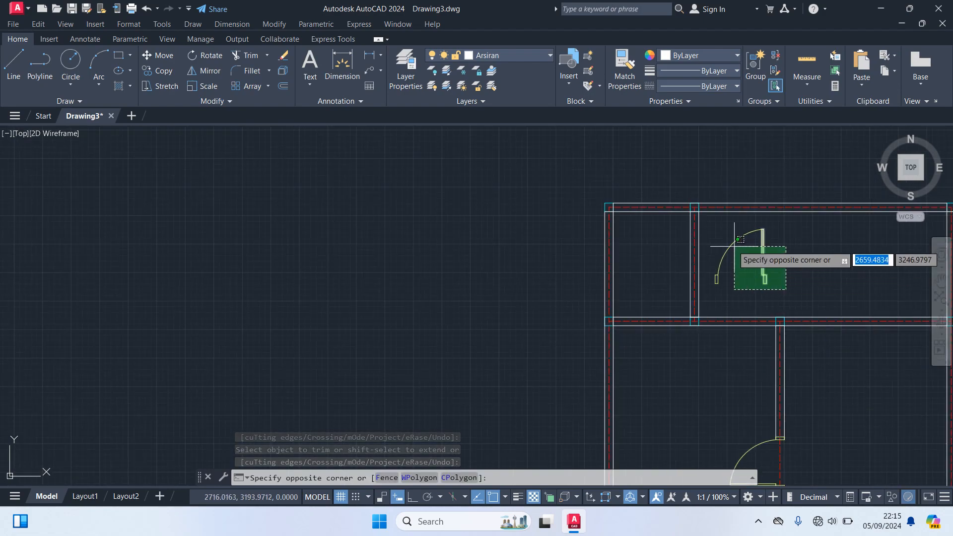
left_click(717, 228)
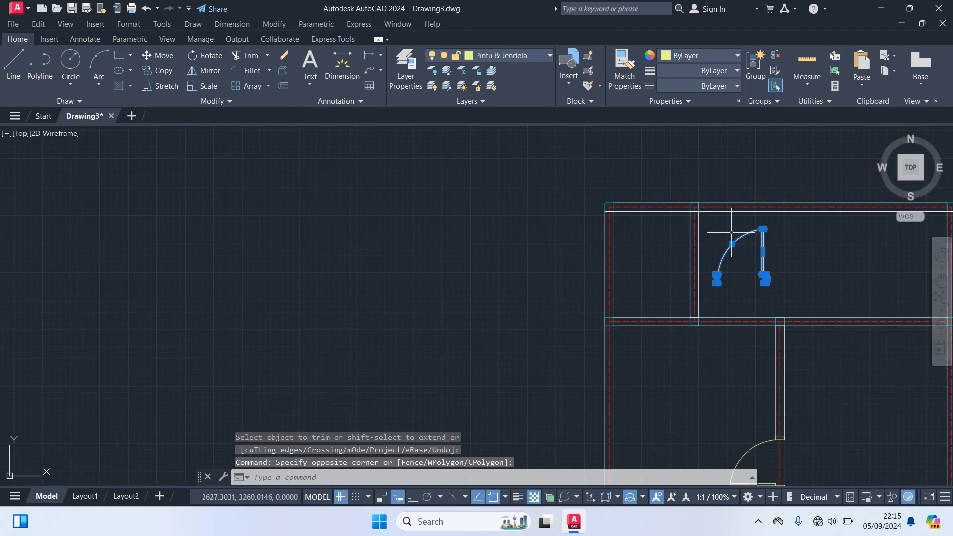
key("Delete")
Step: Copy the complete middle-room door by its lower frame's lower-right corner into the small upper-left room's partition, directly above the horizontal wall junction
middle_click_drag(775, 442, 640, 214)
scroll(597, 219, "up", 4)
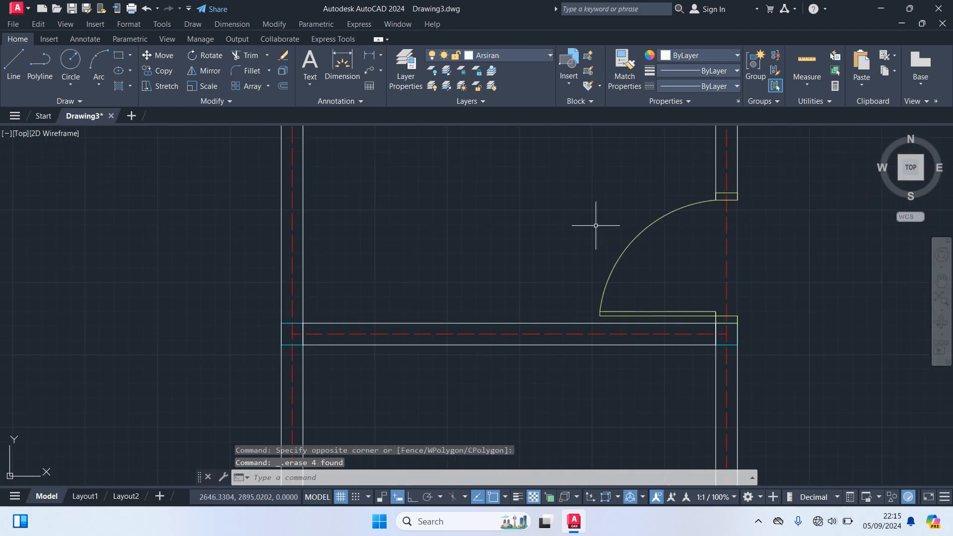
left_click(637, 318)
left_click(567, 261)
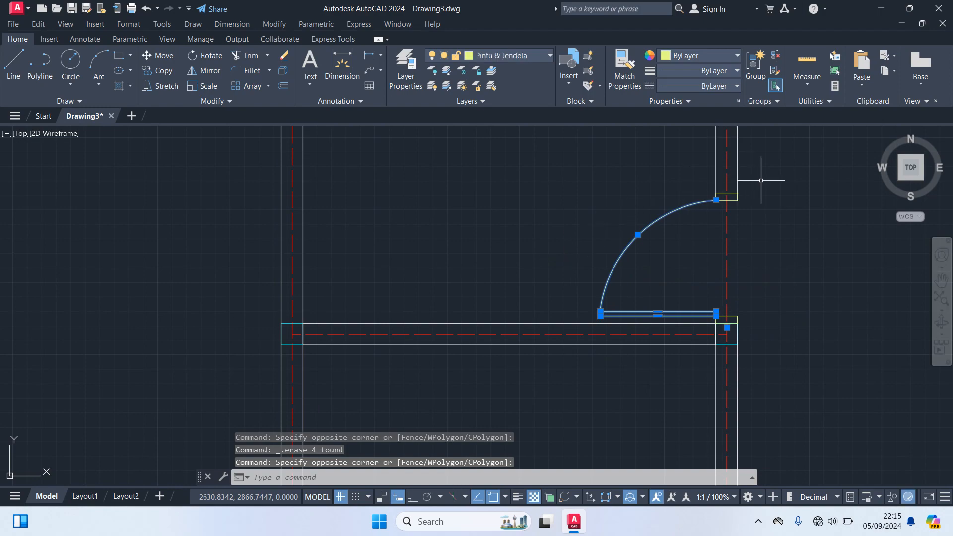
scroll(760, 180, "up", 2)
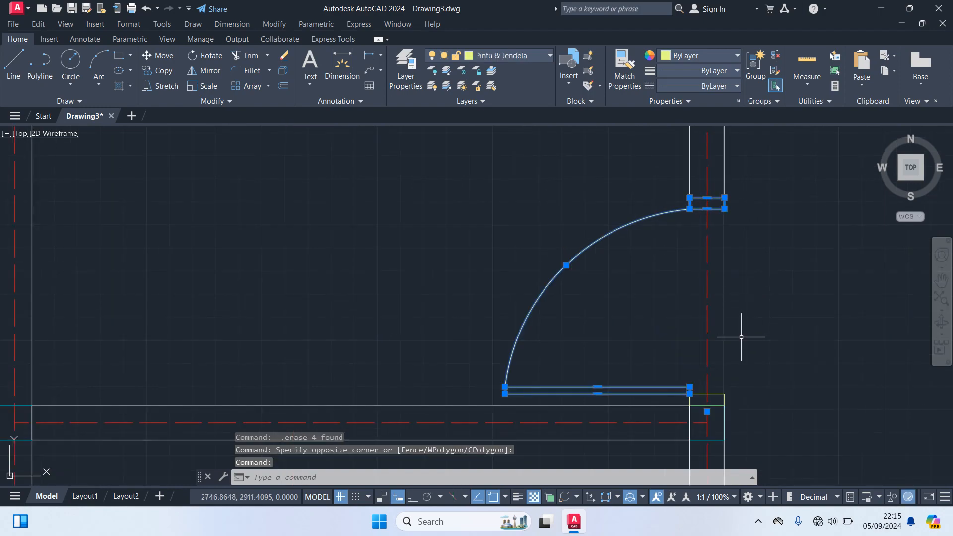
scroll(740, 333, "up", 4)
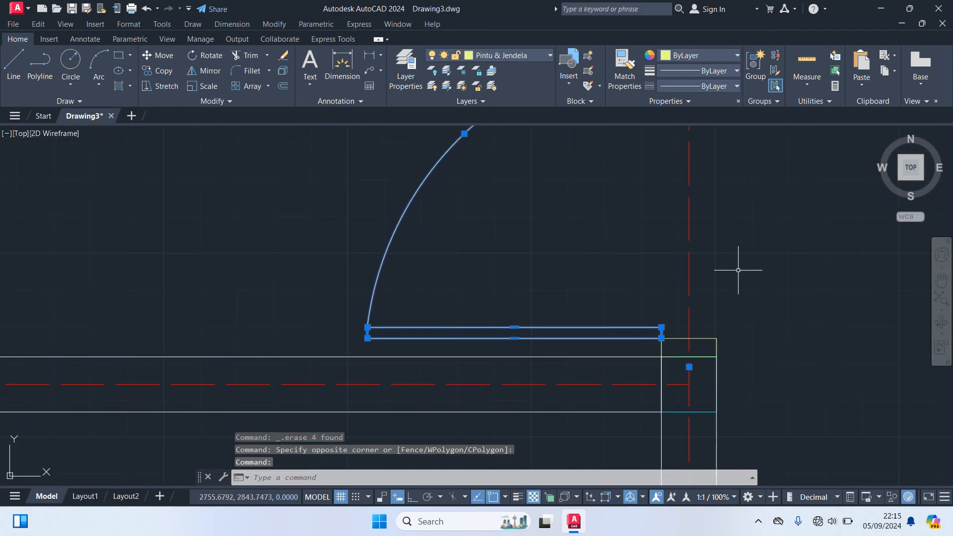
left_click(705, 344)
scroll(774, 384, "down", 4)
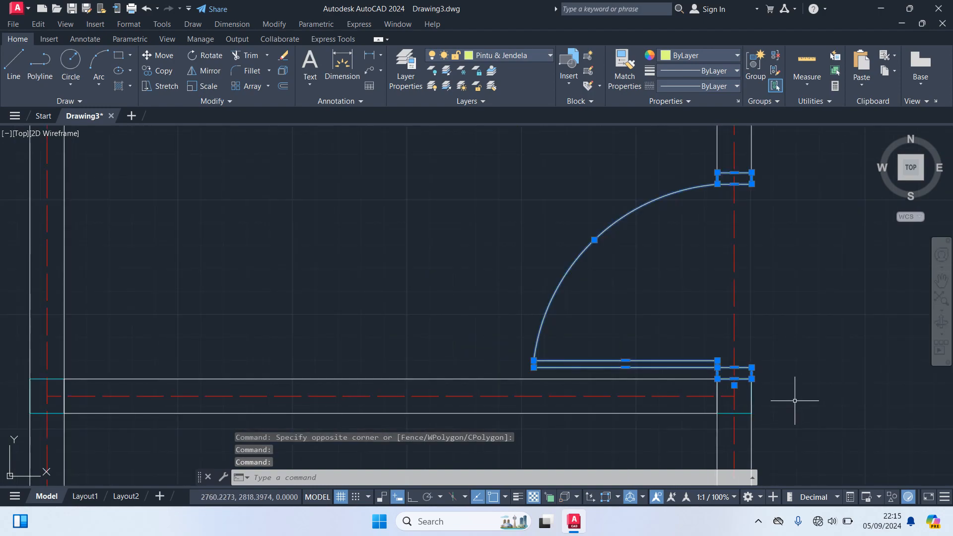
type("co")
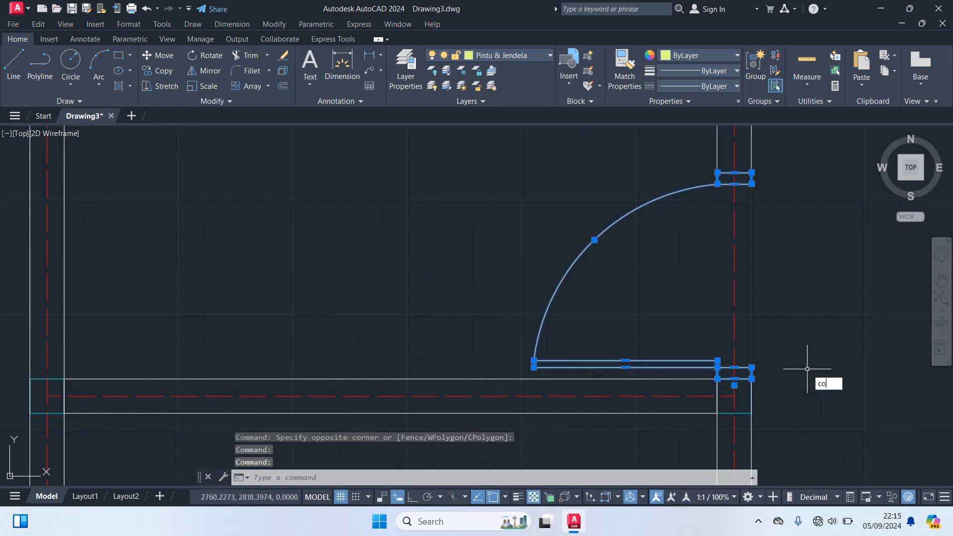
key("Return")
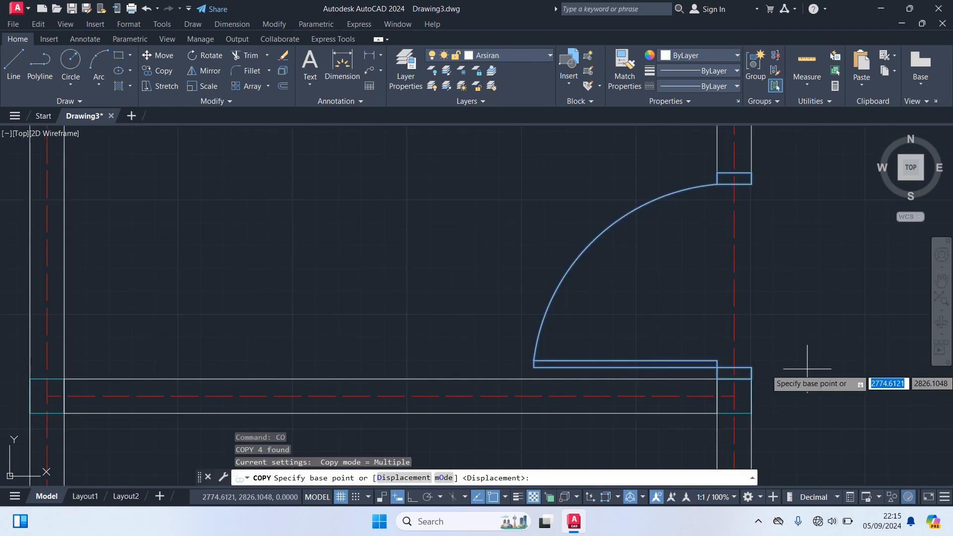
scroll(807, 369, "up", 4)
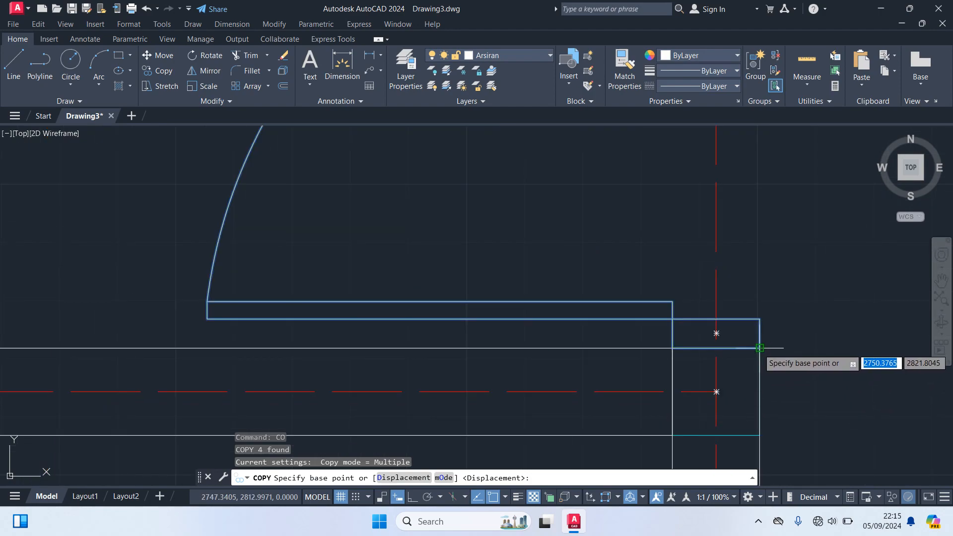
left_click(759, 348)
scroll(794, 419, "down", 4)
scroll(600, 210, "up", 4)
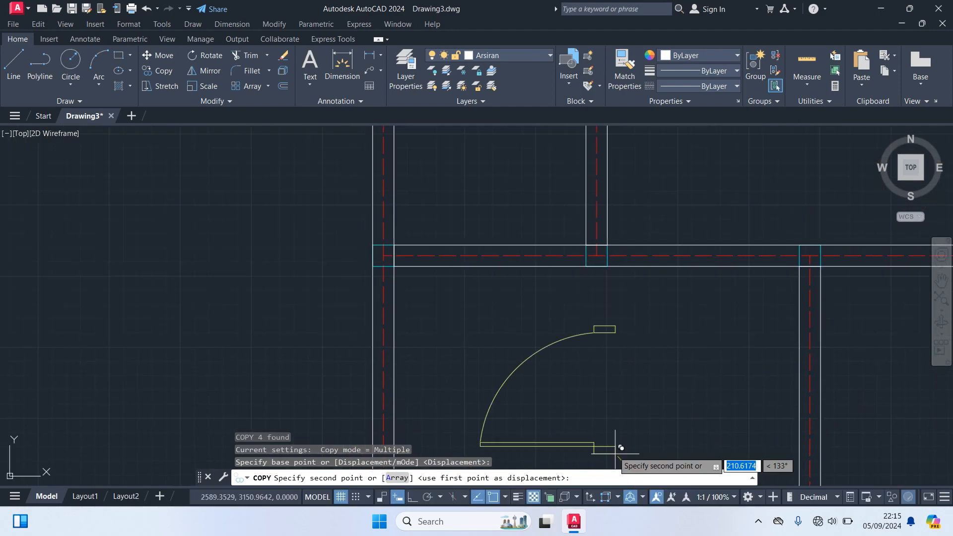
scroll(502, 334, "up", 4)
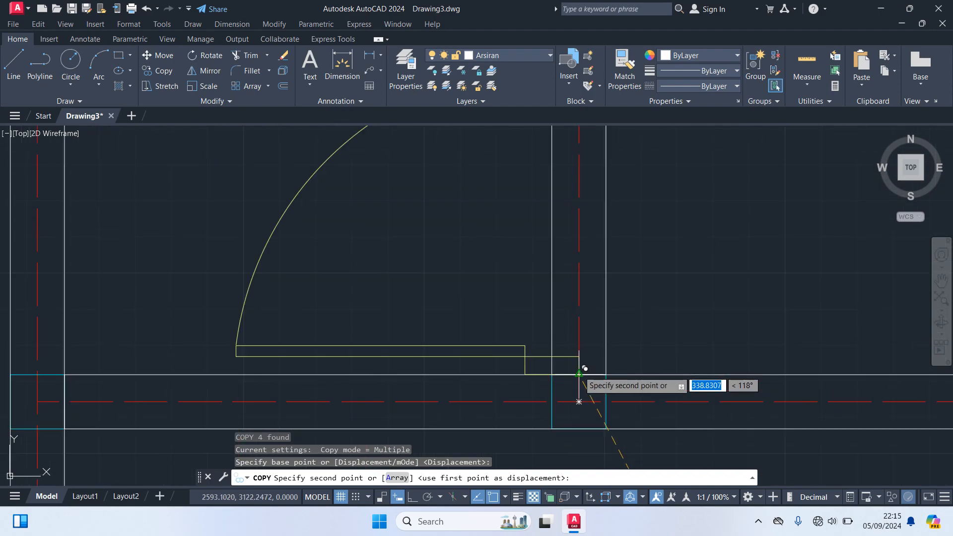
left_click(606, 373)
scroll(670, 342, "down", 4)
key("Return")
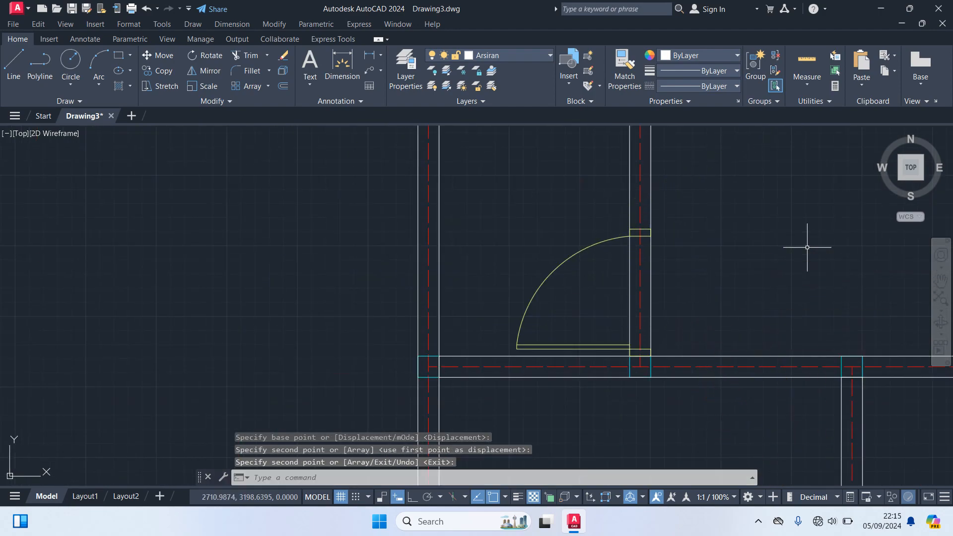
Step: Trim both partition wall lines between the two frames of the copied upper-left door and finish trimming
type("tr")
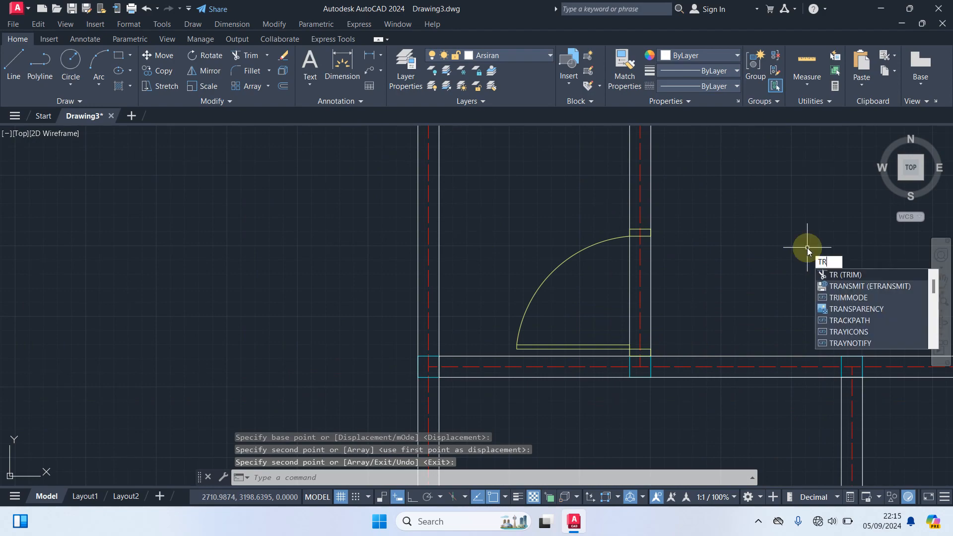
key("Return")
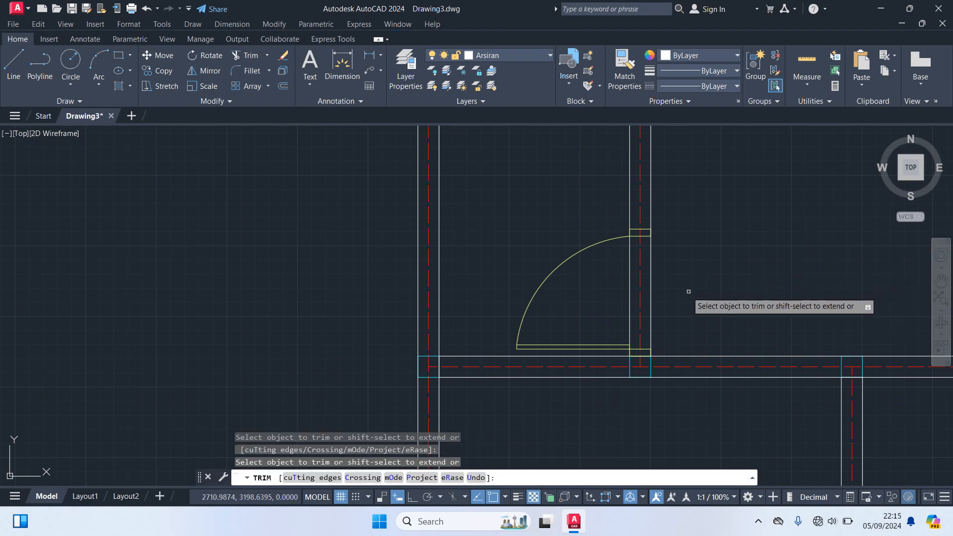
left_click(651, 295)
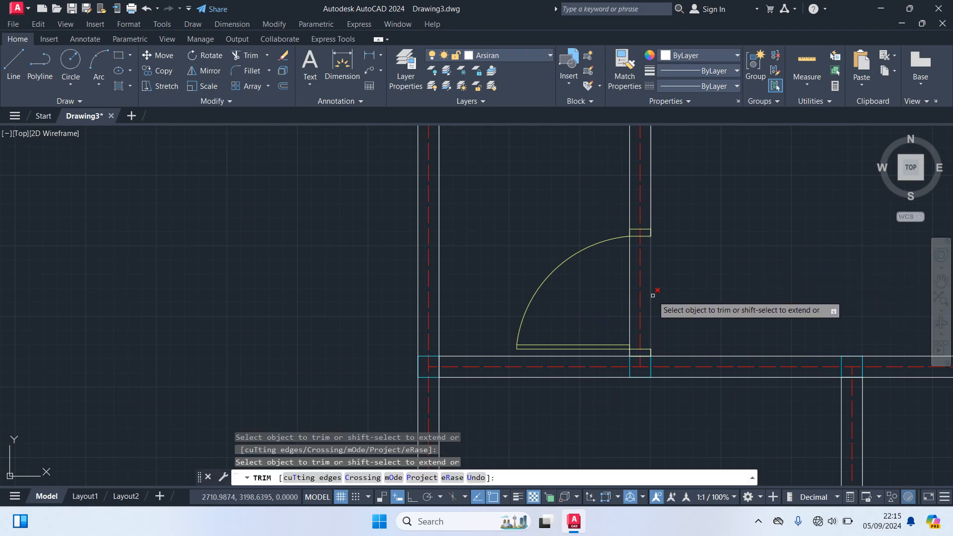
left_click(629, 299)
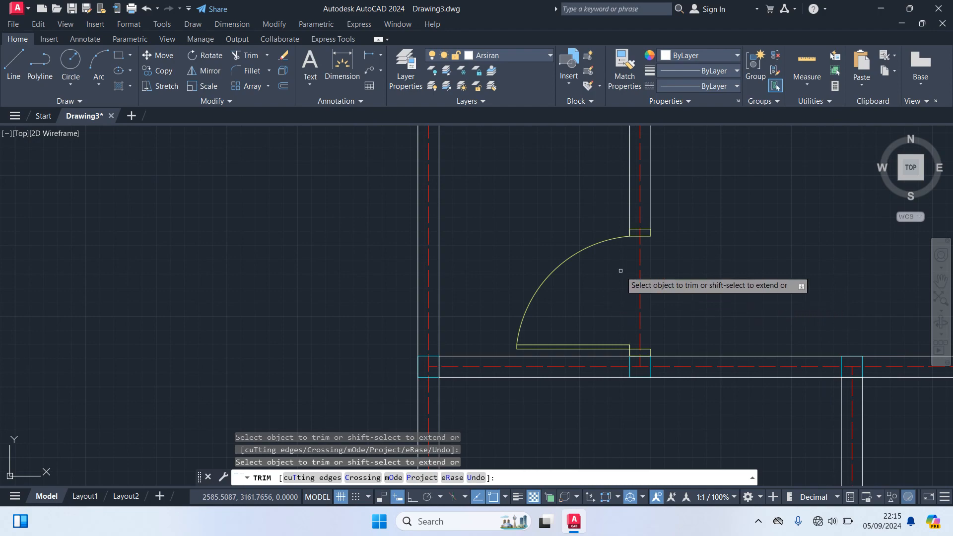
key("Return")
Step: Dismiss the battery saver notification and check the upper-left door's clear opening between its frames with a temporary dimension, without placing it
scroll(625, 268, "down", 6)
scroll(680, 269, "down", 2)
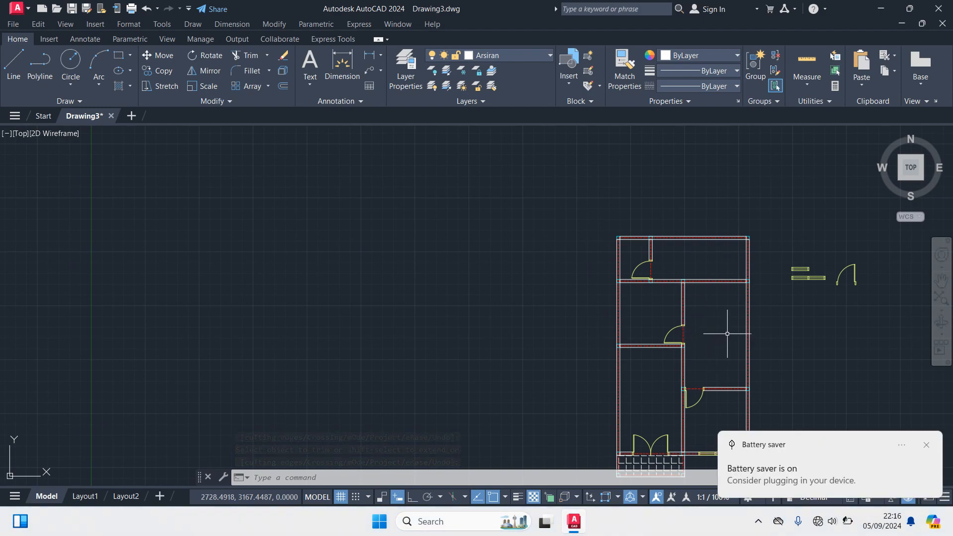
left_click(927, 445)
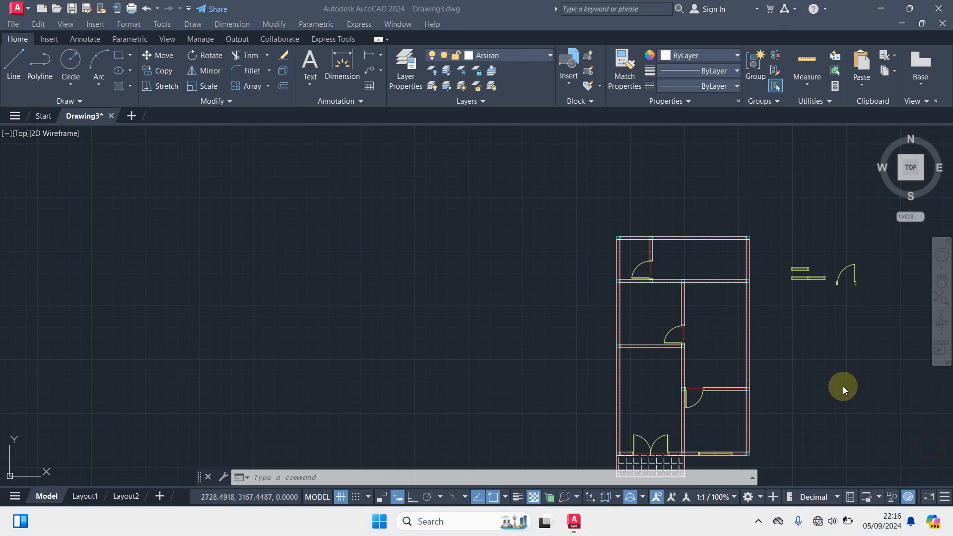
mouse_move(823, 376)
middle_mouse_down()
mouse_move(742, 328)
mouse_move(741, 372)
middle_mouse_up()
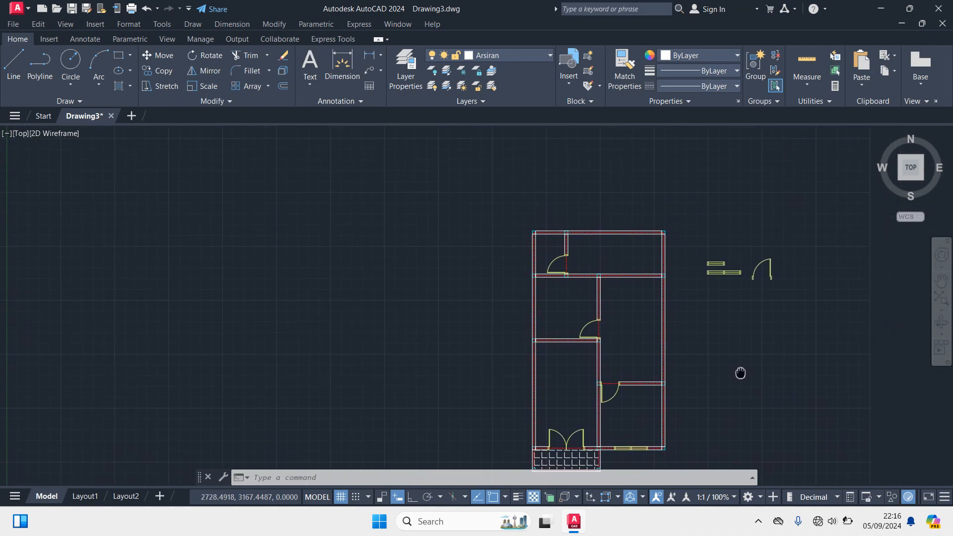
scroll(598, 281, "up", 4)
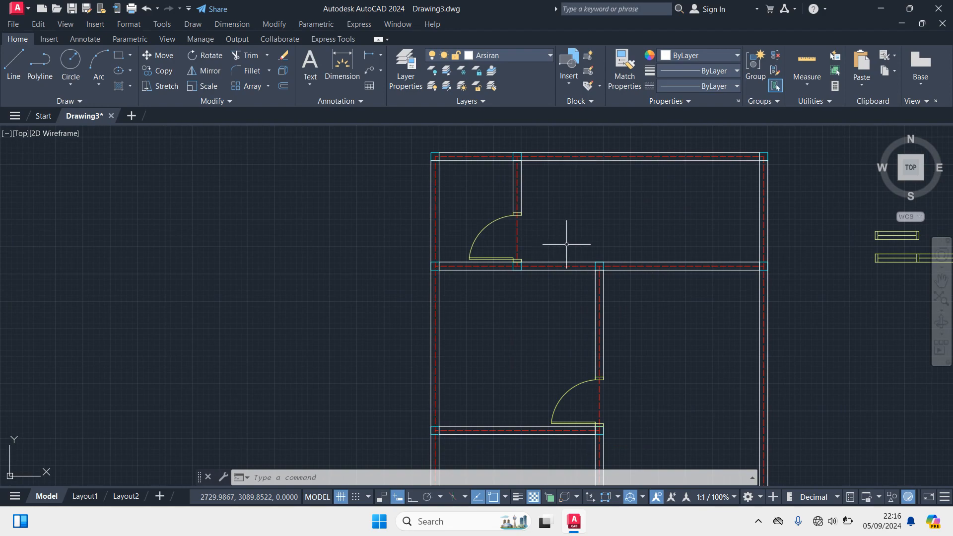
type("DIM")
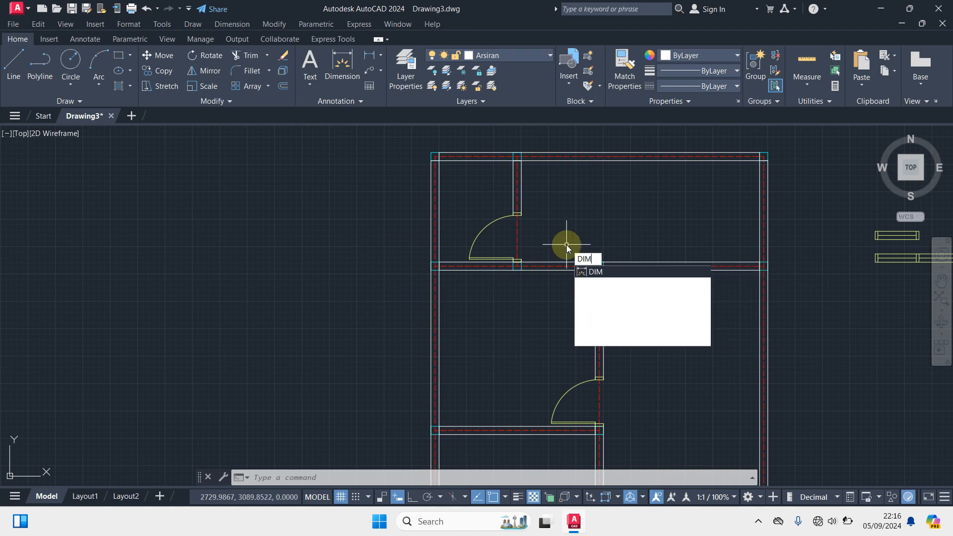
key("Return")
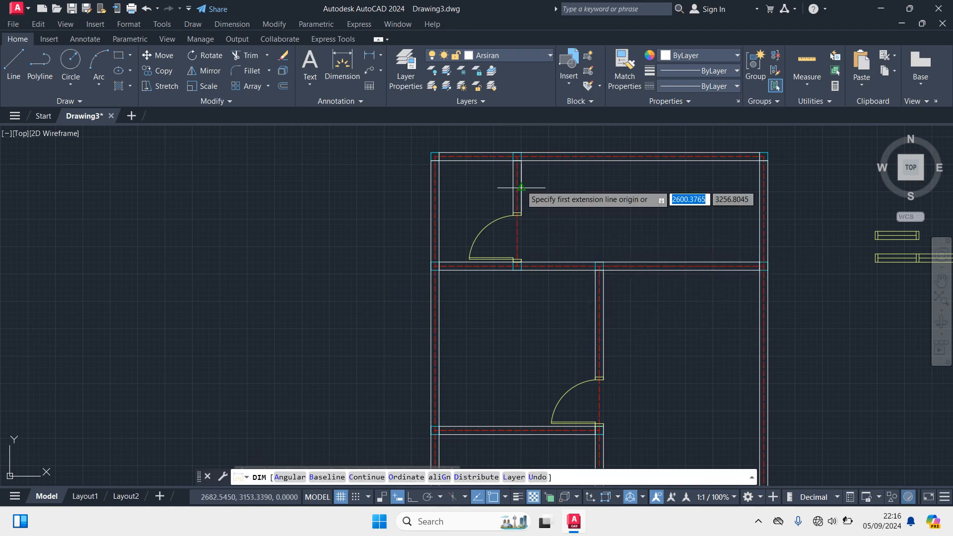
scroll(564, 219, "up", 4)
scroll(432, 198, "up", 2)
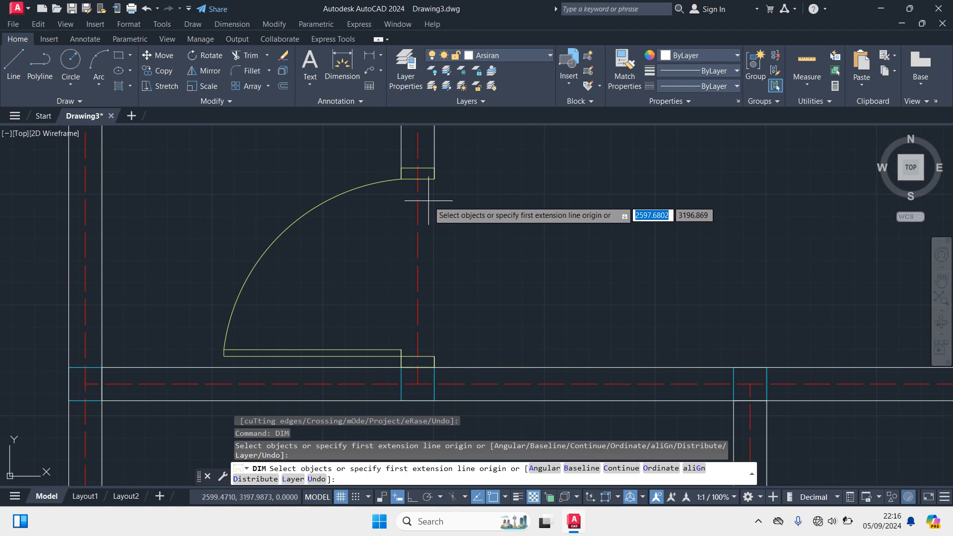
key("Return")
left_click(417, 172)
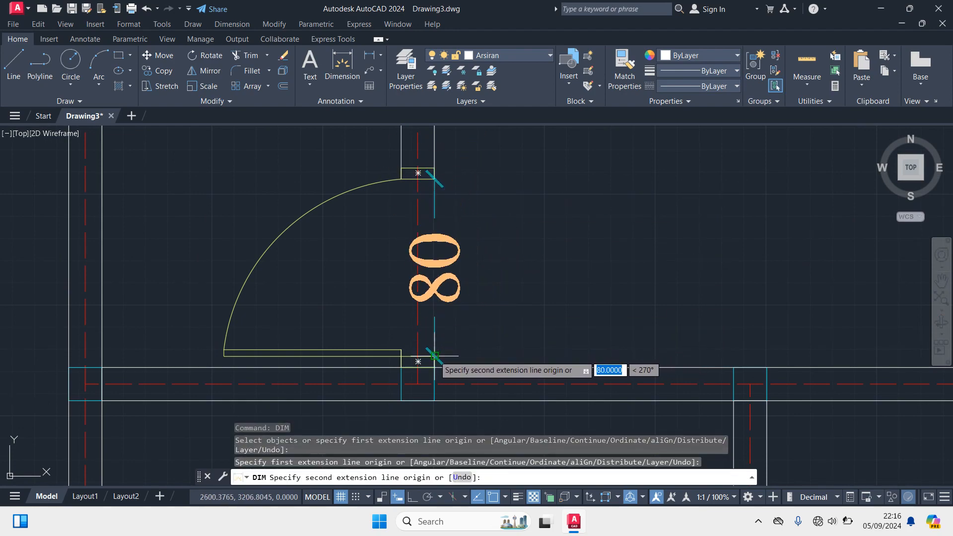
key("Escape")
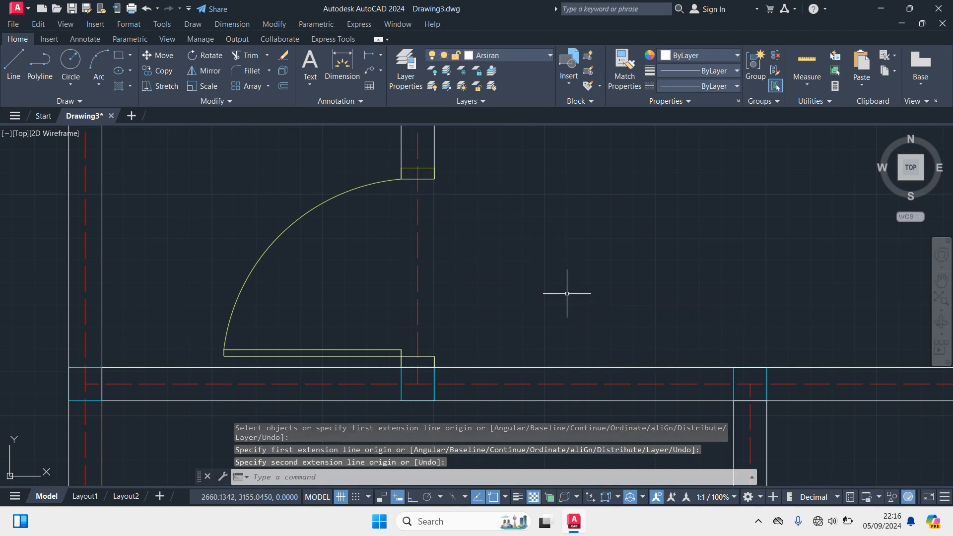
Step: Erase the full-width horizontal wall rectangle below the two upper rooms, keeping its axis line and columns
scroll(567, 294, "down", 5)
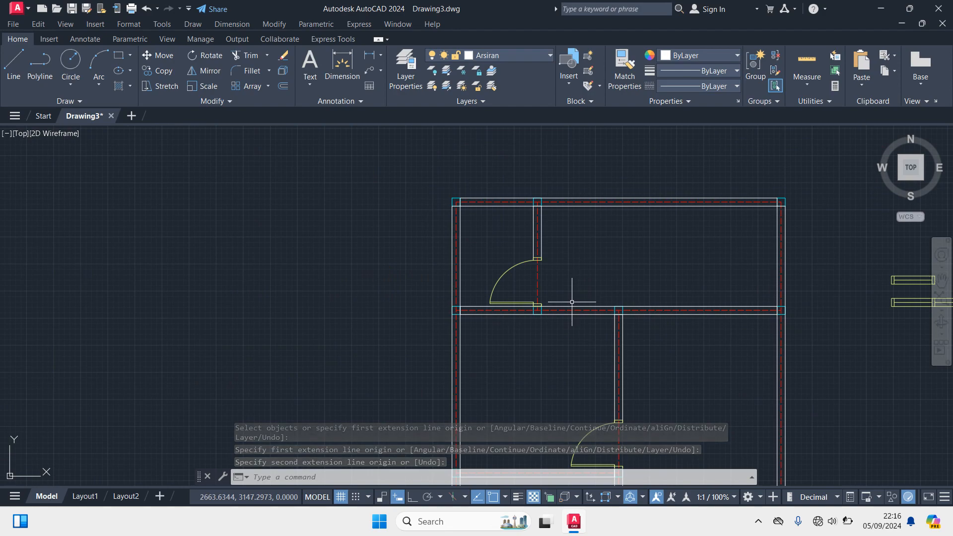
scroll(570, 311, "down", 2)
scroll(607, 318, "up", 4)
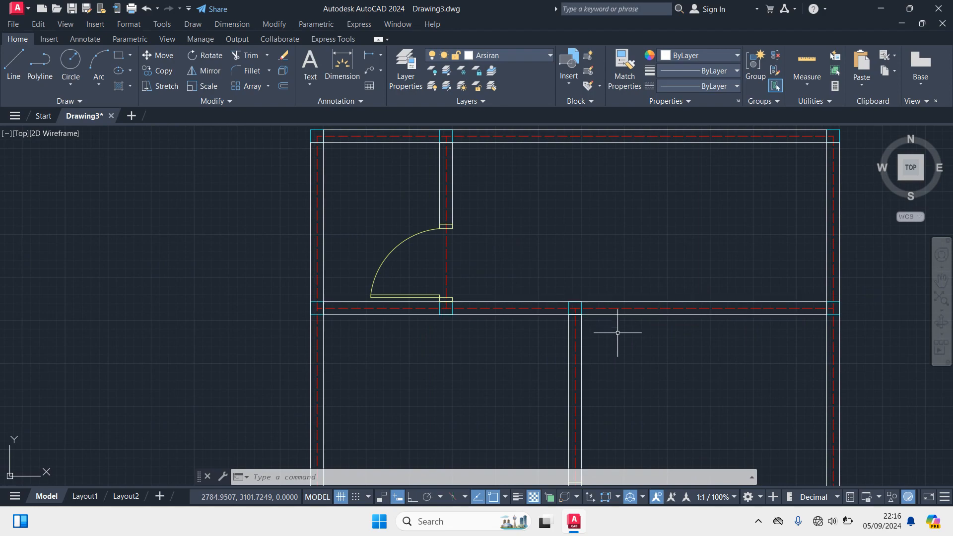
left_click(619, 298)
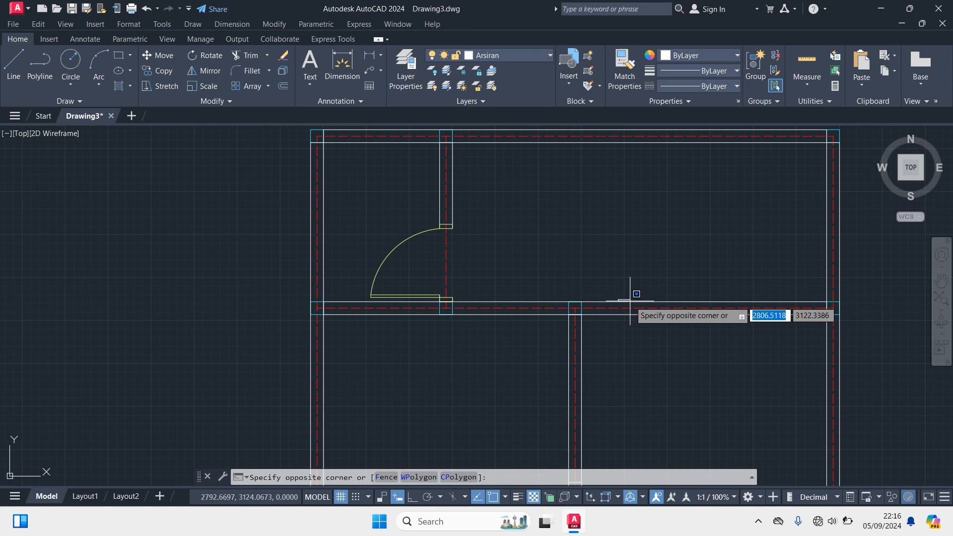
left_click(630, 301)
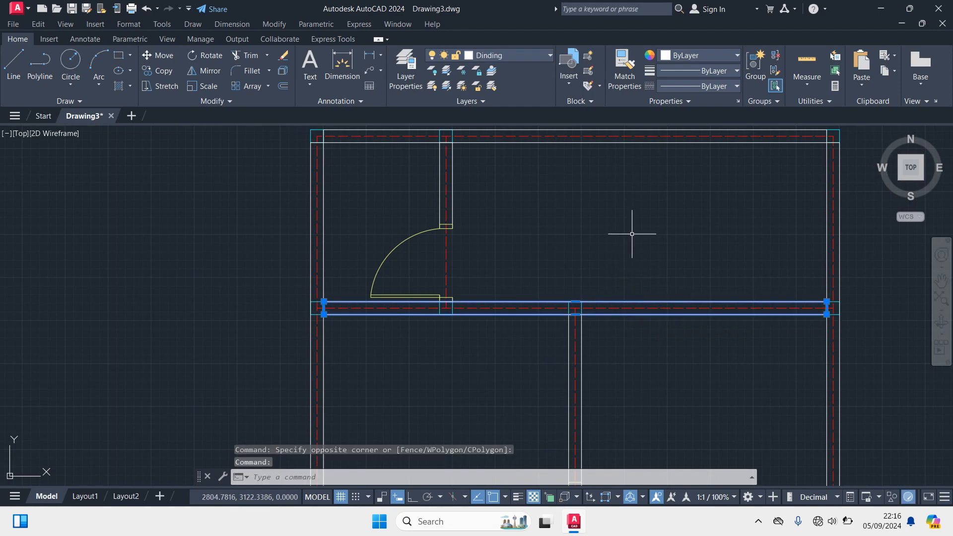
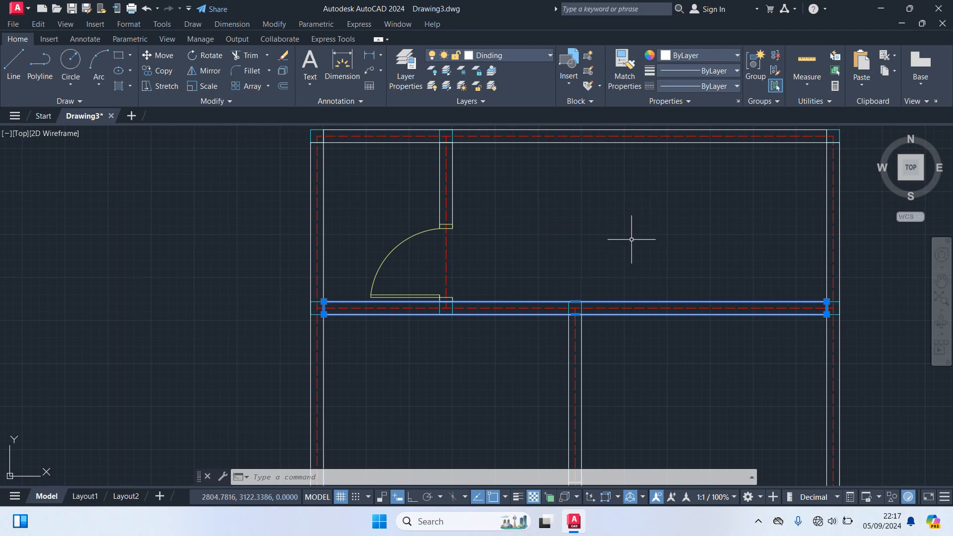
key("Delete")
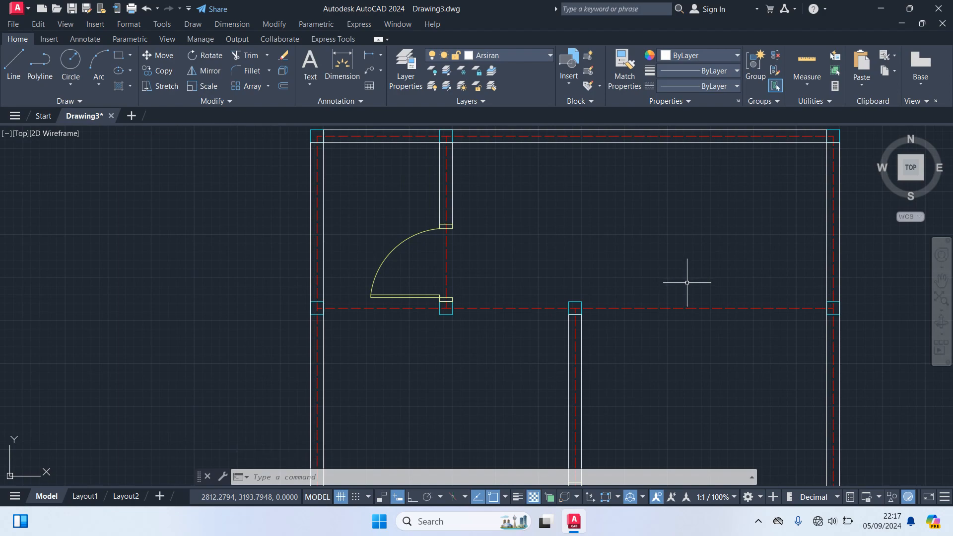
type("REC")
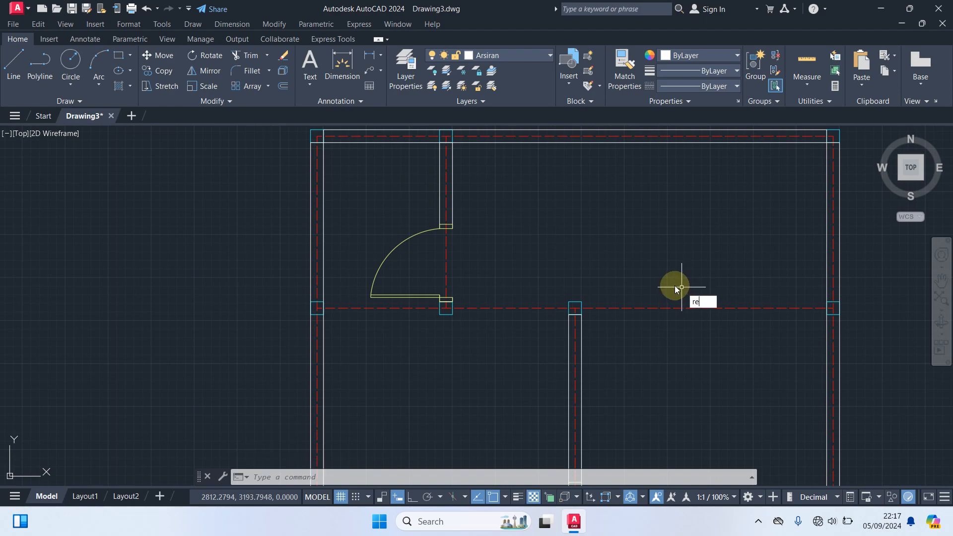
key("Return")
key("Return")
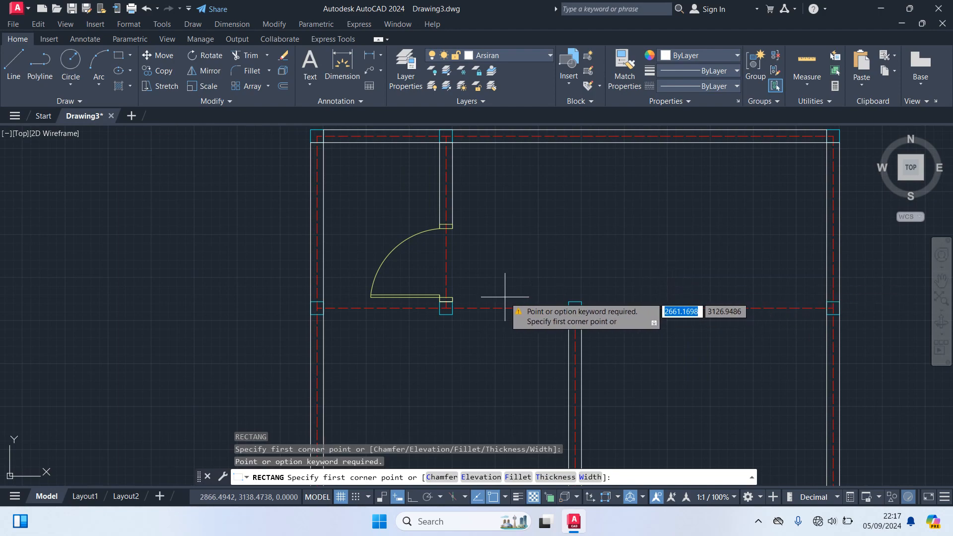
key("Escape")
Step: Draw a wall rectangle along the horizontal axis from the left outer column's inner edge to the left edge of the middle junction column
type("REC")
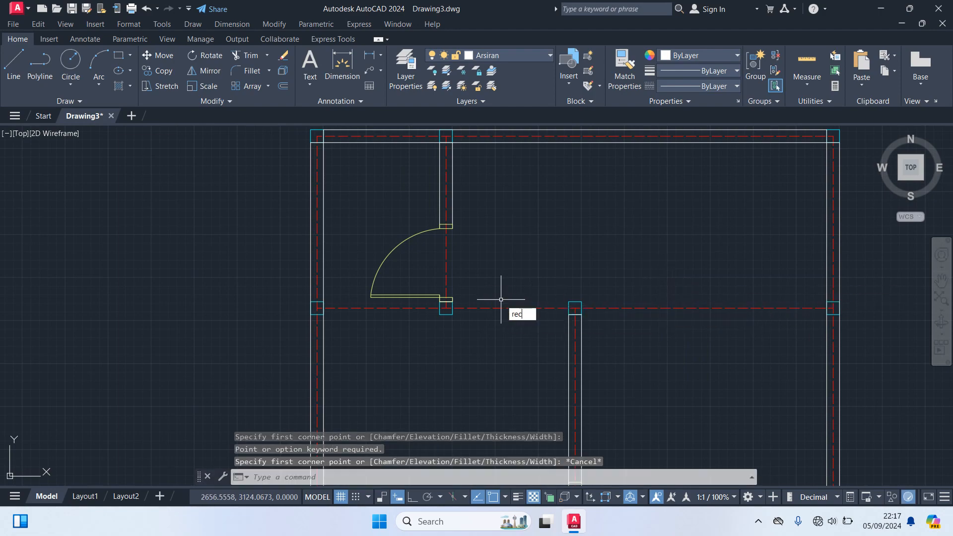
key("Return")
scroll(328, 312, "up", 2)
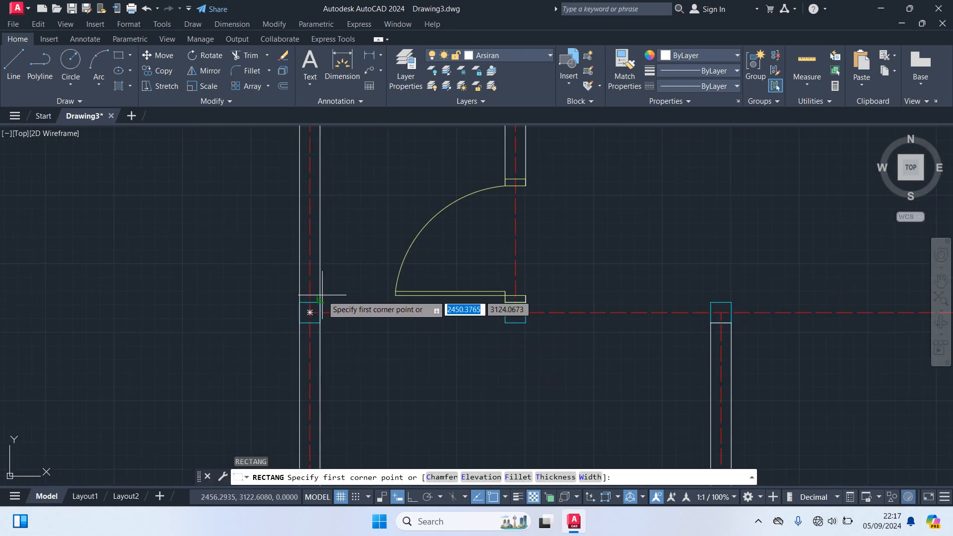
left_click(301, 302)
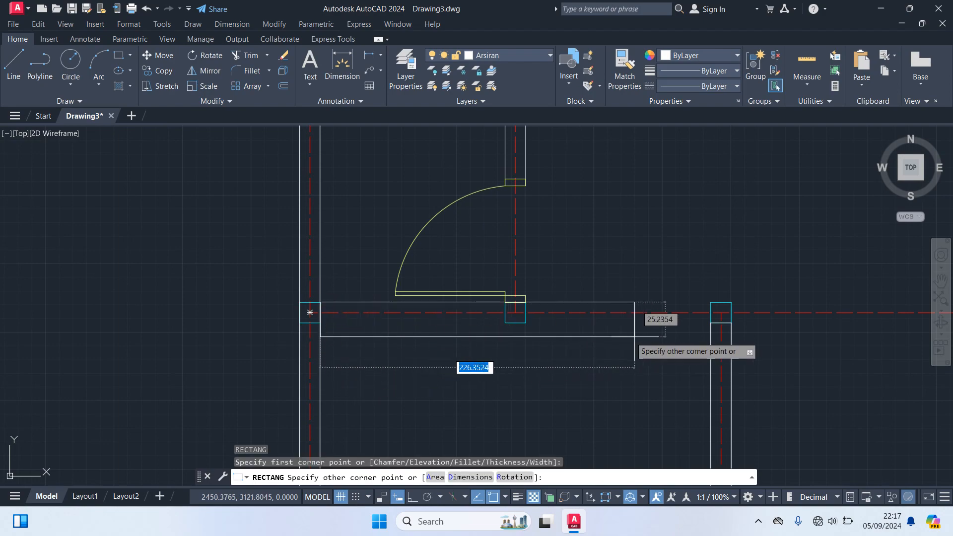
left_click(731, 323)
scroll(676, 415, "down", 2)
middle_click_drag(676, 415, 436, 361)
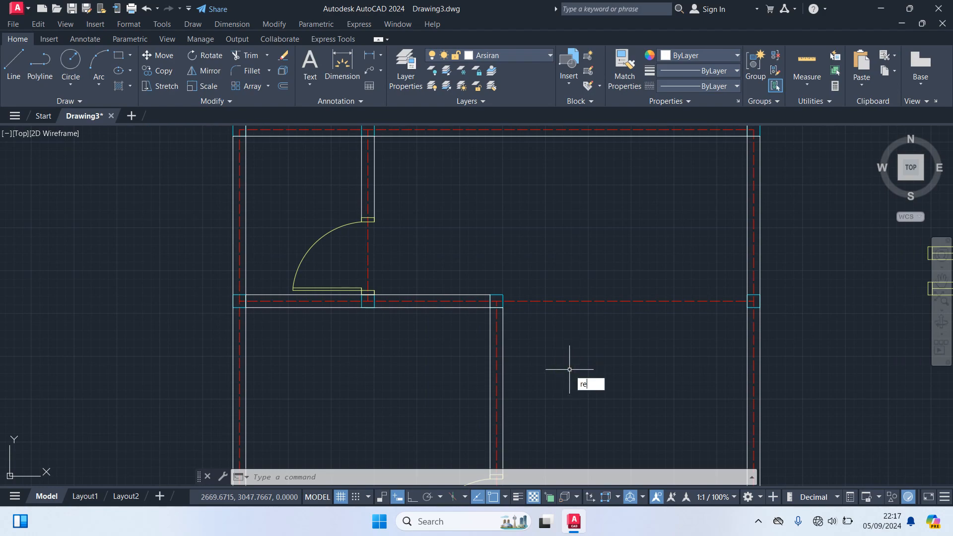
Step: Draw a second wall rectangle along the same axis from the middle junction column's right edge to the right outer column's inner edge
key("Return")
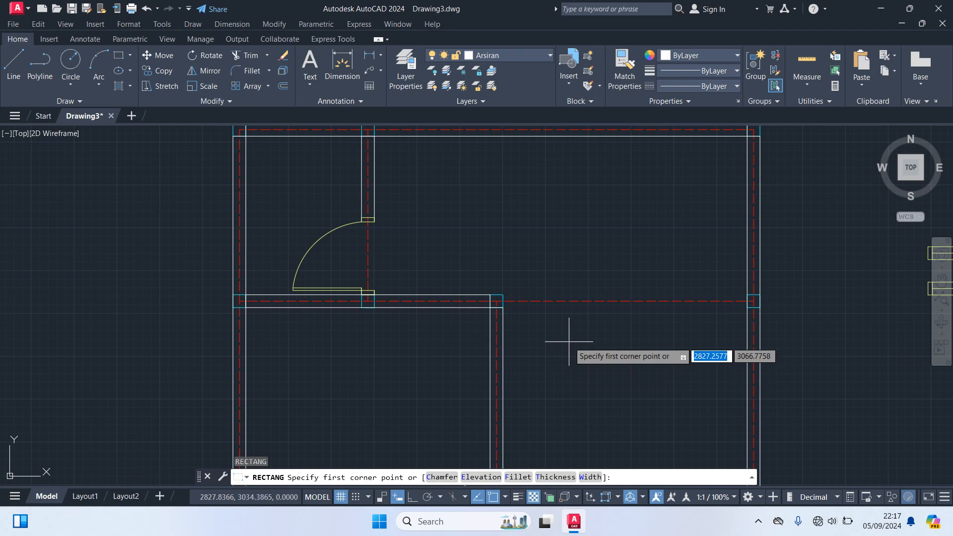
scroll(522, 290, "up", 2)
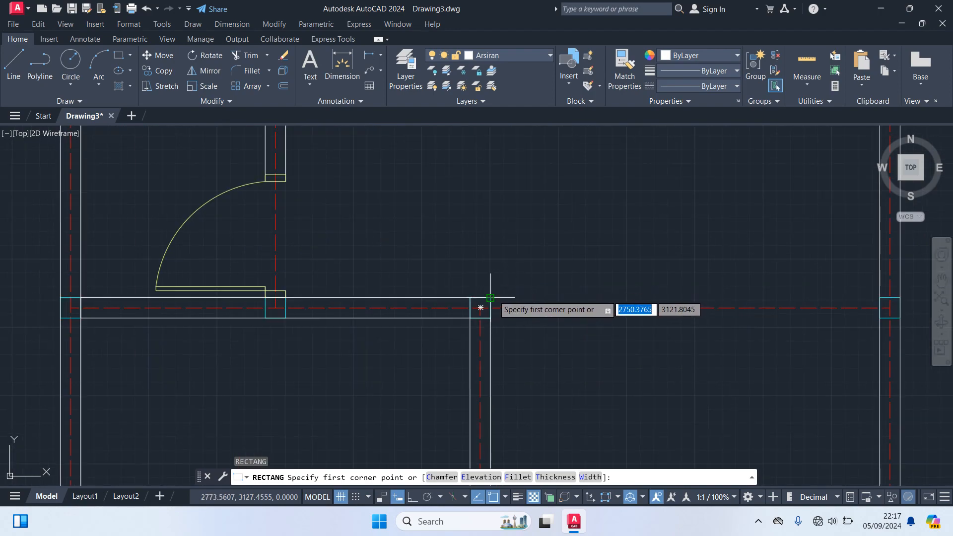
left_click(491, 298)
left_click(880, 317)
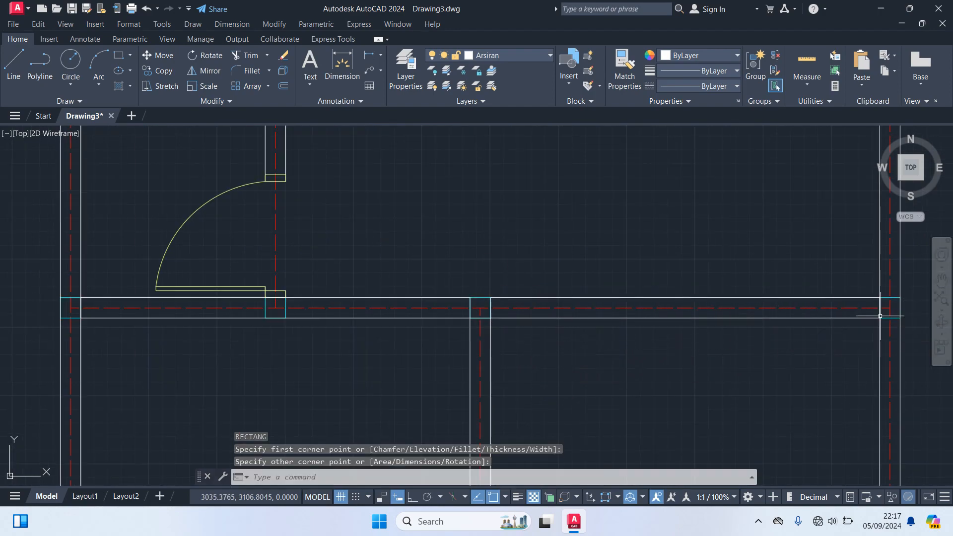
scroll(794, 362, "down", 4)
scroll(791, 364, "up", 2)
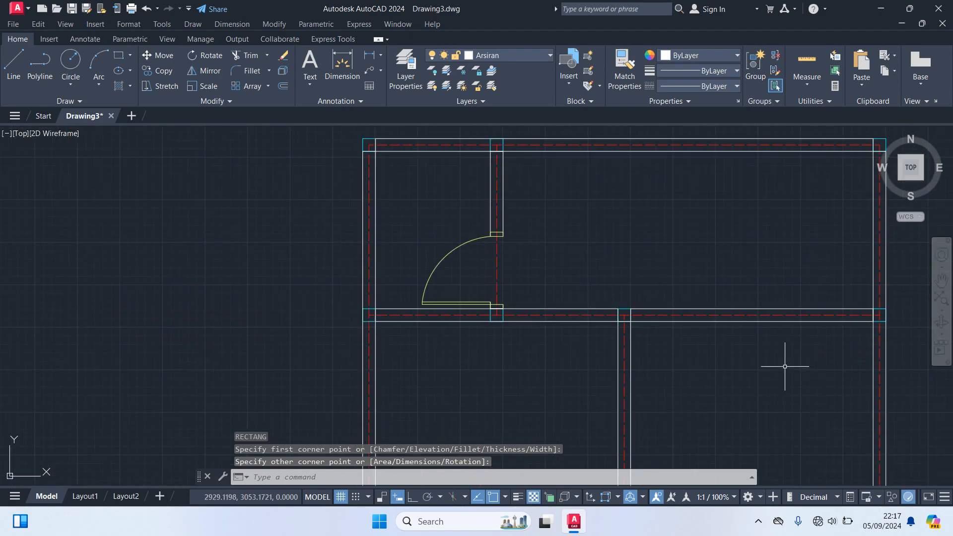
Step: Explode the wall rectangle between the middle junction column and the right outer column into separate lines
left_click(726, 320)
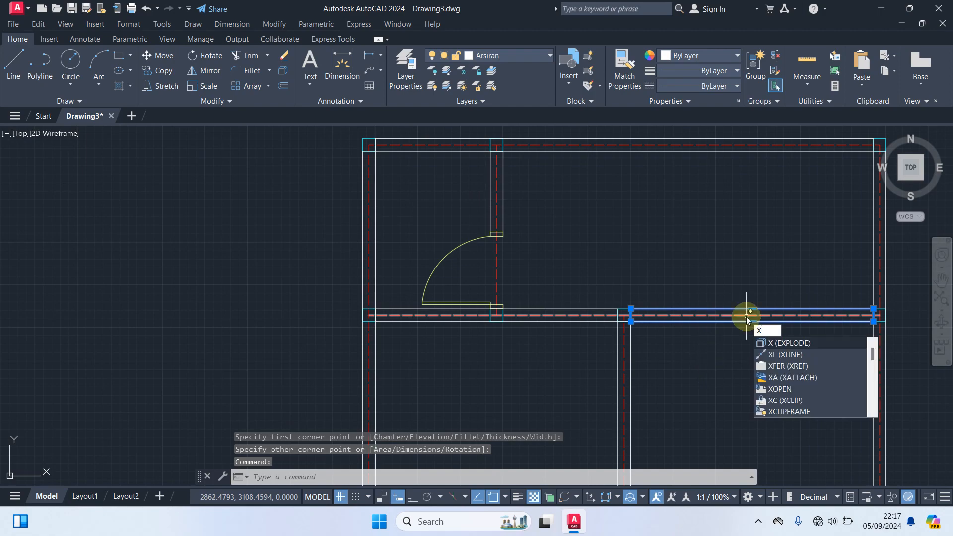
key("Return")
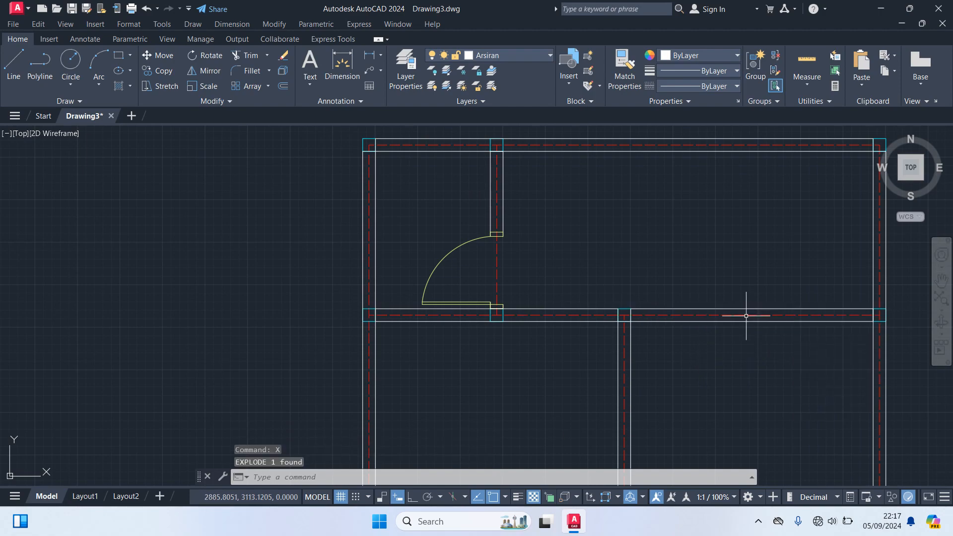
scroll(692, 304, "up", 2)
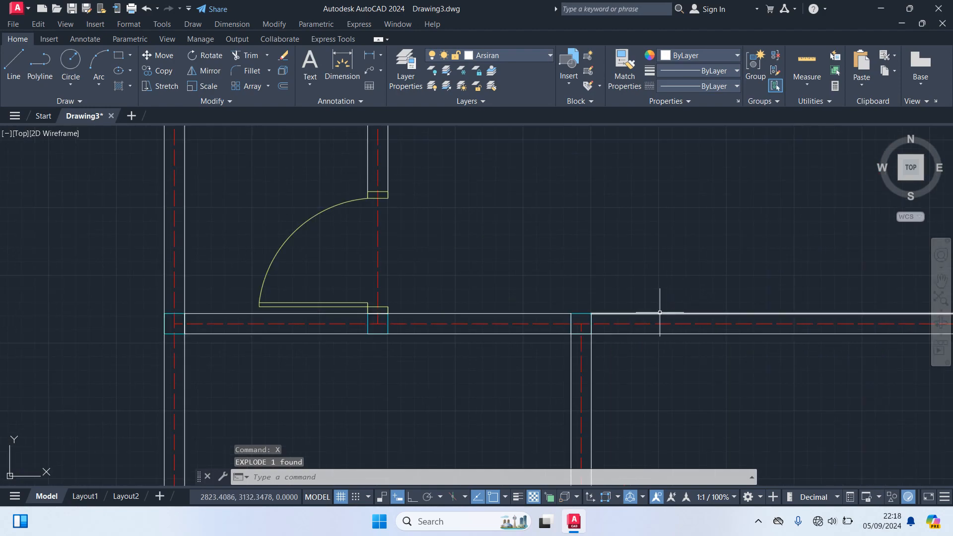
Step: Turn on Ortho and stretch the left end of the exploded wall's upper line 80 units to the right, away from the middle column
left_click(659, 312)
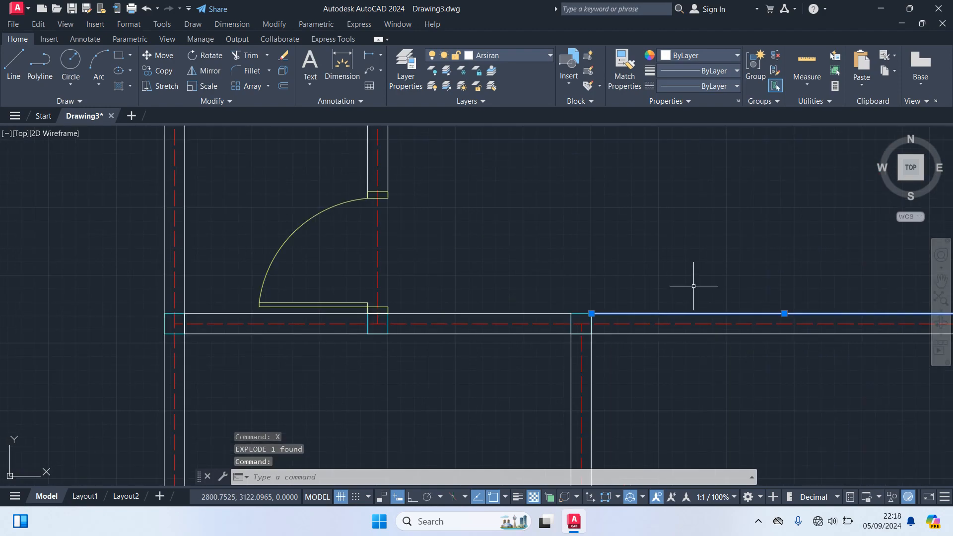
middle_click_drag(698, 277, 519, 257)
mouse_move(400, 294)
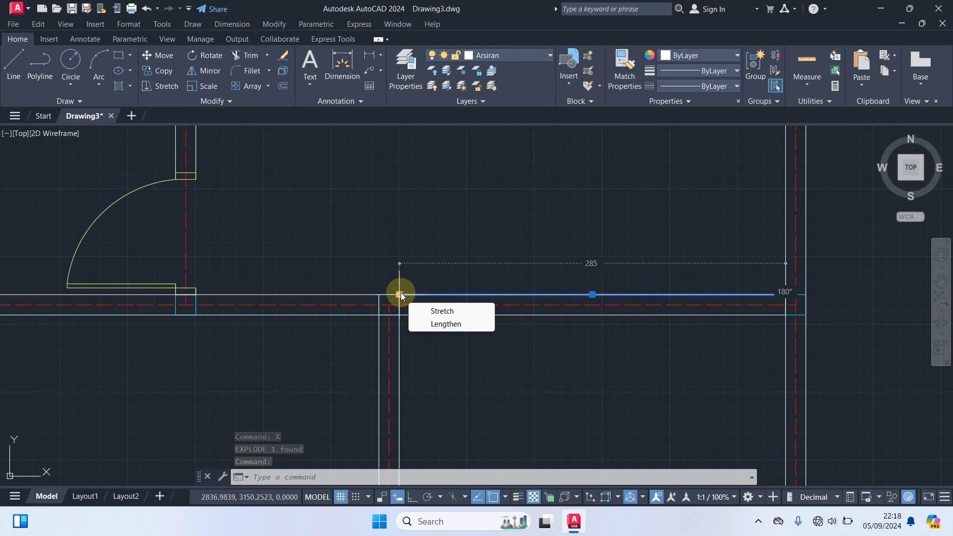
left_click(399, 295)
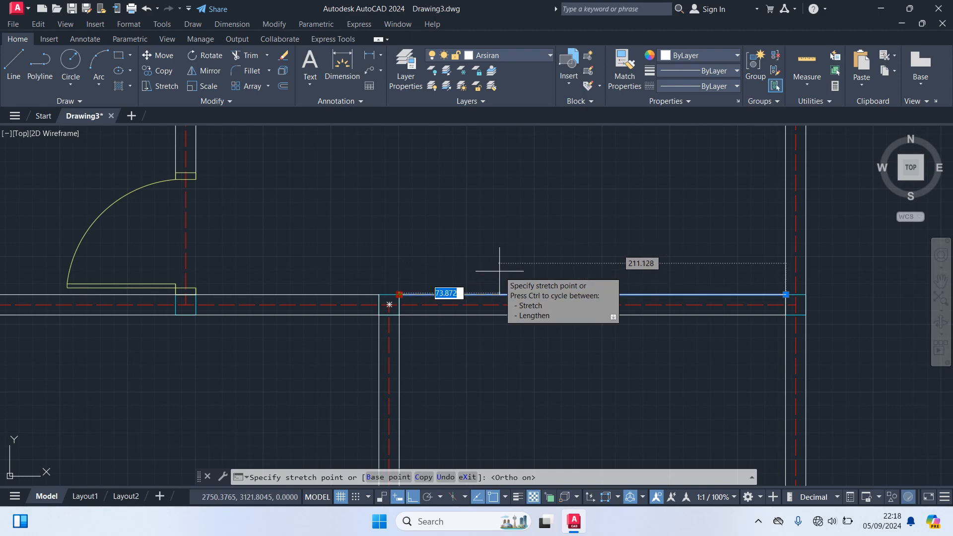
key("F8")
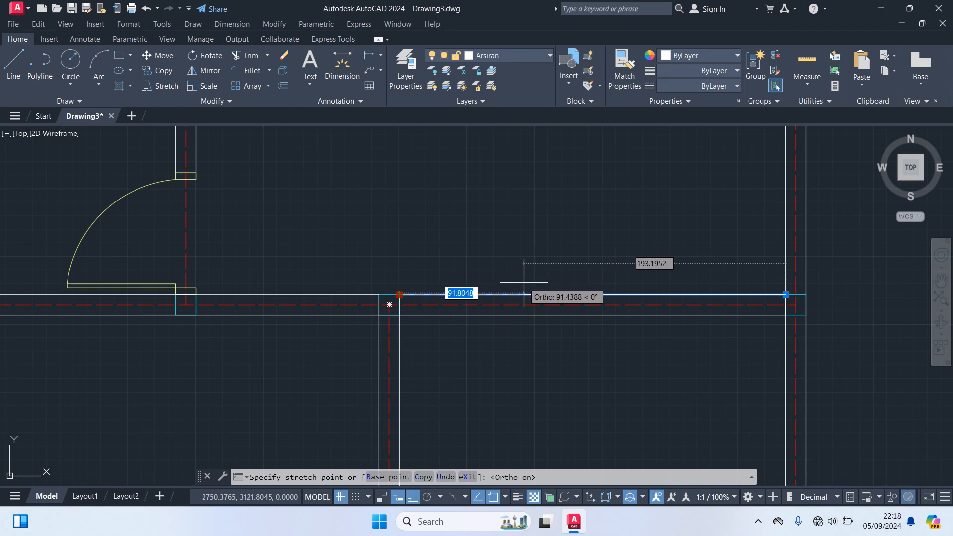
type("8")
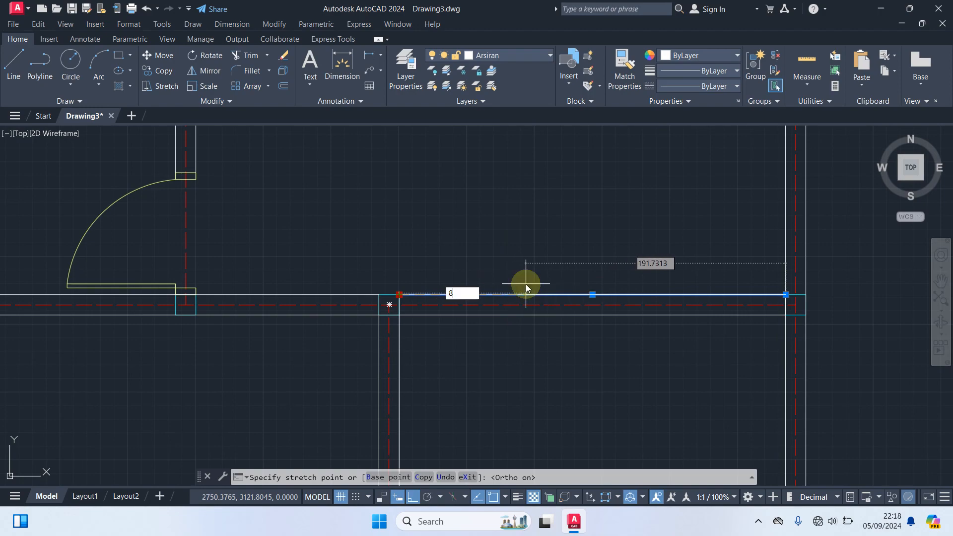
key("Return")
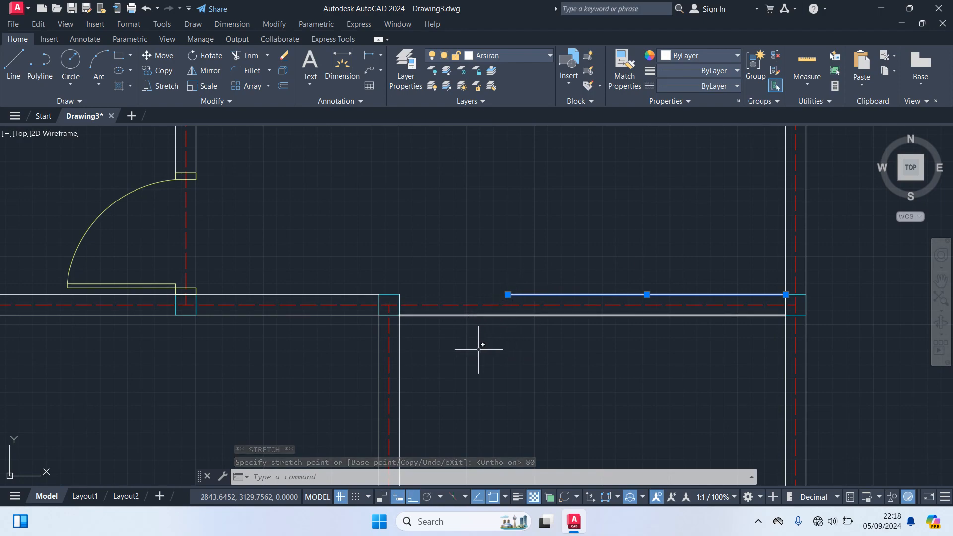
key("Escape")
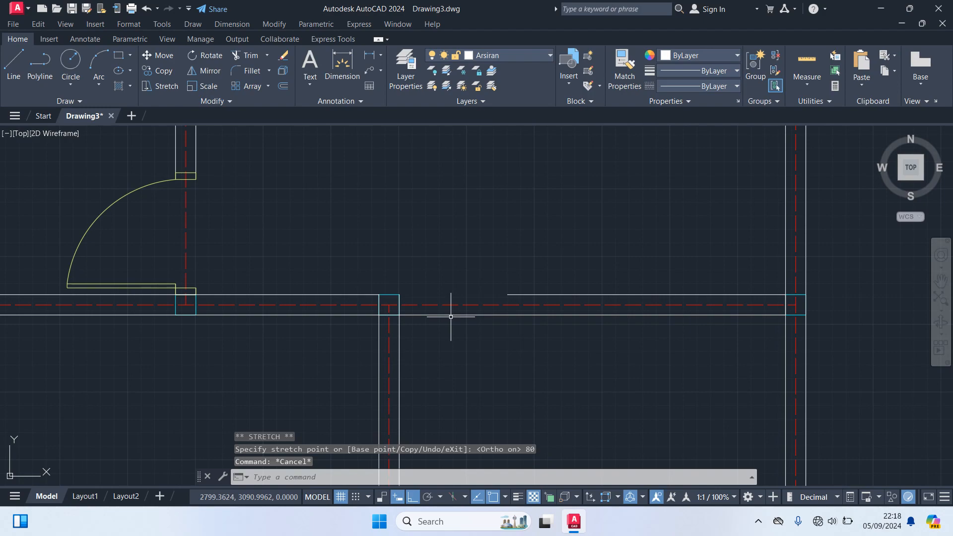
Step: Stretch the left end of the exploded wall's lower line 80 units to the right, away from the middle column
left_click(451, 315)
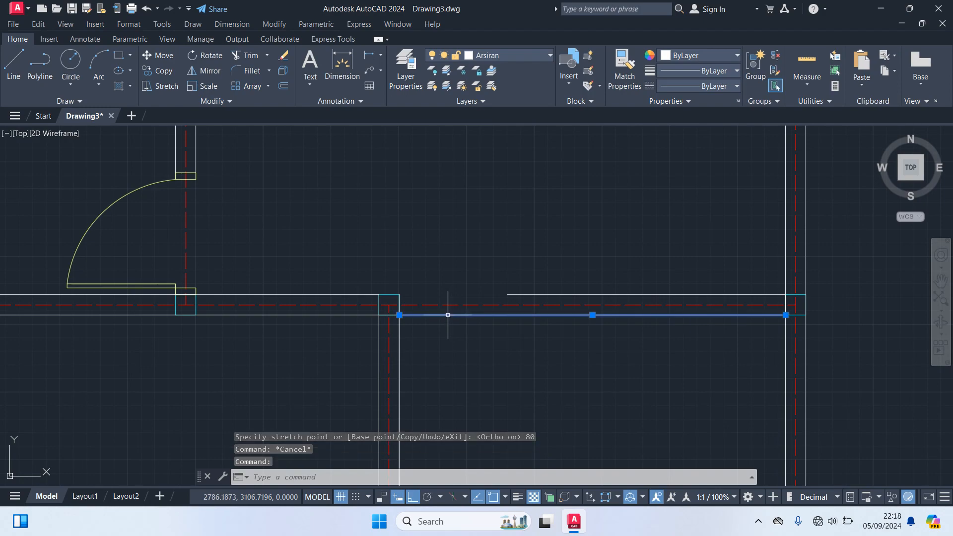
left_click(399, 314)
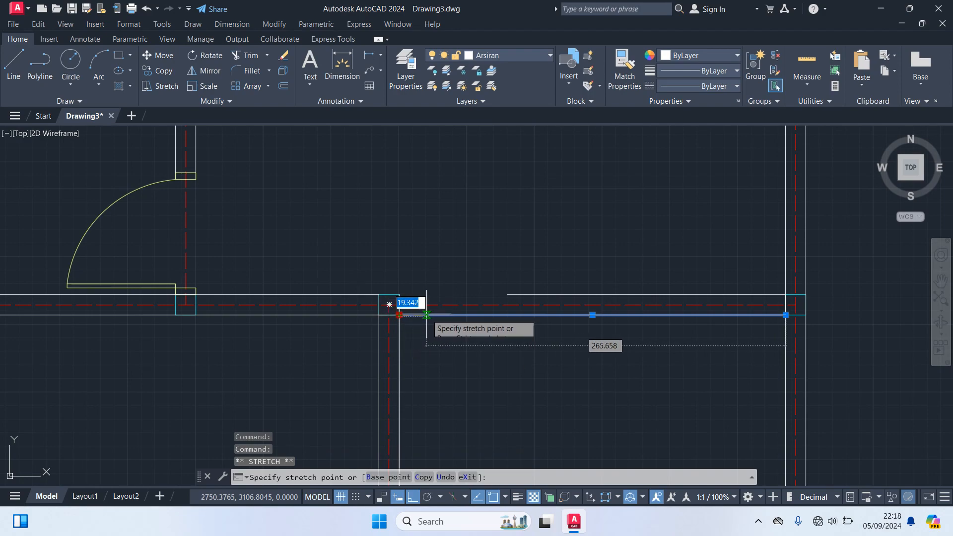
type("8")
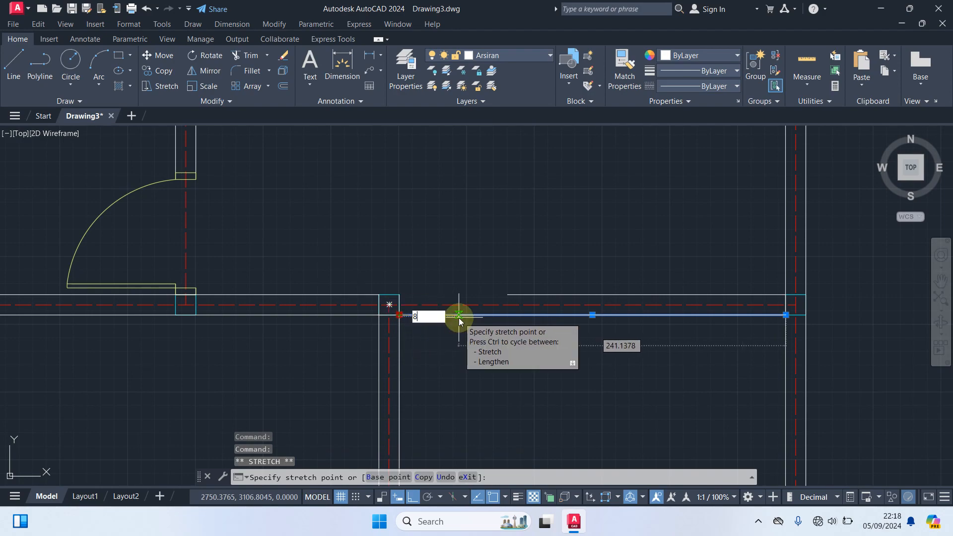
type("0")
key("Return")
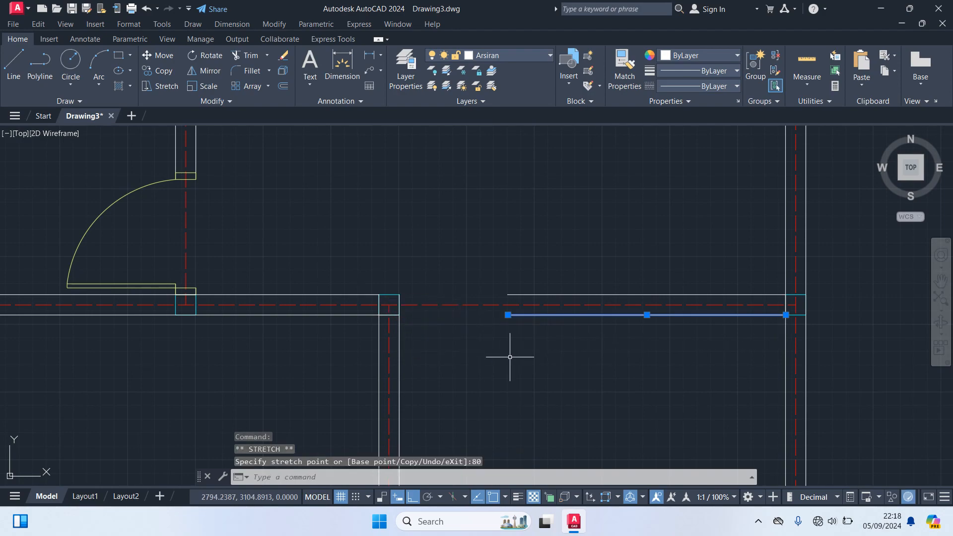
key("Escape")
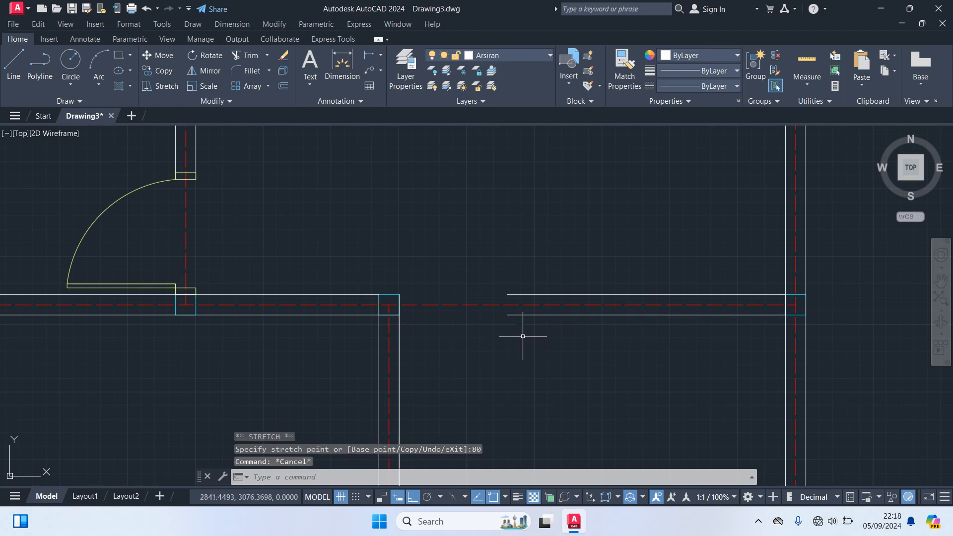
Step: Move both shortened wall lines and the left wall rectangle to the Dinding layer, and clear the selection
left_click(531, 316)
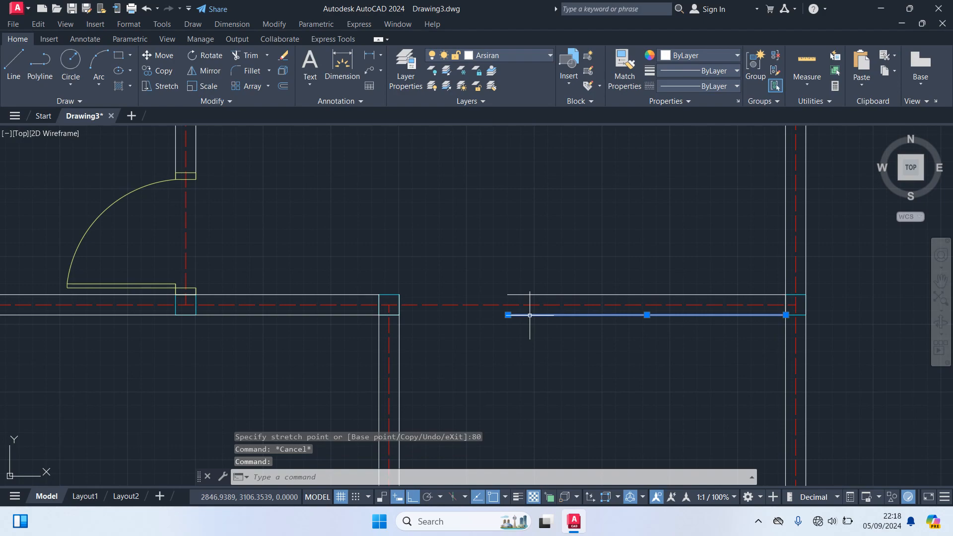
key("Escape")
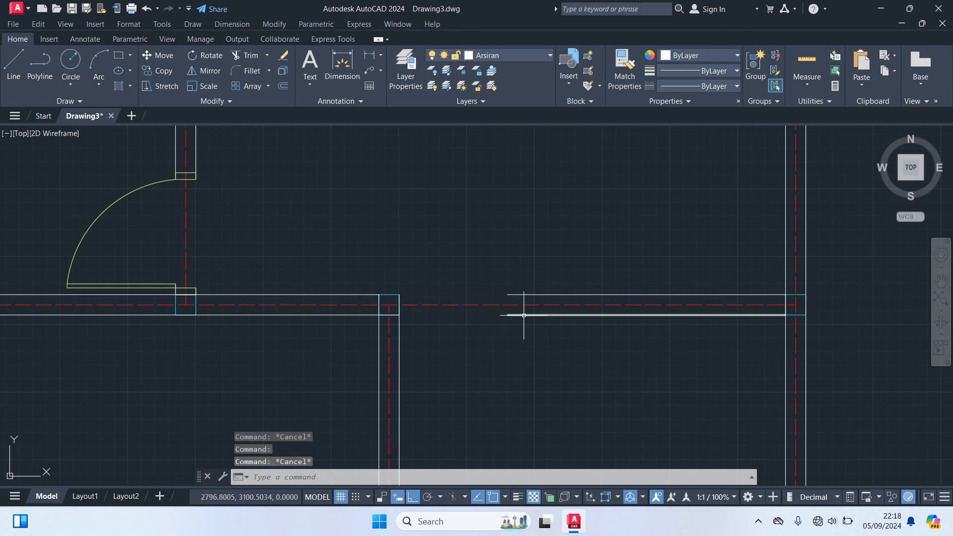
left_click(523, 315)
left_click(519, 294)
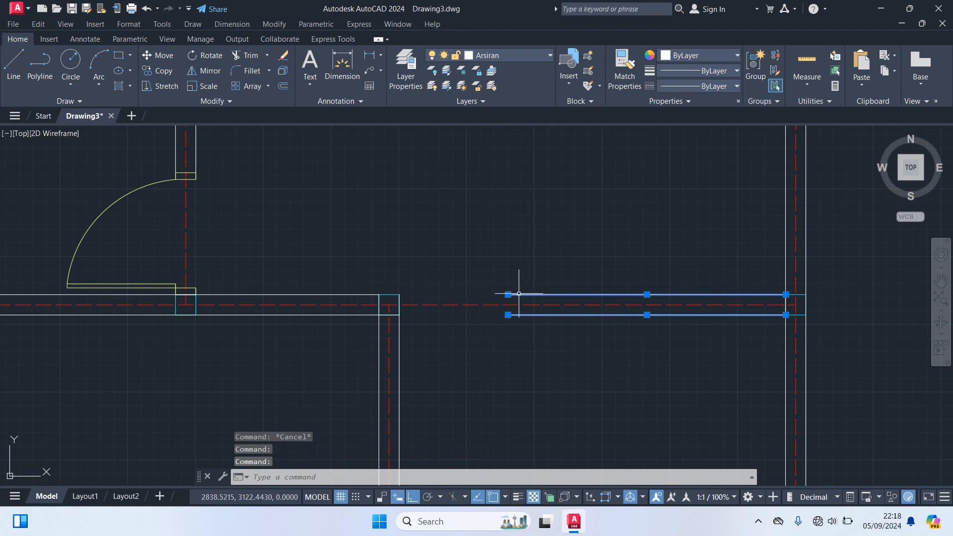
left_click(327, 315)
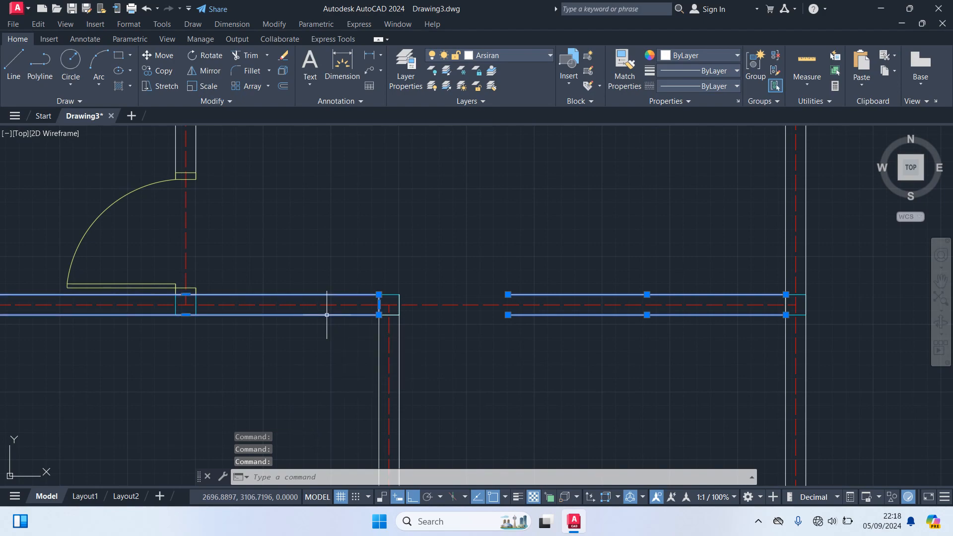
left_click(501, 56)
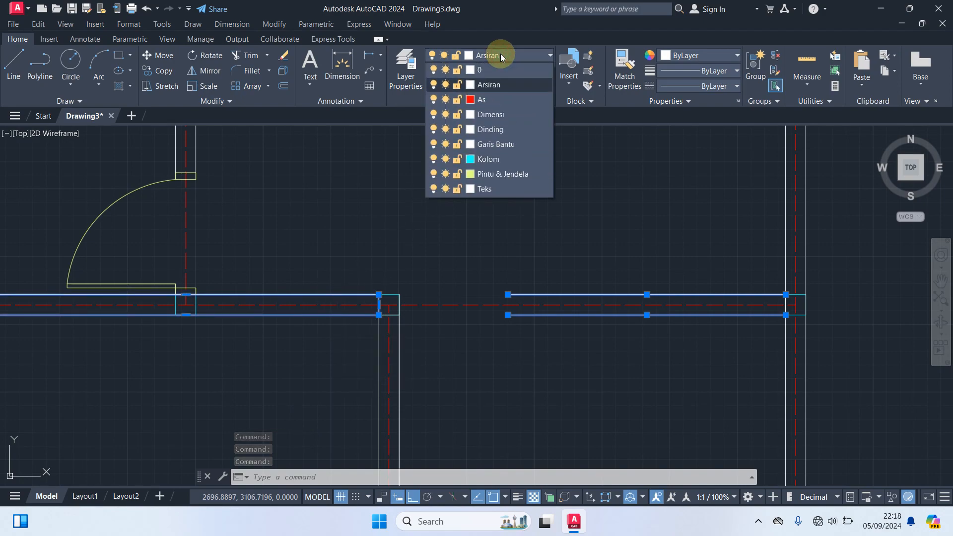
left_click(490, 130)
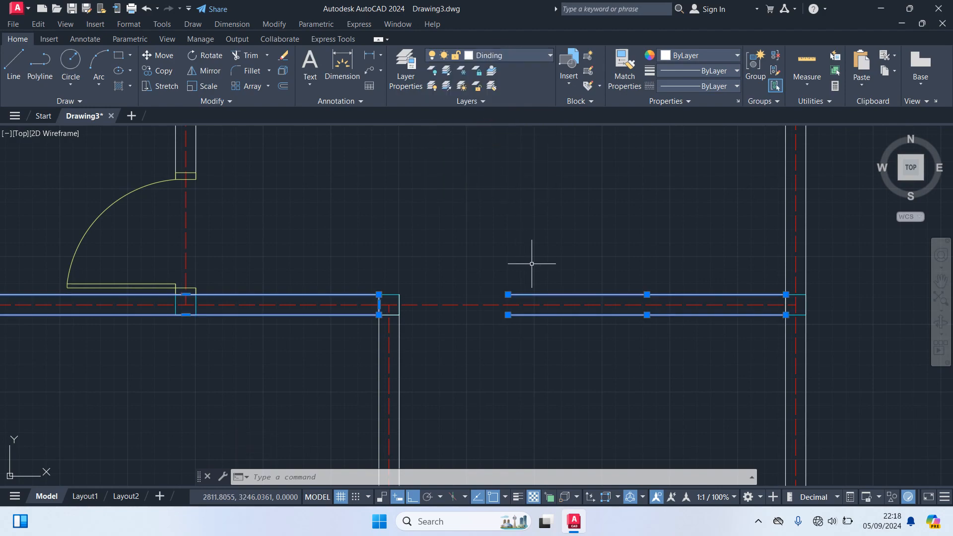
key("Escape")
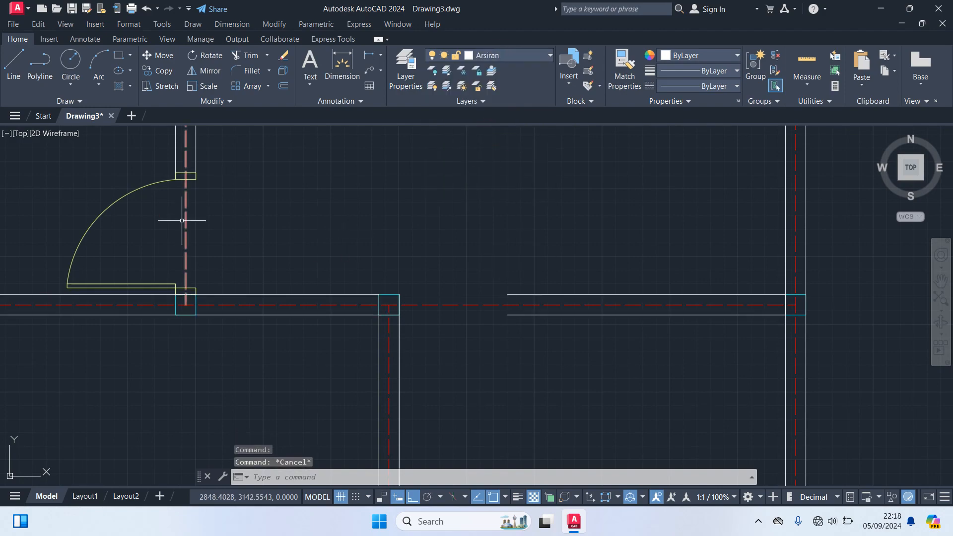
Step: Check the upper-left door arc's layer, deselect it, and draw a vertical line closing the shortened wall's open left end
left_click(141, 187)
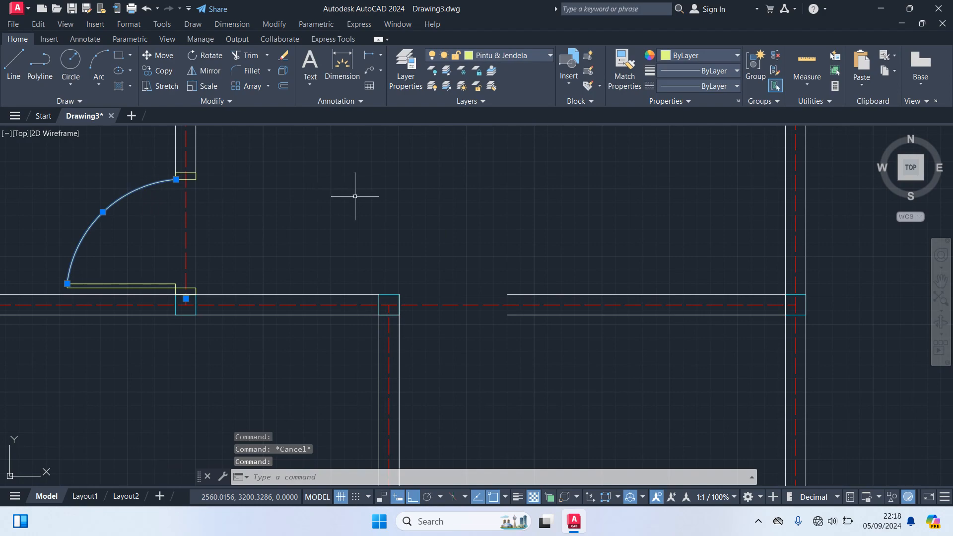
key("Escape")
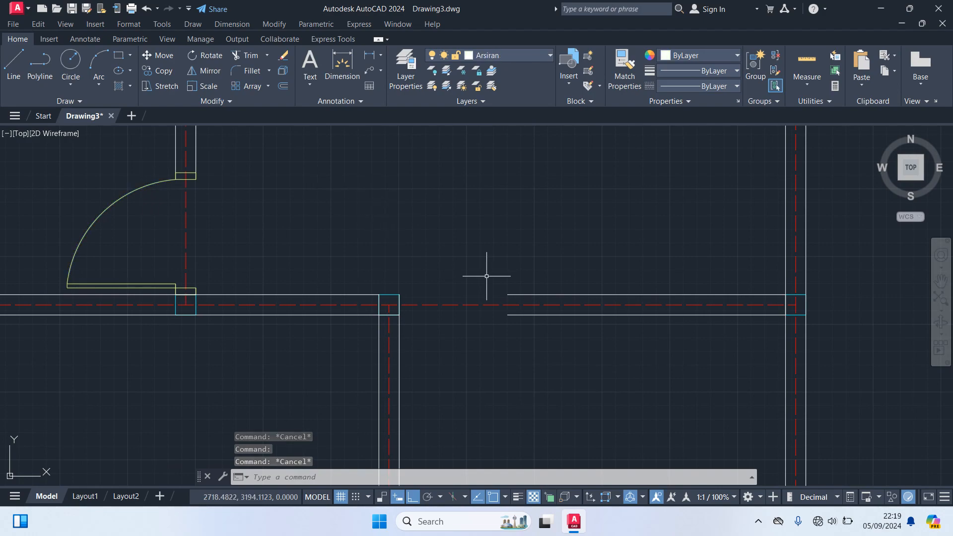
type("l")
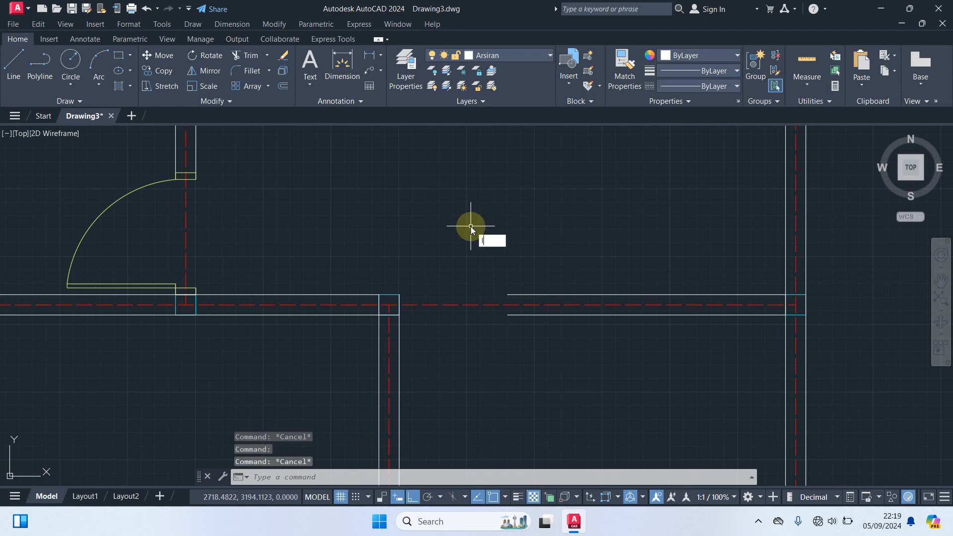
key("Return")
scroll(470, 314, "up", 2)
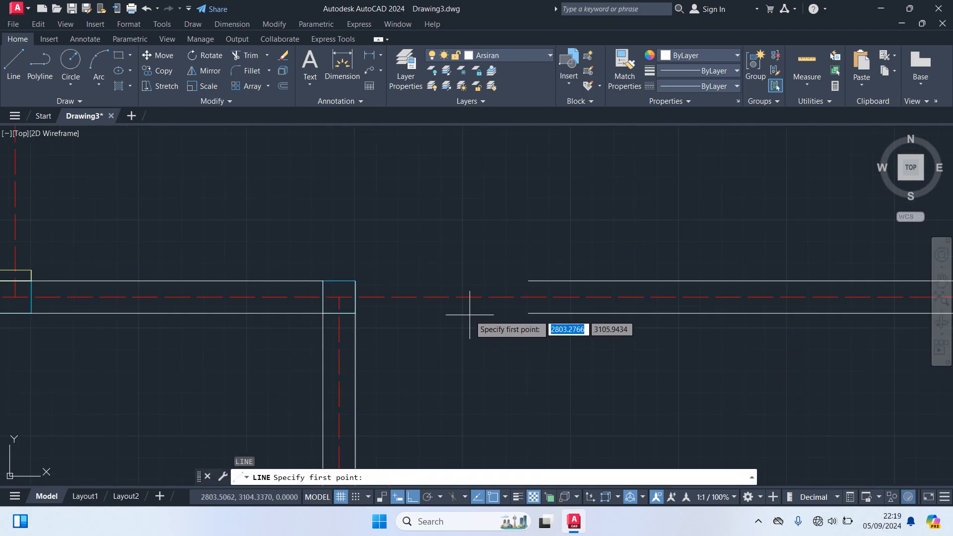
left_click(528, 281)
left_click(527, 313)
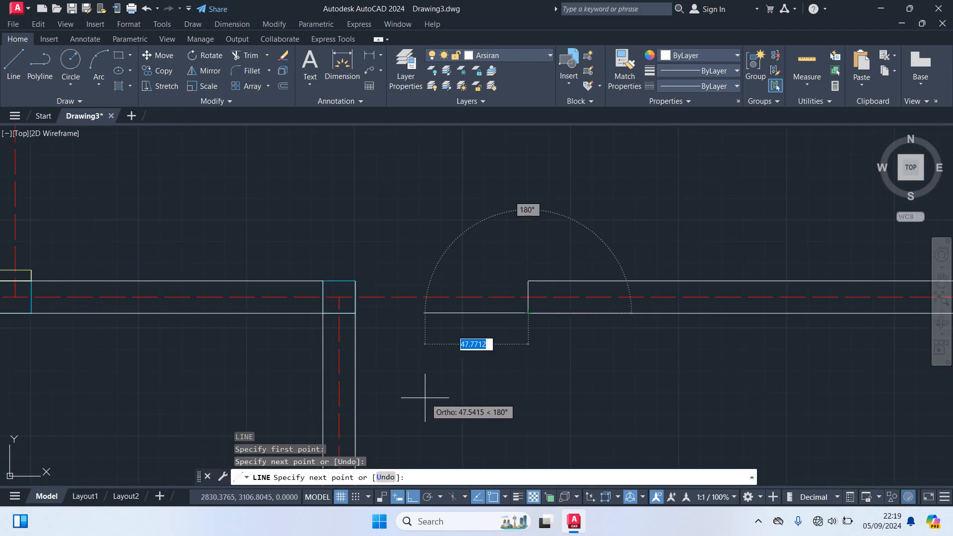
Step: Finish the closing line, and explode the long vertical middle wall polyline below the middle room's door into separate lines
key("Return")
scroll(496, 341, "down", 2)
scroll(541, 306, "down", 4)
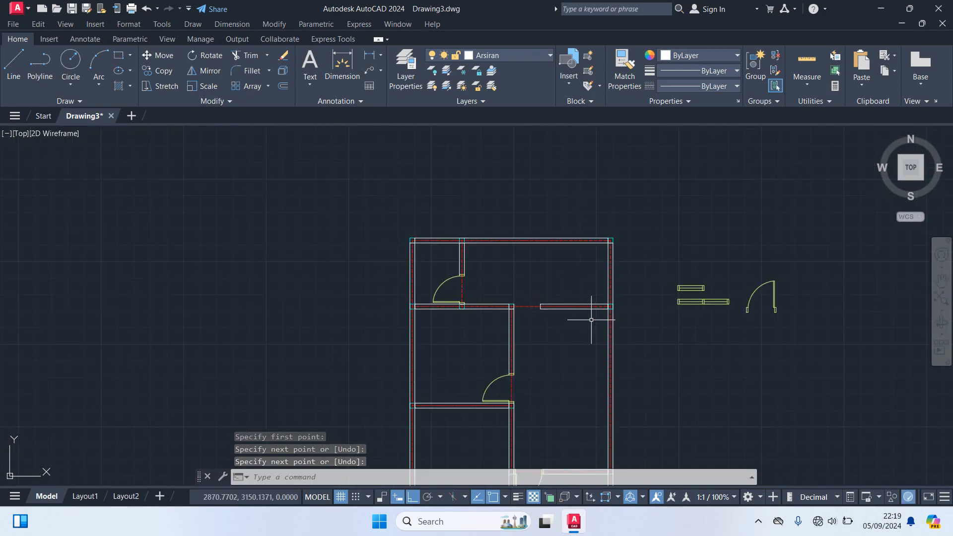
scroll(563, 305, "up", 4)
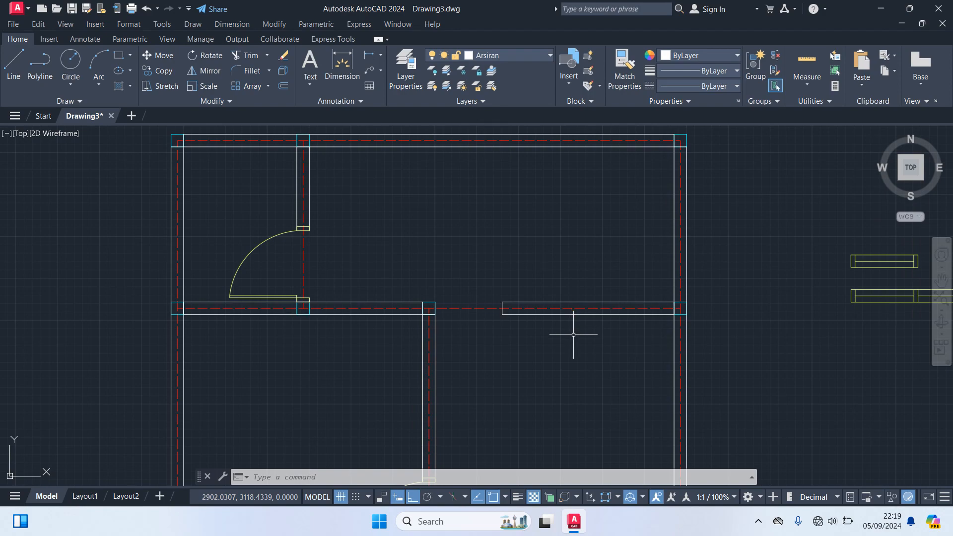
scroll(506, 353, "down", 3)
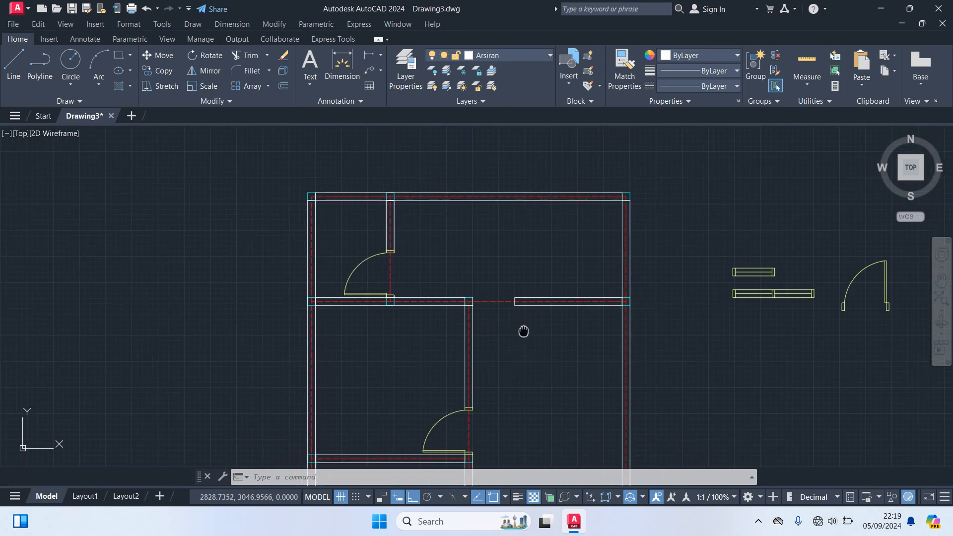
middle_click_drag(517, 342, 544, 217)
scroll(499, 393, "down", 3)
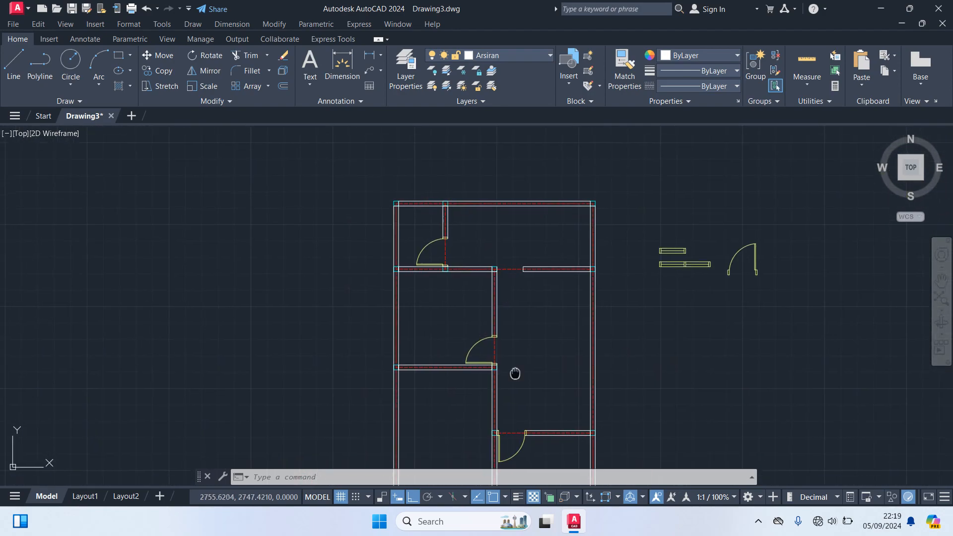
middle_click_drag(500, 393, 525, 294)
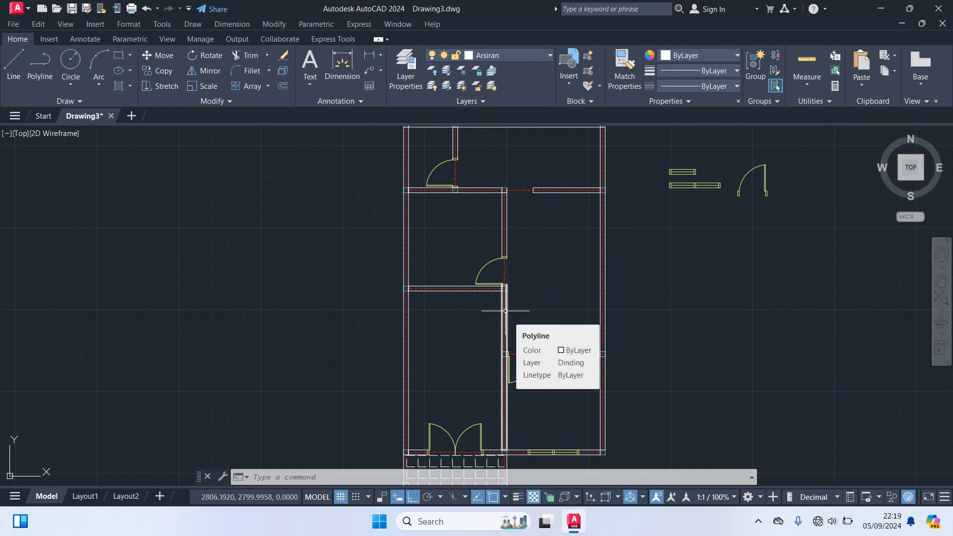
scroll(505, 311, "up", 2)
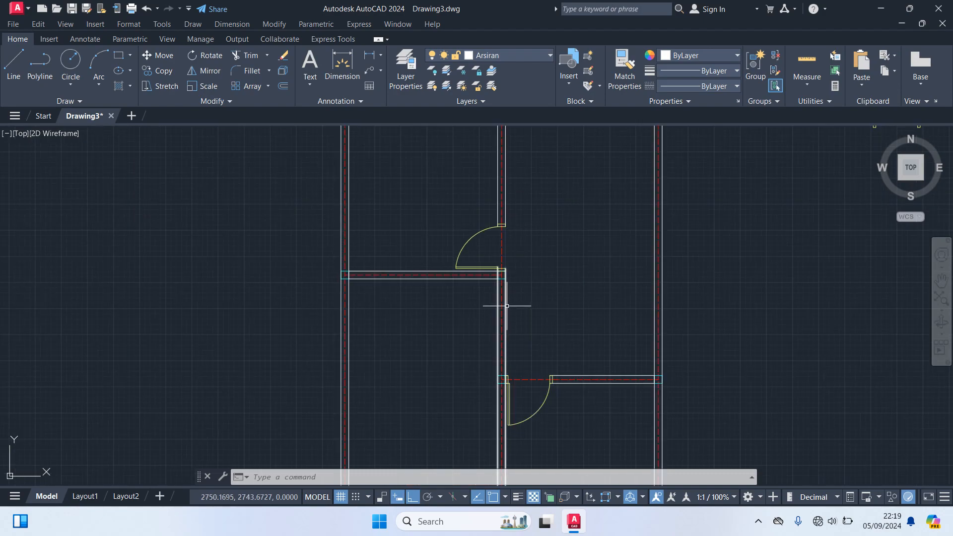
middle_click_drag(507, 313, 568, 236)
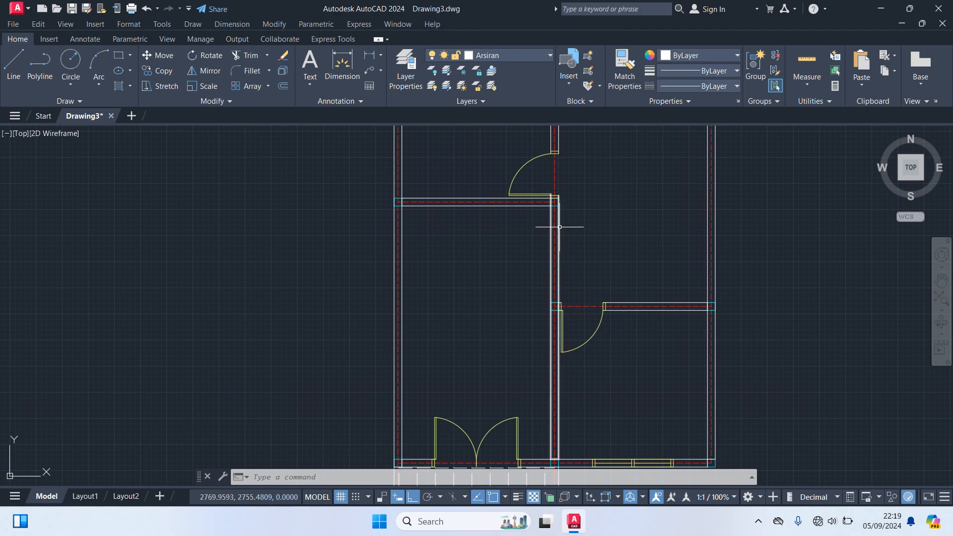
left_click(560, 227)
type("X")
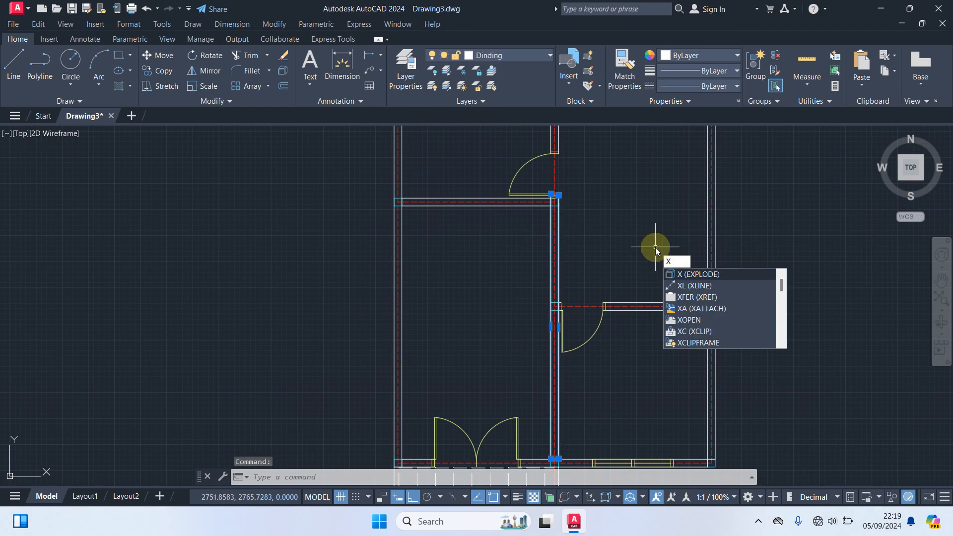
key("Return")
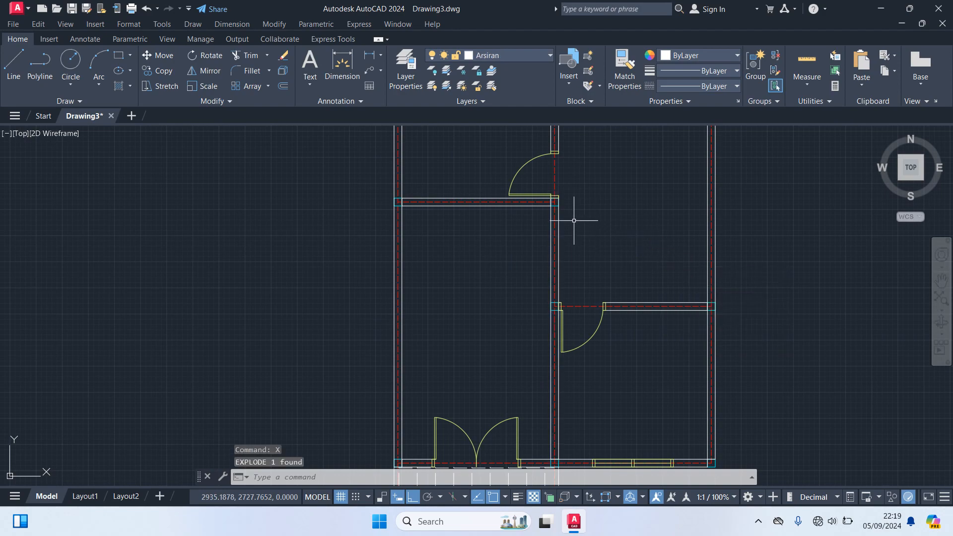
Step: Stretch the upper end of the exploded wall's right line 95 units downward and clear the selection
scroll(570, 208, "up", 4)
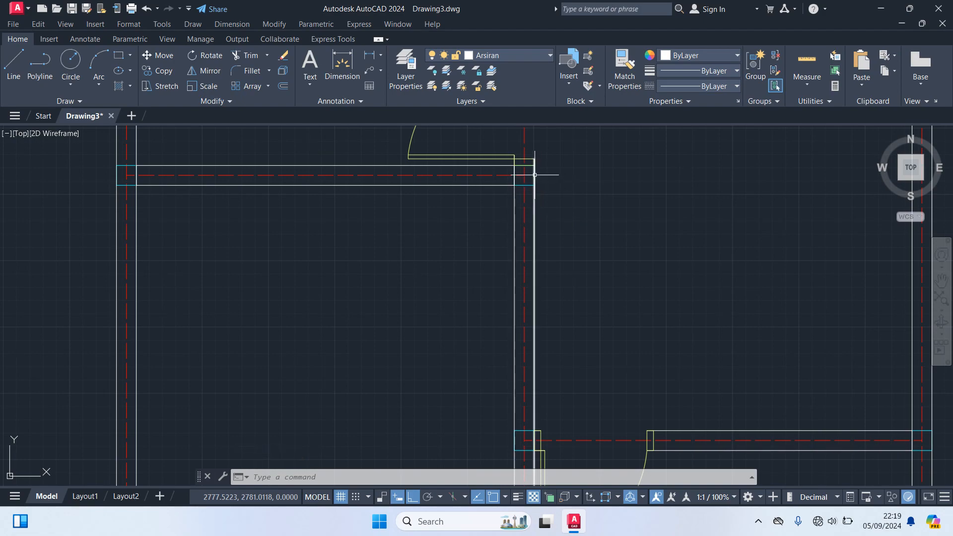
left_click(534, 199)
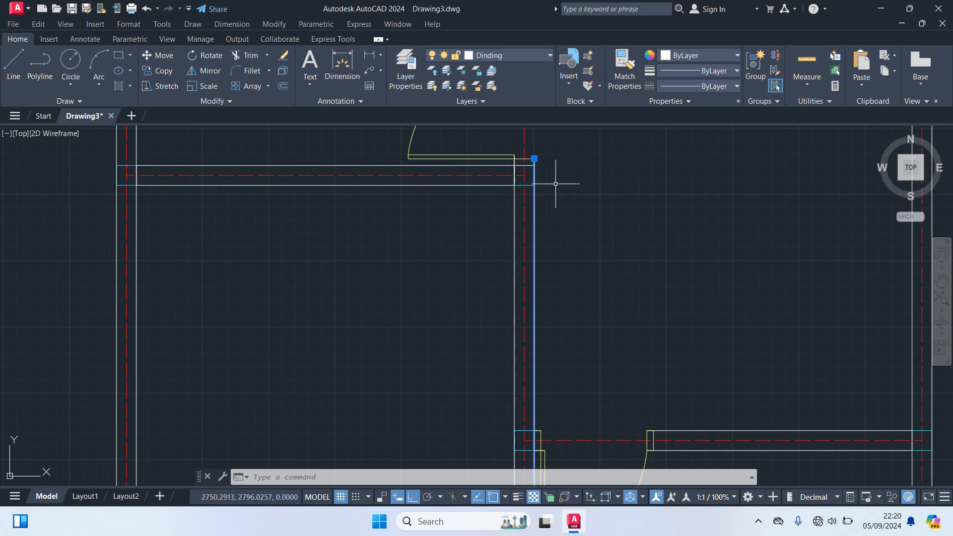
left_click(534, 158)
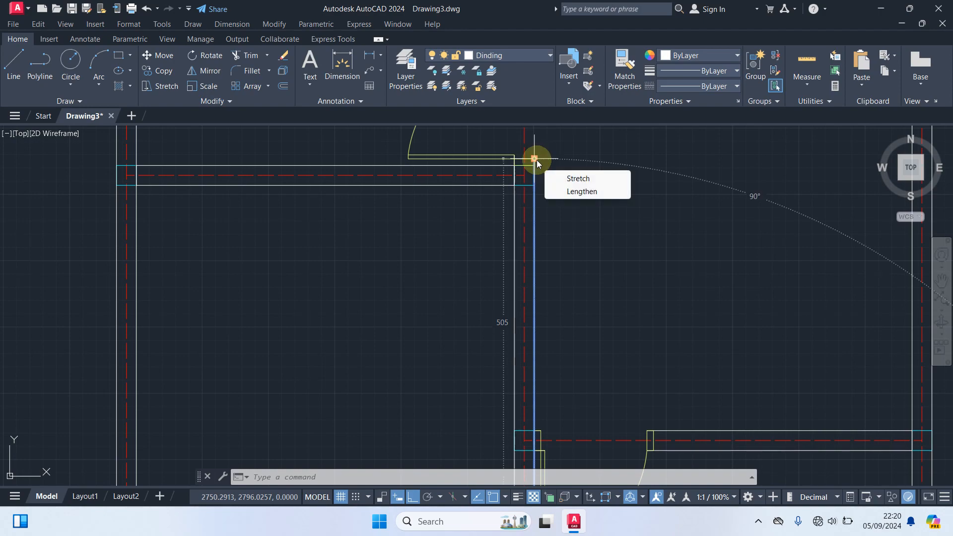
left_click(535, 159)
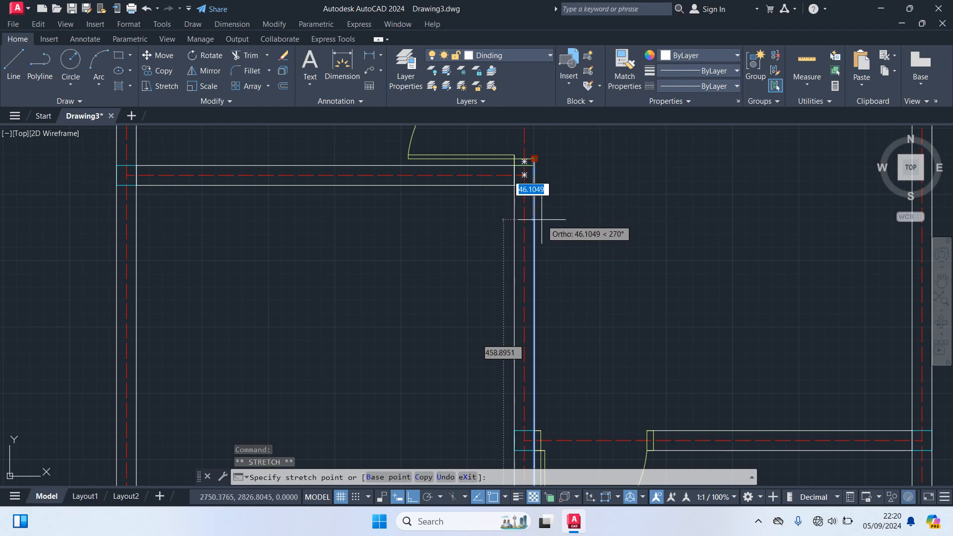
type("95")
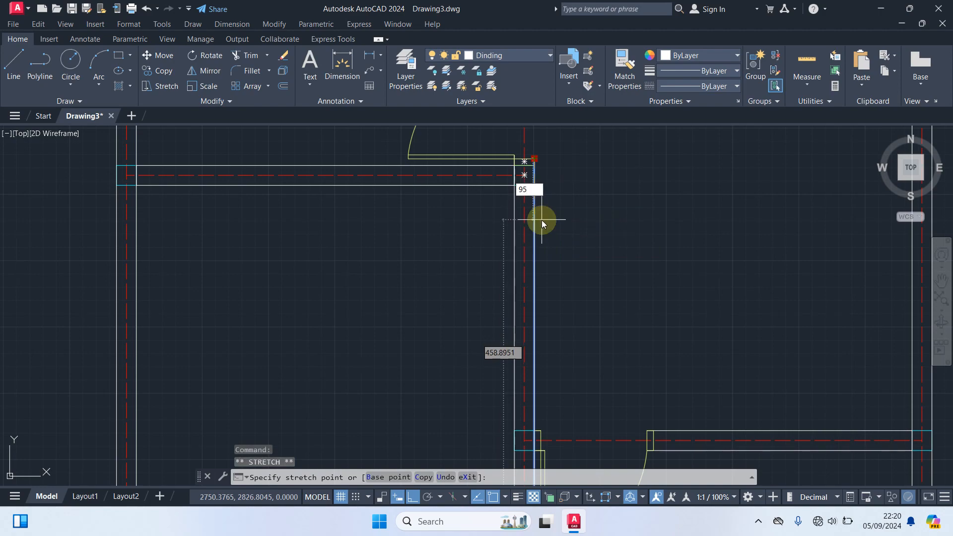
key("Return")
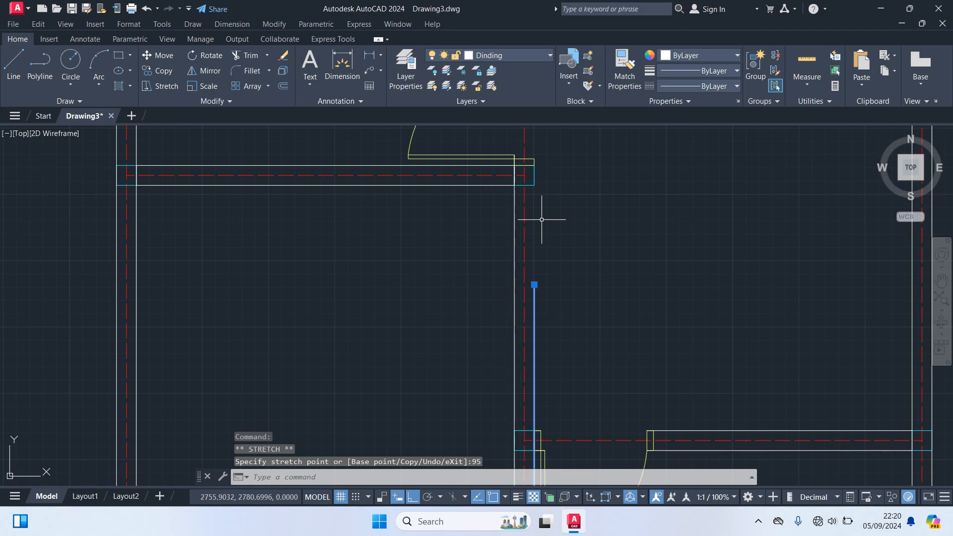
key("Escape")
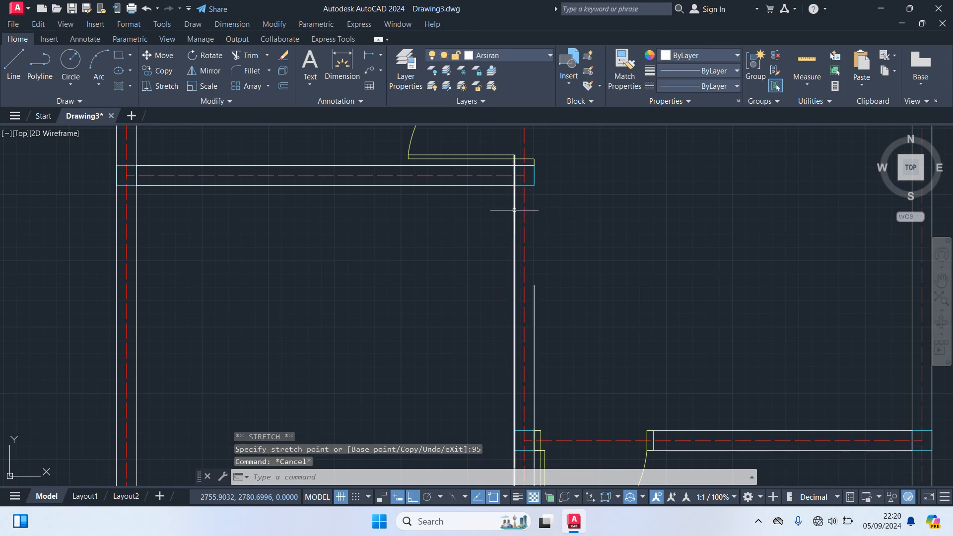
Step: Stretch the upper end of the exploded wall's left line 95 units downward and clear the selection
left_click(514, 210)
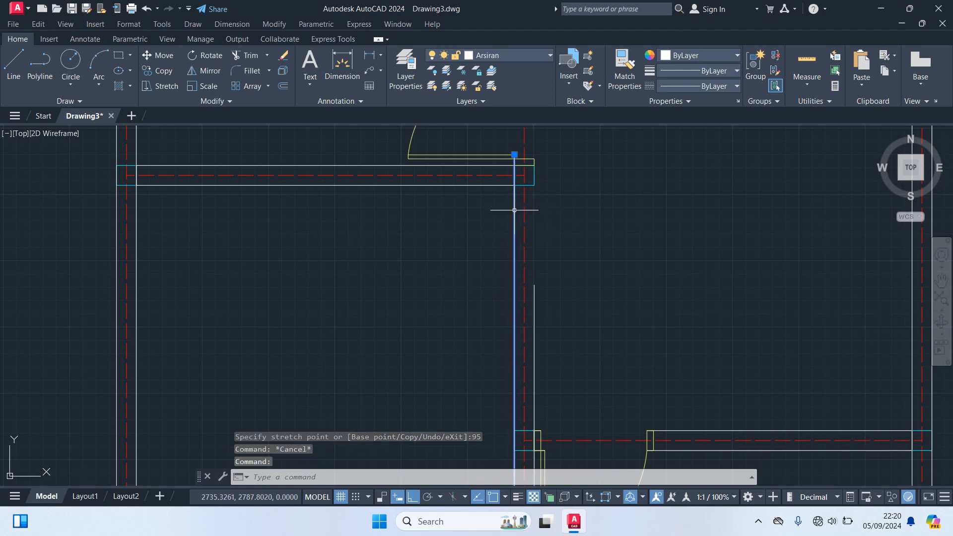
left_click(514, 157)
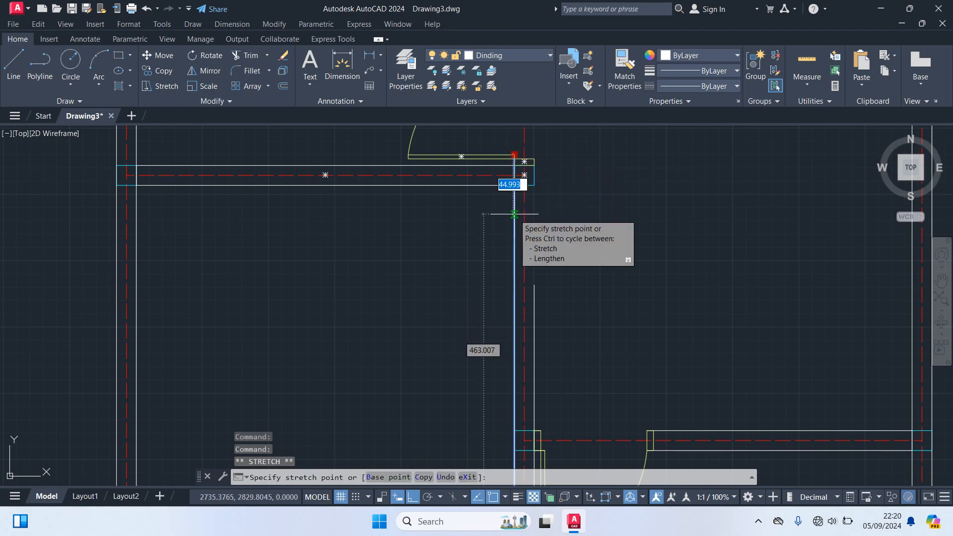
type("95")
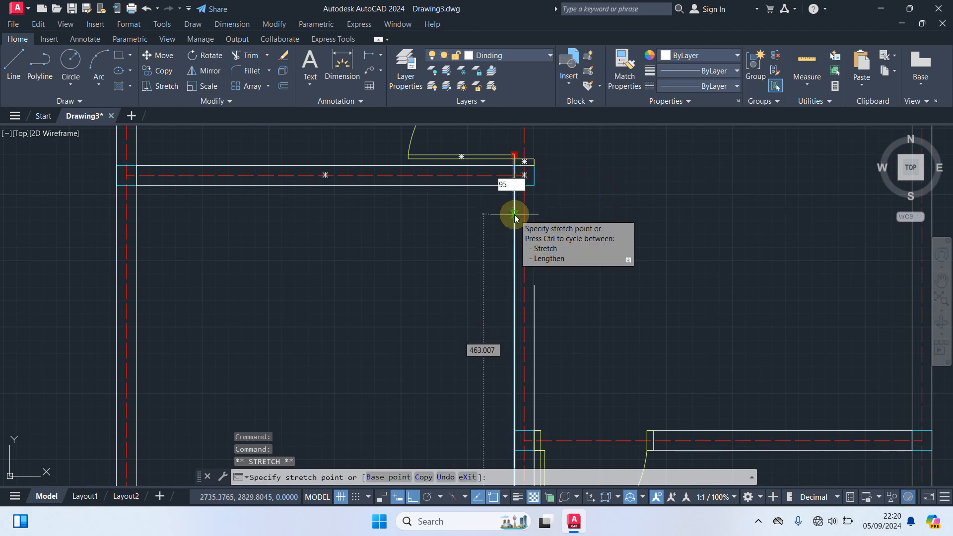
key("Return")
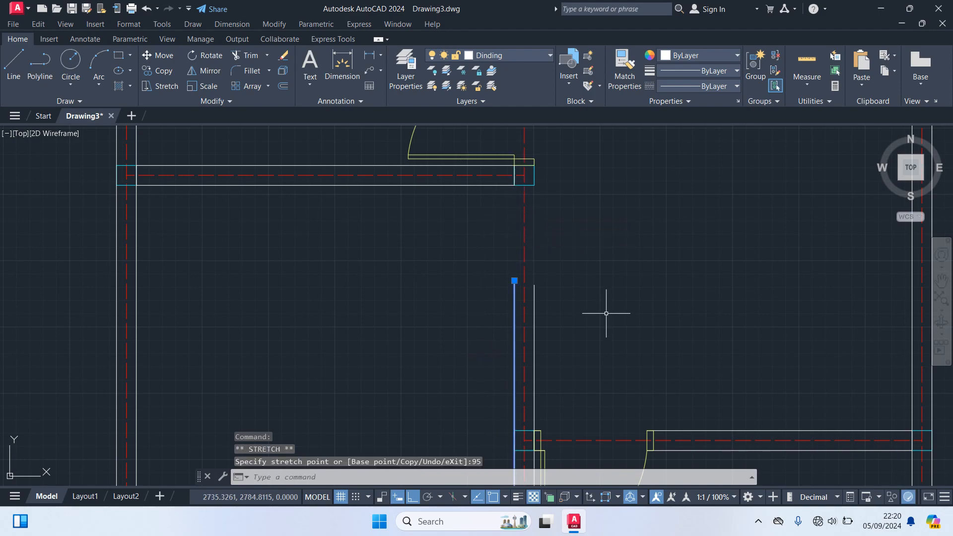
key("Escape")
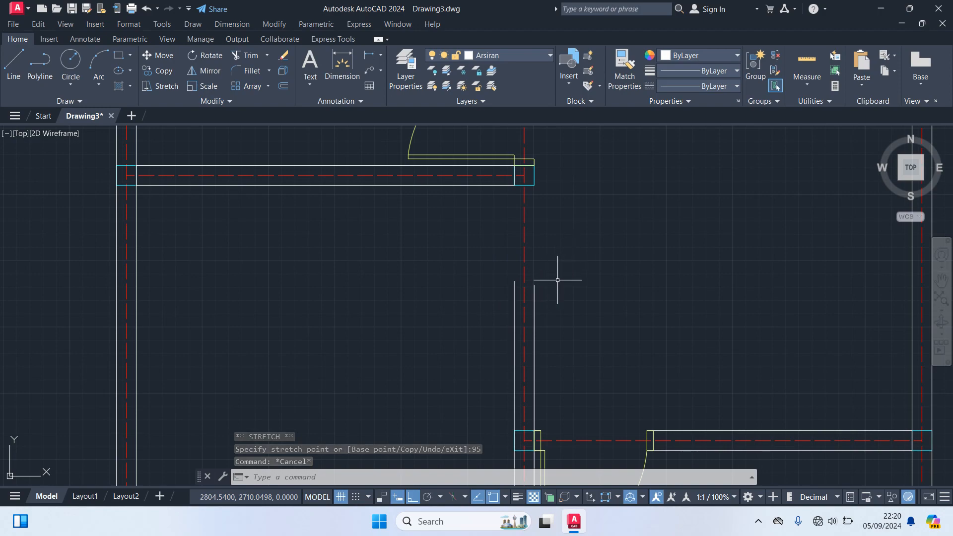
Step: Measure the gap between the right wall line's upper end and the column above with an aligned dimension, without placing it
scroll(541, 287, "up", 2)
scroll(538, 290, "down", 3)
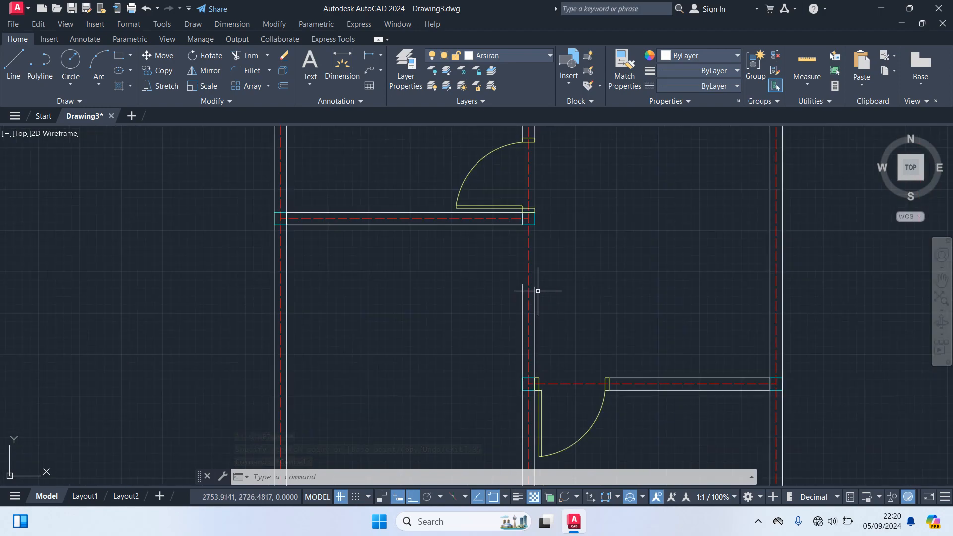
scroll(532, 292, "up", 2)
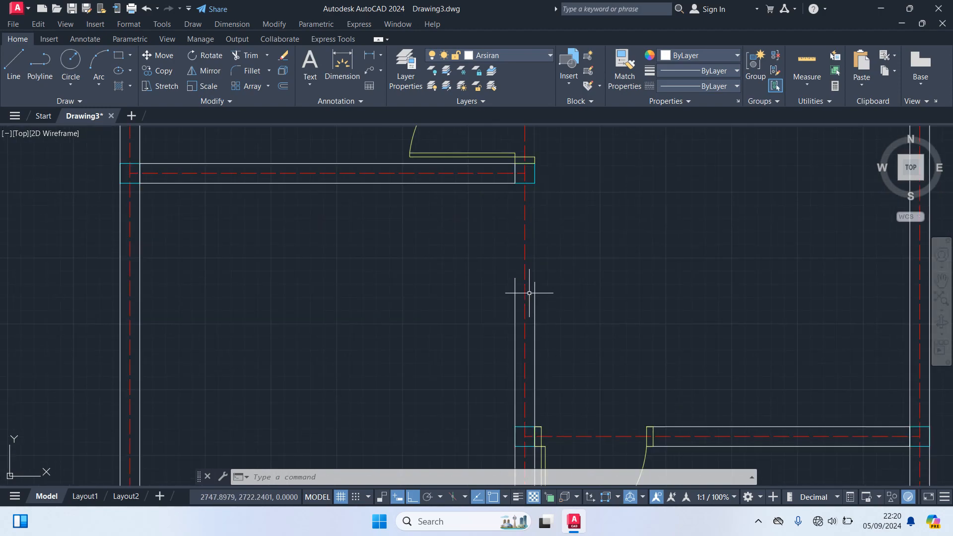
type("DAL")
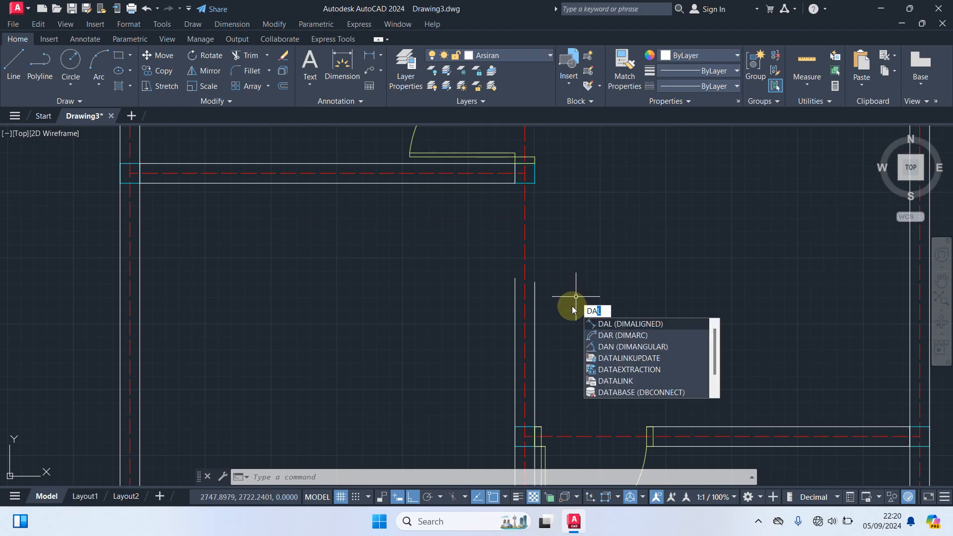
key("Return")
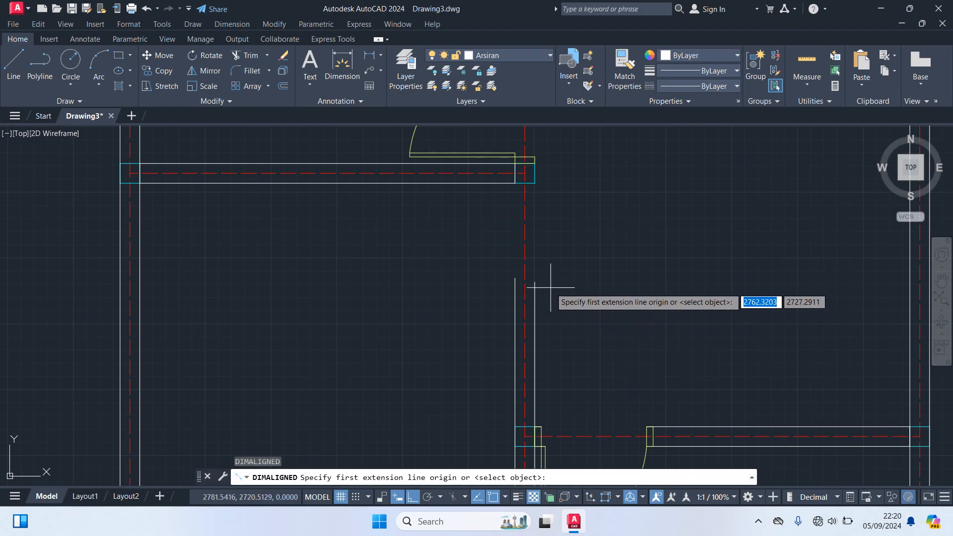
left_click(535, 282)
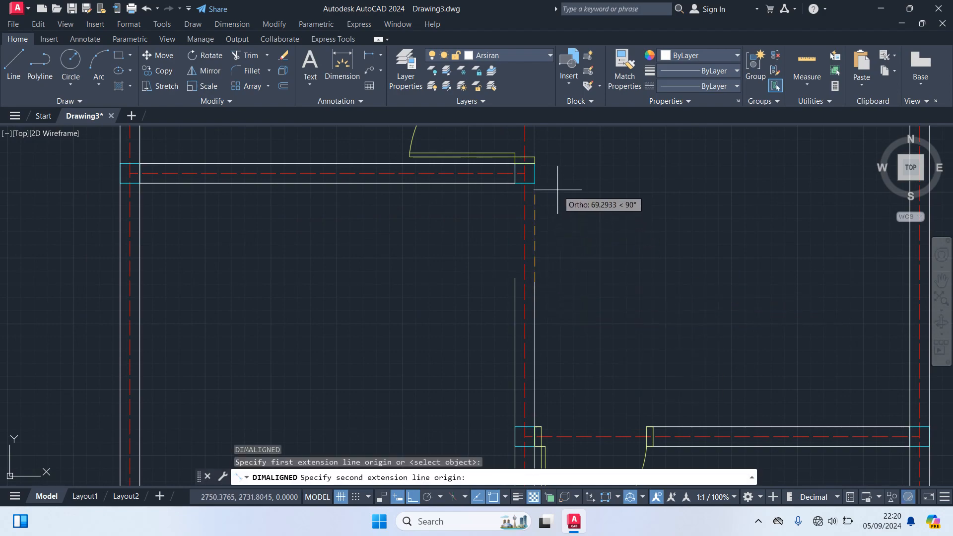
left_click(525, 174)
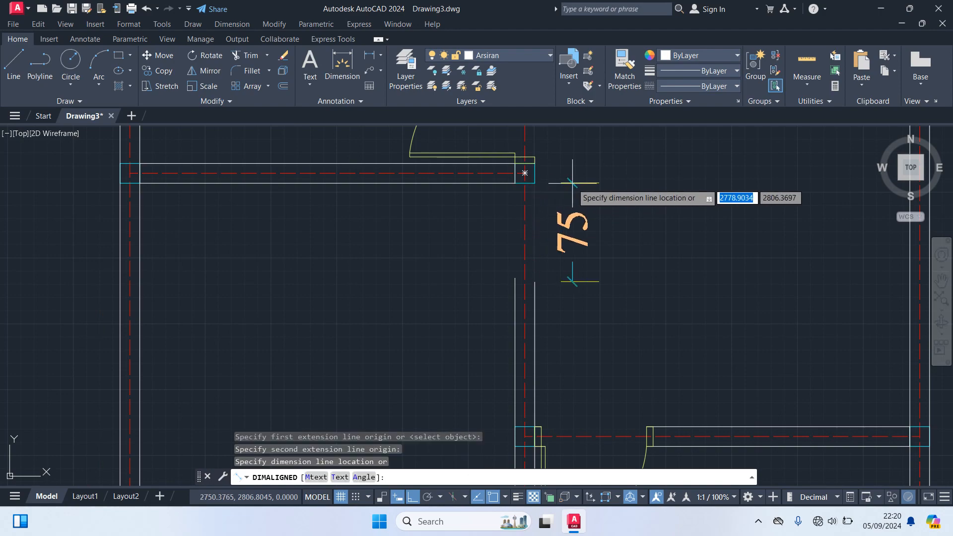
key("Escape")
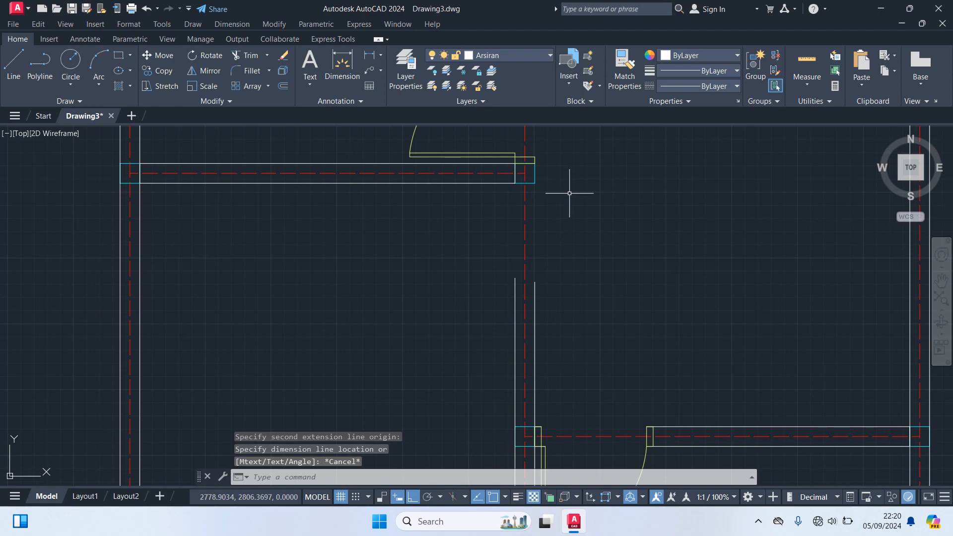
Step: Measure the gap between the left wall line's upper end and the column above with an aligned dimension, without placing it
key("Return")
left_click(514, 278)
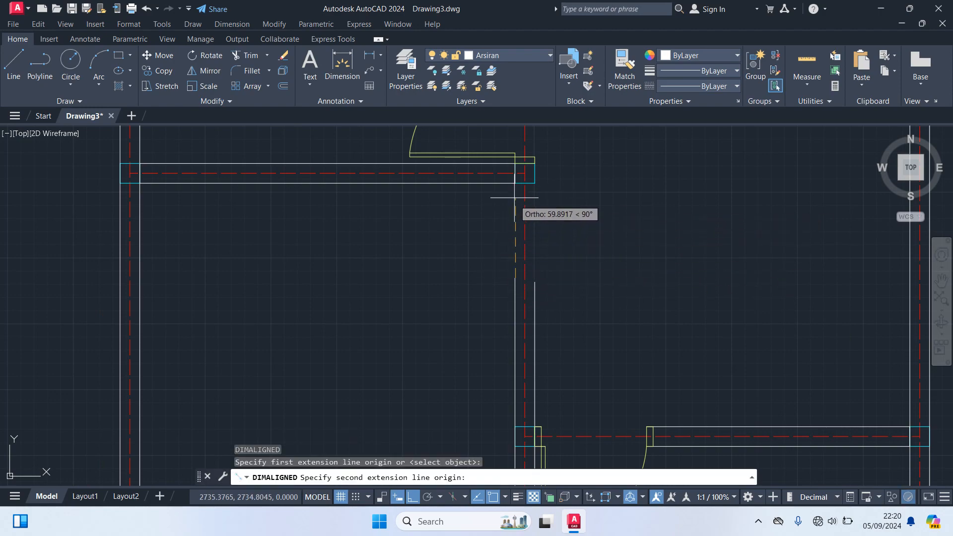
left_click(514, 183)
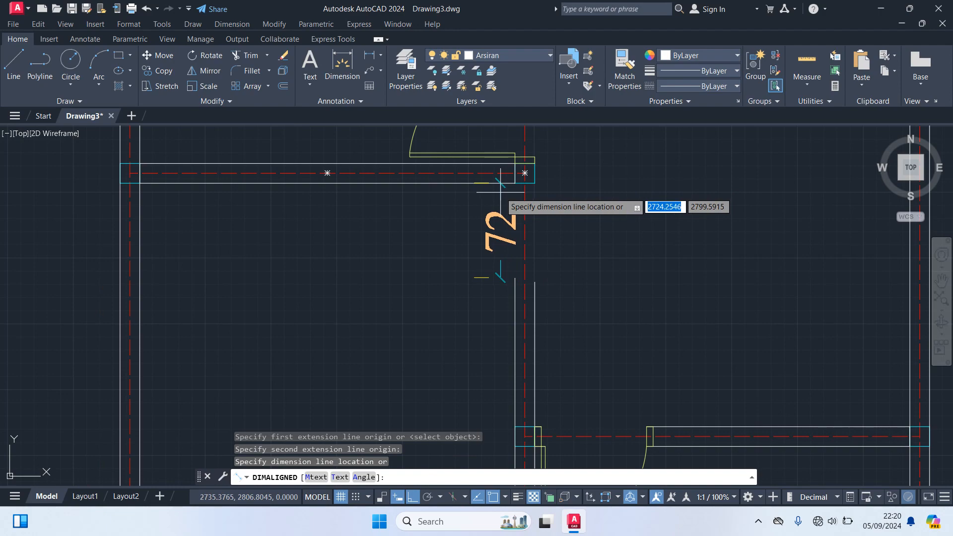
key("Escape")
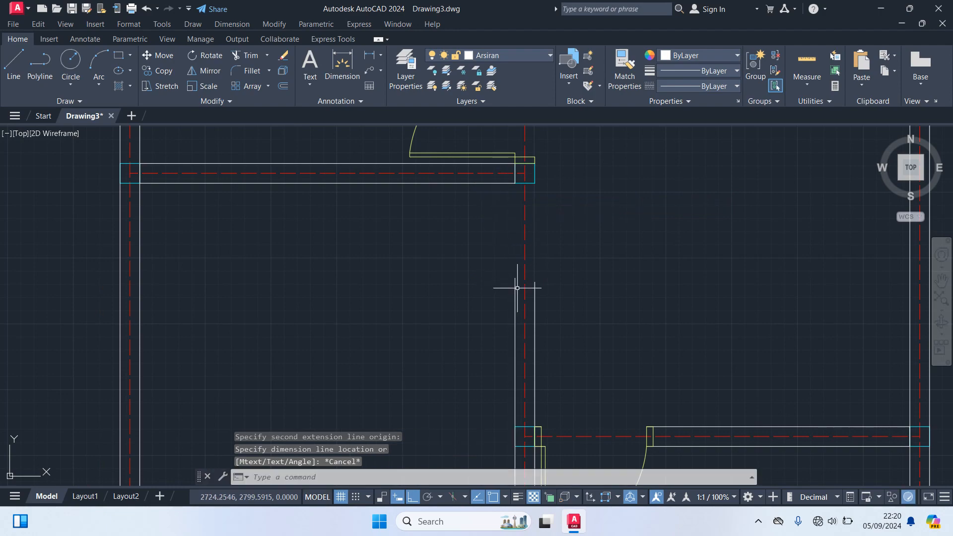
Step: Stretch the upper end of the vertical middle wall's left line 8 units downward
scroll(542, 290, "up", 2)
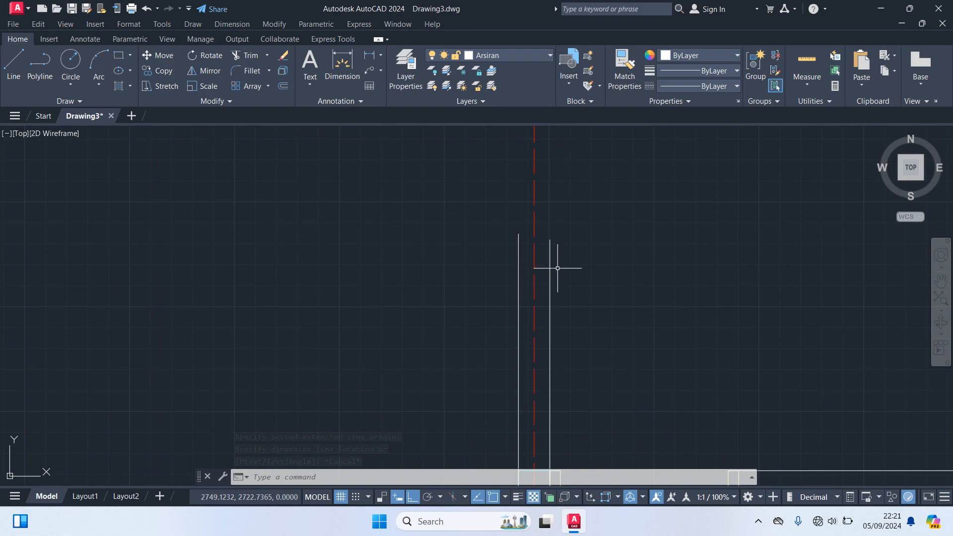
left_click(518, 243)
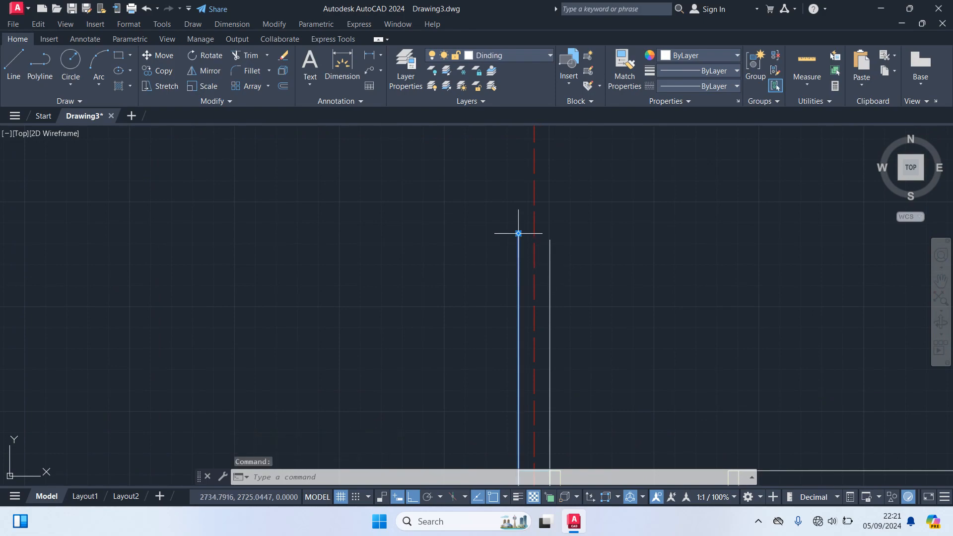
mouse_move(518, 234)
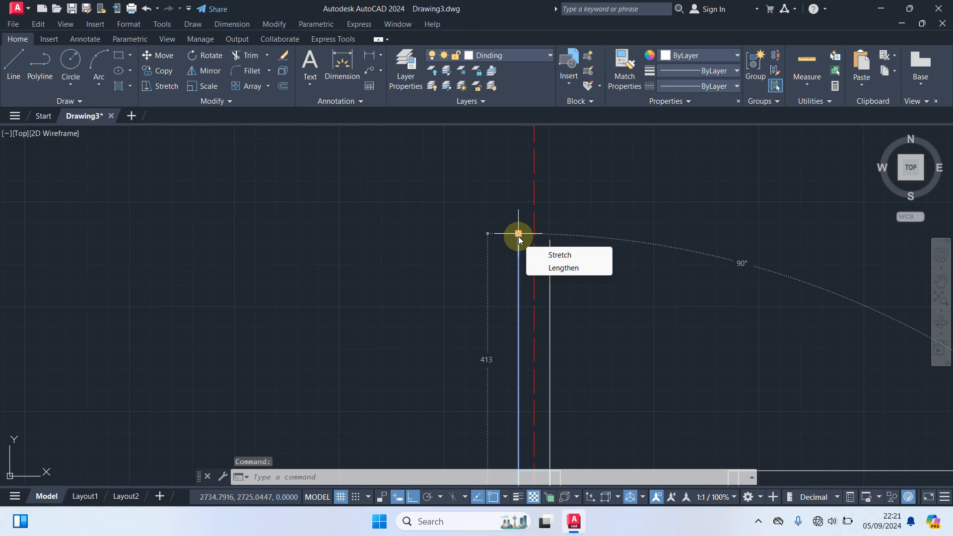
left_click(518, 234)
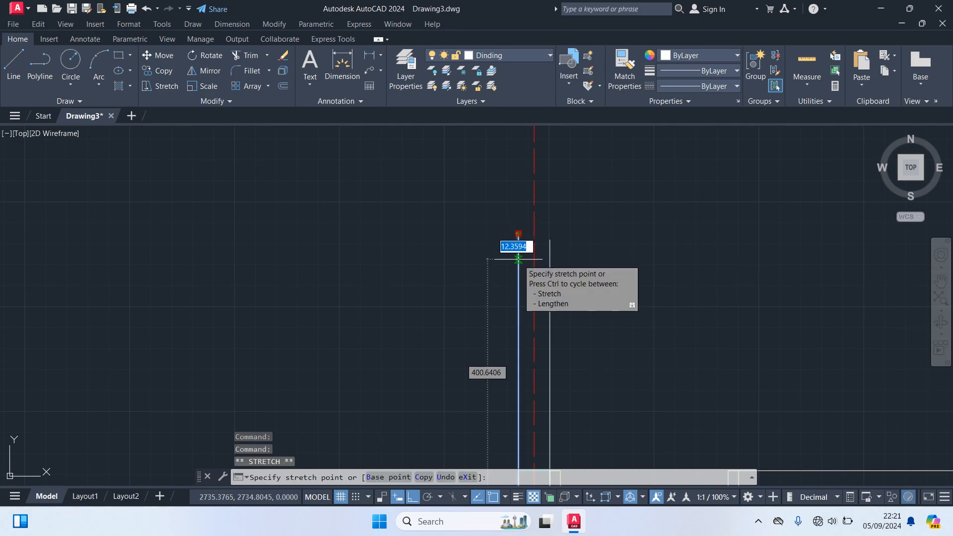
key("Return")
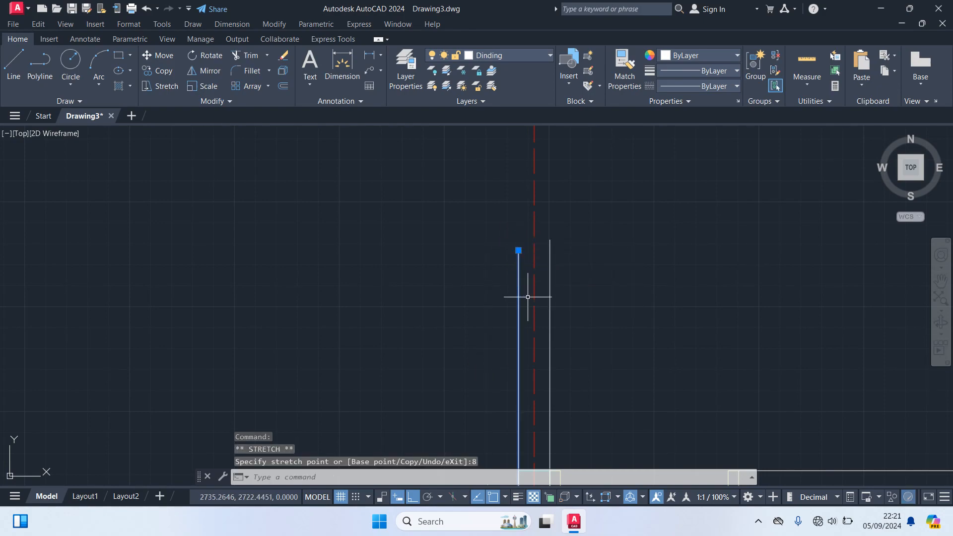
Step: Stretch the upper end of the vertical middle wall's right line 5 units downward and clear the selection
left_click(549, 251)
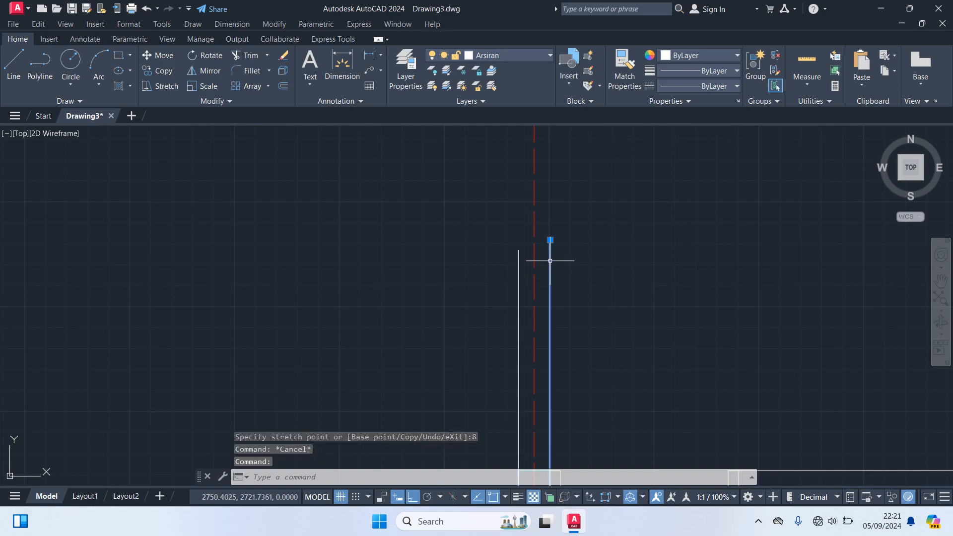
left_click(550, 240)
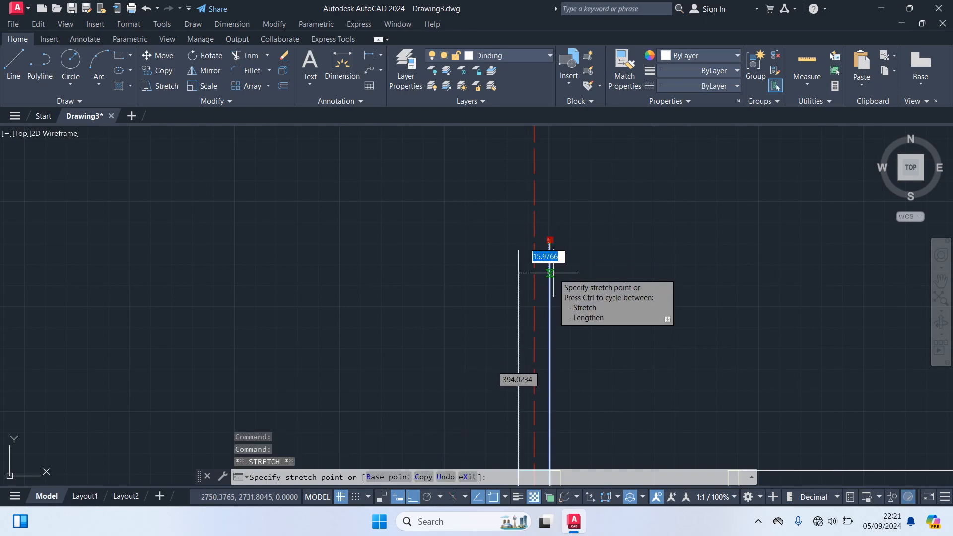
type("5")
key("Return")
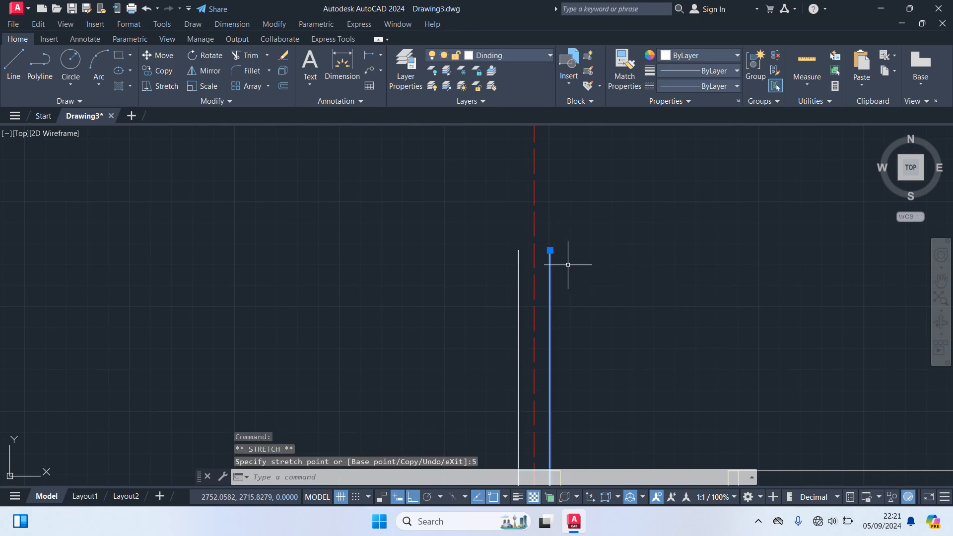
key("Escape")
Step: Draw a short horizontal line closing the vertical wall's upper end, from the right wall line to the left one
scroll(570, 262, "down", 2)
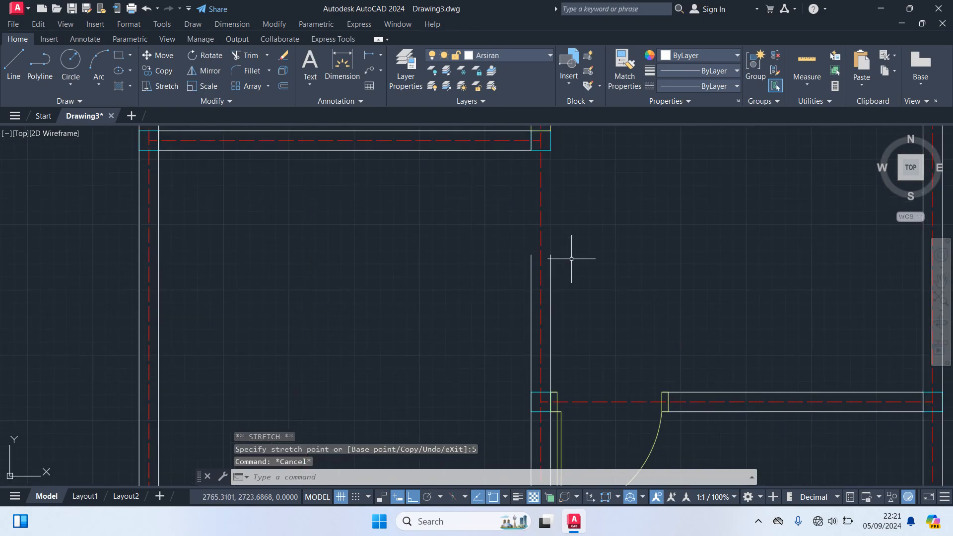
type("L")
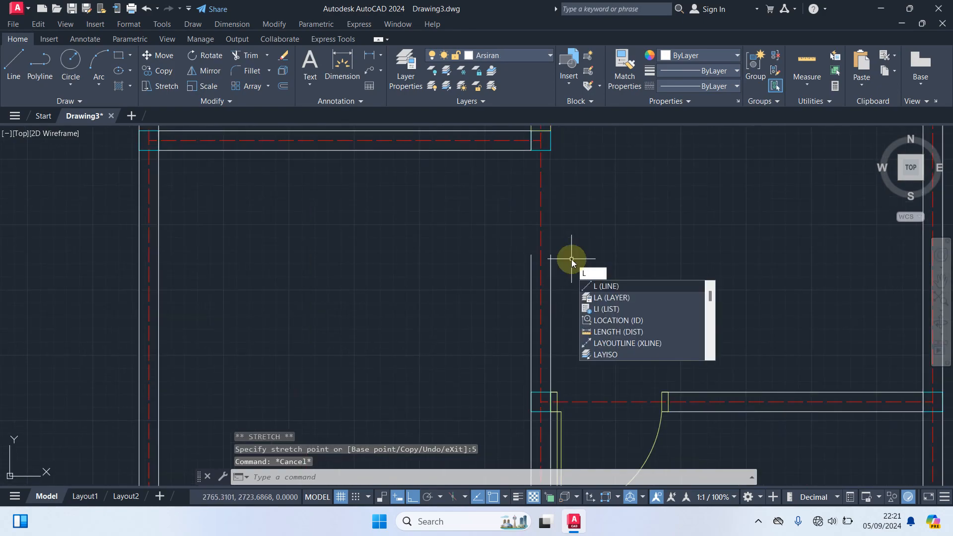
key("Return")
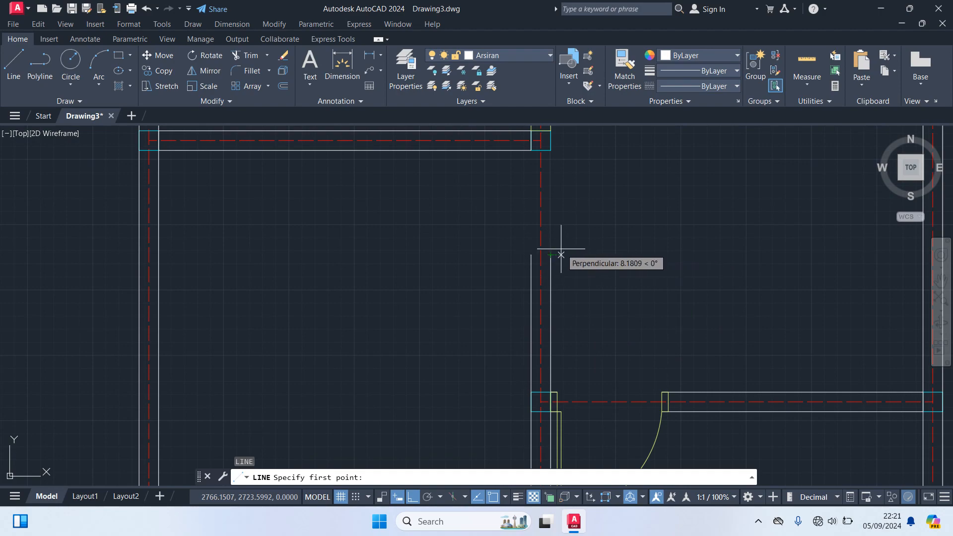
left_click(550, 255)
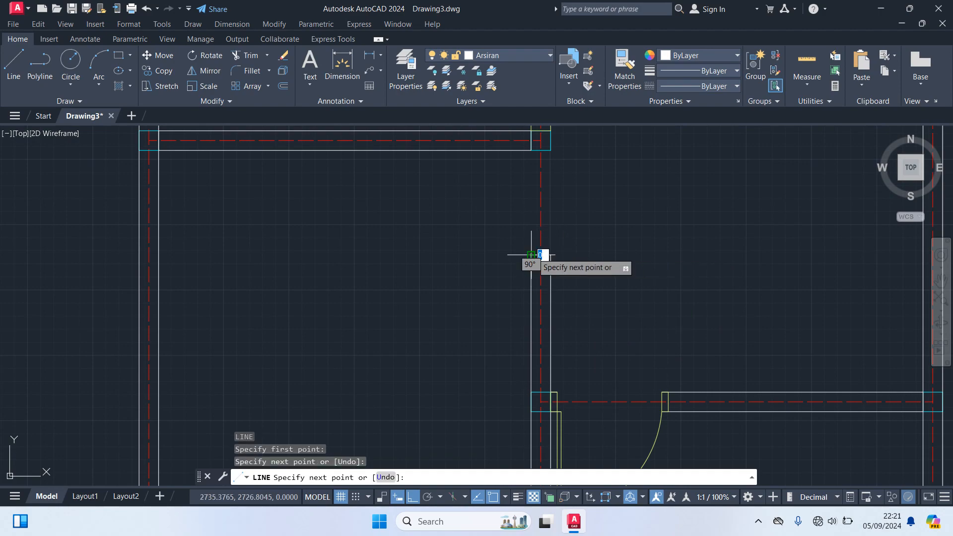
key("Escape")
Step: Assign the short line capping the wall's upper end to the Dimensi layer and check the layer of the wall's side lines
scroll(538, 245, "up", 2)
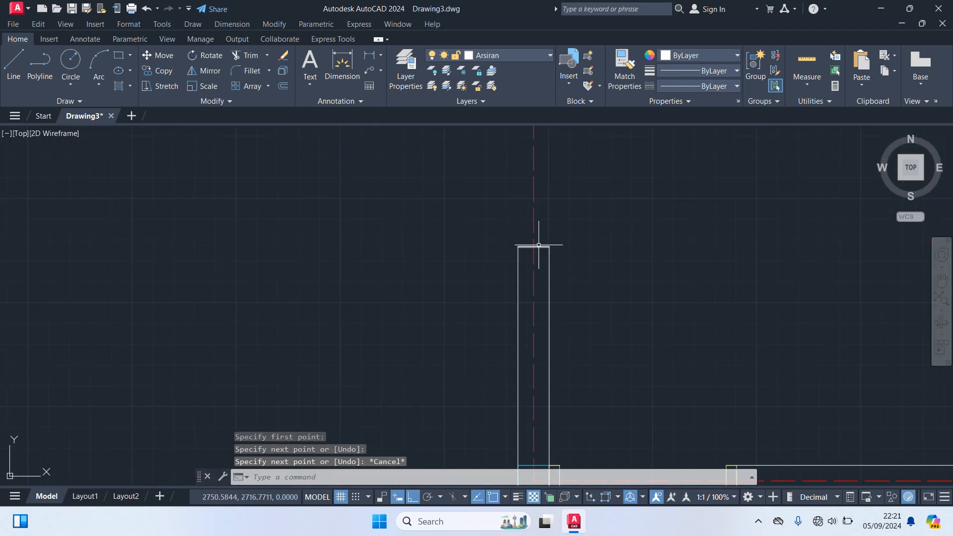
left_click(539, 247)
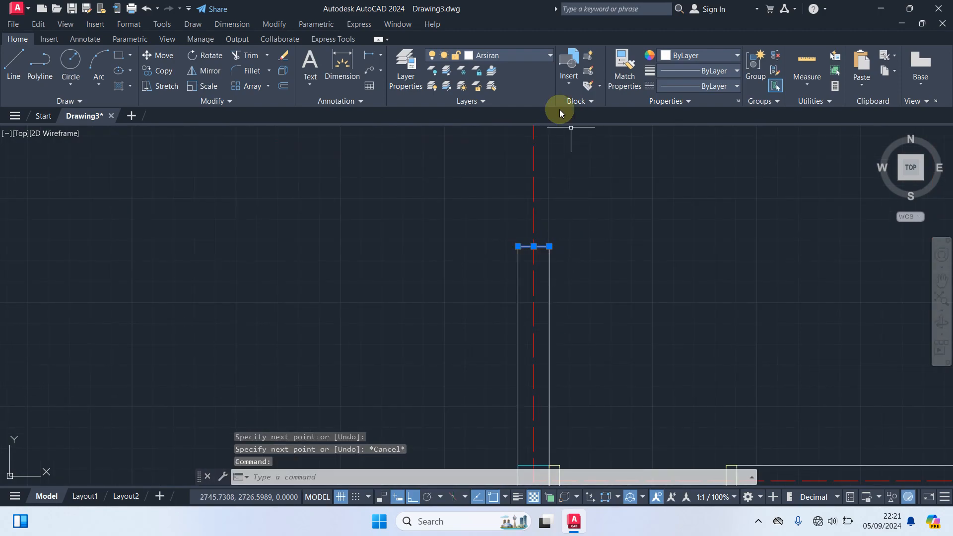
left_click(522, 57)
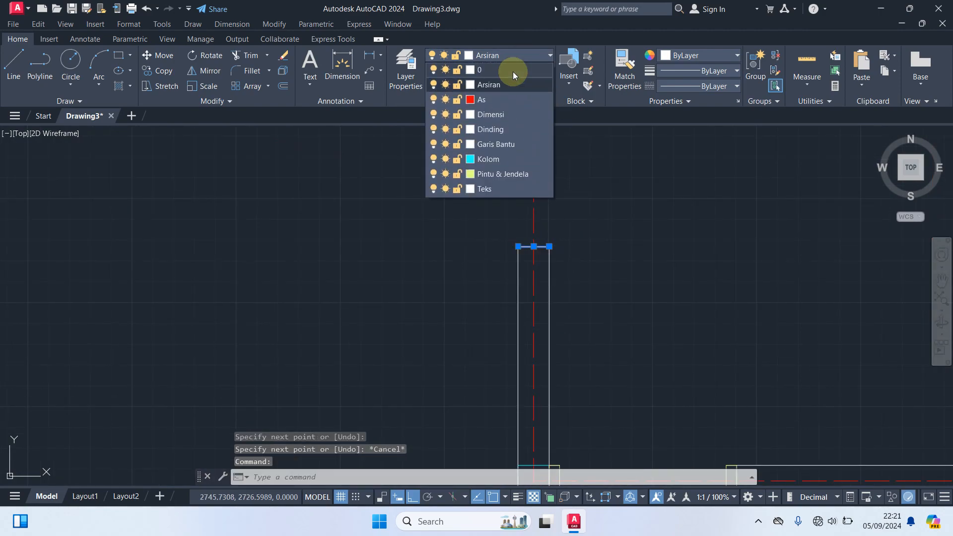
left_click(493, 118)
key("Escape")
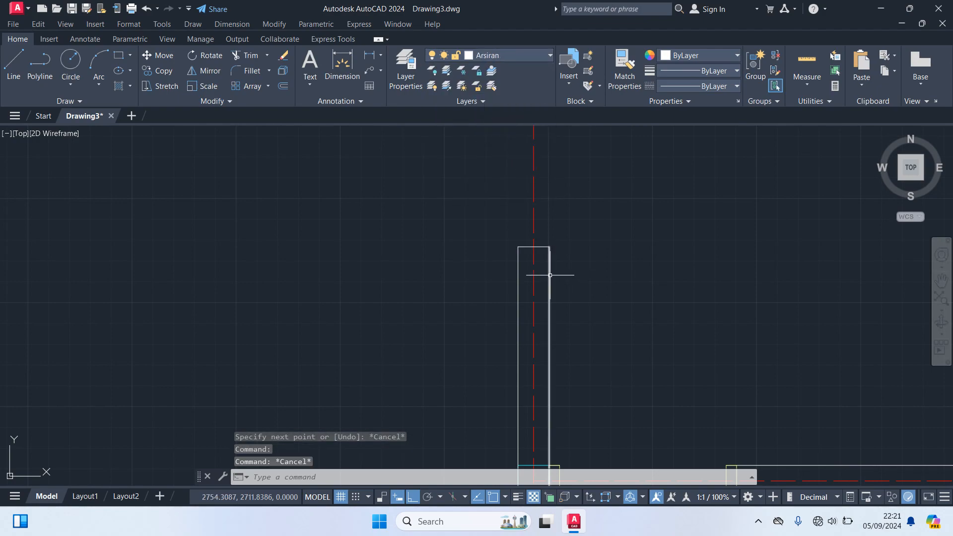
left_click(549, 272)
key("Escape")
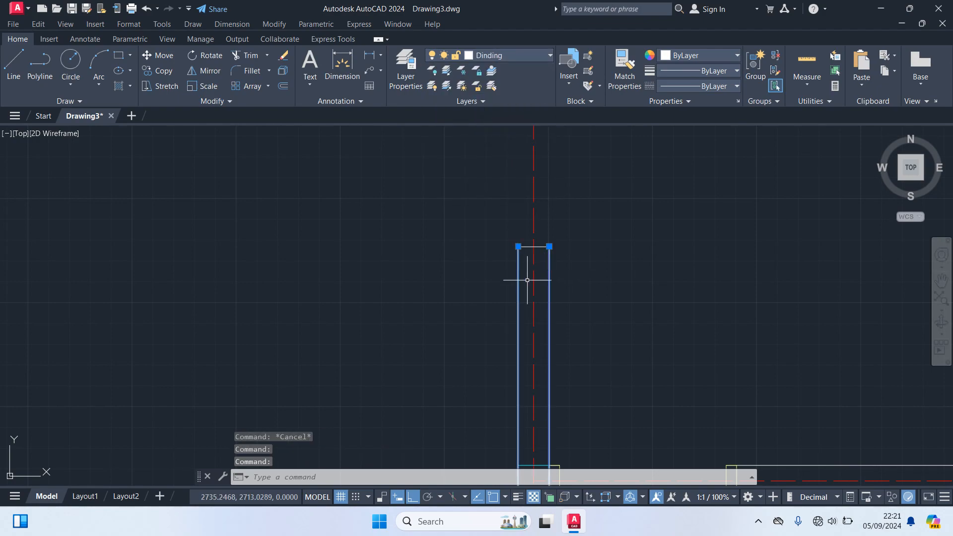
Step: Measure the gap between the column above and the capped upper end of the vertical wall with DIM, without placing a dimension
scroll(571, 305, "down", 2)
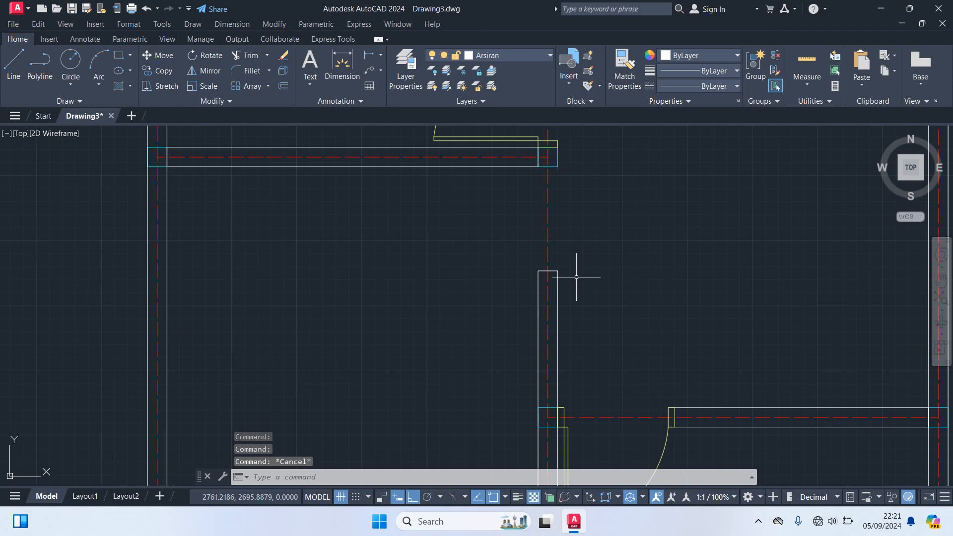
type("DIM")
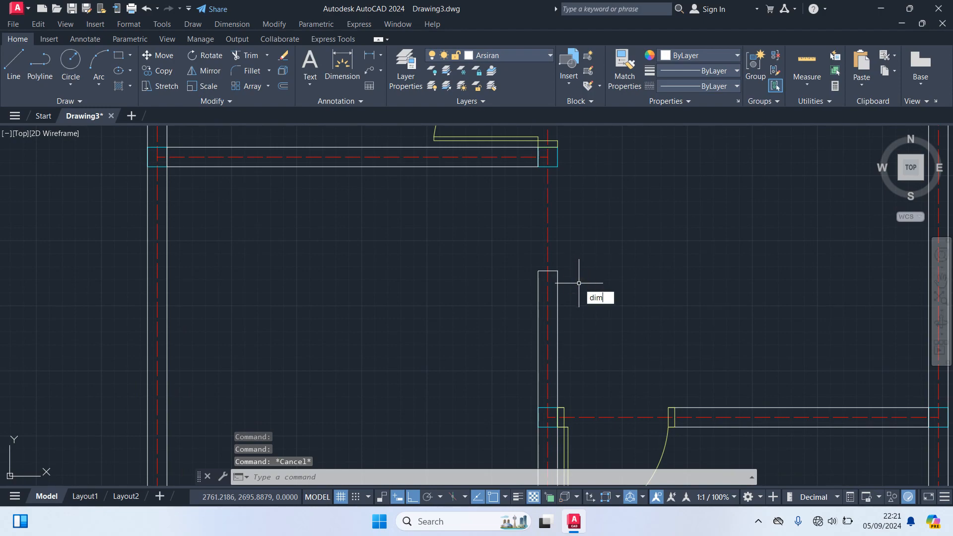
key("Return")
left_click(548, 157)
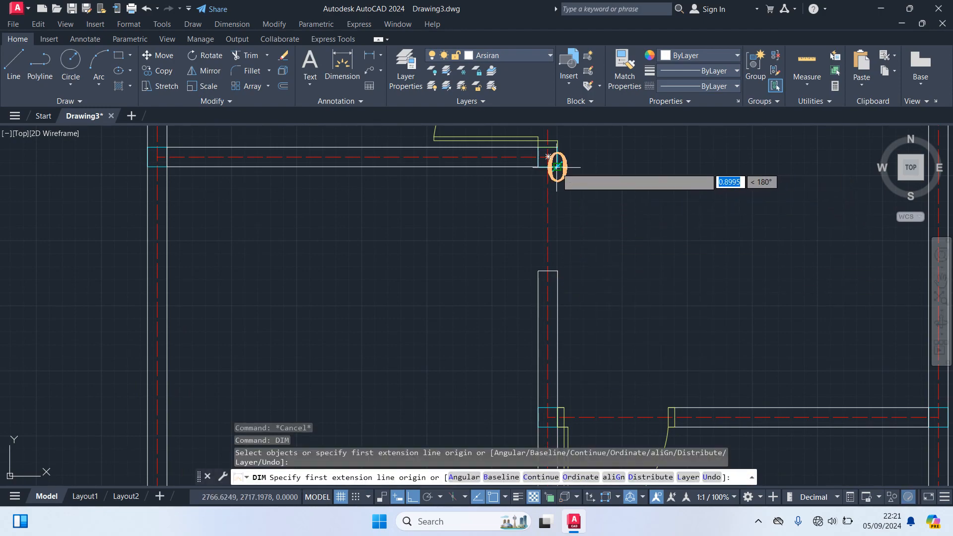
left_click(557, 271)
key("Escape")
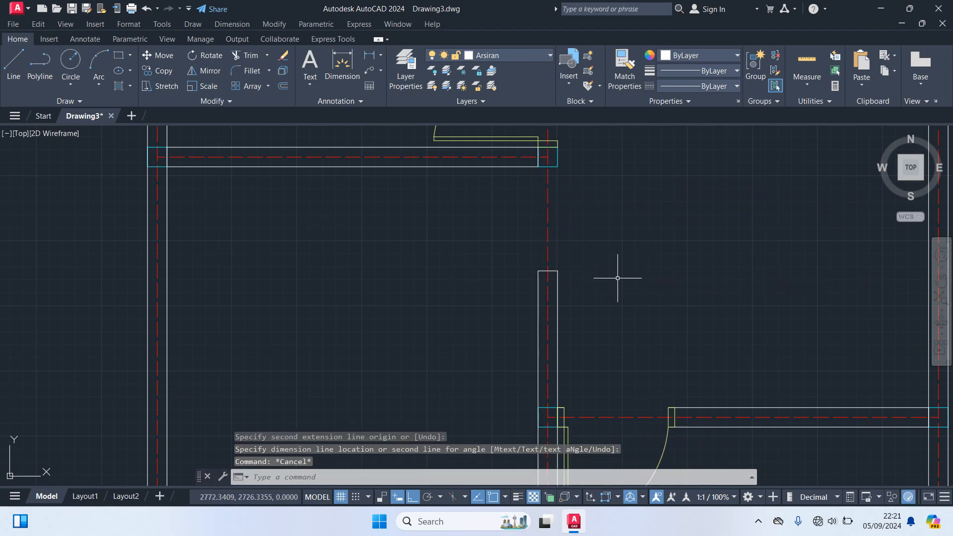
scroll(618, 278, "down", 2)
scroll(617, 278, "down", 3)
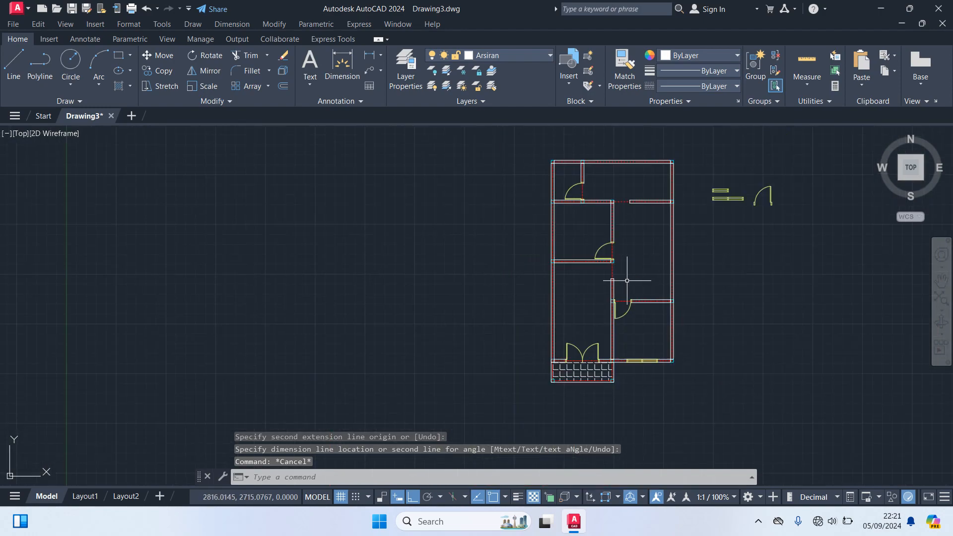
scroll(634, 280, "up", 2)
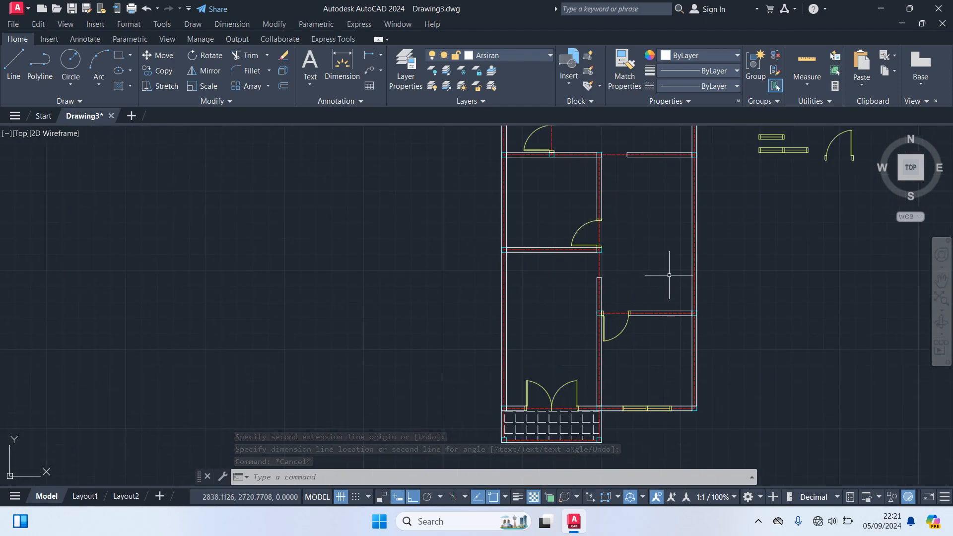
scroll(670, 268, "down", 2)
middle_click_drag(708, 256, 687, 308)
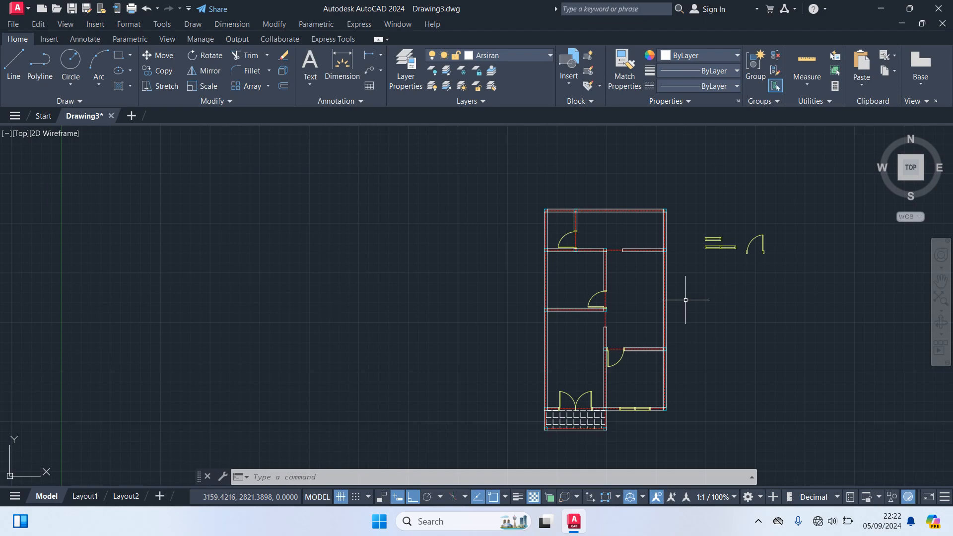
scroll(618, 245, "up", 2)
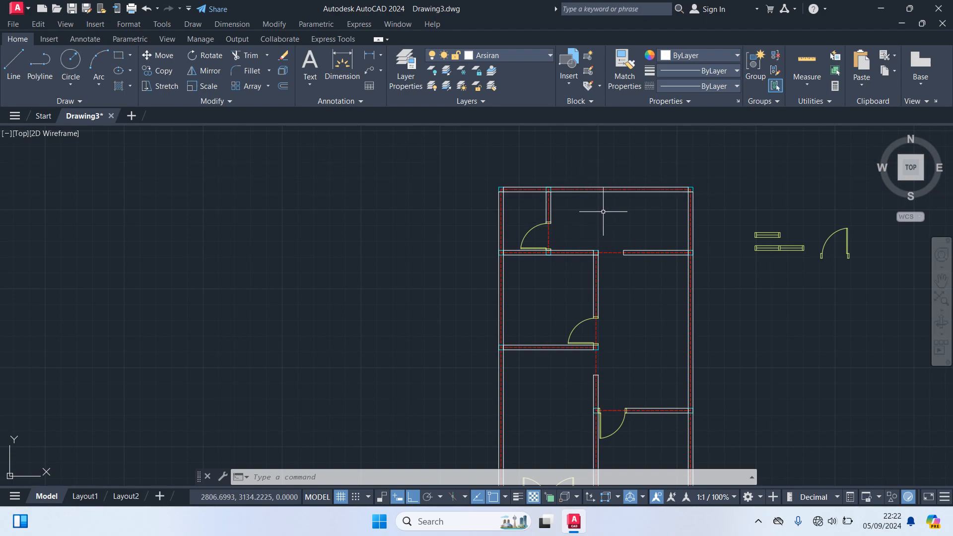
type("L")
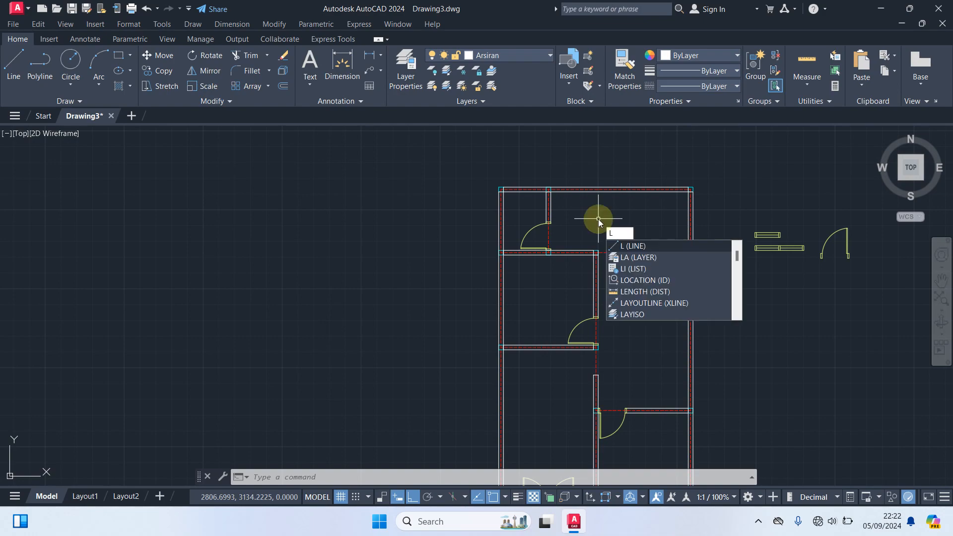
key("Escape")
key("Escape")
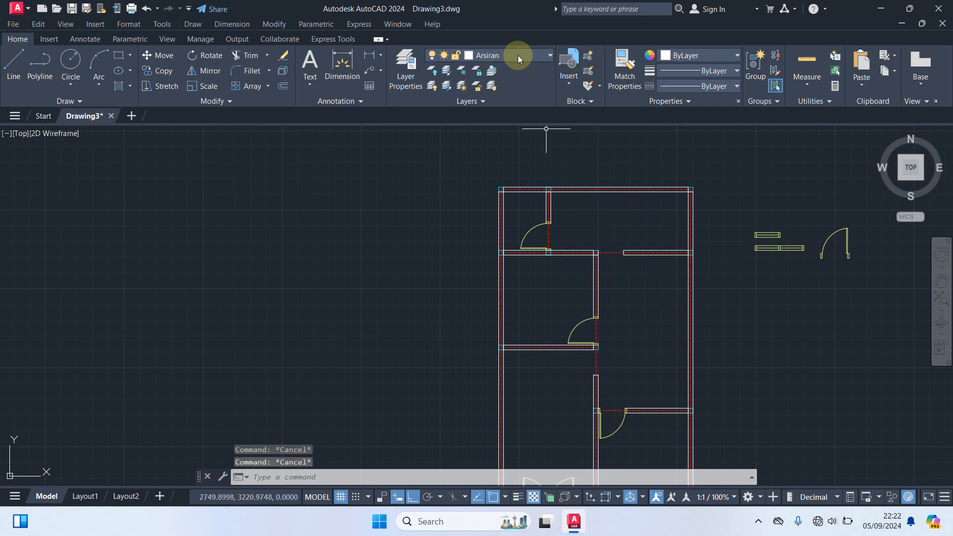
Step: On the Dinding layer, draw a 150-unit horizontal line rightward from the upper door's frame, continuing vertically up to the top wall
left_click(517, 55)
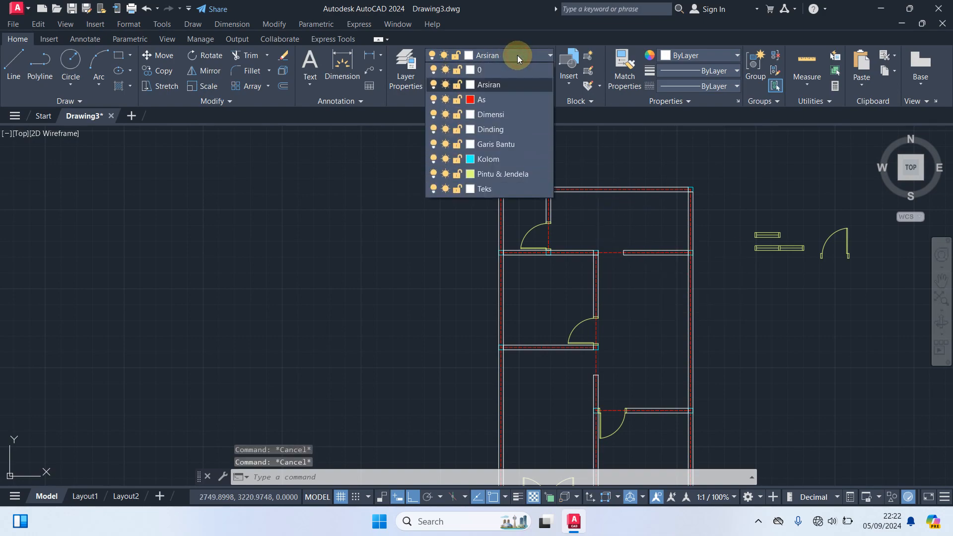
left_click(490, 130)
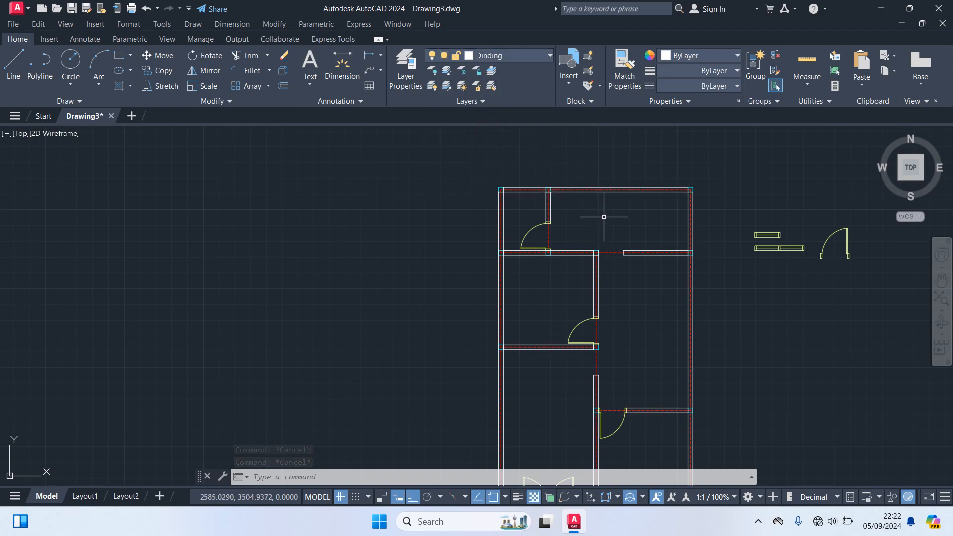
type("L")
key("Return")
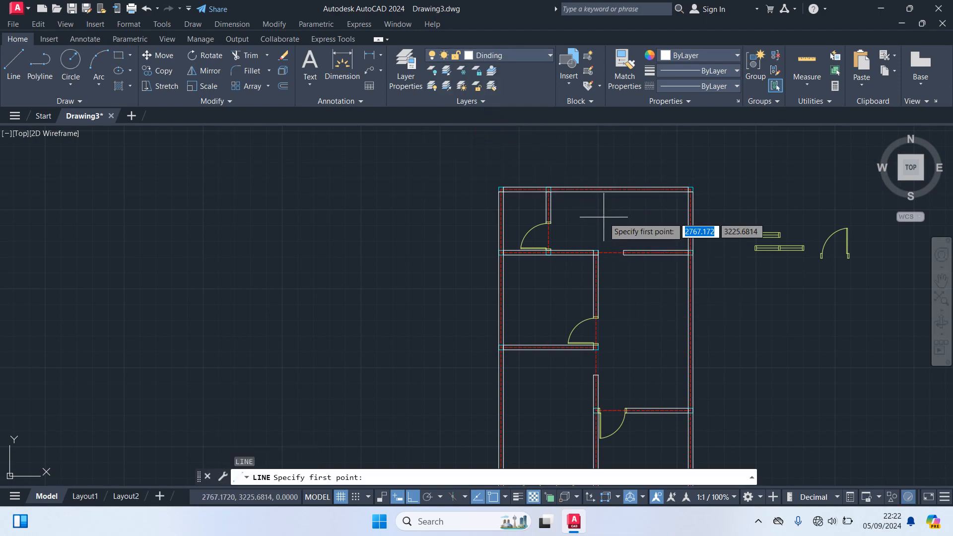
scroll(573, 213, "up", 2)
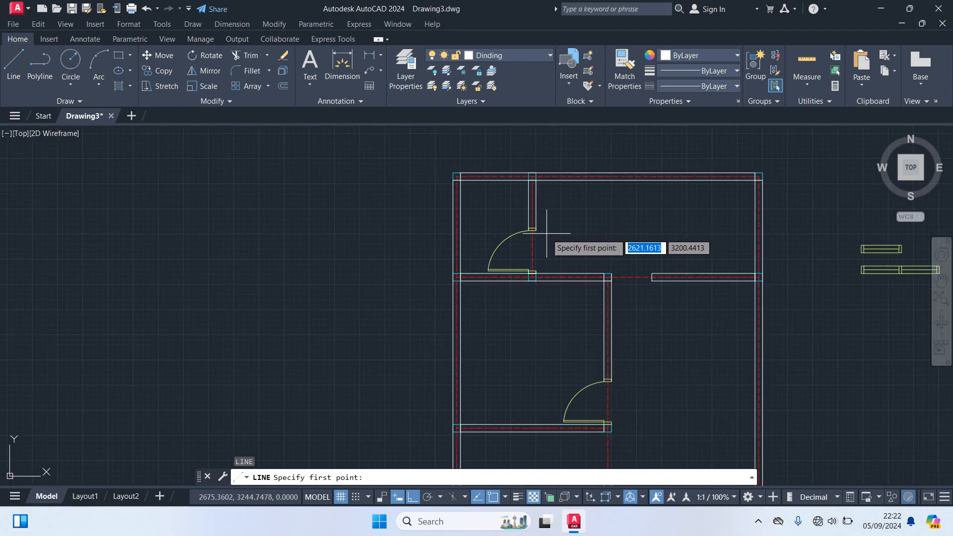
scroll(547, 233, "up", 4)
left_click(508, 222)
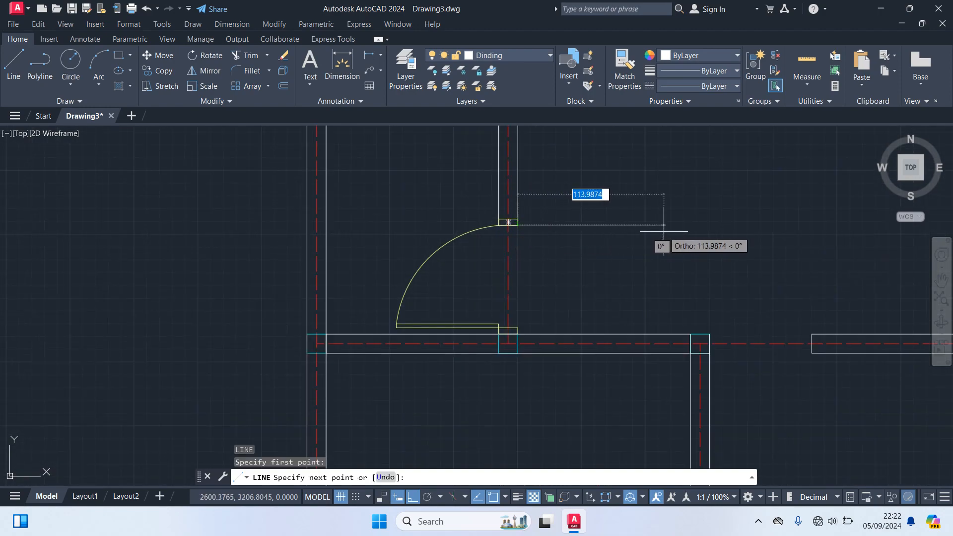
scroll(671, 233, "down", 3)
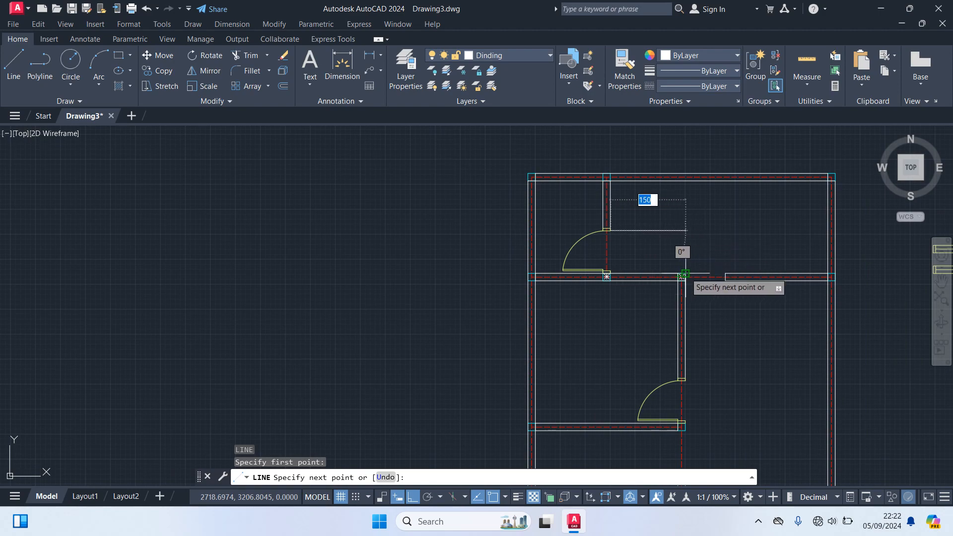
left_click(685, 230)
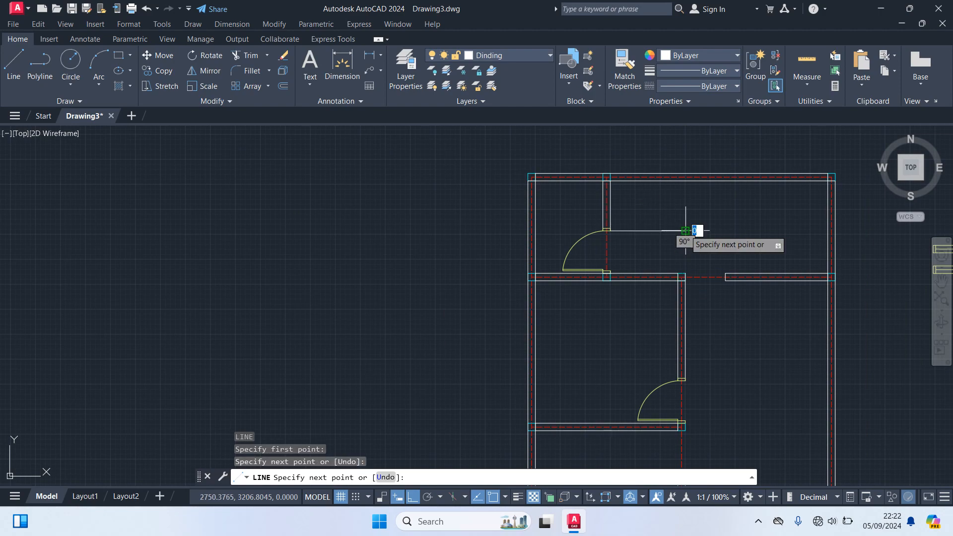
left_click(681, 177)
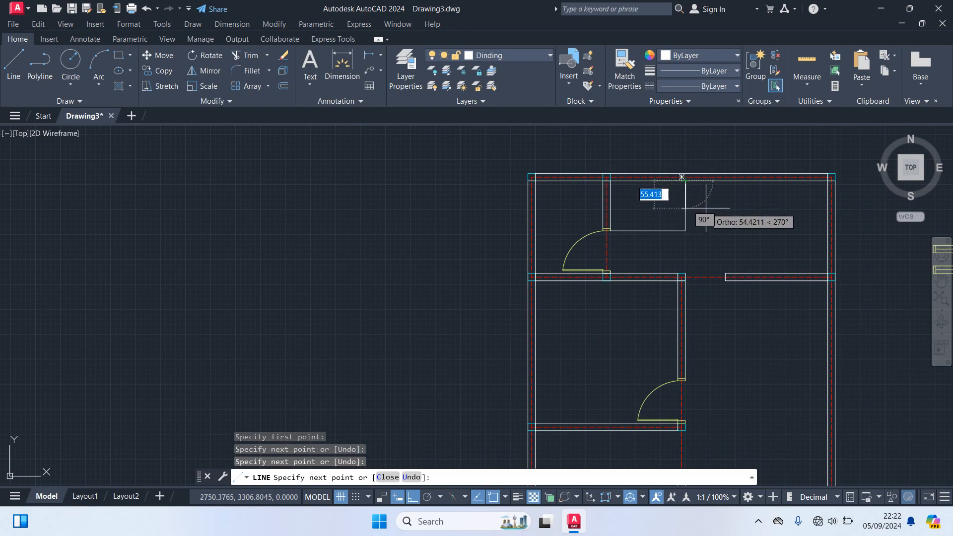
key("Return")
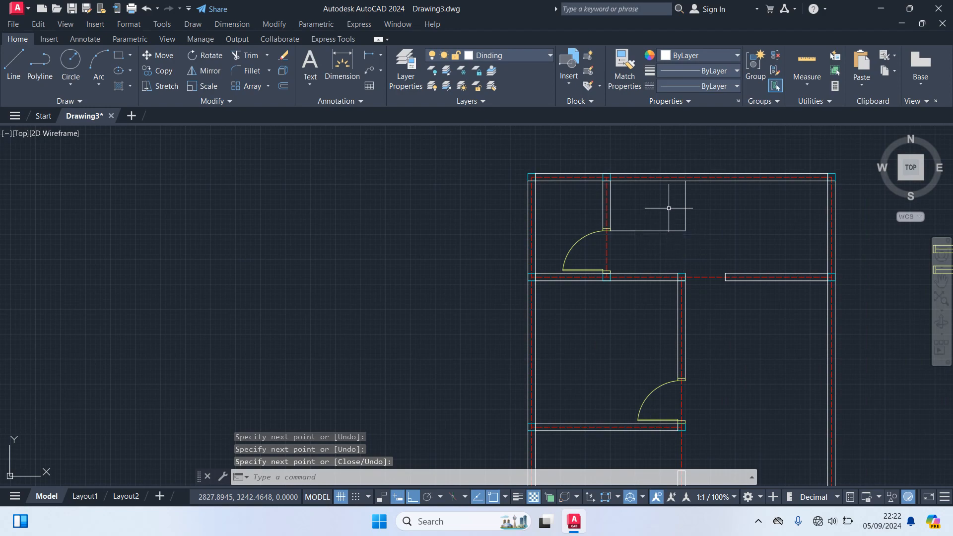
Step: Turn off the As layer to hide the red axis lines
scroll(747, 220, "down", 2)
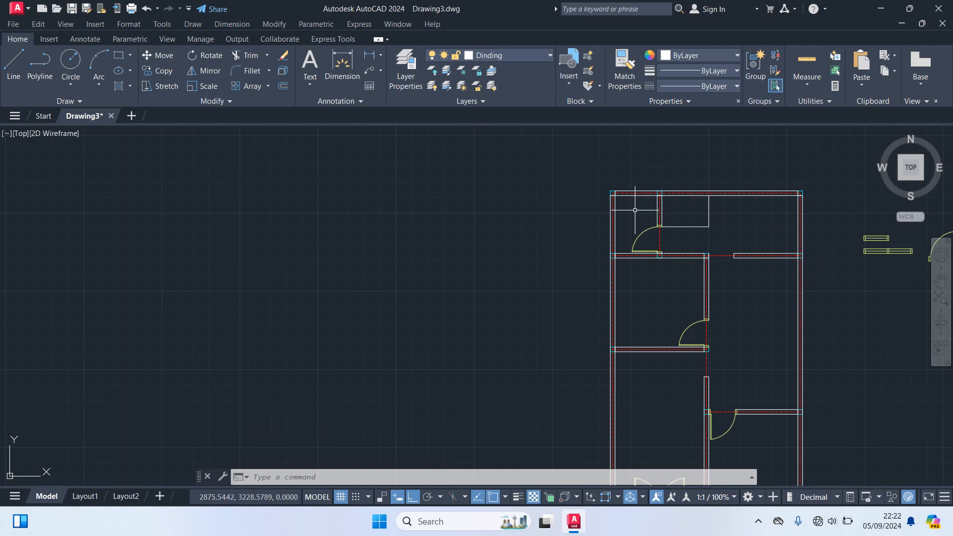
scroll(742, 224, "down", 2)
scroll(749, 278, "up", 2)
scroll(739, 285, "down", 2)
middle_click_drag(740, 285, 667, 211)
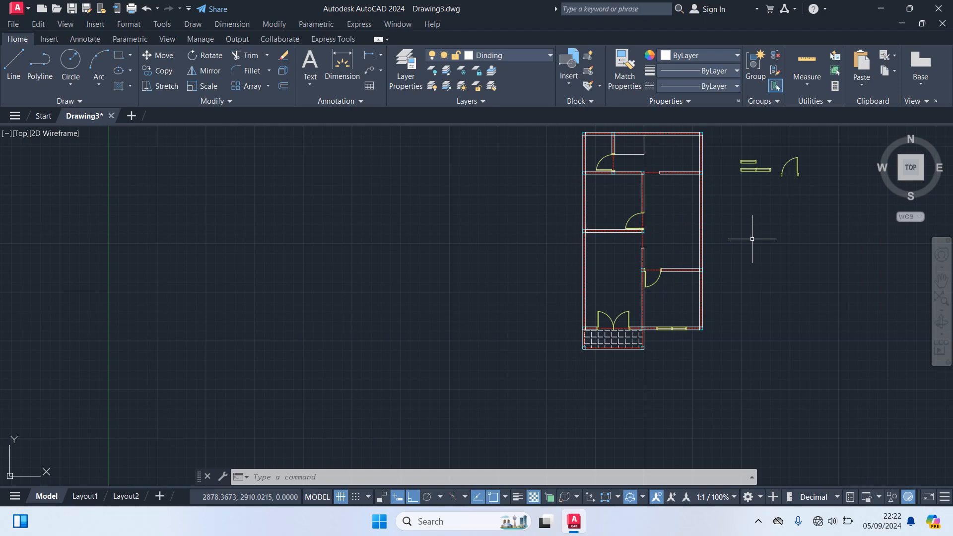
middle_click_drag(752, 239, 721, 355)
scroll(705, 323, "up", 2)
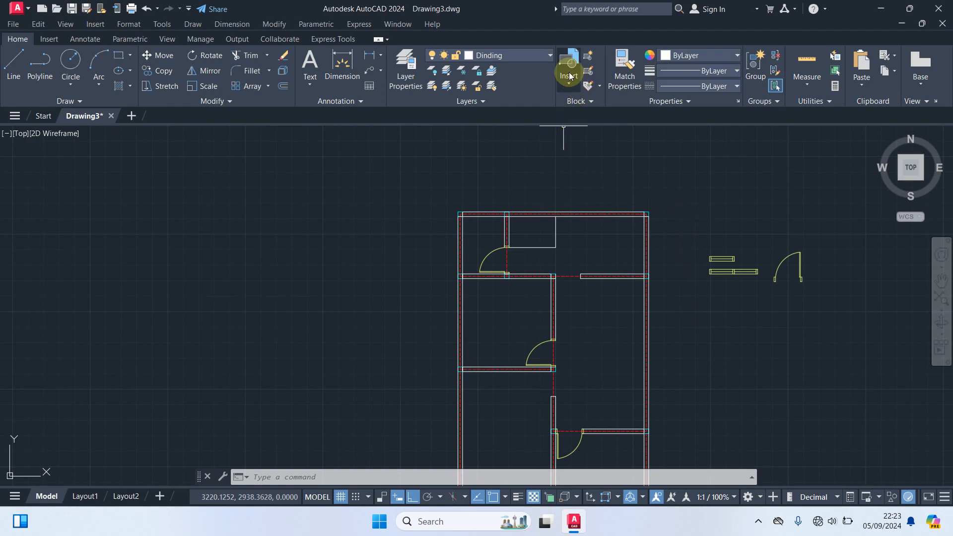
left_click(518, 54)
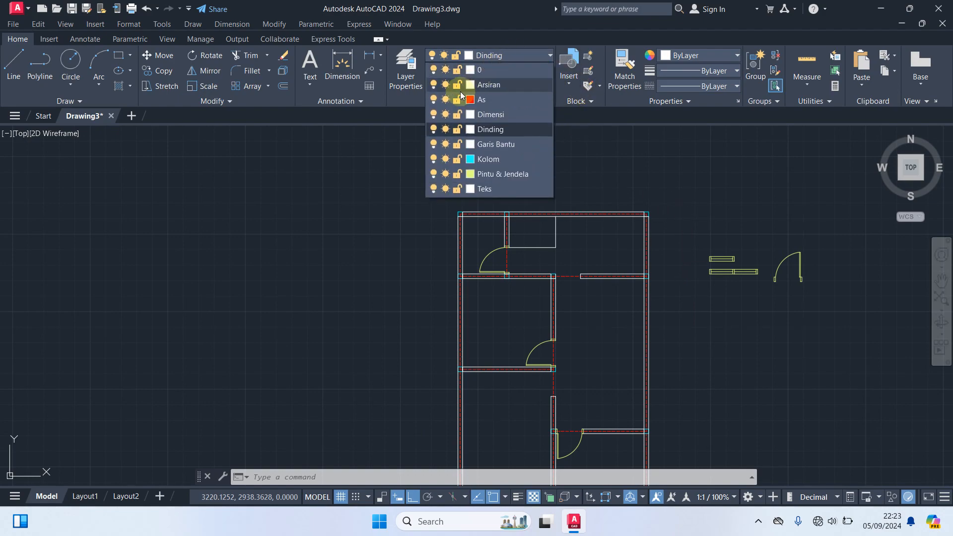
left_click(433, 102)
left_click(409, 225)
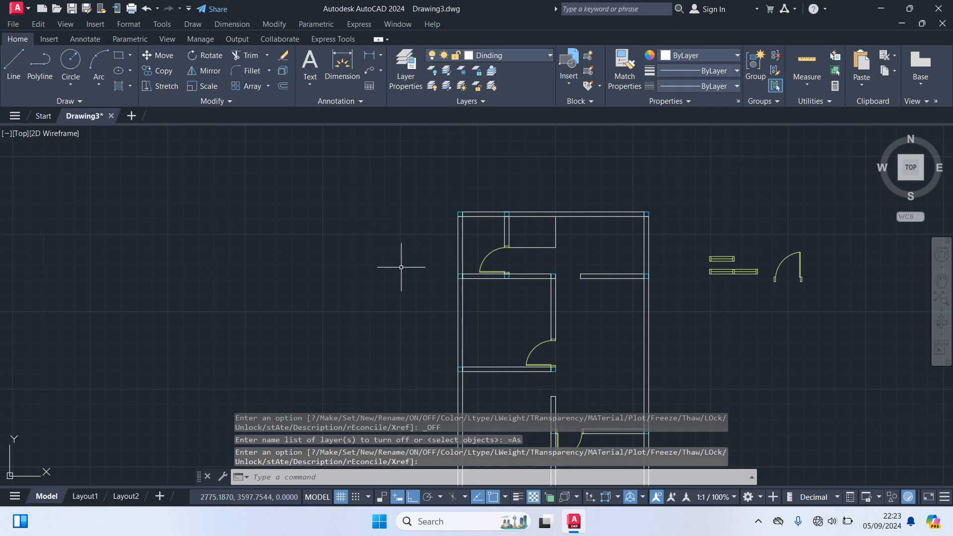
Step: Examine the plan without its axis lines, including the front terrace, and turn the As layer back on
scroll(468, 174, "down", 3)
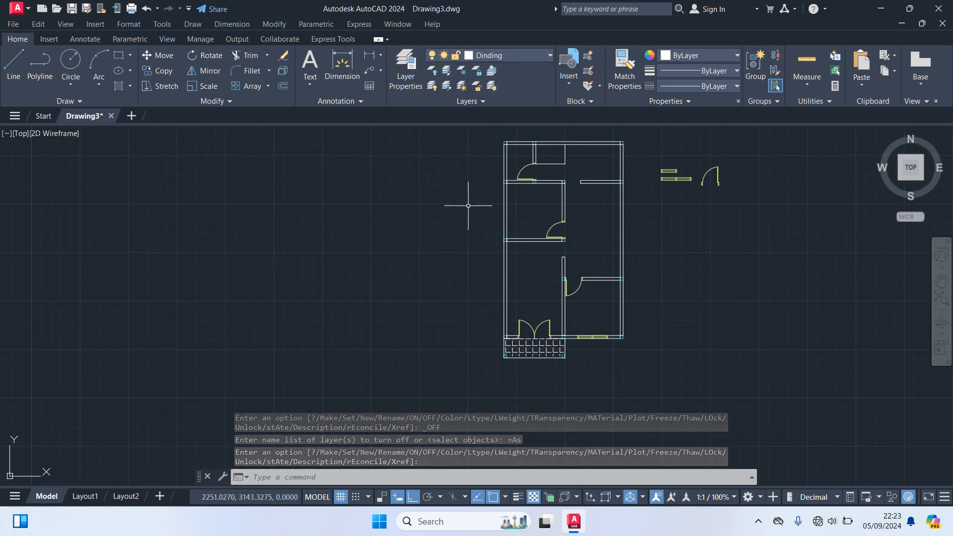
scroll(486, 313, "up", 2)
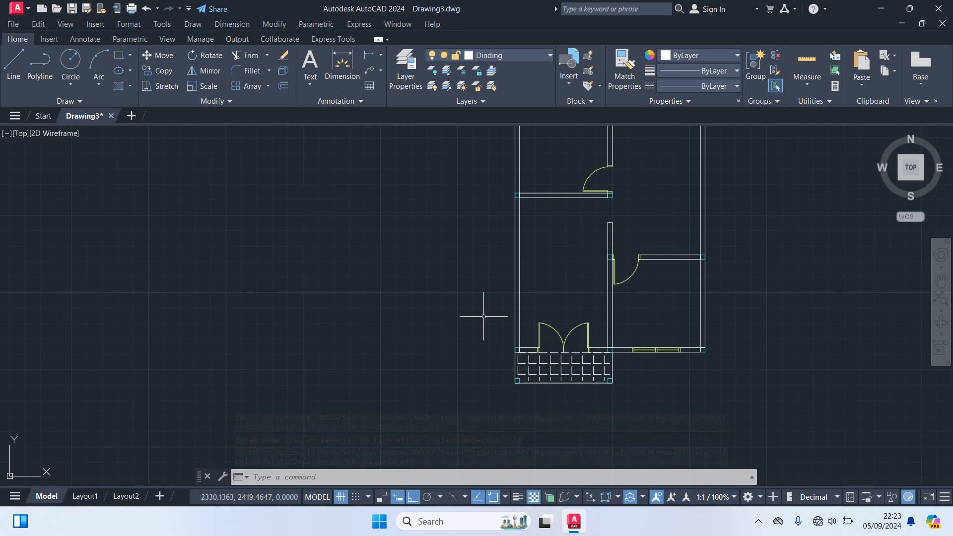
scroll(549, 368, "up", 4)
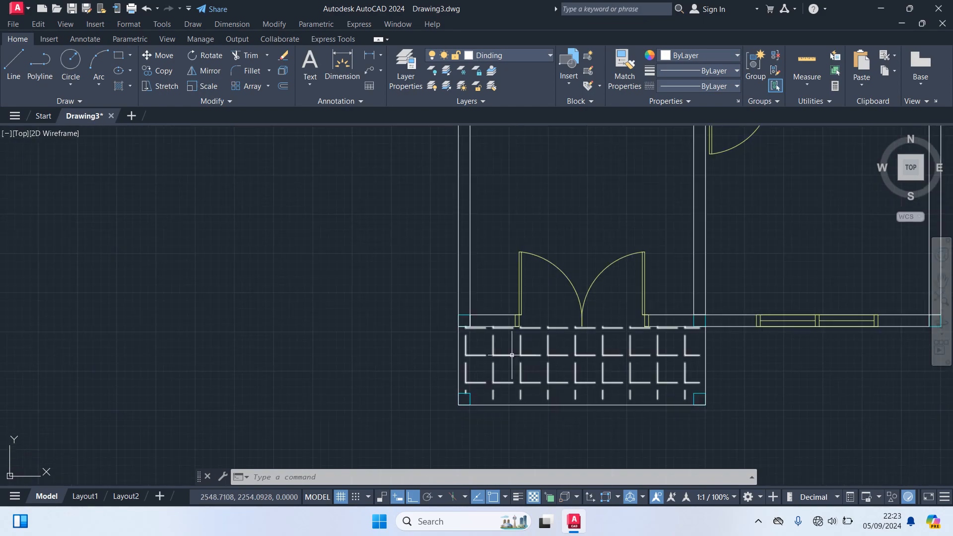
scroll(429, 342, "down", 2)
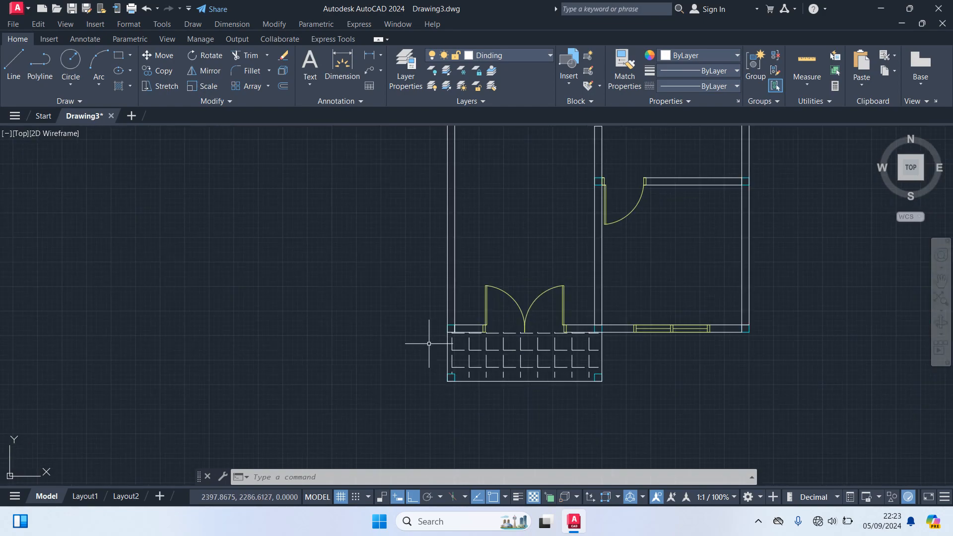
scroll(429, 343, "down", 3)
middle_click_drag(681, 246, 686, 385)
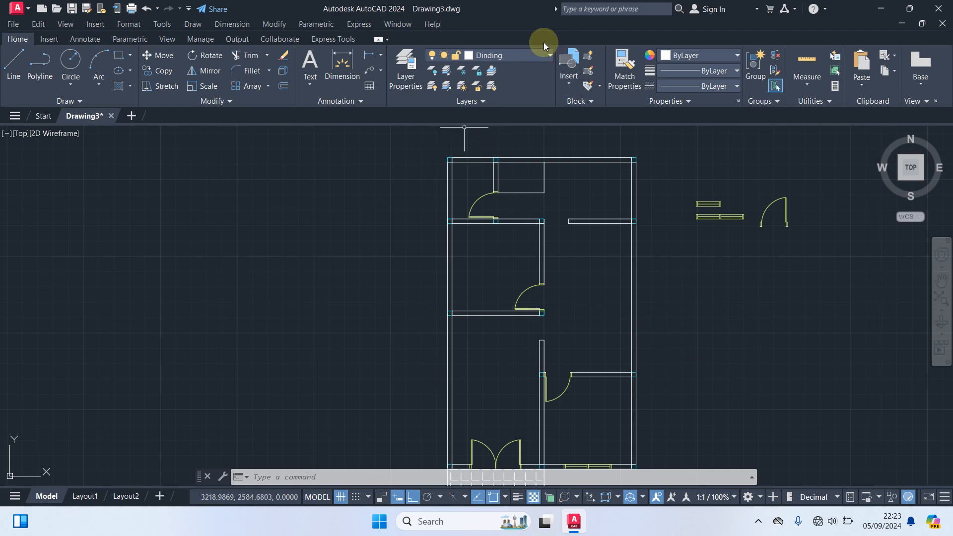
left_click(516, 60)
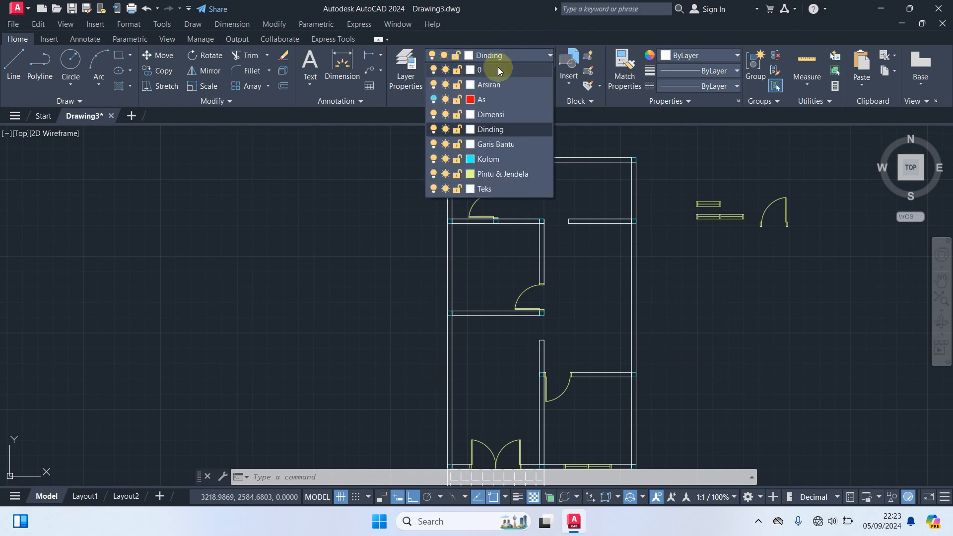
left_click(433, 99)
left_click(369, 191)
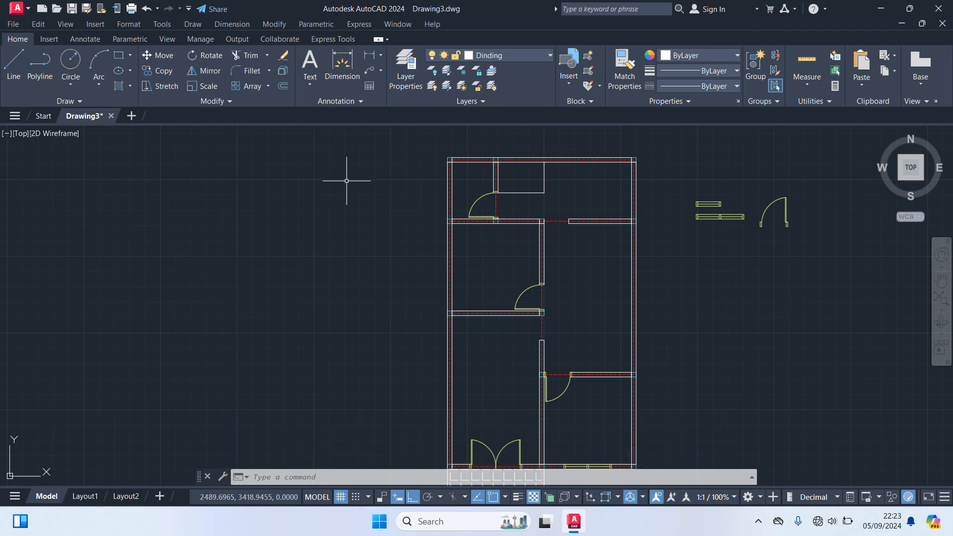
middle_click_drag(405, 252, 451, 180)
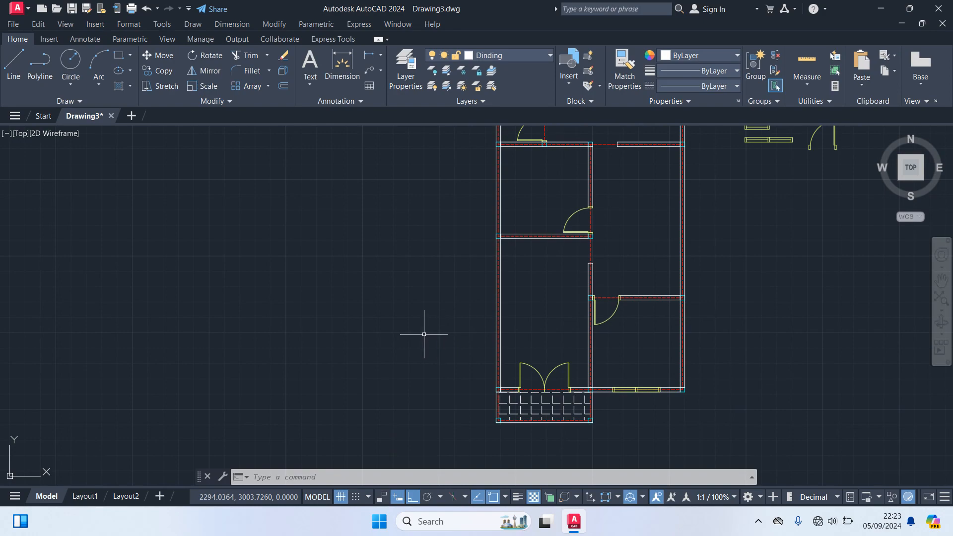
type("t")
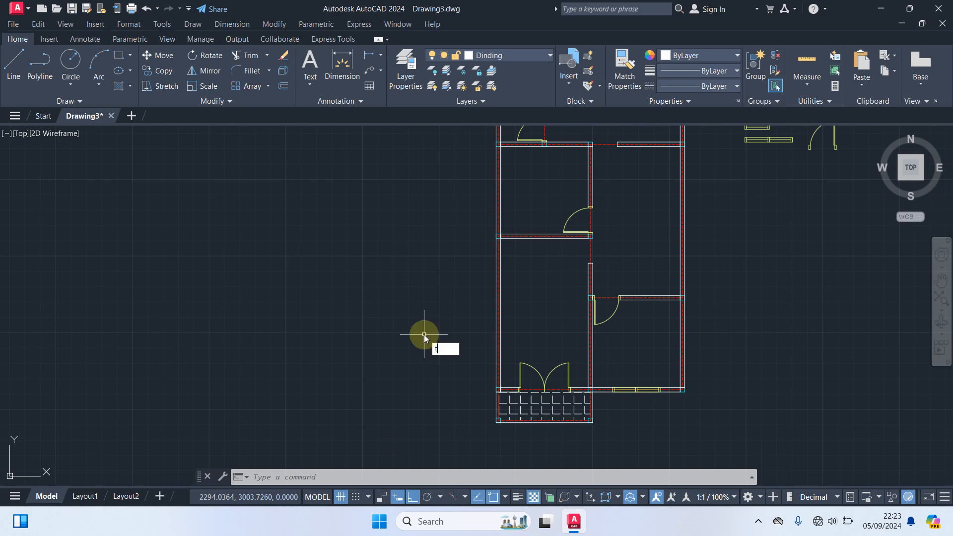
key("Return")
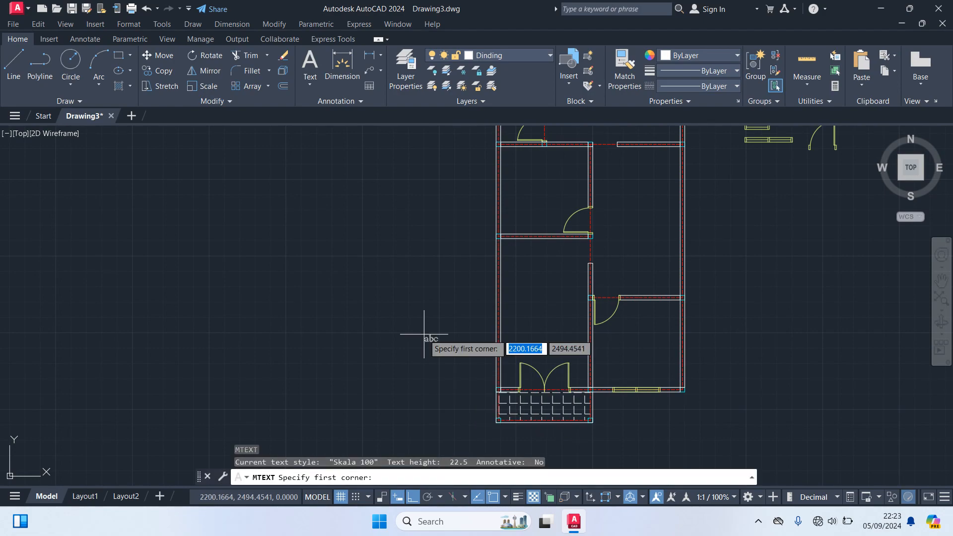
key("Escape")
Step: Make Teks the current layer and add the multiline text "Ruang Tamu" in the room behind the front double door
left_click(528, 52)
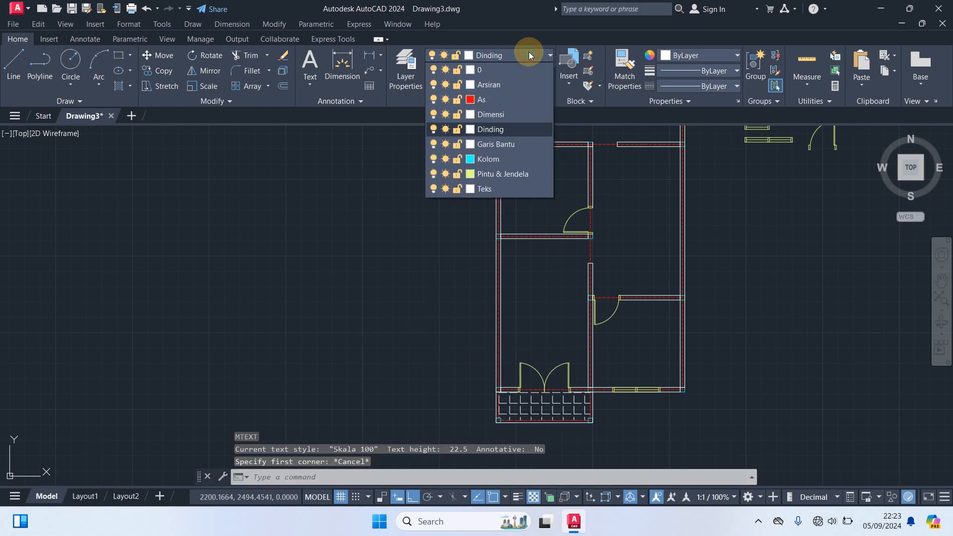
left_click(489, 189)
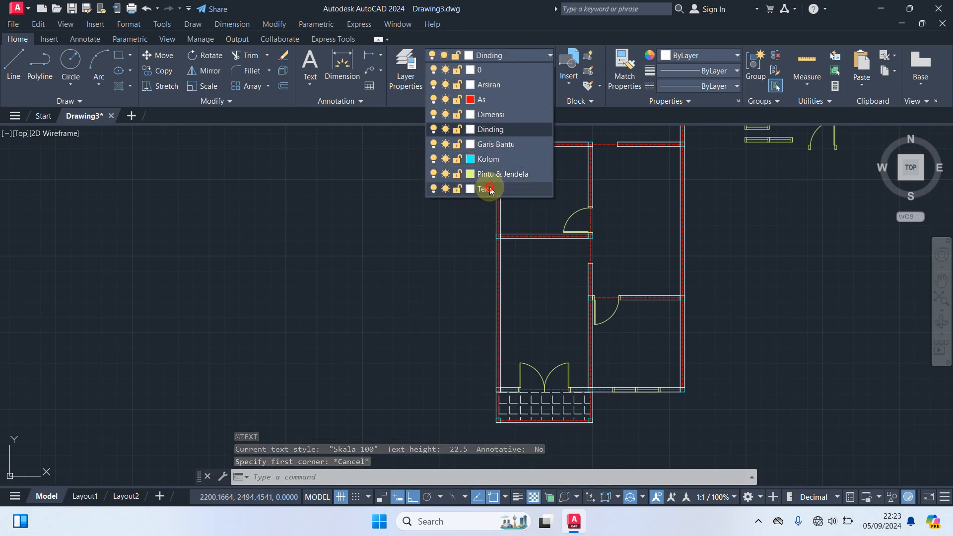
type("T")
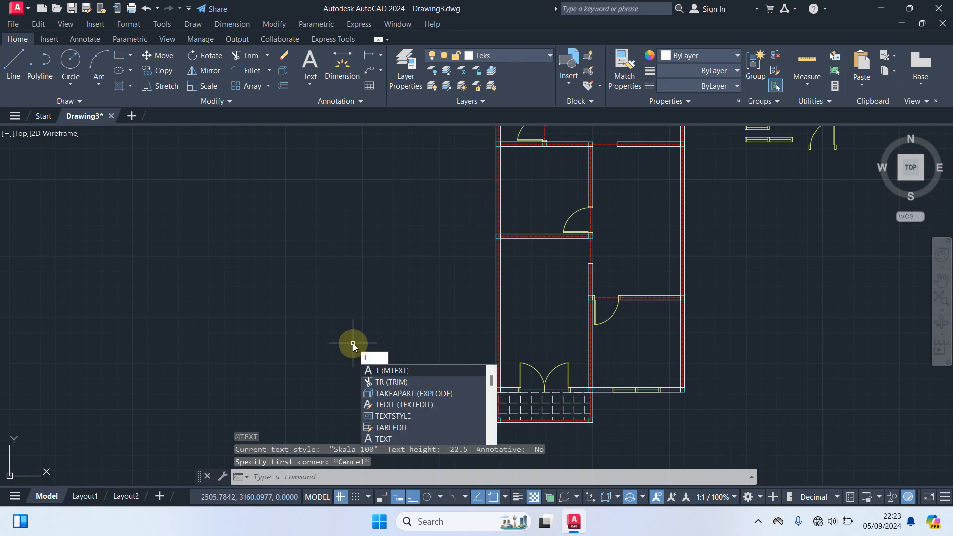
key("Return")
scroll(533, 319, "up", 2)
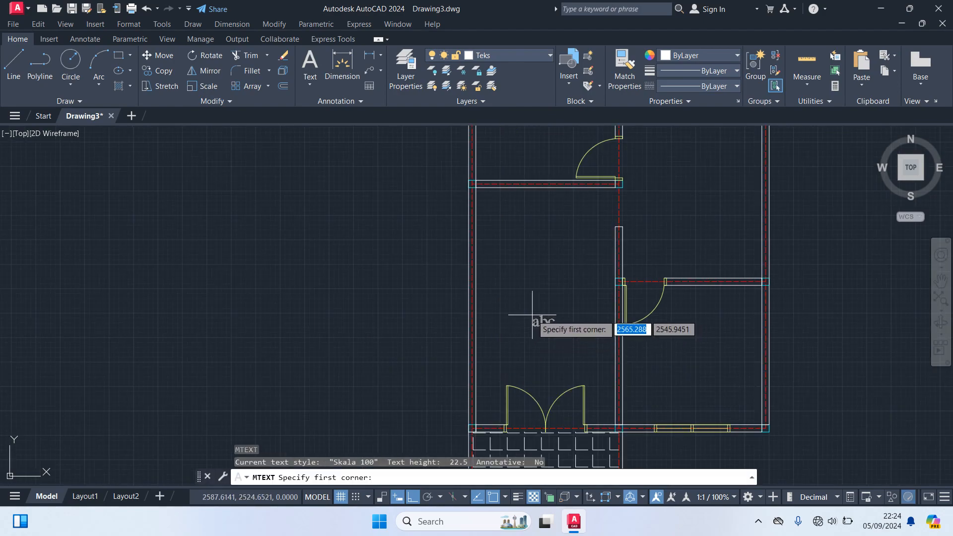
left_click(516, 297)
left_click(579, 335)
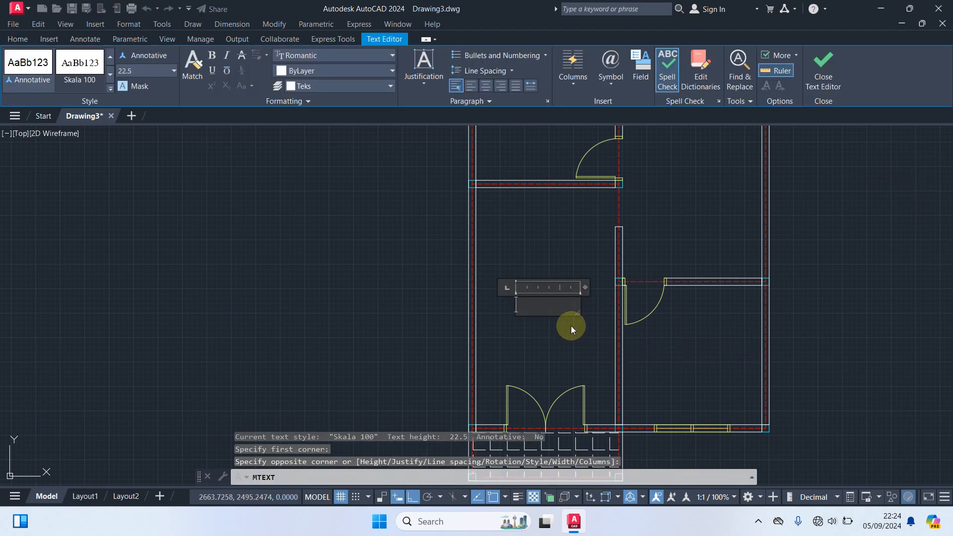
type("Rua")
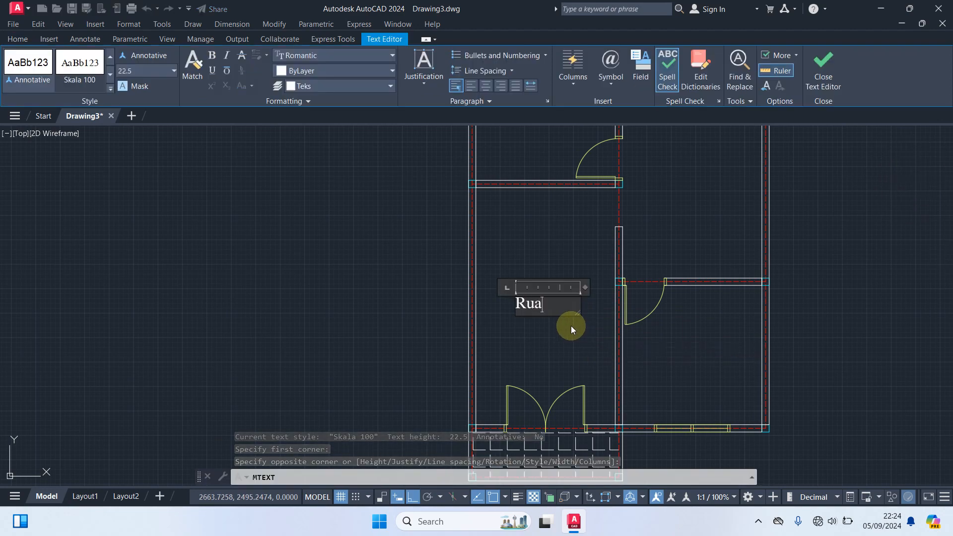
type("ng ")
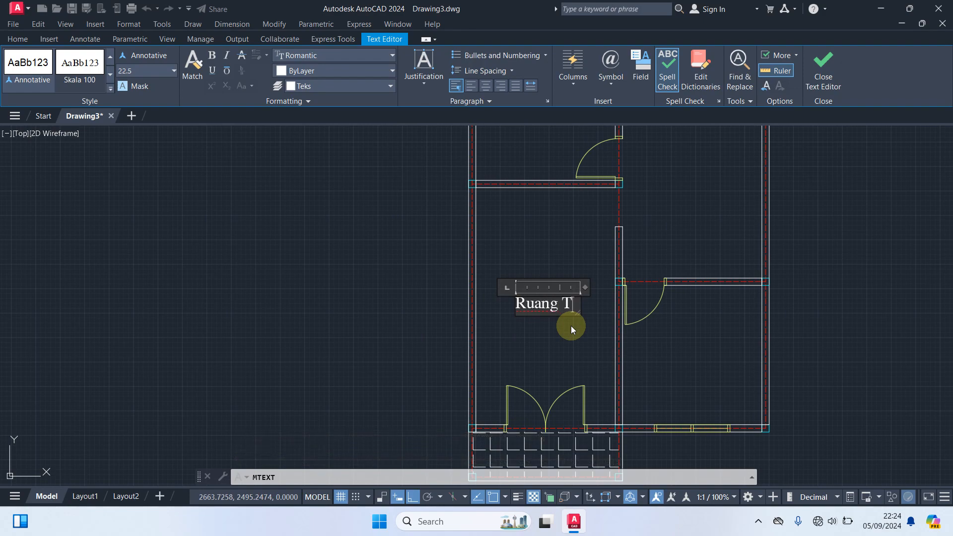
type("Tamu")
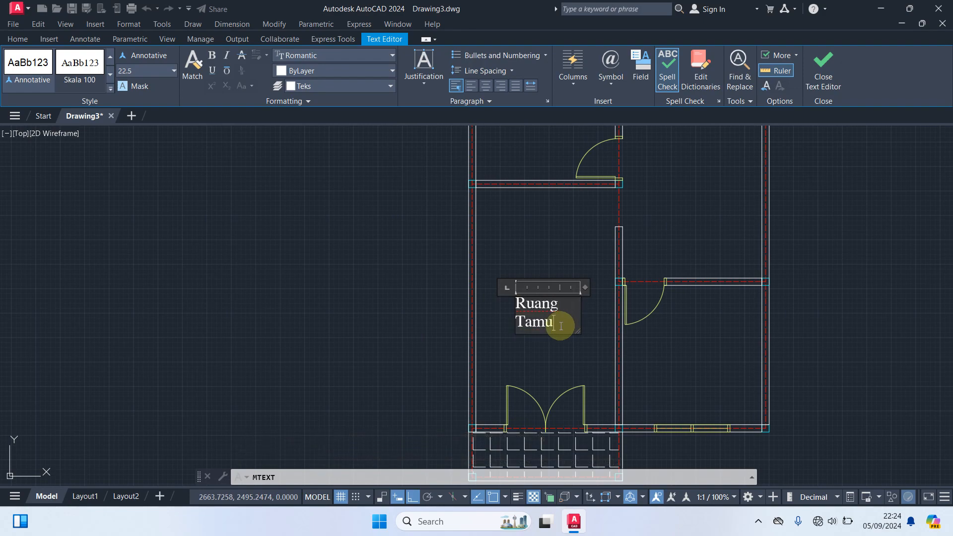
Step: Widen the text box so that "Ruang Tamu" fits on one line, and finish editing the text
left_click_drag(561, 326, 466, 275)
left_click_drag(583, 289, 605, 289)
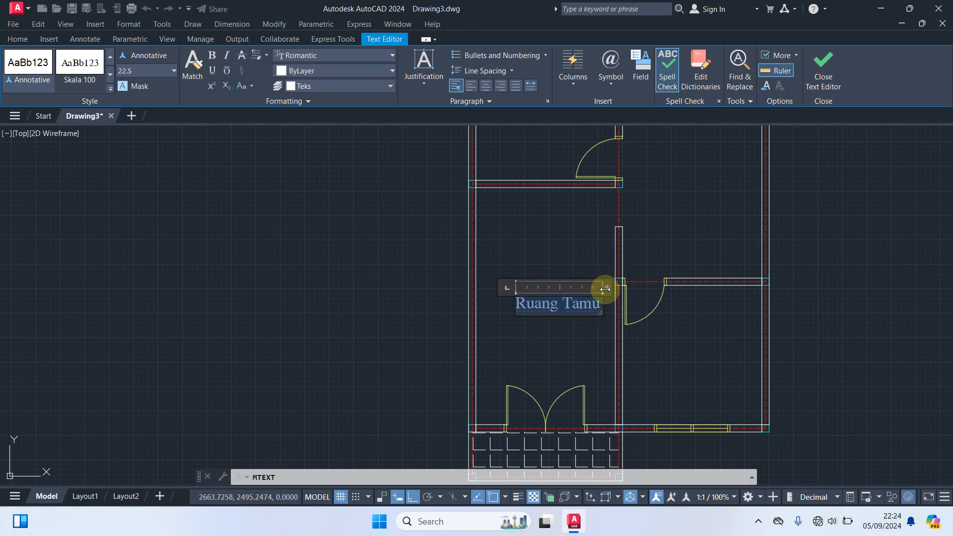
left_click(562, 344)
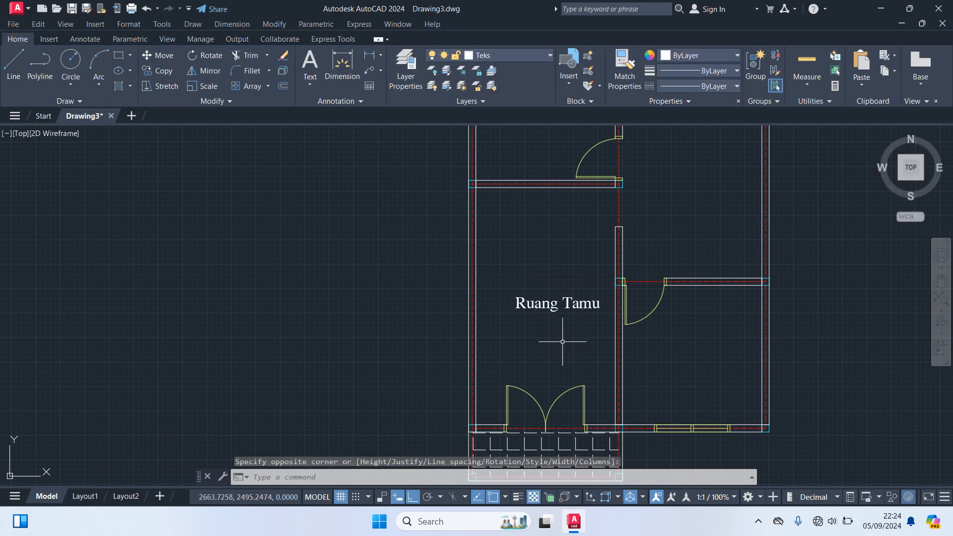
Step: Turn Ortho off and move the "Ruang Tamu" label slightly so it sits centred between the room's side walls
left_click(568, 304)
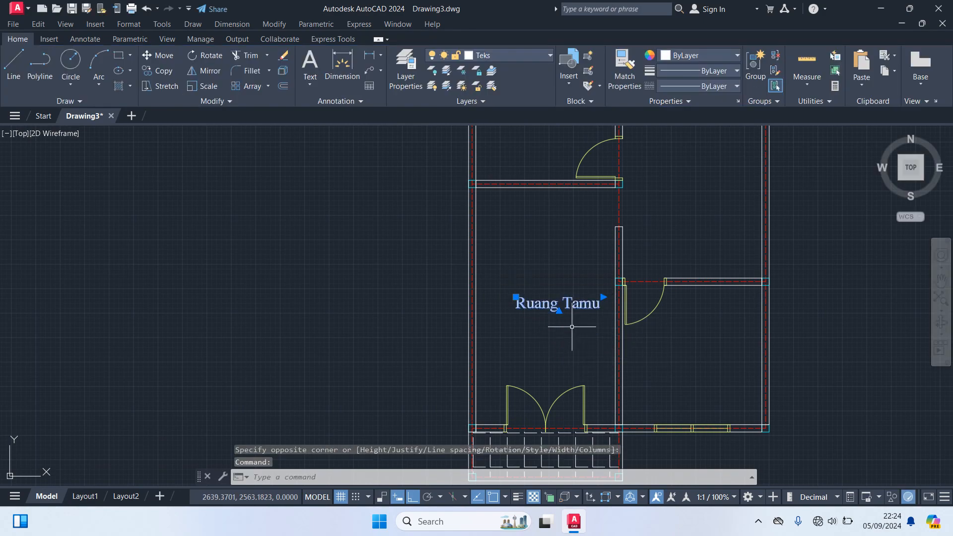
type("M")
key("Return")
left_click(402, 376)
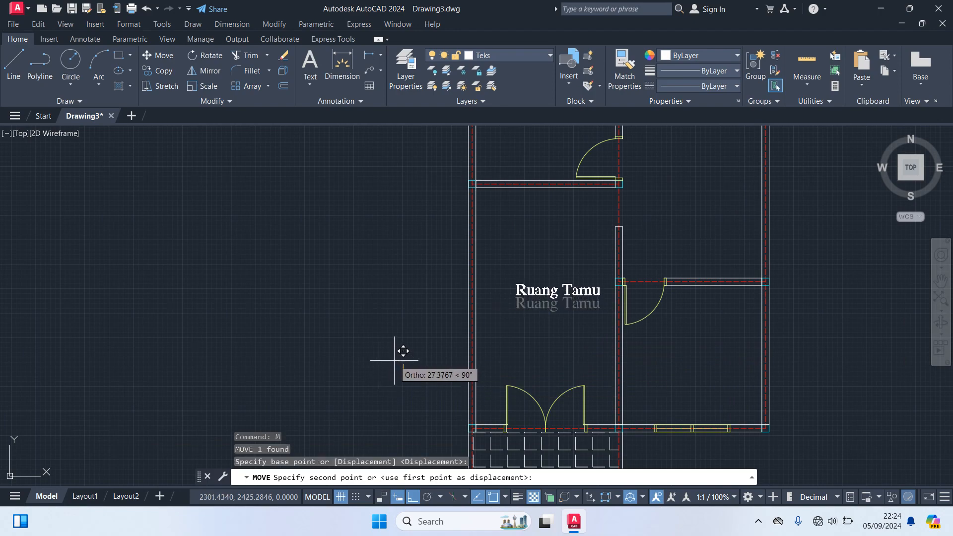
key("F8")
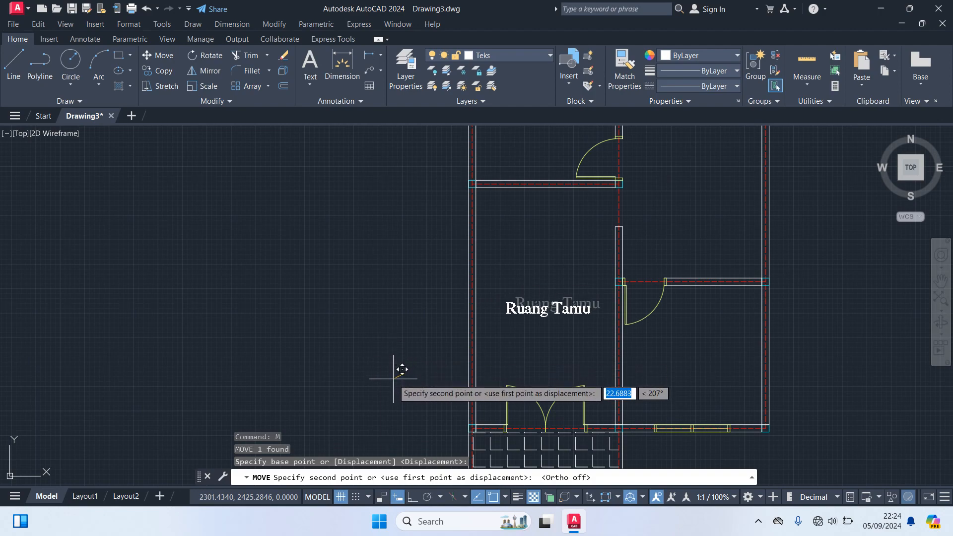
left_click(399, 368)
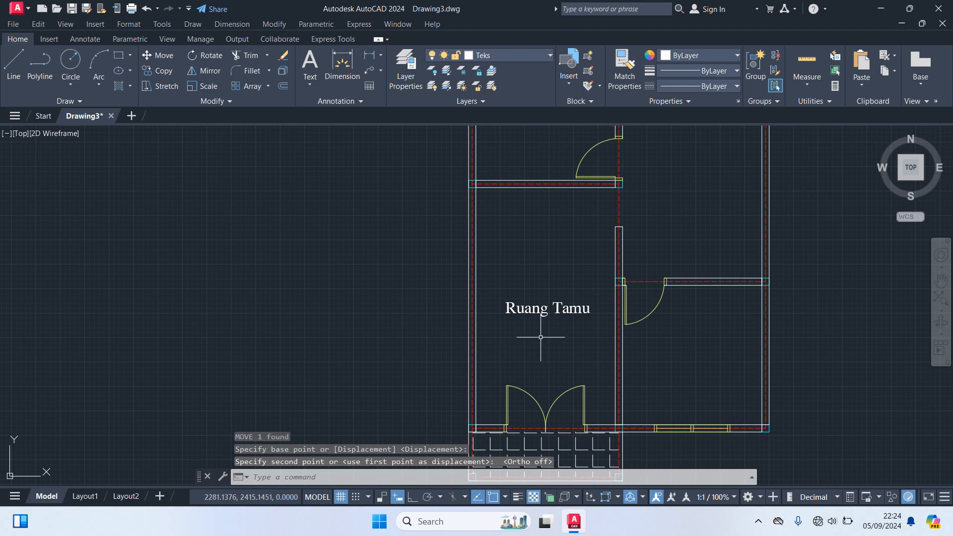
Step: Copy the "Ruang Tamu" label into the adjoining front room that has the window
scroll(541, 337, "down", 1)
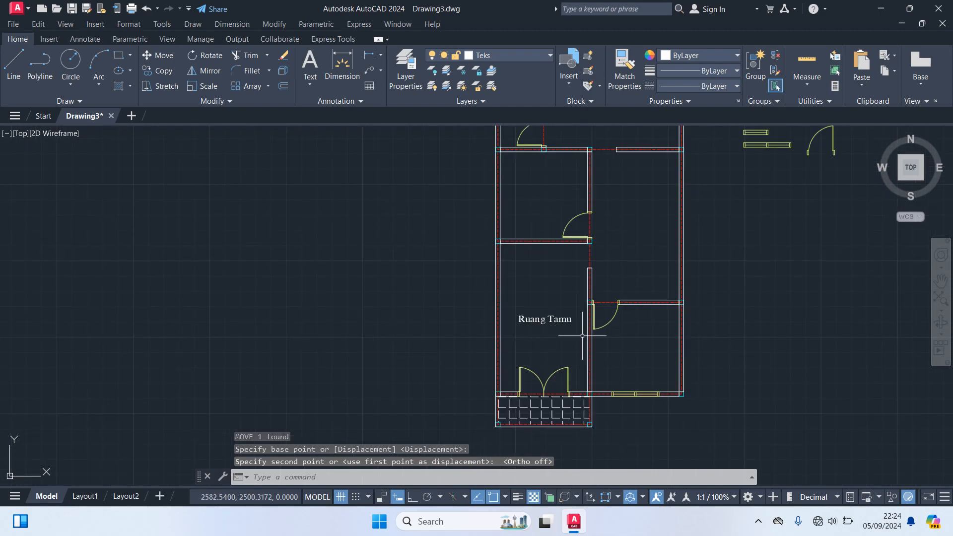
scroll(559, 332, "up", 1)
scroll(595, 322, "down", 1)
scroll(610, 356, "up", 3)
middle_click_drag(610, 356, 560, 328)
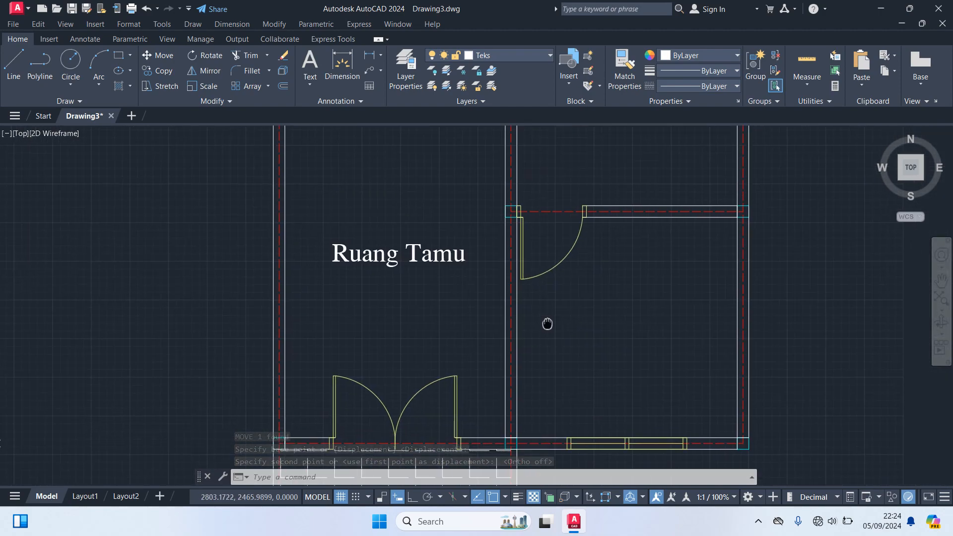
left_click(430, 250)
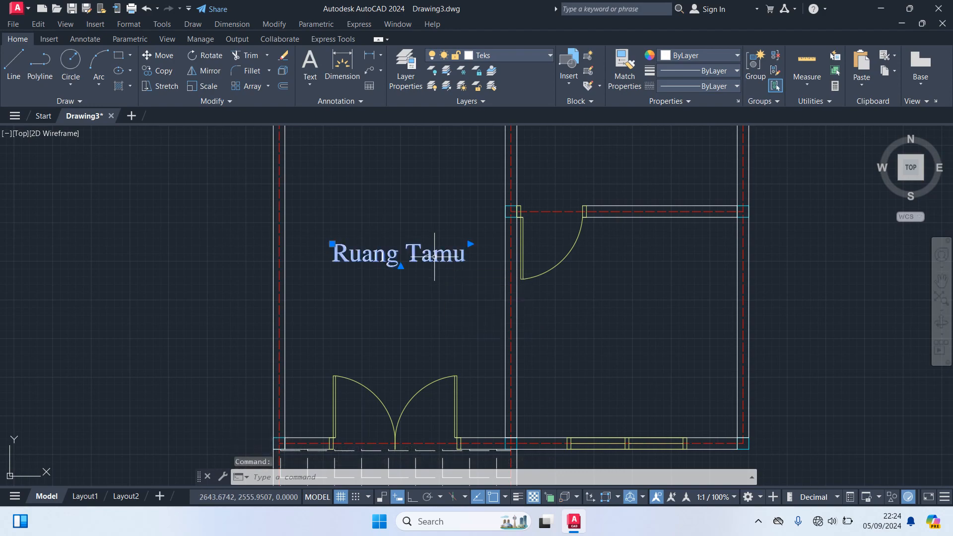
type("co")
key("Return")
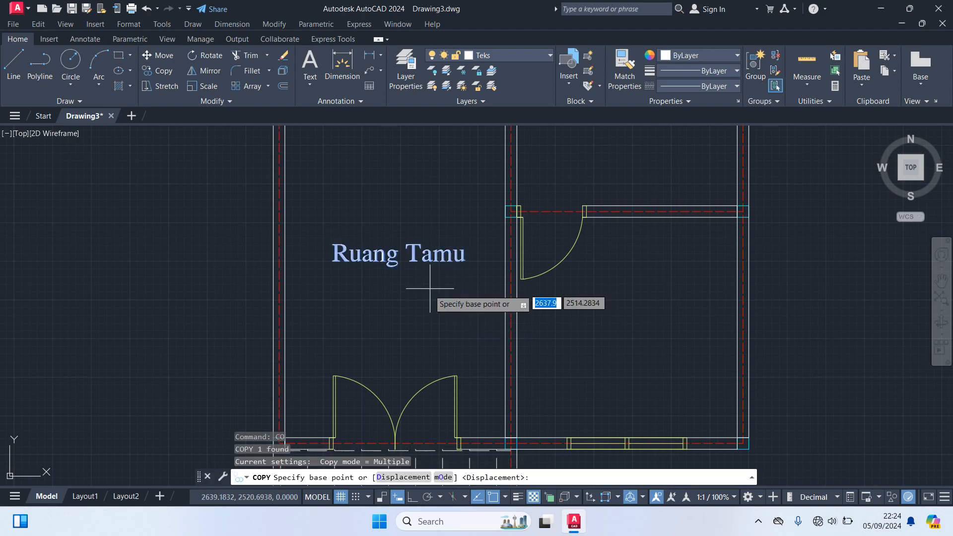
left_click(403, 254)
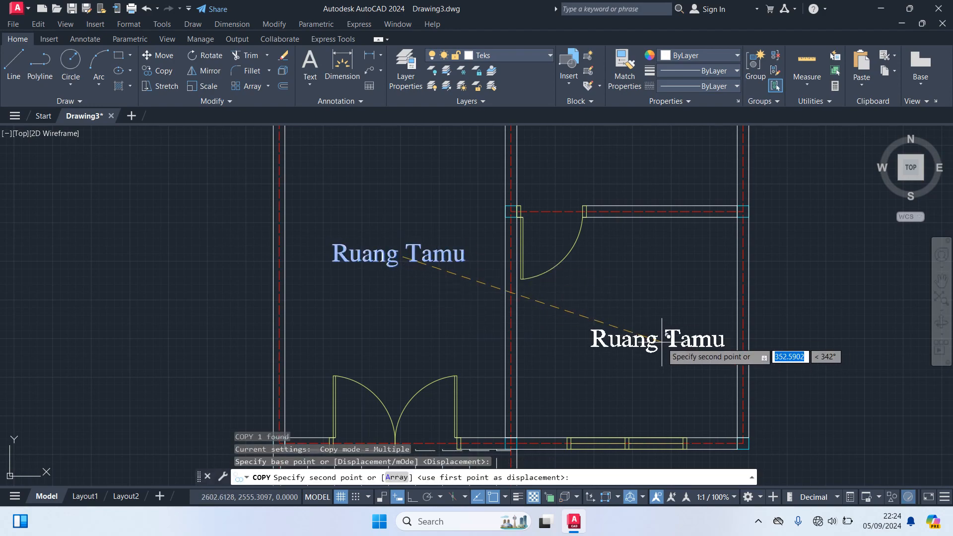
left_click(635, 328)
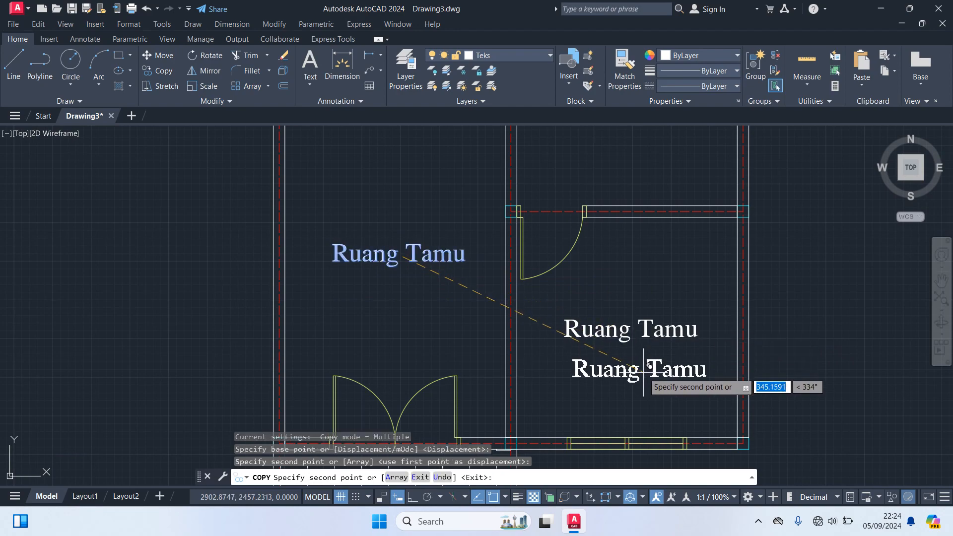
key("Return")
Step: Change the copied label in the front window room to "Kamar 1" and narrow its text box to fit
double_click(659, 330)
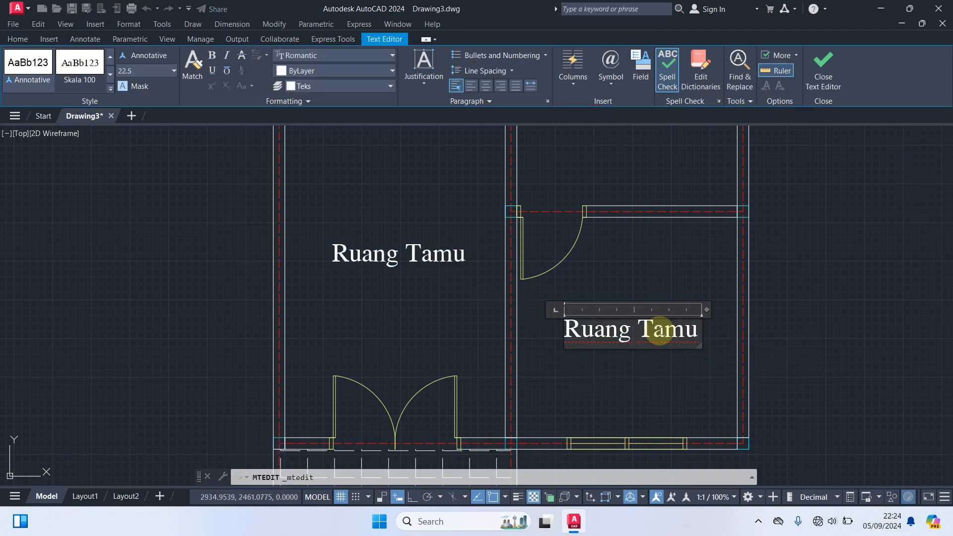
triple_click(659, 336)
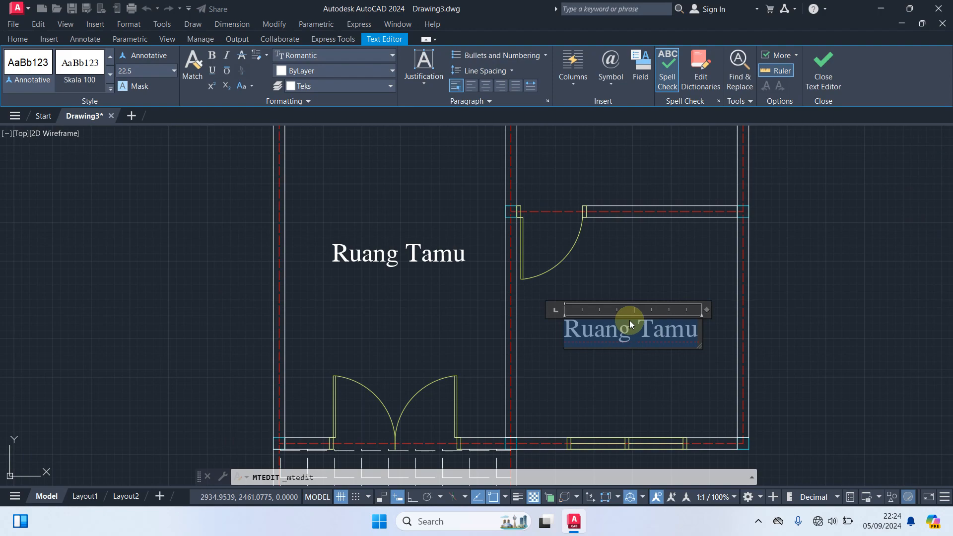
type("Kama")
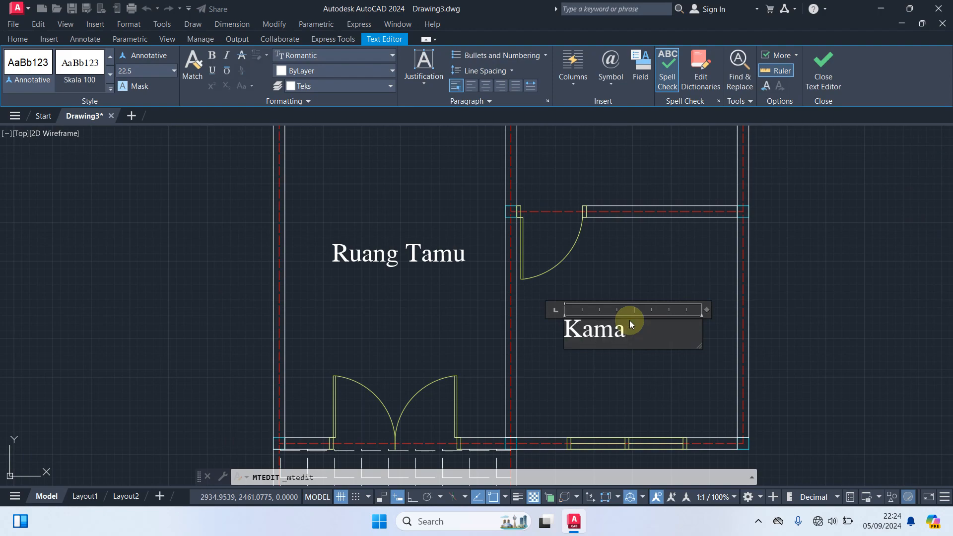
type("r")
left_click_drag(707, 309, 676, 308)
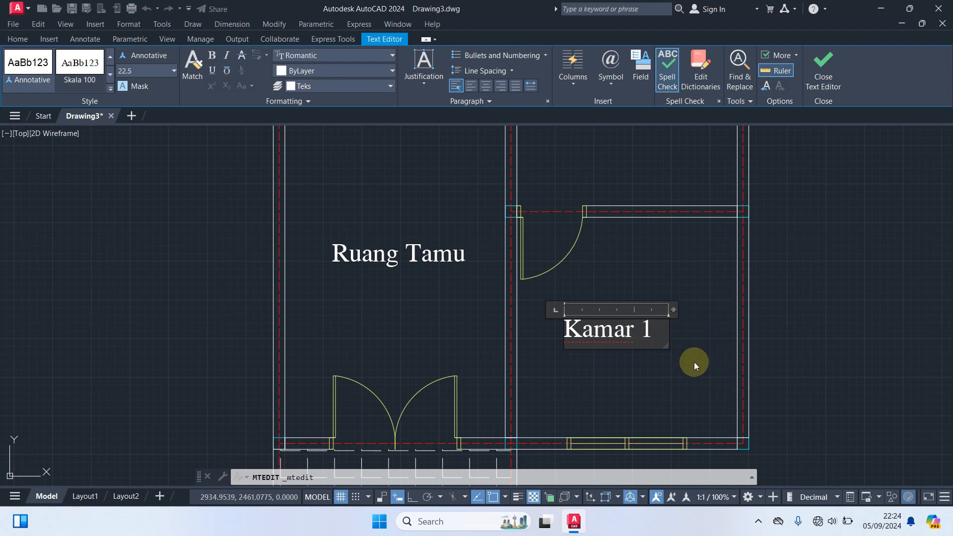
left_click(694, 362)
Step: Move the "Kamar 1" label to the middle of its room
left_click(646, 327)
type("m")
key("Return")
left_click(613, 397)
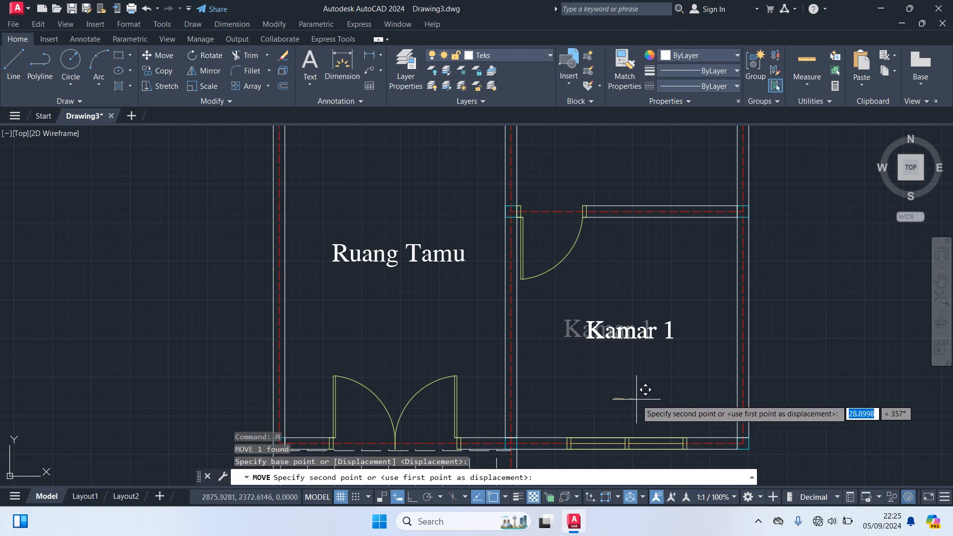
left_click(643, 397)
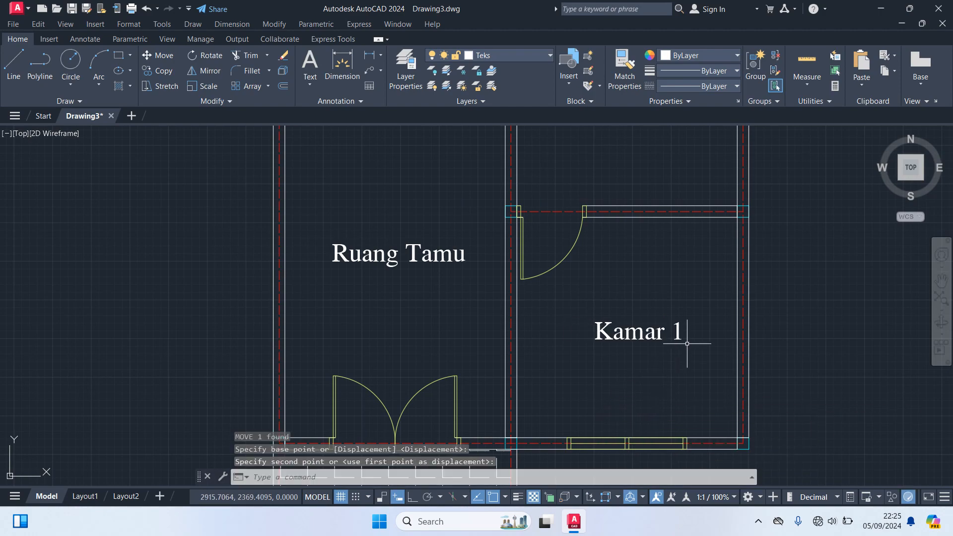
Step: Copy the "Ruang Tamu" label into the large room directly above "Kamar 1"
scroll(702, 383, "down", 2)
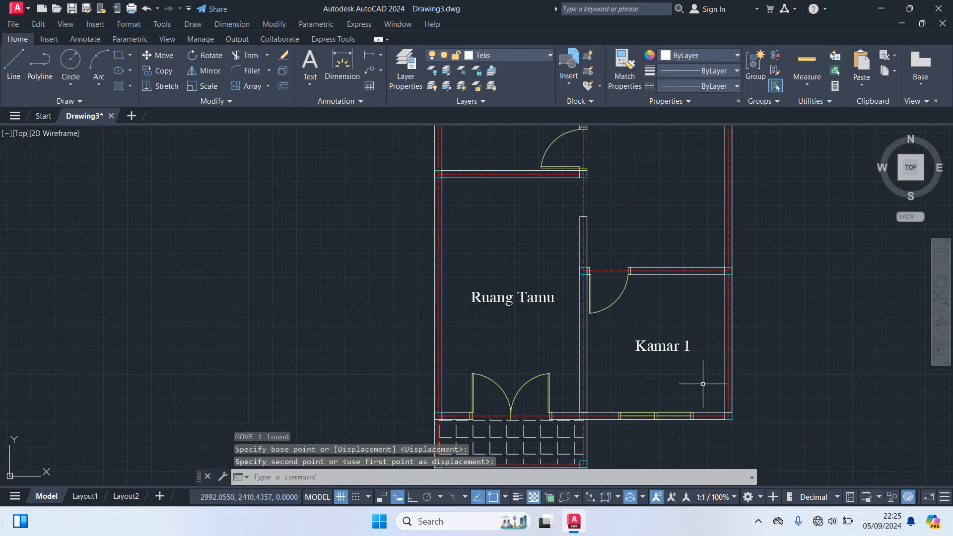
left_click(498, 296)
type("co")
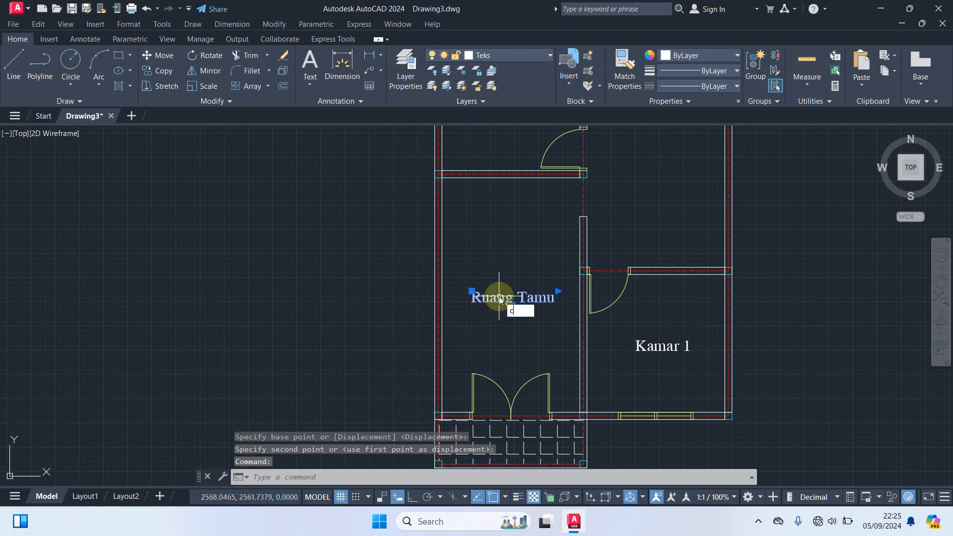
key("Return")
left_click(471, 305)
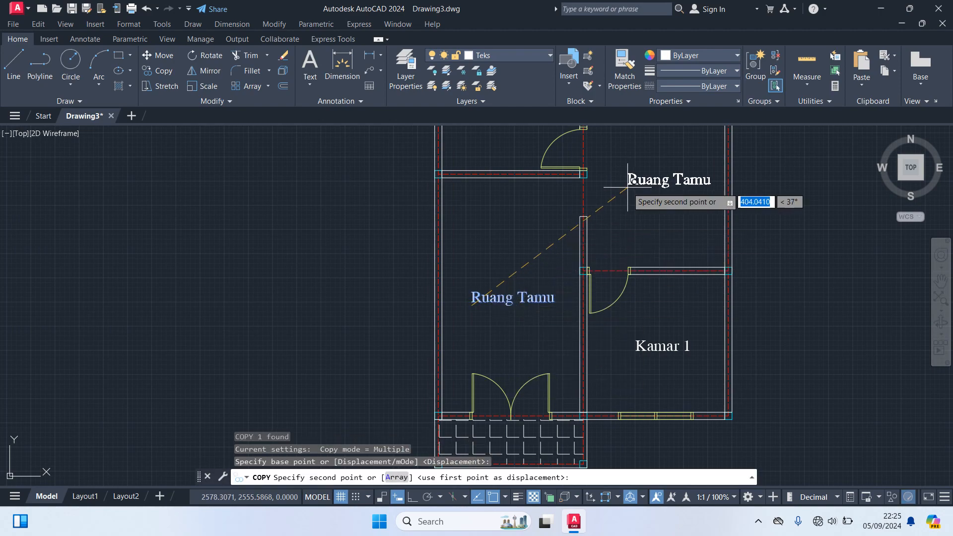
scroll(606, 278, "down", 4)
scroll(606, 301, "up", 2)
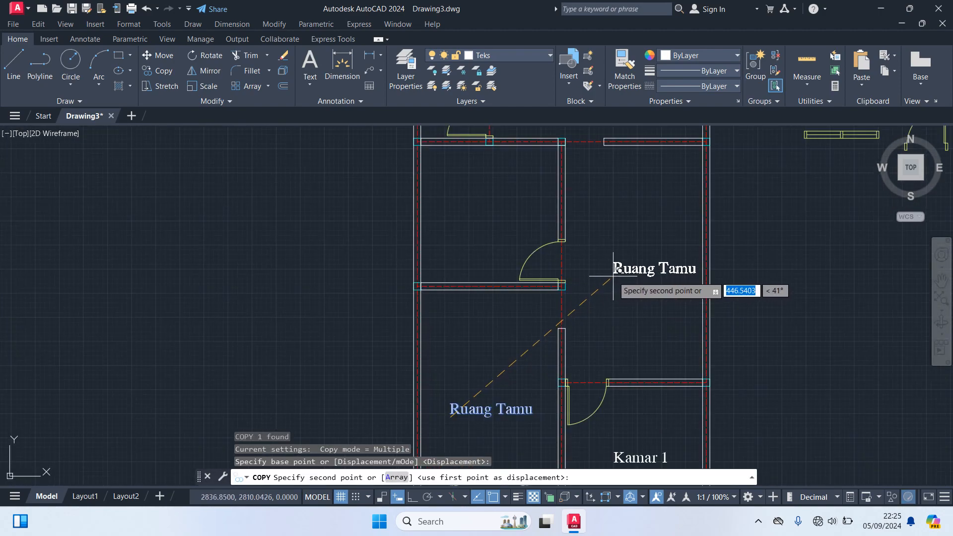
left_click(598, 271)
key("Escape")
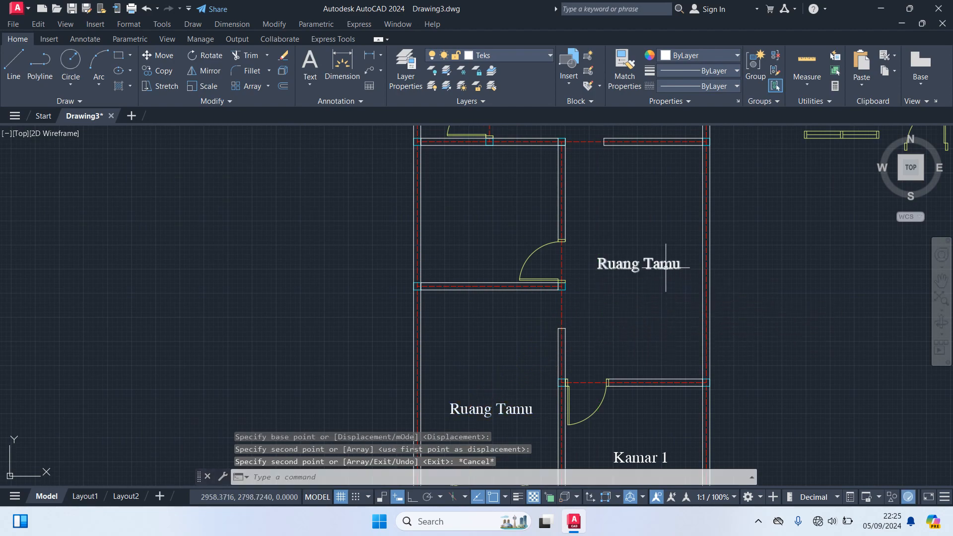
Step: Change the label copied above "Kamar 1" to "Ruang Keluarga" and widen its text box to fit on one line
type("ed")
key("Return")
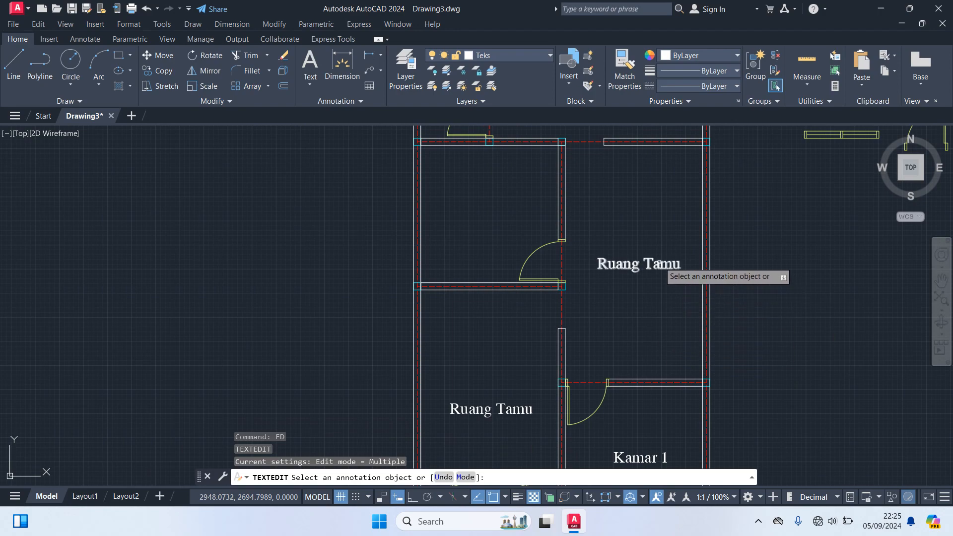
left_click(662, 265)
scroll(664, 266, "up", 2)
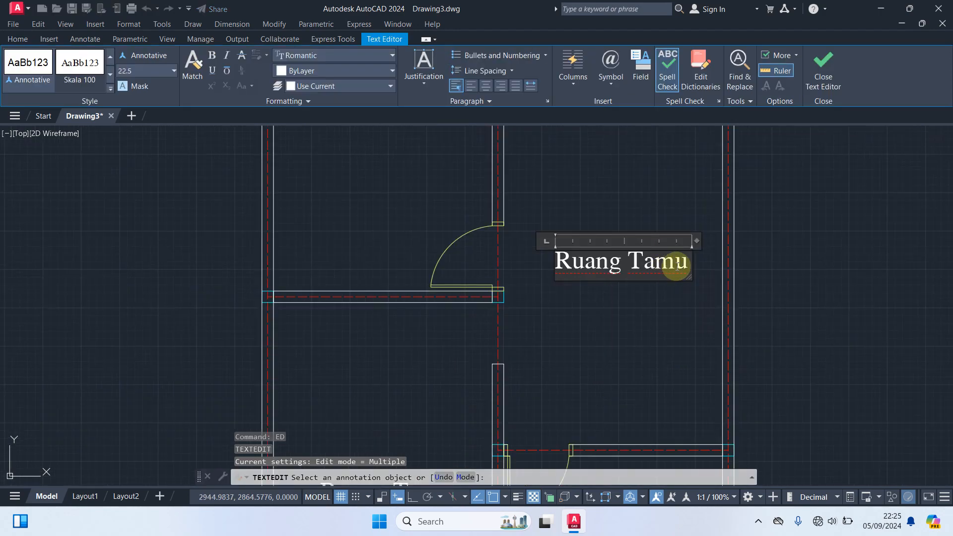
left_click_drag(688, 262, 628, 261)
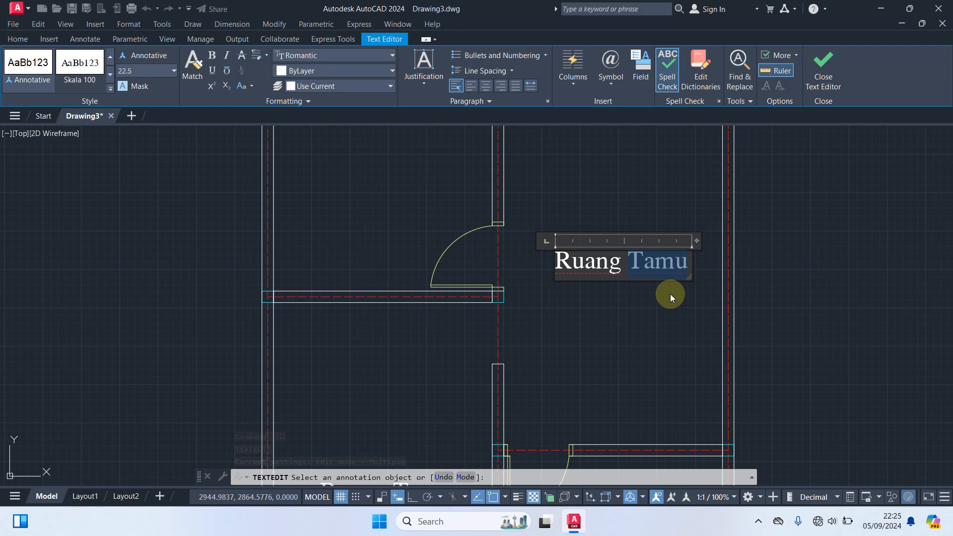
type("Keluarga")
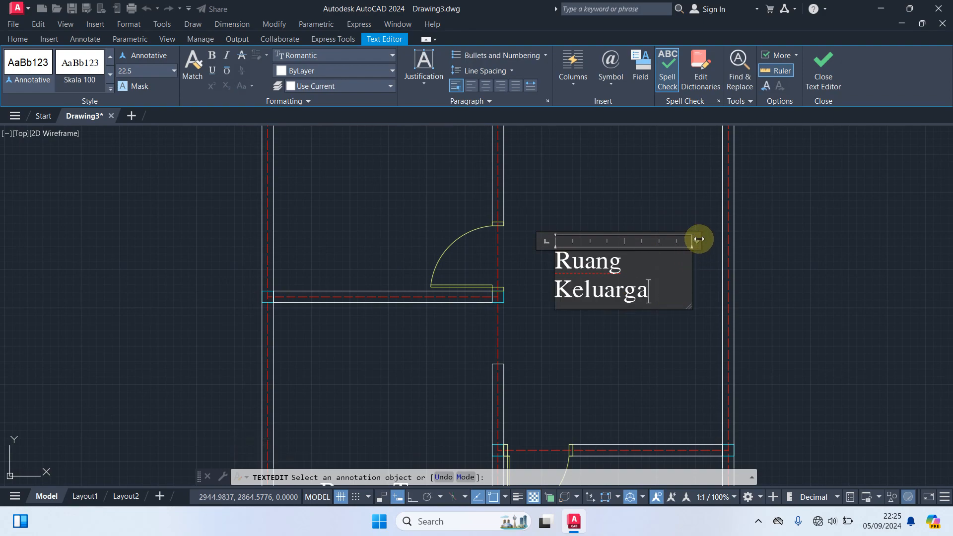
left_click_drag(698, 239, 734, 248)
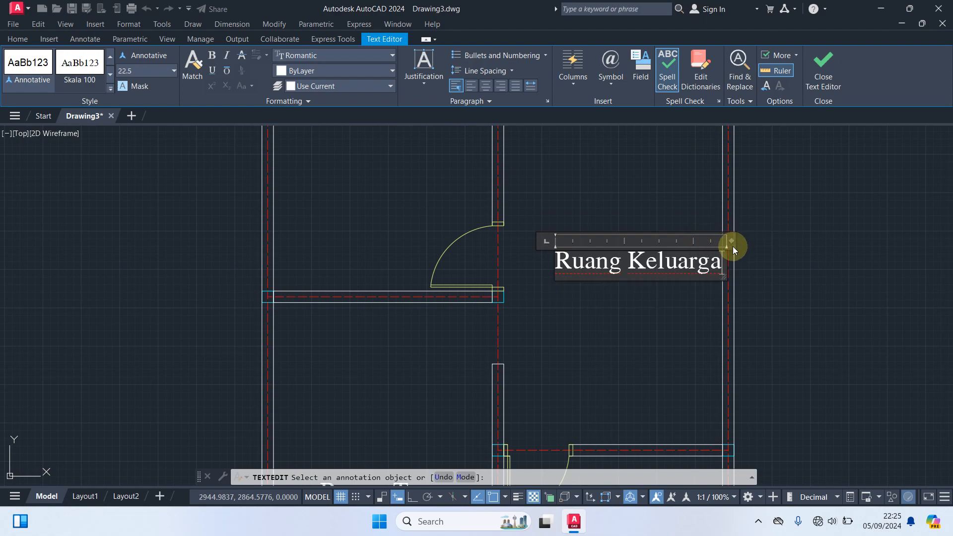
left_click(653, 337)
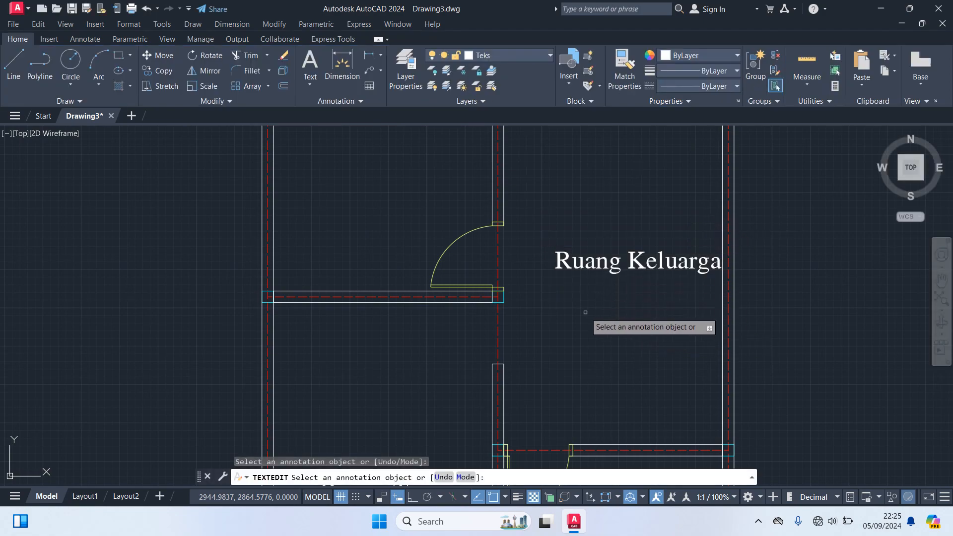
key("Escape")
Step: Move the "Ruang Keluarga" label away from the outer wall so it sits centred across its room
left_click(628, 272)
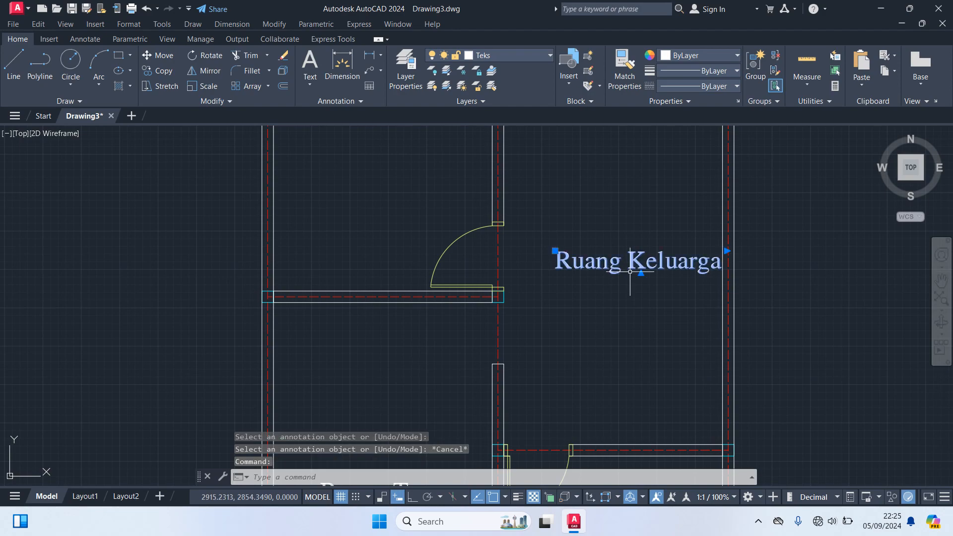
type("m")
key("Return")
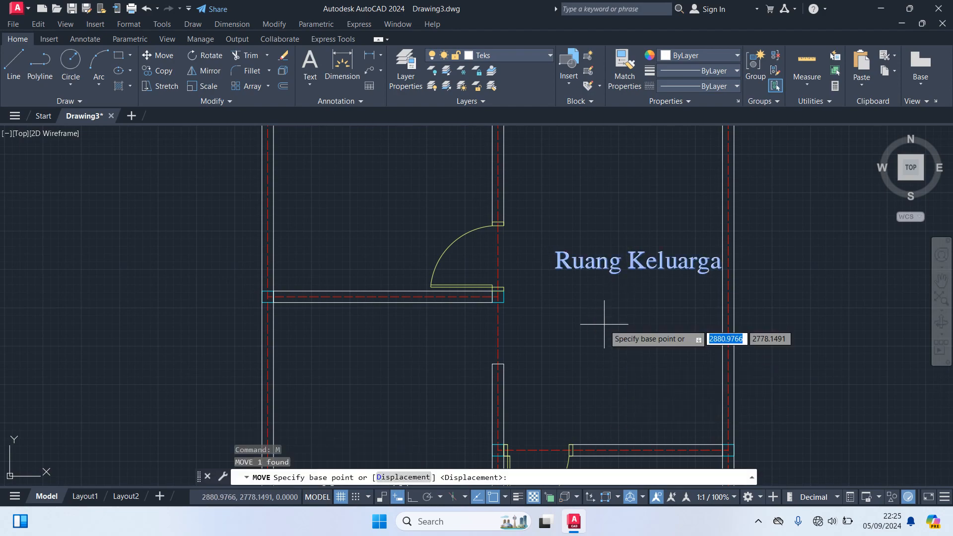
scroll(606, 335, "down", 2)
left_click(800, 323)
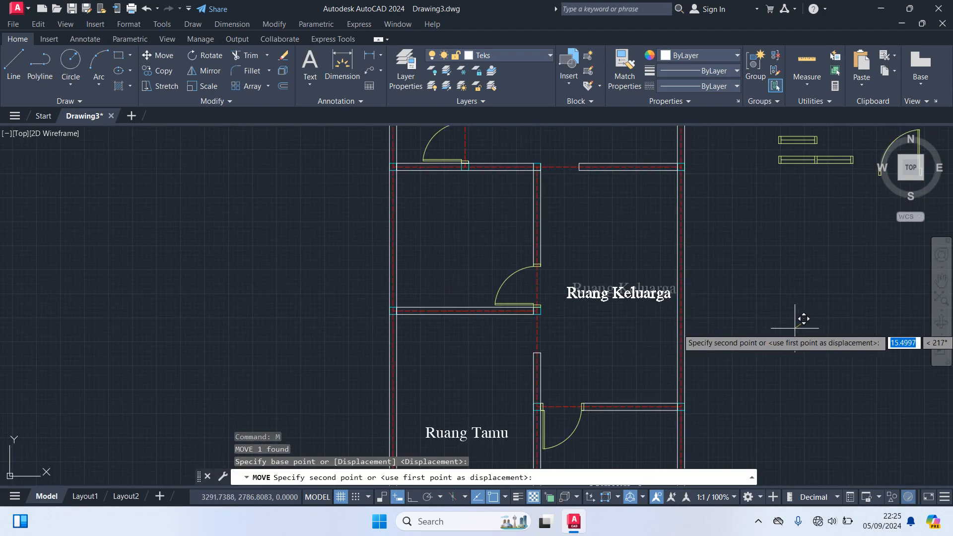
left_click(790, 322)
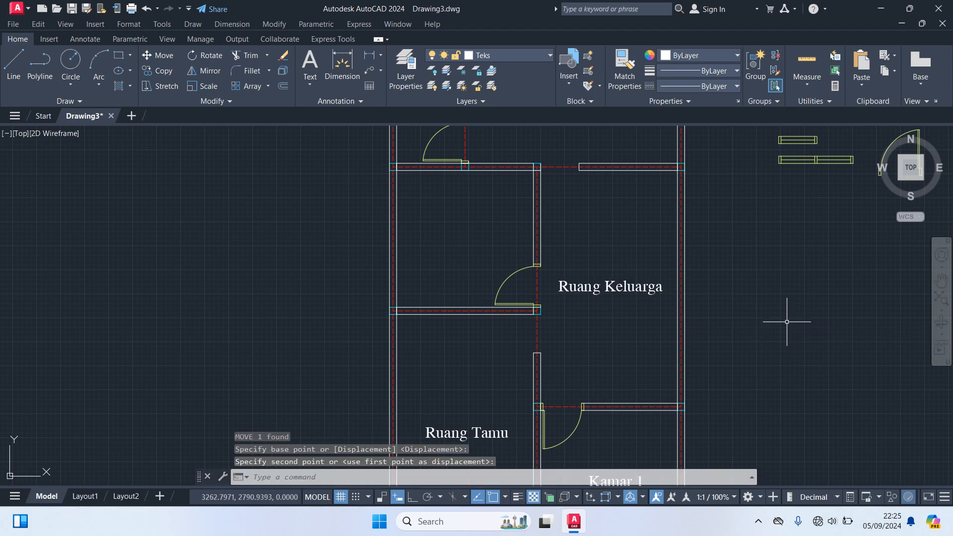
Step: Copy the "Kamar 1" label into the middle of the empty room directly above "Ruang Tamu"
scroll(789, 317, "down", 5)
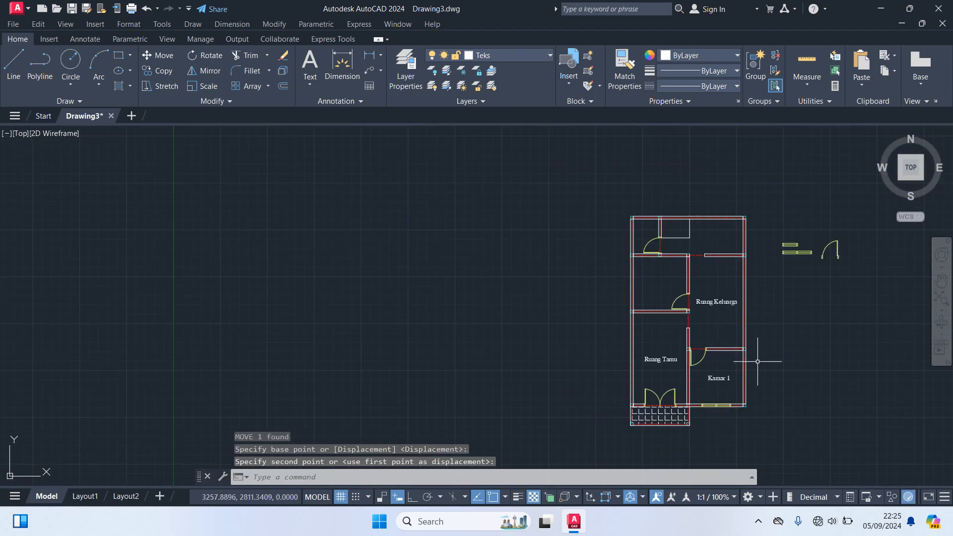
scroll(721, 389, "up", 3)
left_click(719, 374)
type("c")
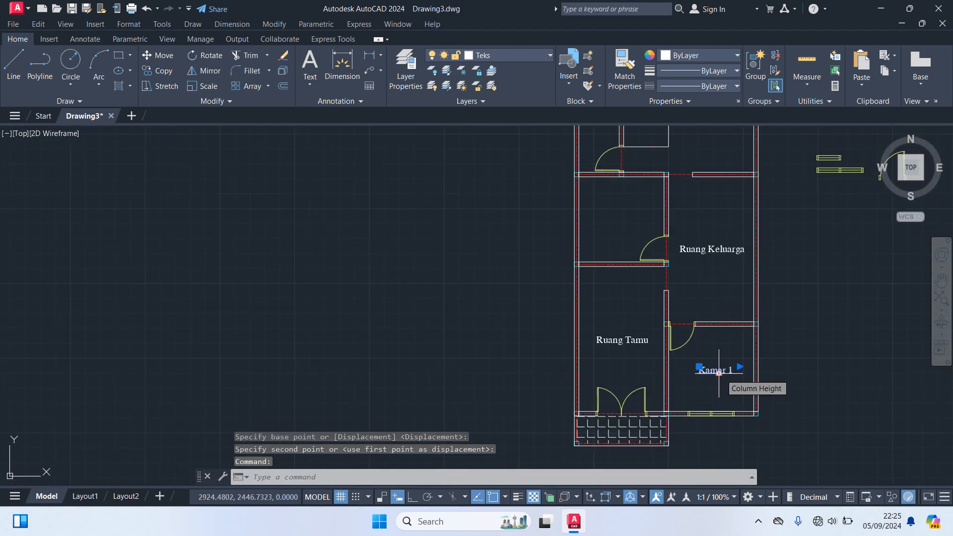
key("Return")
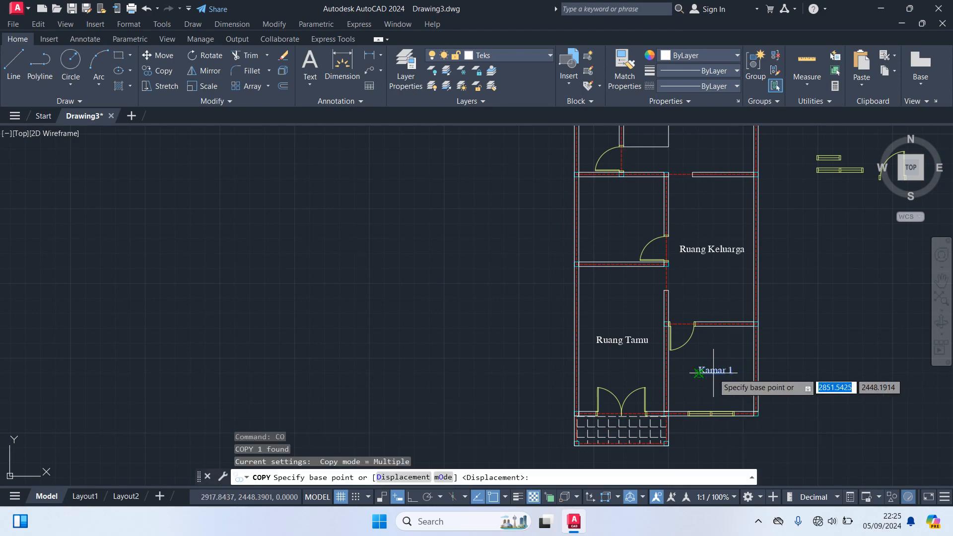
left_click(699, 370)
scroll(610, 310, "up", 3)
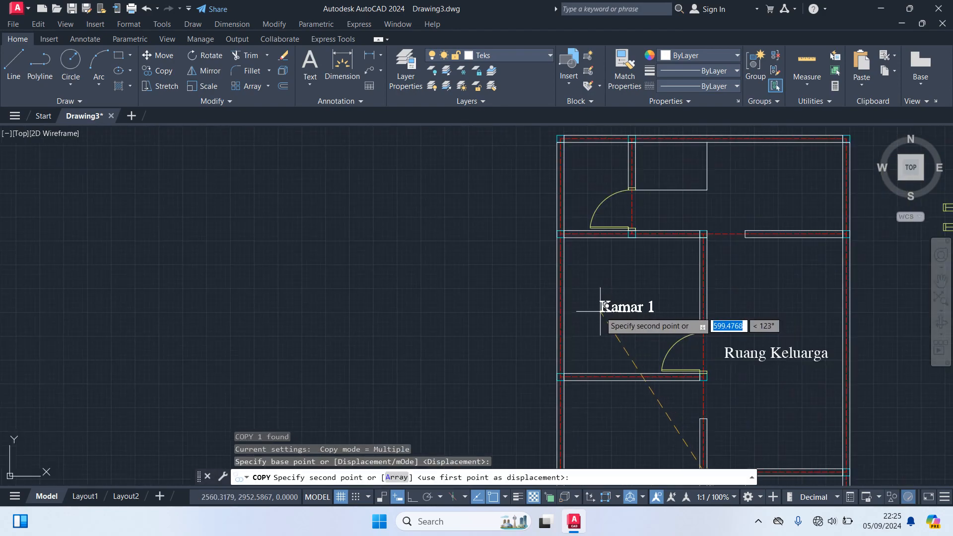
left_click(602, 307)
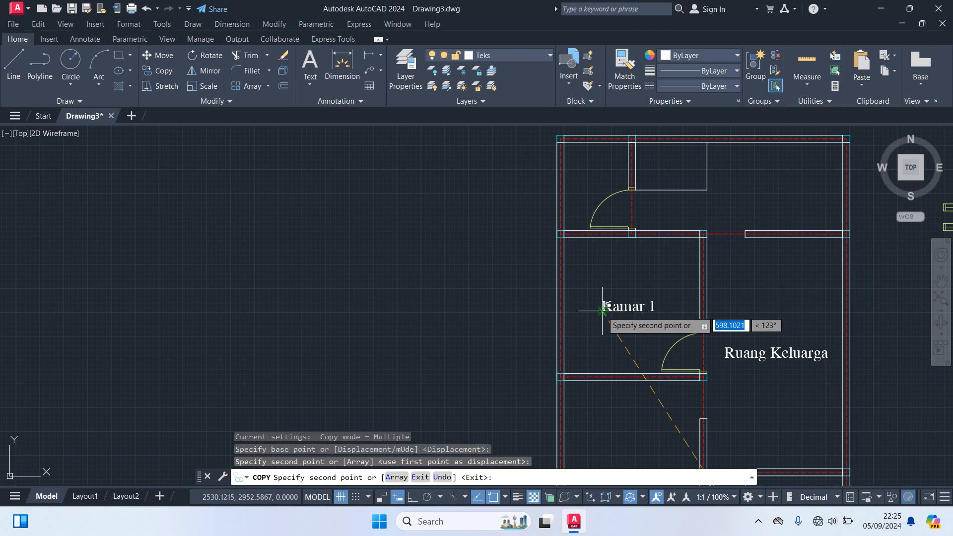
key("Escape")
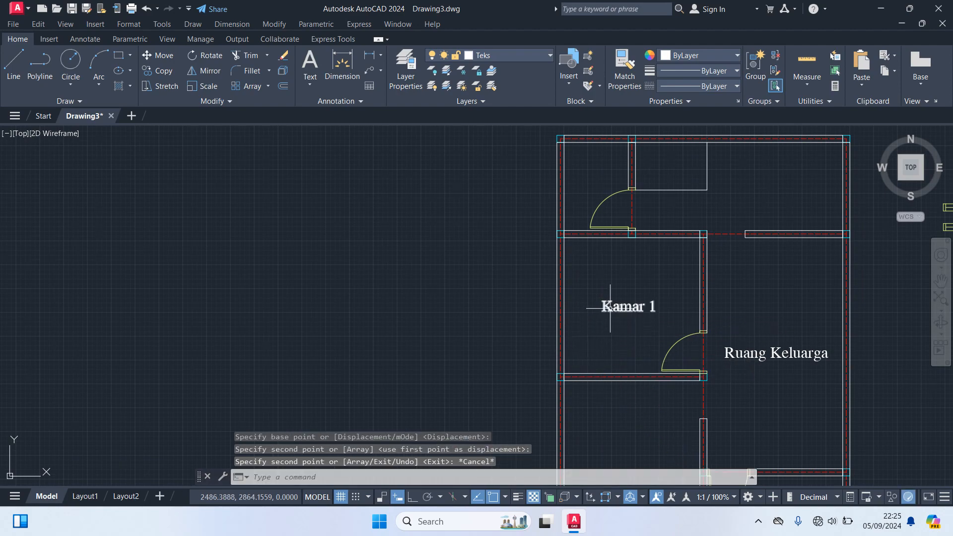
Step: Change the label copied above "Ruang Tamu" to "Kamar 2"
double_click(612, 308)
left_click(668, 300)
key("BackSpace")
type("2")
left_click(684, 207)
Step: Copy the "Kamar 2" label into the three spaces along the upper edge of the plan
scroll(672, 278, "down", 4)
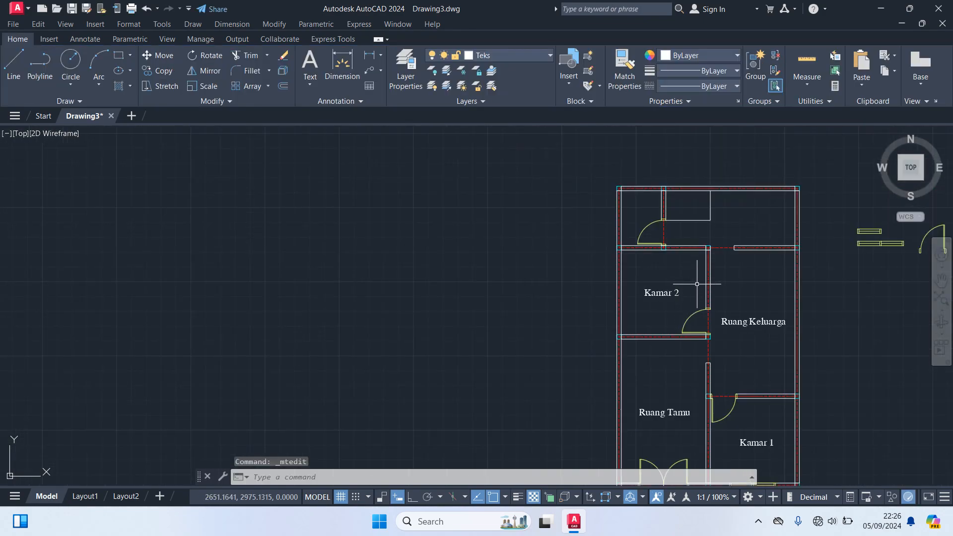
left_click(665, 293)
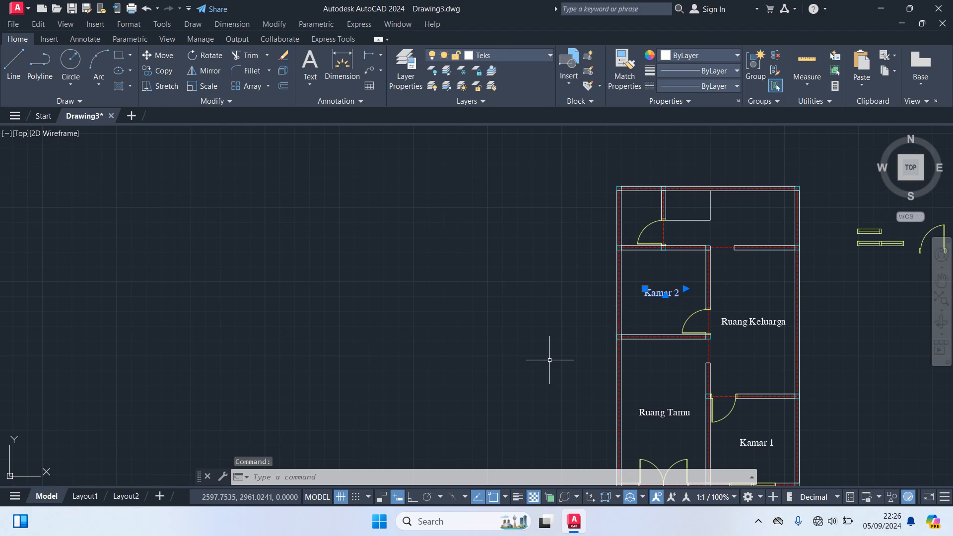
type("co")
key("Return")
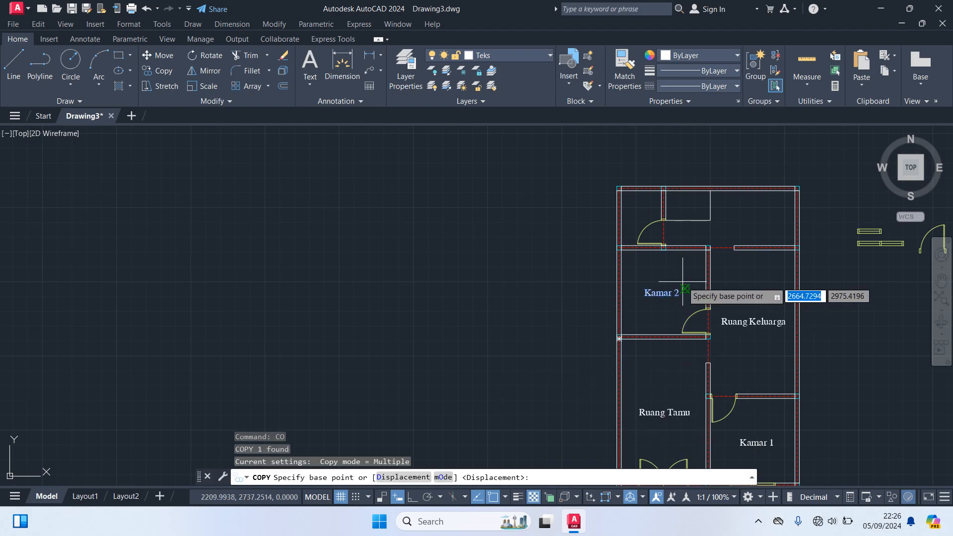
left_click(685, 294)
scroll(758, 228, "up", 2)
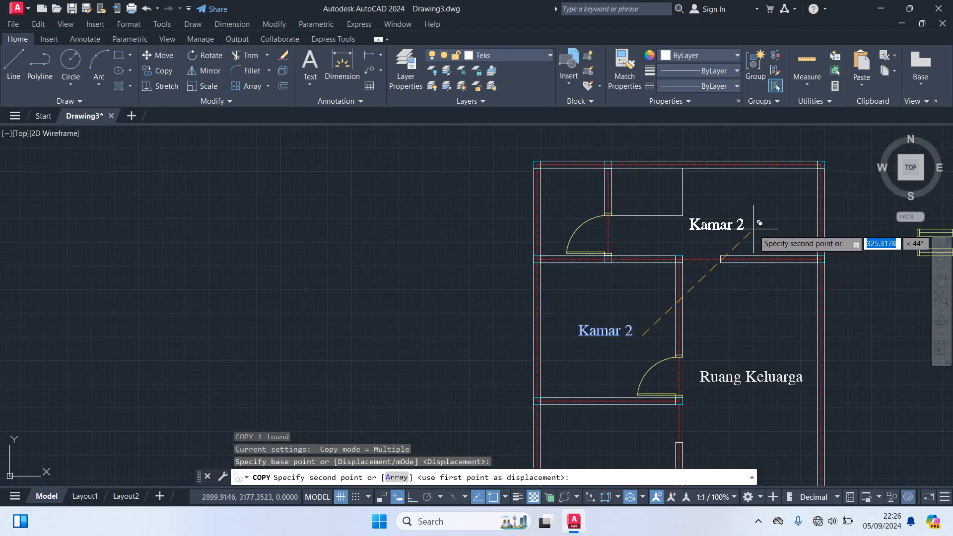
left_click(802, 217)
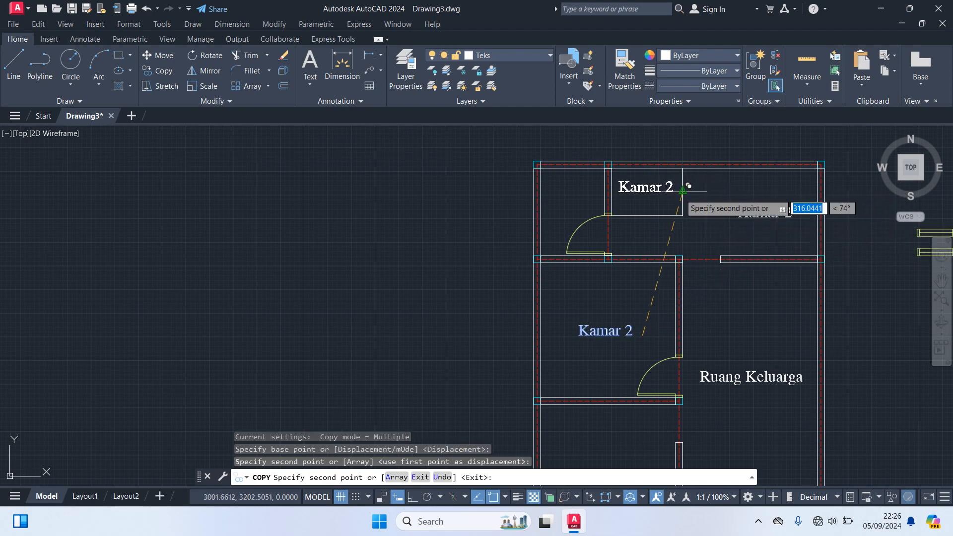
left_click(682, 191)
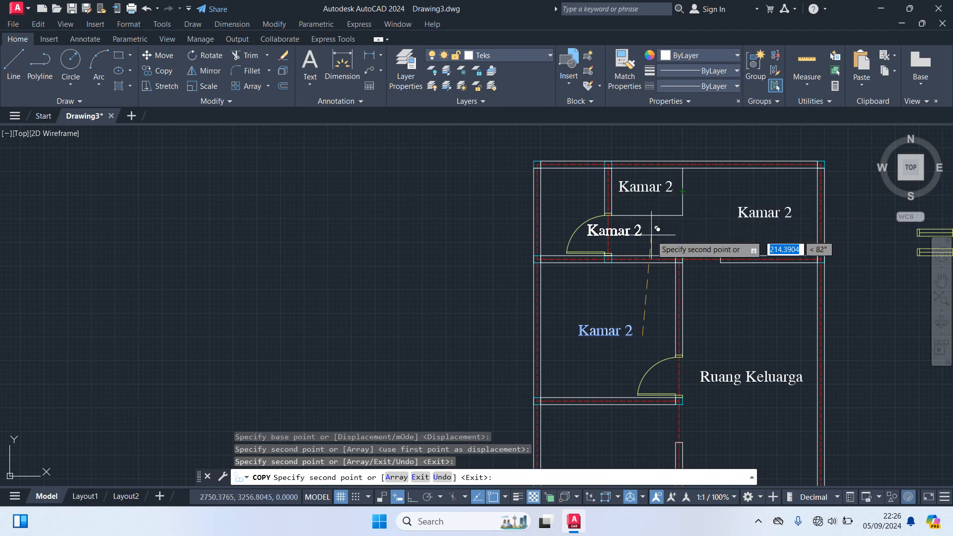
left_click(608, 212)
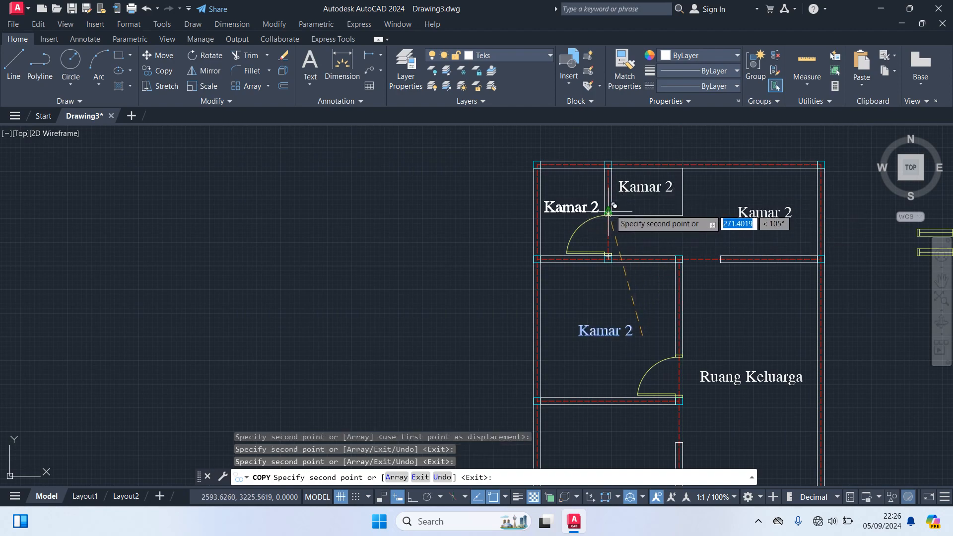
key("Escape")
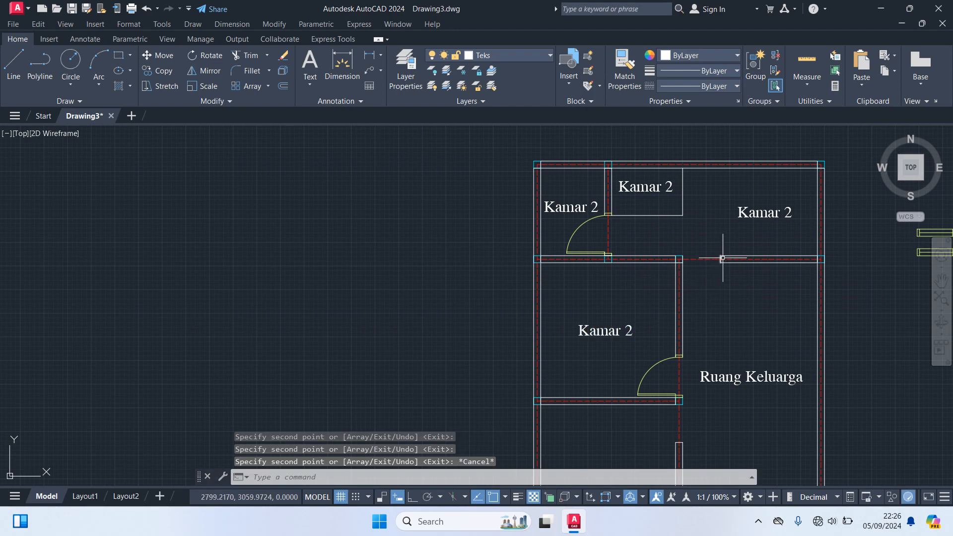
Step: Change the copied label in the upper-right room, above "Ruang Keluarga", to "Dapur"
double_click(749, 217)
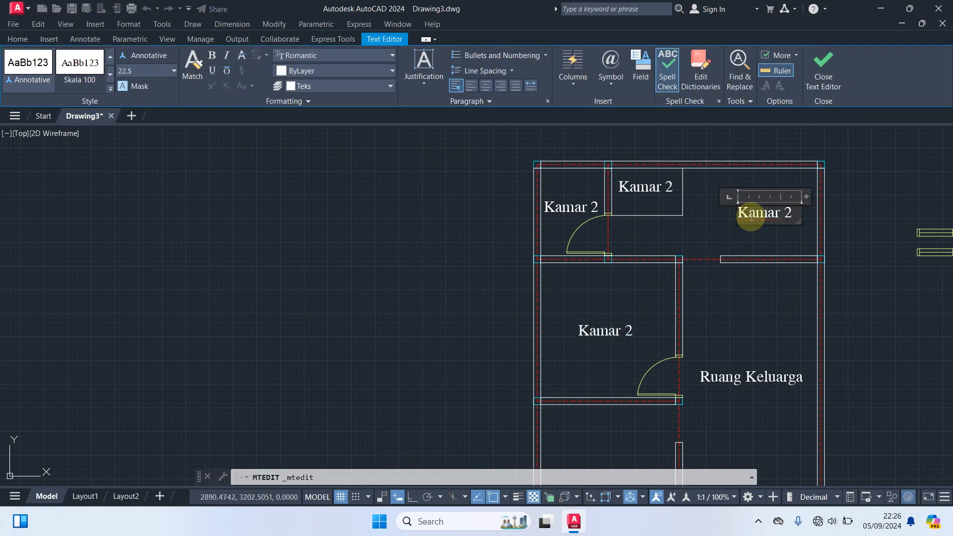
triple_click(767, 218)
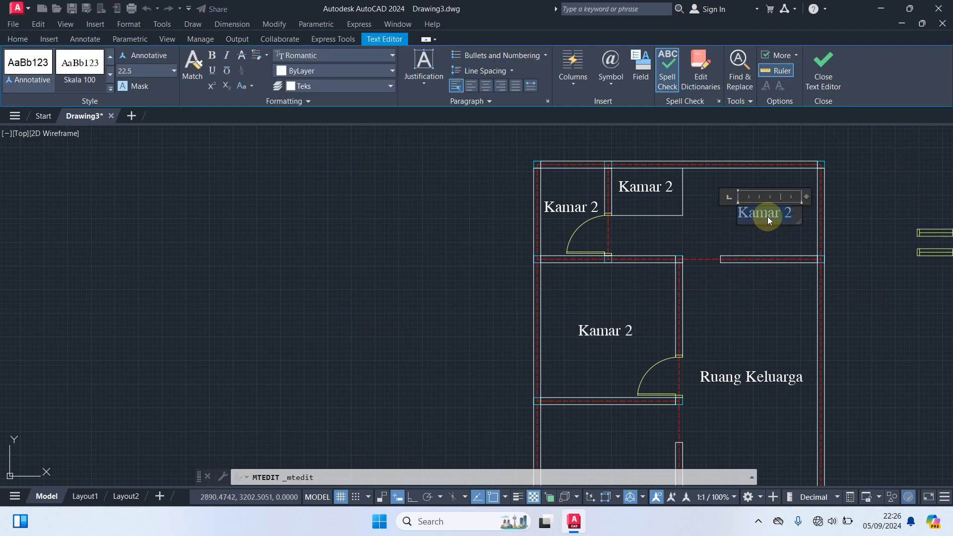
type("Dapur")
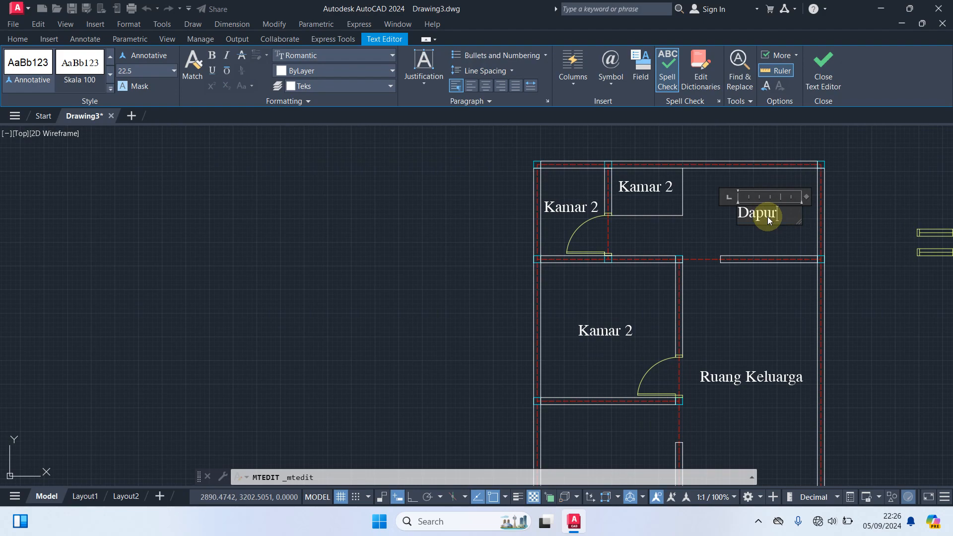
left_click(705, 203)
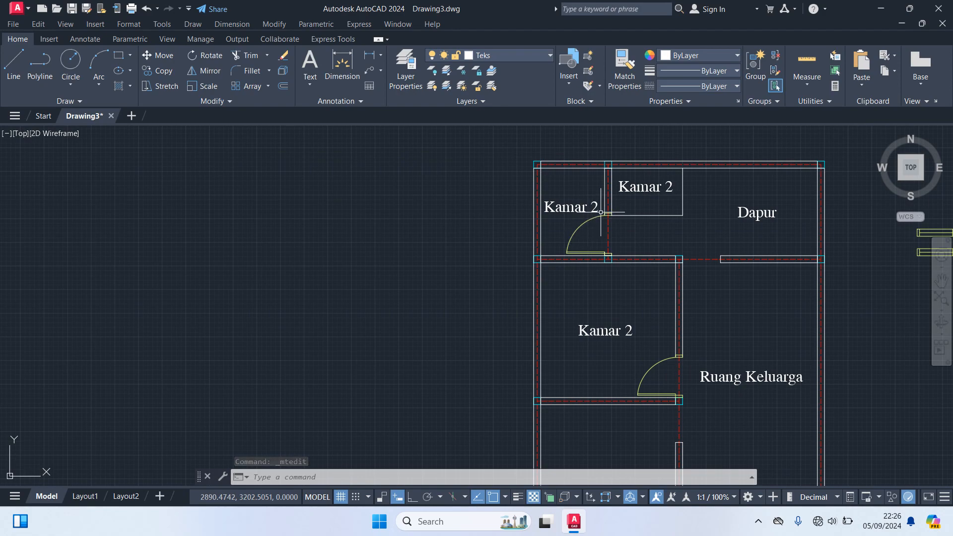
Step: Change the copied label in the small upper-left room with the door to "KM/WC"
double_click(569, 207)
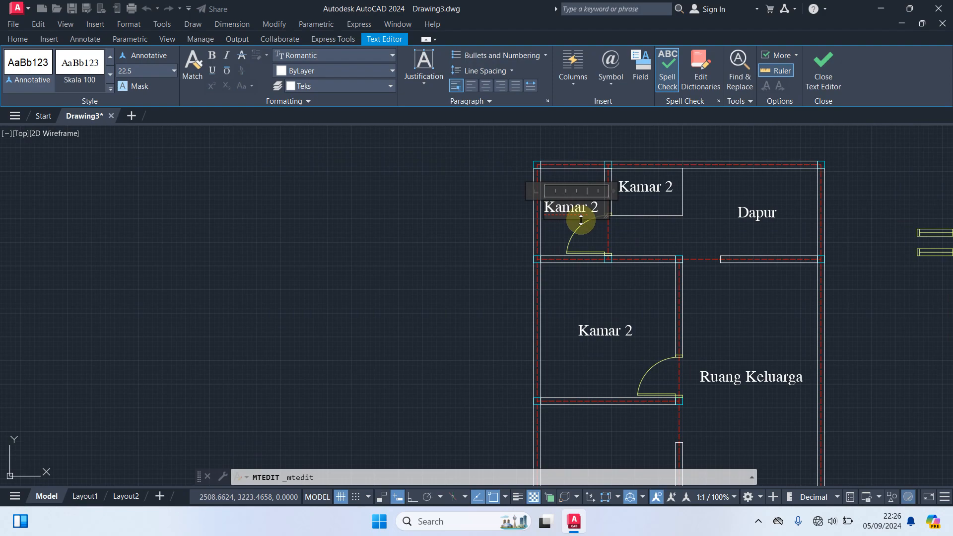
key("ctrl+a")
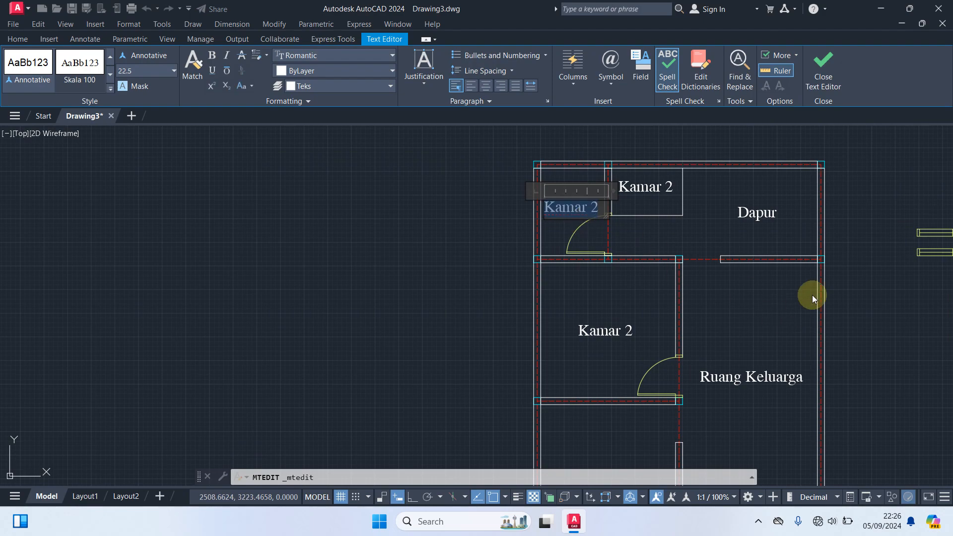
type("KM/WC")
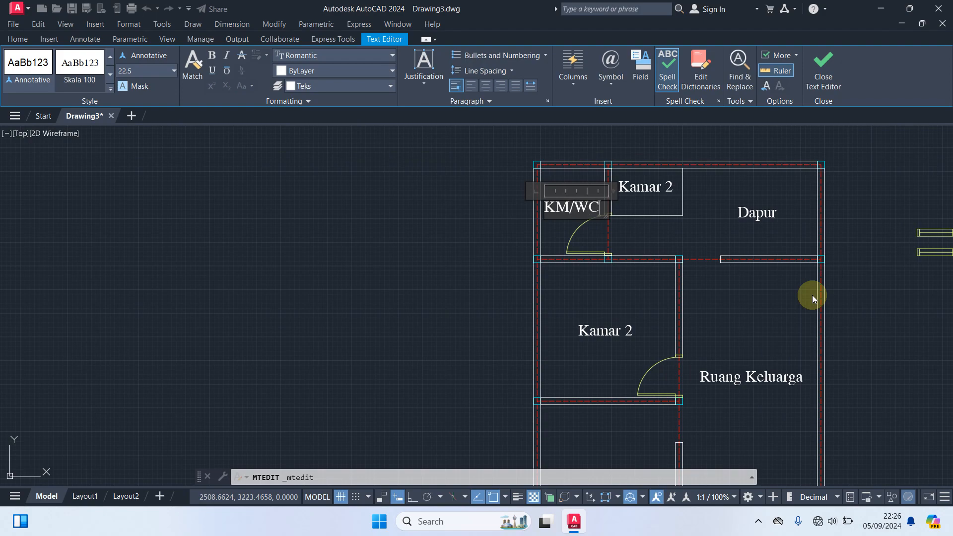
left_click(472, 267)
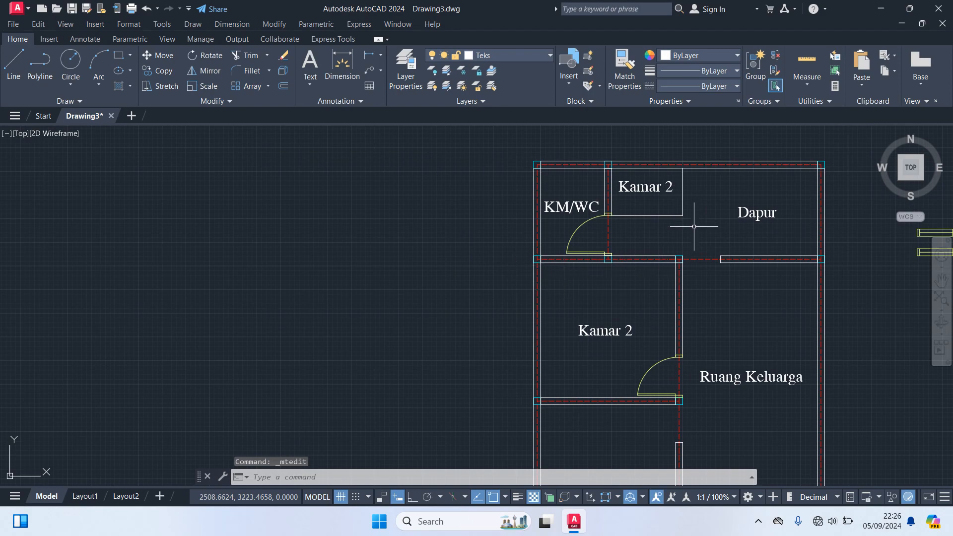
Step: Change the copied label in the small rectangle between "KM/WC" and "Dapur" to "Tempat Cuci" and centre its text
double_click(645, 186)
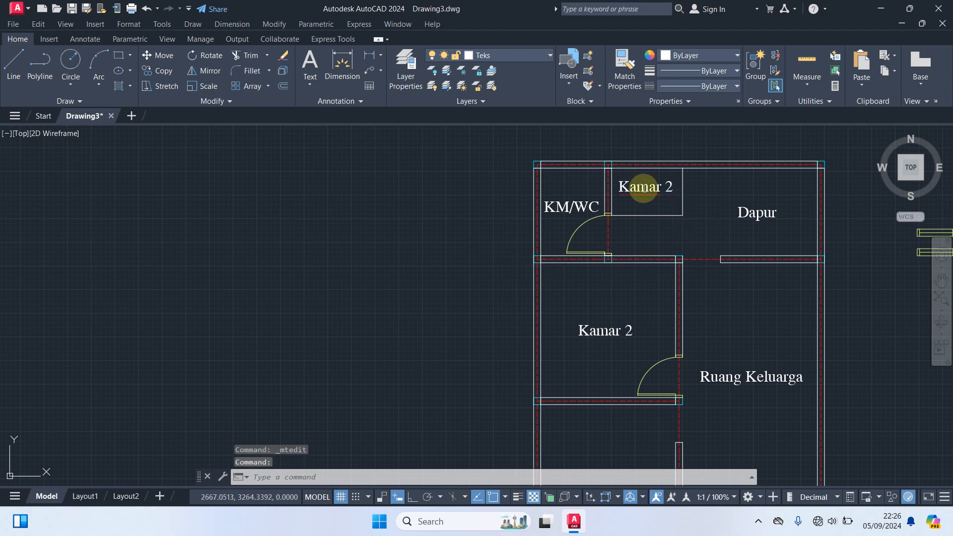
type("Temp")
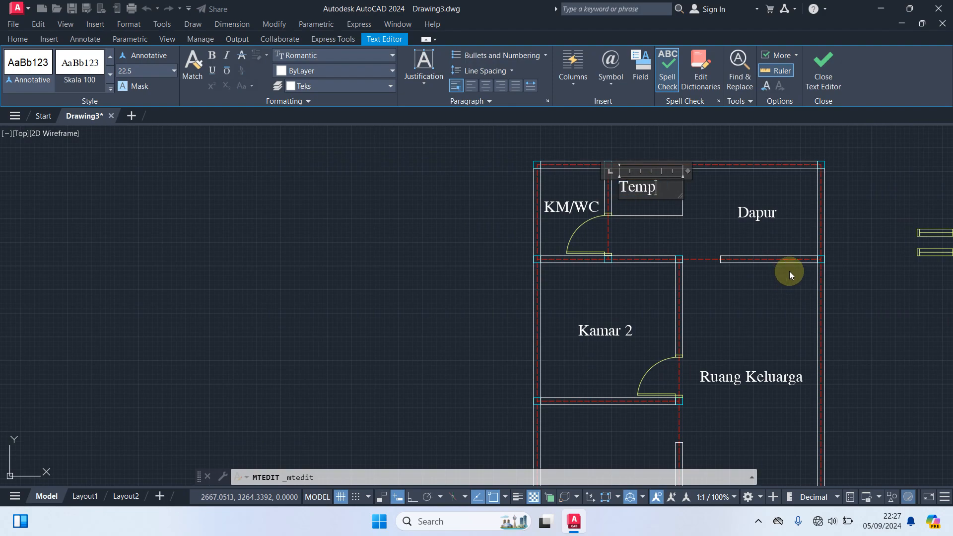
type("at Cuci")
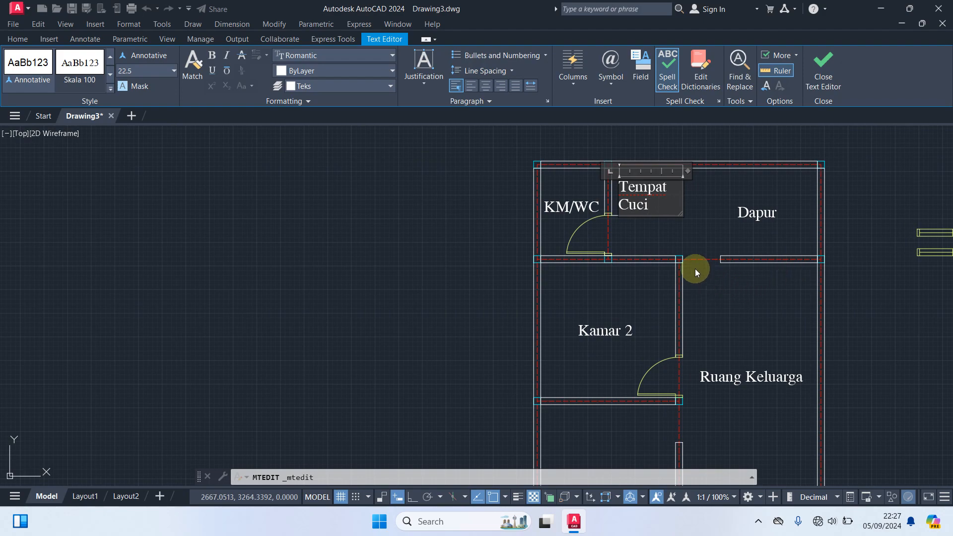
triple_click(660, 213)
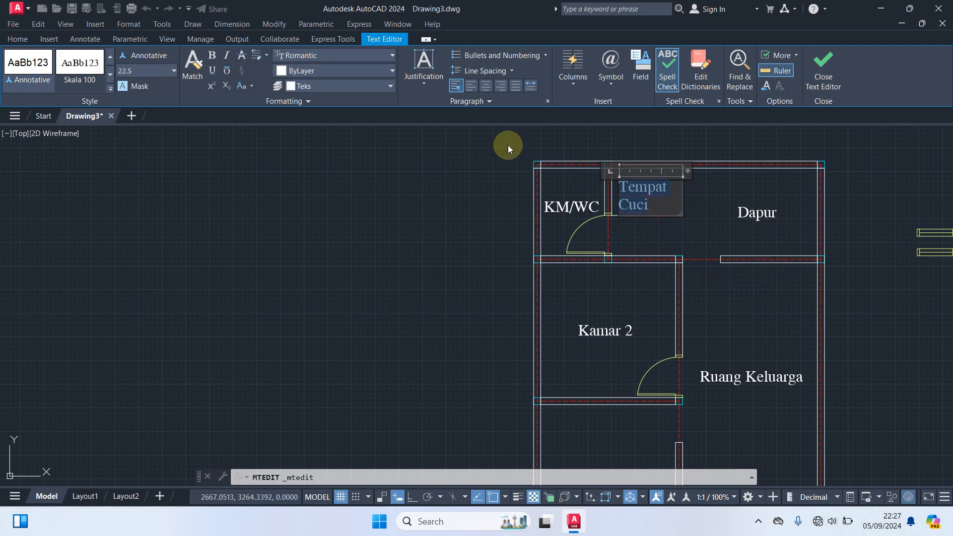
left_click(486, 86)
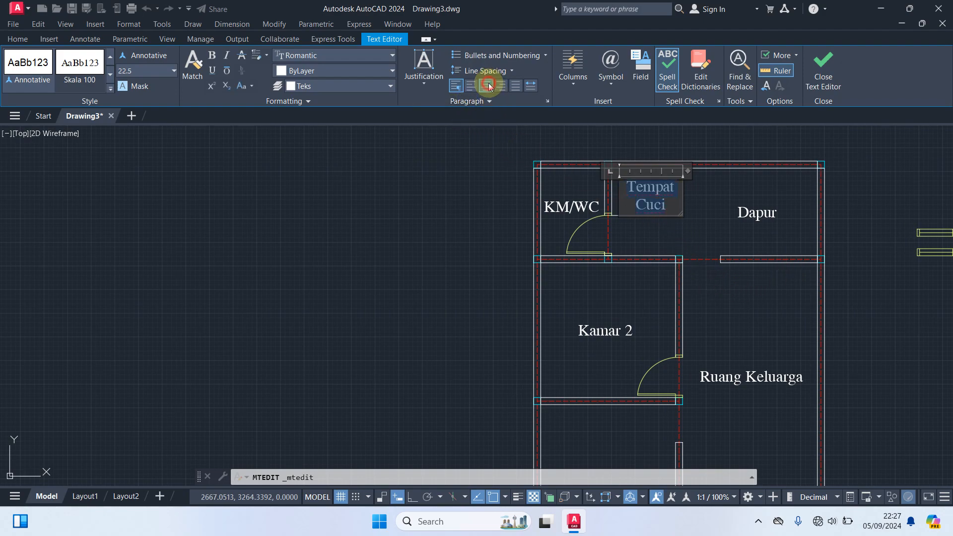
left_click(718, 187)
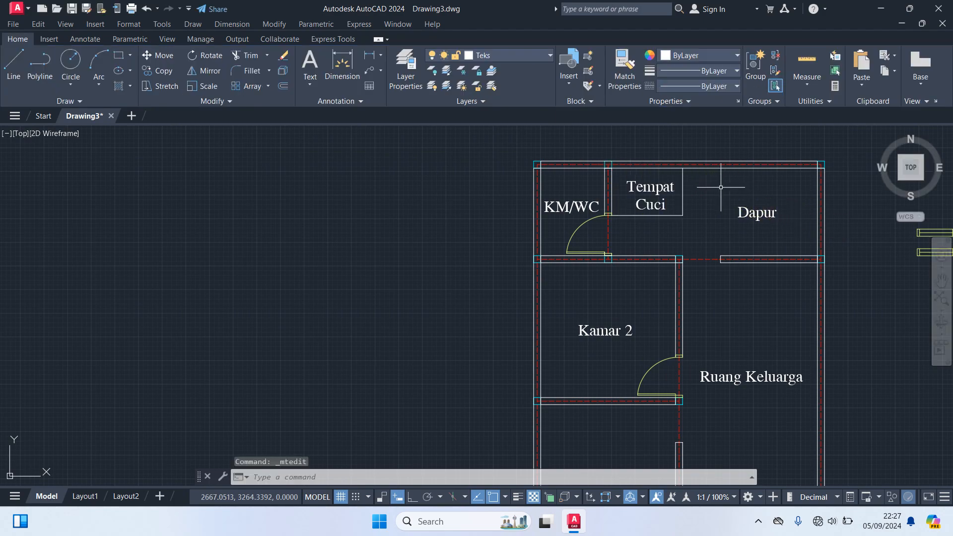
Step: Move the "Tempat Cuci" label slightly up and to the left so it sits centred in its rectangle
type("m")
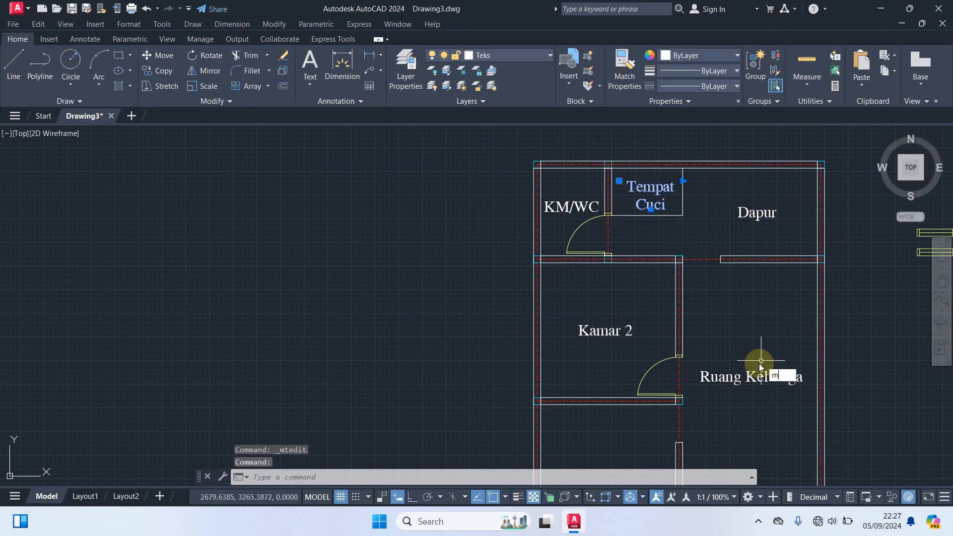
key("Return")
left_click(758, 351)
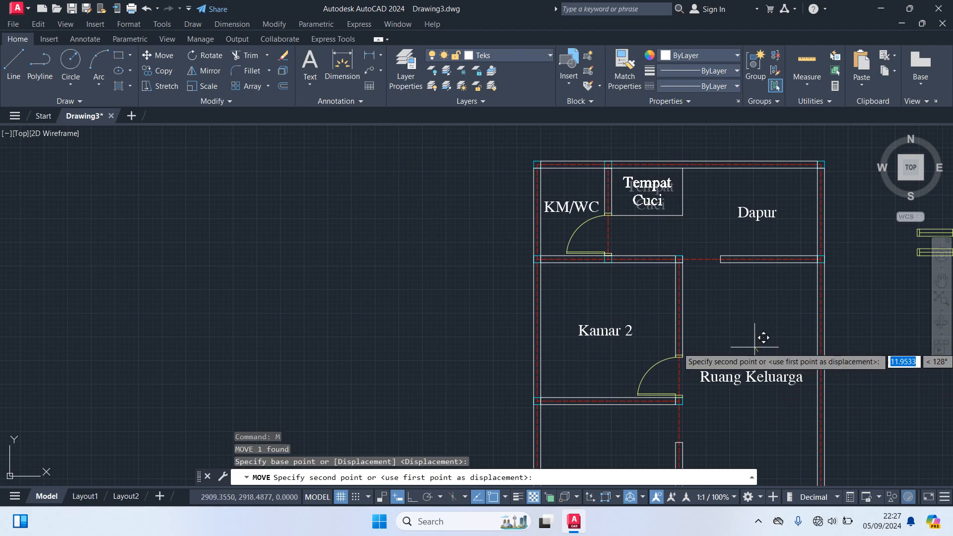
left_click(755, 345)
Step: Make Garis Bantu the current layer
scroll(776, 293, "down", 3)
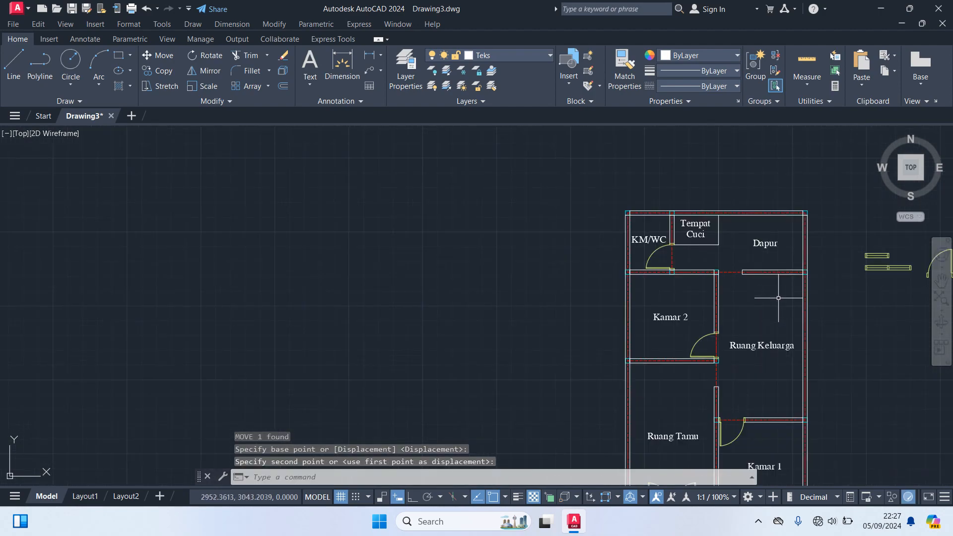
middle_click_drag(818, 325, 741, 212)
middle_click_drag(750, 248, 772, 297)
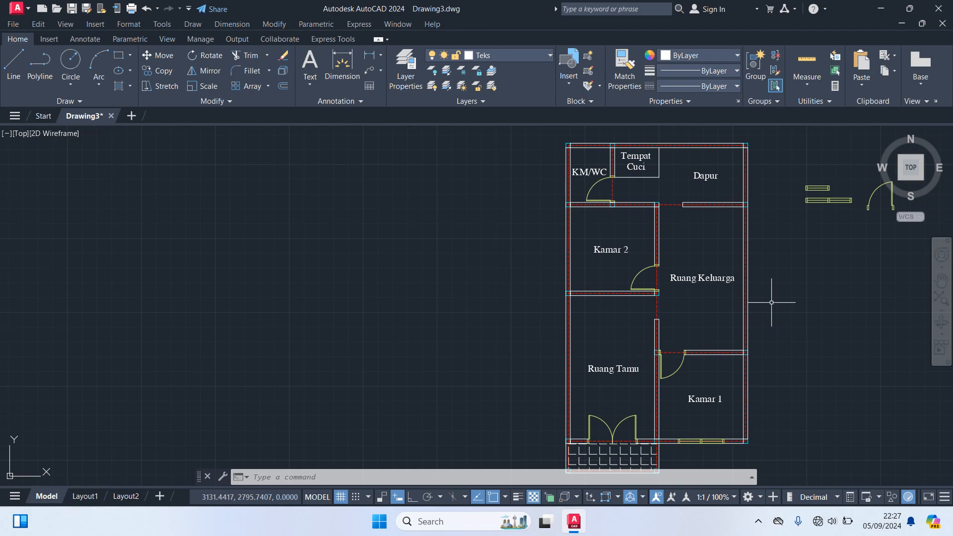
middle_click_drag(866, 283, 830, 283)
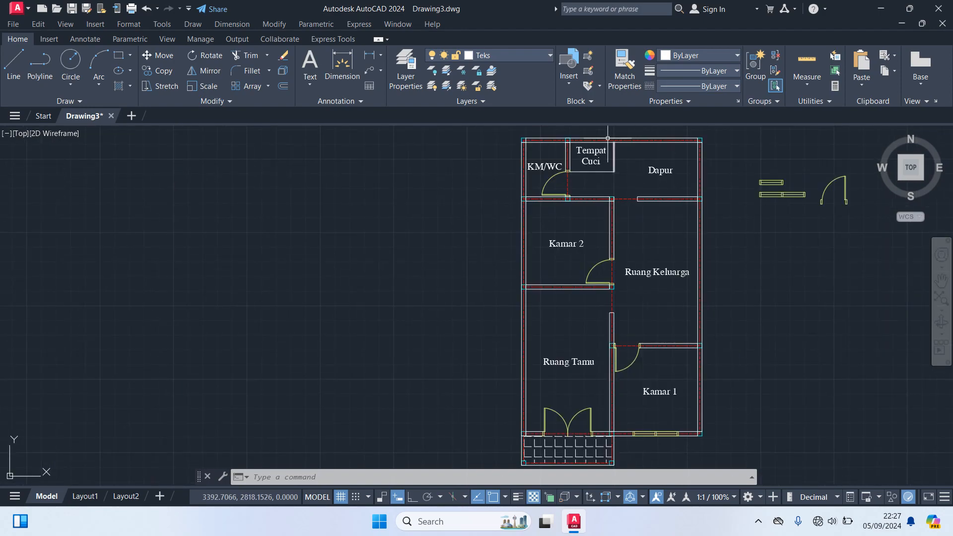
left_click(504, 58)
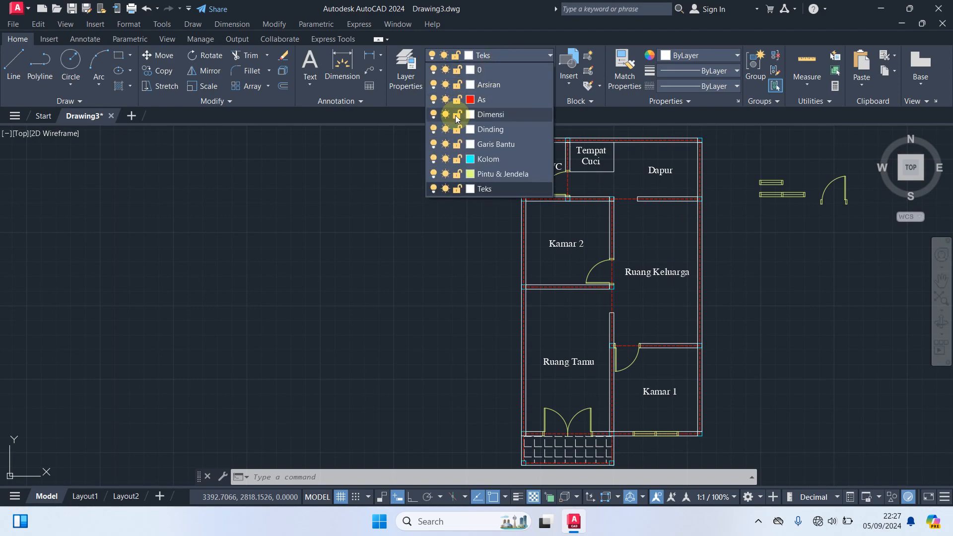
left_click(504, 145)
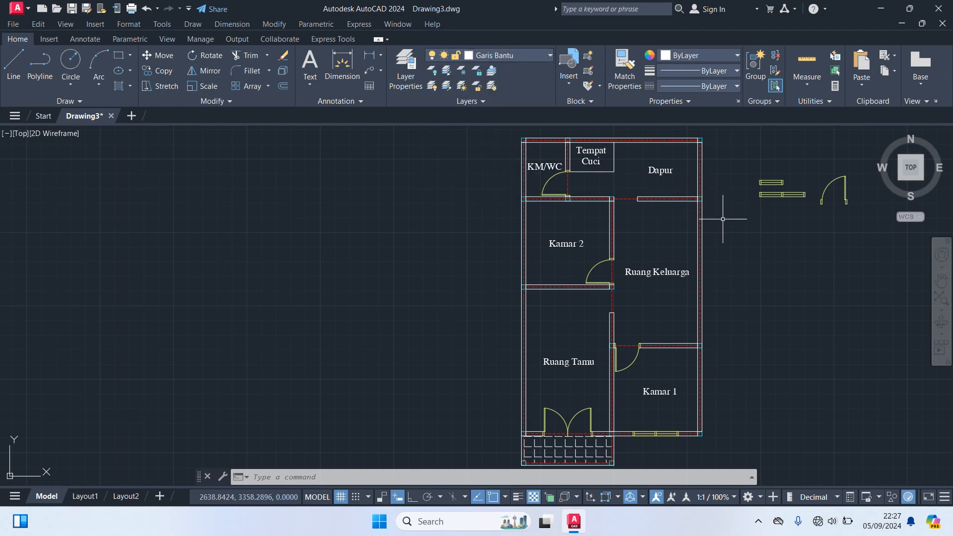
Step: Draw a 75-unit horizontal line extending left from the wall centreline intersection at the plan's upper-left corner column
middle_click_drag(723, 219, 756, 326)
scroll(523, 251, "up", 4)
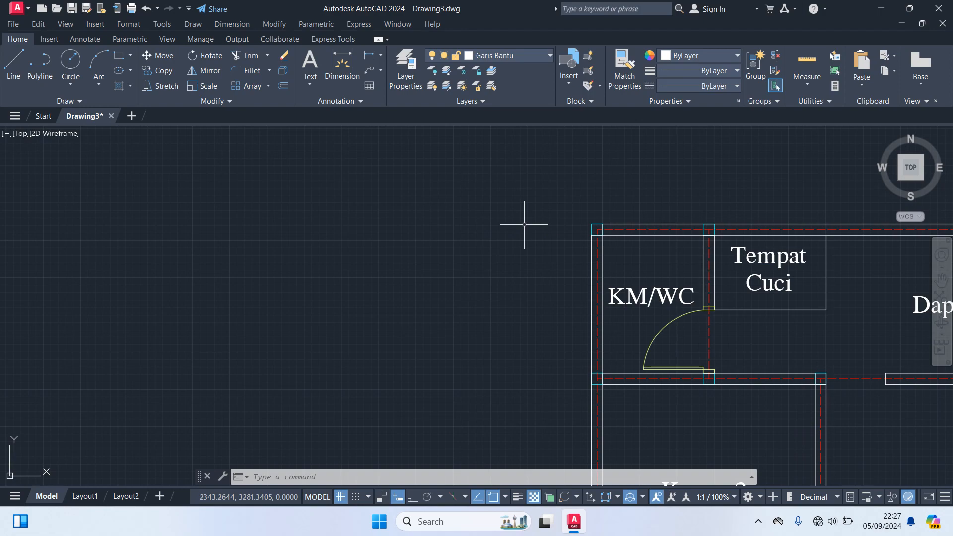
type("l")
key("Return")
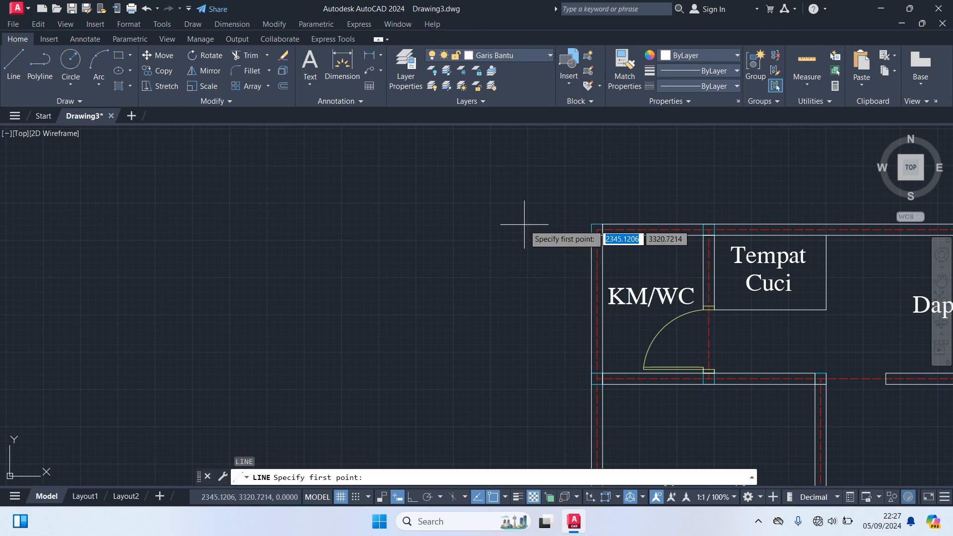
scroll(597, 229, "up", 4)
left_click(594, 226)
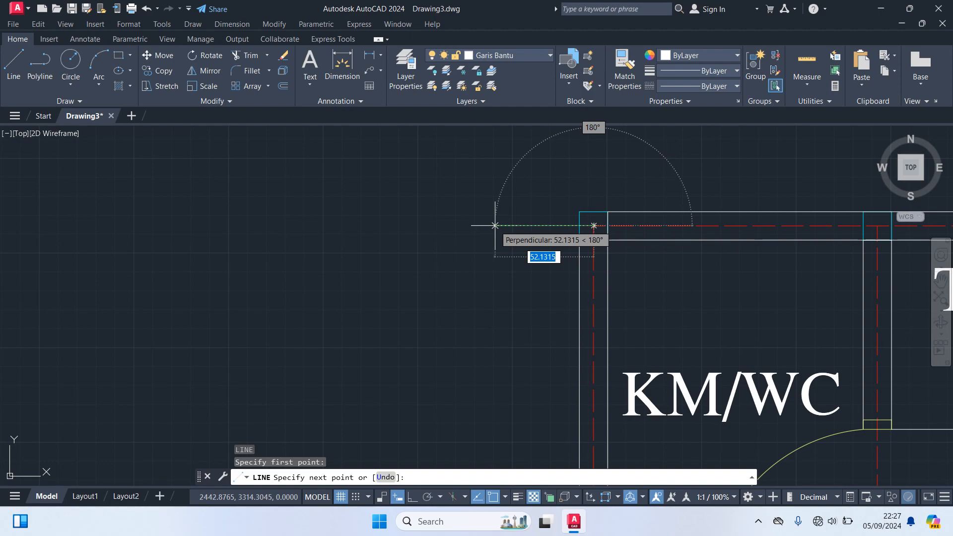
type("75")
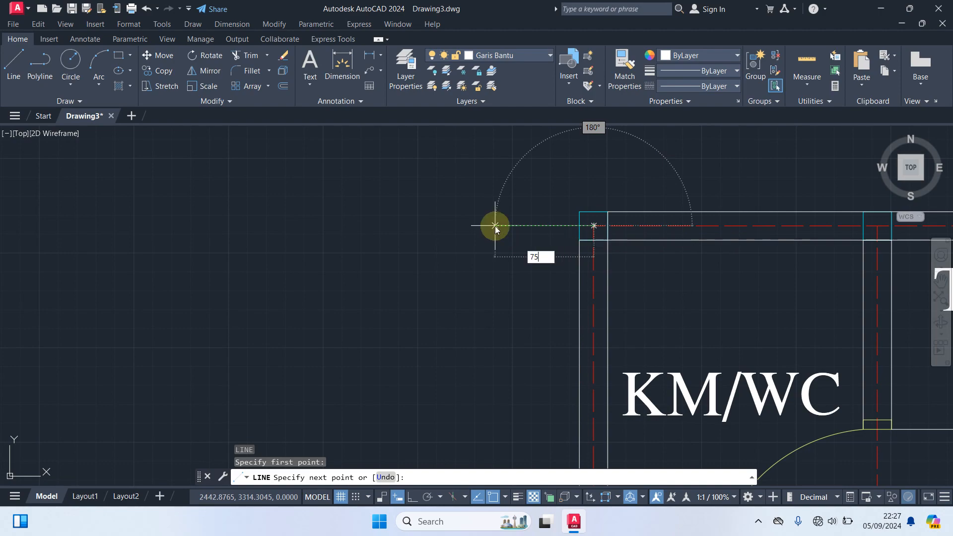
key("Return")
key("Return")
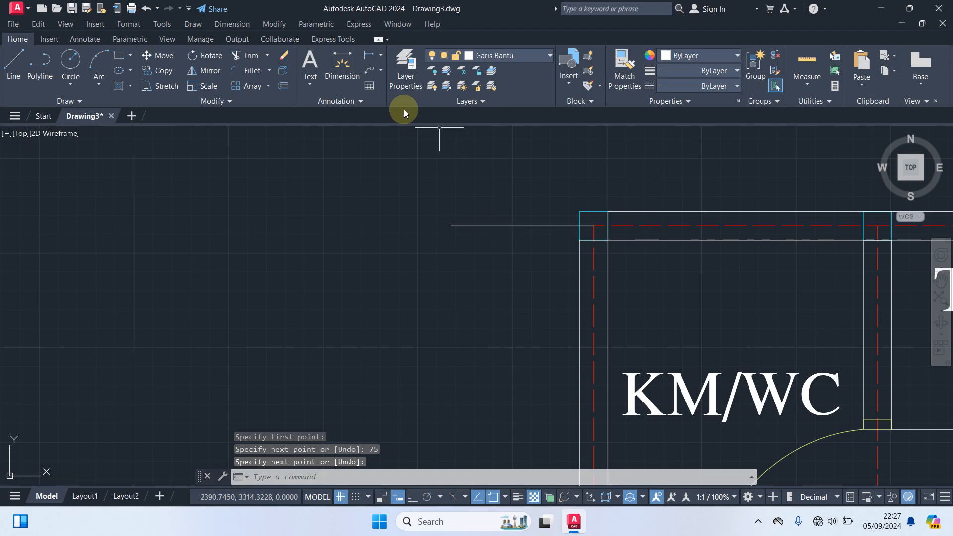
Step: Draw a 75-unit vertical line going up from the same centreline intersection at the upper-left corner column
type("L")
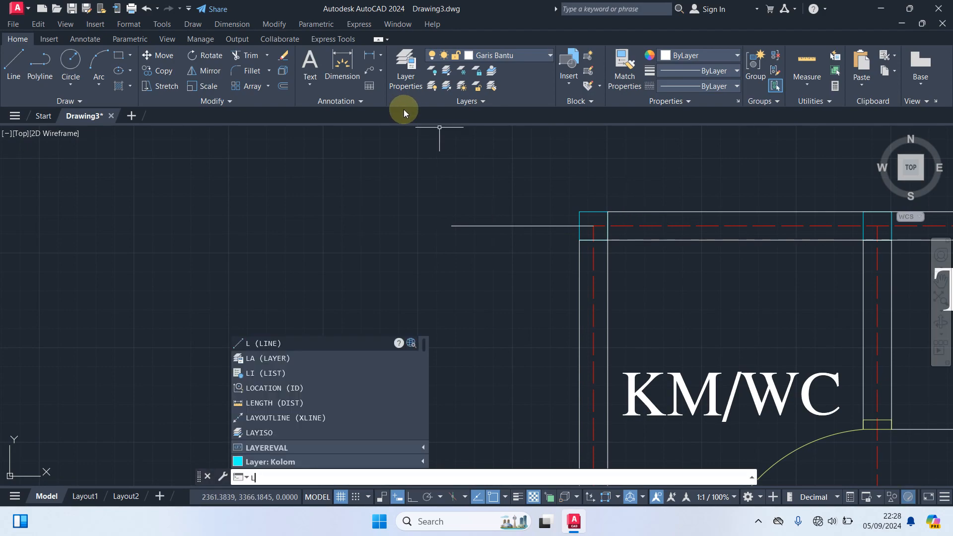
key("Return")
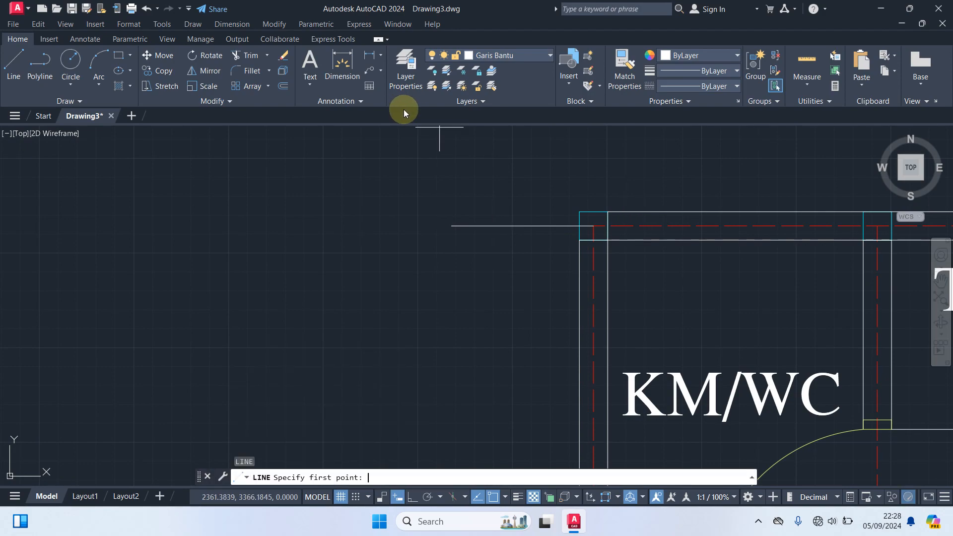
left_click(594, 226)
middle_click_drag(591, 161, 576, 215)
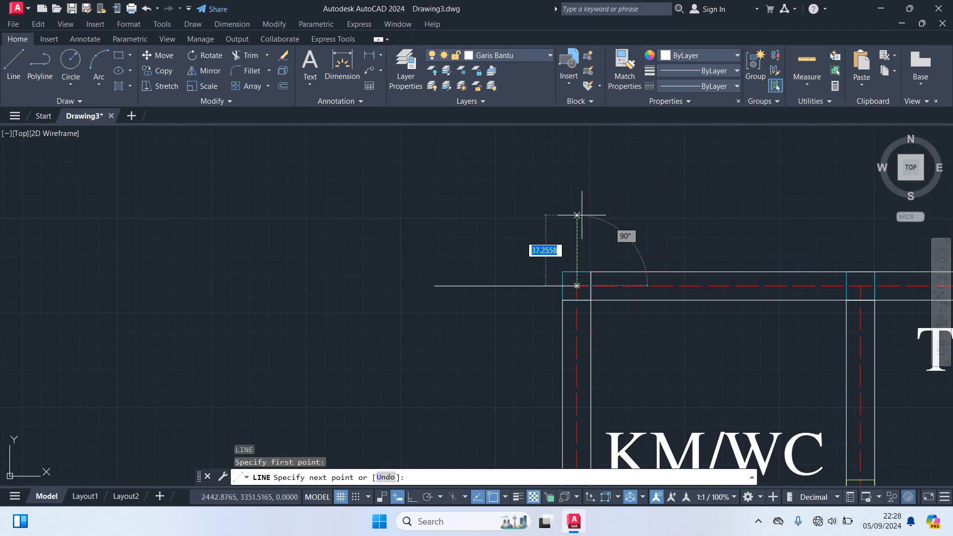
type("7")
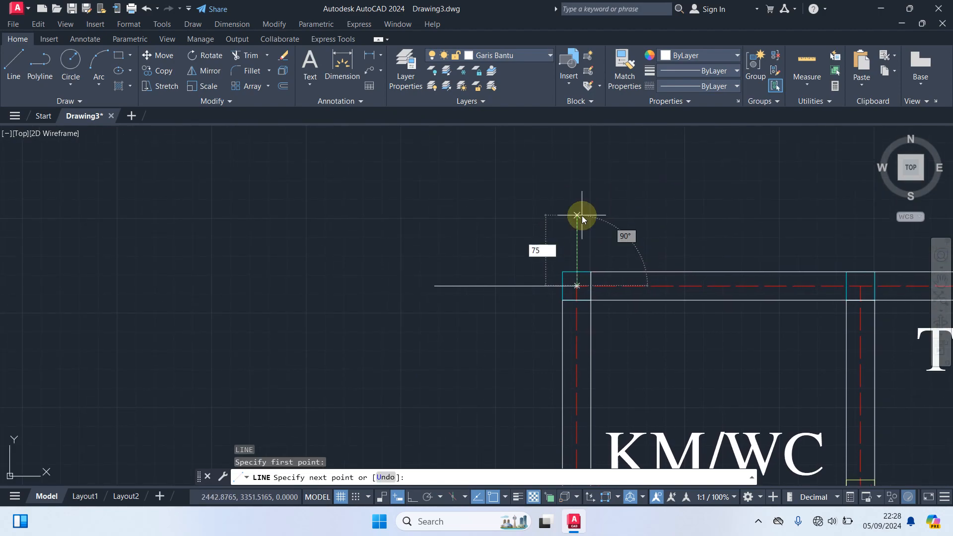
type("5")
key("Return")
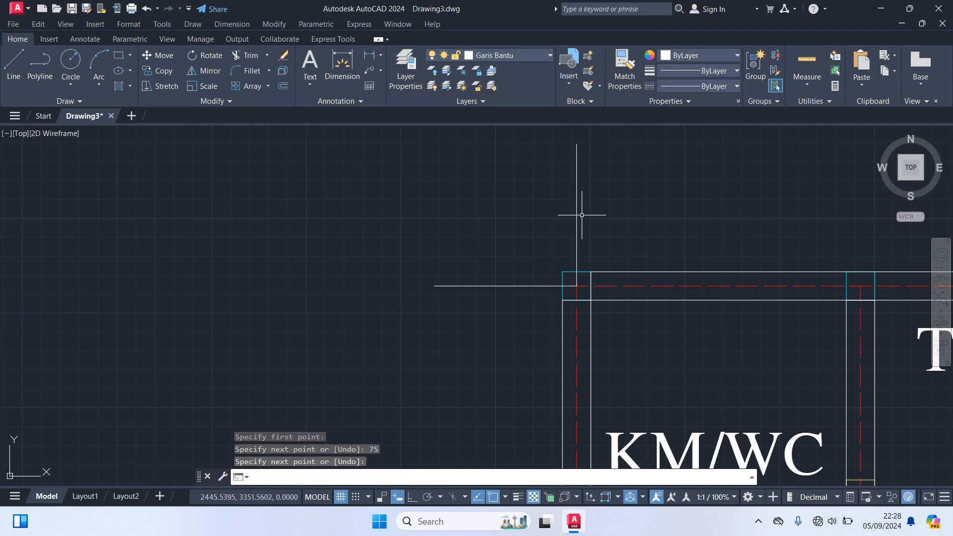
Step: Copy the vertical guide line from the KM/WC outer corner to the wall axis between KM/WC and Tempat Cuci
scroll(594, 217, "down", 4)
middle_click_drag(674, 187, 492, 170)
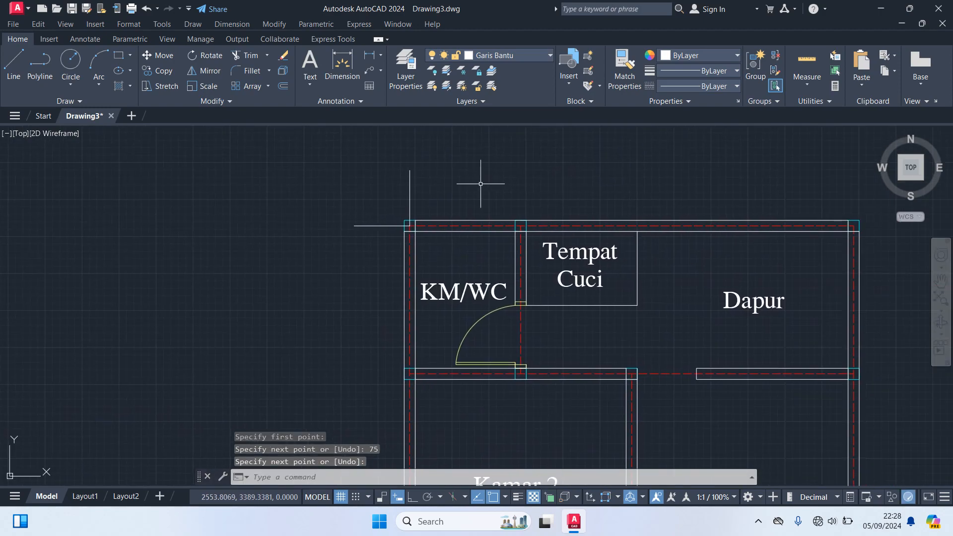
key("Return")
left_click(410, 197)
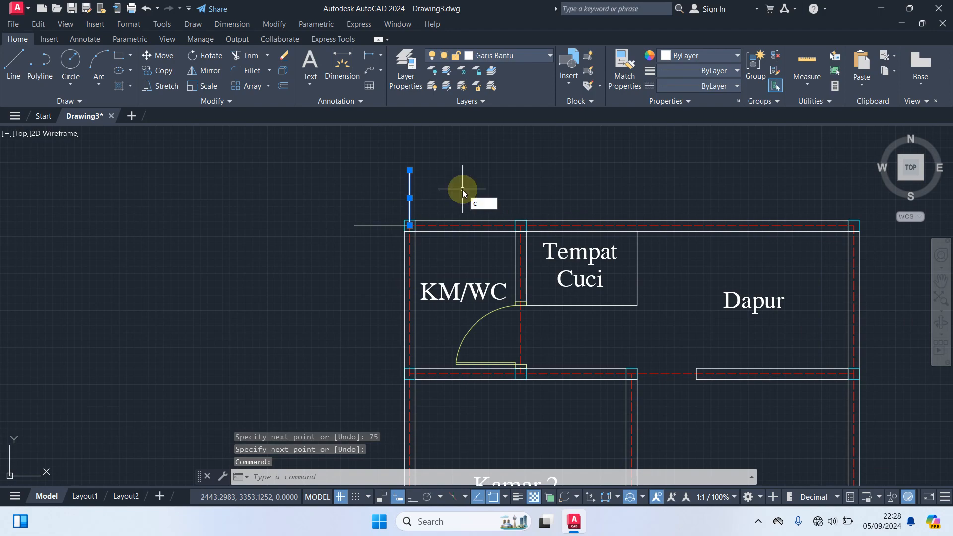
type("co")
key("Return")
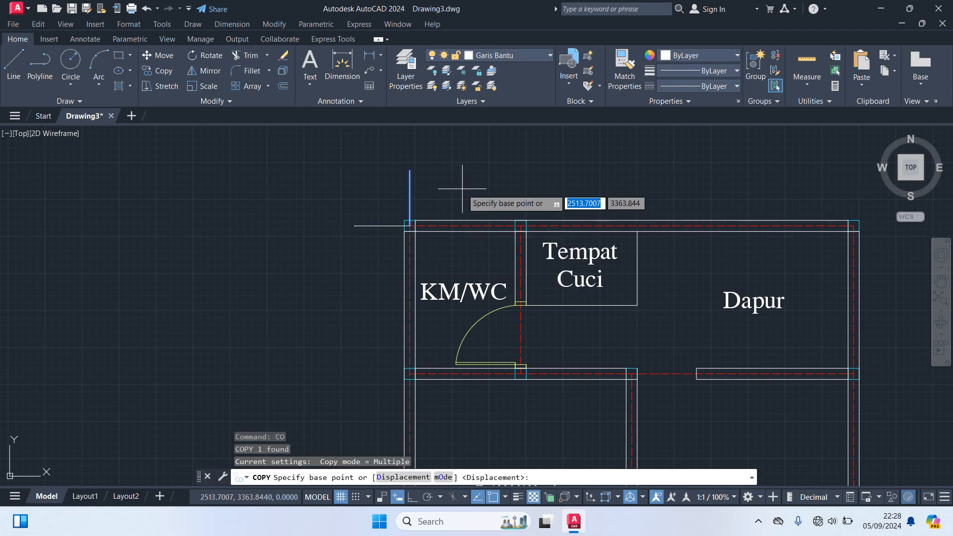
scroll(448, 215, "up", 2)
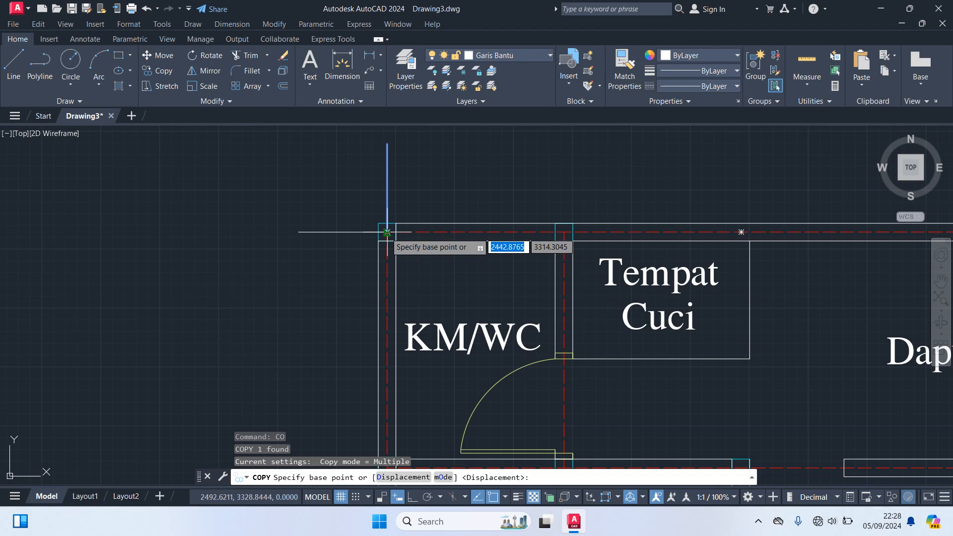
left_click(387, 232)
scroll(524, 224, "up", 2)
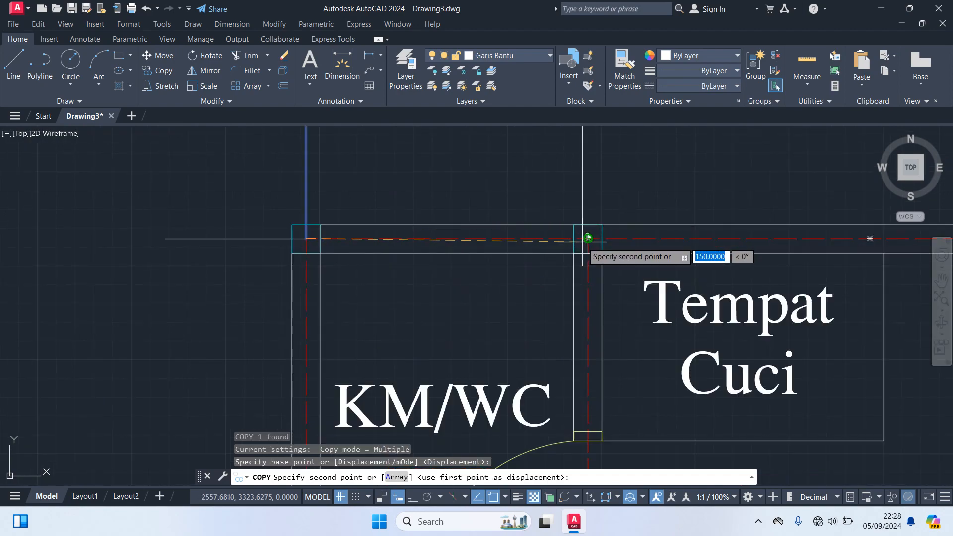
left_click(588, 238)
Step: Place another copy of the vertical guide line on the axis intersection at Dapur's outer upper-right corner
scroll(645, 278, "down", 4)
scroll(669, 291, "up", 4)
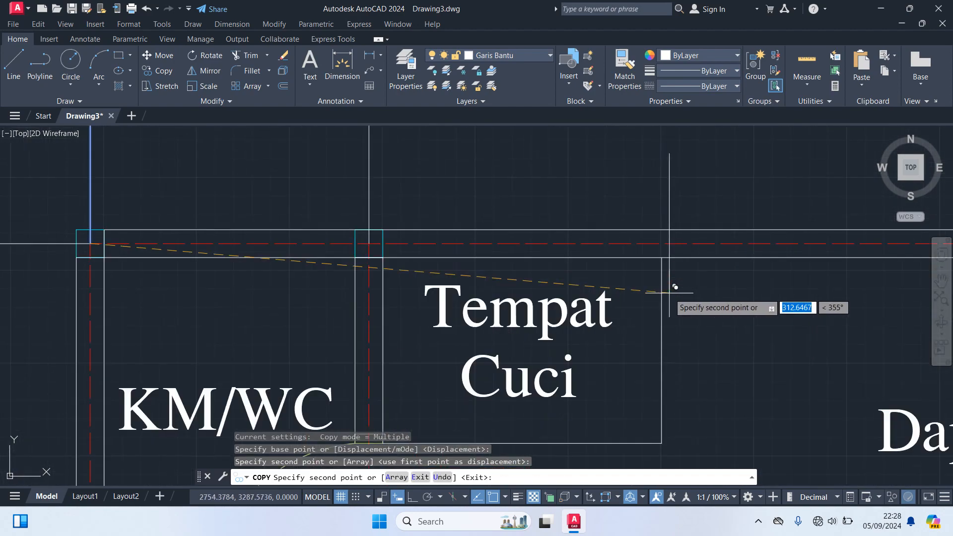
scroll(680, 293, "down", 2)
mouse_move(693, 310)
middle_mouse_down()
mouse_move(576, 296)
mouse_move(474, 302)
middle_mouse_up()
scroll(855, 249, "up", 2)
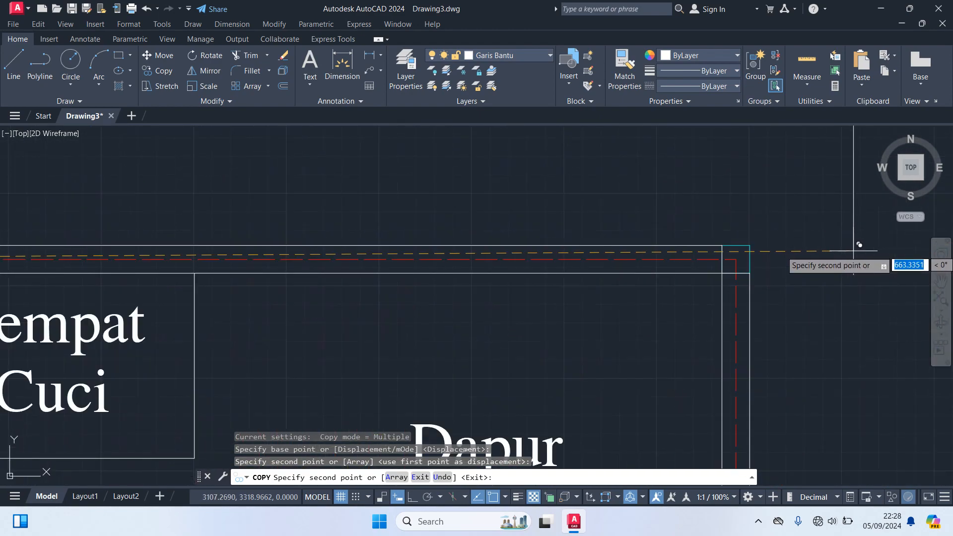
left_click(736, 258)
Step: Place a further copy of the vertical guide line in the empty space below Kamar 1's lower-right corner and end the copying
scroll(788, 270, "down", 5)
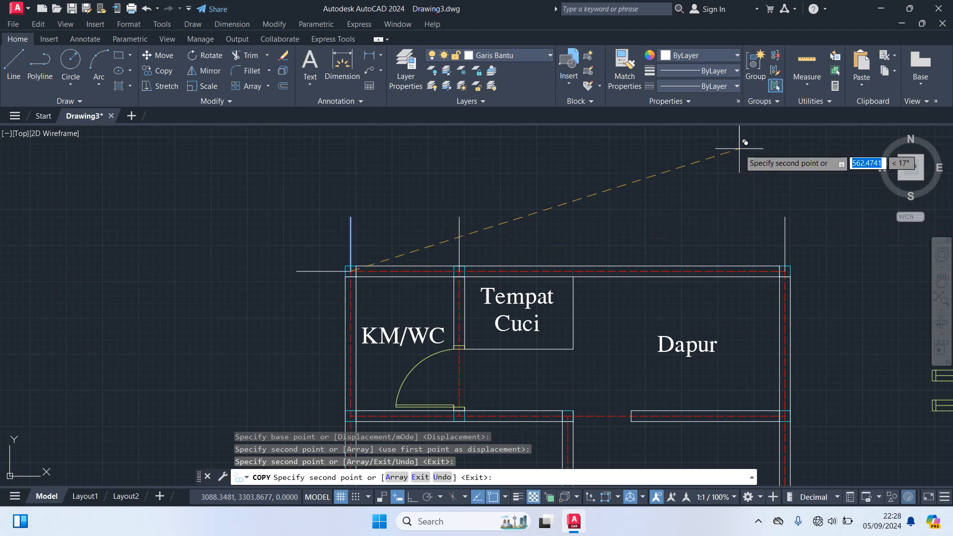
scroll(688, 205, "down", 6)
scroll(738, 334, "down", 2)
scroll(702, 357, "up", 3)
scroll(715, 322, "up", 3)
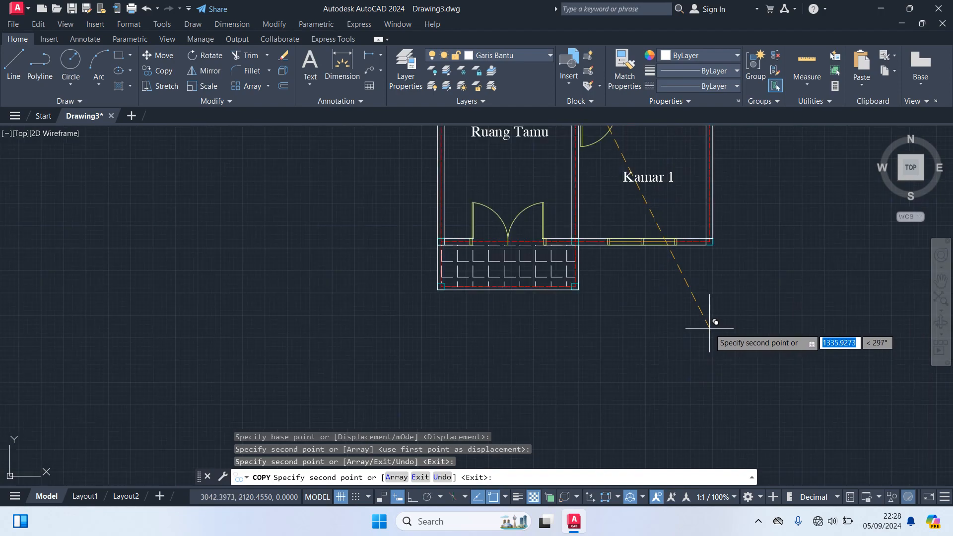
scroll(710, 323, "up", 2)
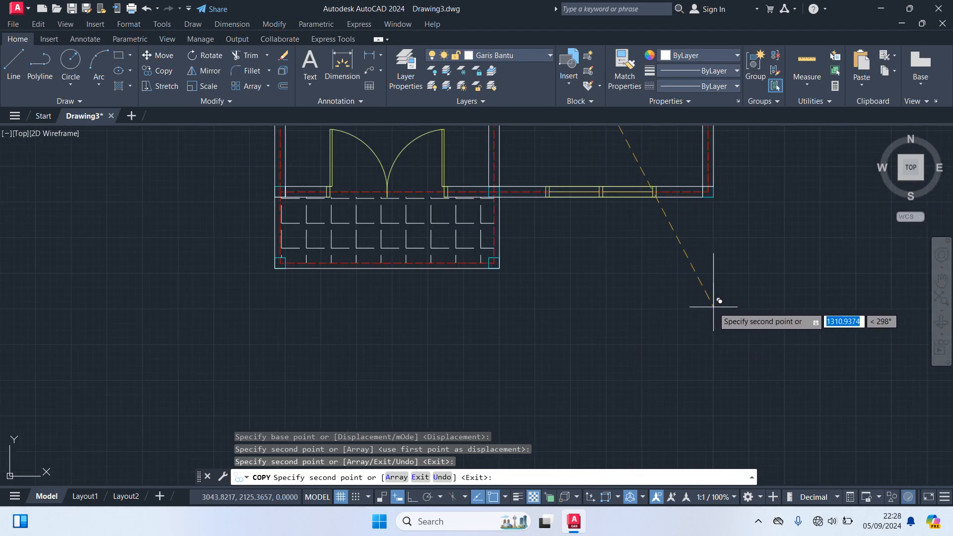
left_click(713, 306)
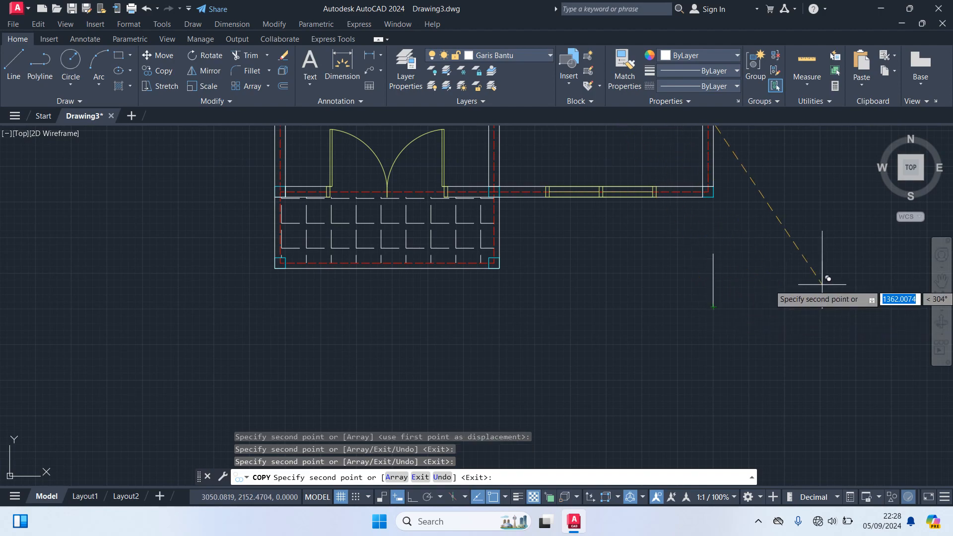
key("Return")
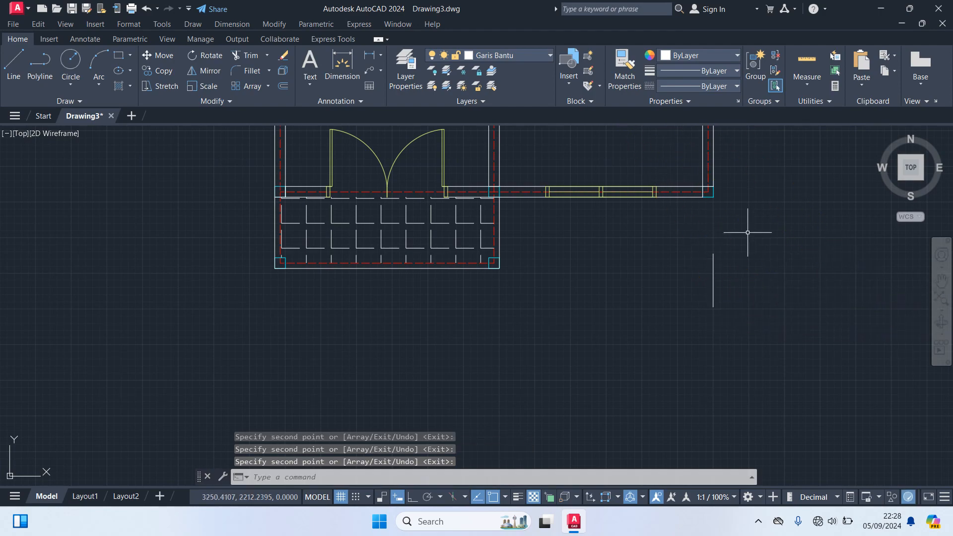
Step: Move the loose guide line by its upper endpoint onto the axis intersection at Kamar 1's lower-right corner
left_click_drag(739, 287, 675, 246)
type("m")
key("Return")
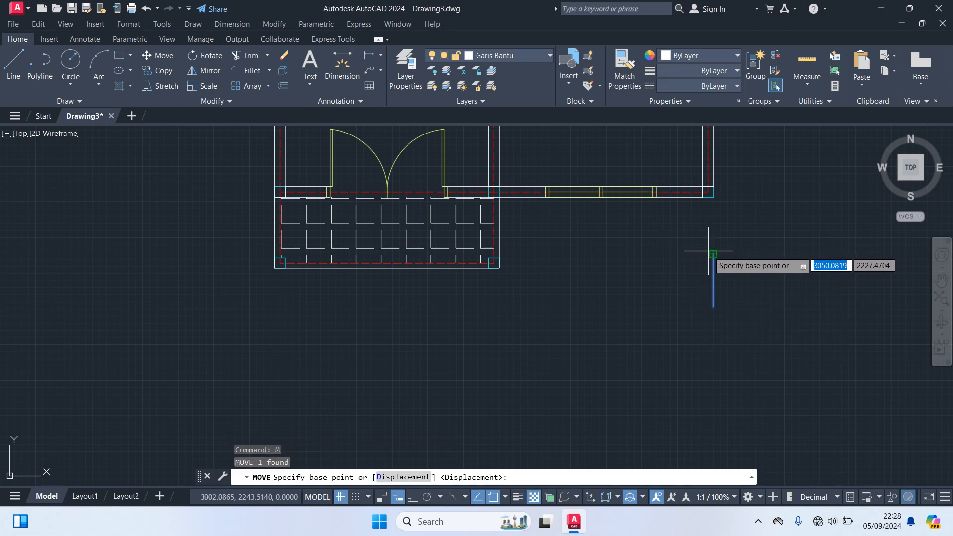
left_click(711, 253)
scroll(710, 213, "up", 4)
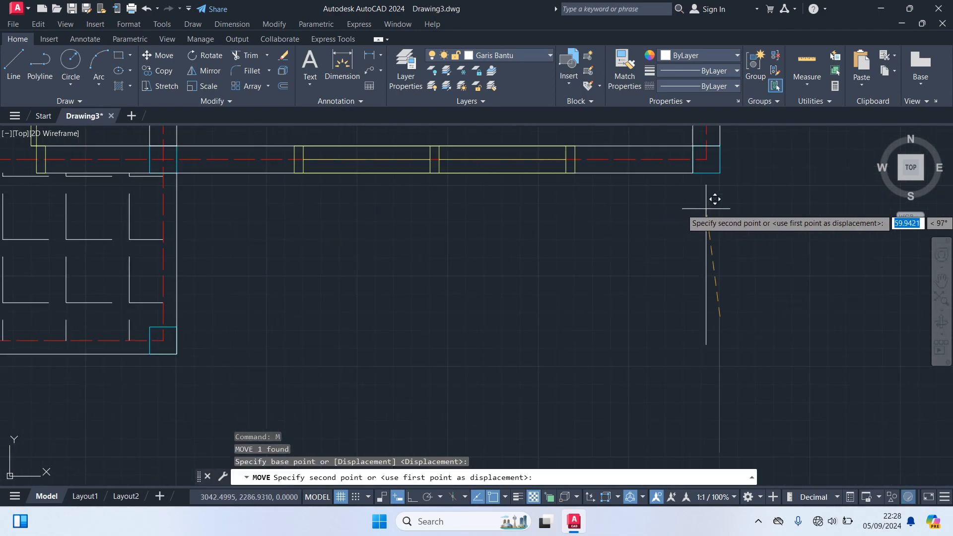
left_click(706, 159)
Step: Copy the guide line below Kamar 1 from its upper endpoint to the axis intersection at the tiled terrace's lower-right corner
type("ct o")
key("Return")
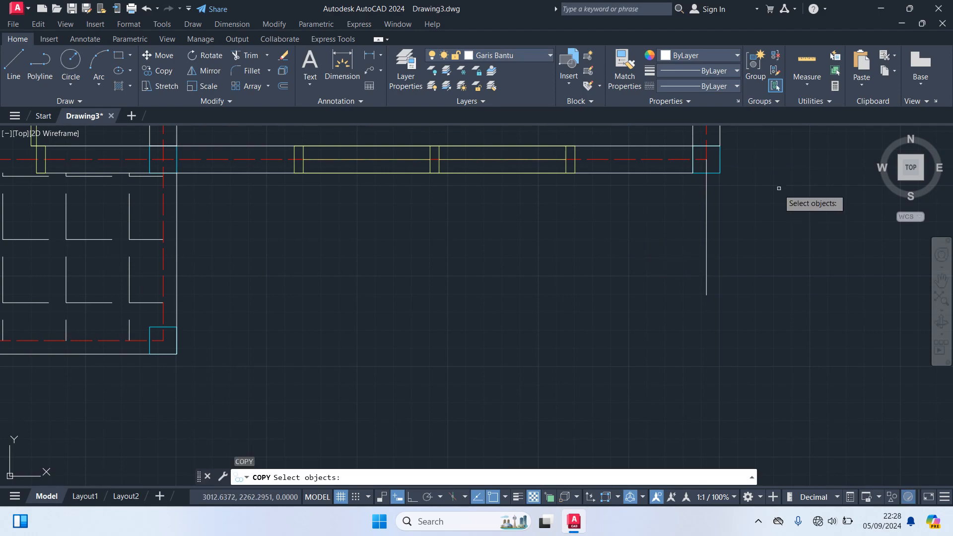
key("Return")
left_click(721, 286)
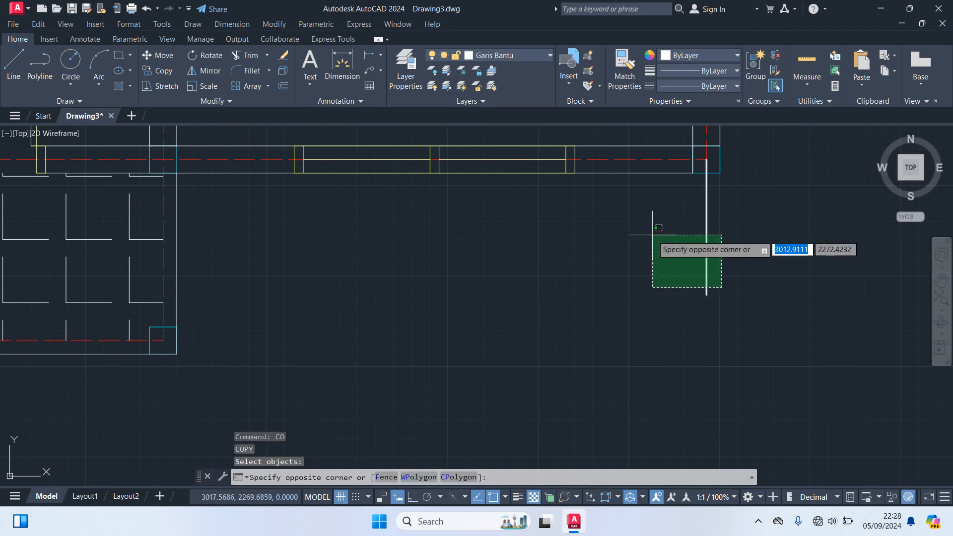
left_click(669, 225)
type("co")
key("Return")
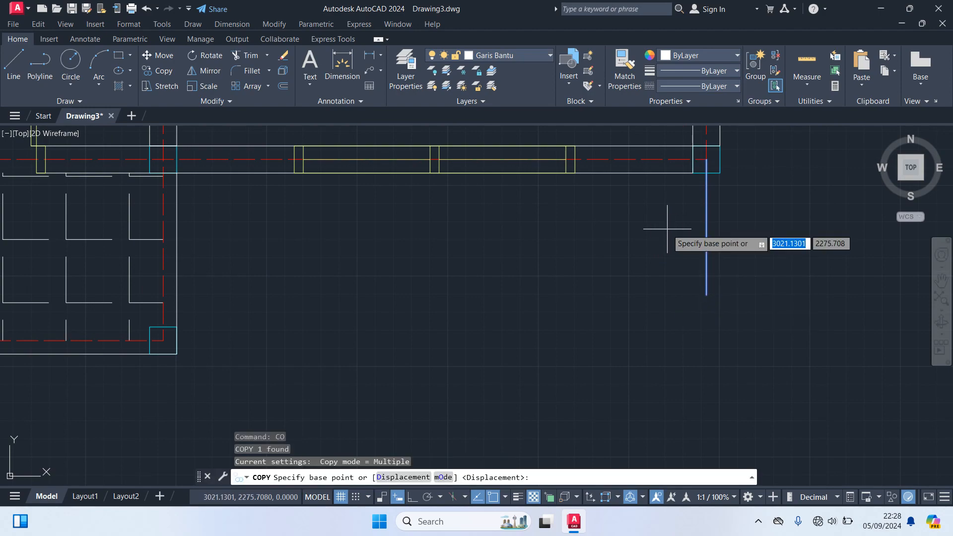
left_click(706, 160)
scroll(684, 223, "down", 4)
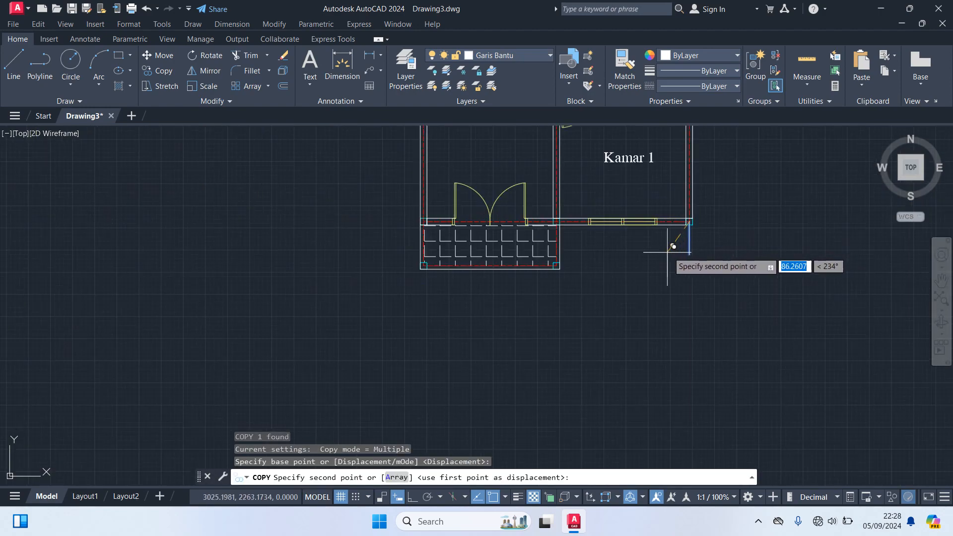
scroll(590, 268, "up", 2)
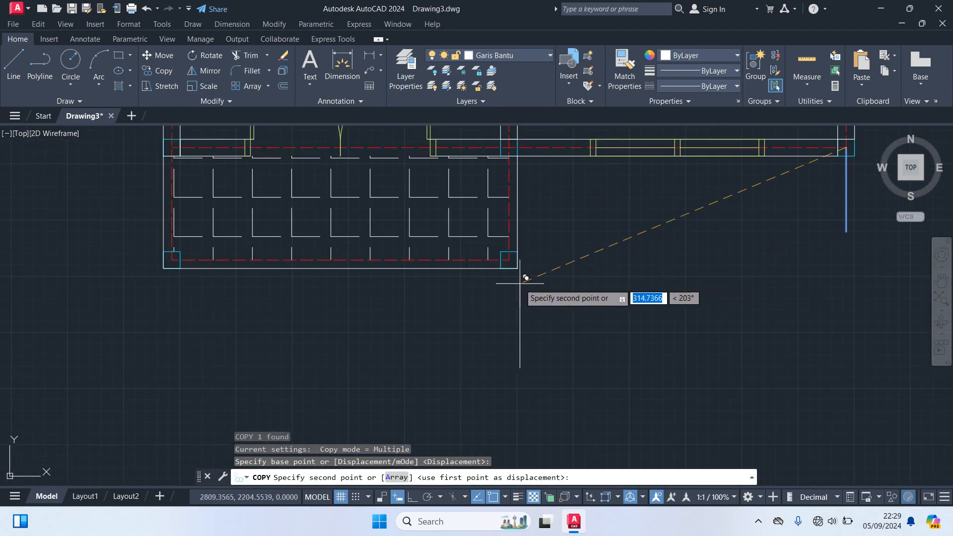
left_click(509, 259)
Step: Place another copy of the guide line on the axis intersection at the terrace's lower-left corner and end the copying
scroll(446, 332, "down", 3)
scroll(463, 311, "up", 7)
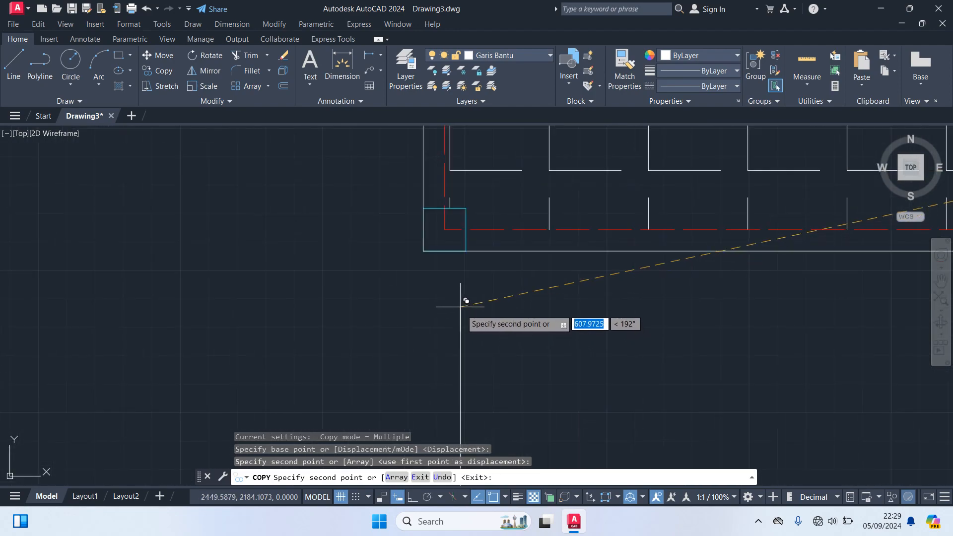
left_click(446, 231)
scroll(493, 317, "down", 4)
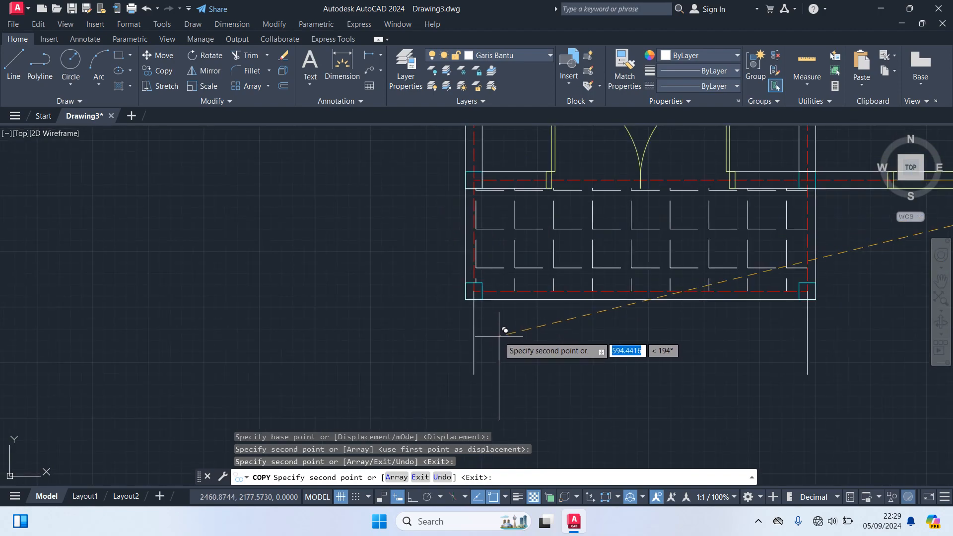
scroll(506, 330, "down", 2)
scroll(504, 372, "down", 3)
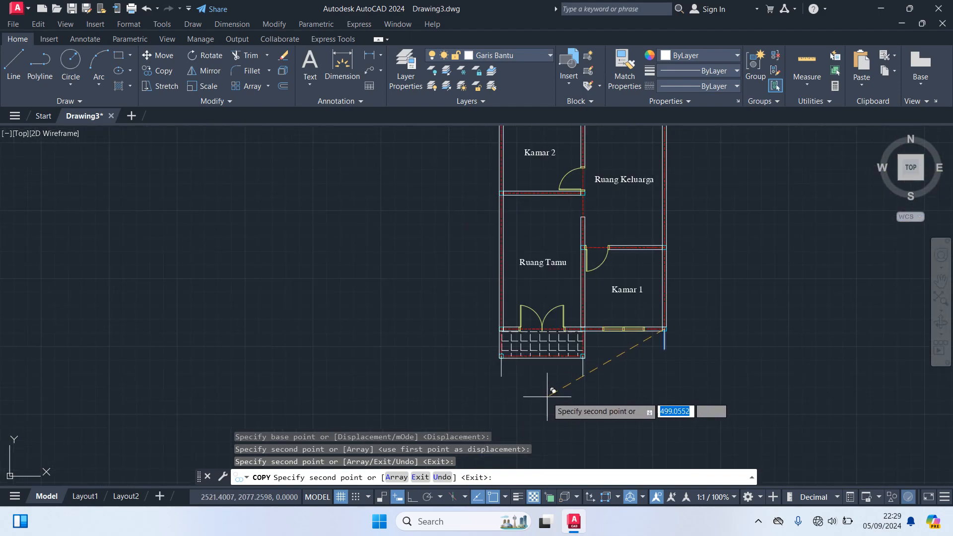
scroll(730, 320, "down", 4)
scroll(745, 294, "up", 2)
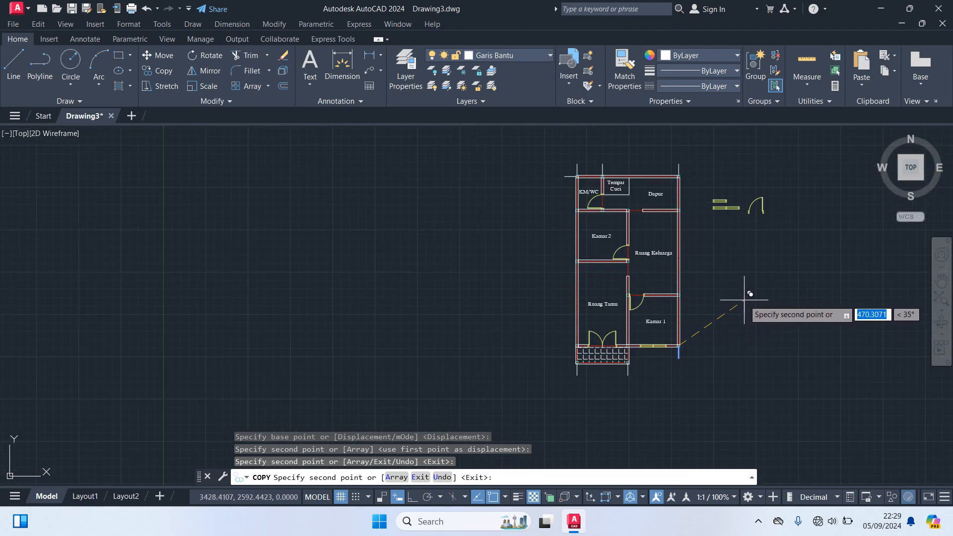
key("Return")
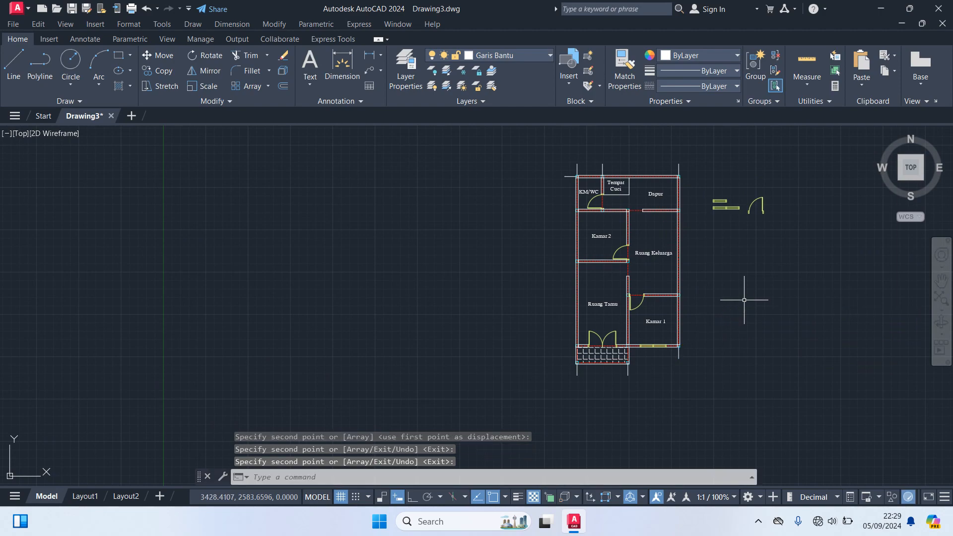
Step: Copy the horizontal guide line from the plan's upper-left axis corner to the wall axis between KM/WC and Kamar 2
scroll(596, 189, "up", 4)
left_click(503, 145)
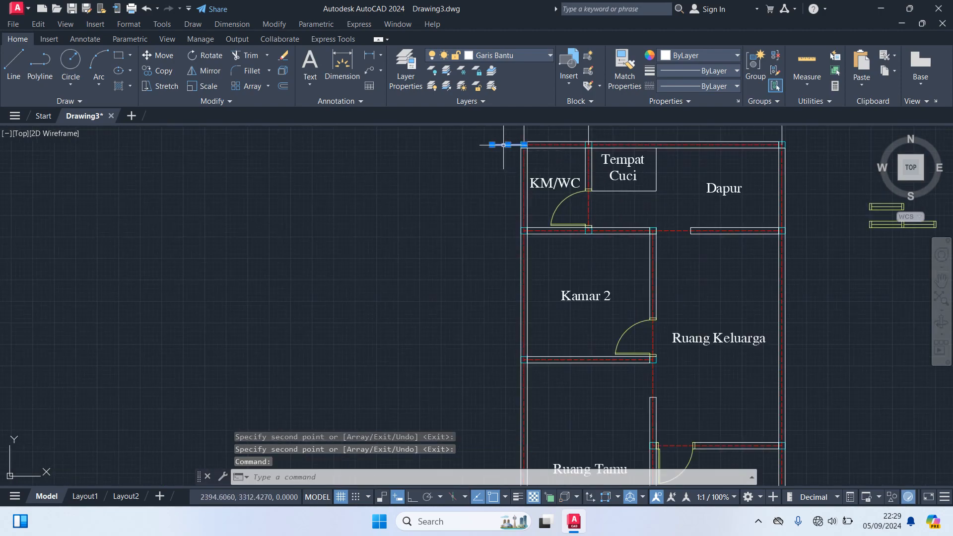
type("co")
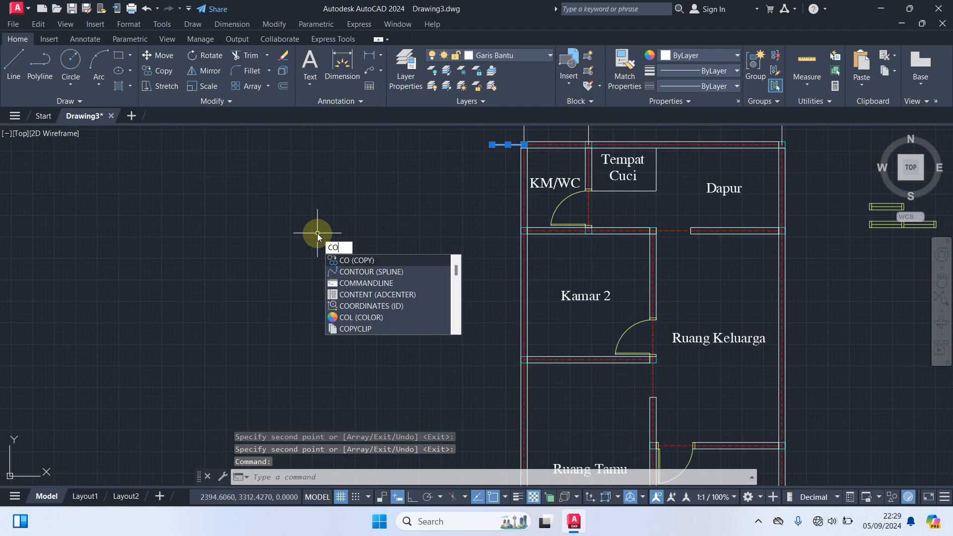
key("Return")
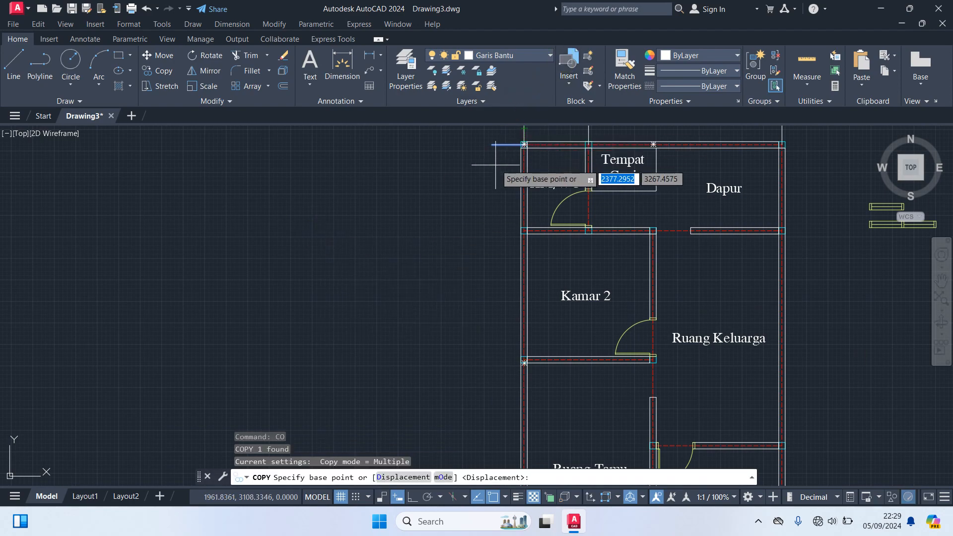
scroll(523, 145, "up", 4)
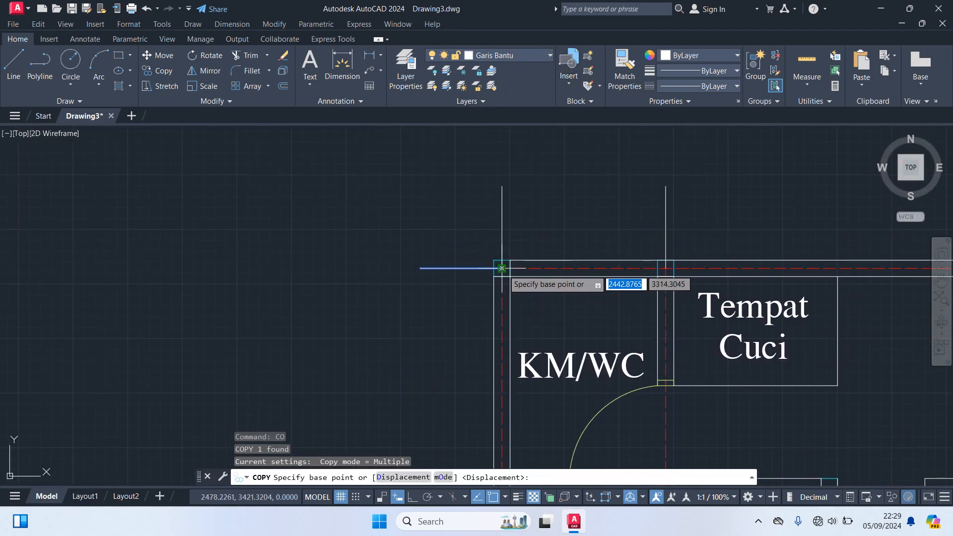
left_click(501, 268)
scroll(487, 244, "down", 4)
scroll(512, 255, "up", 3)
scroll(517, 249, "up", 5)
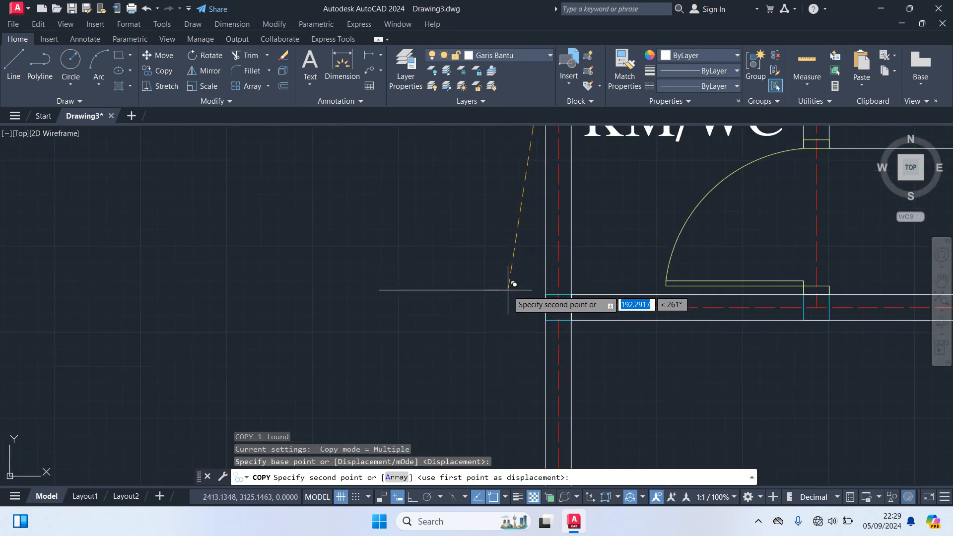
left_click(566, 306)
Step: Place copies of the horizontal guide line on the wall axis between Kamar 2 and Ruang Tamu and on Ruang Tamu's front wall axis
scroll(496, 377, "down", 5)
middle_click_drag(493, 378, 493, 176)
scroll(553, 346, "up", 5)
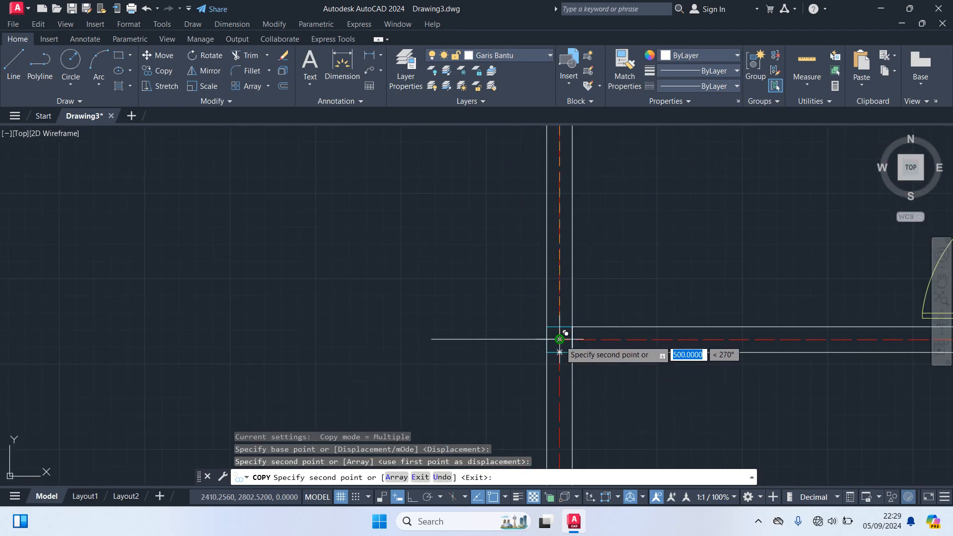
left_click(559, 340)
scroll(532, 346, "down", 5)
middle_click_drag(488, 390, 489, 153)
scroll(492, 328, "up", 4)
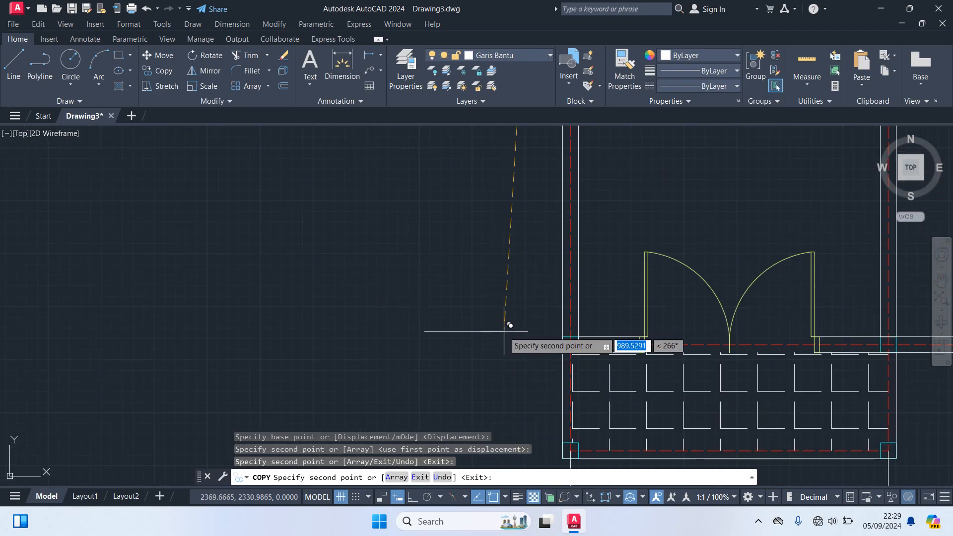
left_click(570, 344)
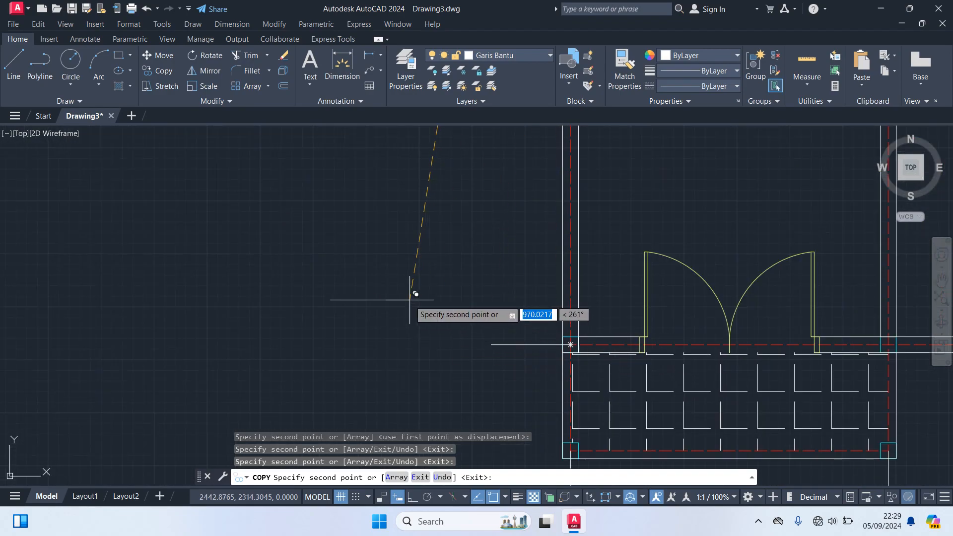
key("Return")
Step: Copy the horizontal guide line at the plan's upper-left axis corner from its outer endpoint to the upper-right axis corner beside Dapur
scroll(491, 369, "down", 8)
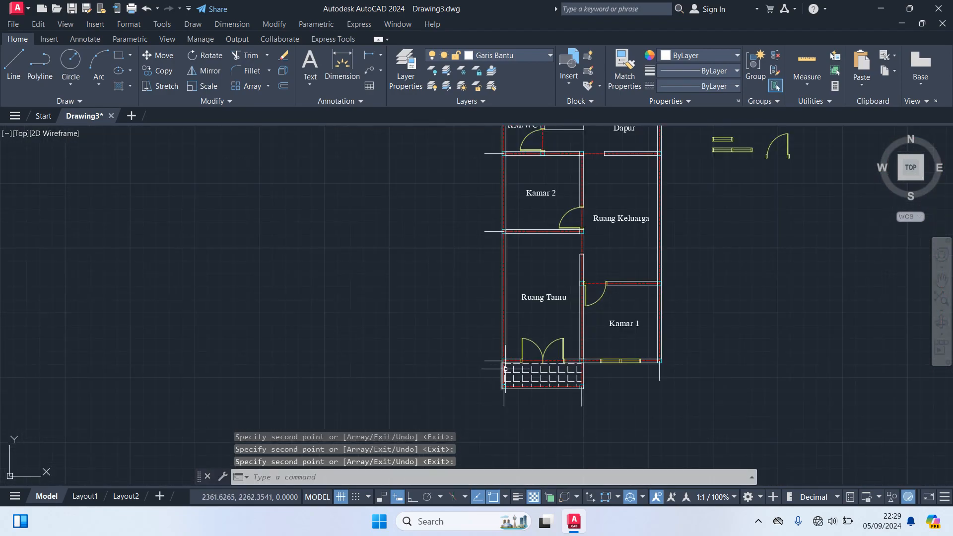
middle_click_drag(664, 288, 666, 302)
scroll(495, 255, "up", 4)
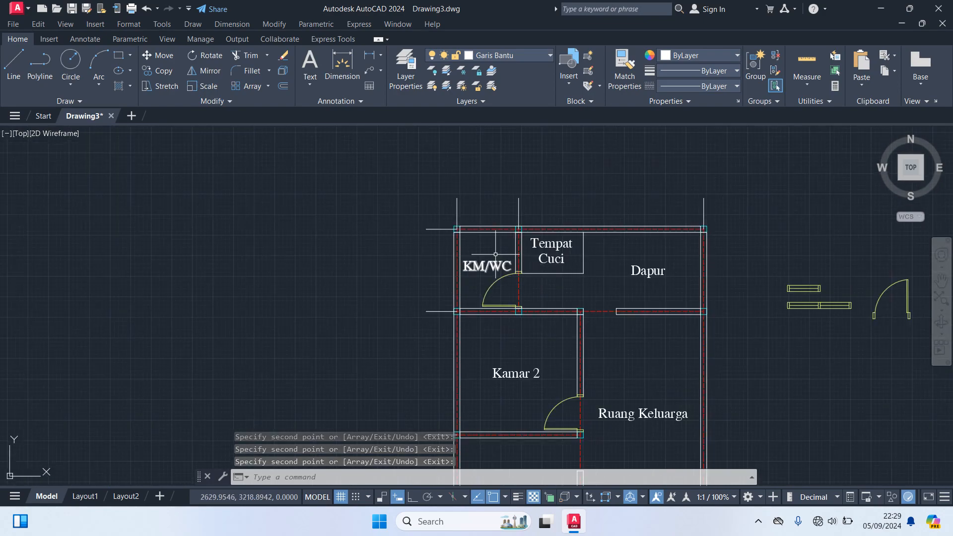
left_click(438, 229)
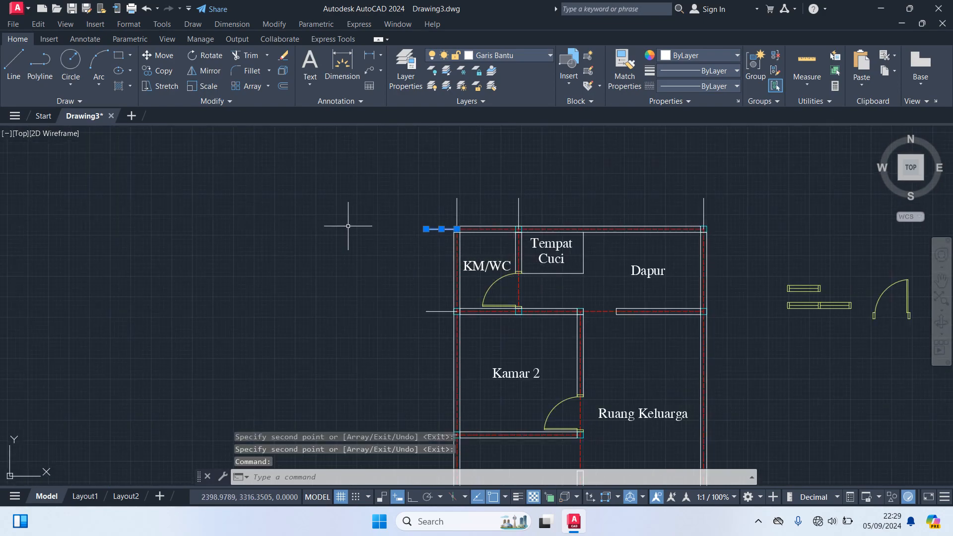
type("co")
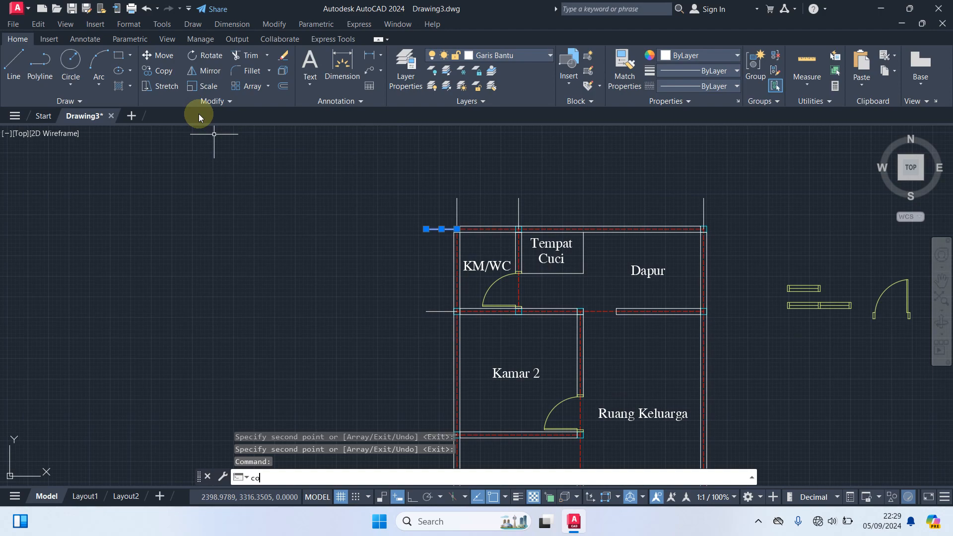
key("Return")
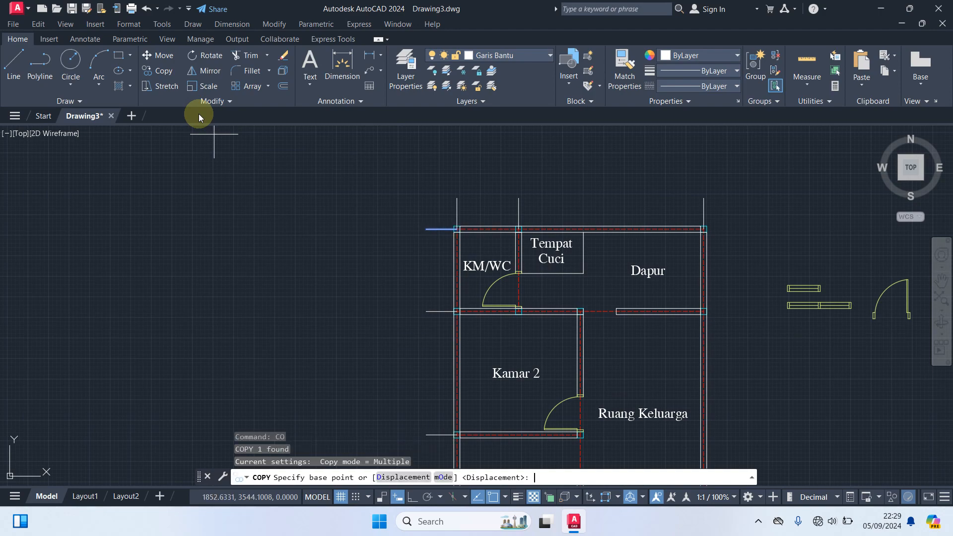
left_click(426, 229)
scroll(722, 229, "up", 7)
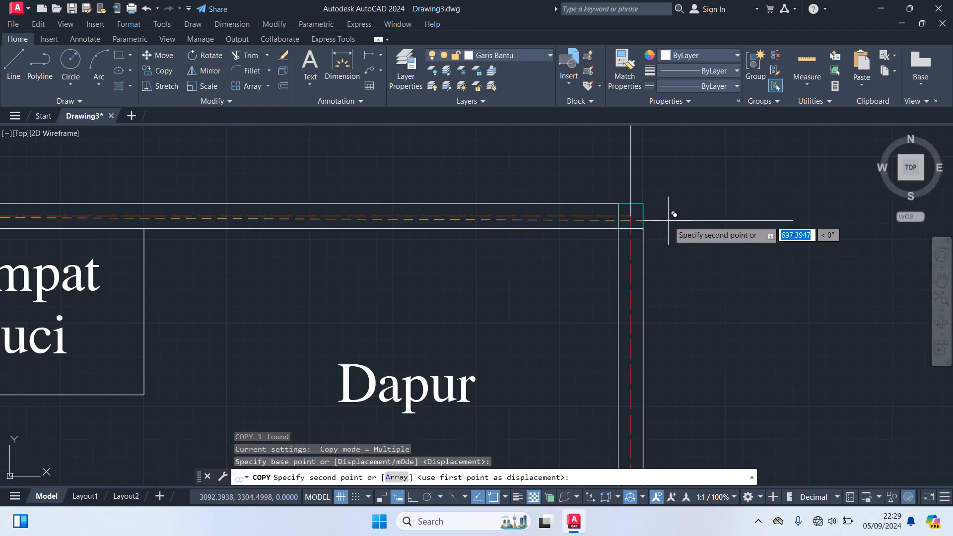
left_click(630, 216)
key("Return")
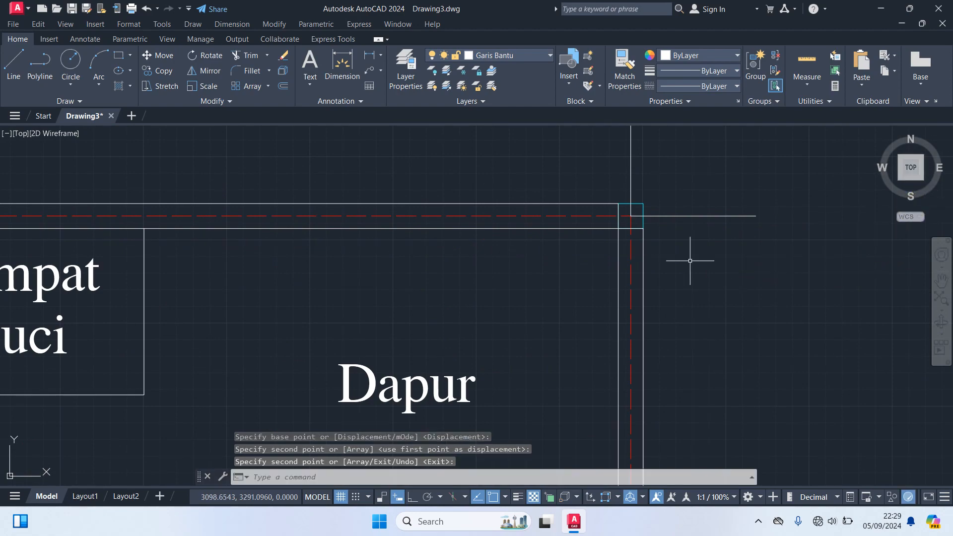
Step: Copy the guide line beside Dapur from its inner endpoint to the outer axis intersection of the wall between Dapur and Ruang Keluarga
left_click(799, 241)
left_click(686, 157)
type("co")
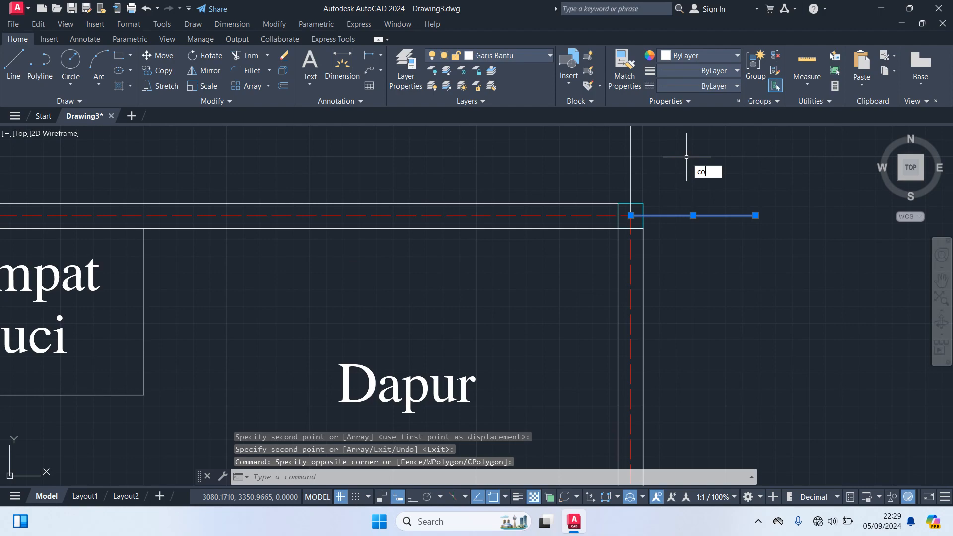
key("Return")
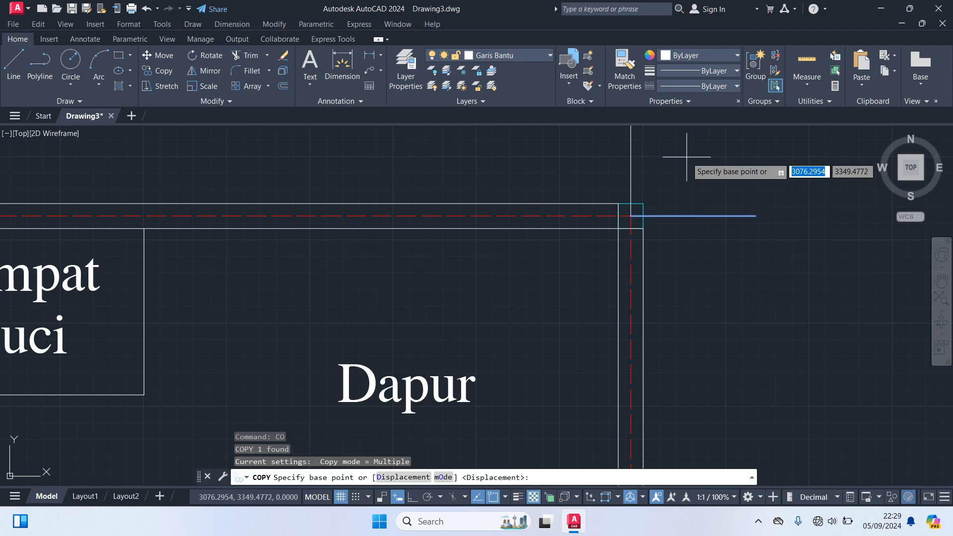
left_click(631, 216)
scroll(700, 312, "down", 5)
scroll(695, 266, "up", 8)
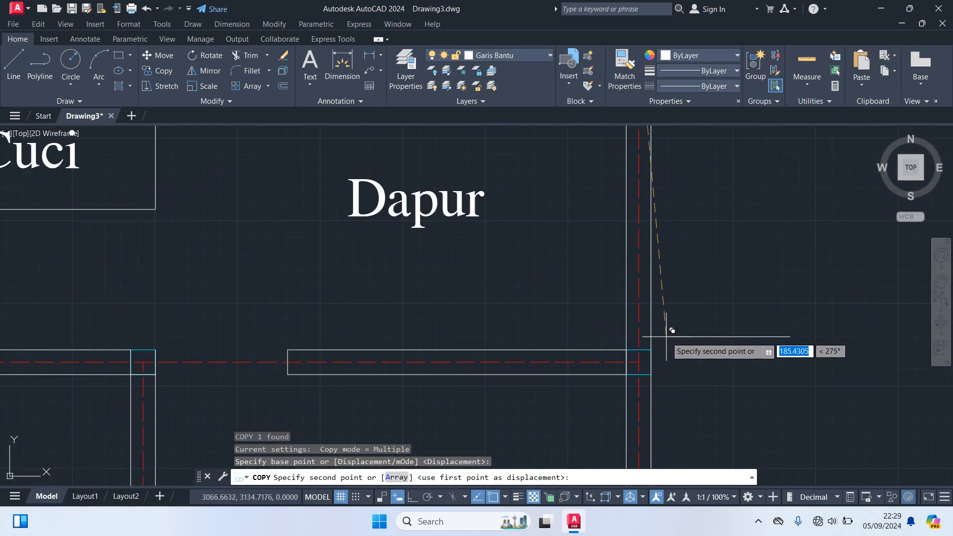
left_click(639, 362)
Step: Place further guide line copies on the outer axis intersections of Kamar 1's upper and front walls and end the copying
scroll(717, 400, "down", 4)
middle_click_drag(707, 240, 708, 198)
scroll(723, 311, "down", 2)
middle_click_drag(723, 311, 702, 204)
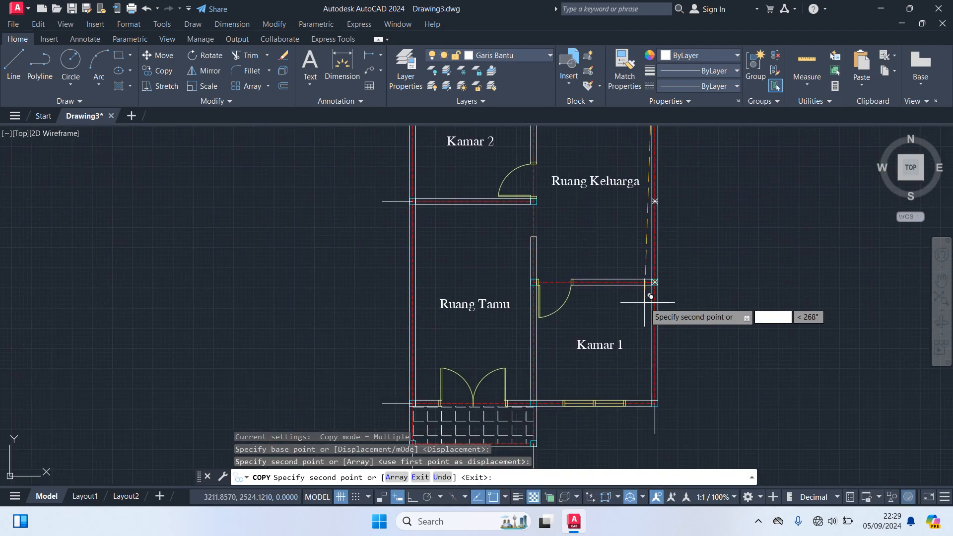
scroll(660, 274, "up", 5)
left_click(667, 241)
scroll(737, 270, "down", 6)
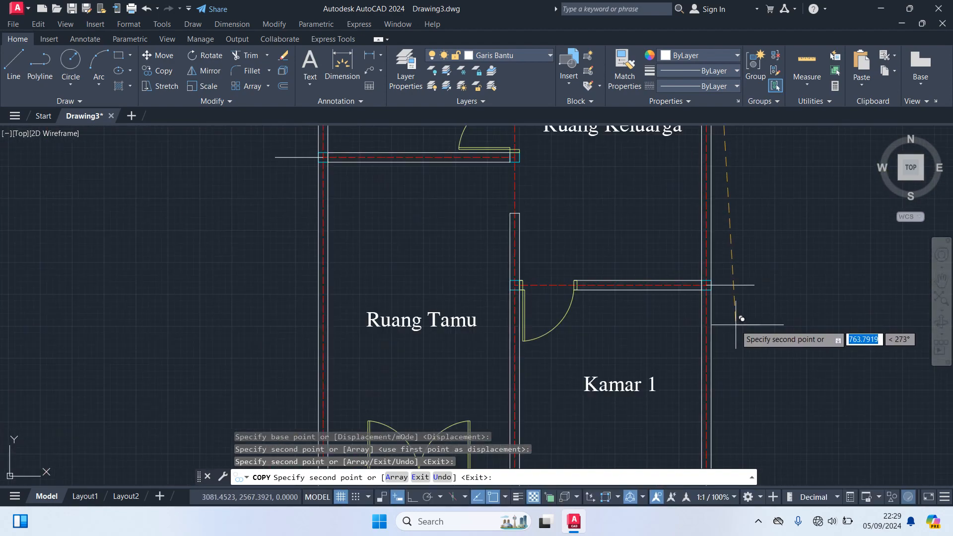
middle_click_drag(747, 448, 737, 363)
scroll(737, 363, "up", 4)
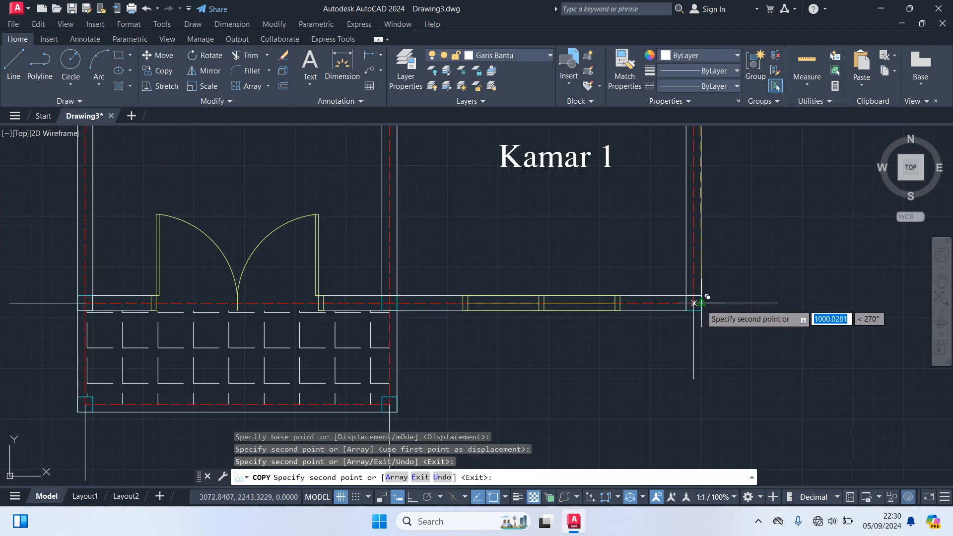
left_click(694, 302)
key("Return")
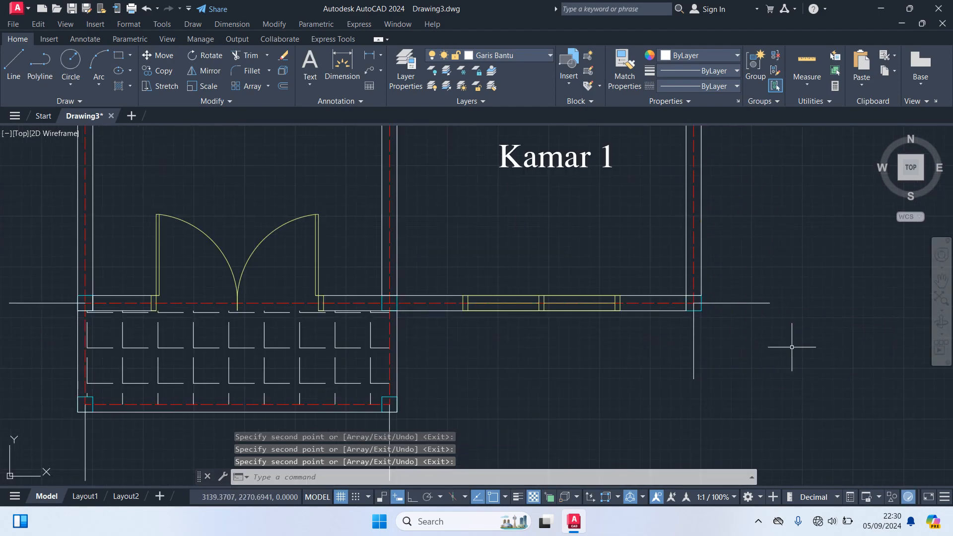
Step: Move the loose window and door symbols beside the plan farther away from the house
scroll(720, 390, "down", 8)
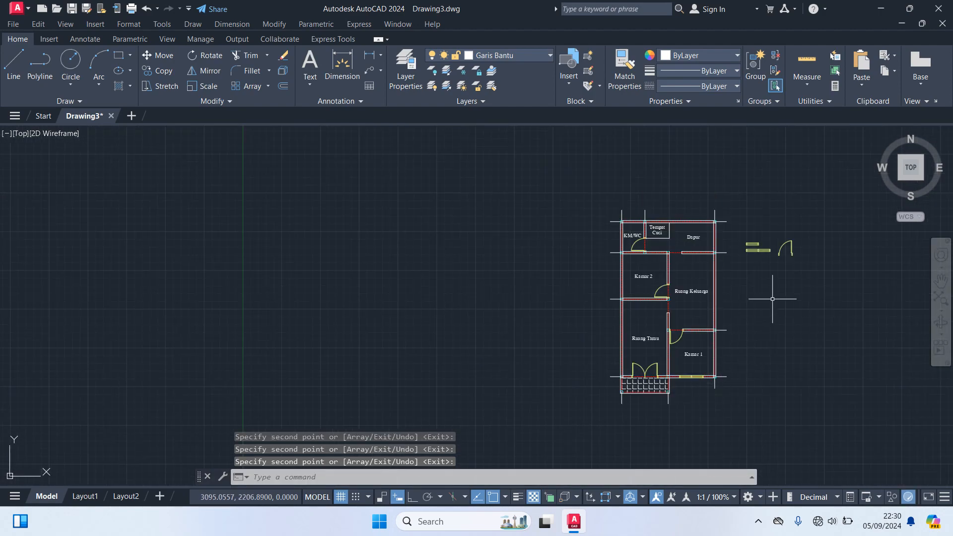
middle_click_drag(772, 298, 716, 266)
scroll(759, 210, "up", 2)
middle_click_drag(759, 210, 738, 290)
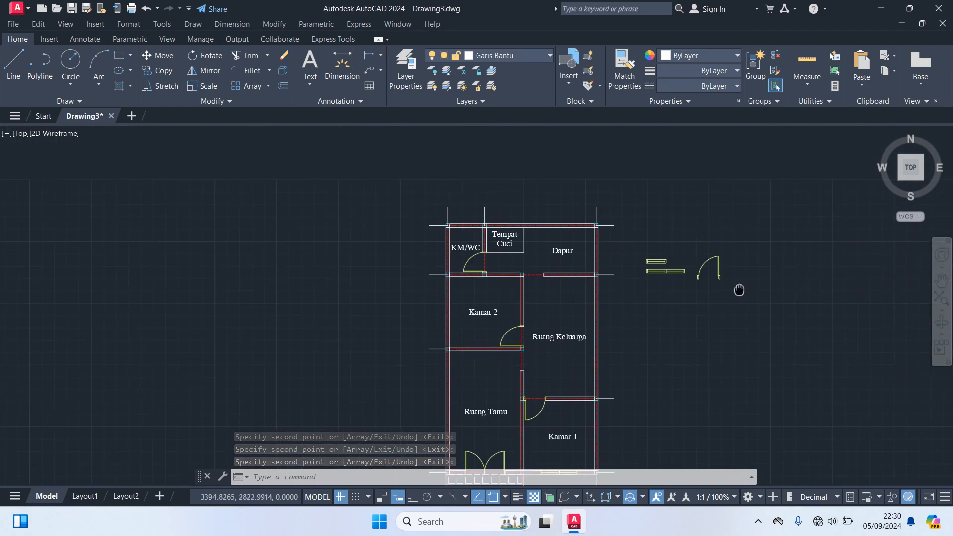
scroll(727, 278, "up", 2)
left_click(754, 311)
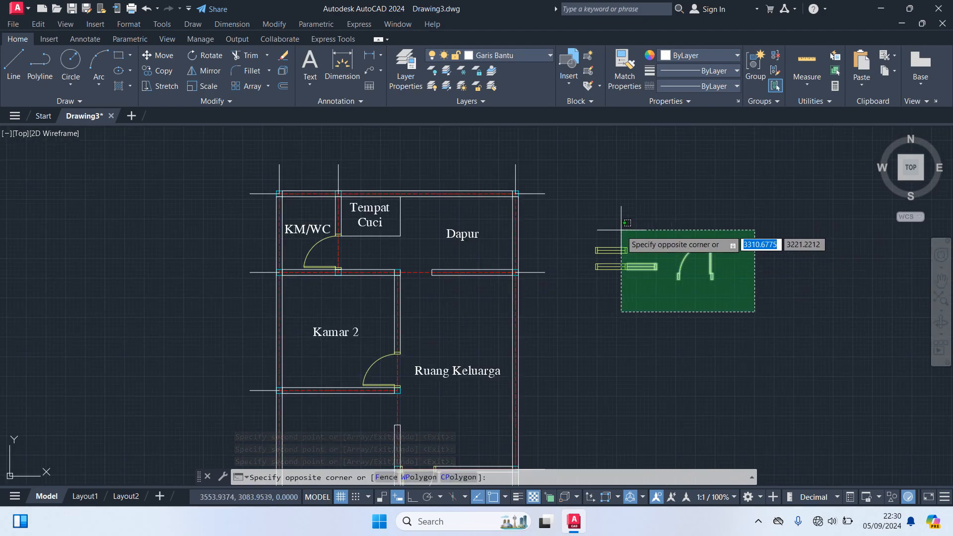
left_click(587, 213)
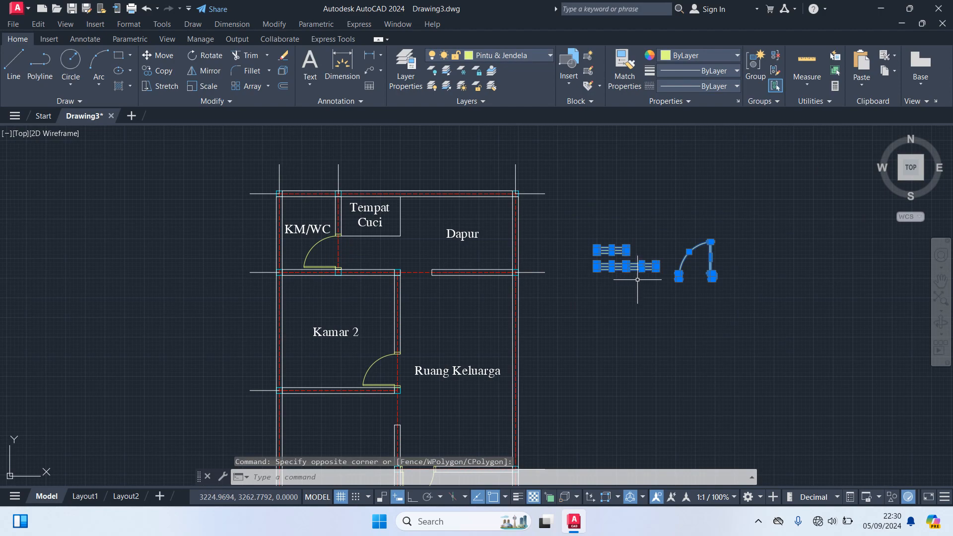
type("M")
key("Return")
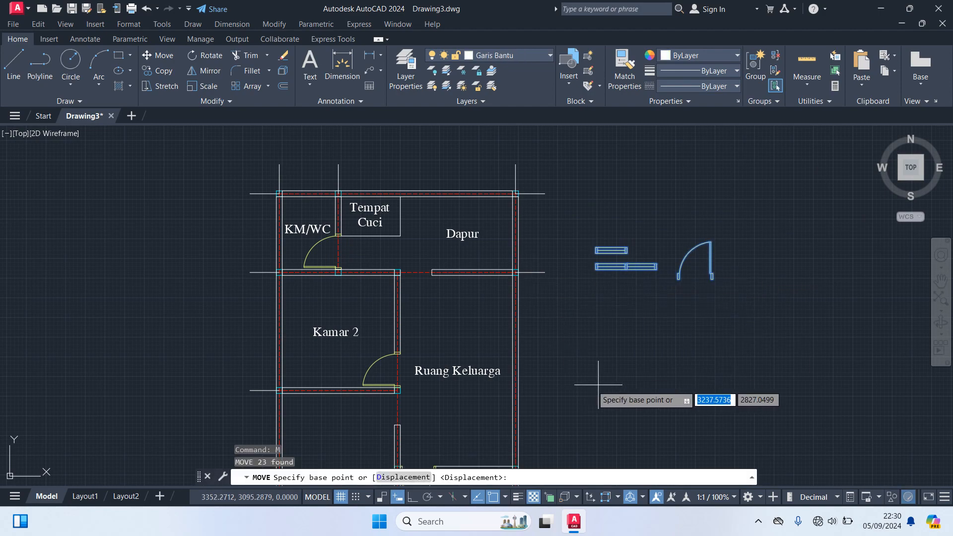
left_click(618, 365)
scroll(549, 238, "down", 2)
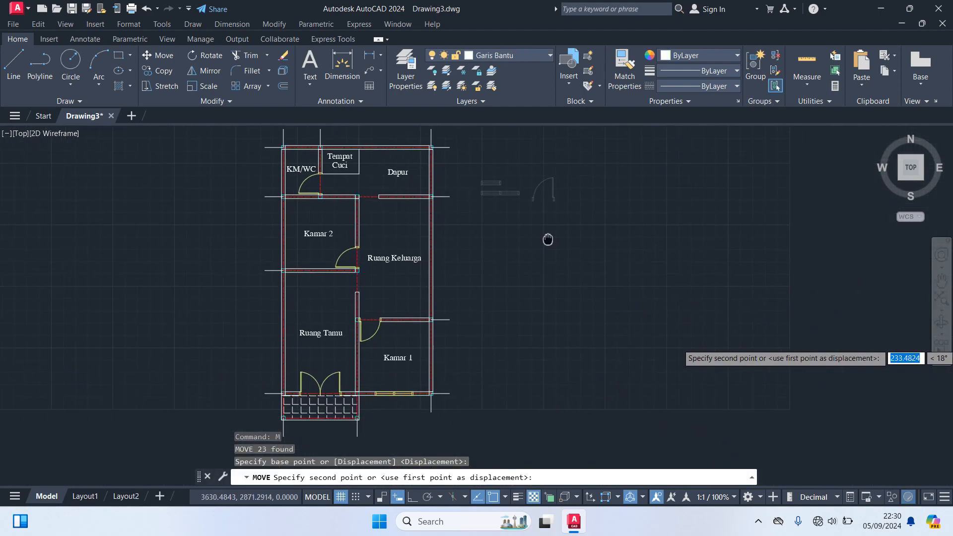
left_click(656, 268)
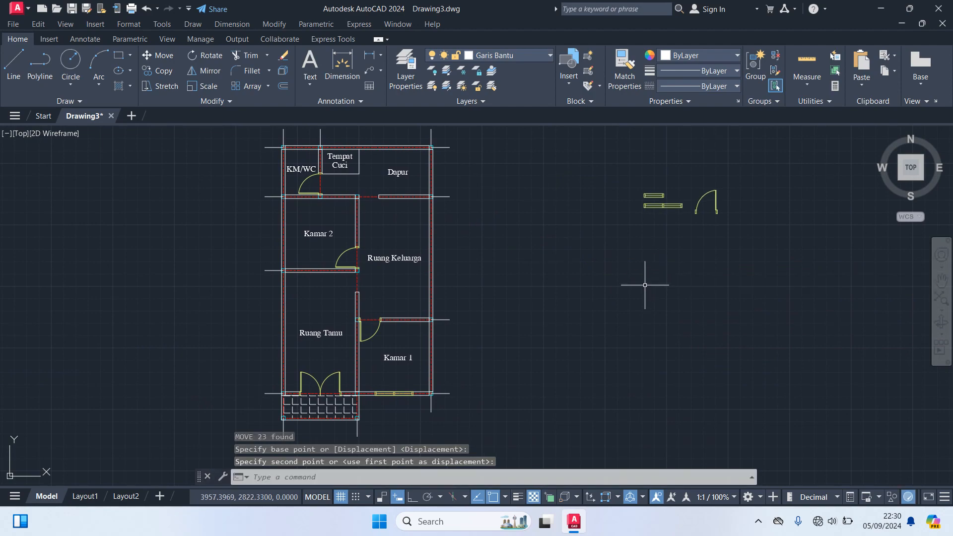
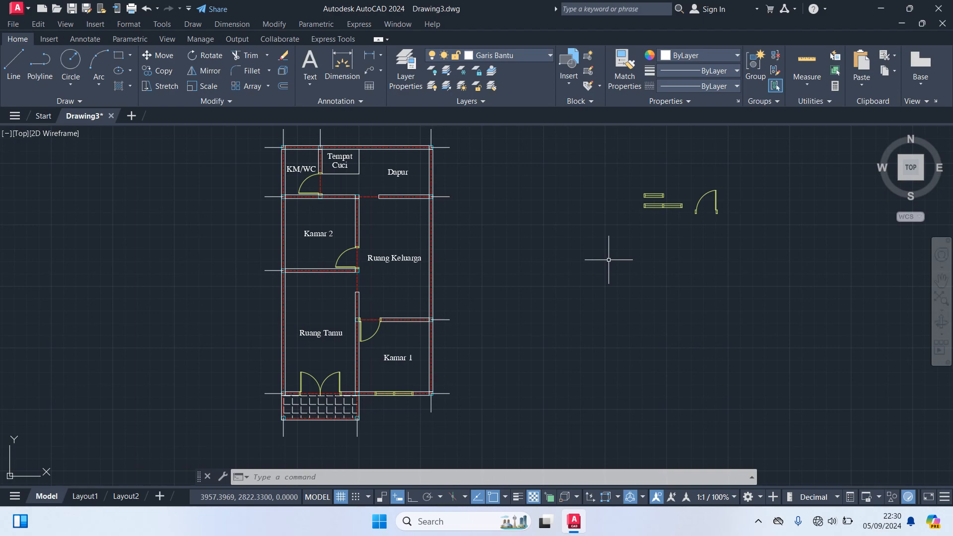
Step: Copy the loose double window symbol into the empty space beside Ruang Keluarga, placing a single copy
scroll(654, 196, "up", 4)
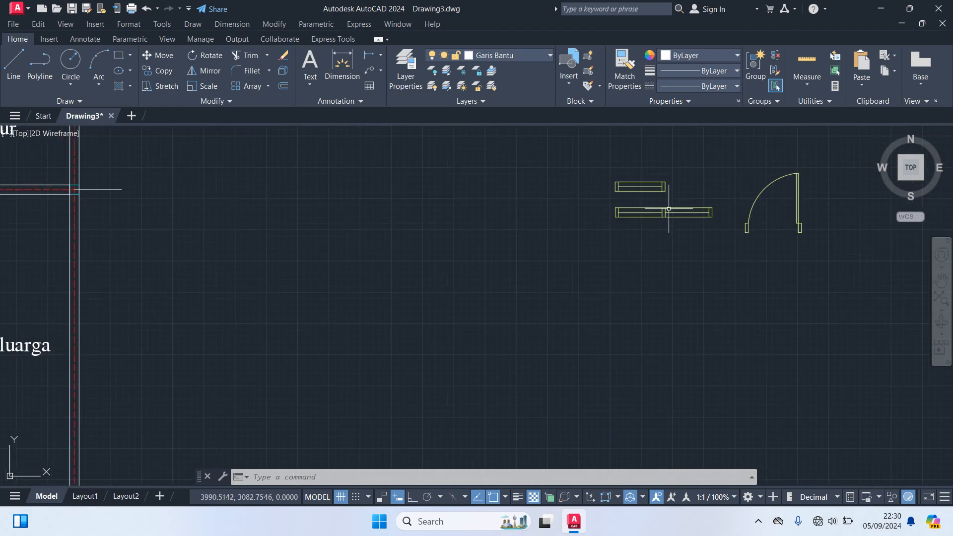
left_click(721, 227)
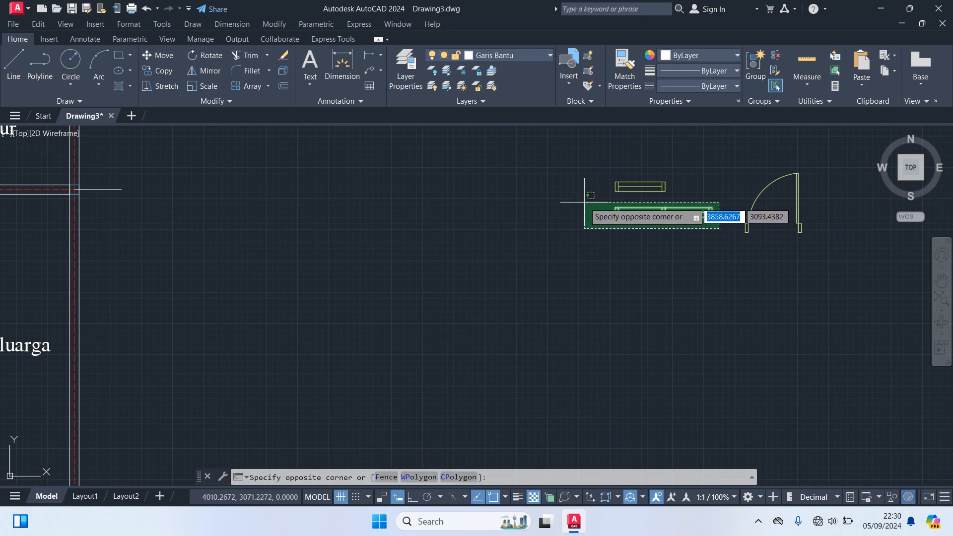
left_click(591, 225)
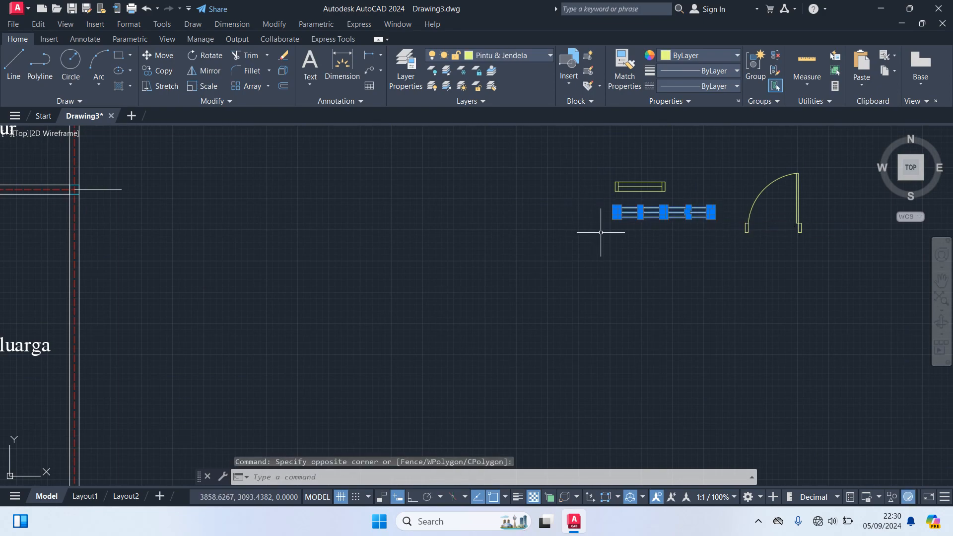
type("co")
key("Return")
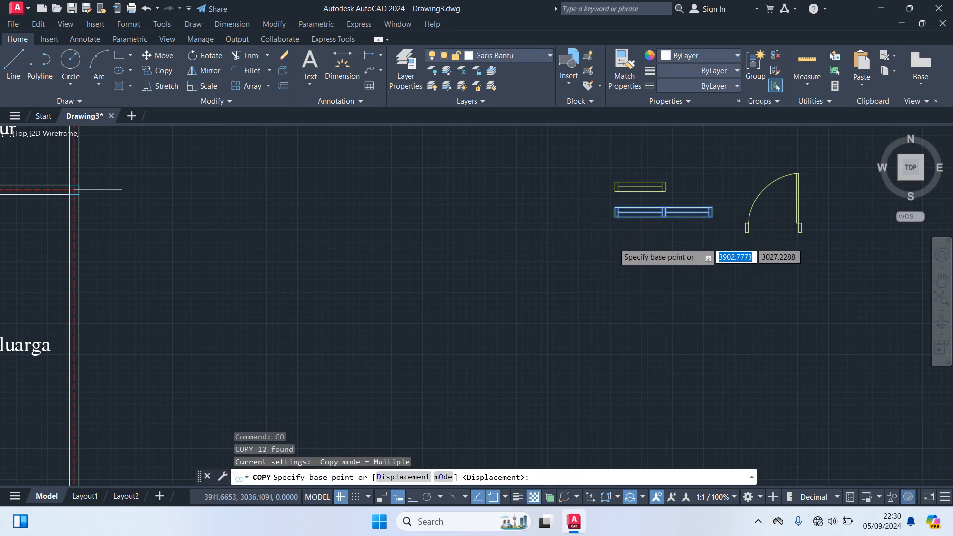
scroll(617, 238, "down", 4)
left_click(616, 267)
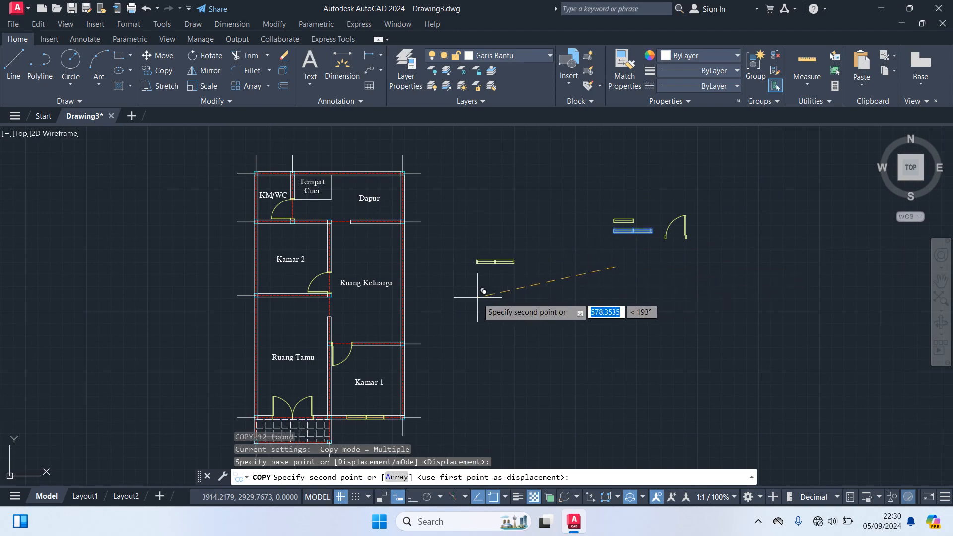
left_click(484, 291)
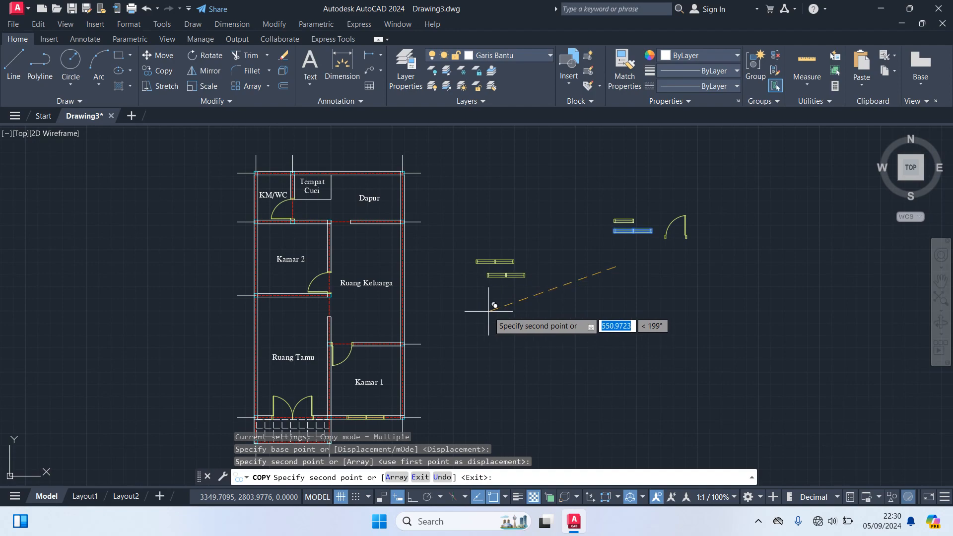
key("Escape")
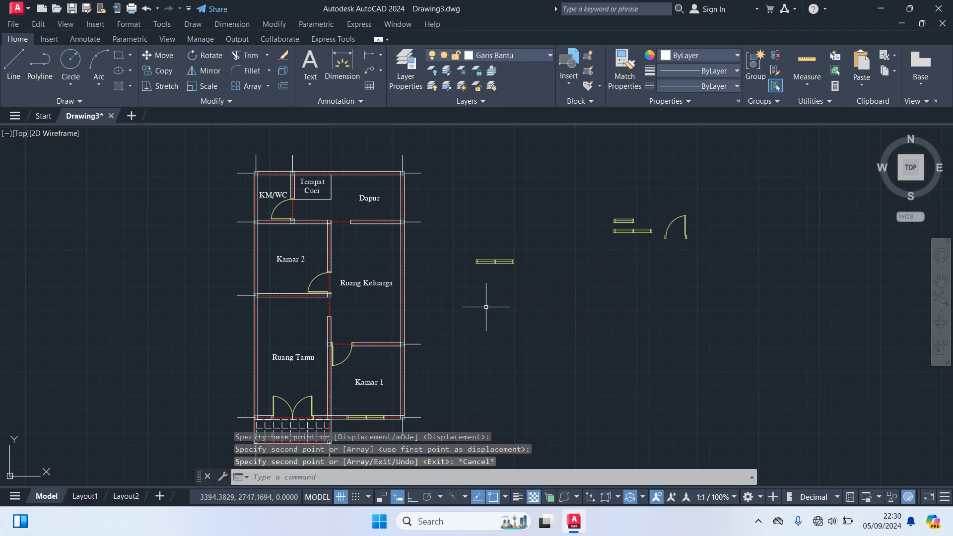
Step: Rotate the horizontal double window copy beside Ruang Keluarga about its lower-right corner so it stands vertically
scroll(486, 306, "up", 2)
middle_click_drag(489, 288, 635, 286)
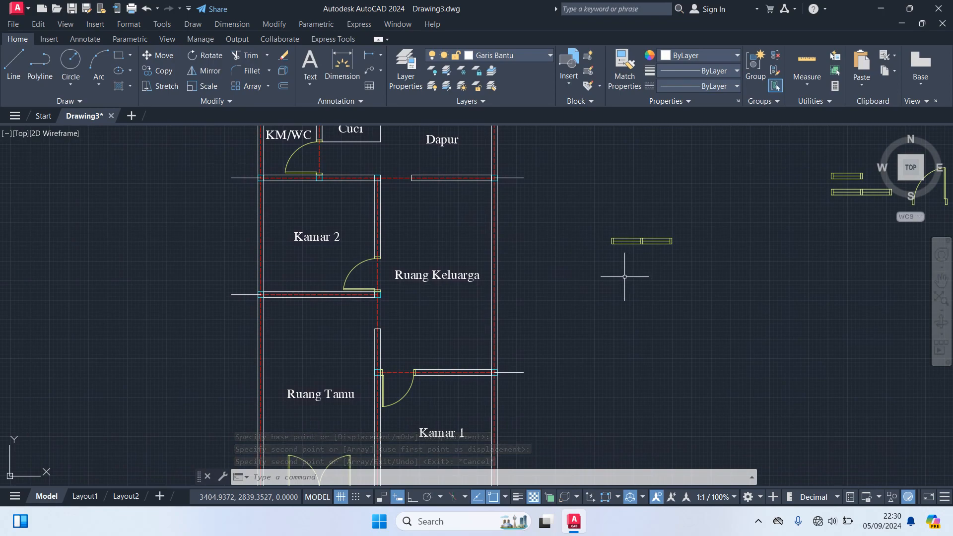
scroll(518, 199, "up", 2)
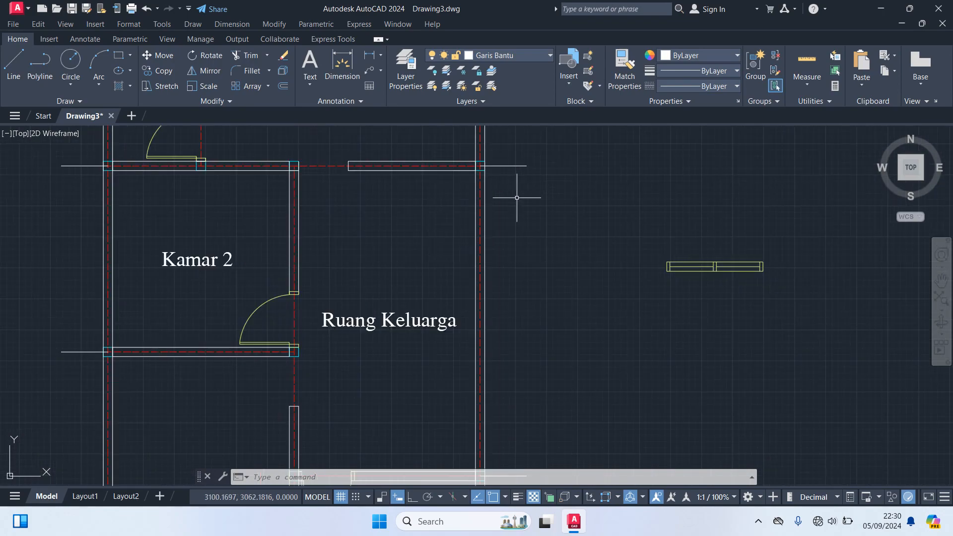
scroll(527, 206, "down", 2)
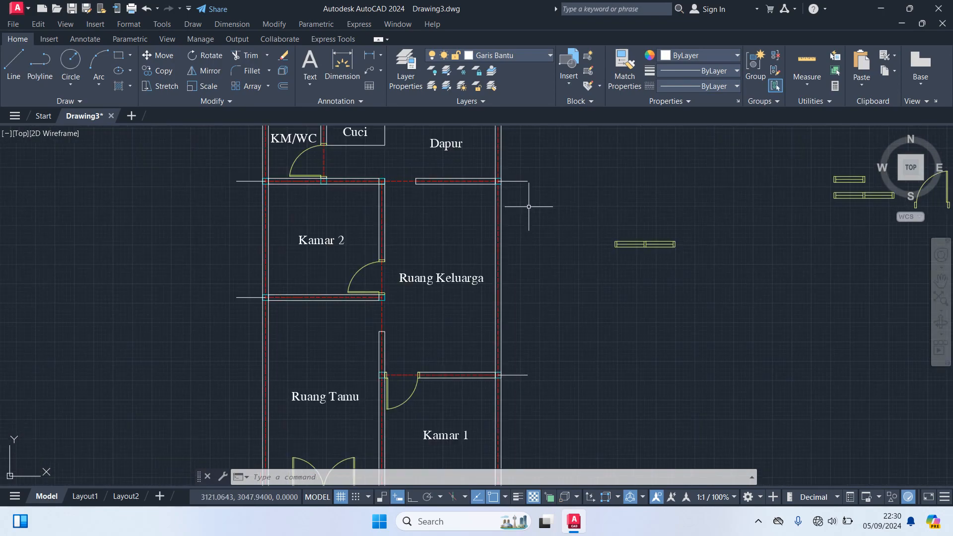
scroll(498, 257, "up", 2)
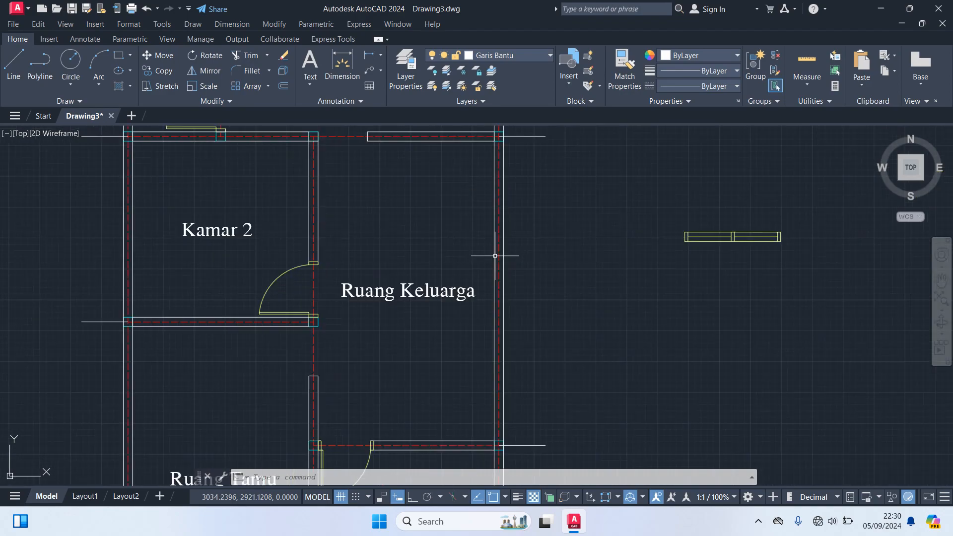
scroll(498, 257, "down", 3)
scroll(582, 273, "up", 1)
left_click(661, 293)
left_click(549, 211)
type("r")
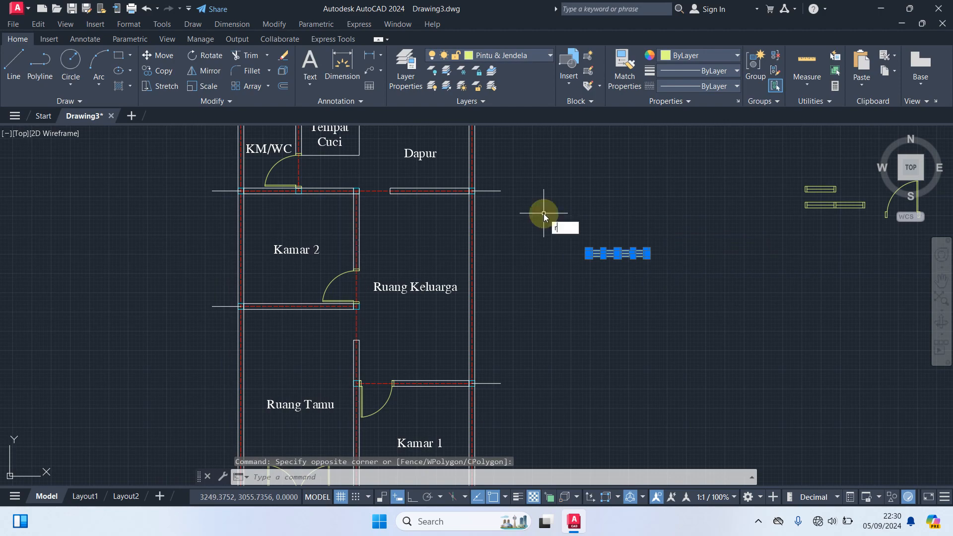
type("o")
key("Return")
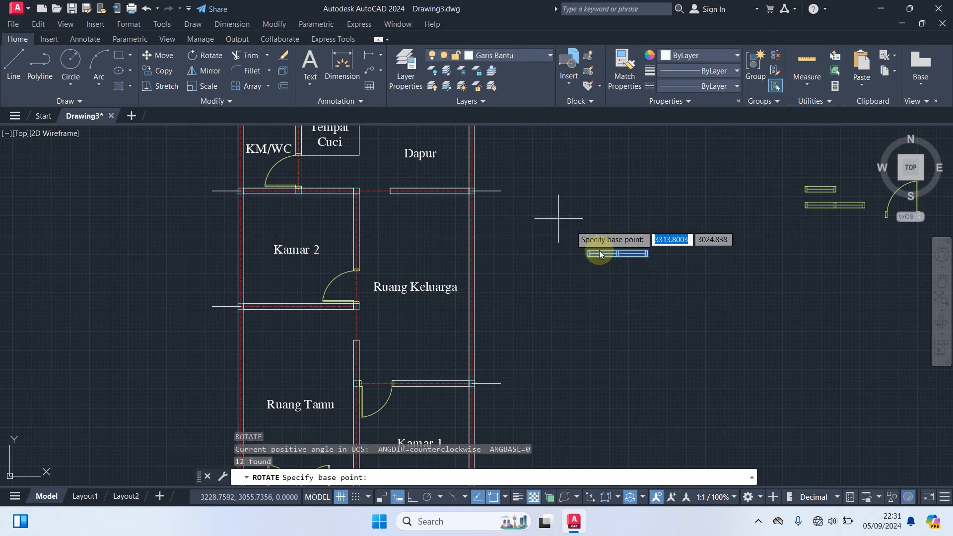
scroll(599, 254, "up", 6)
left_click(691, 243)
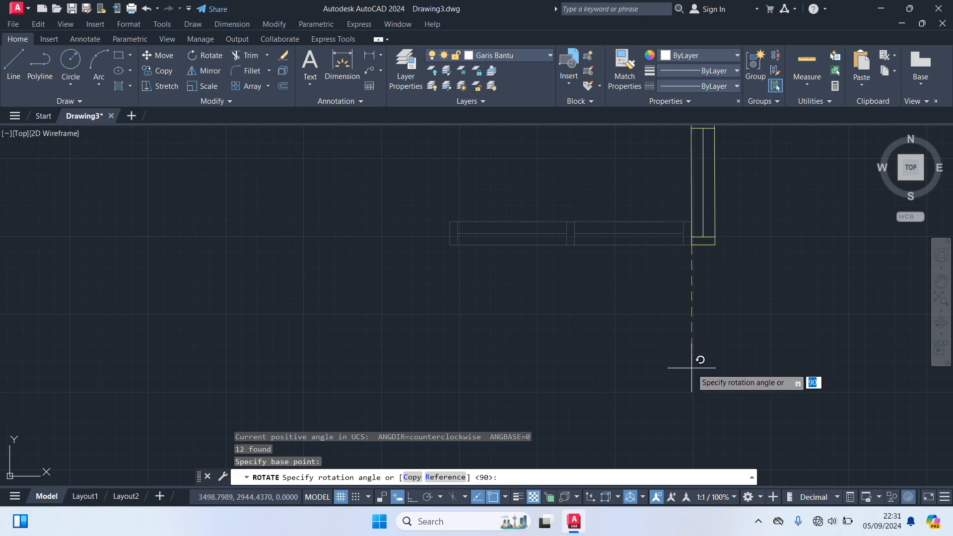
scroll(691, 368, "down", 4)
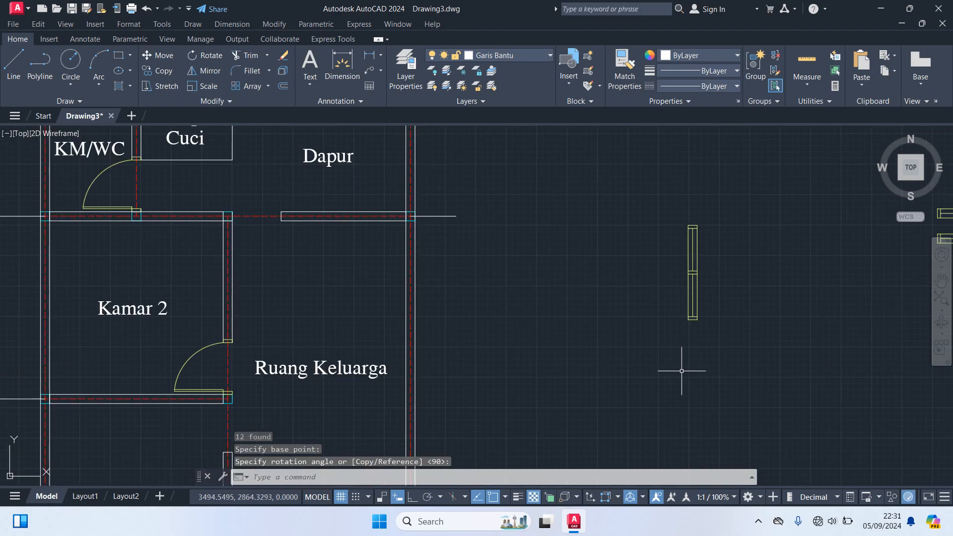
Step: Copy the vertical double window symbol once into the empty space between it and the house plan
middle_click_drag(676, 374, 650, 268)
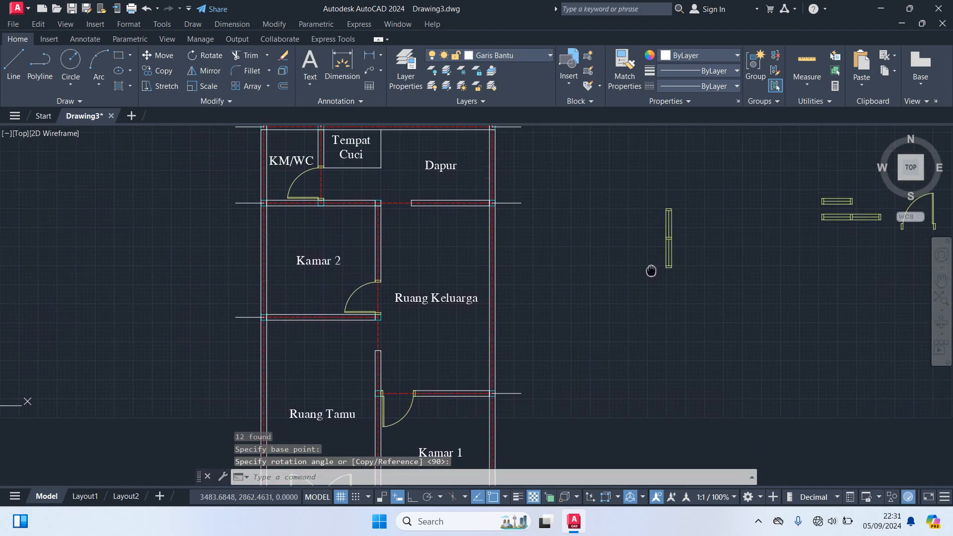
left_click(764, 296)
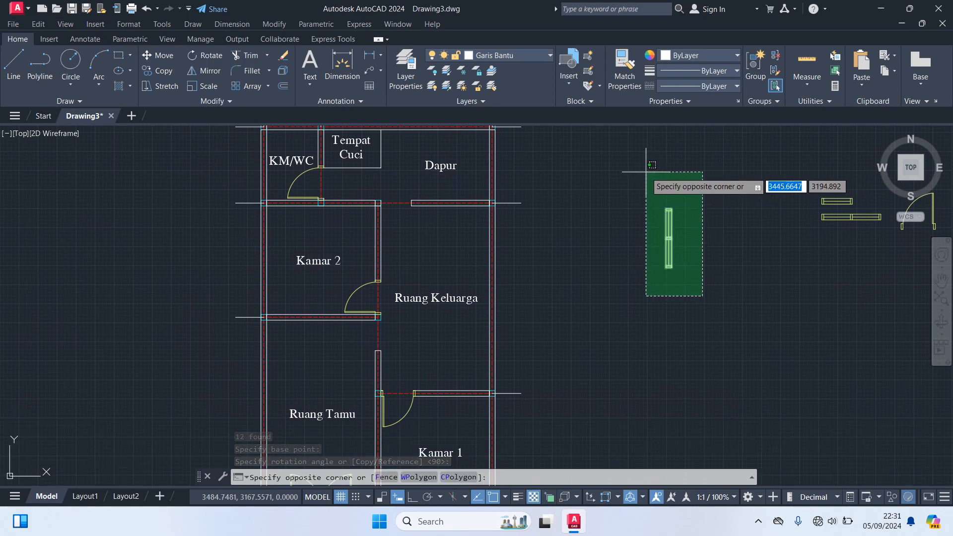
left_click(646, 172)
type("co")
key("Return")
left_click(716, 298)
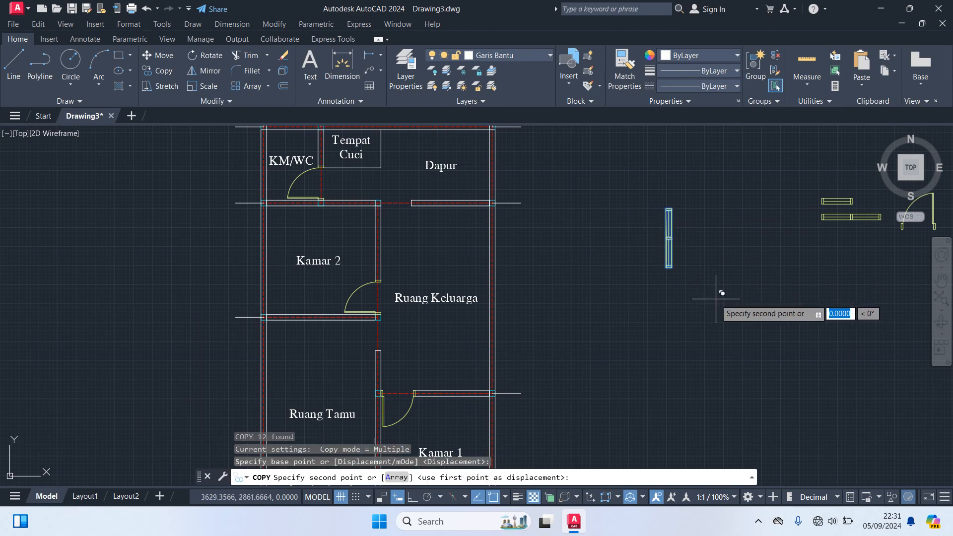
left_click(655, 304)
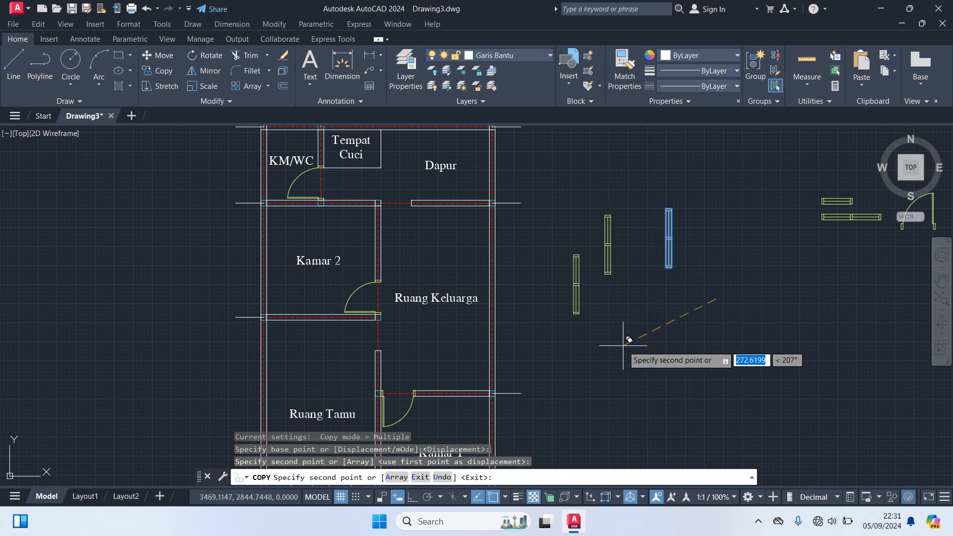
key("Return")
Step: Move the original vertical double window by the centre of its middle post onto the axis of Ruang Keluarga's outer wall
left_click(698, 296)
left_click(637, 166)
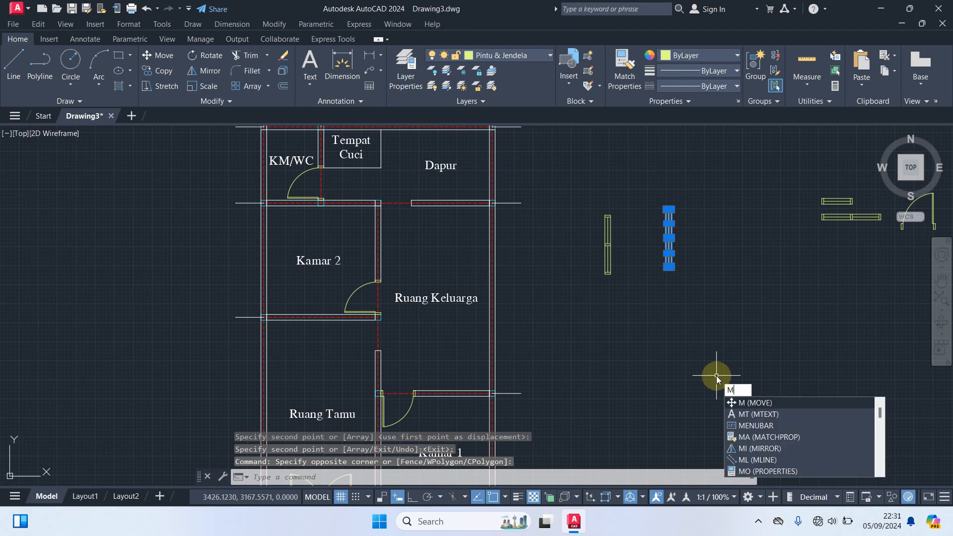
key("Return")
scroll(767, 240, "up", 6)
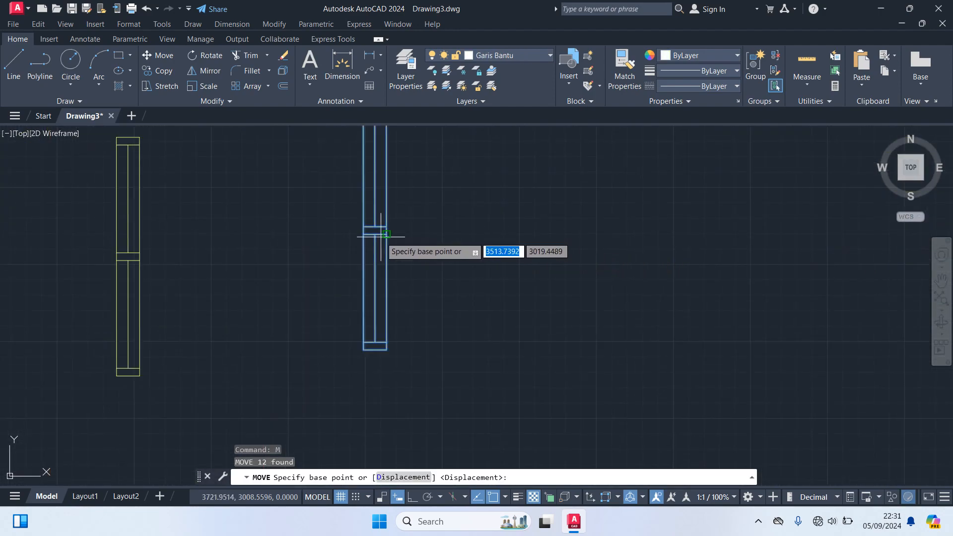
scroll(377, 233, "up", 2)
scroll(371, 228, "up", 6)
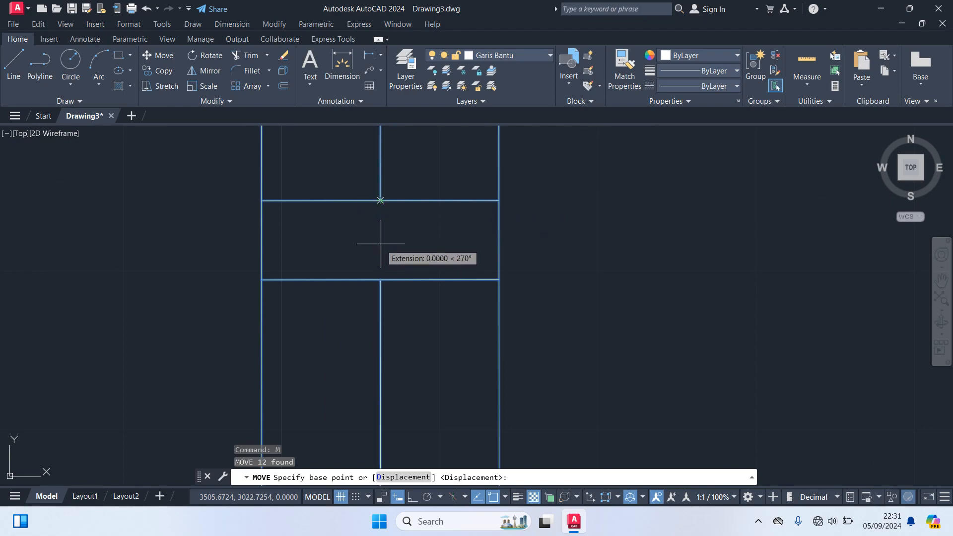
left_click(380, 242)
scroll(593, 343, "down", 8)
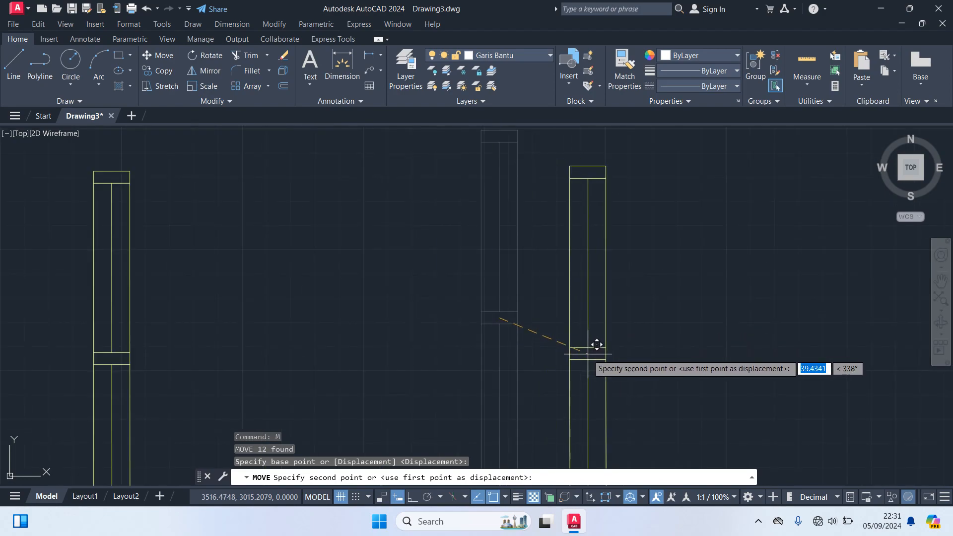
middle_click_drag(503, 393, 622, 262)
scroll(547, 243, "up", 2)
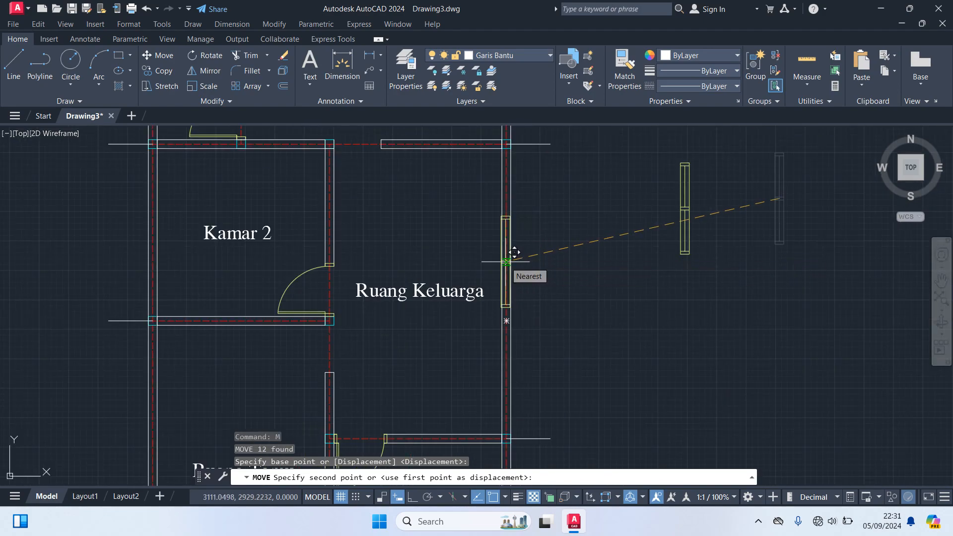
scroll(514, 252, "up", 4)
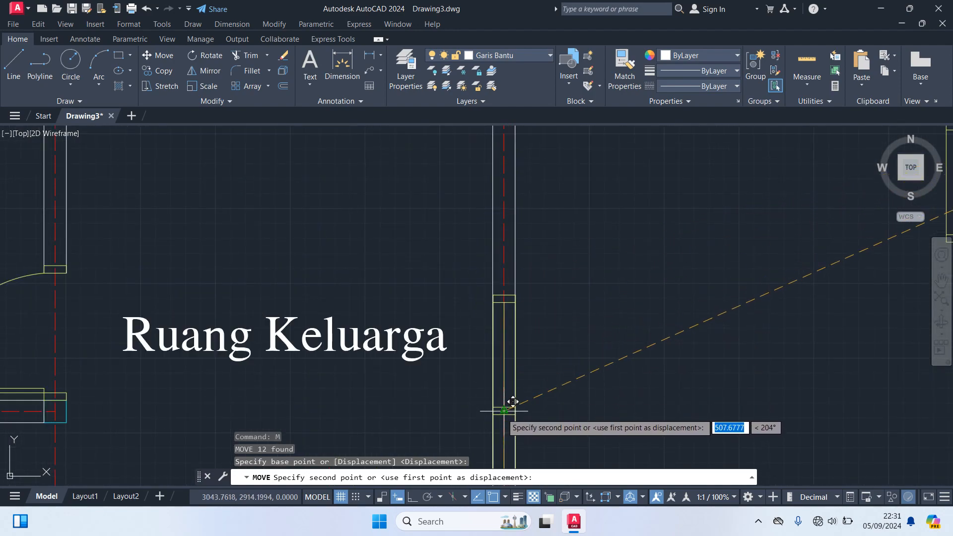
left_click(504, 318)
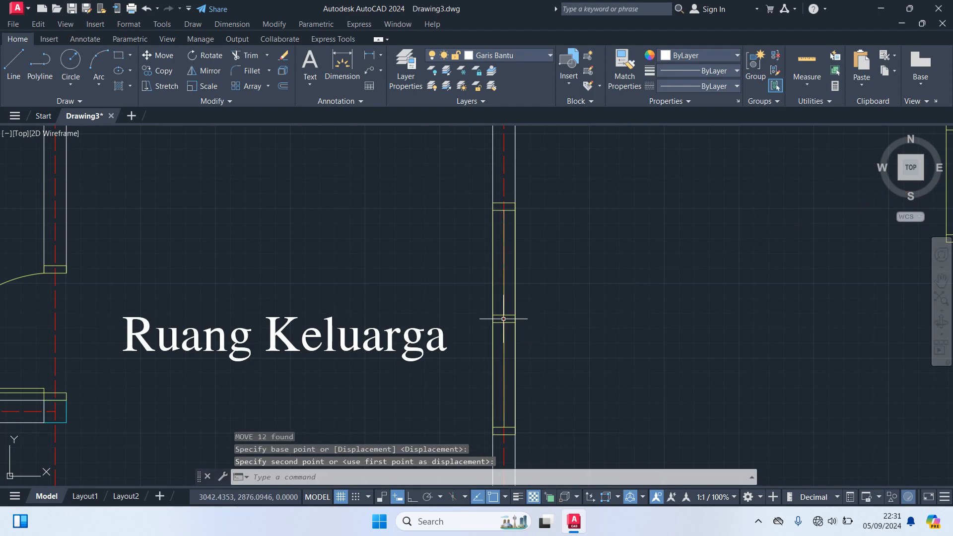
Step: Move the remaining vertical double window by the centre of its middle post onto the axis of Ruang Tamu's outer wall
scroll(602, 304, "down", 2)
scroll(629, 316, "down", 4)
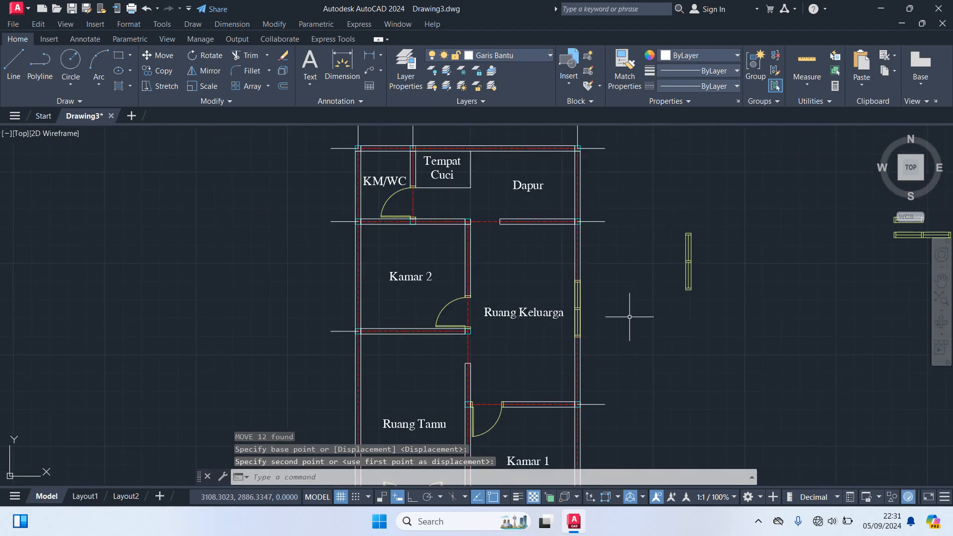
scroll(625, 311, "up", 2)
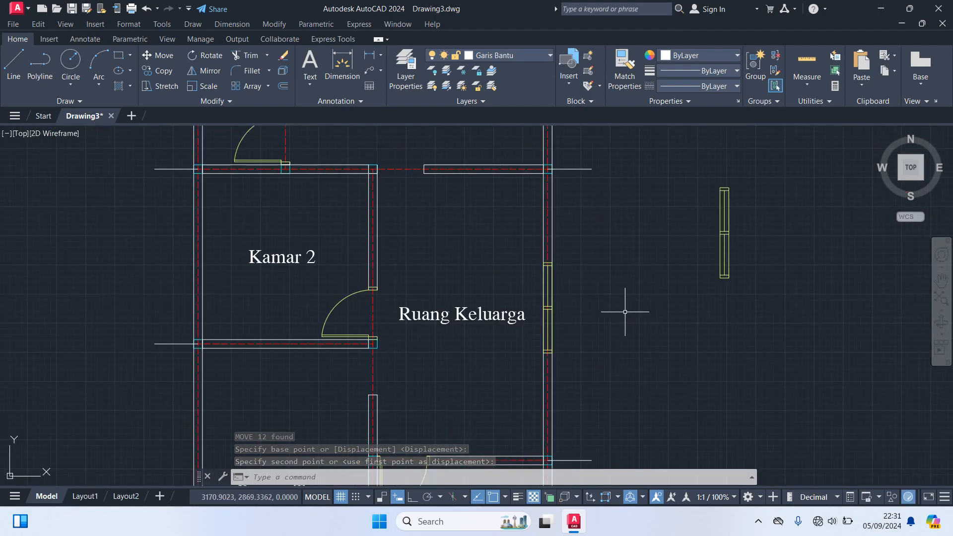
middle_click_drag(685, 299, 672, 351)
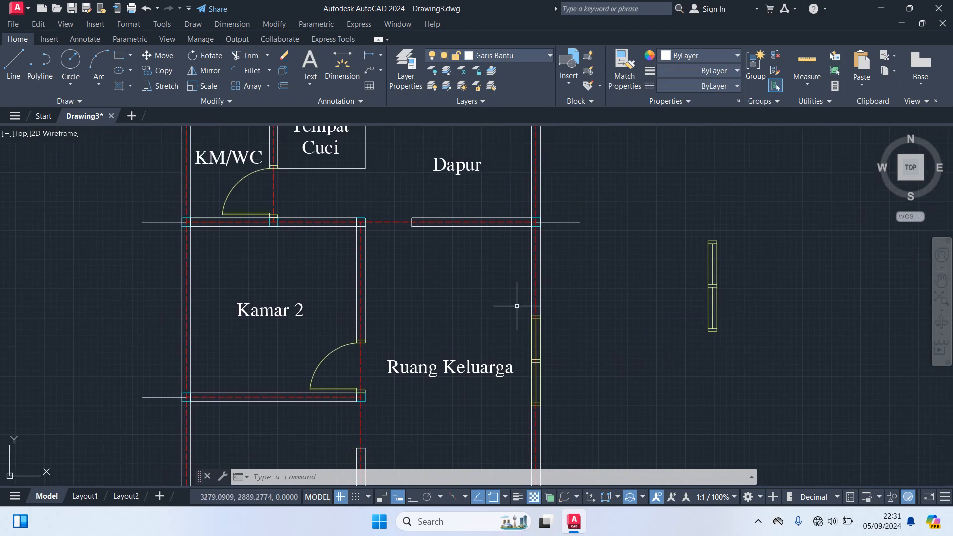
scroll(198, 298, "down", 4)
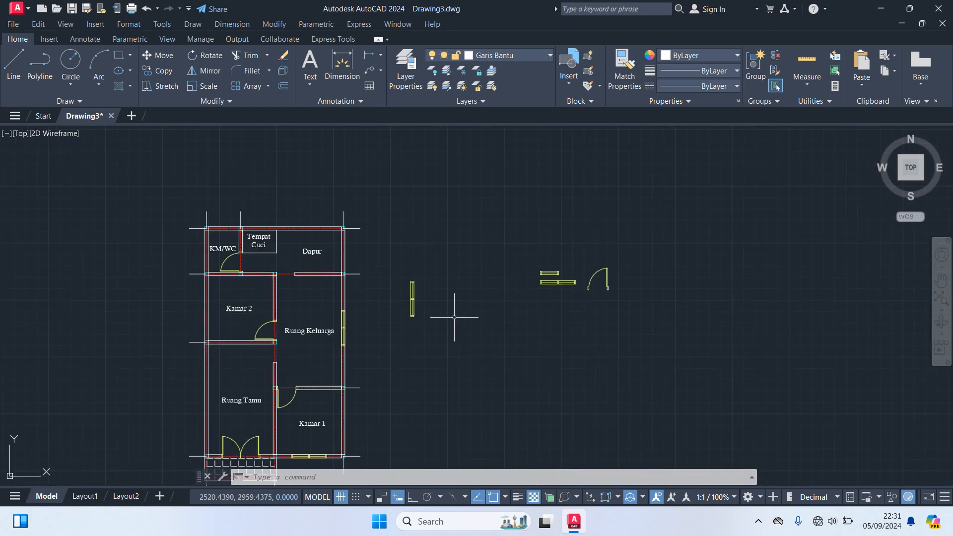
middle_click_drag(453, 317, 497, 256)
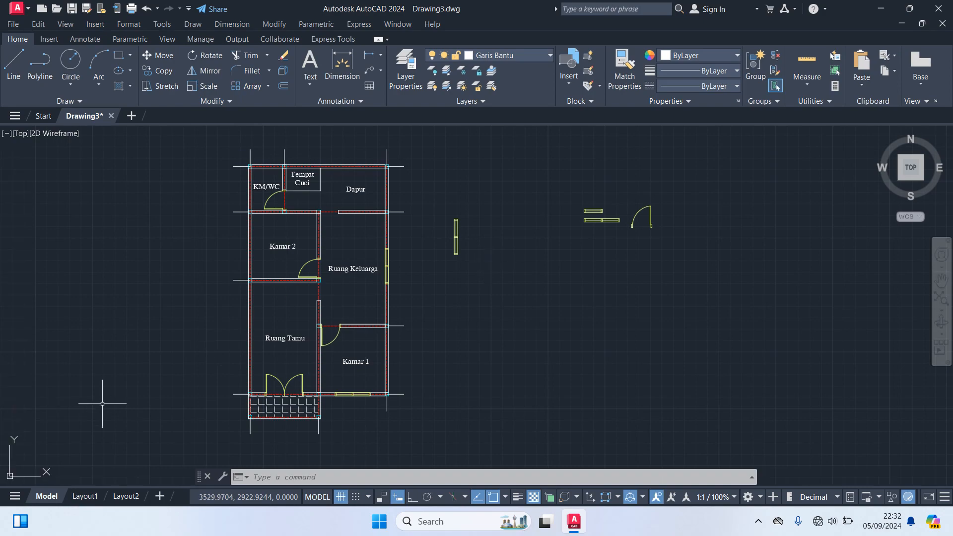
scroll(435, 245, "up", 2)
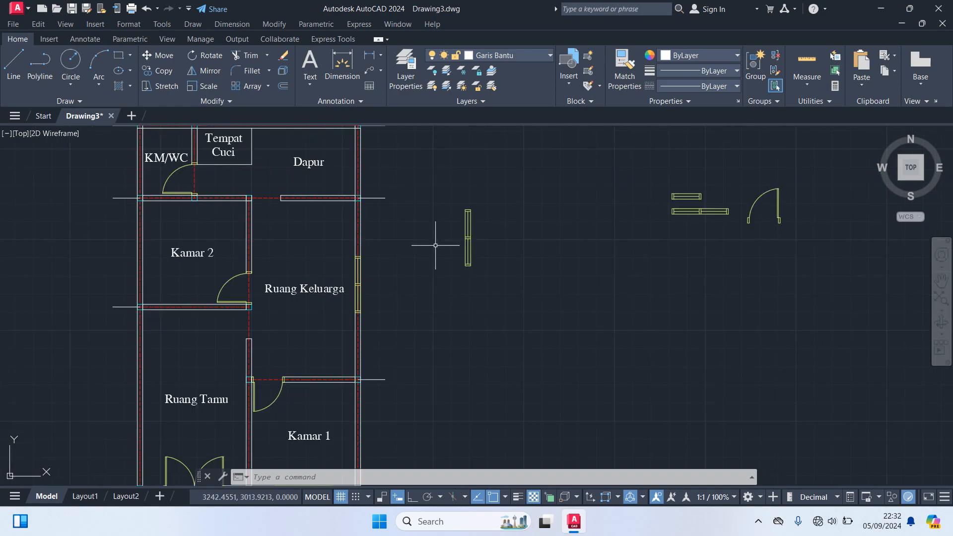
left_click(517, 273)
left_click(453, 200)
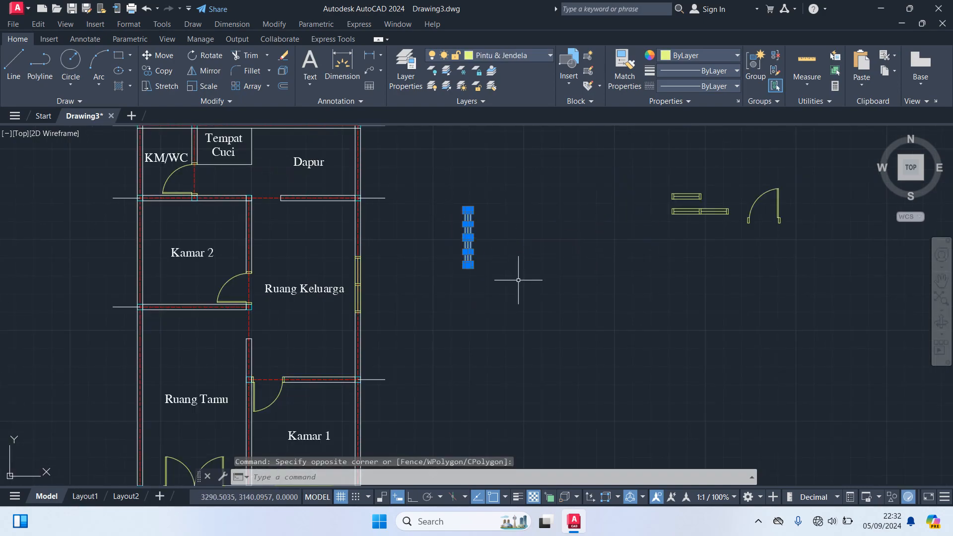
type("m")
key("Return")
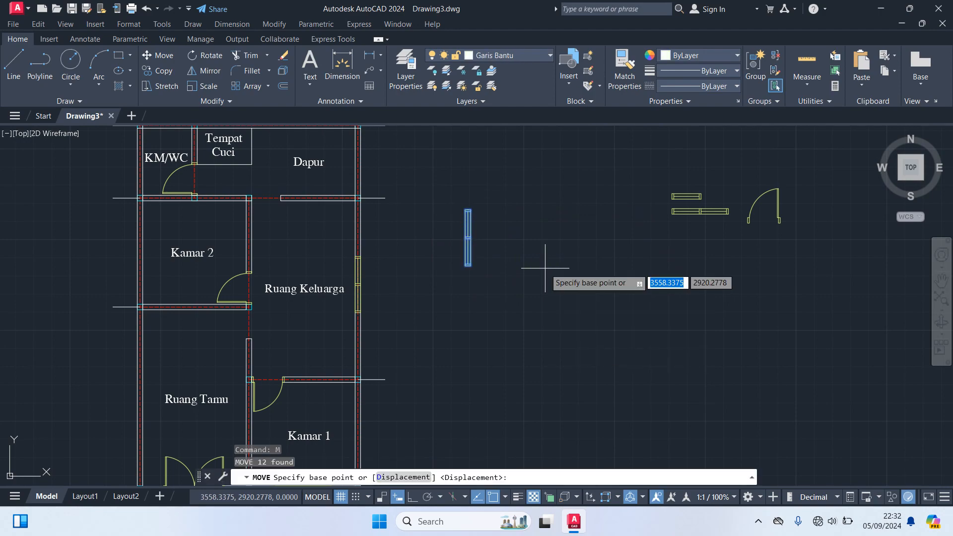
scroll(488, 240, "up", 5)
scroll(488, 240, "up", 2)
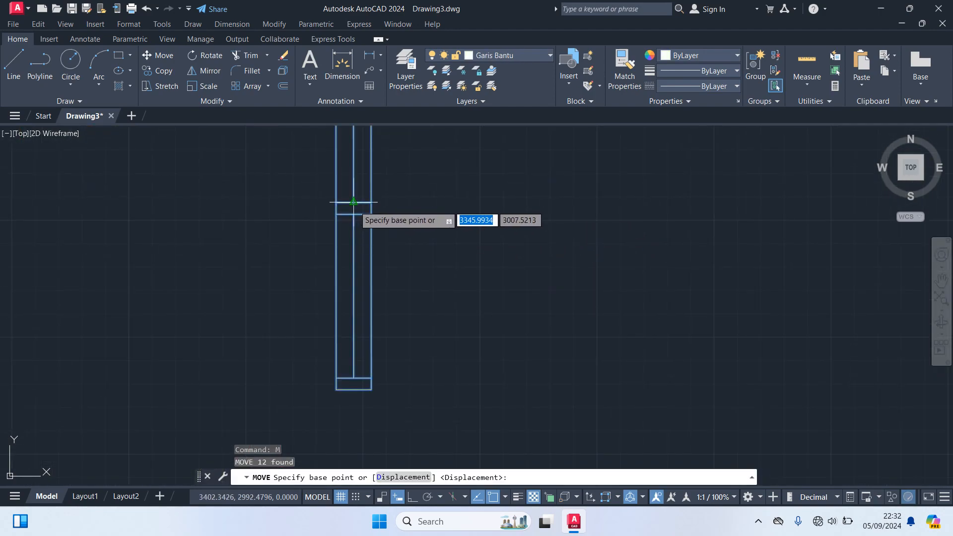
scroll(353, 207, "up", 6)
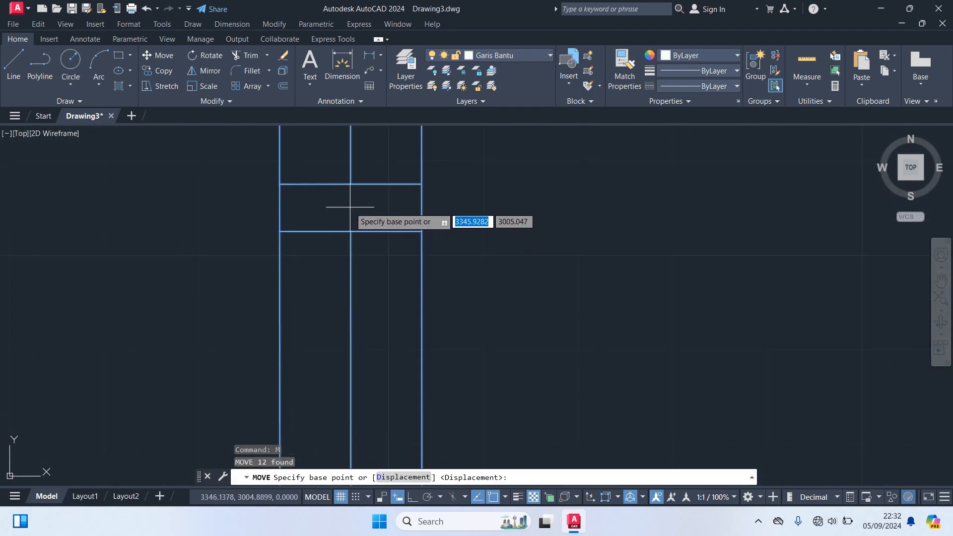
left_click(354, 203)
scroll(474, 300, "down", 10)
scroll(454, 325, "down", 5)
middle_click_drag(360, 395, 569, 231)
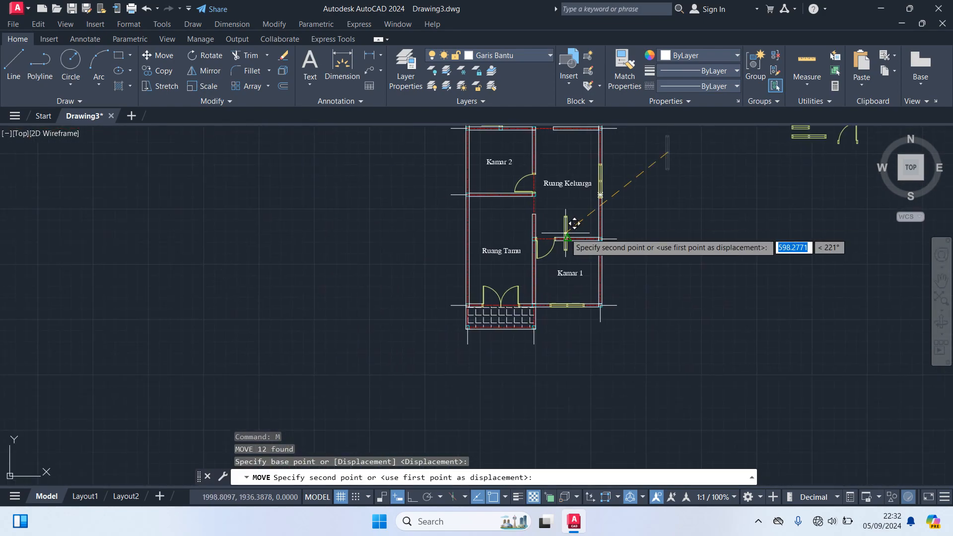
scroll(502, 228, "up", 5)
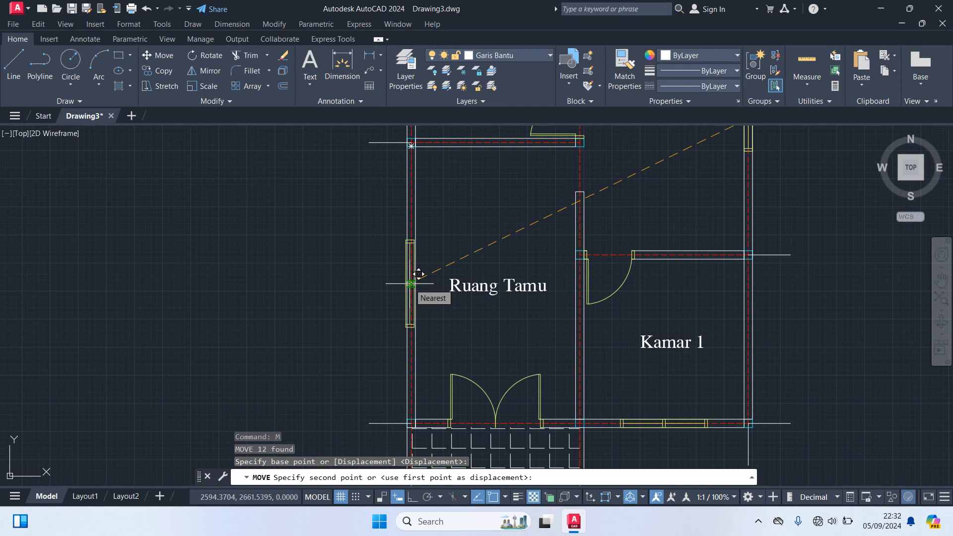
scroll(418, 274, "up", 9)
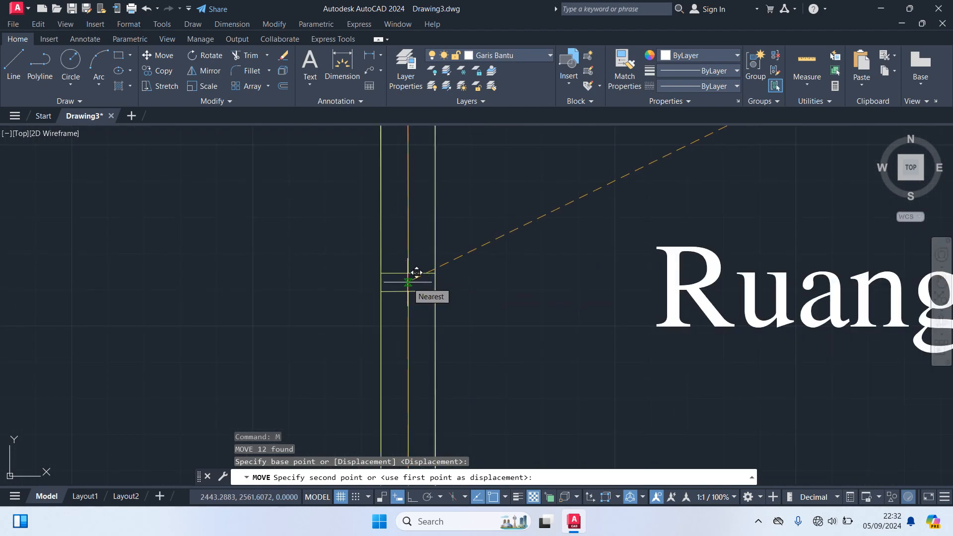
left_click(408, 282)
scroll(558, 216, "down", 5)
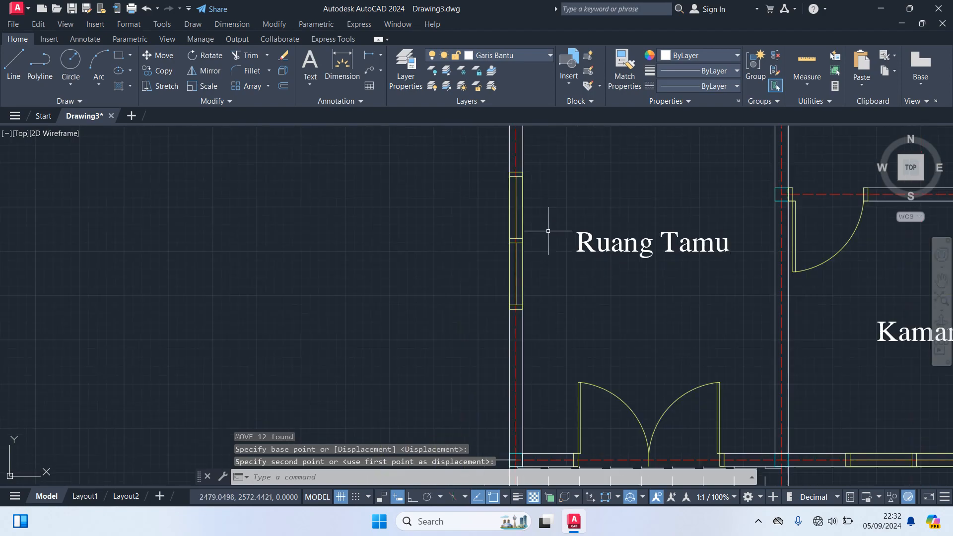
middle_click_drag(551, 214, 431, 276)
scroll(431, 276, "down", 2)
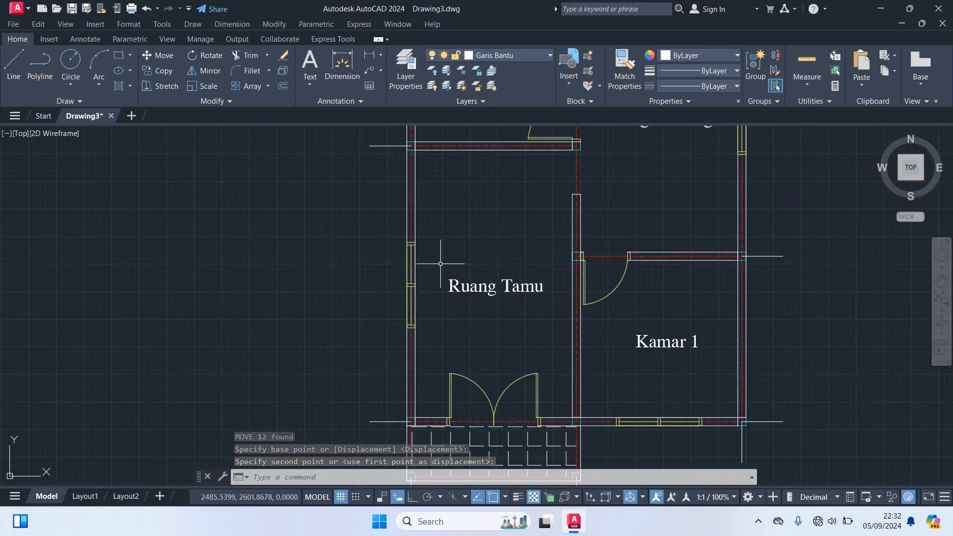
scroll(494, 252, "down", 2)
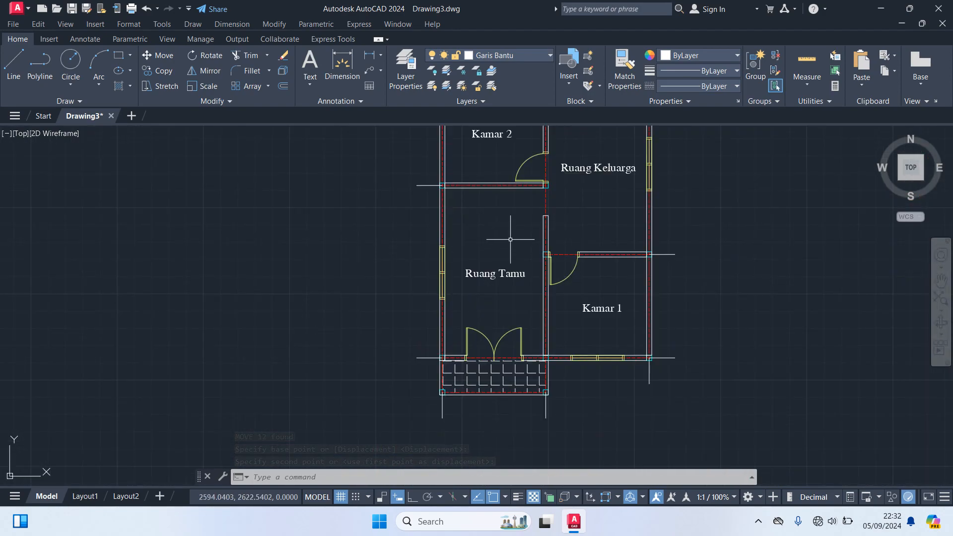
Step: Copy the single window symbol once into the empty space between the symbols and the house plan, beside Ruang Keluarga's outer wall
middle_click_drag(528, 220, 463, 349)
scroll(632, 300, "down", 2)
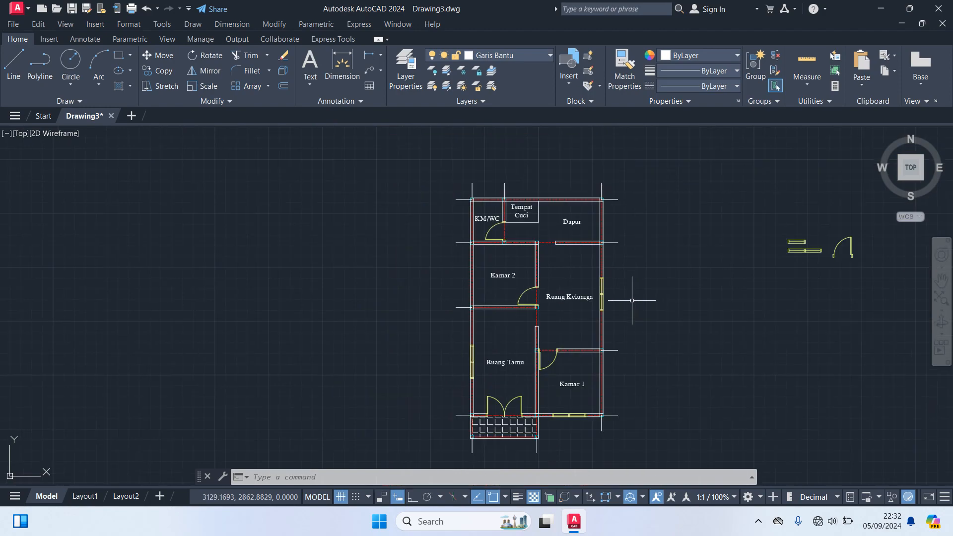
scroll(766, 247, "up", 4)
middle_click_drag(797, 247, 539, 319)
left_click(679, 310)
left_click(541, 240)
type("co")
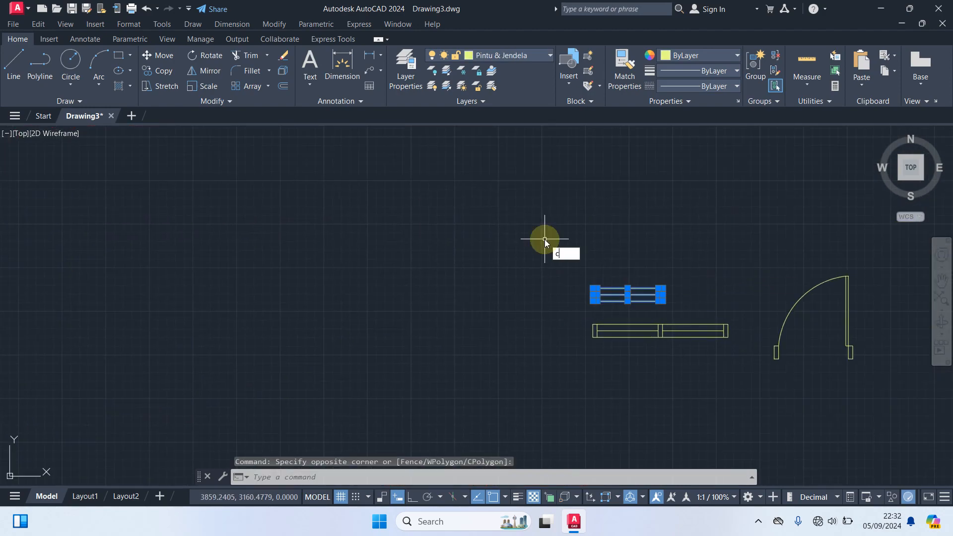
key("Return")
left_click(554, 283)
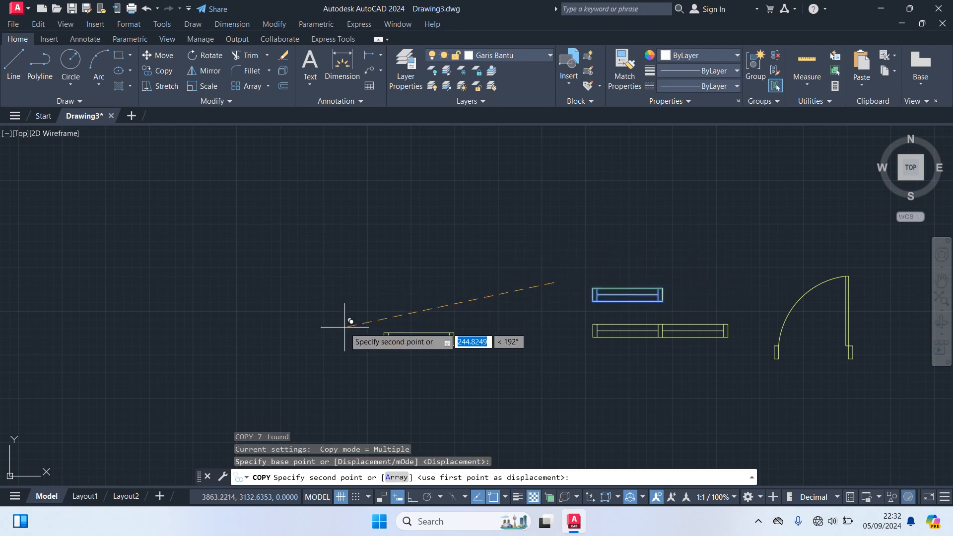
middle_click_drag(348, 322, 610, 277)
left_click(295, 273)
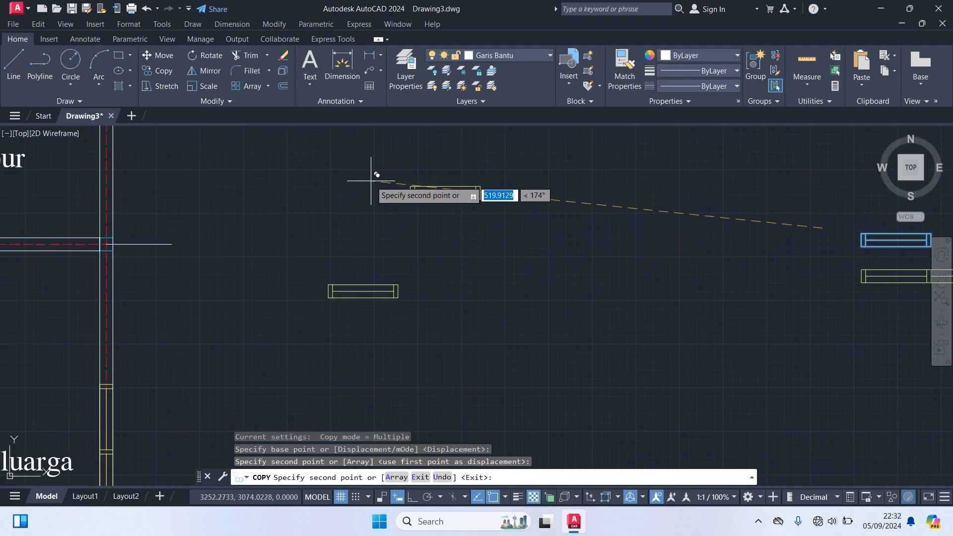
key("Return")
Step: Rotate the copied single window by 90 degrees about a base point beside it so it stands vertically
scroll(383, 326, "up", 3)
scroll(495, 284, "down", 2)
middle_click_drag(495, 284, 625, 341)
left_click(630, 341)
left_click(463, 220)
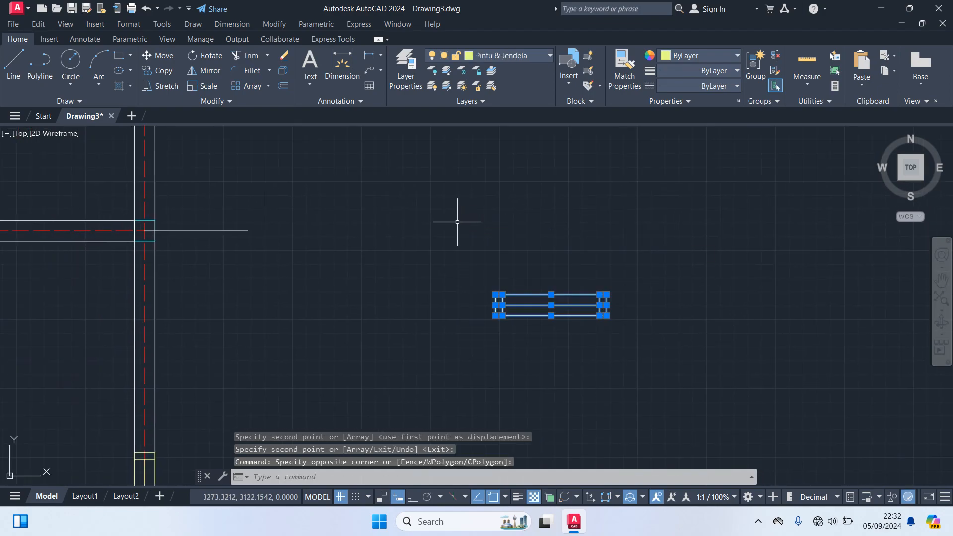
type("ro")
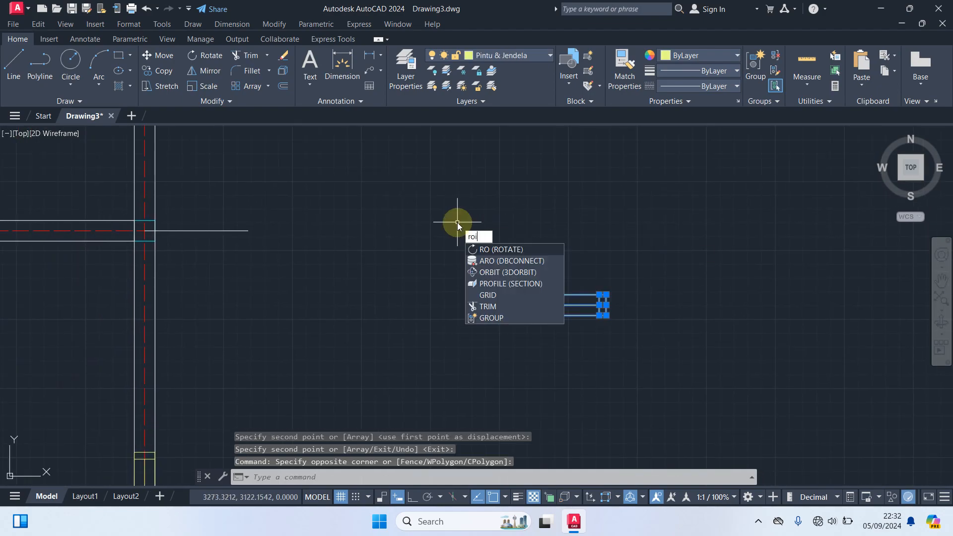
key("Return")
left_click(446, 314)
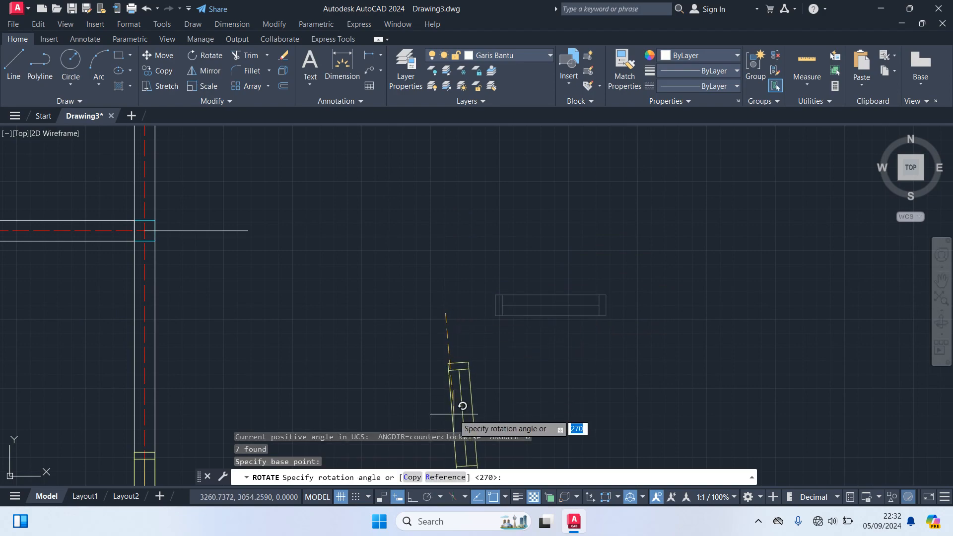
type("90")
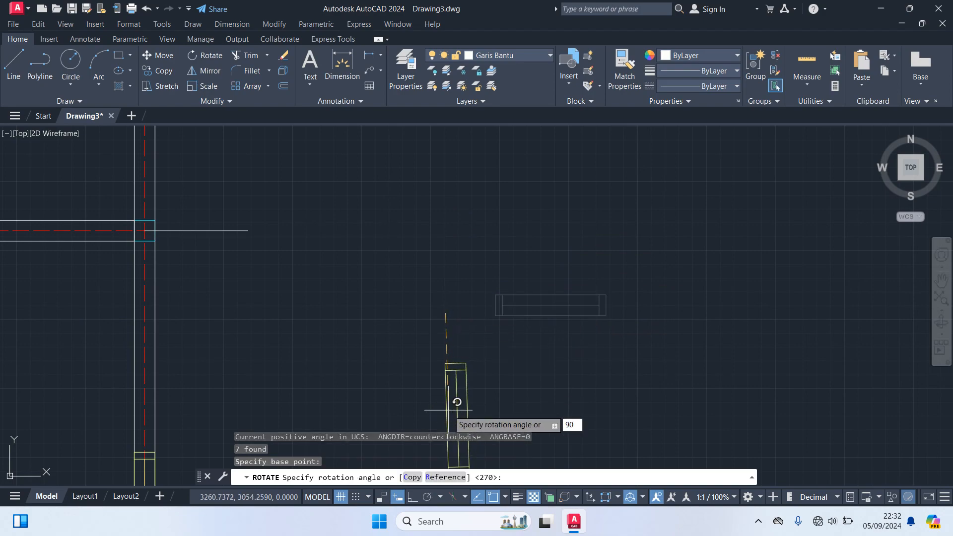
key("Return")
Step: Copy the vertical single window once into the empty space between it and the house plan
left_click(503, 301)
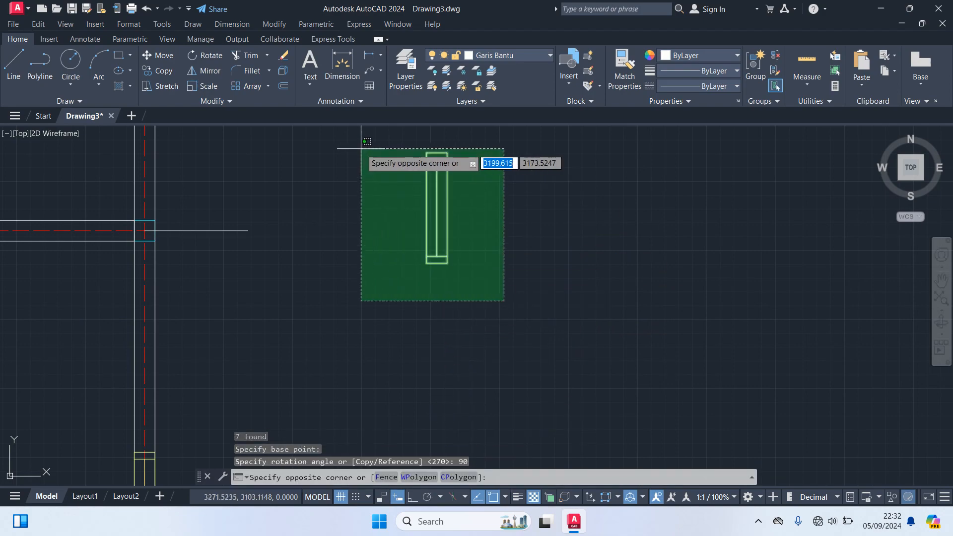
left_click(351, 137)
type("co")
key("Return")
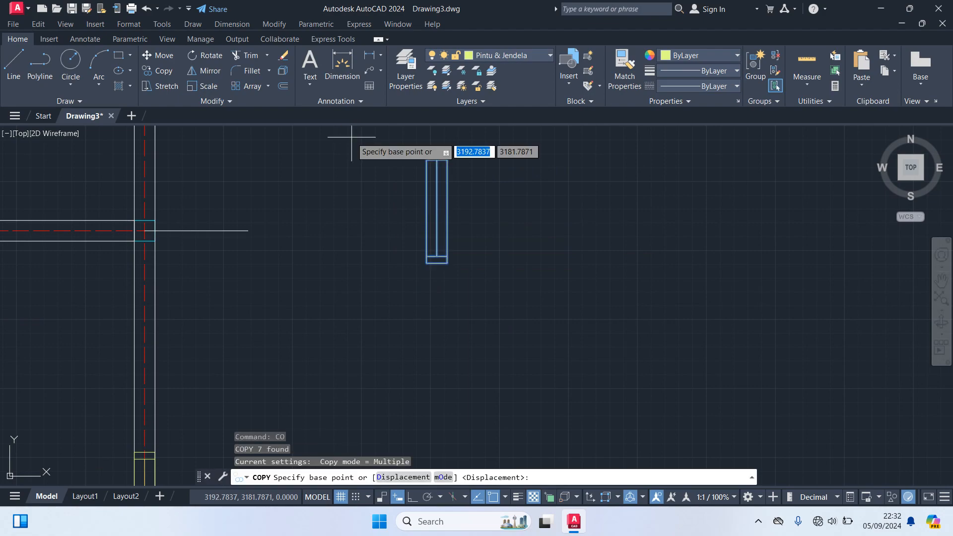
left_click(498, 244)
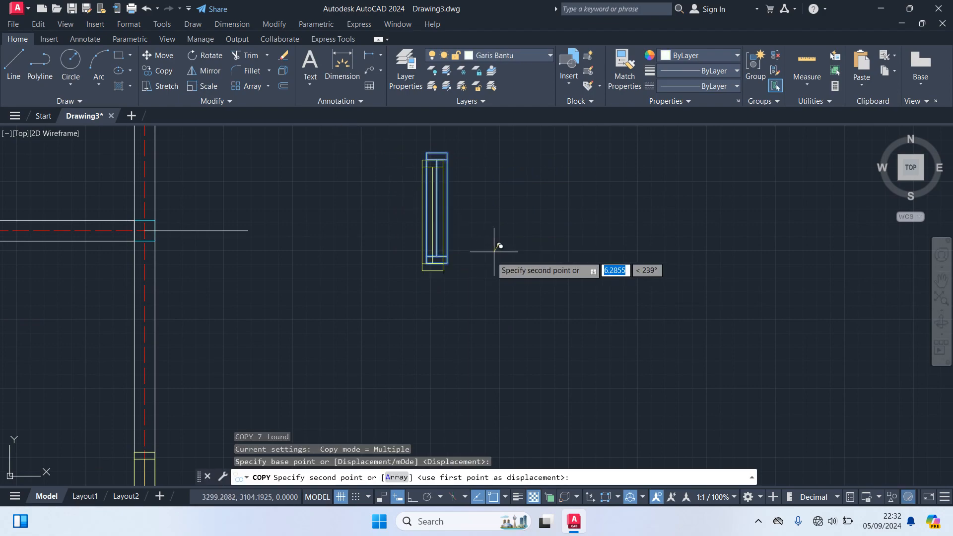
left_click(366, 358)
key("Return")
Step: Move the vertical single window nearest the plan by its centre onto the axis of Kamar 2's outer wall
scroll(441, 246, "down", 5)
mouse_move(467, 245)
middle_mouse_down()
mouse_move(636, 228)
mouse_move(708, 200)
middle_mouse_up()
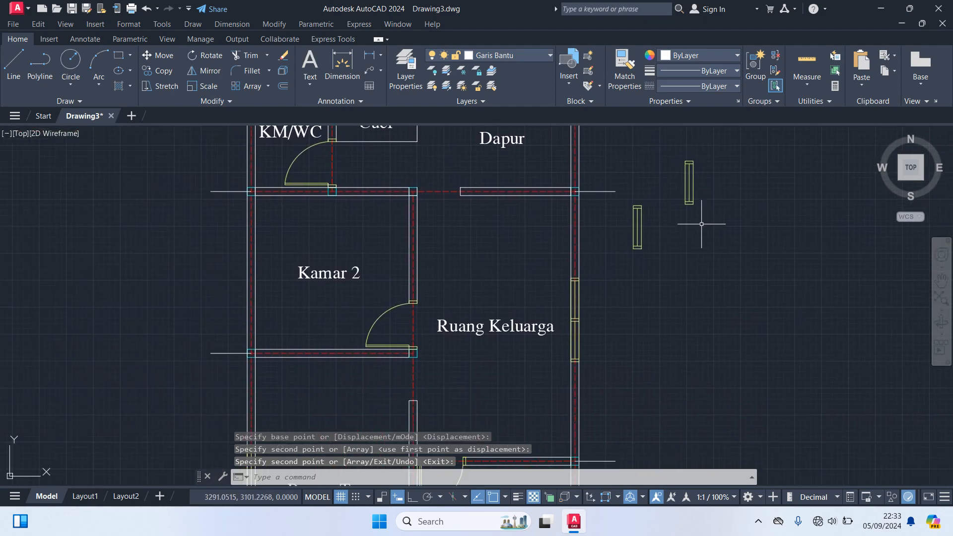
left_click(663, 266)
left_click(624, 201)
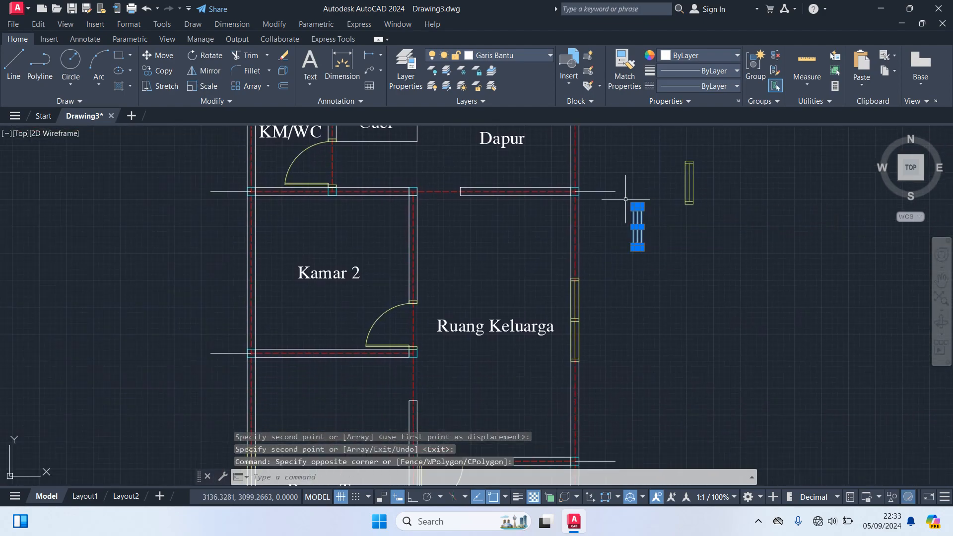
type("m")
key("Return")
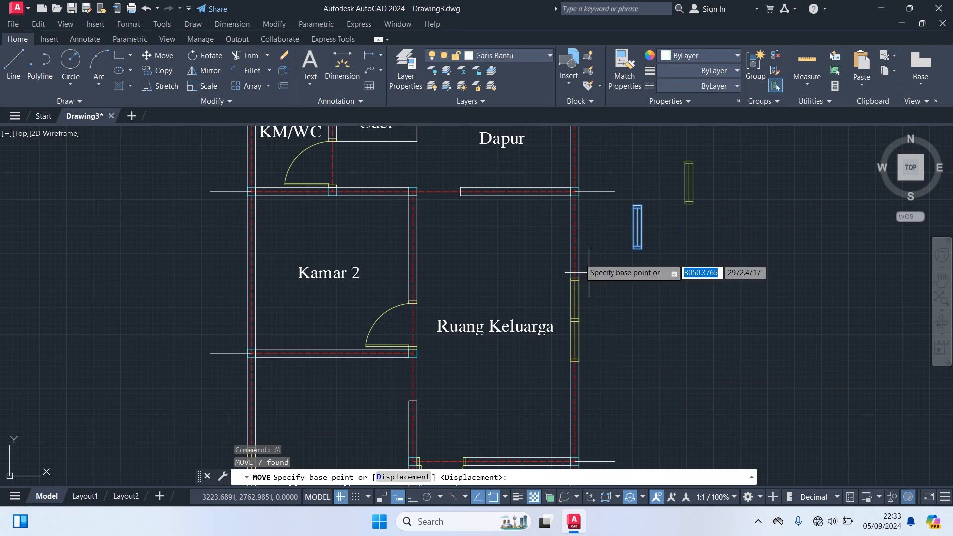
scroll(638, 243, "up", 4)
left_click(580, 257)
scroll(578, 382, "down", 4)
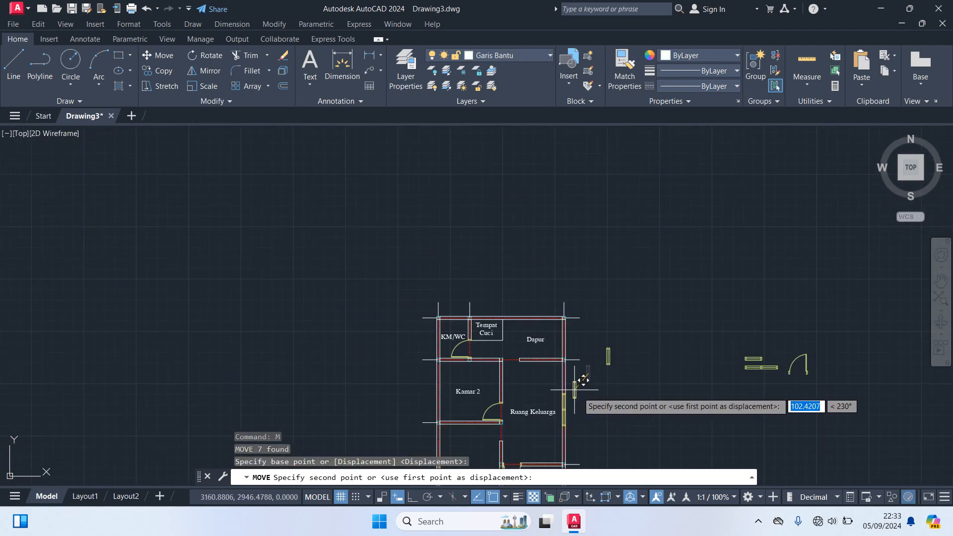
scroll(464, 380, "up", 2)
middle_click_drag(464, 381, 583, 260)
scroll(560, 238, "up", 2)
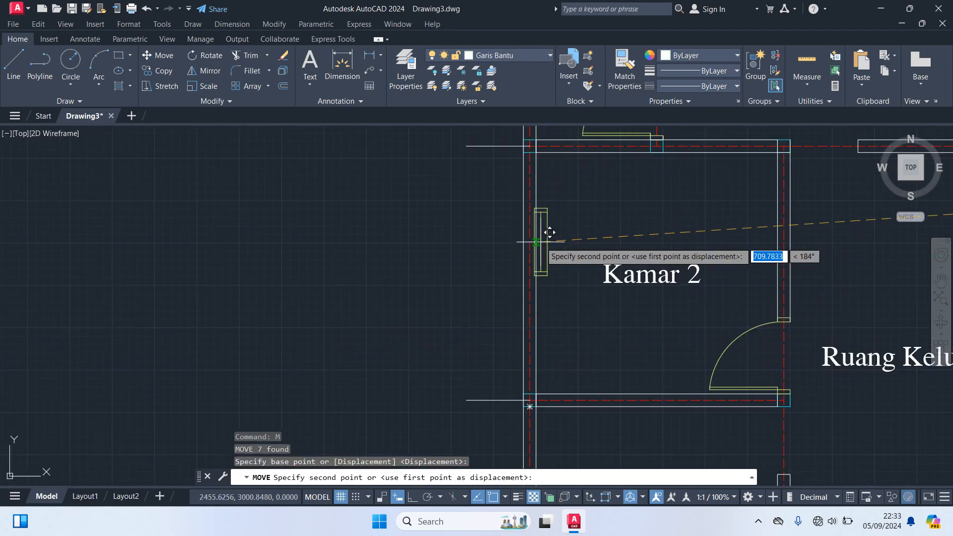
scroll(538, 241, "up", 2)
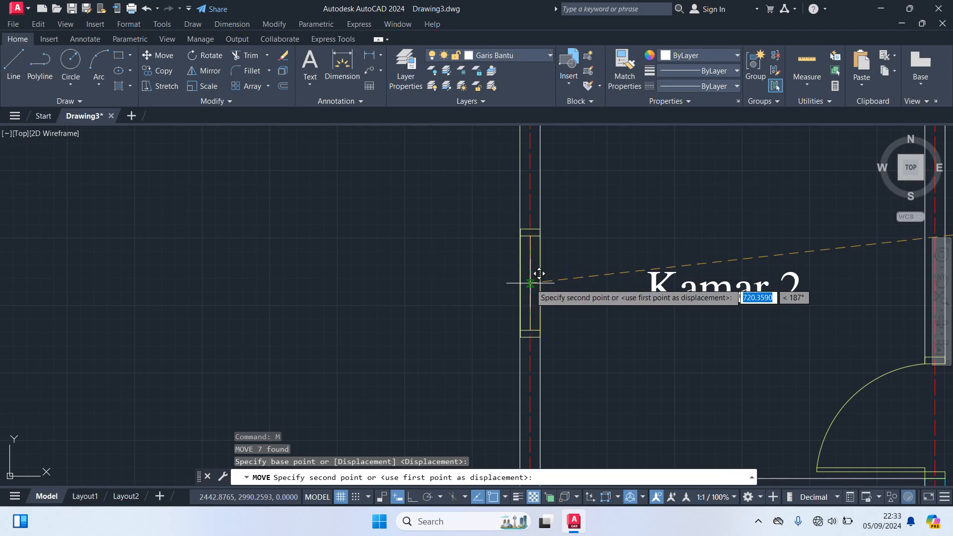
scroll(537, 273, "up", 4)
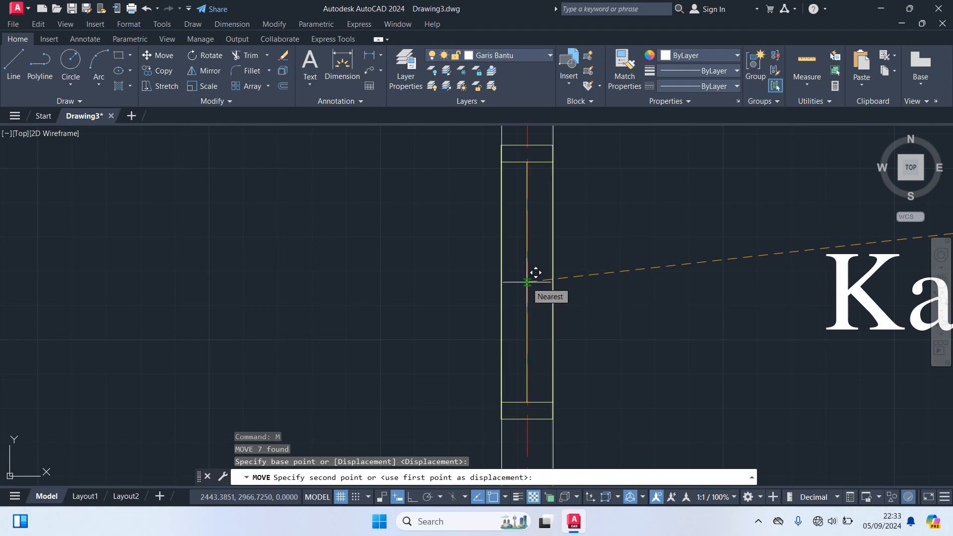
left_click(536, 272)
scroll(660, 315, "down", 8)
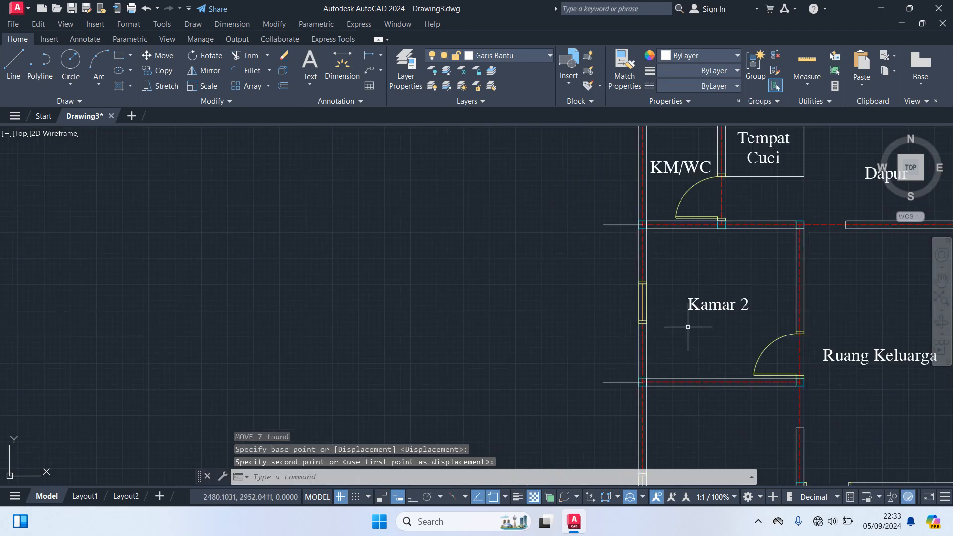
Step: Move the remaining vertical single window by its centre onto the axis of KM/WC's outer wall
middle_click_drag(688, 327, 566, 326)
scroll(577, 347, "down", 4)
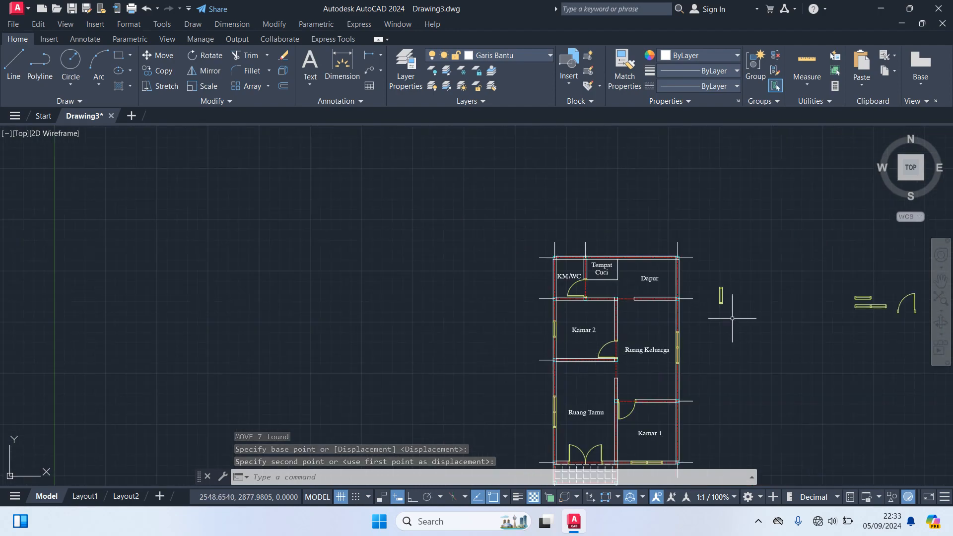
scroll(731, 318, "up", 4)
left_click(737, 331)
left_click(689, 240)
type("M")
key("Return")
scroll(723, 261, "up", 4)
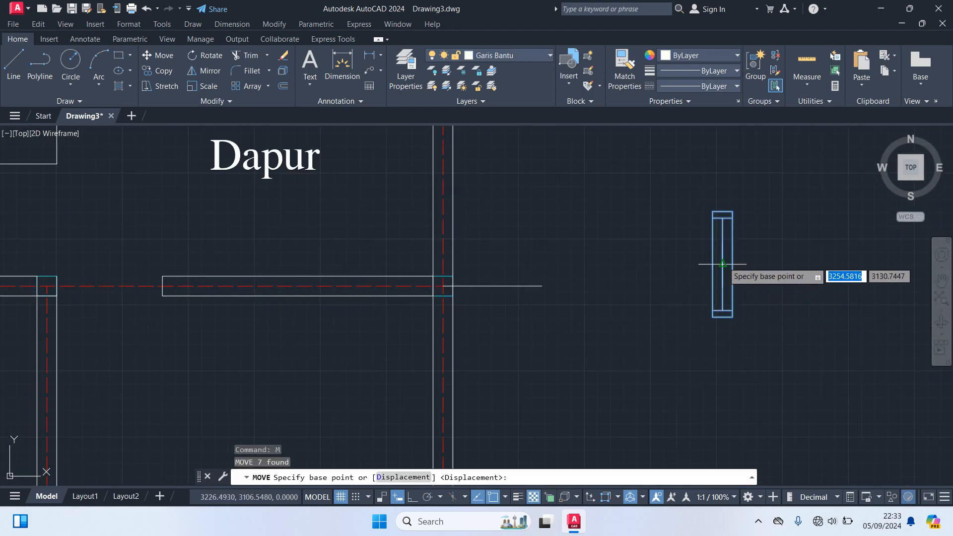
left_click(726, 264)
scroll(645, 350, "down", 8)
scroll(562, 353, "up", 4)
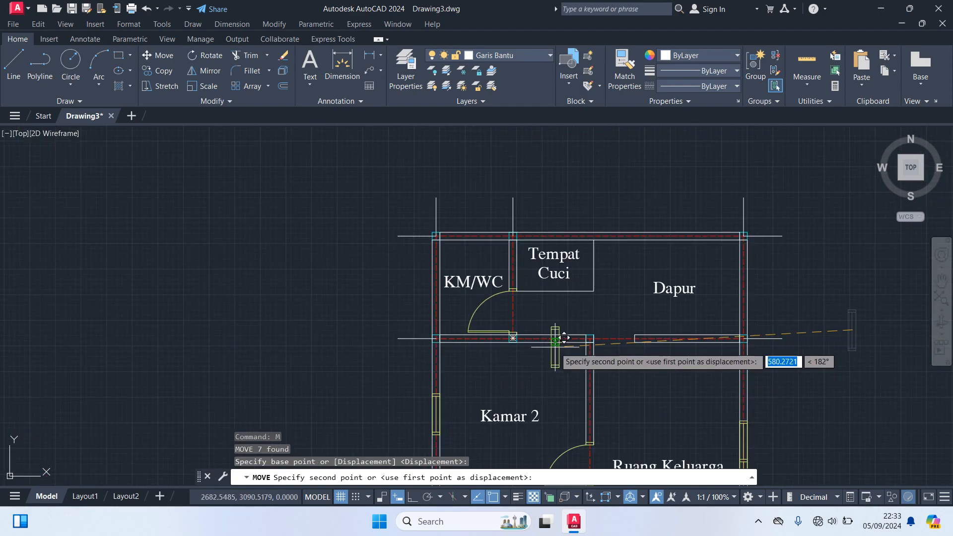
scroll(437, 280, "up", 4)
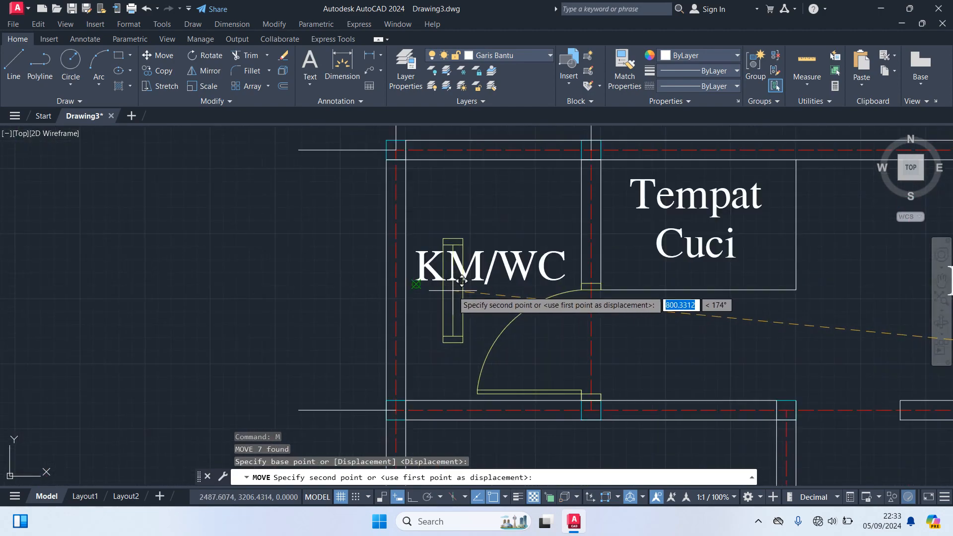
left_click(396, 274)
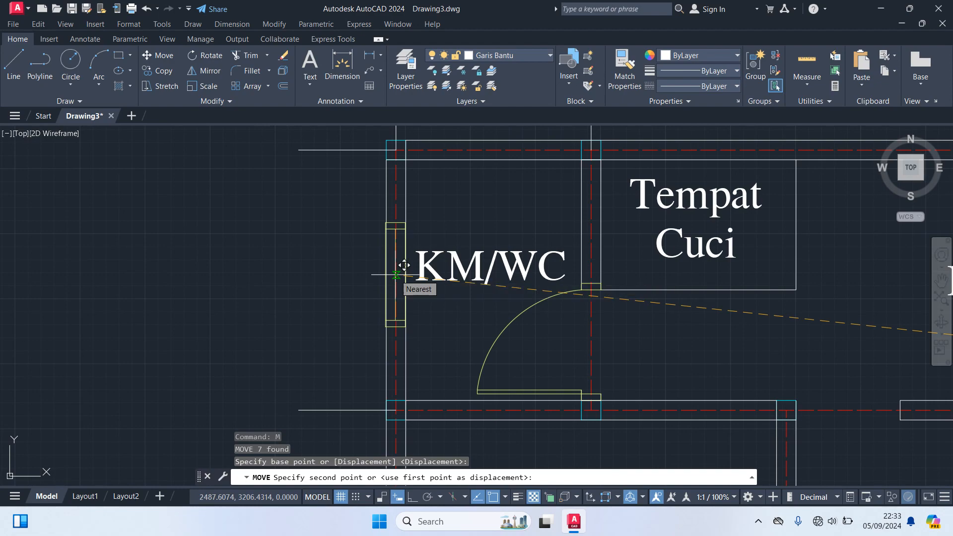
scroll(660, 283, "down", 4)
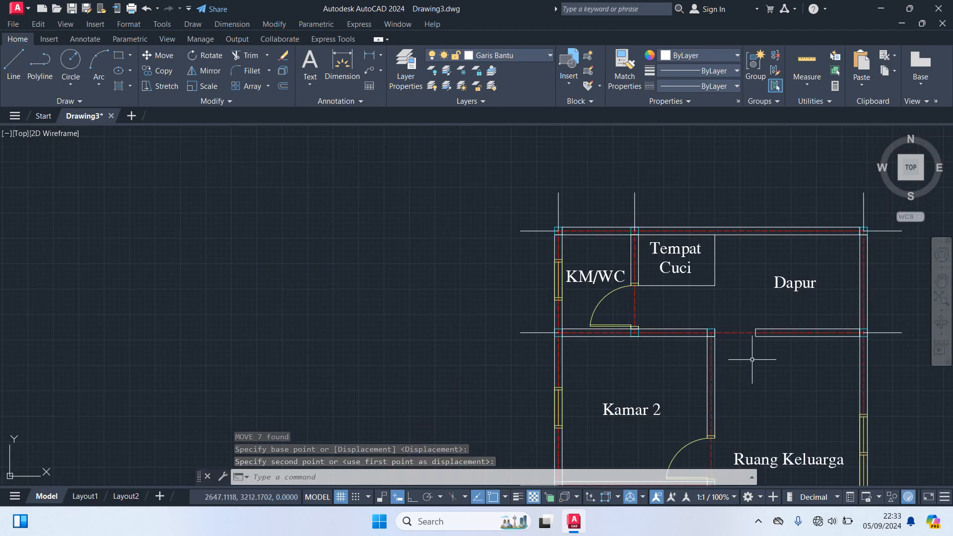
Step: Copy the horizontal double window symbol by the centre of its middle post onto the axis of Dapur's rear outer wall
scroll(752, 359, "down", 2)
scroll(843, 391, "down", 2)
mouse_move(851, 394)
middle_mouse_down()
mouse_move(713, 282)
mouse_move(616, 275)
middle_mouse_up()
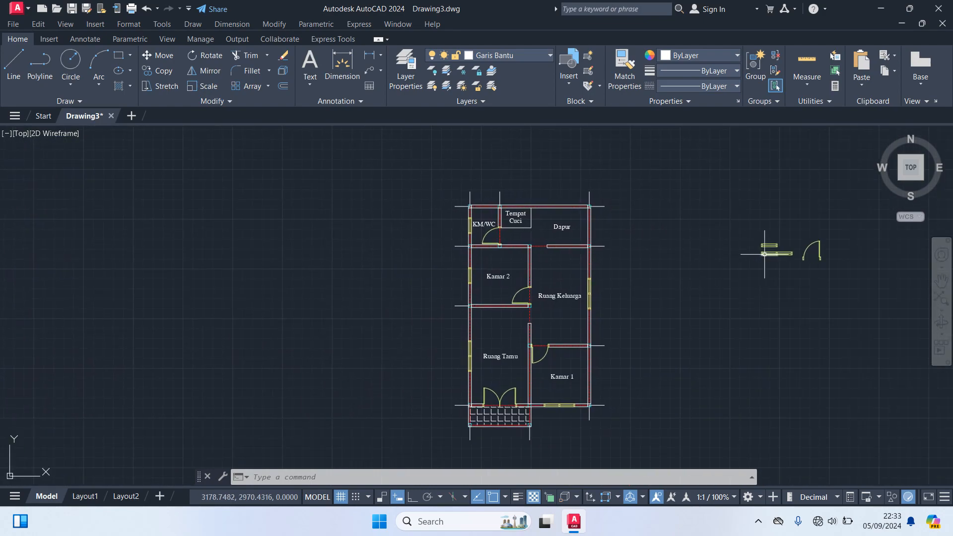
scroll(764, 254, "up", 5)
left_click(874, 261)
left_click(710, 233)
type("co")
key("Return")
scroll(800, 252, "up", 4)
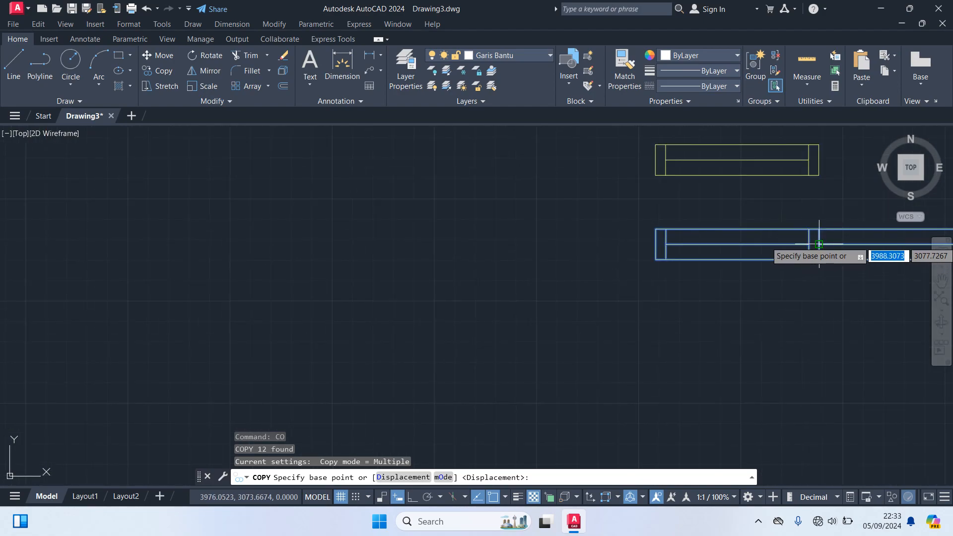
scroll(816, 246, "up", 4)
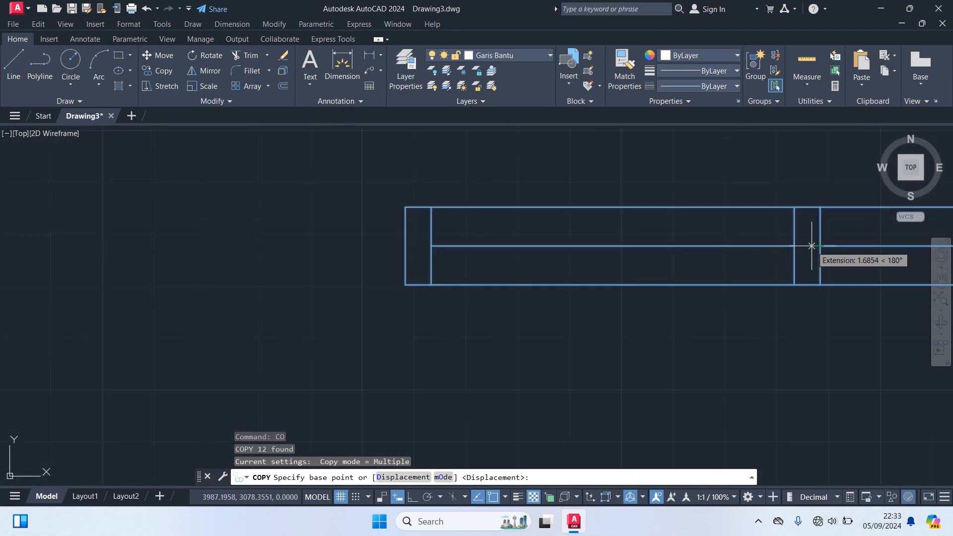
left_click(809, 246)
scroll(499, 277, "down", 8)
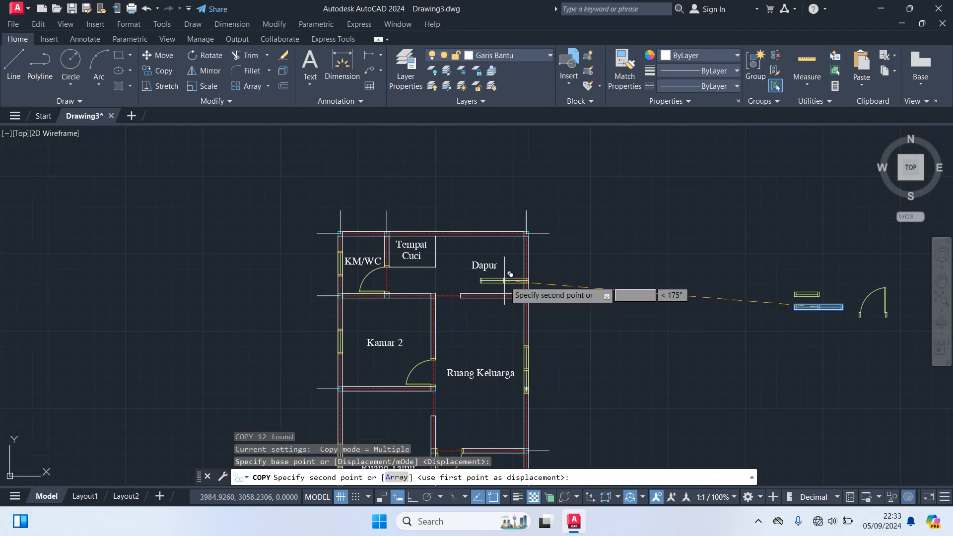
scroll(457, 224, "up", 1)
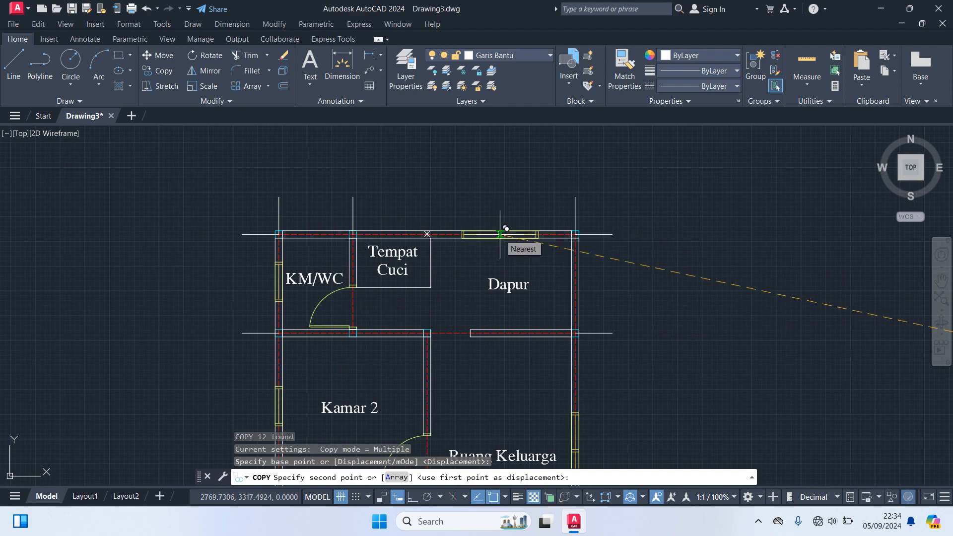
scroll(500, 233, "up", 4)
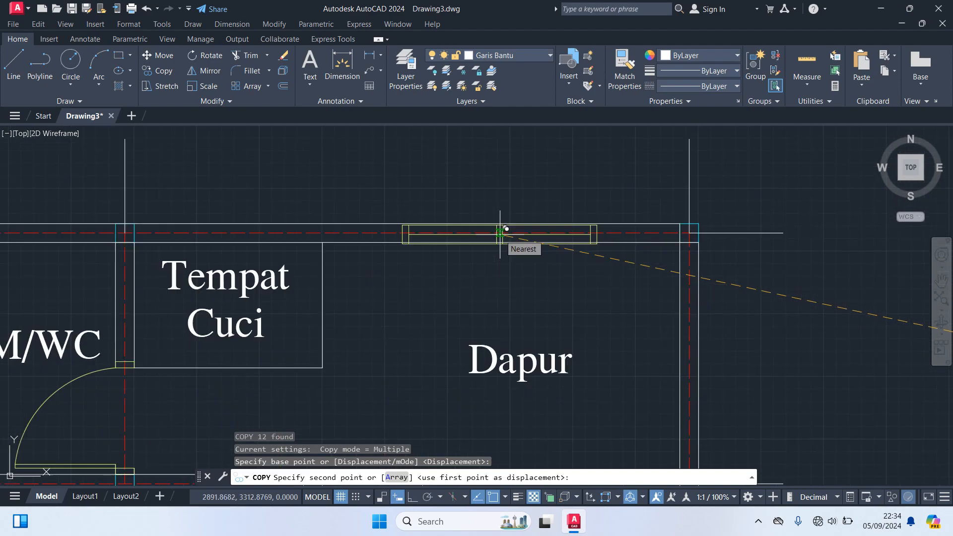
scroll(500, 232, "up", 2)
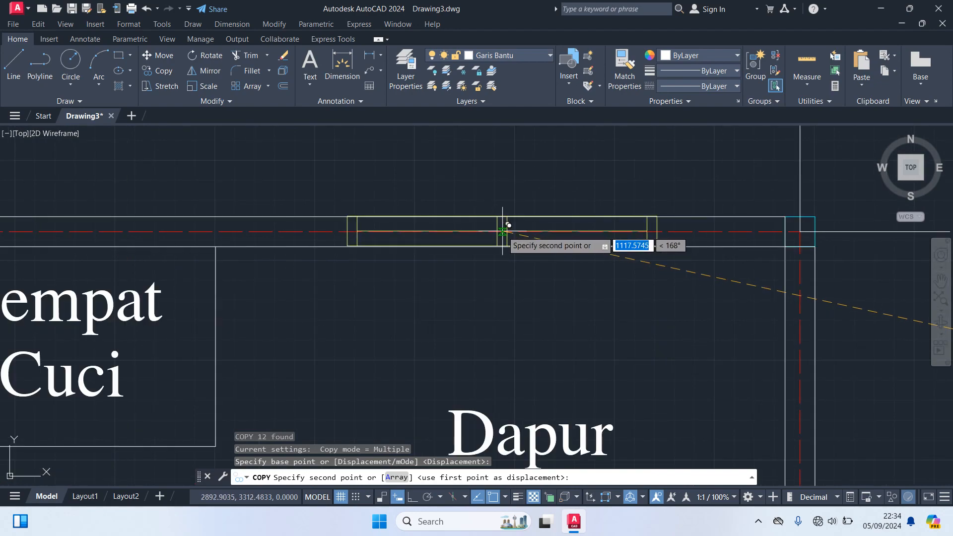
left_click(504, 231)
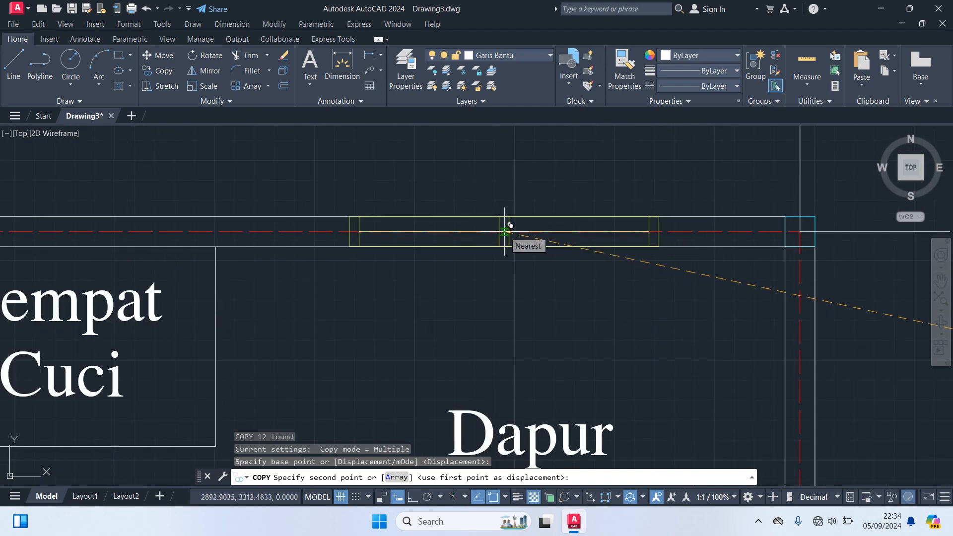
scroll(710, 294, "down", 4)
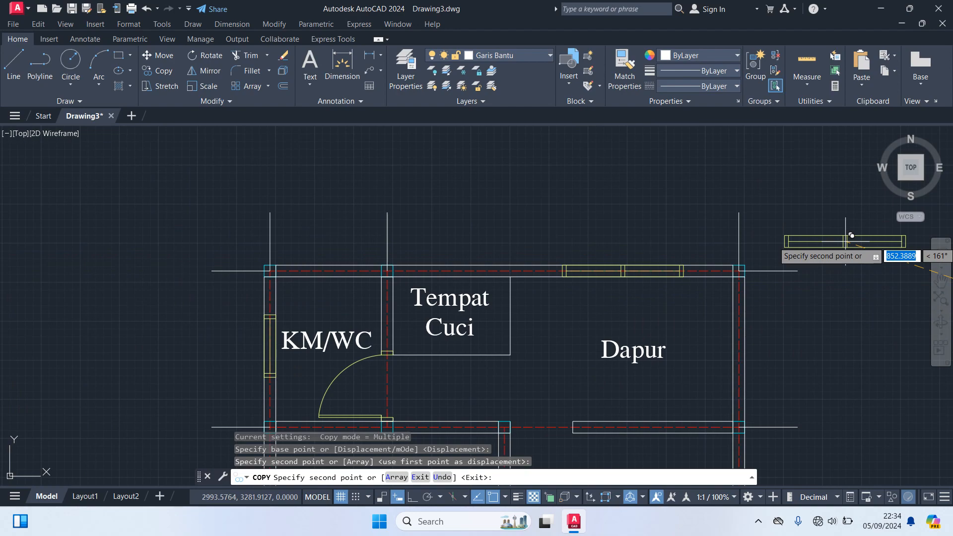
key("Escape")
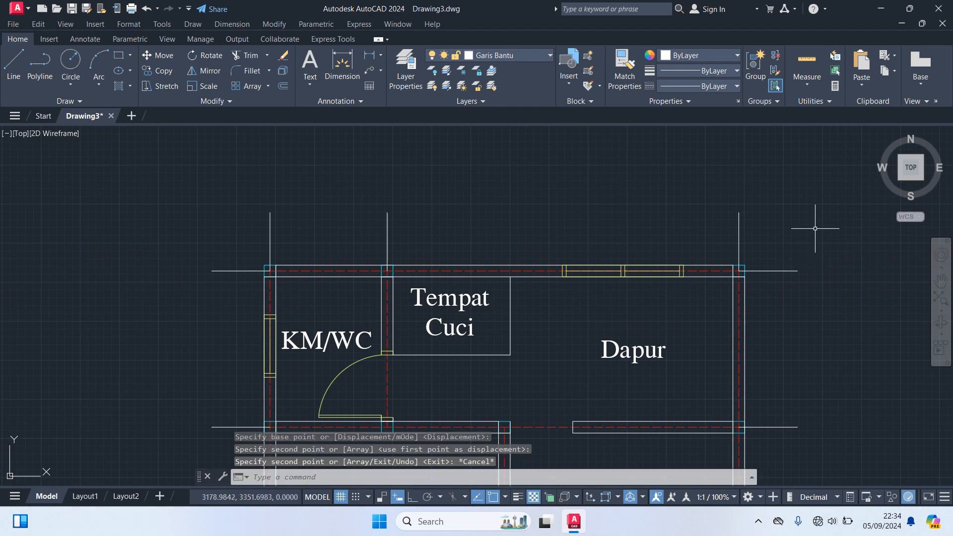
Step: Examine the outer walls of the whole house plan for places that still need a window
scroll(820, 243, "down", 4)
middle_click_drag(845, 305, 772, 217)
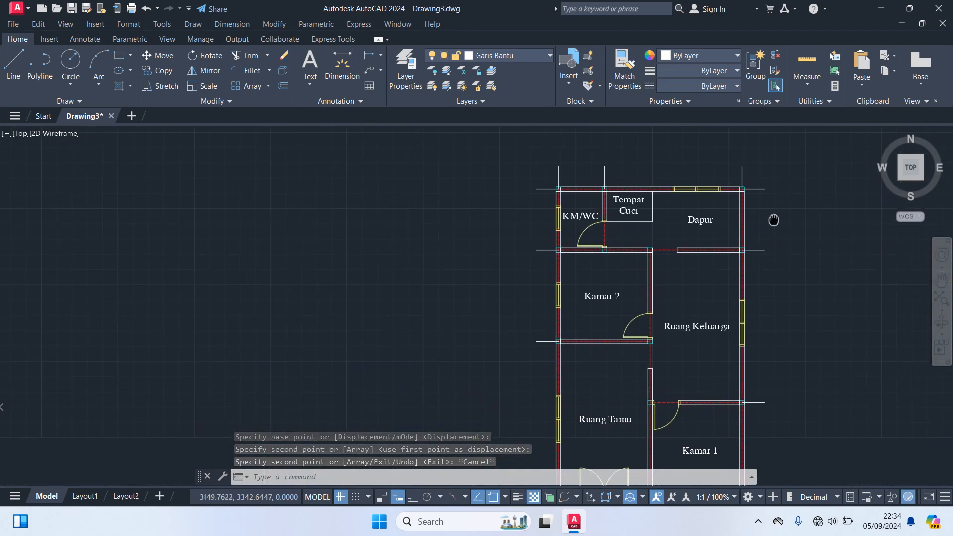
scroll(825, 323, "down", 3)
middle_click_drag(825, 323, 789, 248)
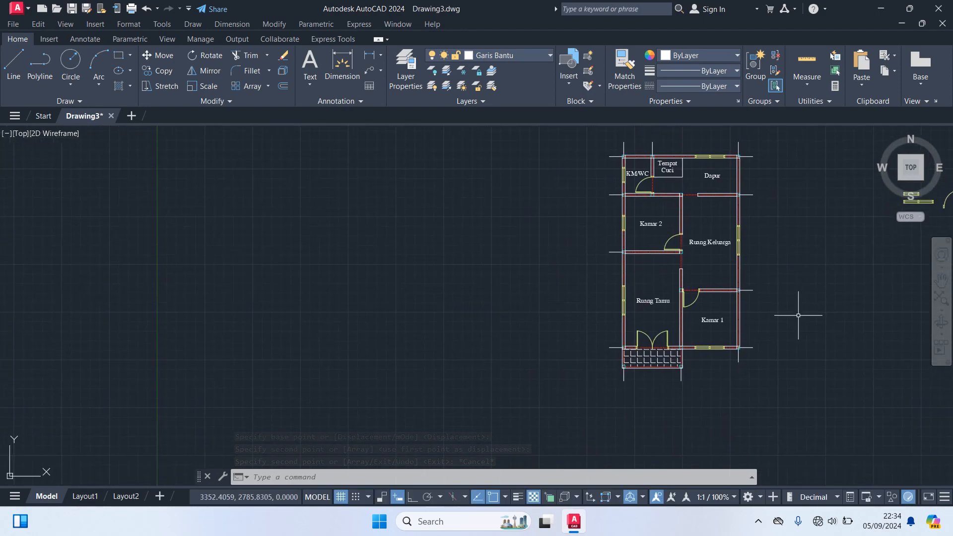
scroll(794, 318, "up", 2)
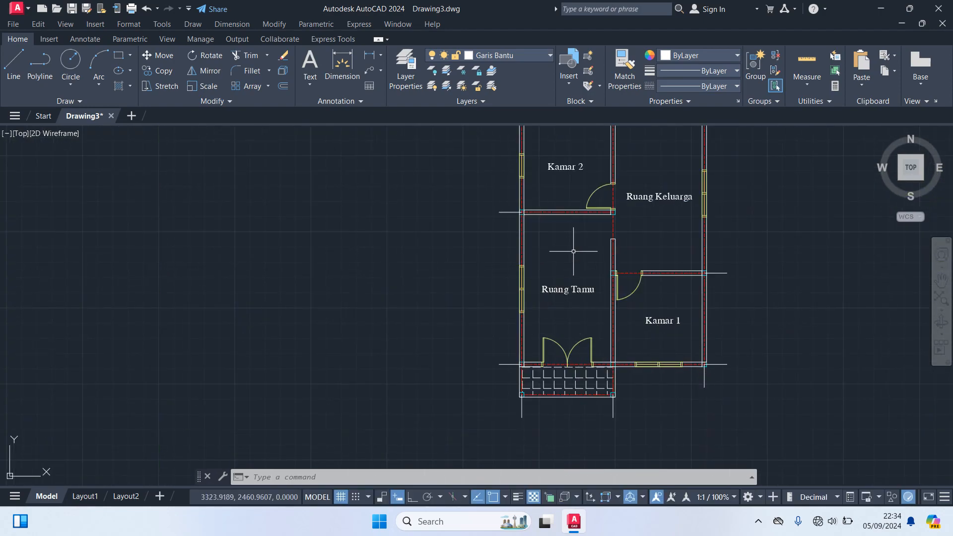
middle_click_drag(576, 251, 543, 353)
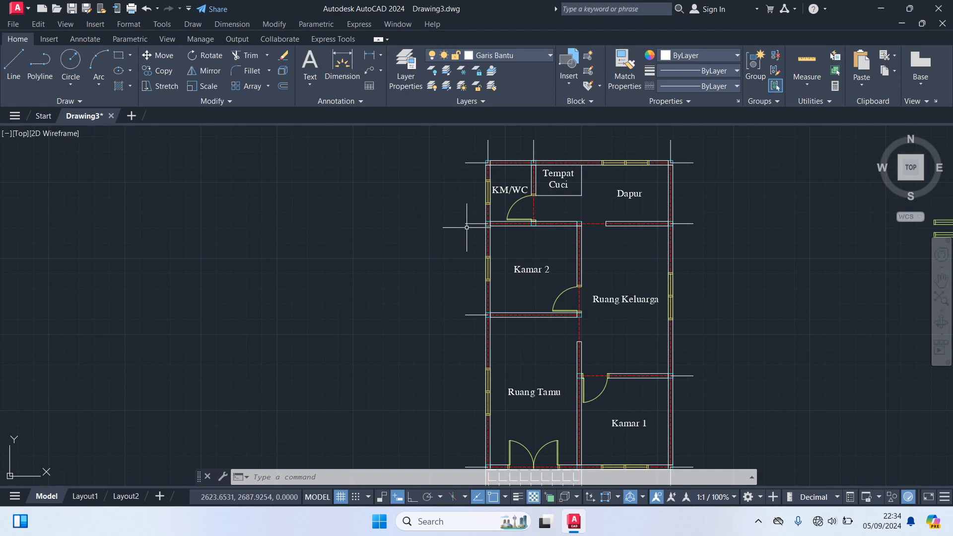
scroll(568, 168, "up", 2)
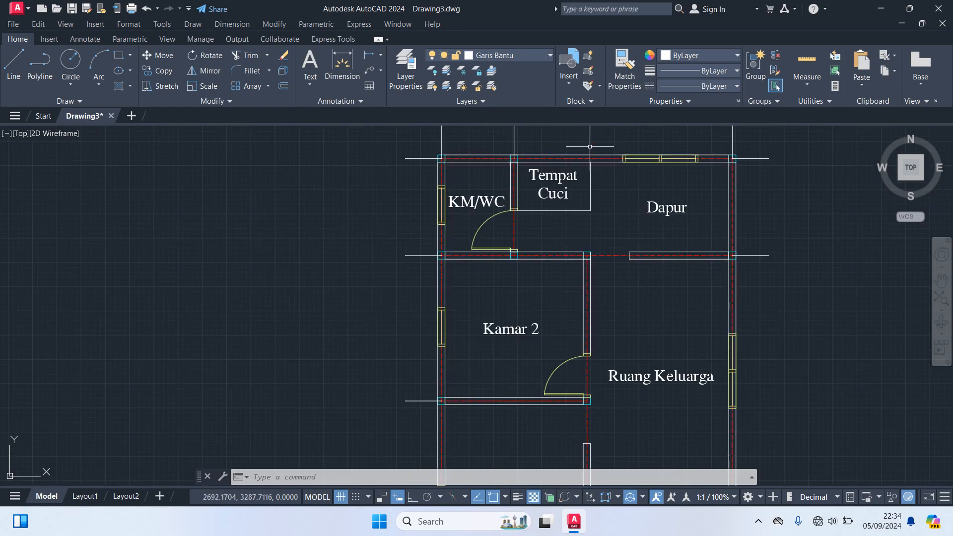
Step: Copy the horizontal single window symbol by its centre onto the axis of Tempat Cuci's rear outer wall
scroll(597, 225, "down", 4)
middle_click_drag(697, 226, 387, 291)
scroll(561, 316, "up", 4)
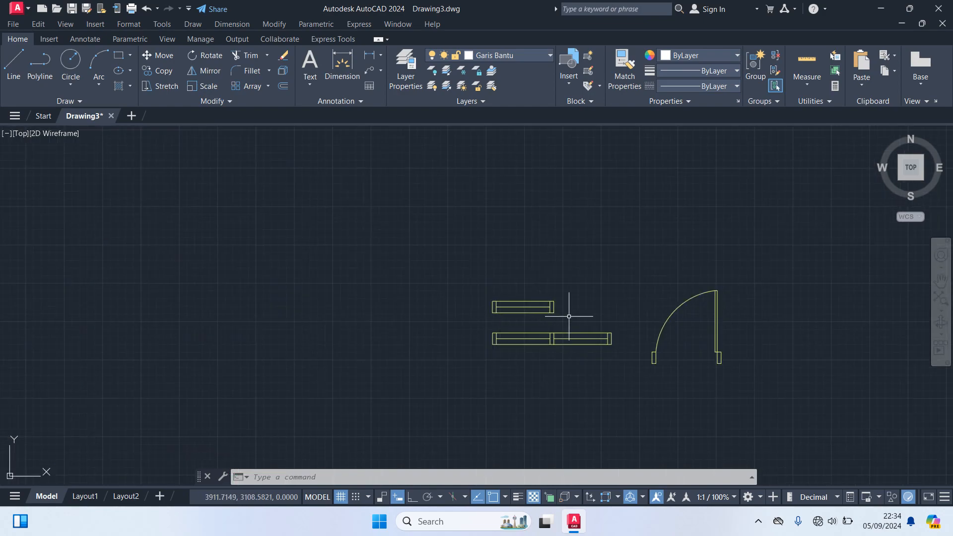
left_click_drag(569, 316, 440, 264)
type("co")
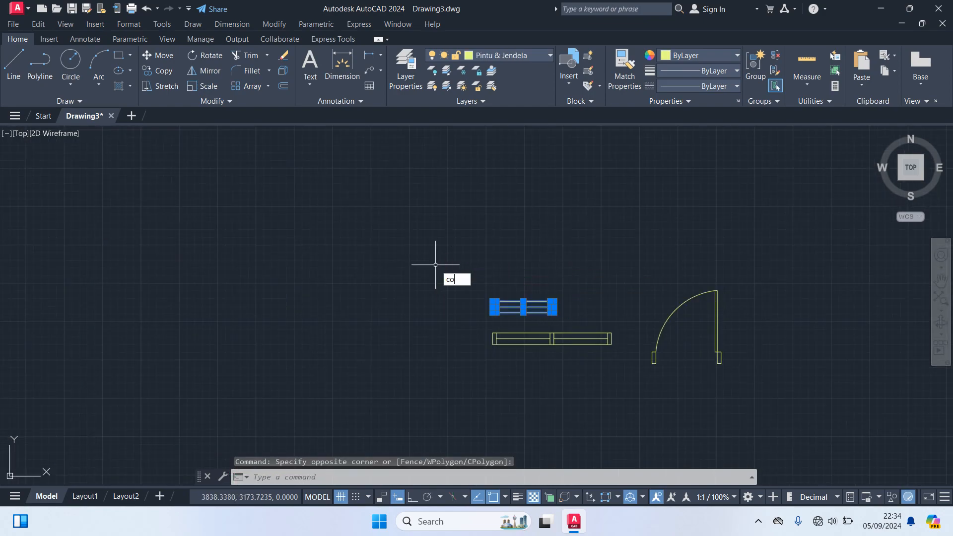
key("Return")
scroll(466, 288, "up", 2)
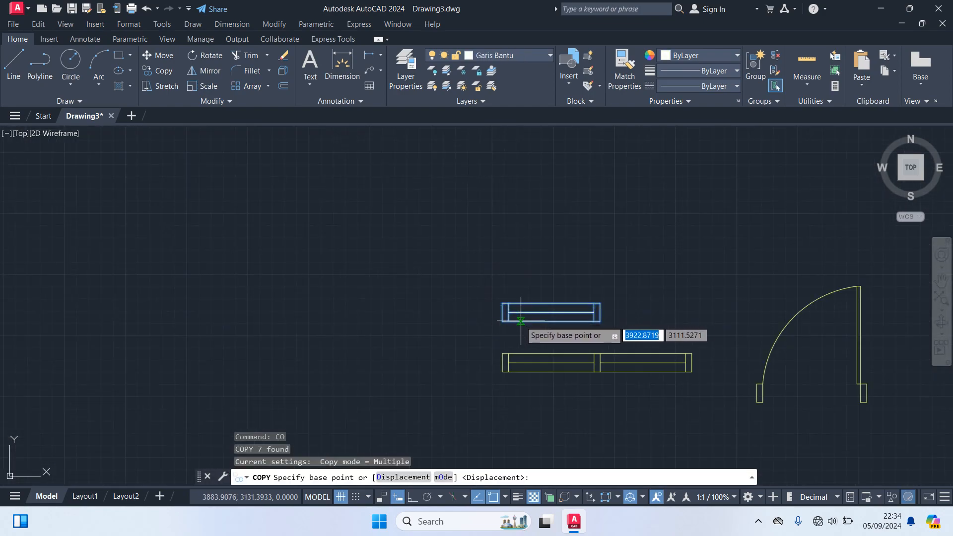
left_click(551, 311)
scroll(501, 384, "down", 8)
mouse_move(451, 359)
middle_mouse_down()
mouse_move(650, 305)
mouse_move(674, 249)
mouse_move(682, 252)
middle_mouse_up()
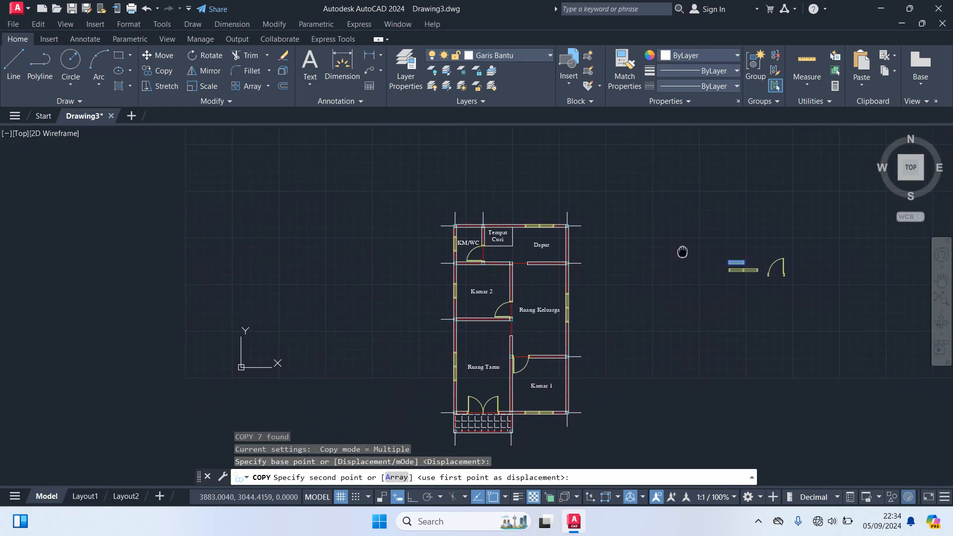
scroll(496, 231, "up", 8)
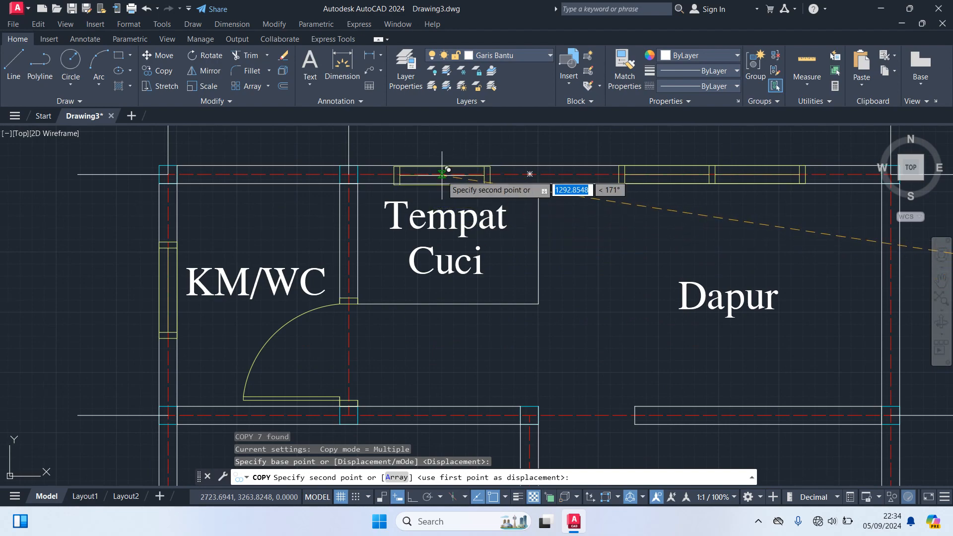
left_click(452, 169)
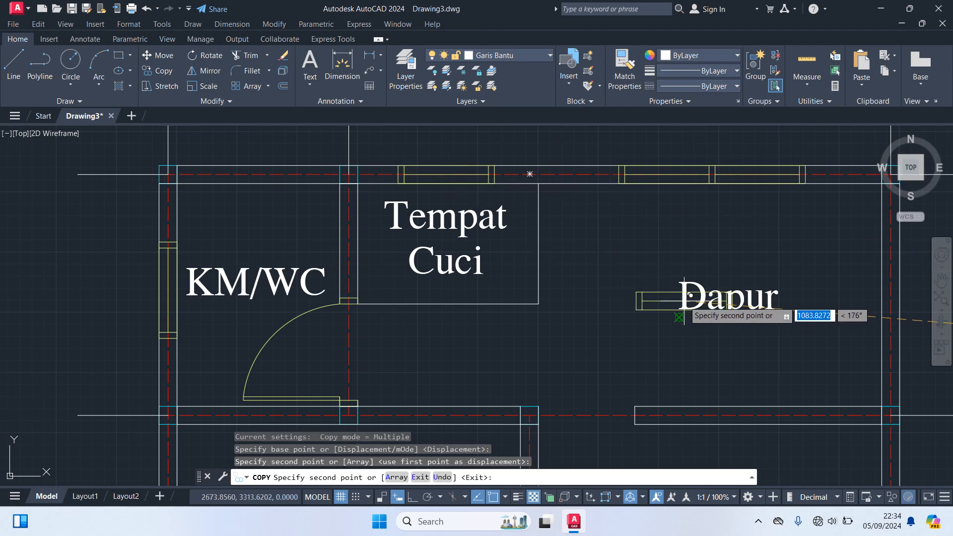
key("Escape")
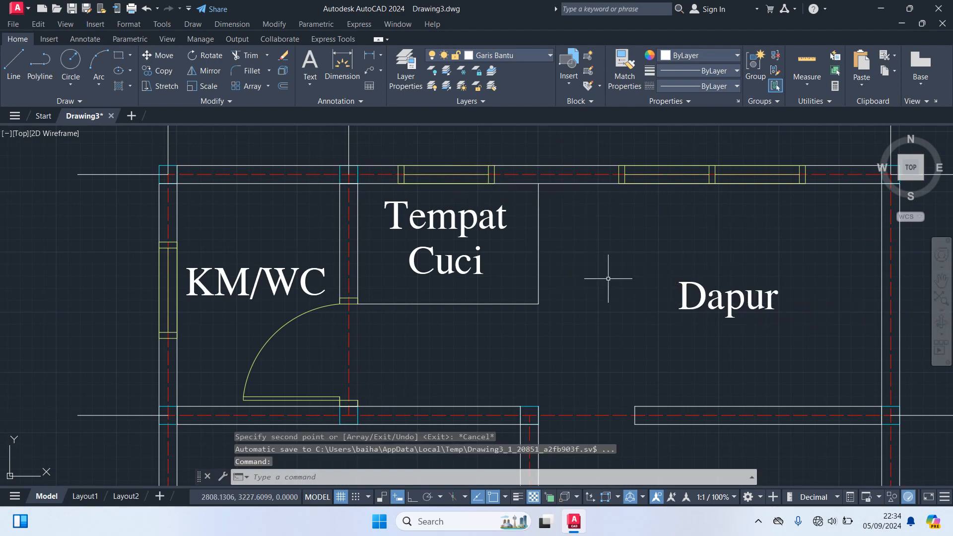
Step: Review the door and window placement across all rooms of the floor plan
scroll(645, 244, "down", 5)
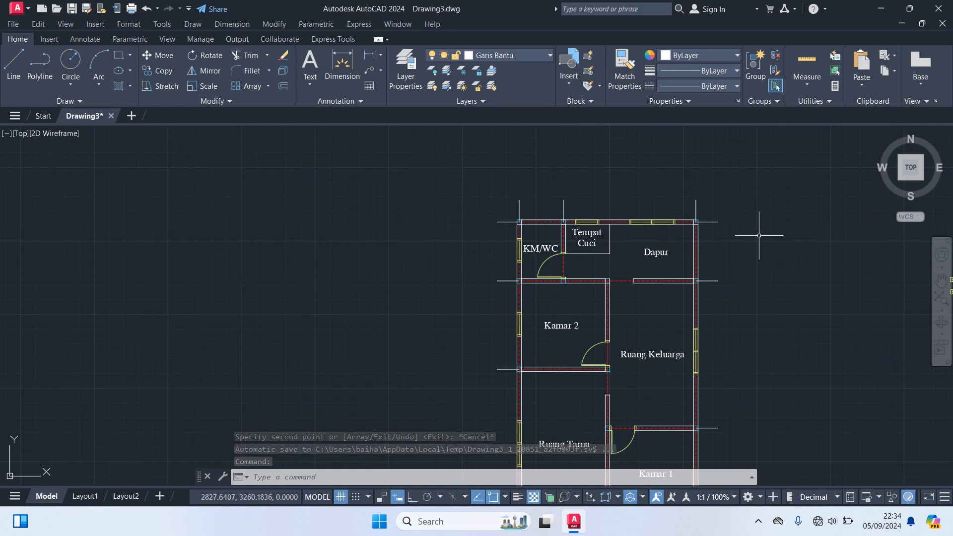
middle_click_drag(759, 236, 704, 177)
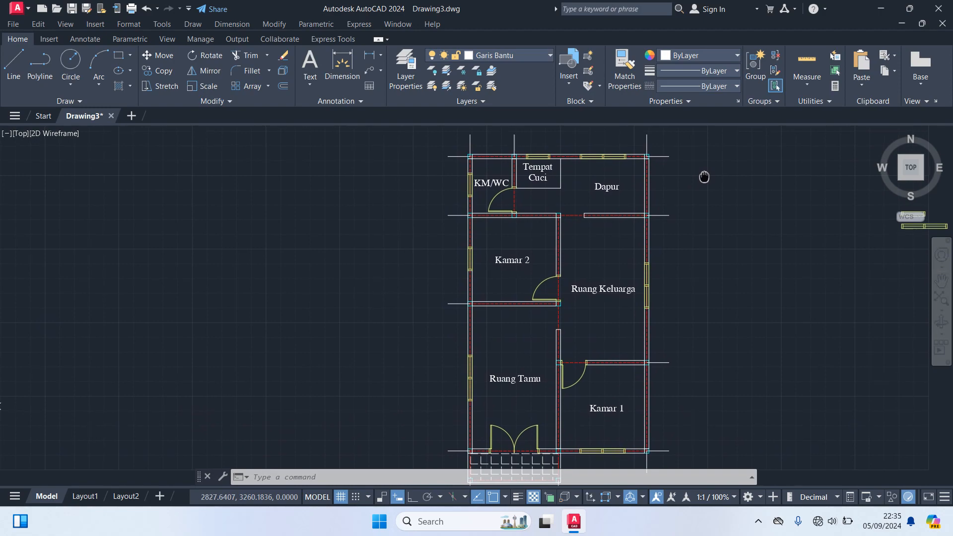
middle_click_drag(704, 177, 704, 176)
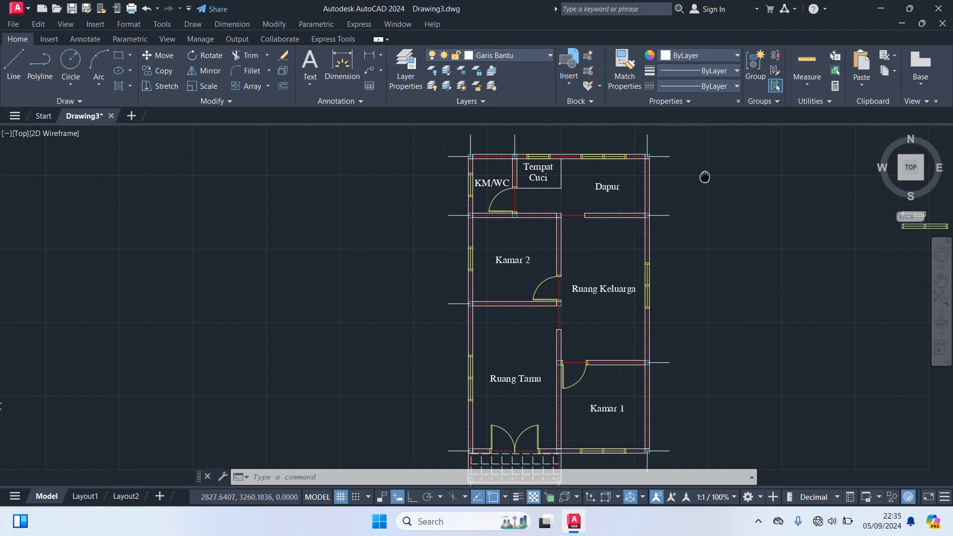
middle_click_drag(704, 177, 704, 175)
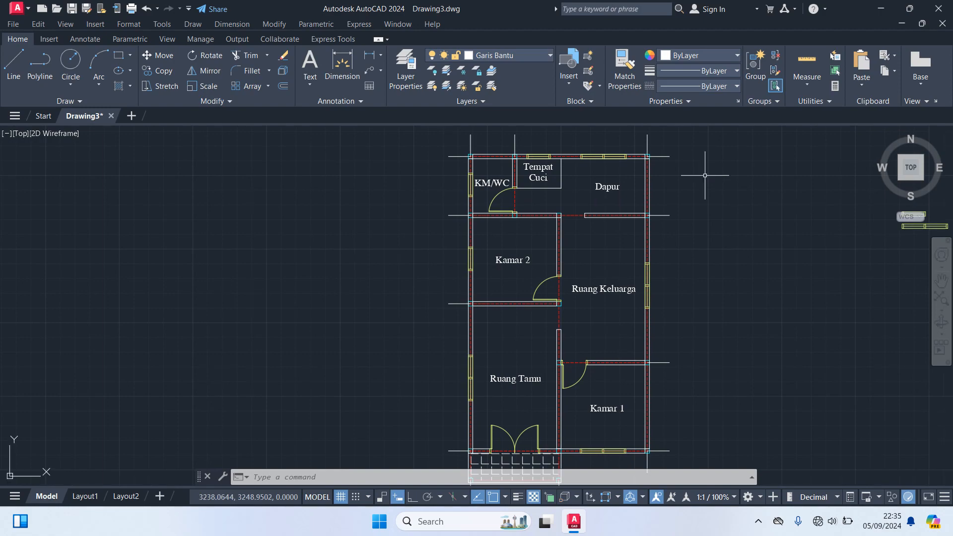
scroll(672, 255, "down", 4)
scroll(685, 253, "up", 2)
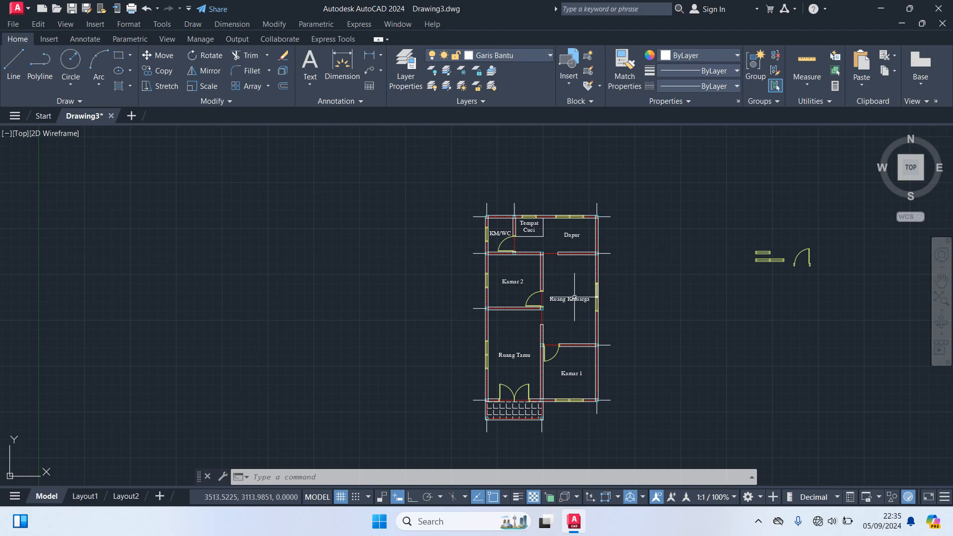
scroll(566, 297, "up", 2)
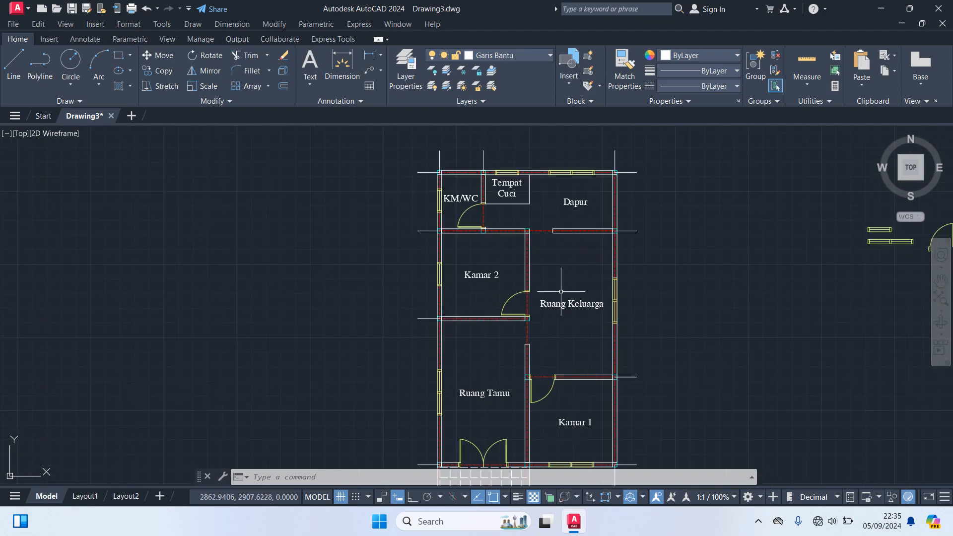
Step: Copy Kamar 2's complete door, with its swing arc, leaf and both jambs, once into the empty space outside Dapur's side wall
left_click(509, 298)
scroll(511, 299, "up", 4)
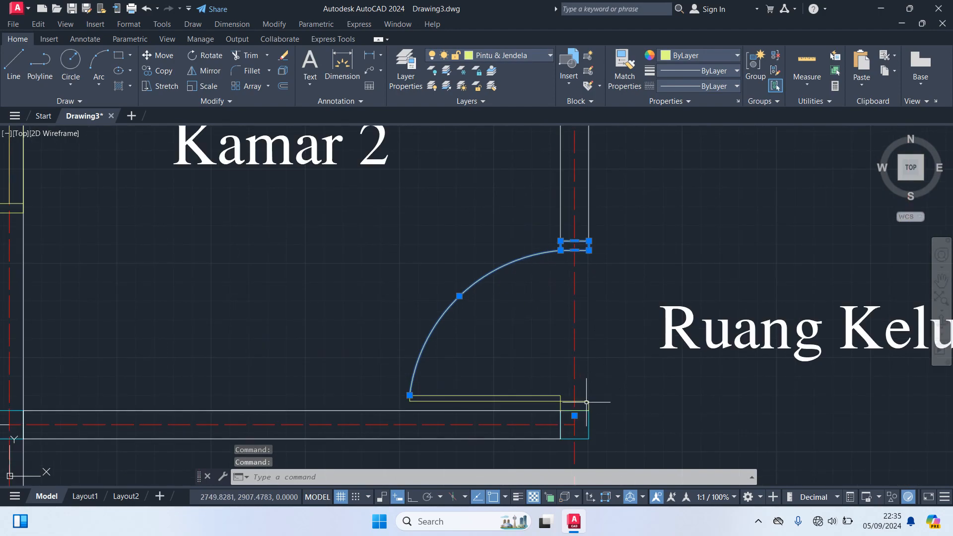
scroll(534, 409, "up", 2)
left_click(531, 397)
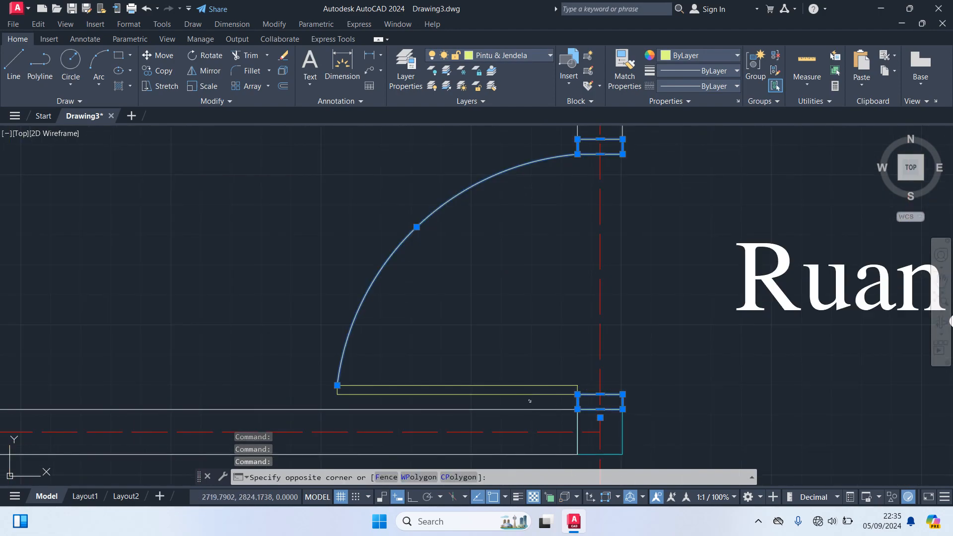
left_click(486, 340)
type("co")
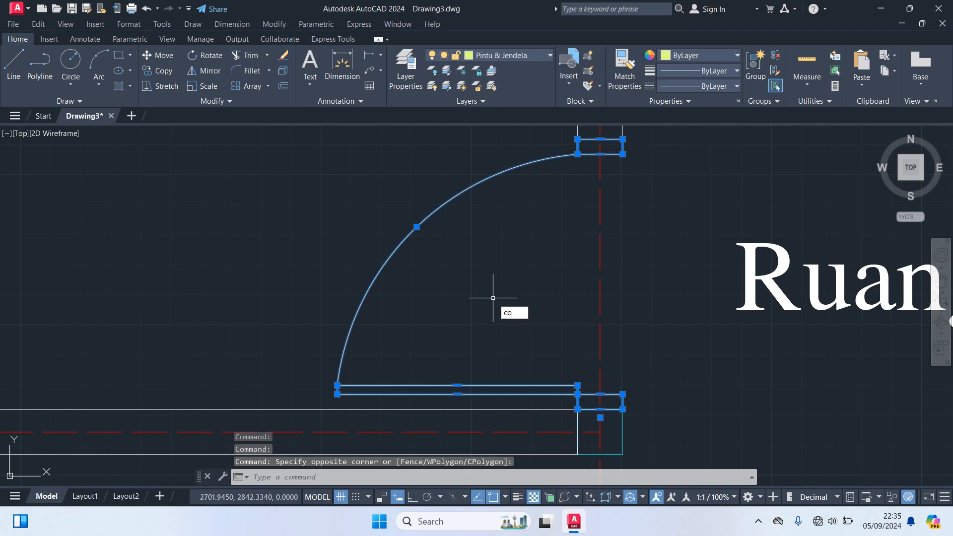
key("Return")
left_click(432, 287)
scroll(433, 287, "down", 5)
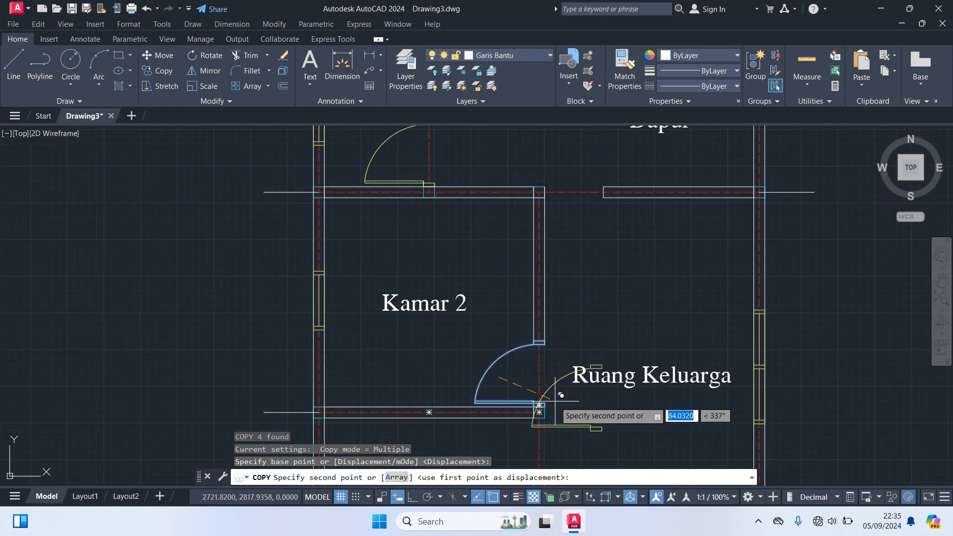
middle_click_drag(660, 251, 574, 329)
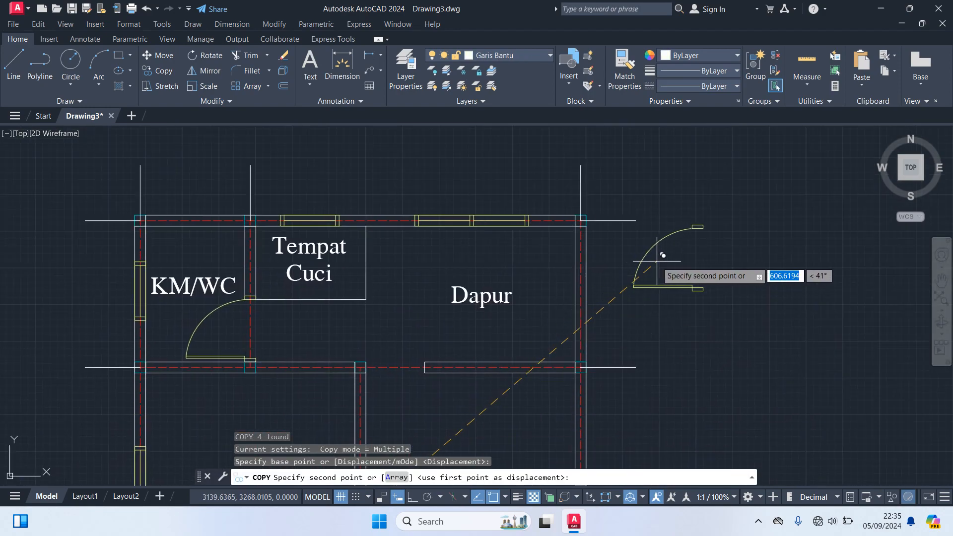
left_click(722, 249)
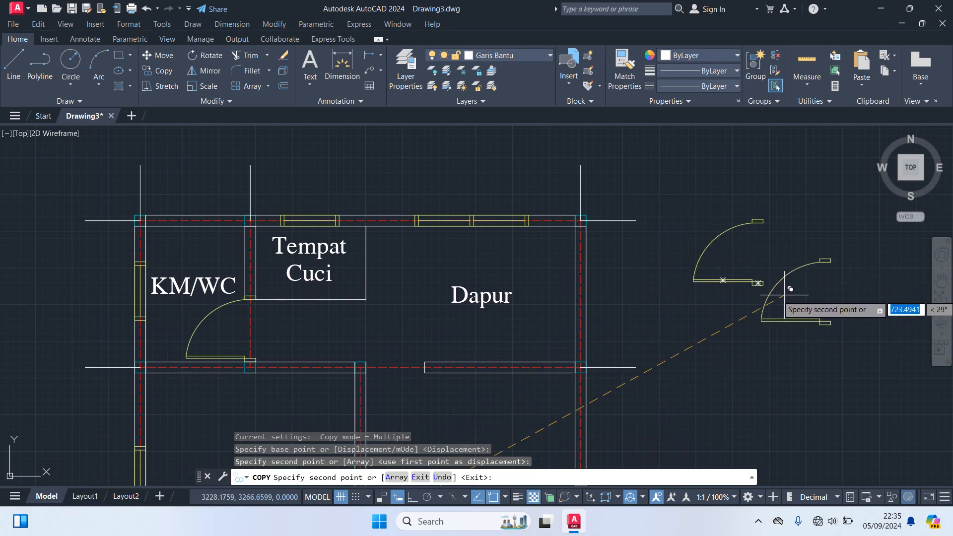
key("Return")
left_click(800, 311)
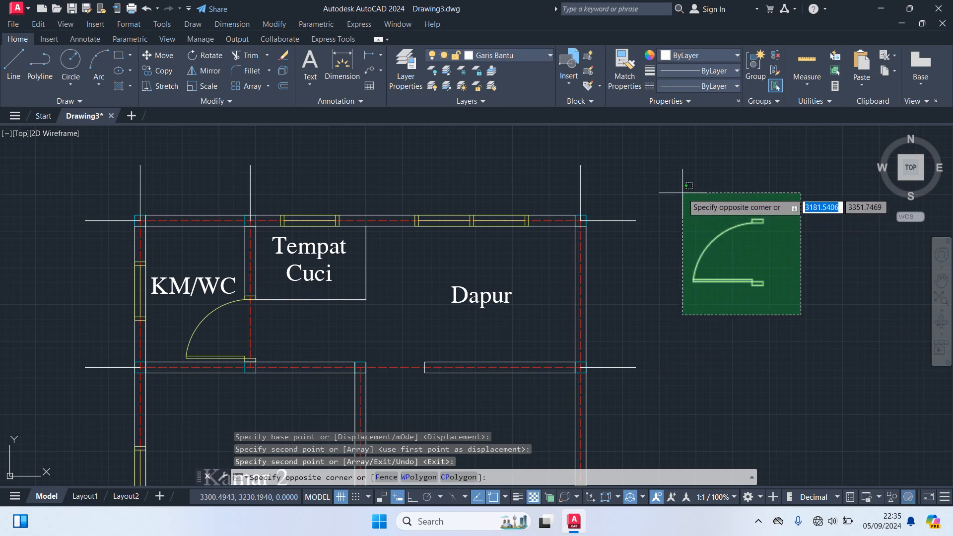
left_click(660, 171)
type("ro")
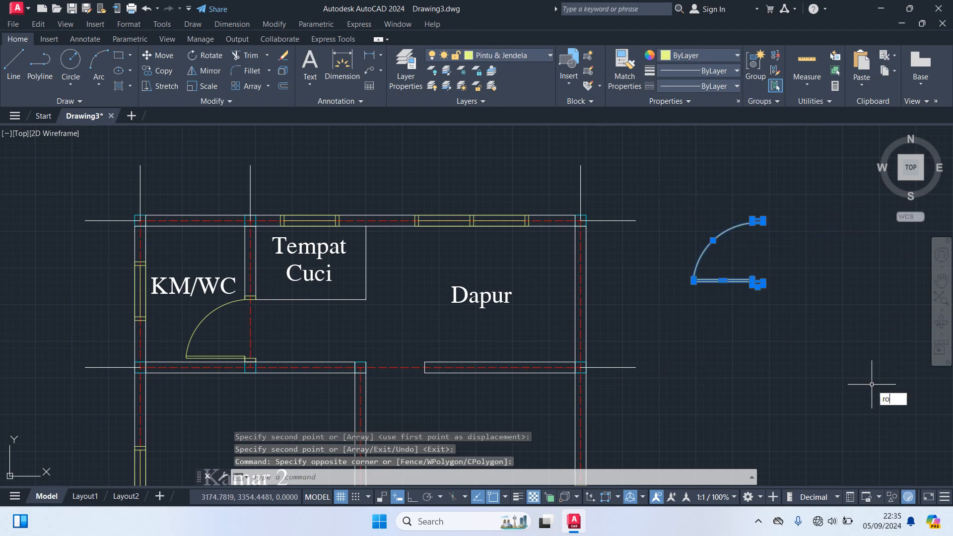
key("Return")
scroll(675, 292, "up", 2)
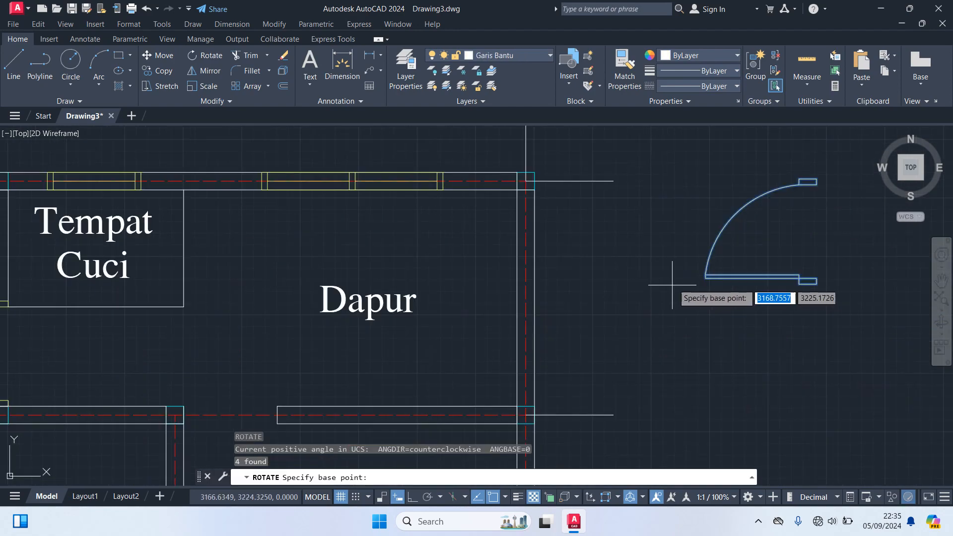
left_click(704, 277)
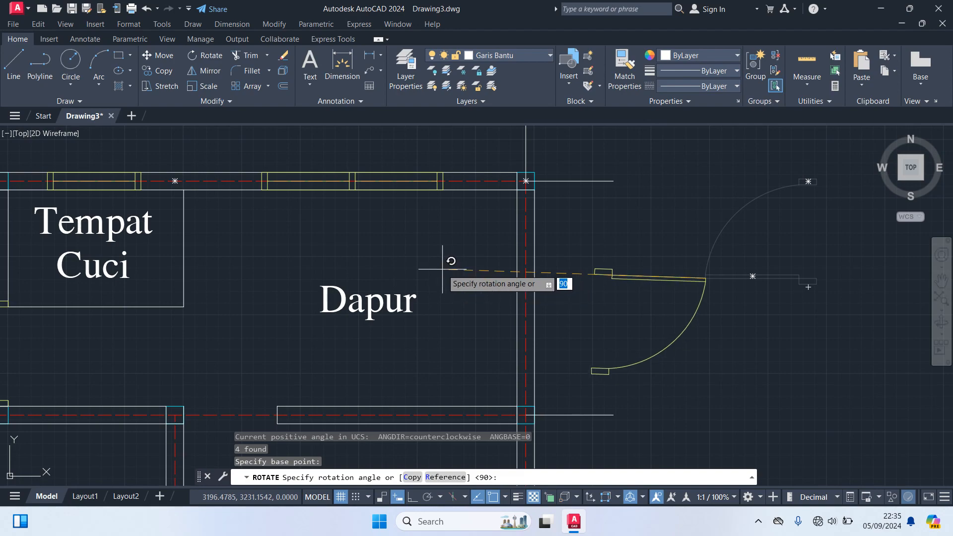
key("Escape")
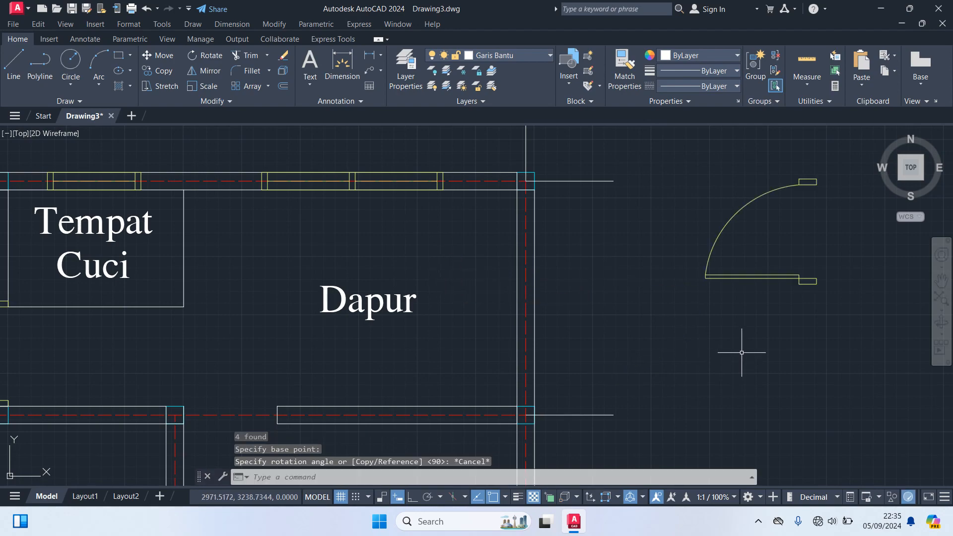
Step: Mirror the door copy outside Dapur about a vertical line through its lower jamb's outer corner with Ortho on, erasing the source objects
left_click(876, 330)
left_click(647, 152)
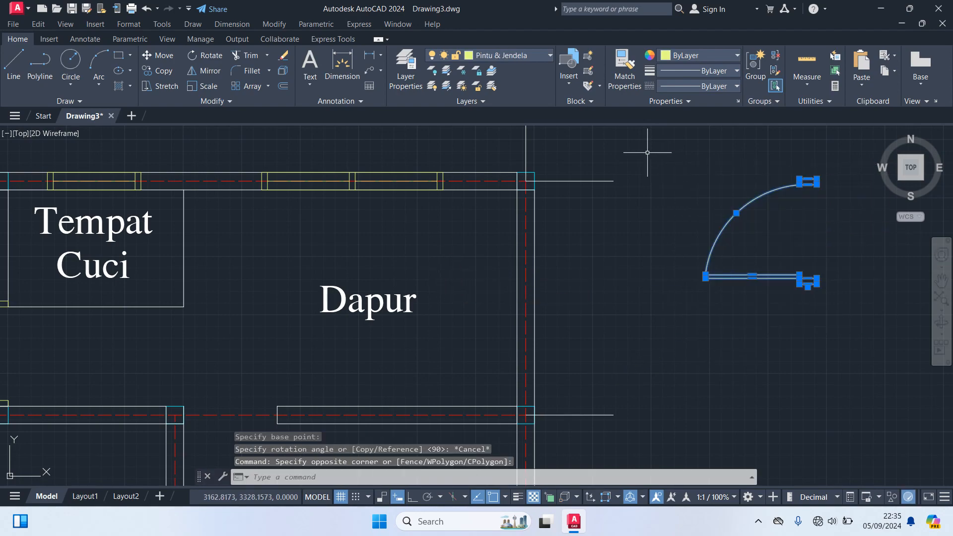
type("mi")
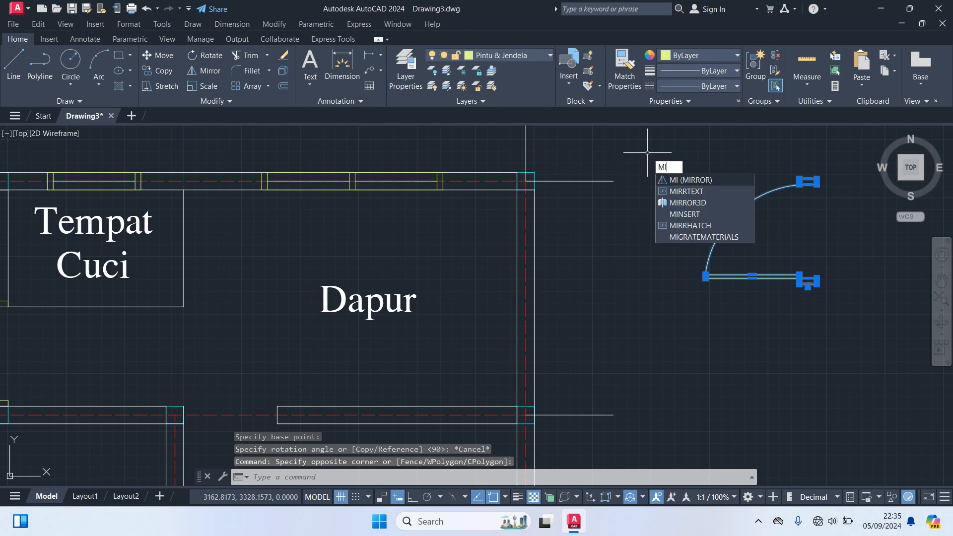
key("Return")
left_click(817, 284)
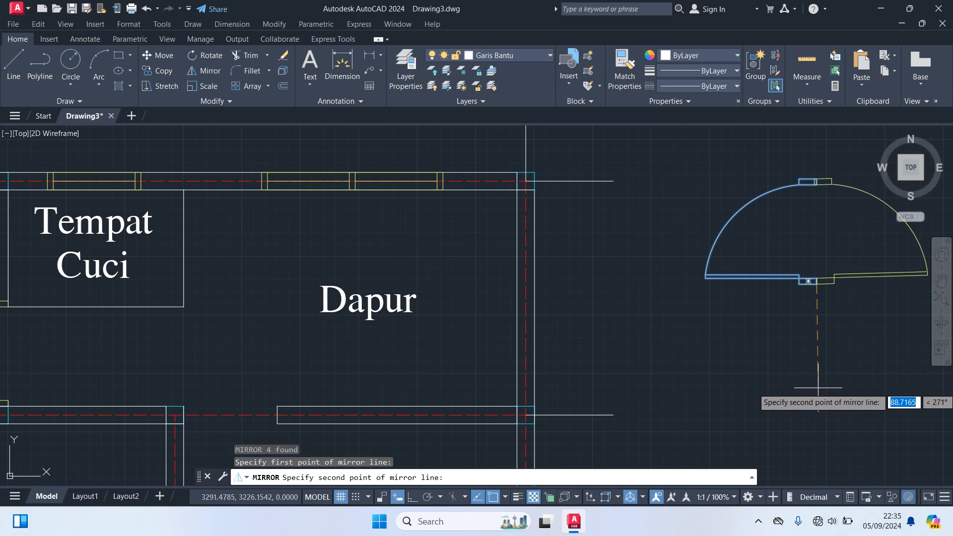
key("F8")
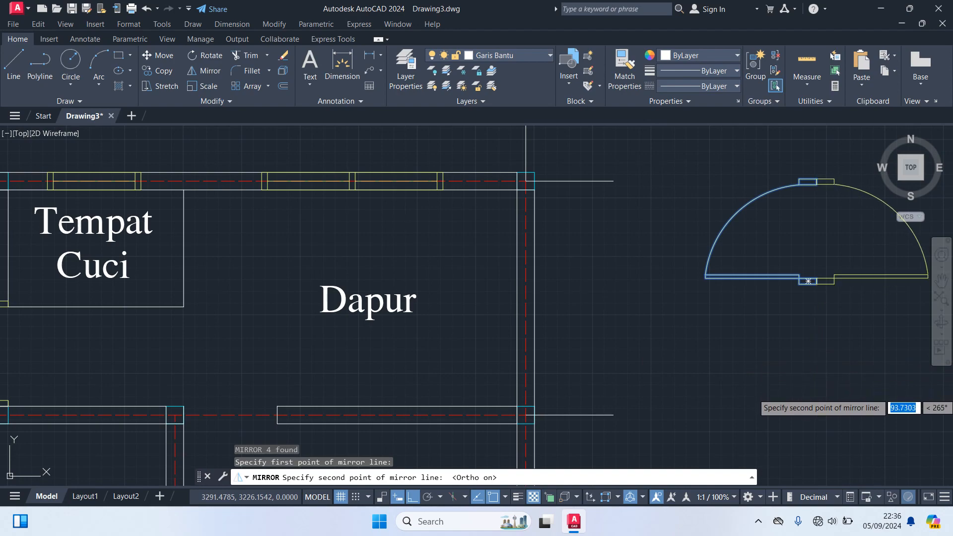
left_click(842, 445)
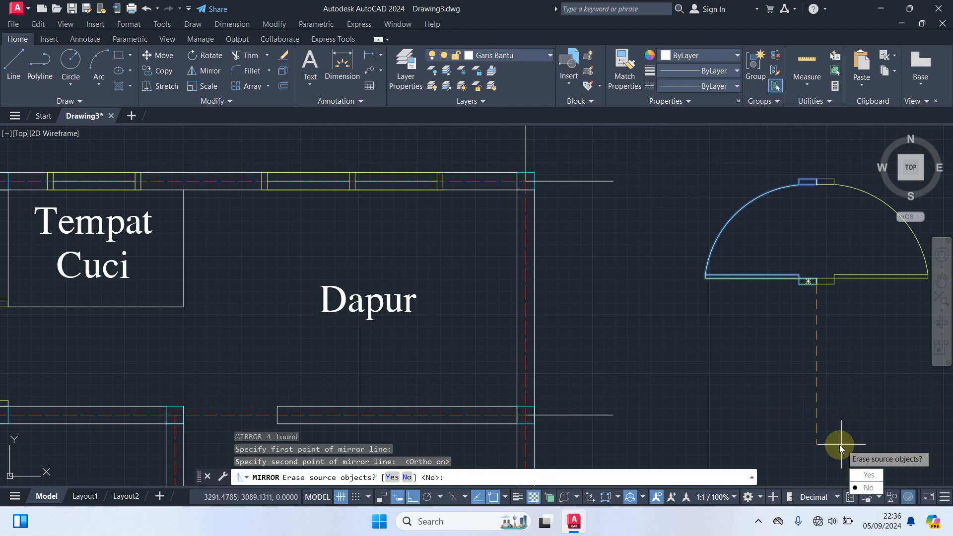
left_click(866, 476)
middle_click_drag(788, 395, 660, 407)
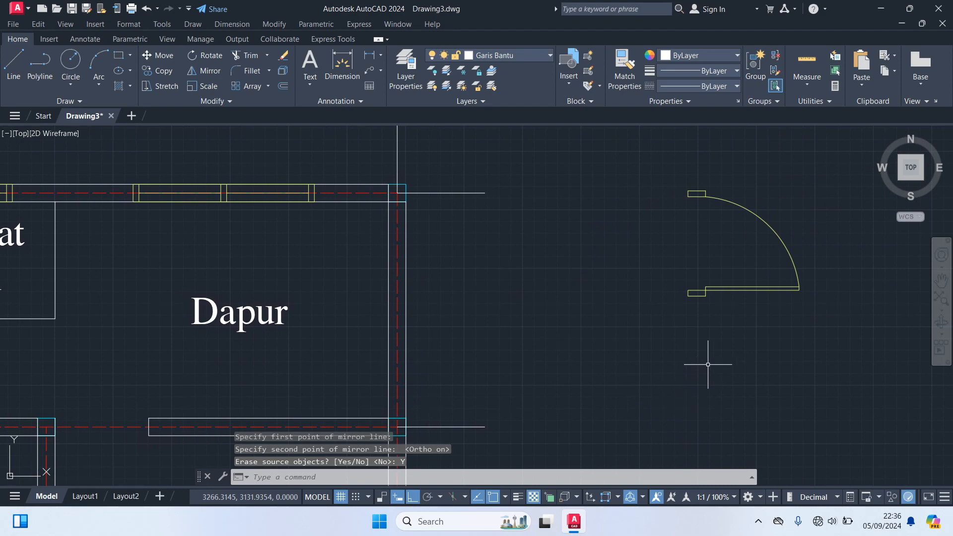
Step: Rotate the complete door copy outside Dapur a half turn about its lower jamb's outer corner
left_click(842, 319)
left_click(638, 162)
type("ro")
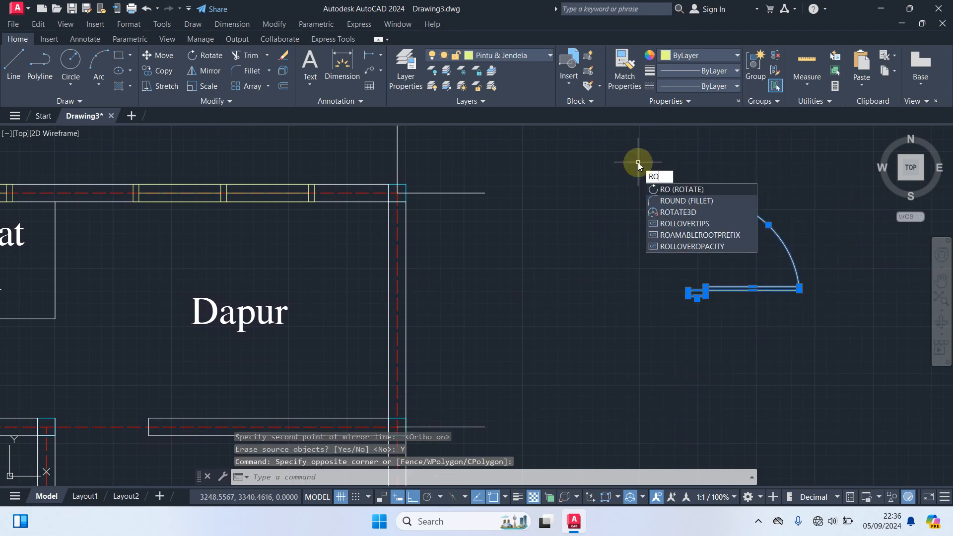
key("Return")
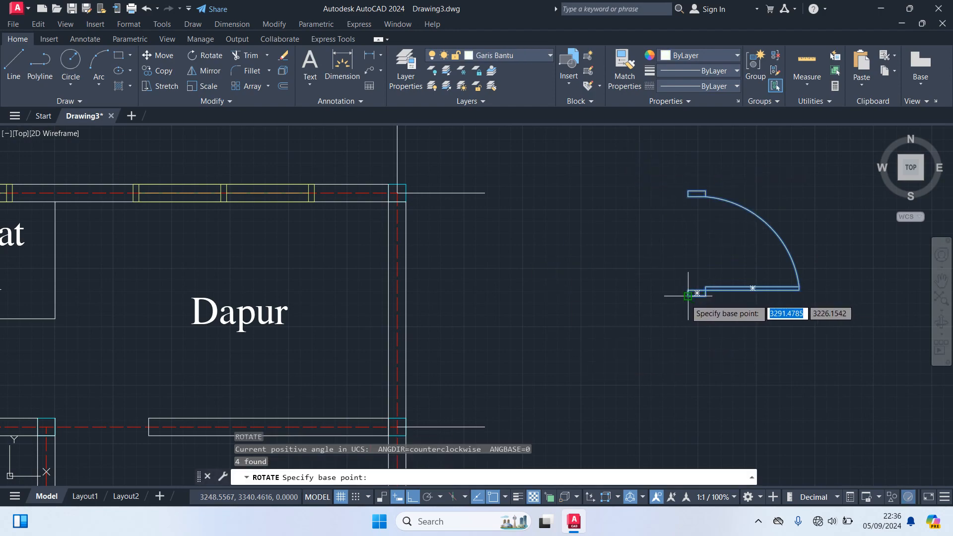
left_click(688, 295)
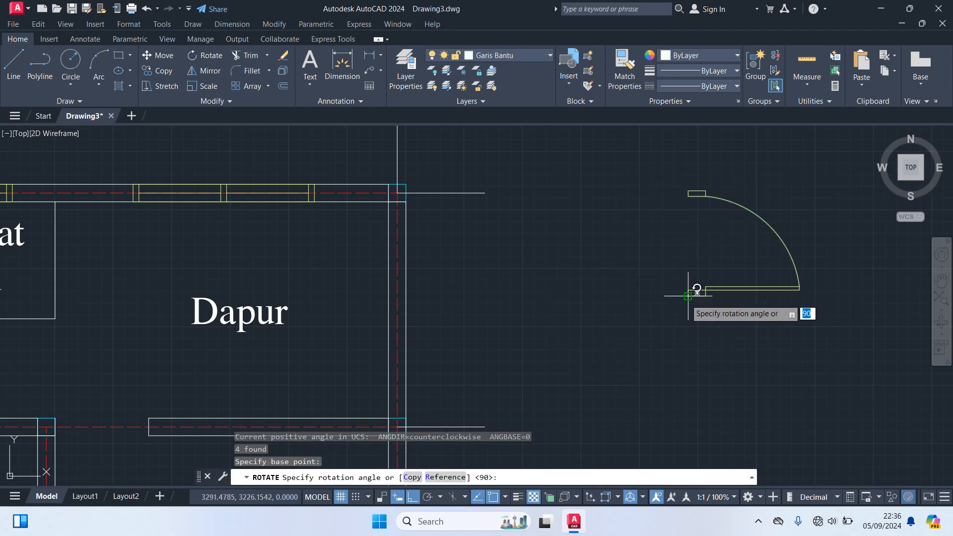
left_click(517, 361)
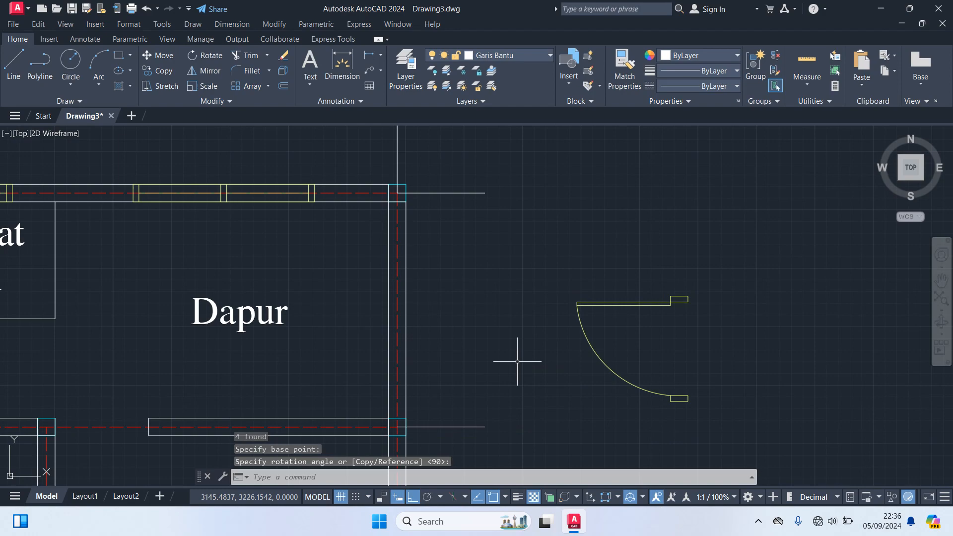
left_click(717, 337)
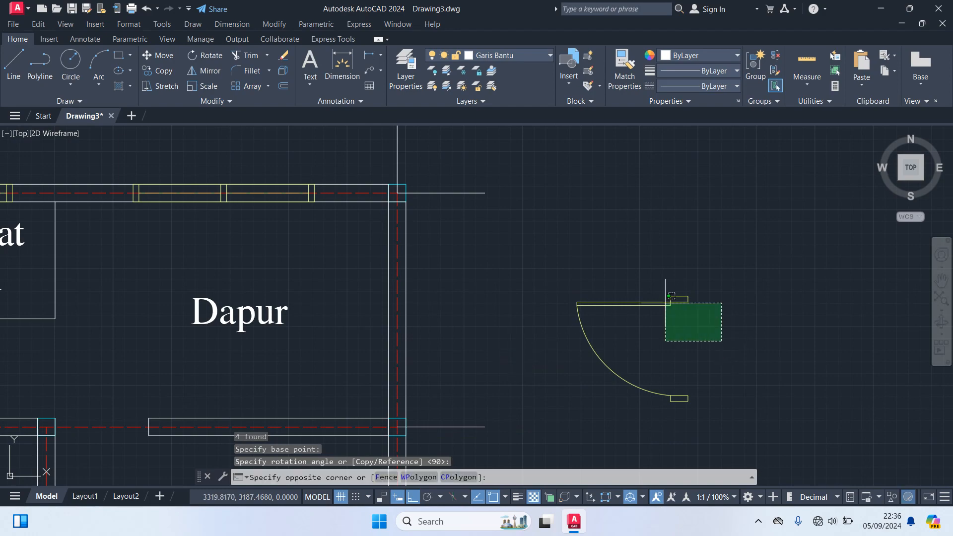
left_click(644, 263)
left_click(748, 417)
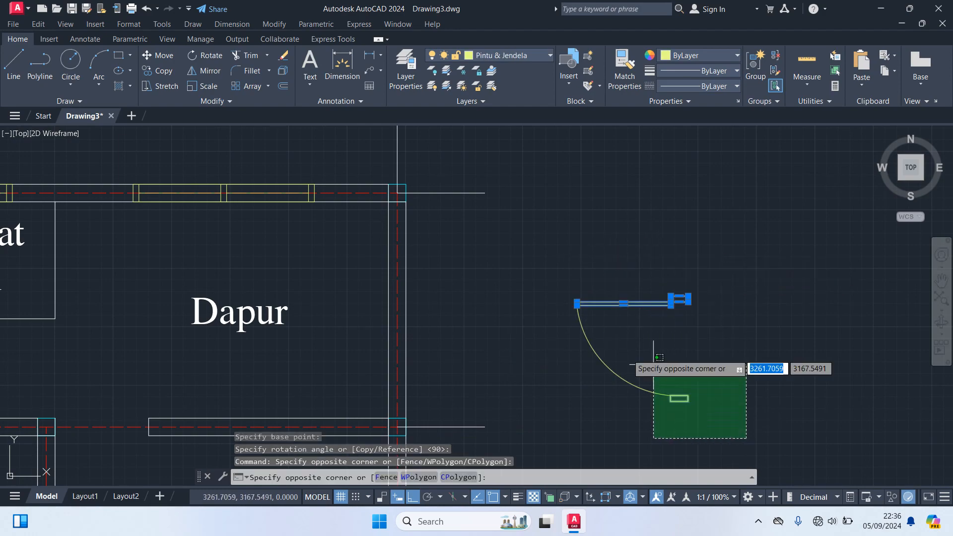
left_click(653, 321)
key("Escape")
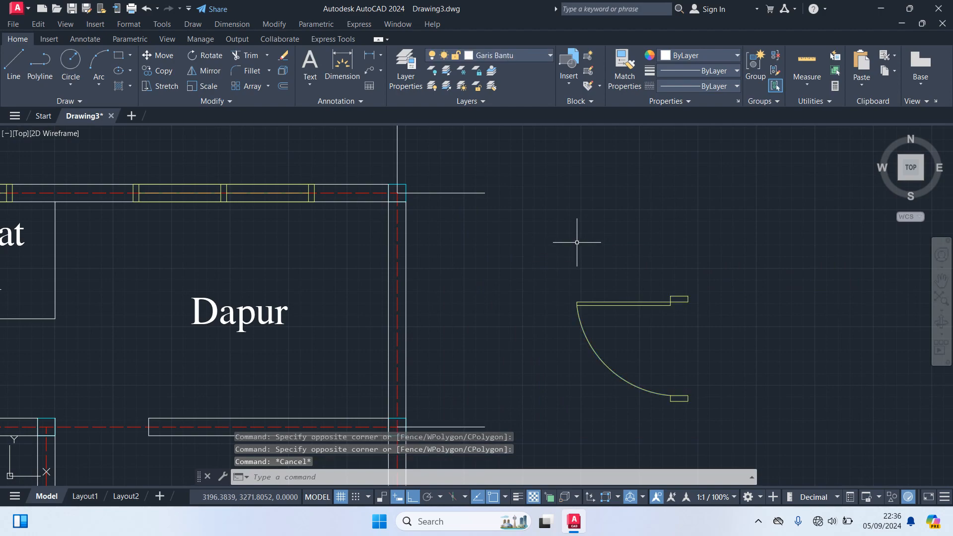
Step: Move the complete door by its upper jamb's outer corner into Dapur's outer side wall, directly below the rear corner column, with Ortho off
left_click(725, 437)
left_click(527, 230)
type("m")
key("Return")
scroll(610, 238, "up", 3)
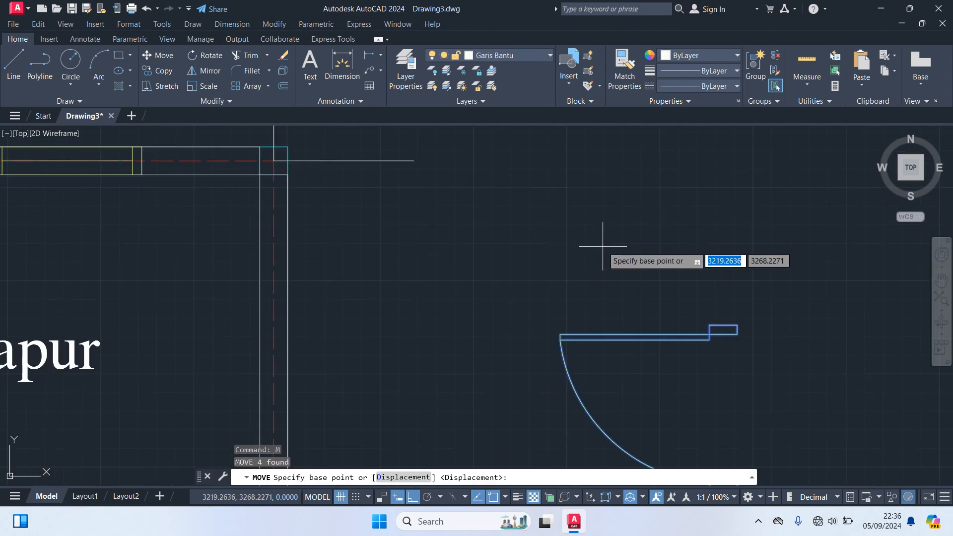
left_click(737, 325)
scroll(298, 179, "up", 2)
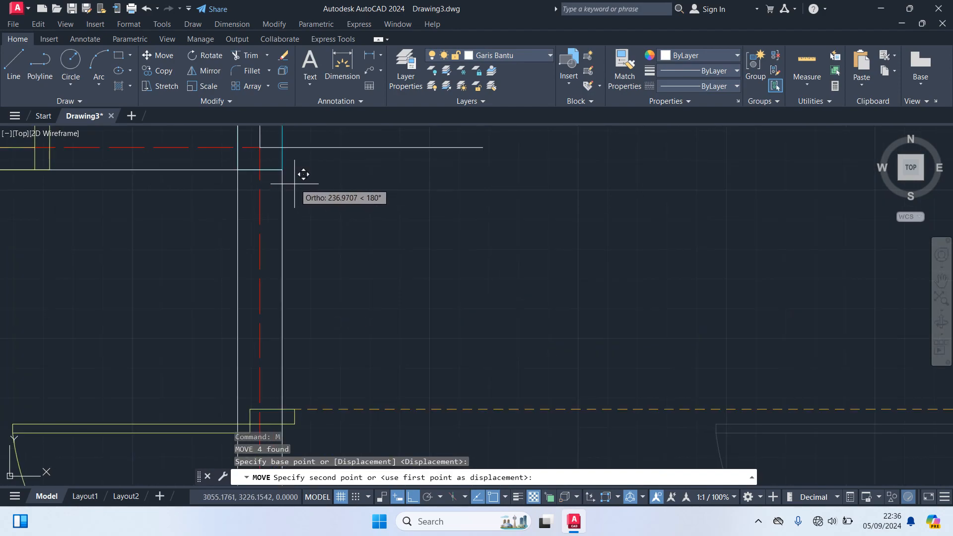
key("F8")
scroll(273, 166, "up", 2)
left_click(296, 155)
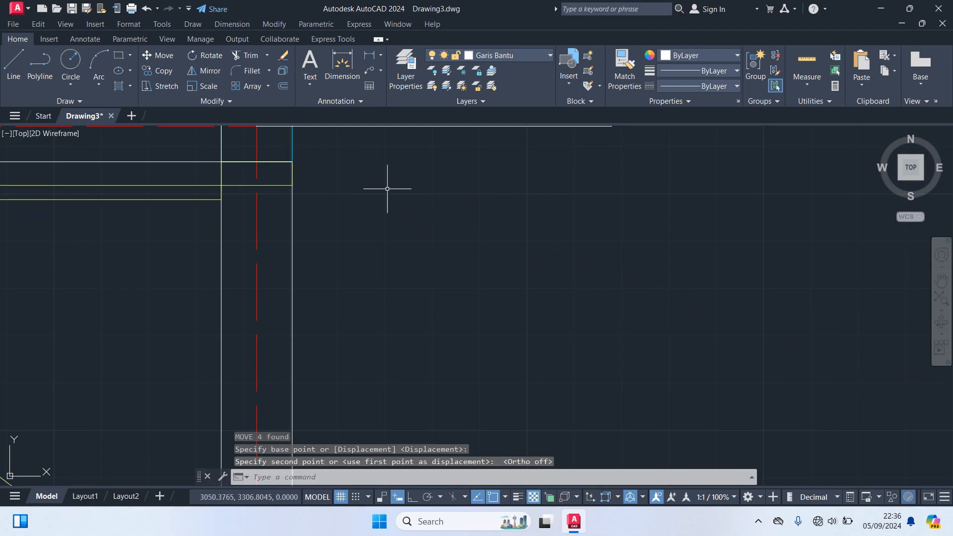
scroll(521, 213, "down", 3)
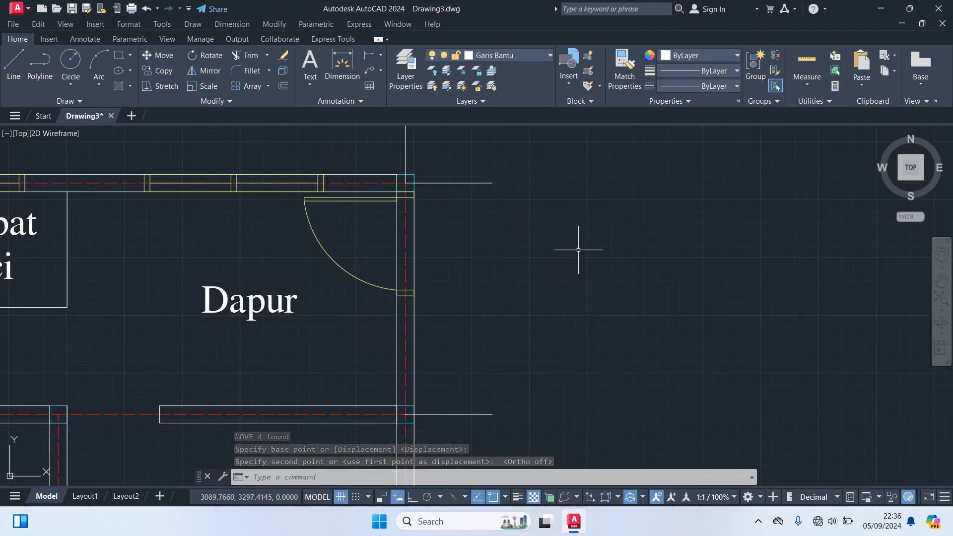
Step: Delete the complete single window symbol from Tempat Cuci's rear outer wall
scroll(564, 244, "down", 2)
middle_click_drag(559, 249, 702, 261)
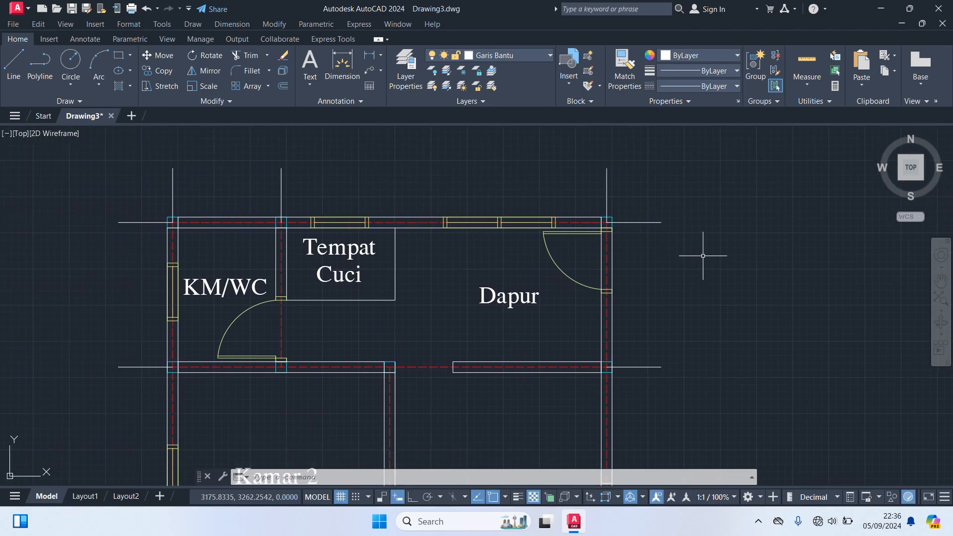
scroll(500, 238, "up", 4)
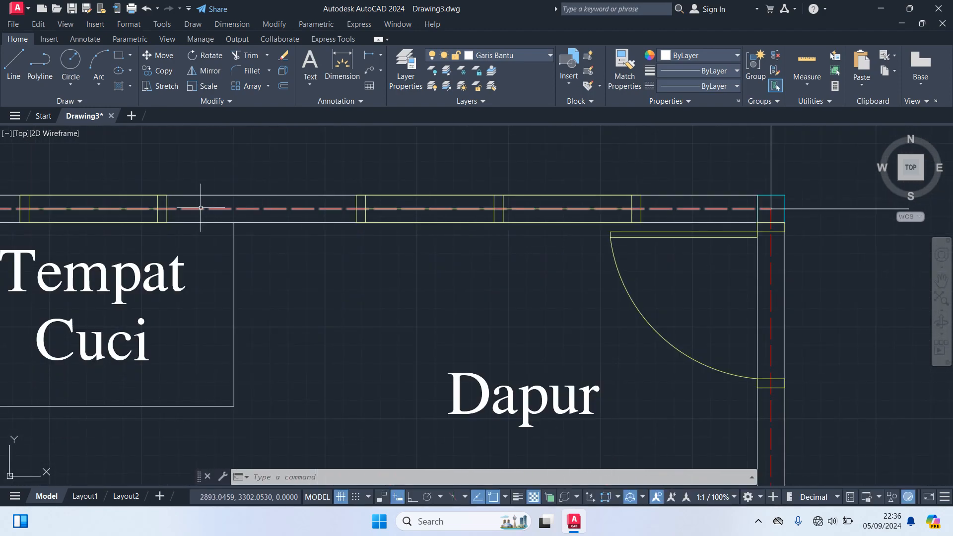
scroll(193, 211, "down", 4)
scroll(415, 302, "down", 2)
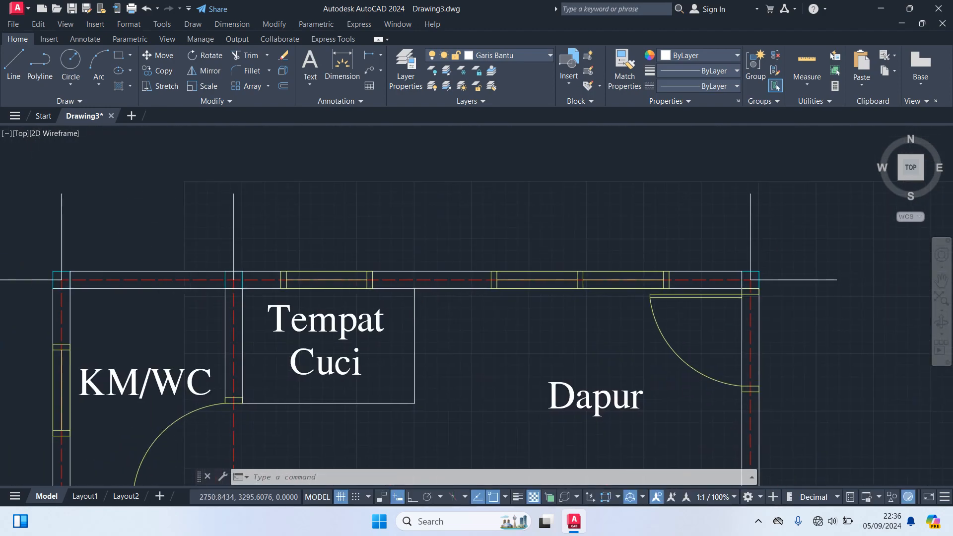
scroll(396, 289, "up", 8)
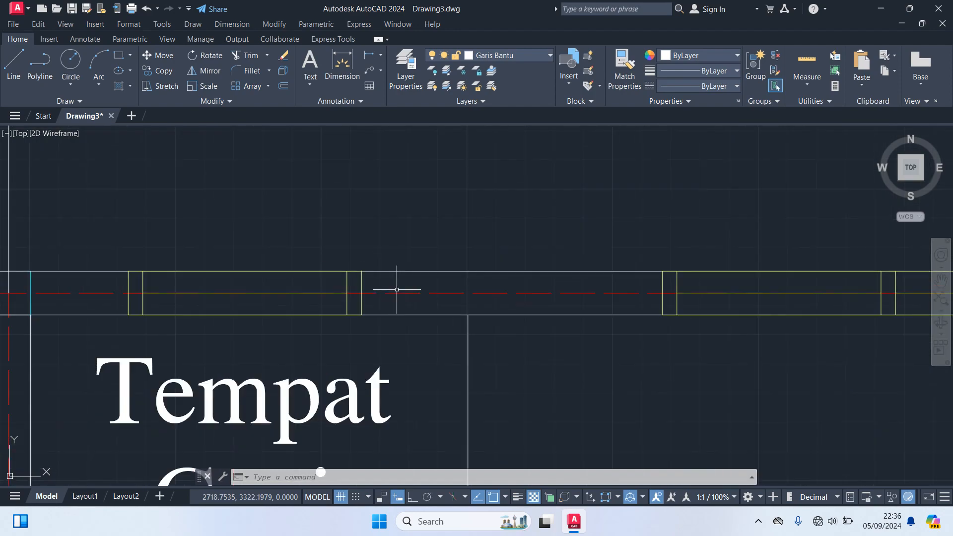
scroll(361, 277, "up", 2)
left_click(371, 285)
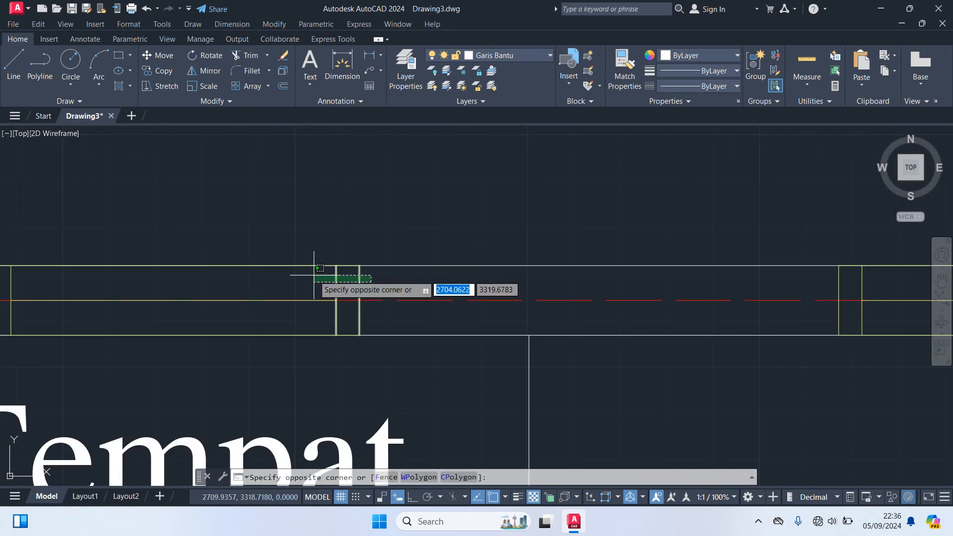
left_click(297, 270)
left_click(291, 333)
left_click(289, 301)
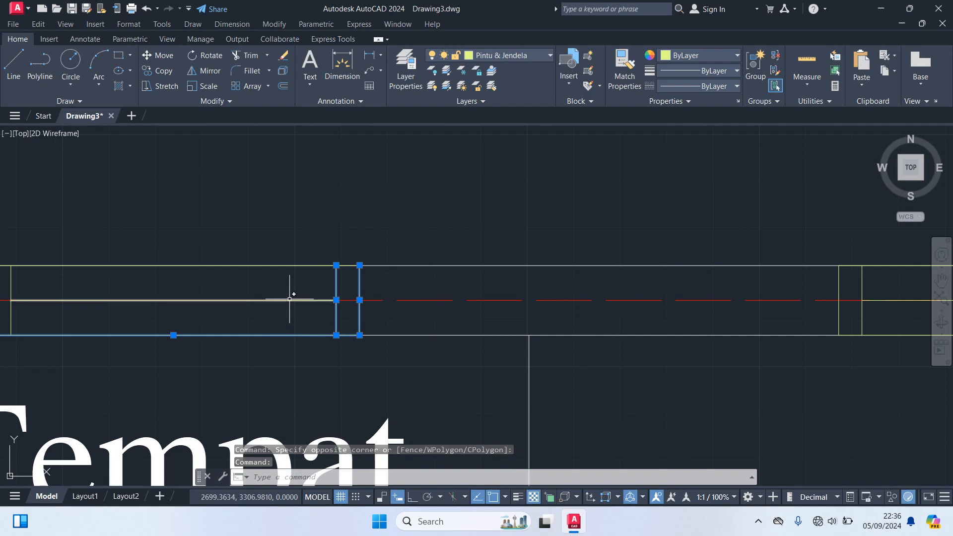
left_click(287, 266)
middle_click_drag(287, 274, 483, 245)
left_click(293, 248)
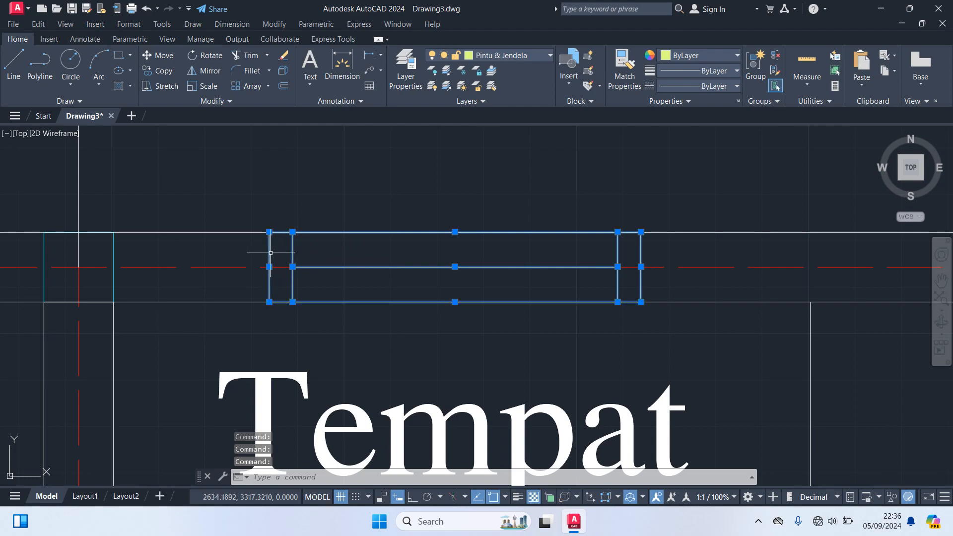
scroll(382, 316, "down", 4)
key("Delete")
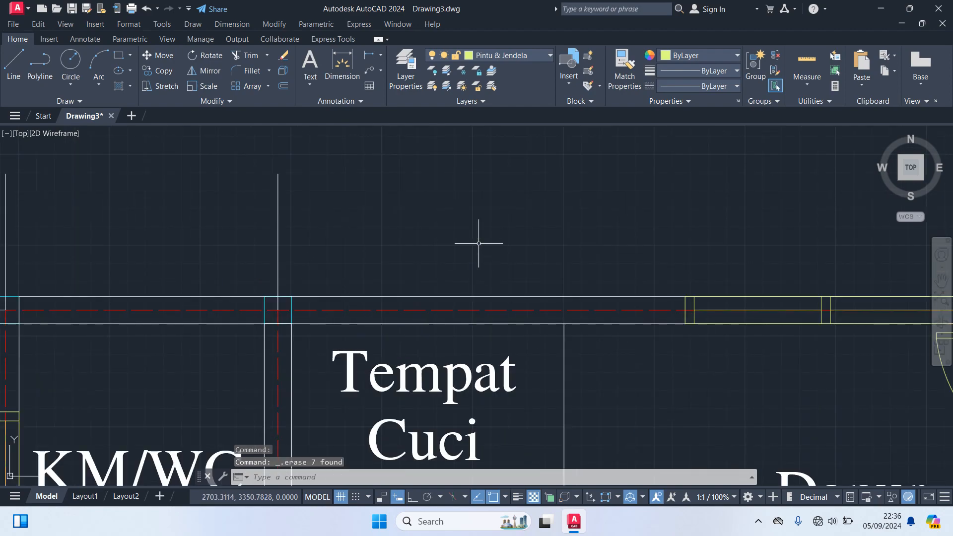
Step: Move Dapur's double window by its middle post's centre along the rear wall axis to line up with Tempat Cuci's side boundary line
scroll(535, 300, "down", 2)
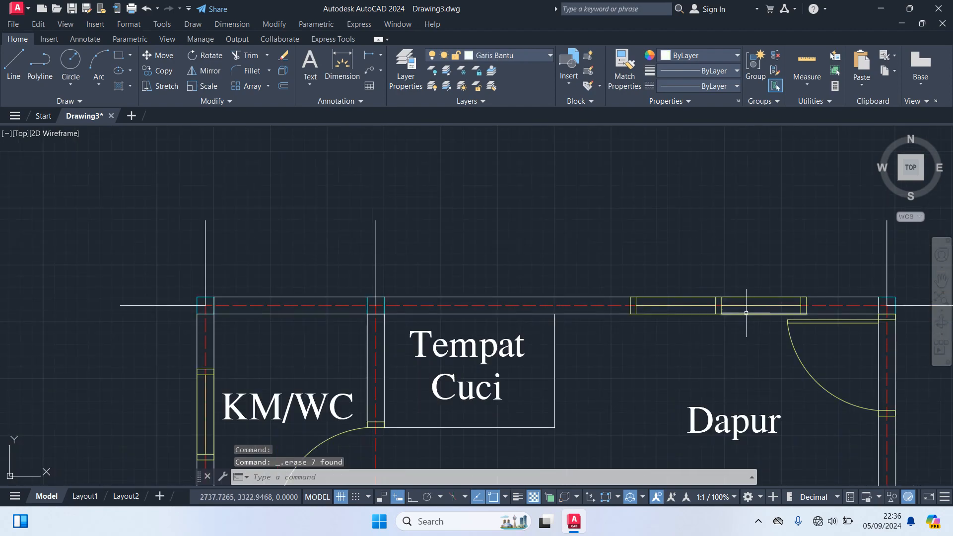
left_click(745, 313)
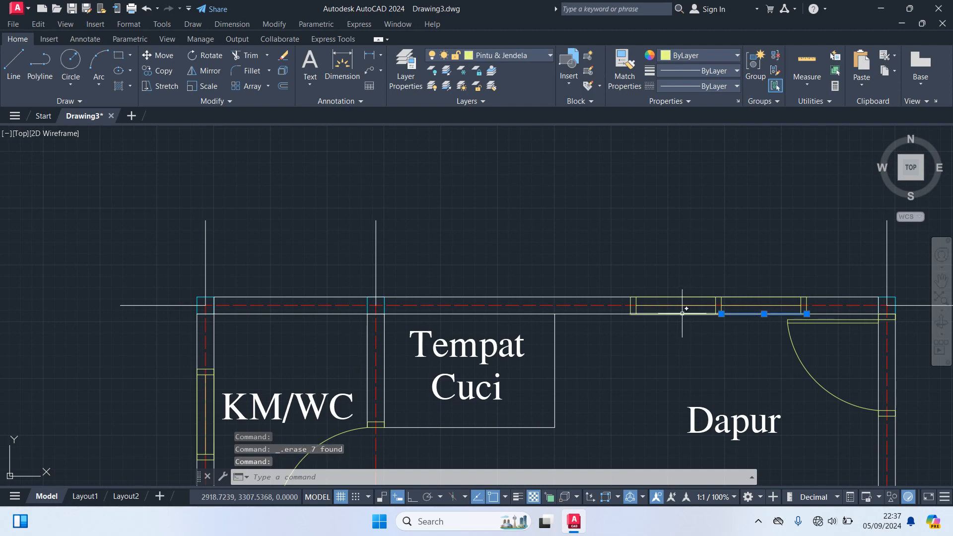
left_click(680, 312)
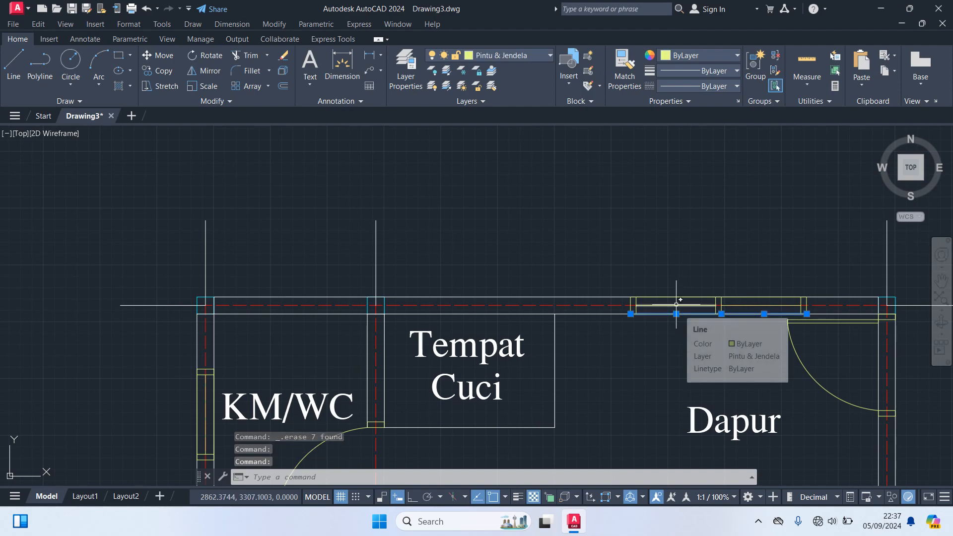
left_click(676, 304)
scroll(738, 307, "up", 2)
left_click(725, 300)
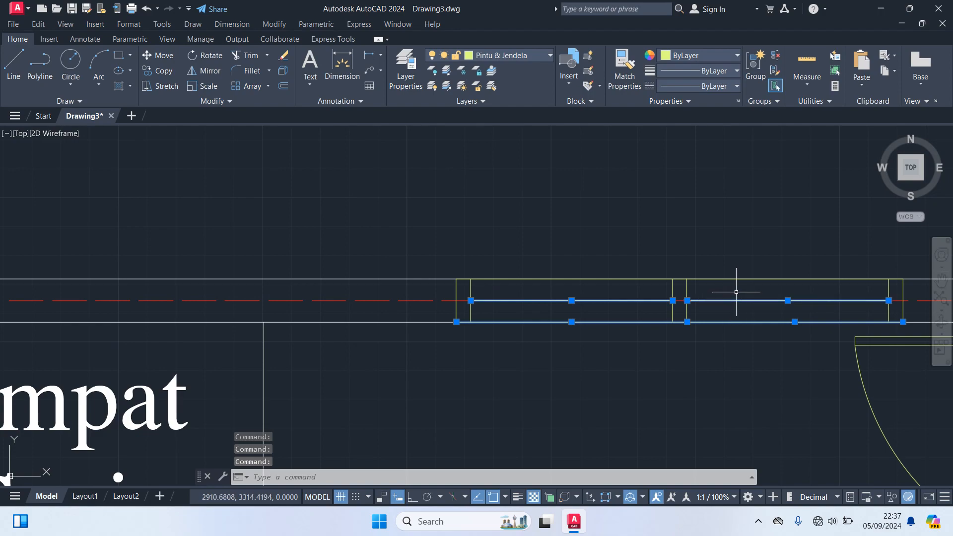
scroll(684, 289, "up", 4)
left_click(691, 292)
left_click(655, 286)
left_click(158, 291)
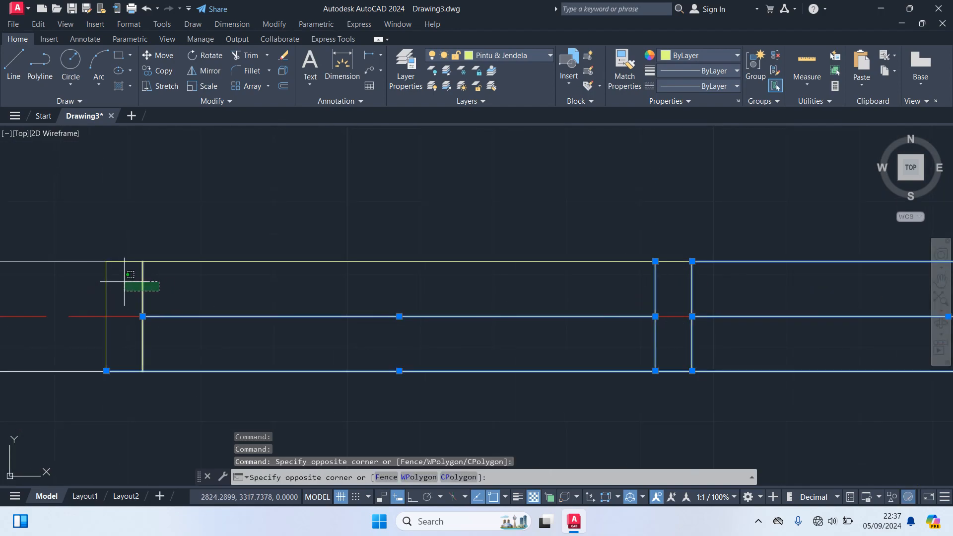
left_click(79, 271)
scroll(496, 328, "down", 4)
scroll(562, 314, "up", 2)
left_click(585, 298)
left_click(526, 274)
scroll(293, 361, "down", 4)
type("m")
key("Return")
middle_click_drag(297, 357, 676, 375)
scroll(676, 375, "up", 3)
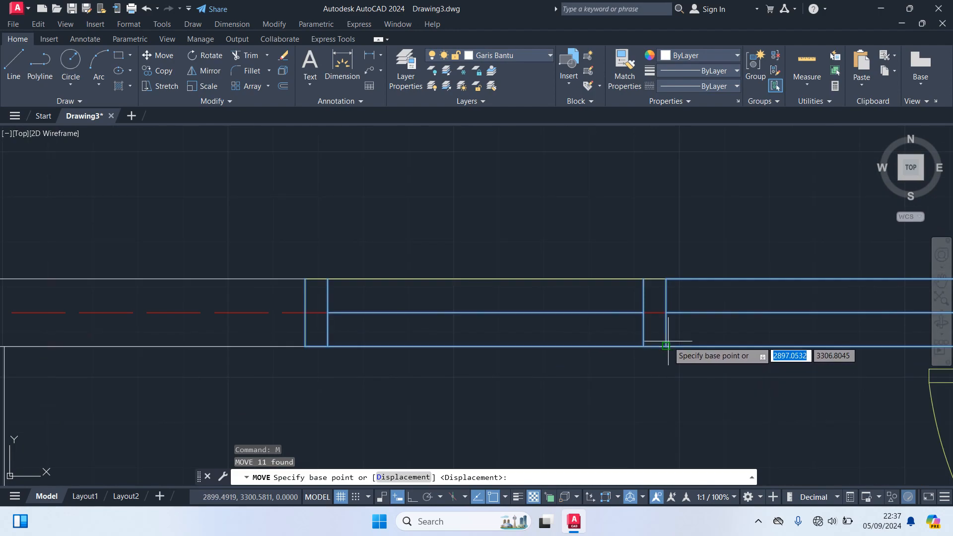
left_click(653, 312)
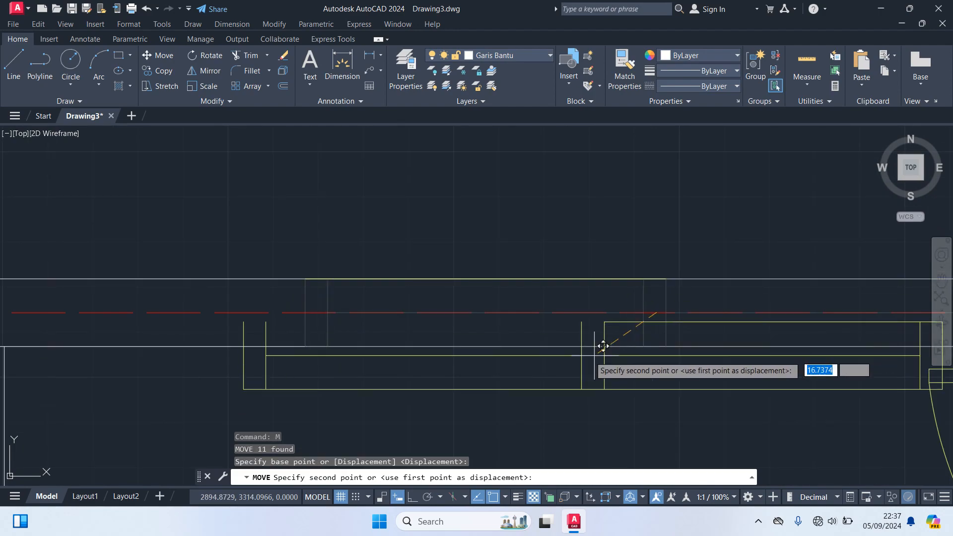
scroll(441, 337, "down", 2)
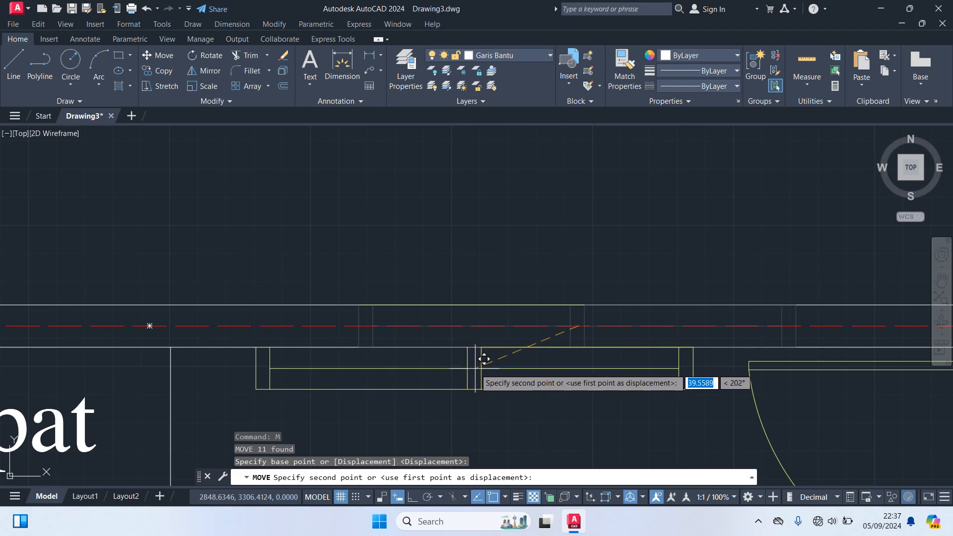
mouse_move(215, 347)
middle_mouse_down()
mouse_move(464, 358)
mouse_move(512, 298)
middle_mouse_up()
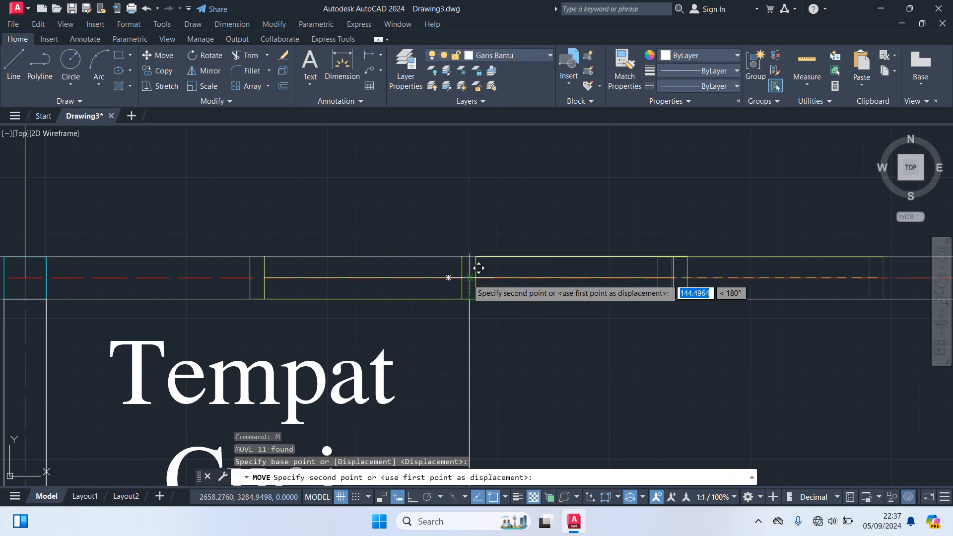
left_click(470, 273)
Step: Move the stray outer edge line left in Dapur's rear wall onto the double window's Tempat Cuci half, ending at the middle post
scroll(571, 341, "down", 4)
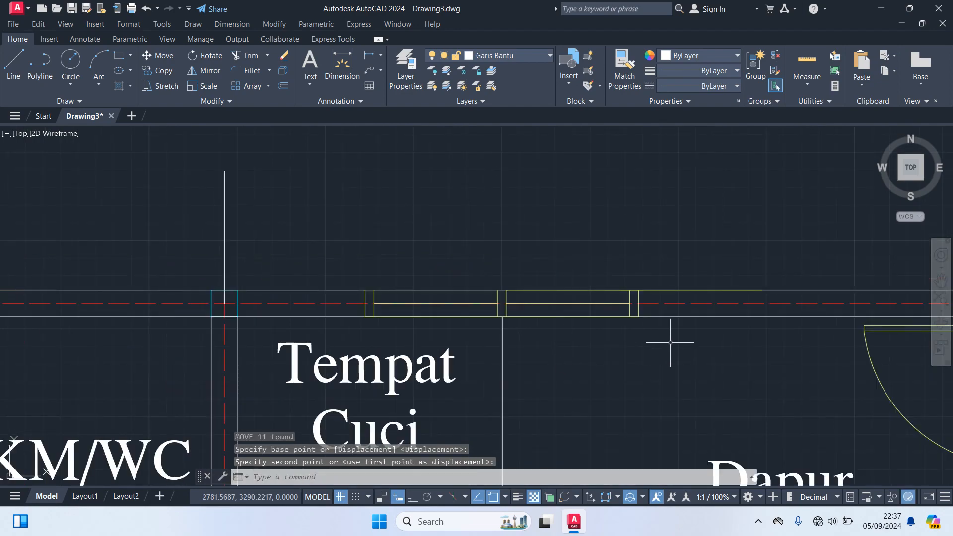
scroll(675, 342, "down", 2)
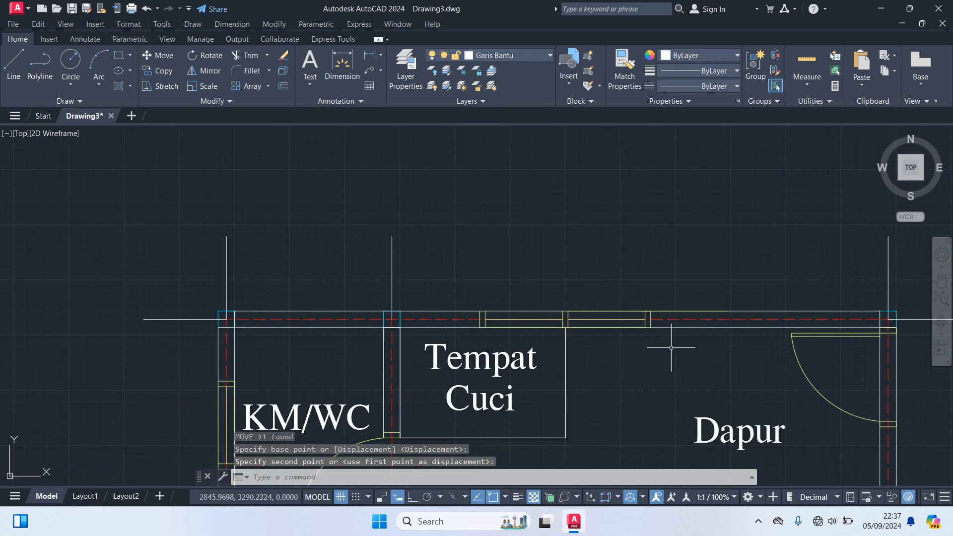
left_click(688, 310)
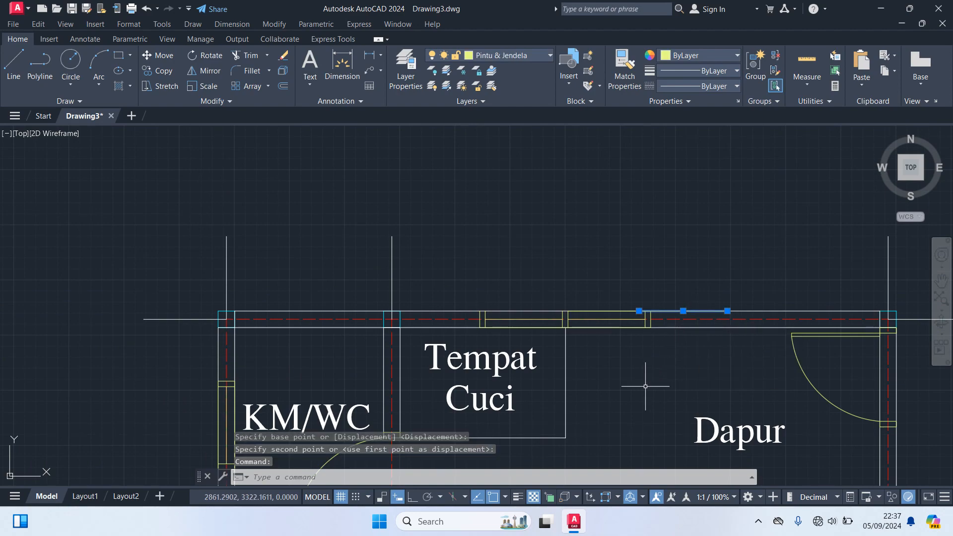
type("M")
key("Return")
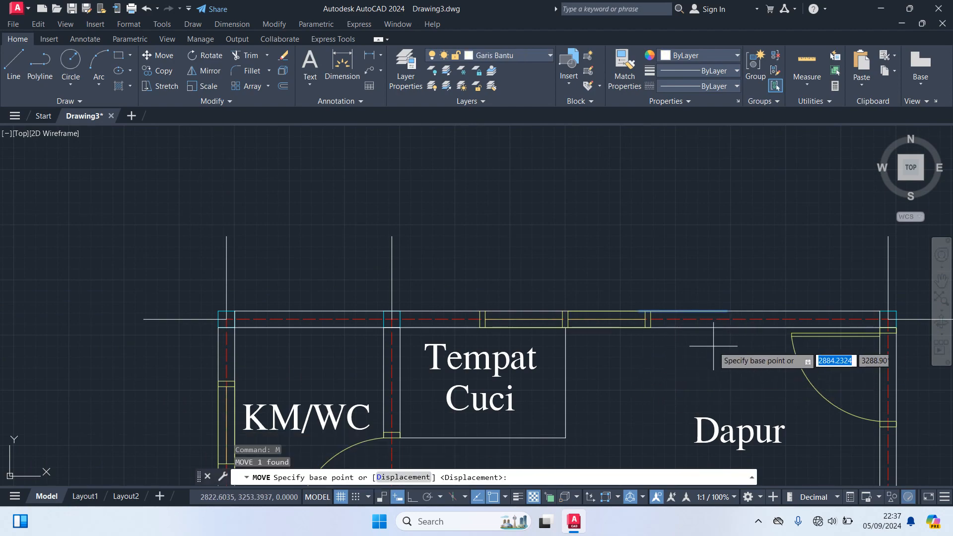
left_click(727, 311)
scroll(570, 312, "up", 4)
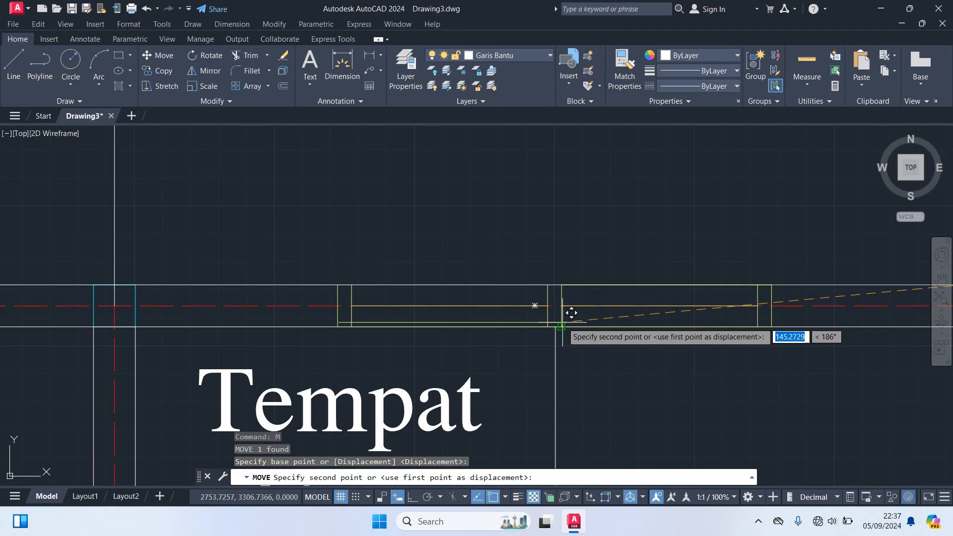
left_click(548, 282)
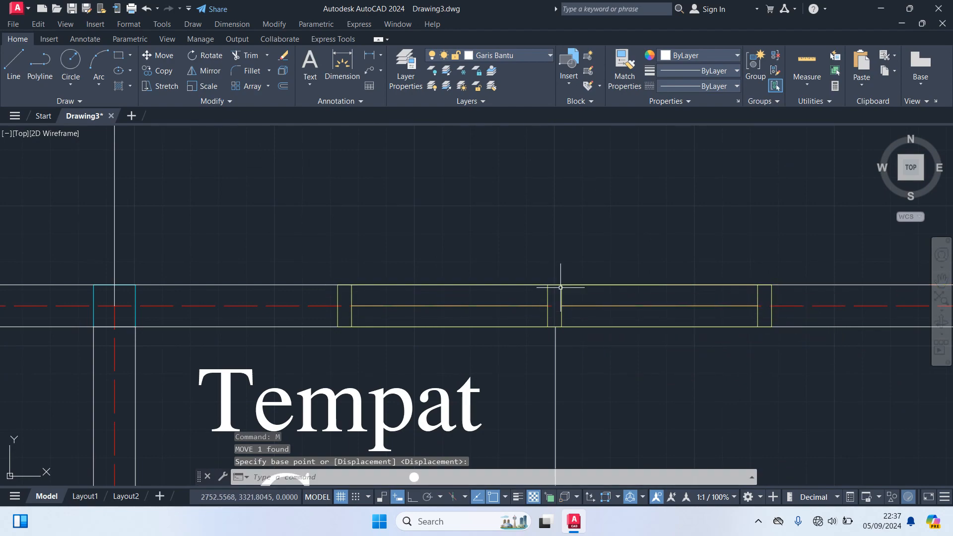
key("Escape")
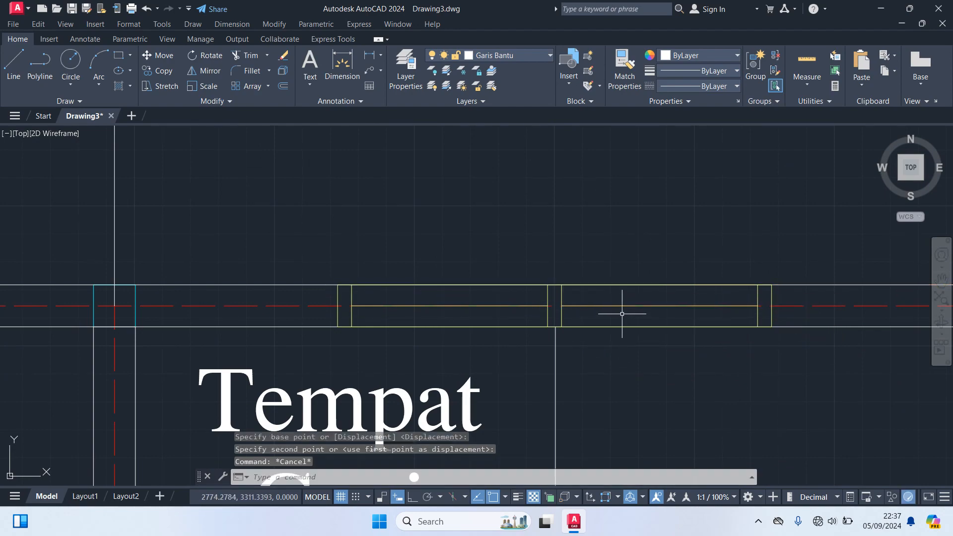
scroll(621, 313, "down", 4)
middle_click_drag(641, 345, 534, 239)
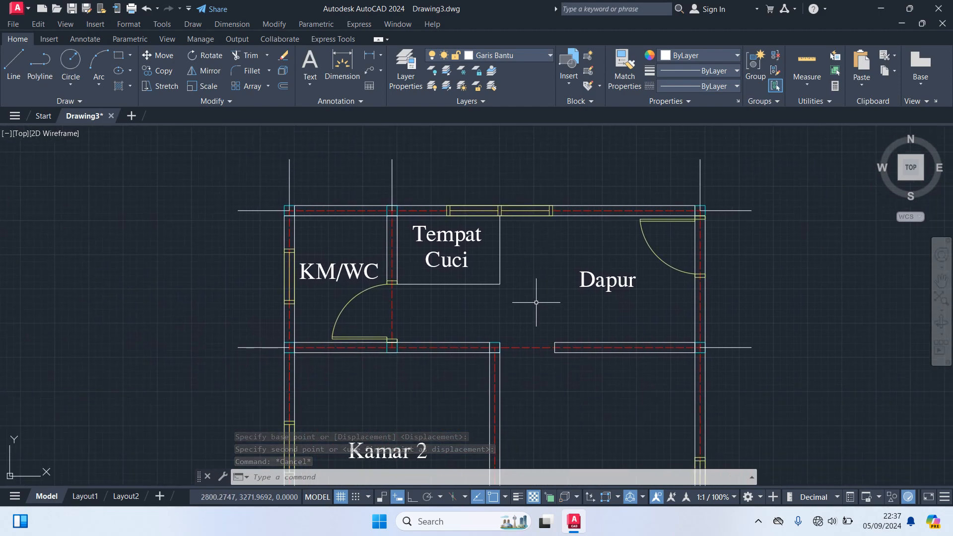
scroll(524, 300, "down", 2)
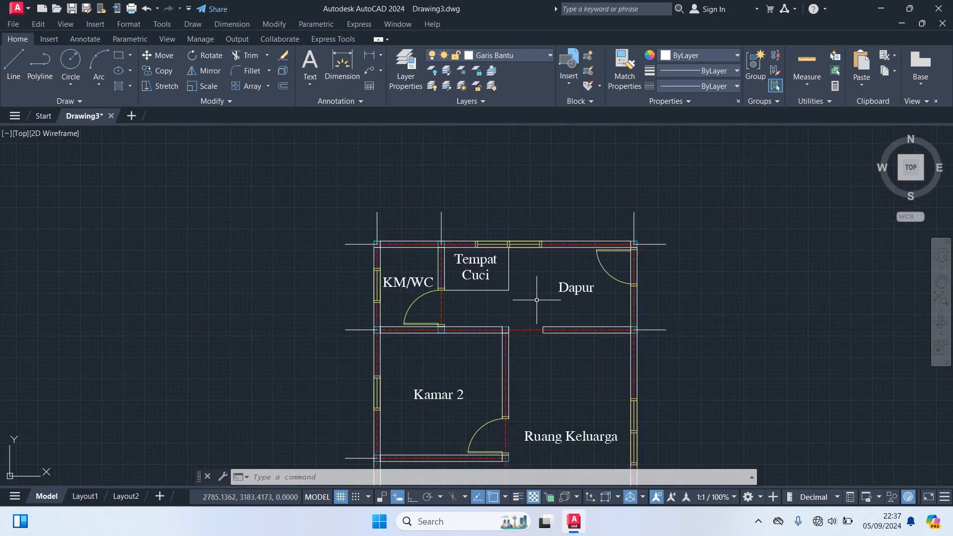
scroll(537, 300, "down", 2)
middle_click_drag(634, 359, 582, 247)
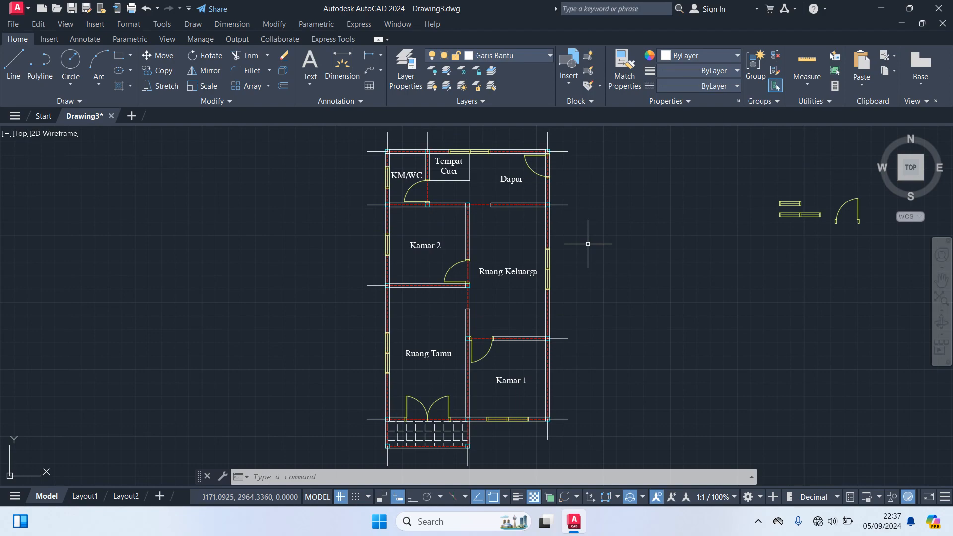
mouse_move(587, 241)
middle_mouse_down()
mouse_move(623, 273)
mouse_move(587, 247)
middle_mouse_up()
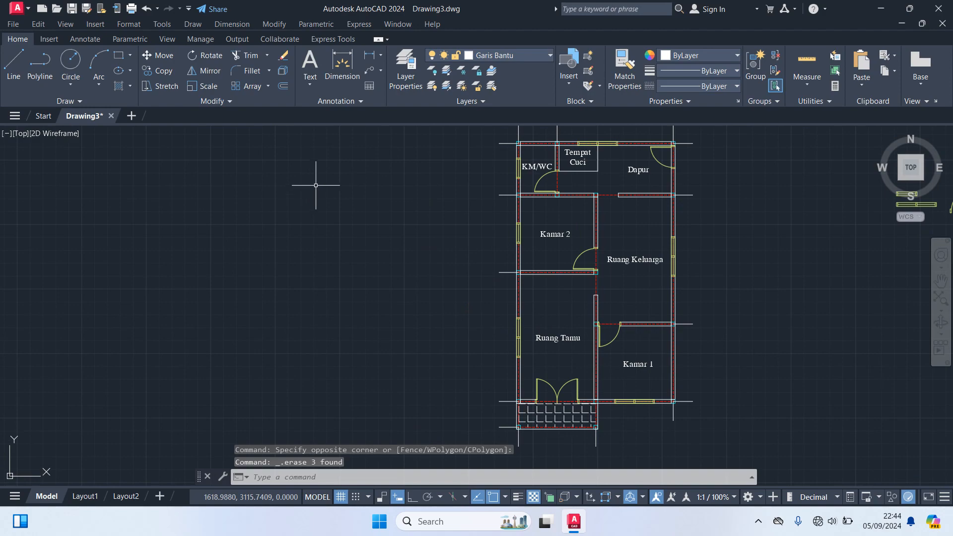
Step: Dimension the plan's overall depth on its left side, from the rear to the porch axis line's outer end, just outside those ends
middle_click_drag(371, 184, 371, 188)
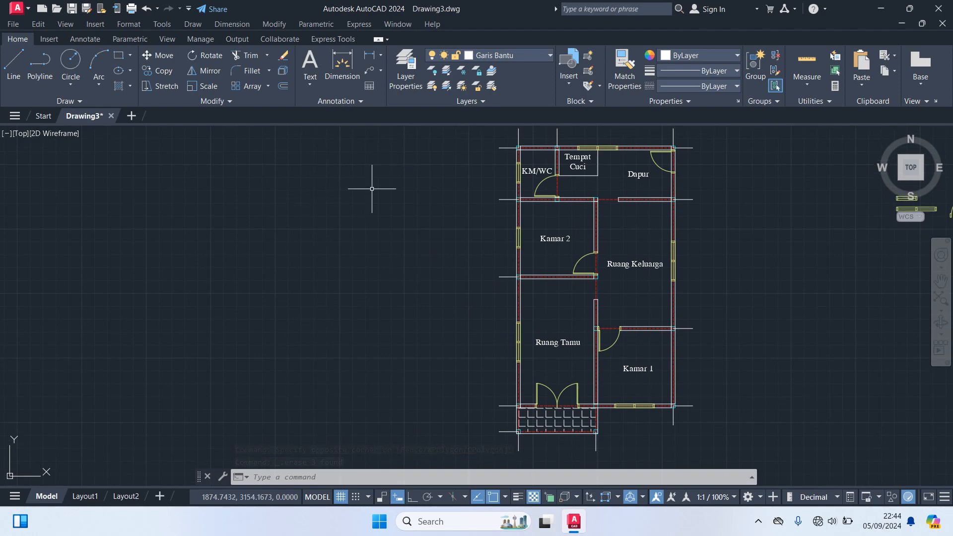
type("im")
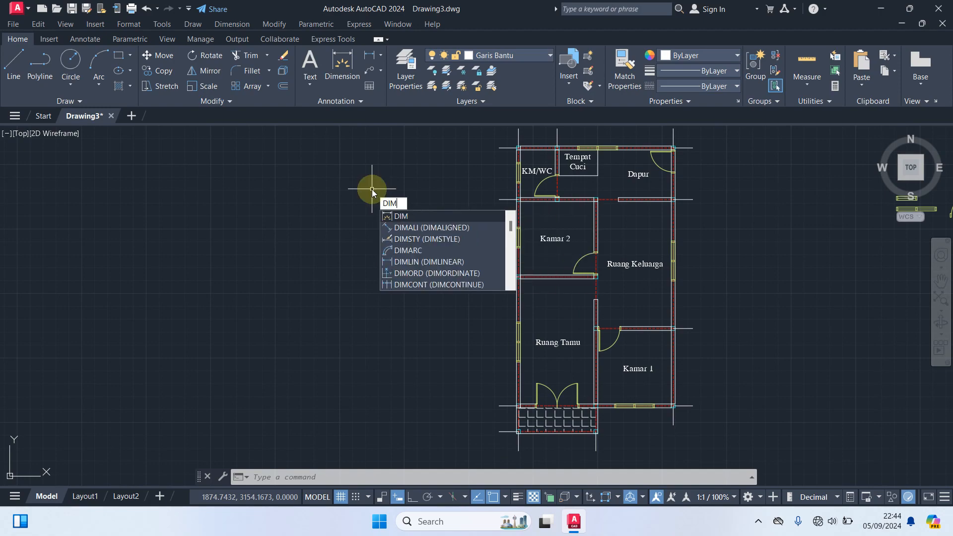
key("Return")
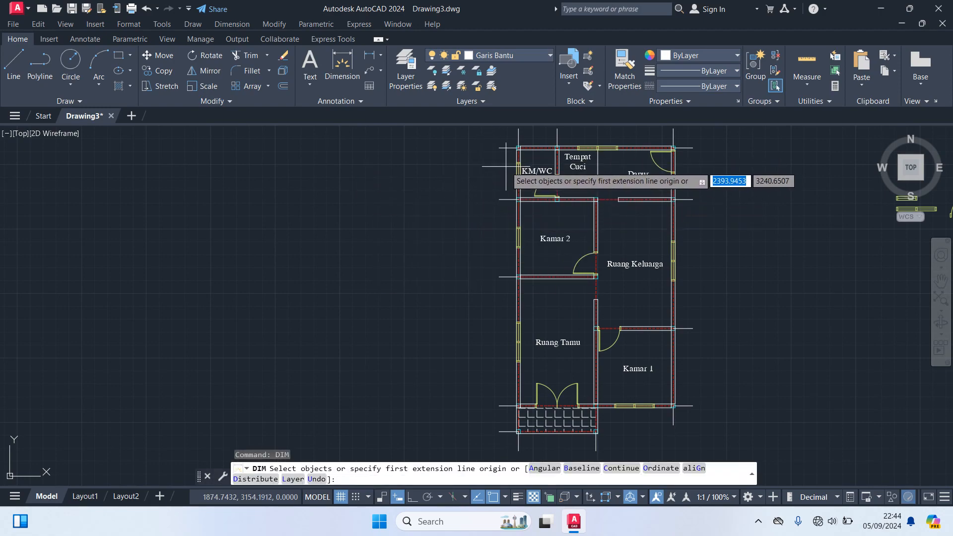
left_click(499, 147)
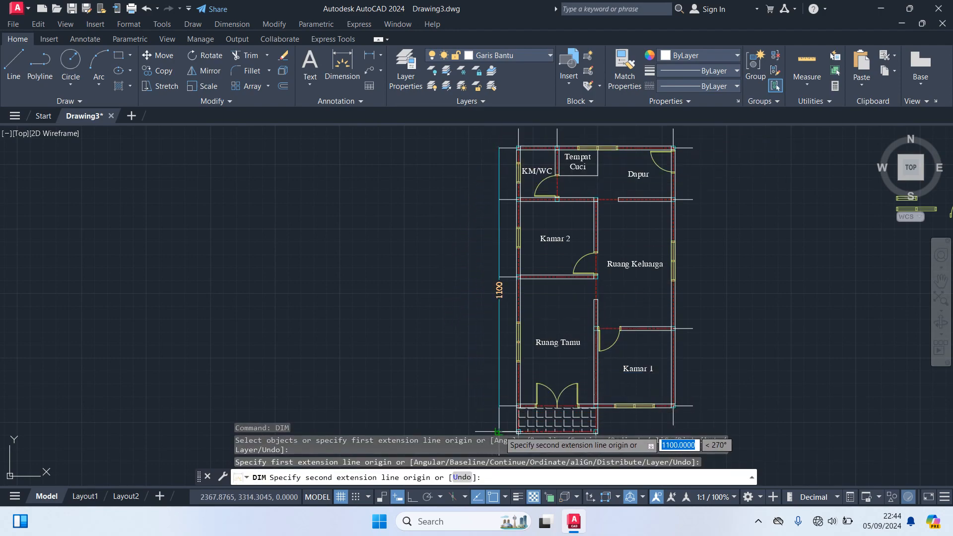
left_click(498, 432)
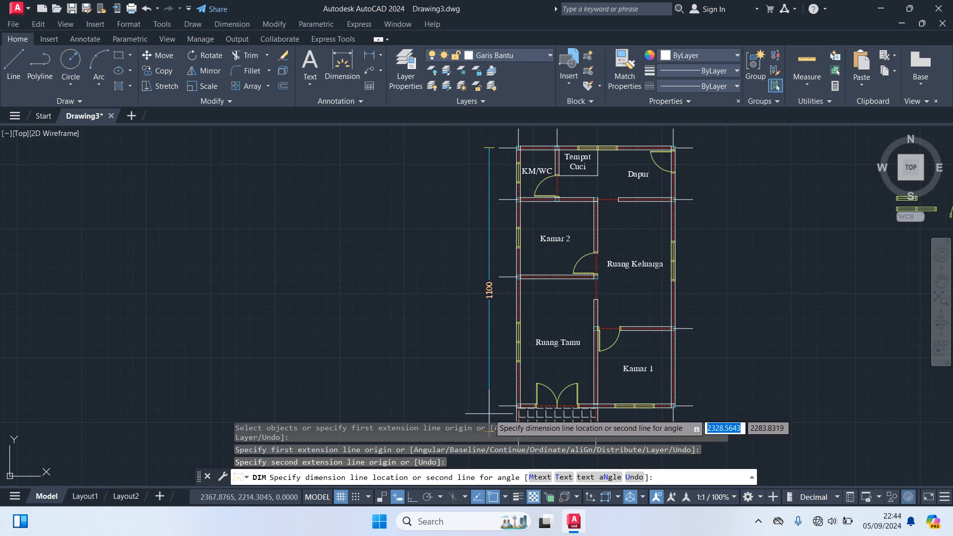
left_click(489, 413)
key("Return")
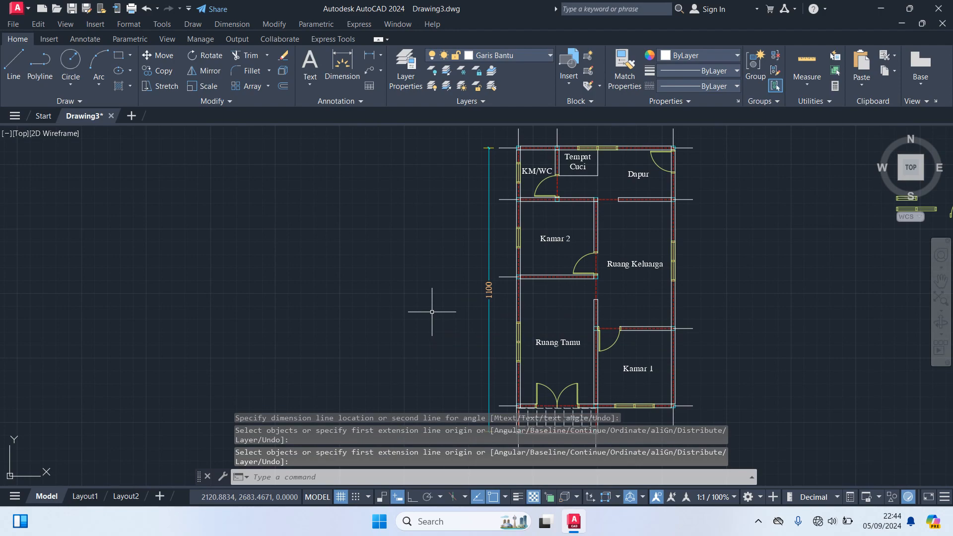
key("Escape")
key("Escape")
key("Escape")
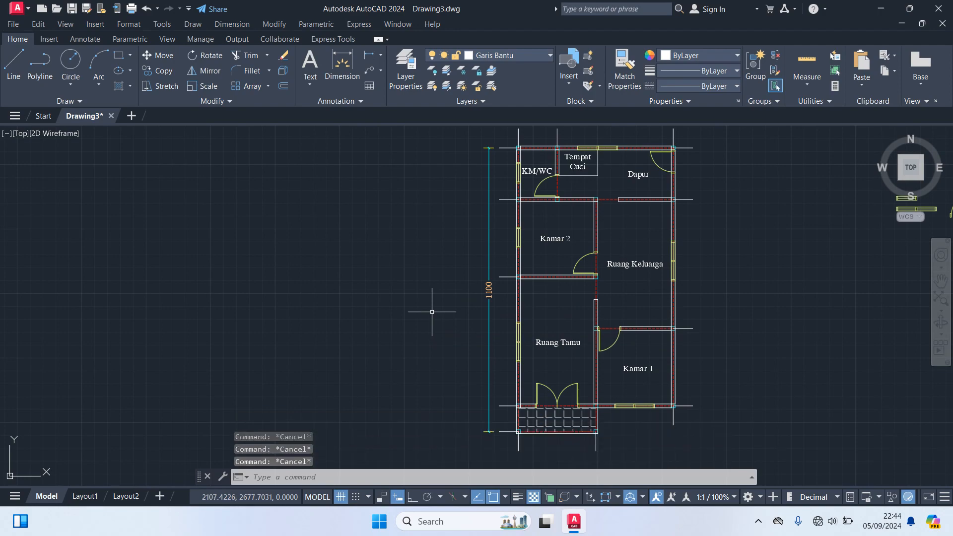
Step: Add a continuous Quick Dimension chain across the five axis line ends on the plan's left side, outside the overall depth dimension
type("QDIM")
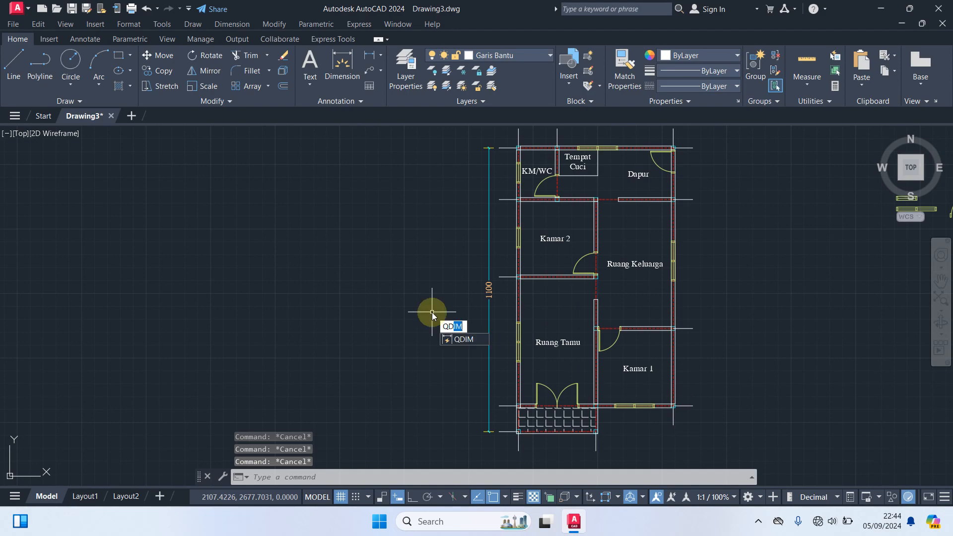
key("Return")
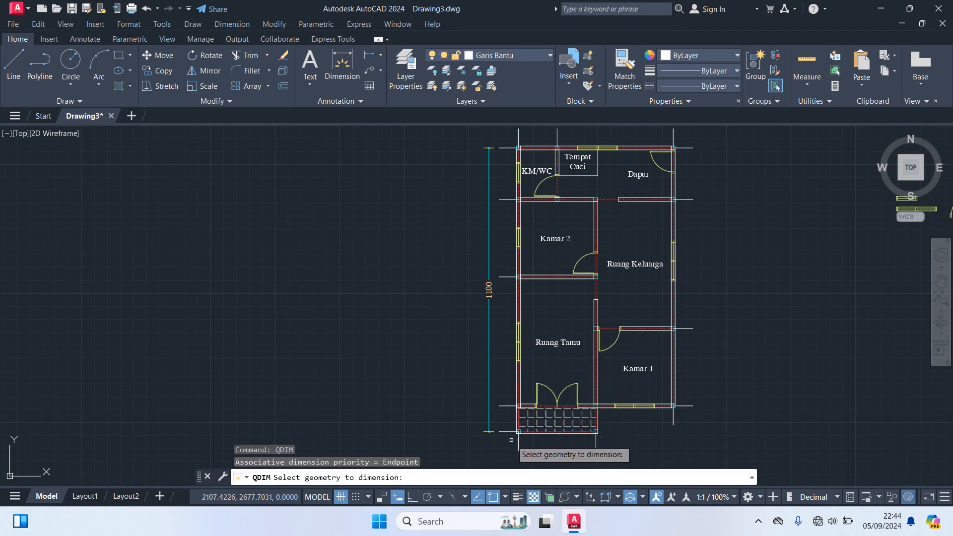
left_click(510, 443)
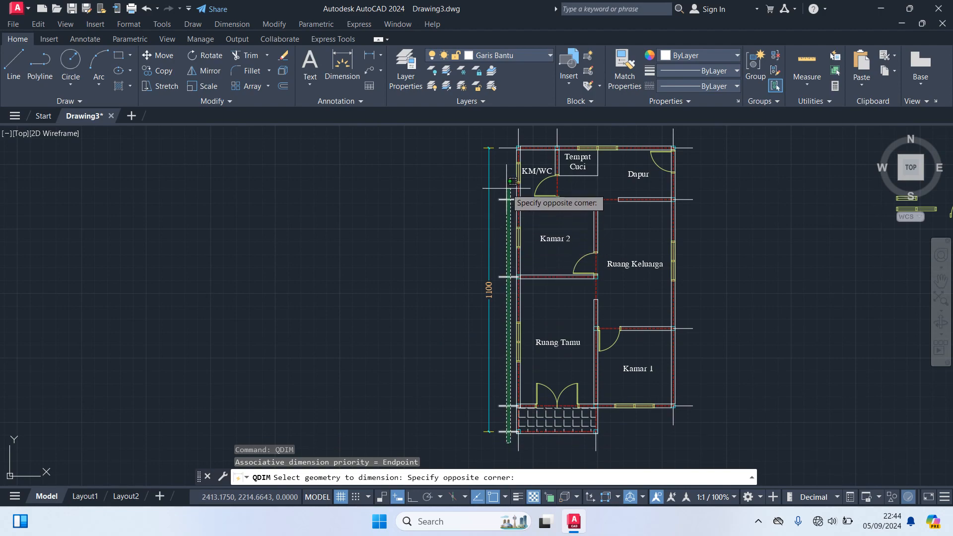
left_click(511, 144)
key("Return")
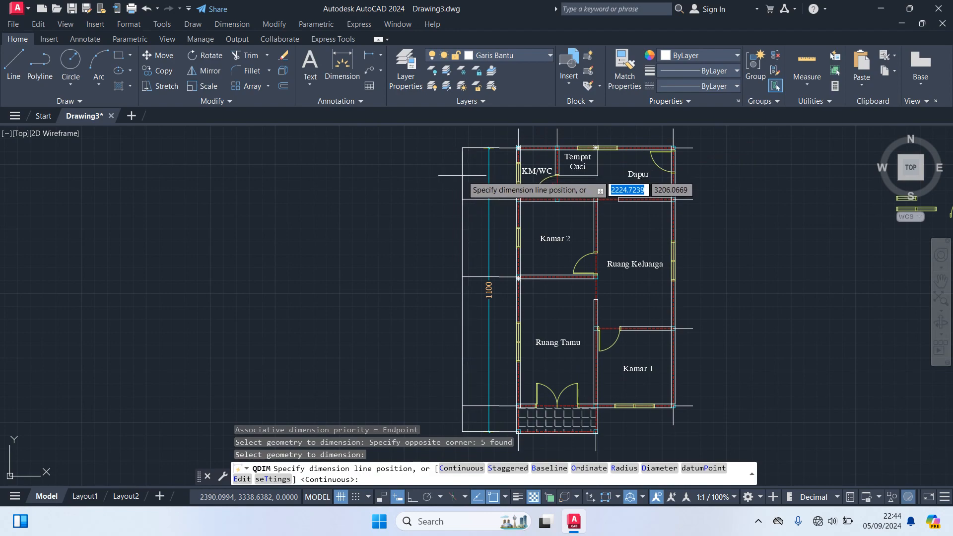
left_click(460, 179)
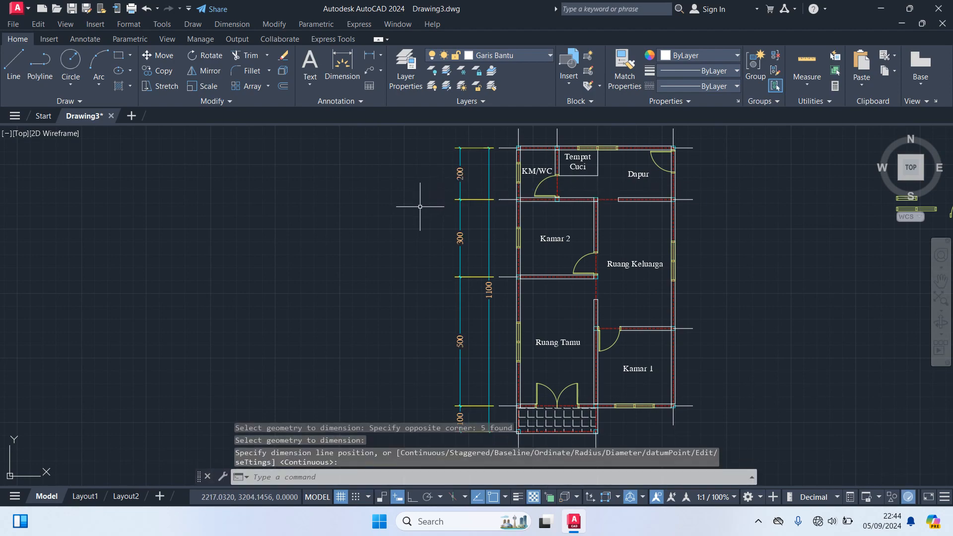
Step: Dimension the depth on the plan's right side between the outer ends of Dapur's rear and Kamar 1's front axis lines
mouse_move(396, 241)
middle_mouse_down()
mouse_move(396, 221)
mouse_move(403, 267)
mouse_move(377, 273)
mouse_move(360, 252)
middle_mouse_up()
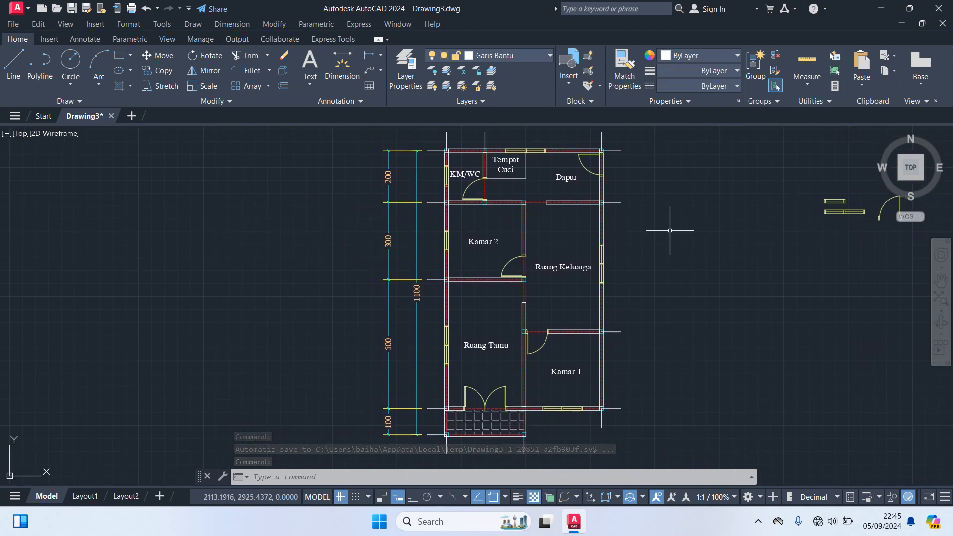
type("dim")
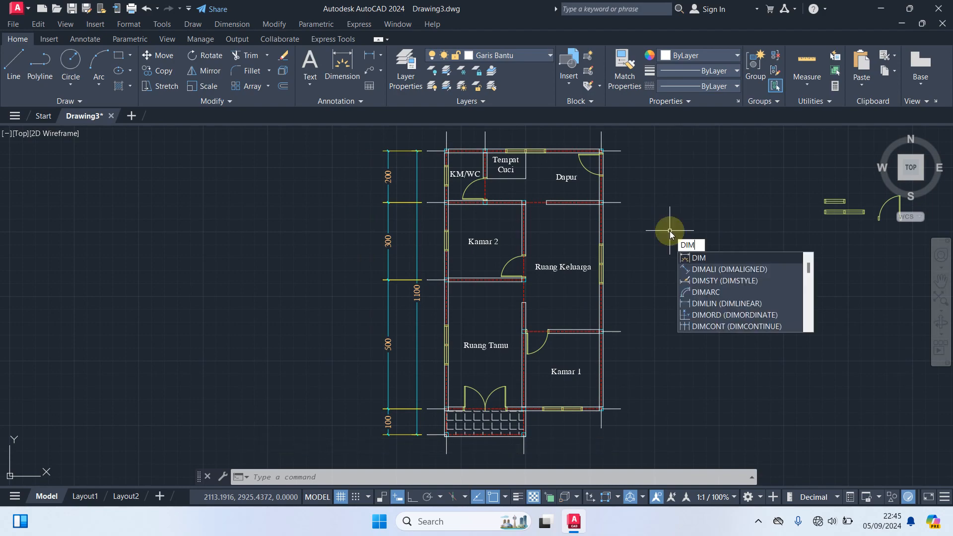
key("Return")
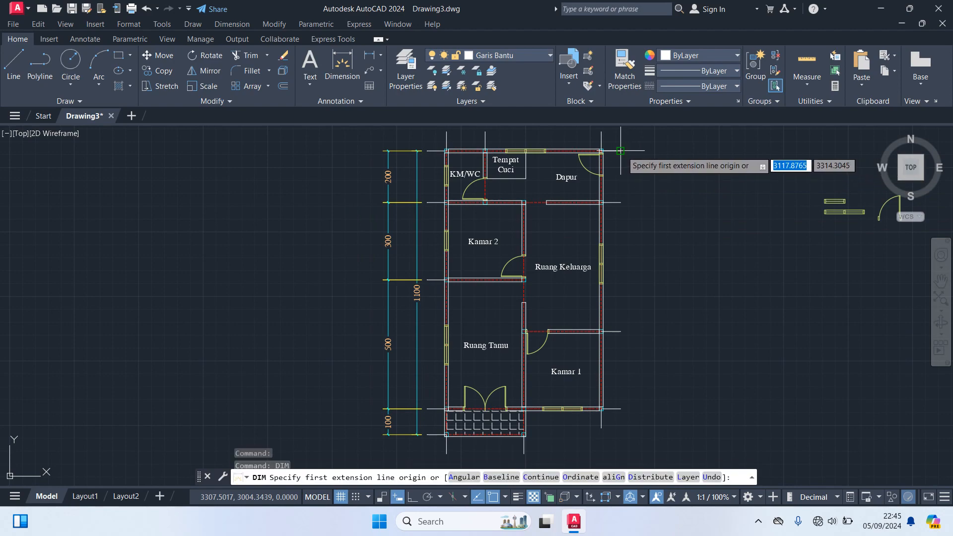
key("Return")
left_click(621, 151)
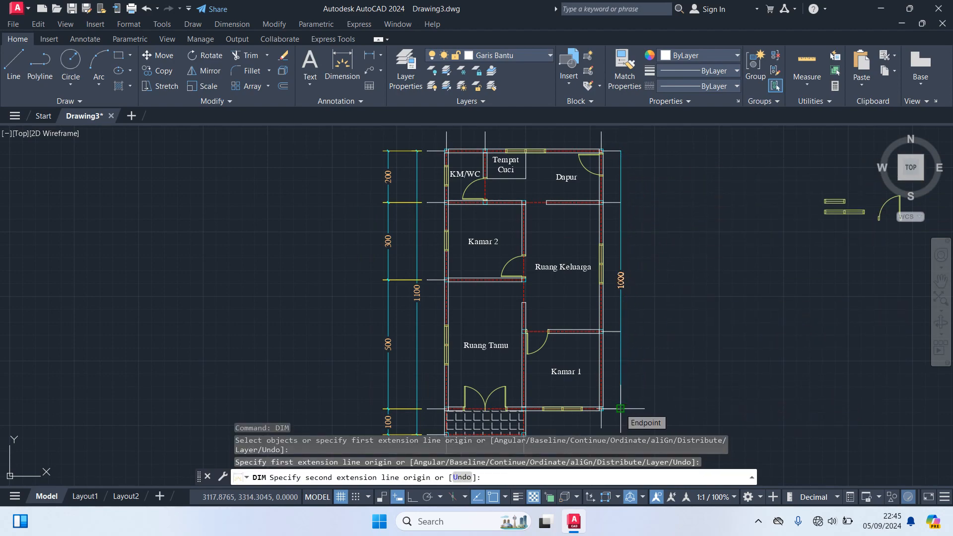
left_click(620, 408)
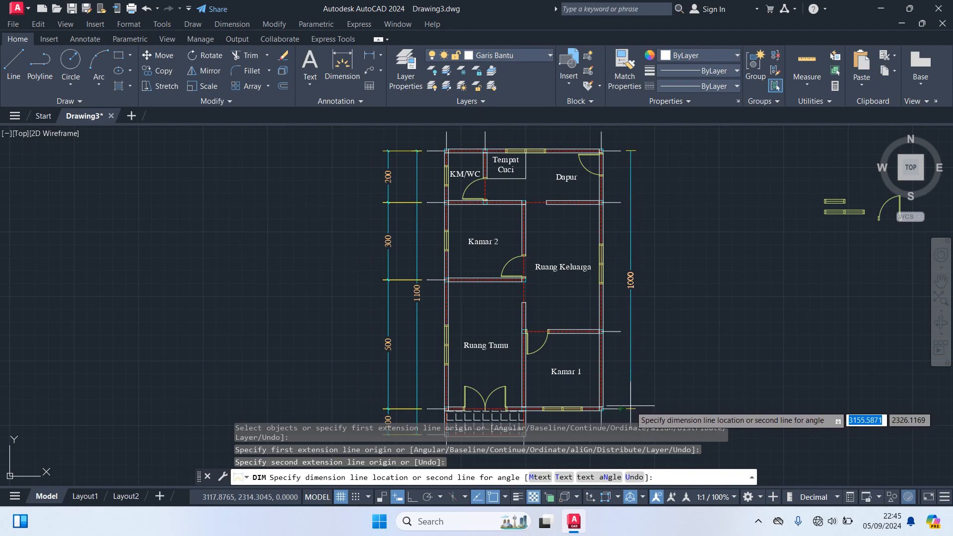
left_click(631, 408)
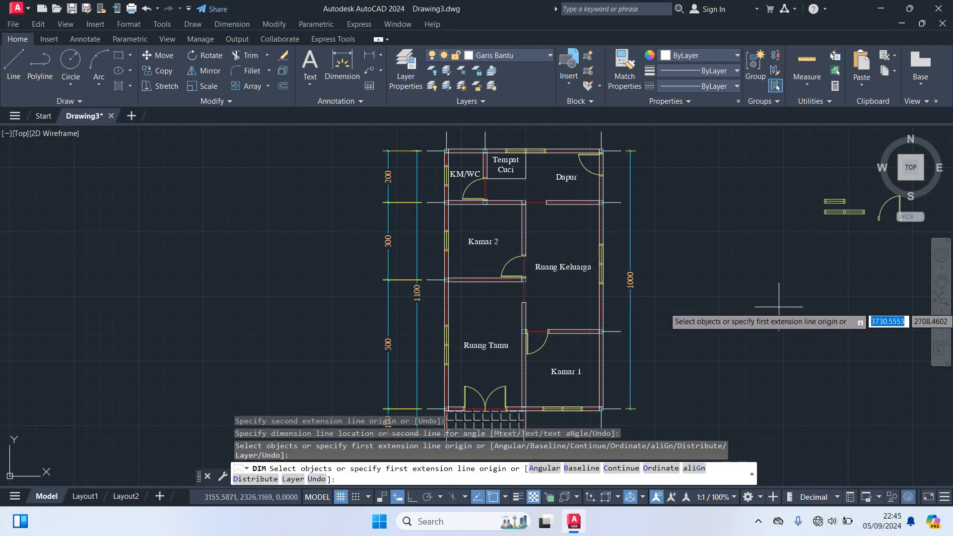
key("Return")
Step: Add a continuous Quick Dimension chain across the four axis line ends on the plan's right side, outside the overall dimension there
type("qd")
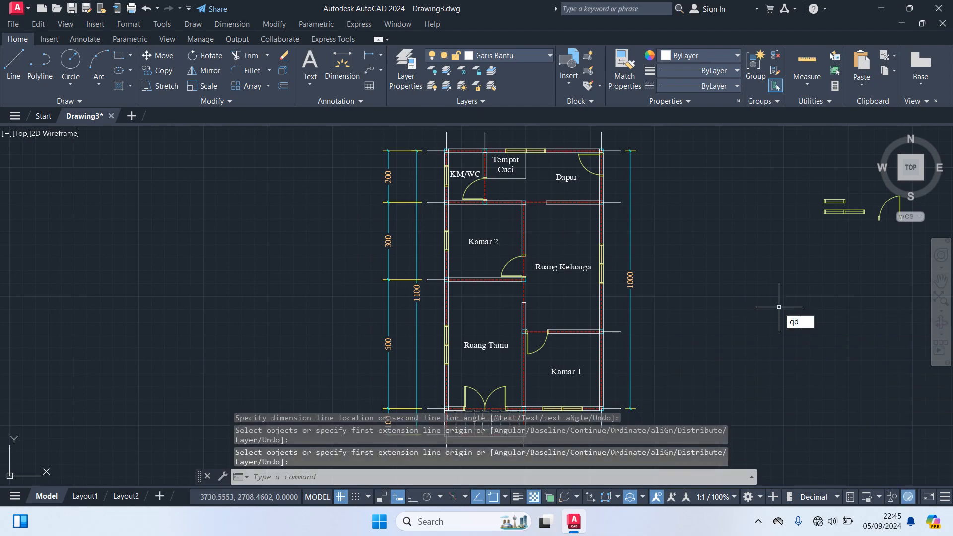
key("Return")
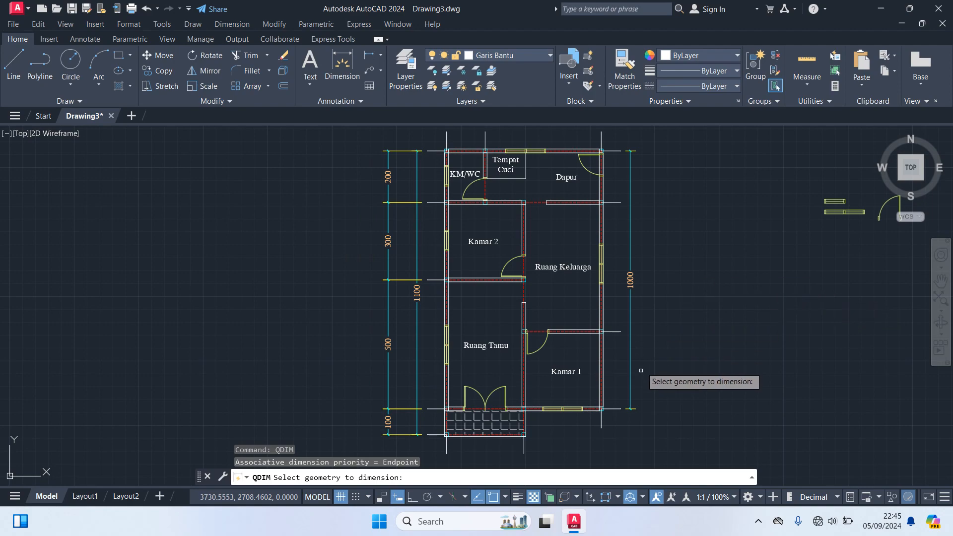
left_click(613, 418)
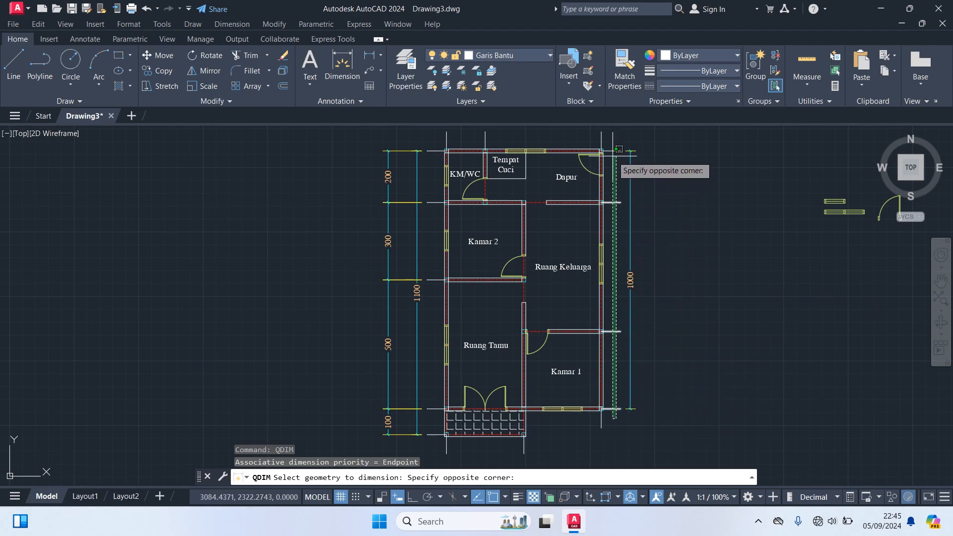
left_click(616, 140)
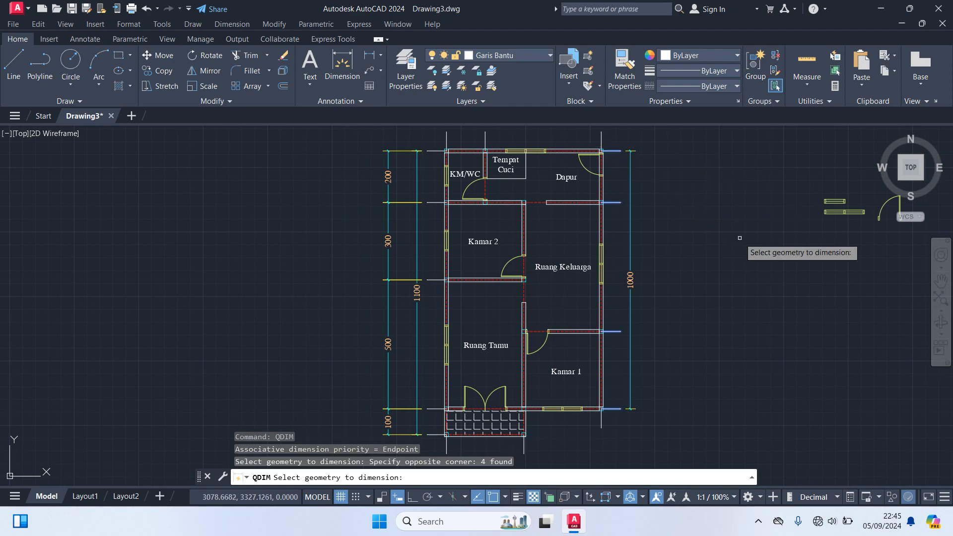
key("Return")
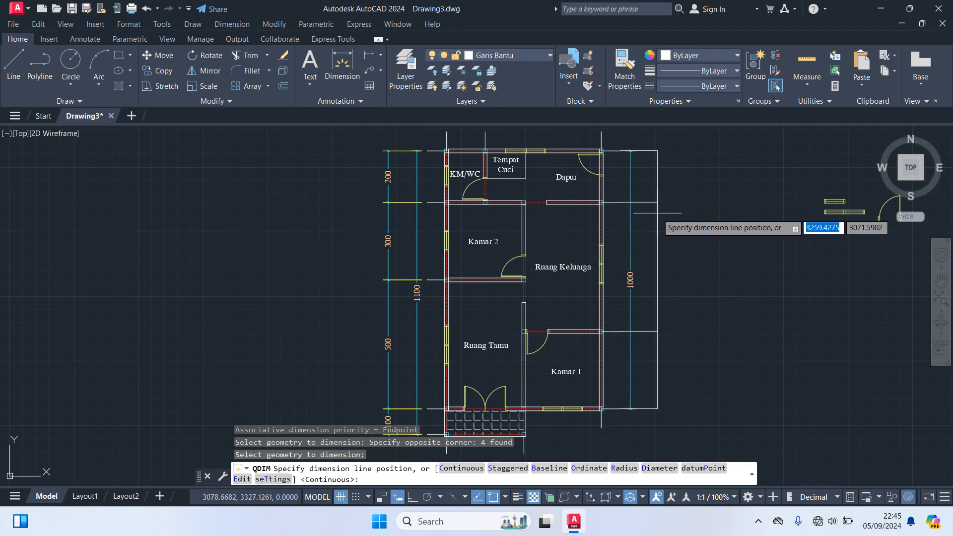
left_click(657, 213)
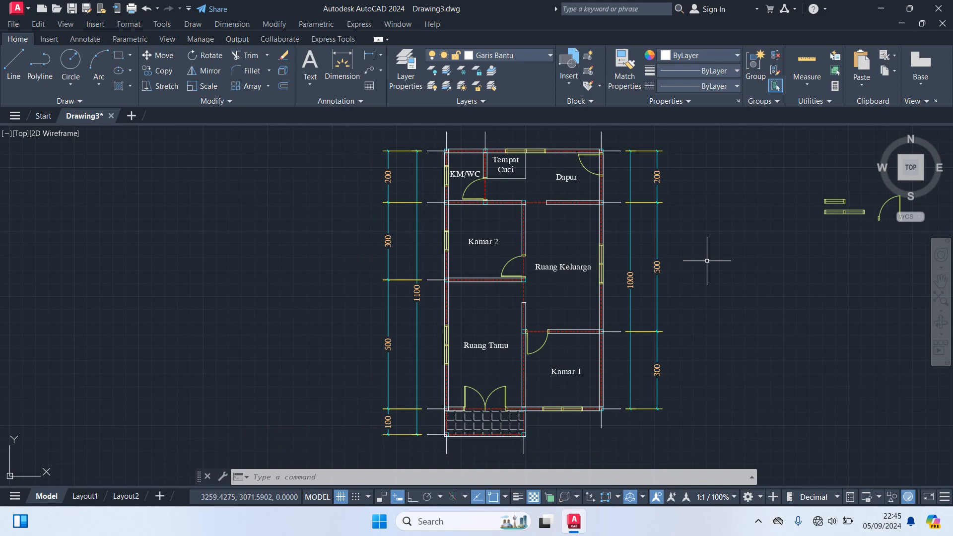
Step: Dimension the plan's overall width behind the rear wall, between the upper ends of the two outermost vertical axis lines
middle_click_drag(706, 260, 734, 359)
type("DIM")
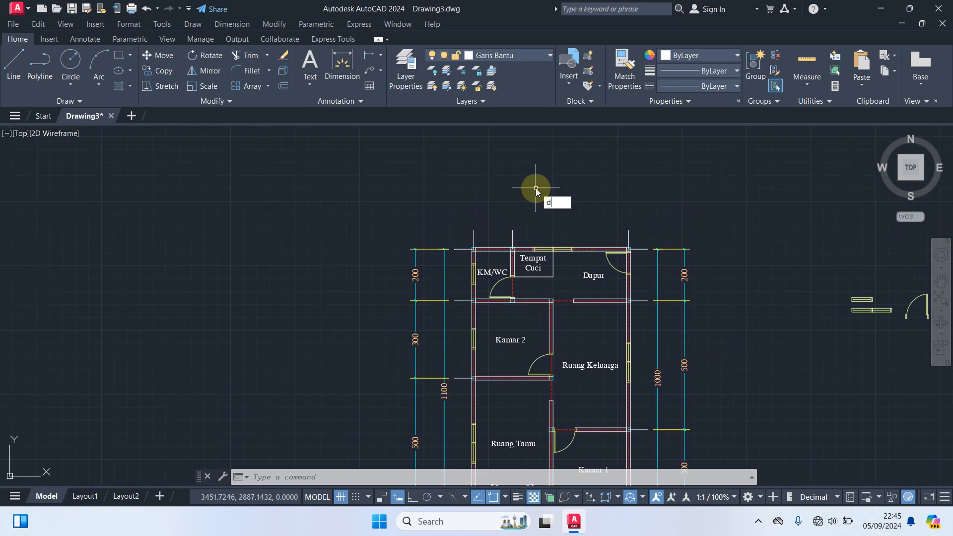
key("Return")
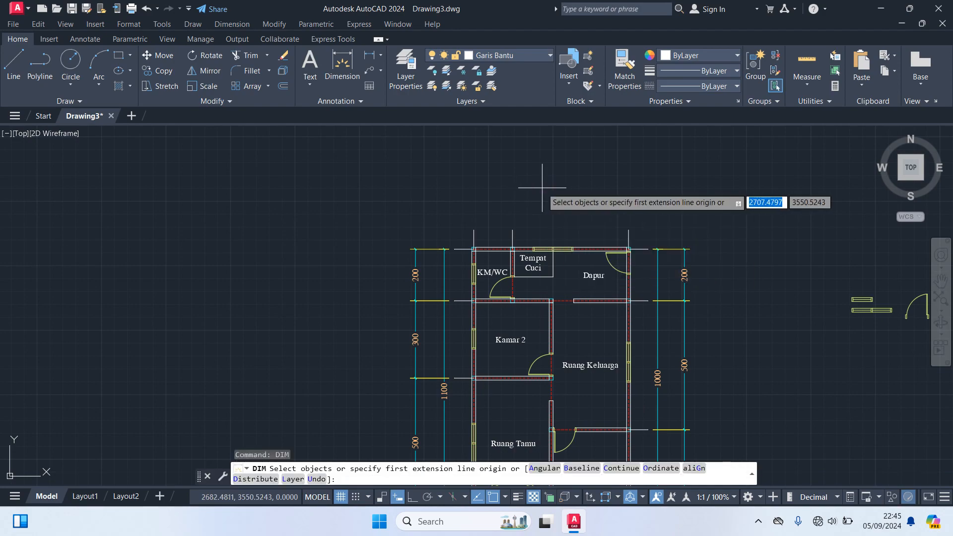
left_click(474, 230)
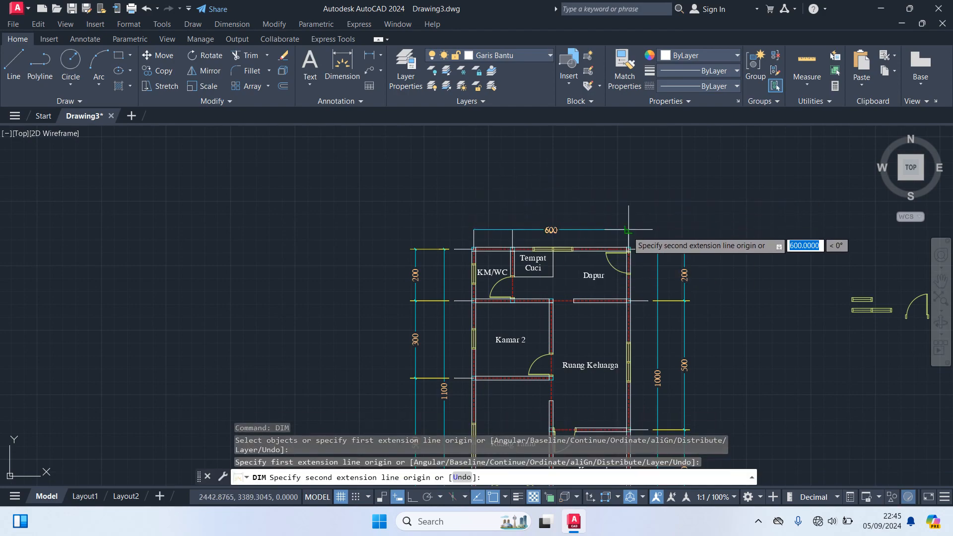
left_click(628, 230)
scroll(628, 229, "up", 2)
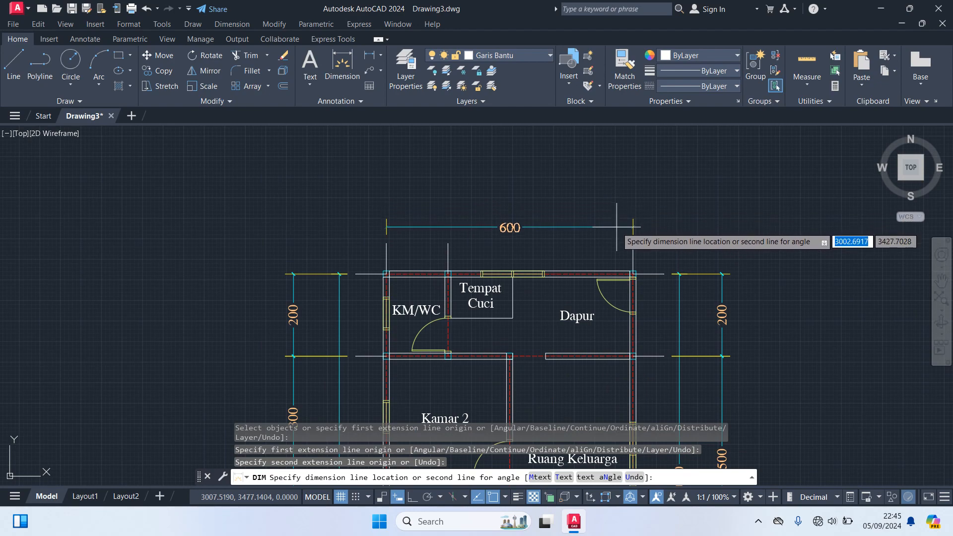
left_click(617, 227)
key("Return")
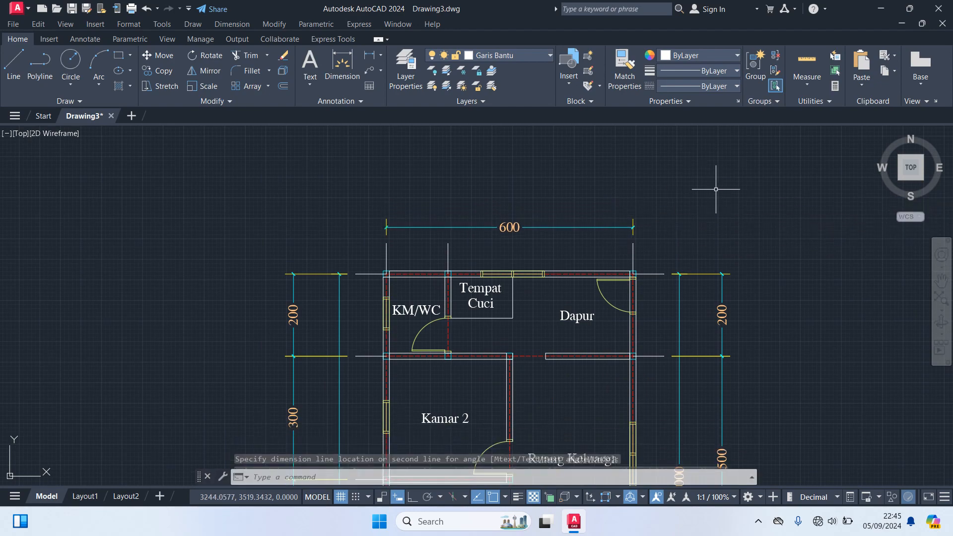
Step: Add a continuous Quick Dimension chain across the three vertical axis line ends behind the rear wall, outside the overall width dimension
type("QDi")
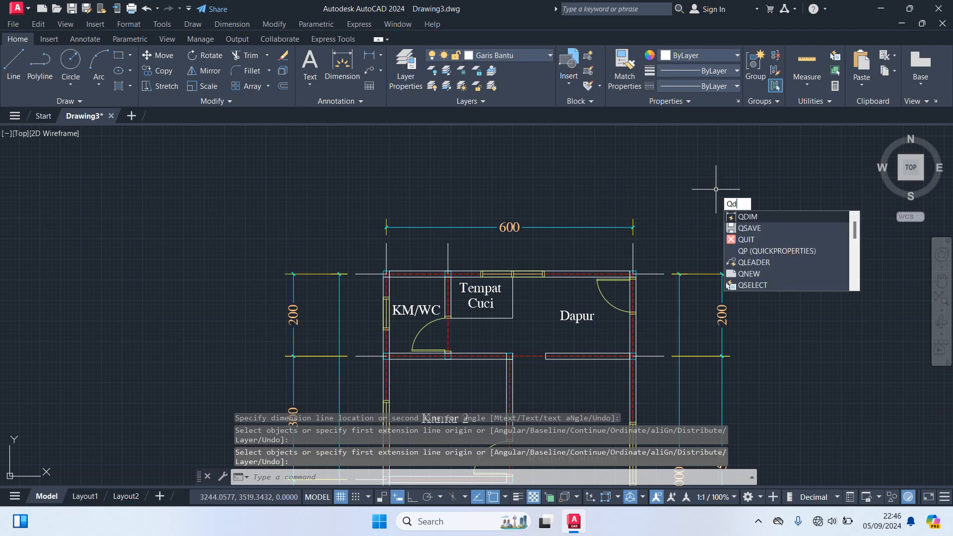
type("M")
key("Return")
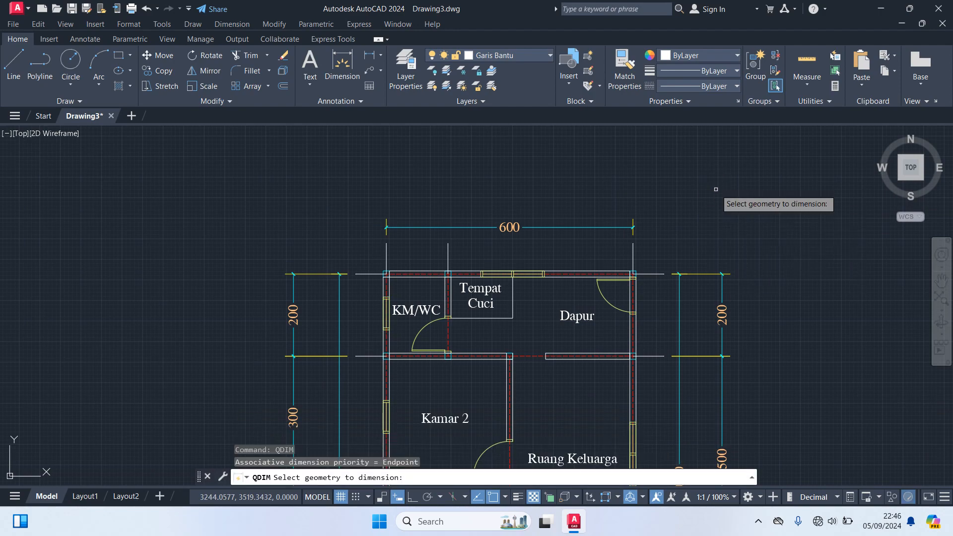
left_click(644, 262)
left_click(368, 250)
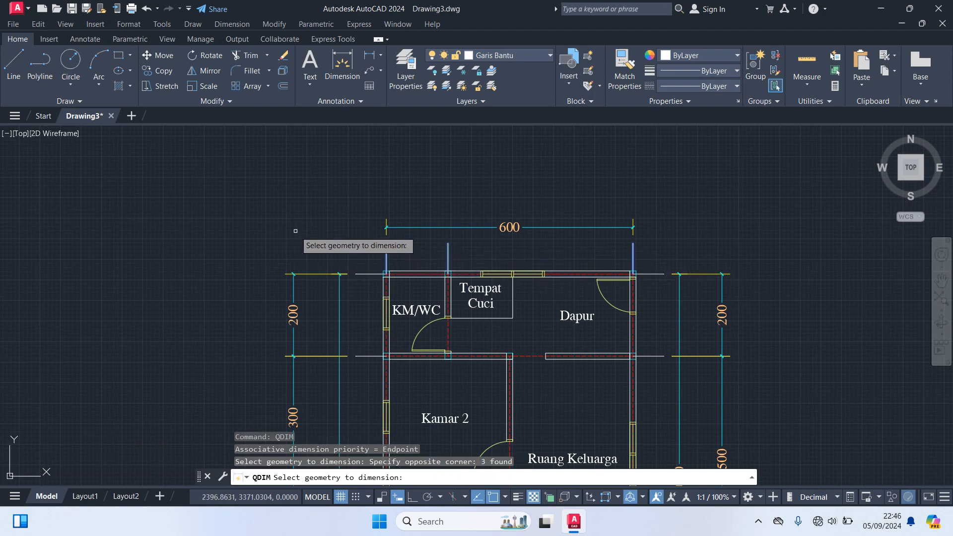
key("Return")
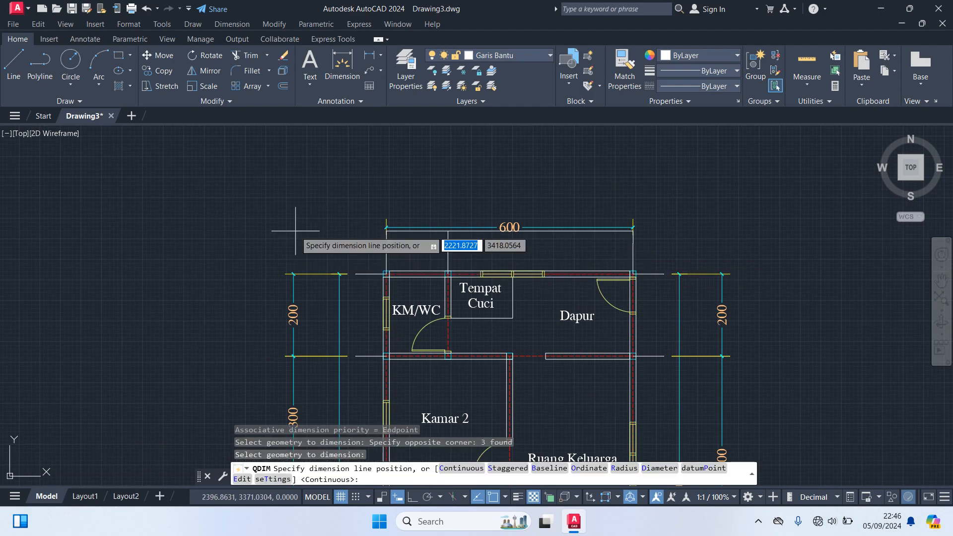
left_click(365, 188)
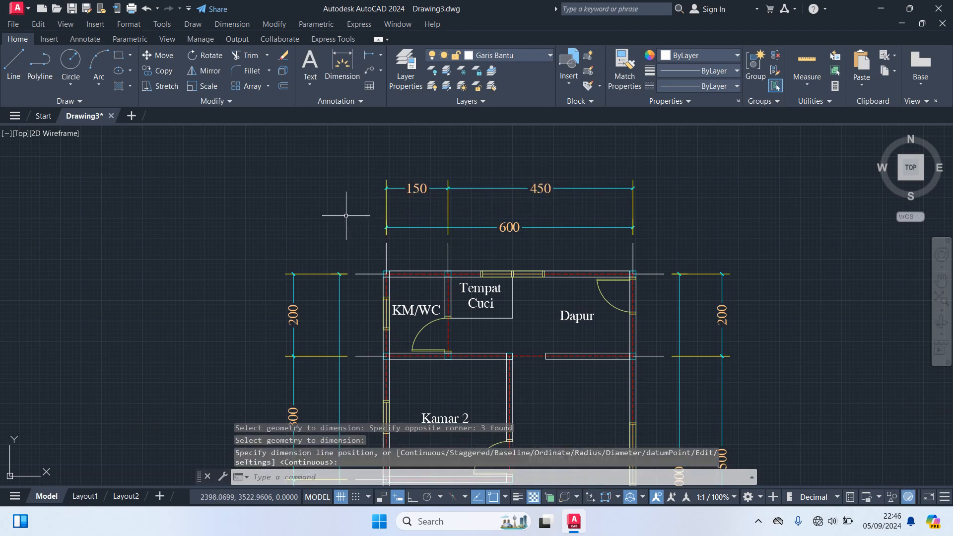
scroll(711, 224, "down", 3)
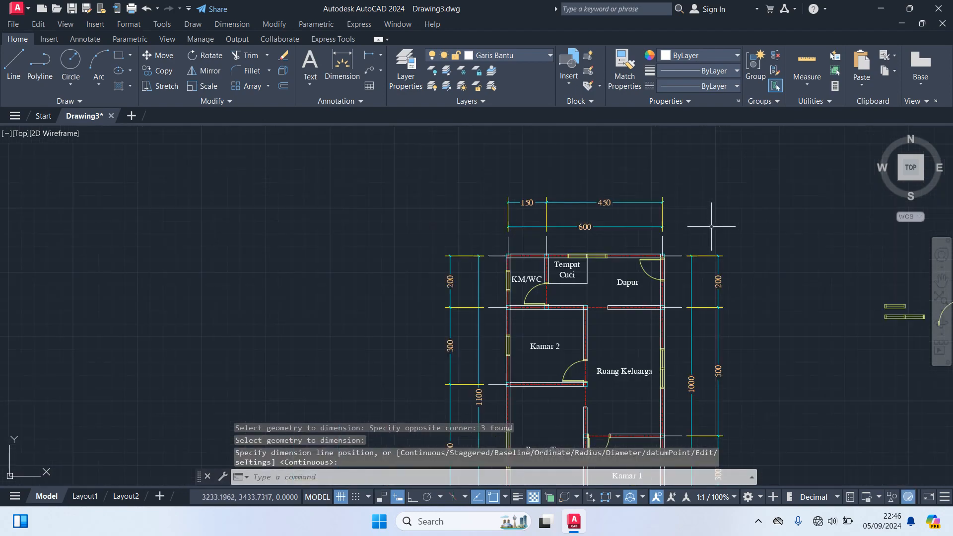
scroll(749, 234, "down", 1)
middle_click_drag(765, 255, 755, 195)
scroll(623, 364, "up", 2)
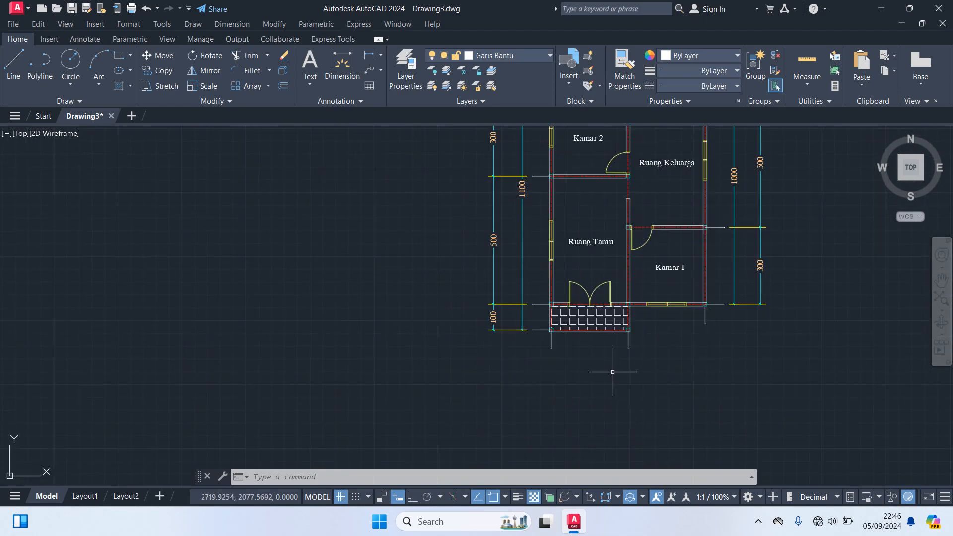
scroll(612, 371, "up", 1)
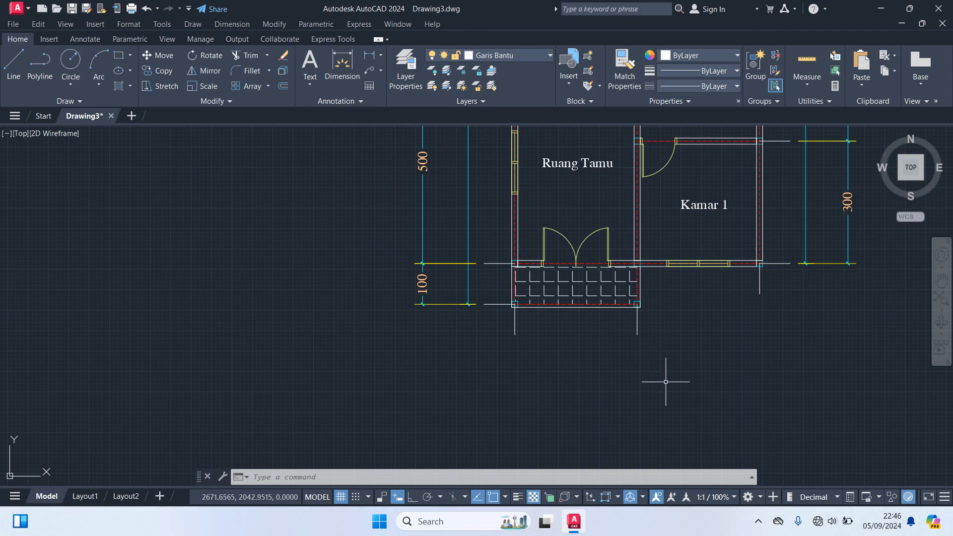
type("dim")
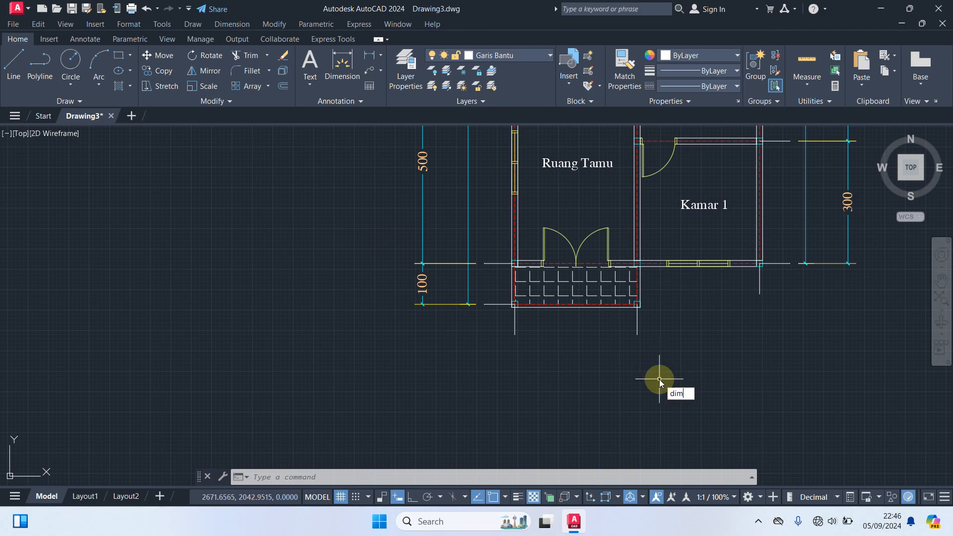
key("Return")
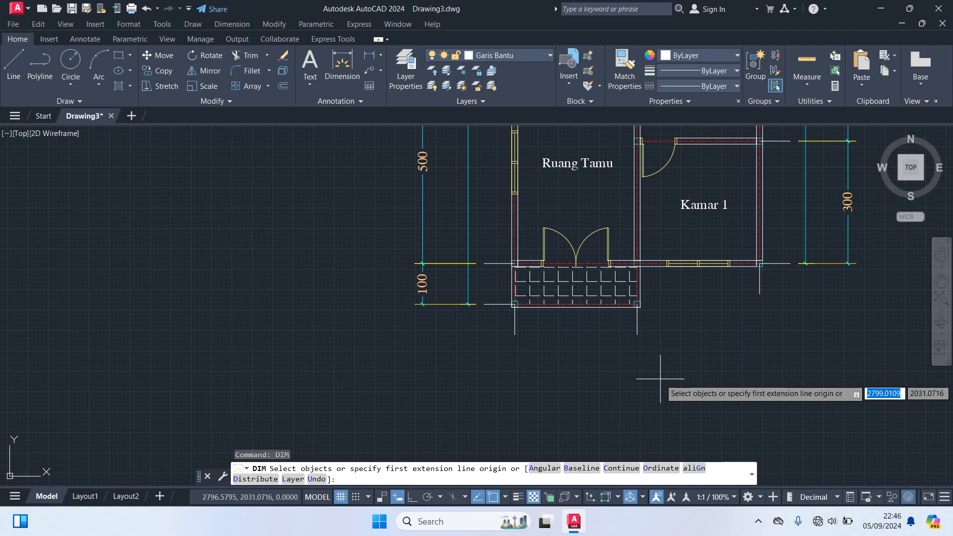
scroll(534, 280, "up", 4)
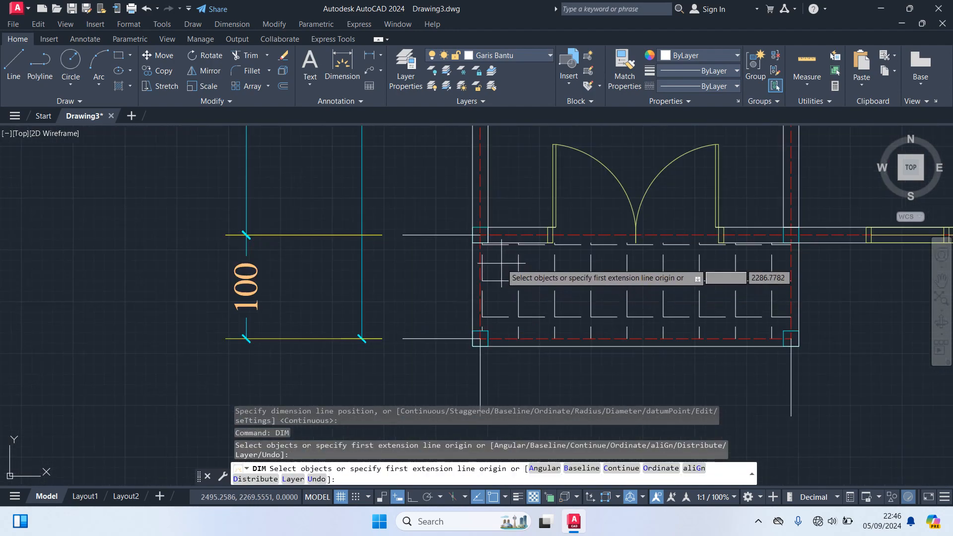
left_click(480, 234)
scroll(615, 317, "down", 2)
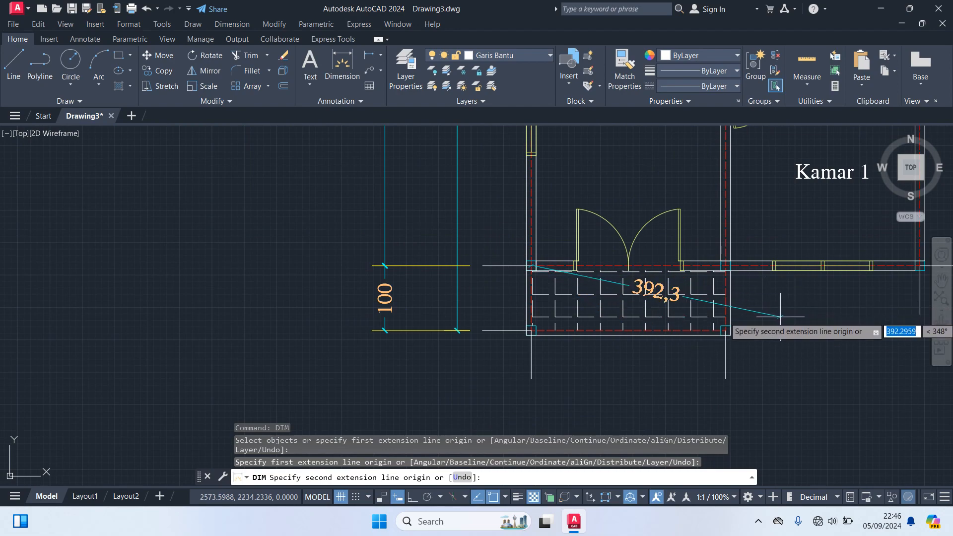
key("Escape")
Step: Copy the short vertical axis line at the porch's front right corner 300 units to the right, in line with Kamar 1's outer wall
middle_click_drag(758, 402, 644, 378)
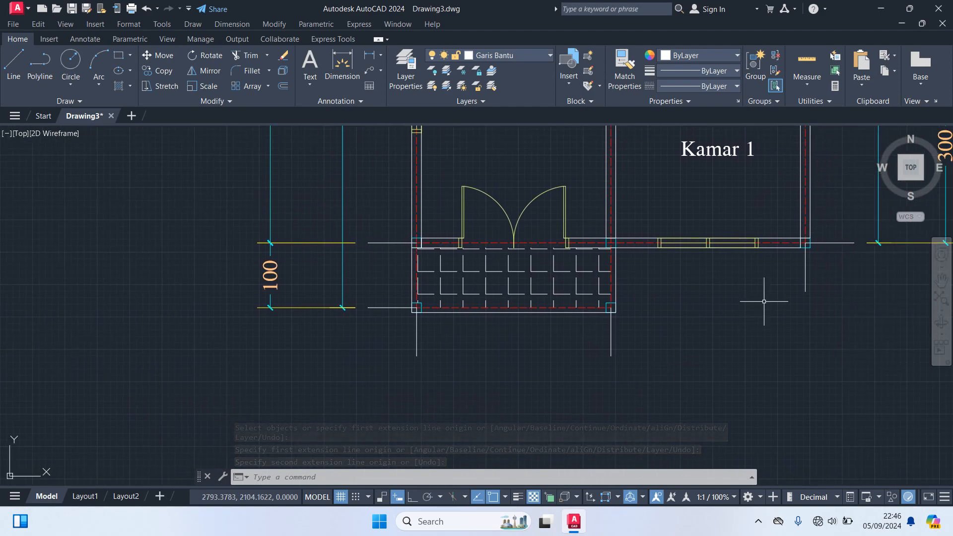
left_click(611, 327)
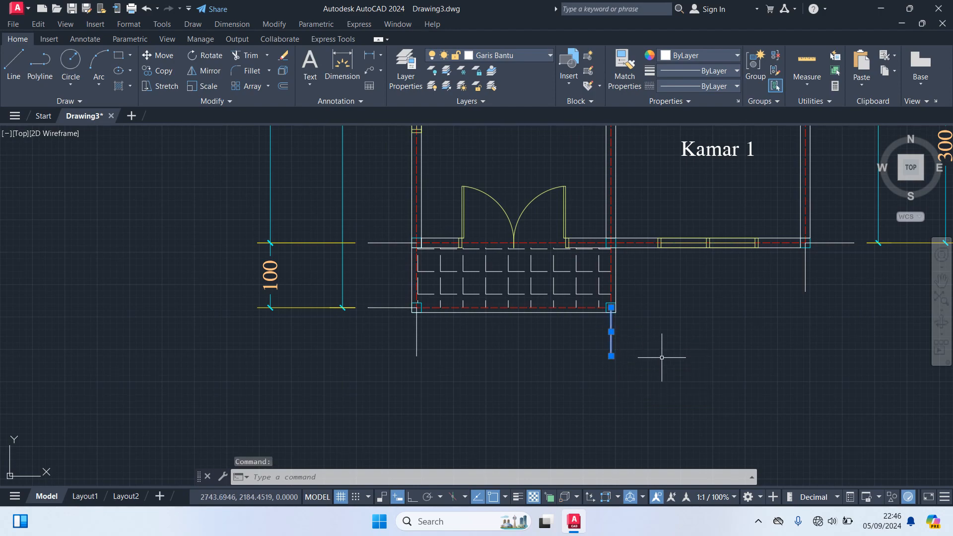
type("co")
key("Return")
scroll(626, 324, "up", 2)
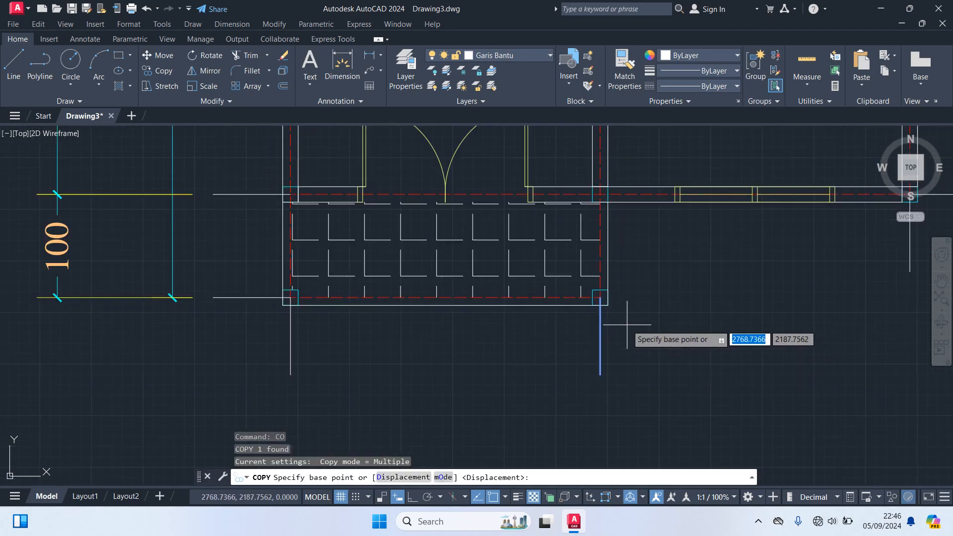
left_click(600, 298)
type("3")
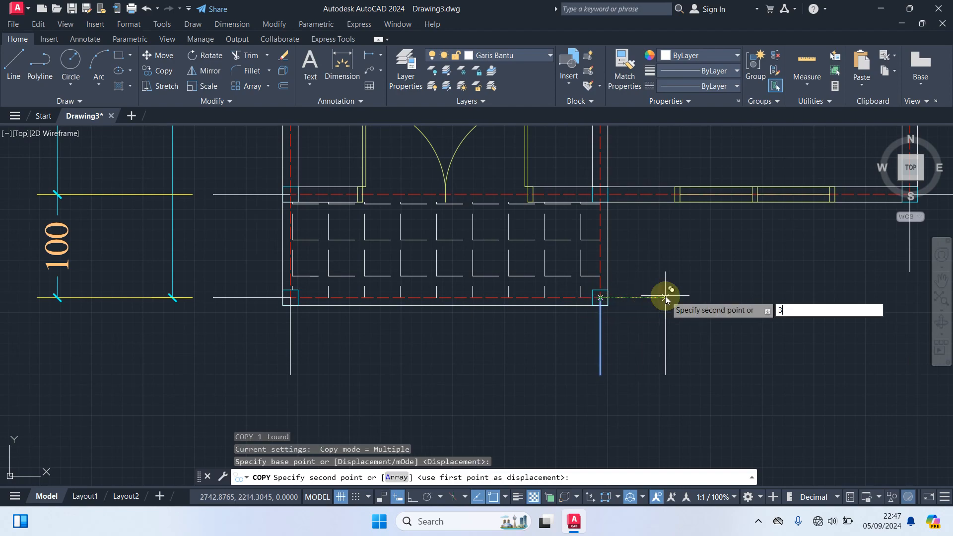
type("00")
key("Return")
key("Return")
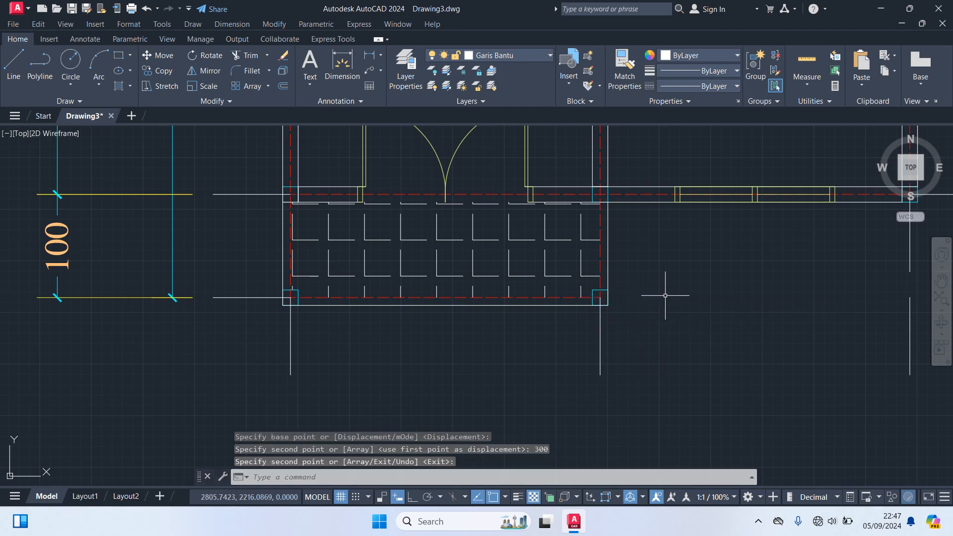
Step: Dimension the overall width in front of the porch between the lower ends of the two outermost vertical axis lines
middle_click_drag(931, 300, 803, 320)
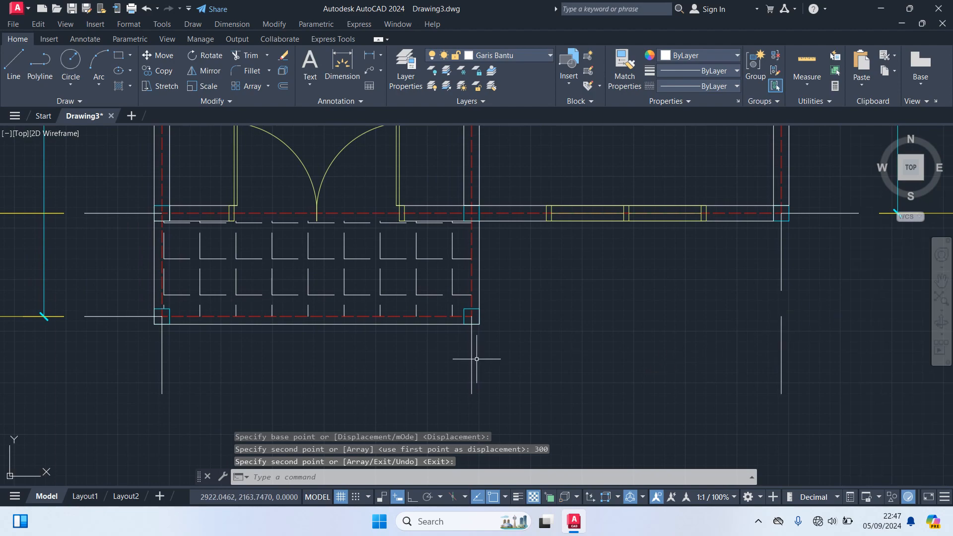
scroll(546, 389, "down", 2)
middle_click_drag(546, 389, 548, 330)
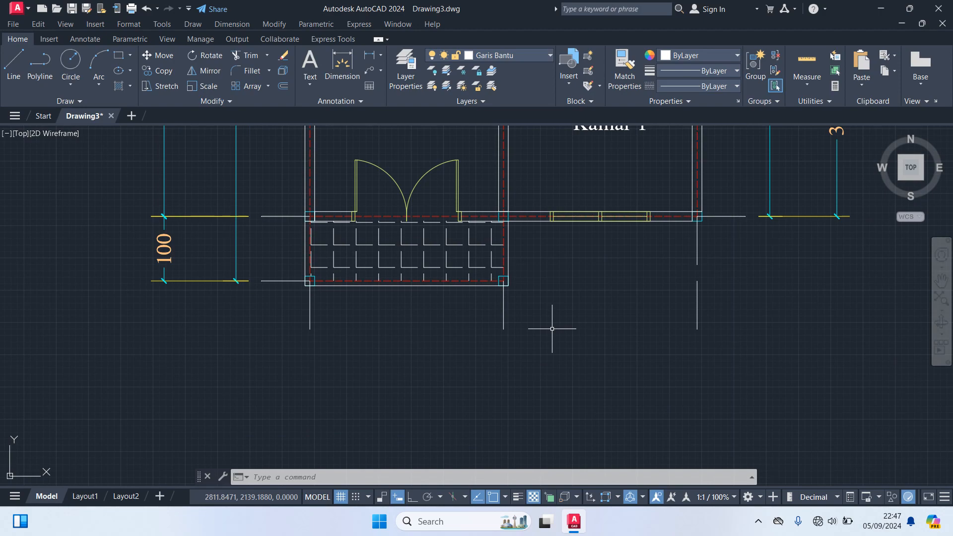
type("dim")
key("Return")
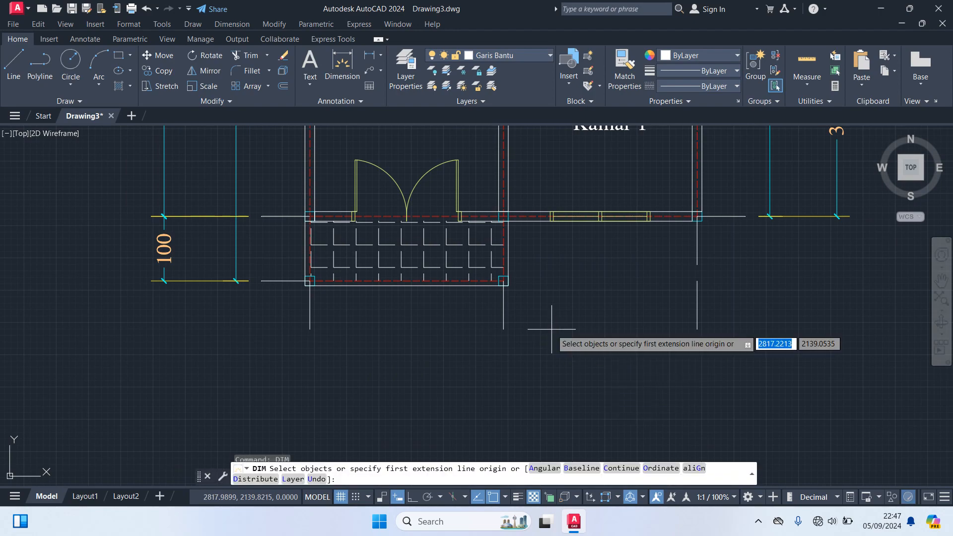
left_click(310, 329)
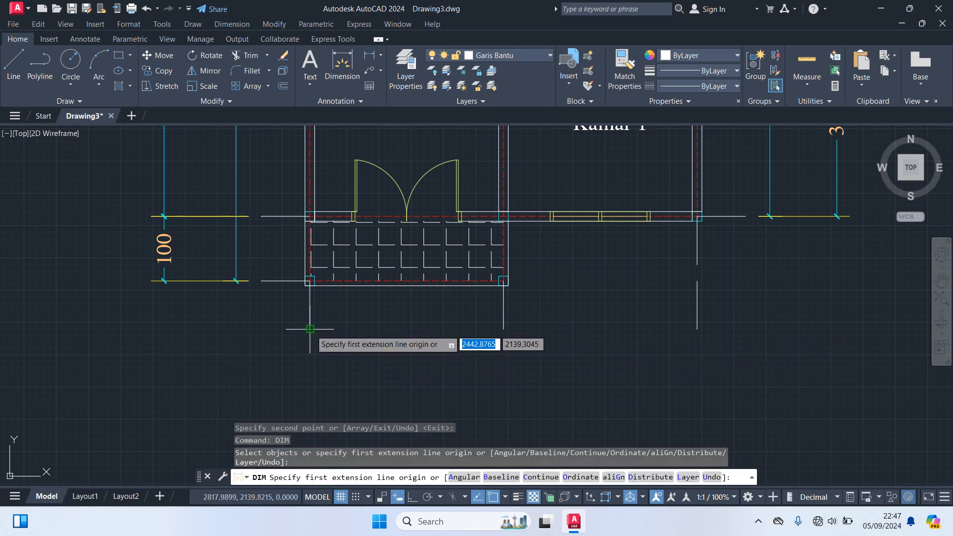
left_click(697, 329)
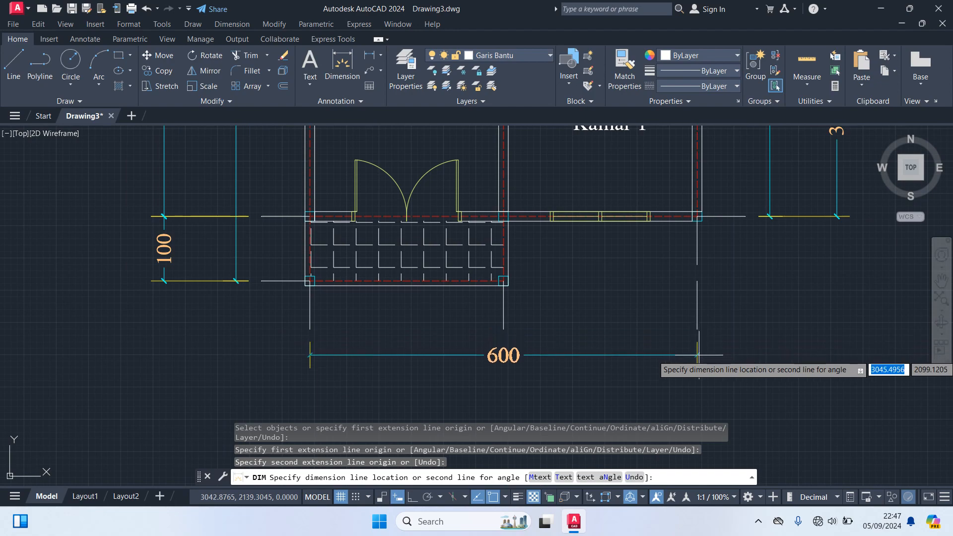
left_click(697, 354)
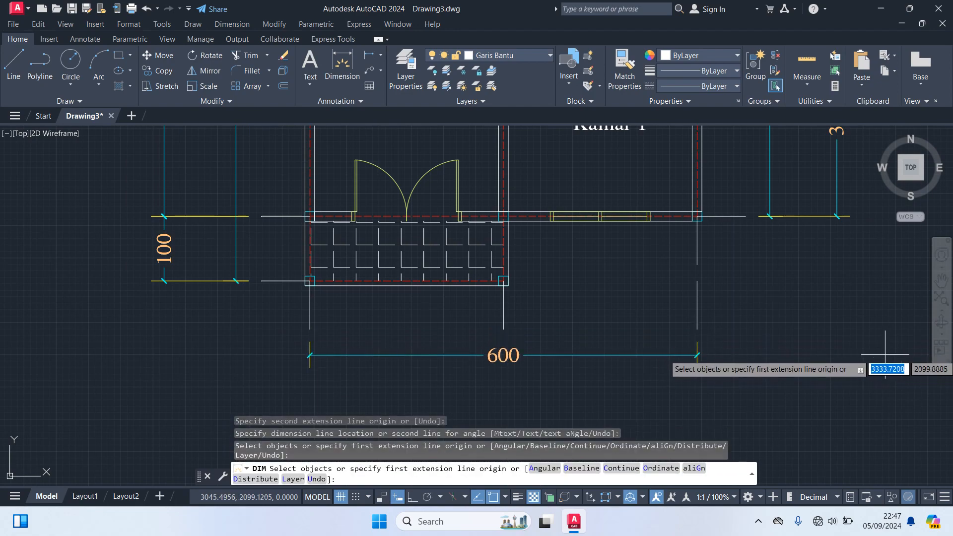
key("Return")
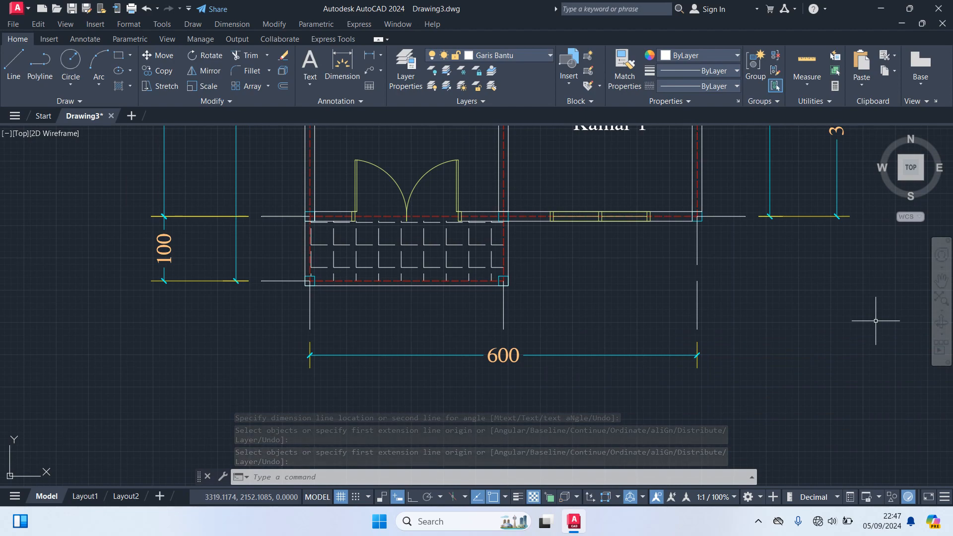
Step: Add a continuous Quick Dimension chain across the three vertical axis line ends at the front, outside the overall width dimension
type("QDim")
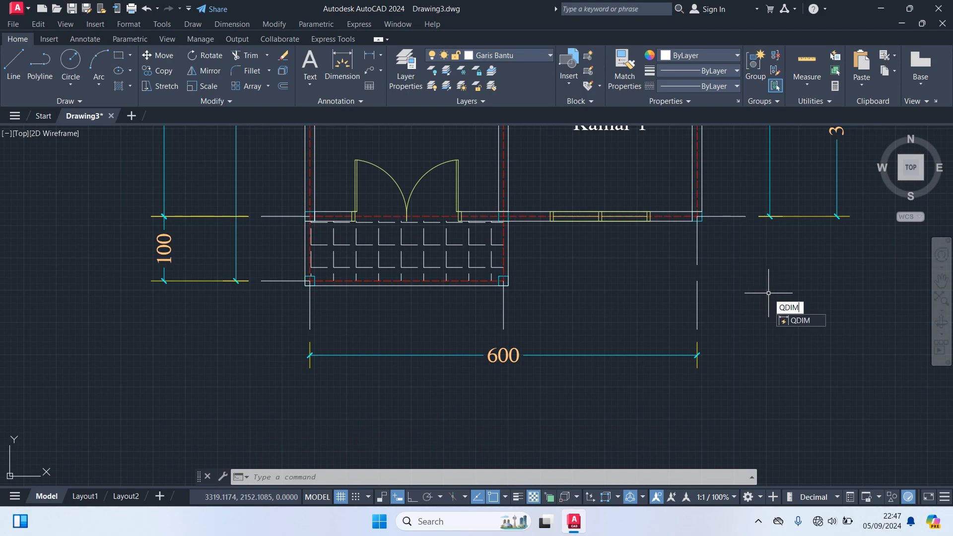
key("Return")
left_click(716, 315)
left_click(261, 309)
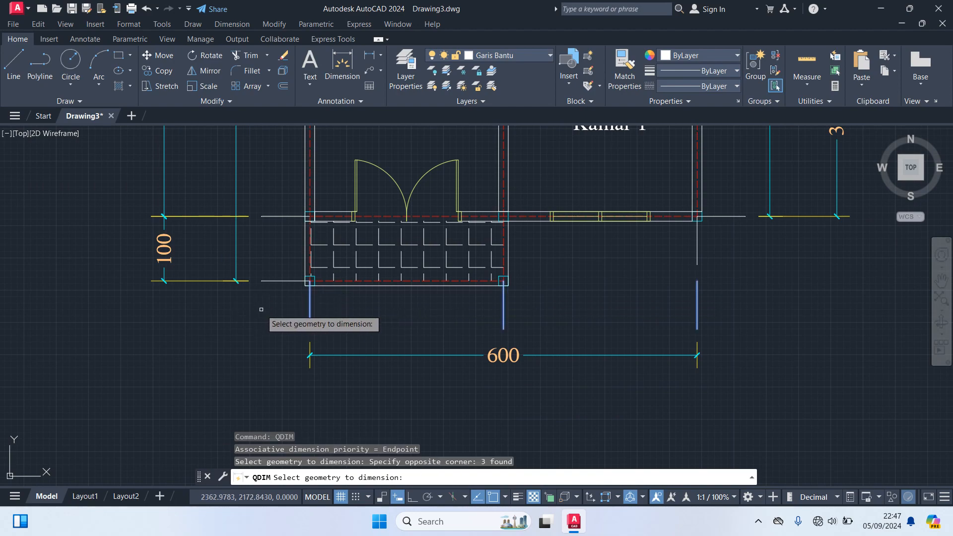
key("Return")
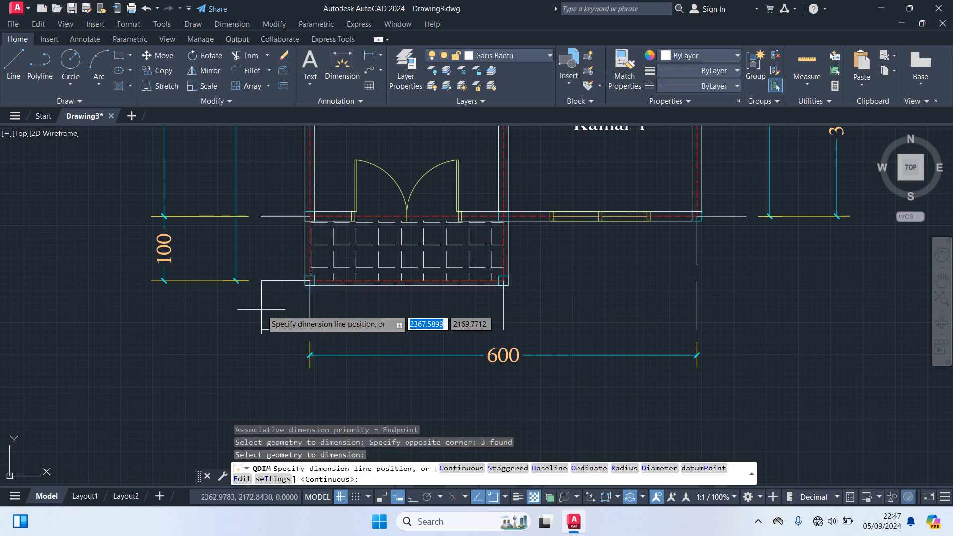
left_click(290, 408)
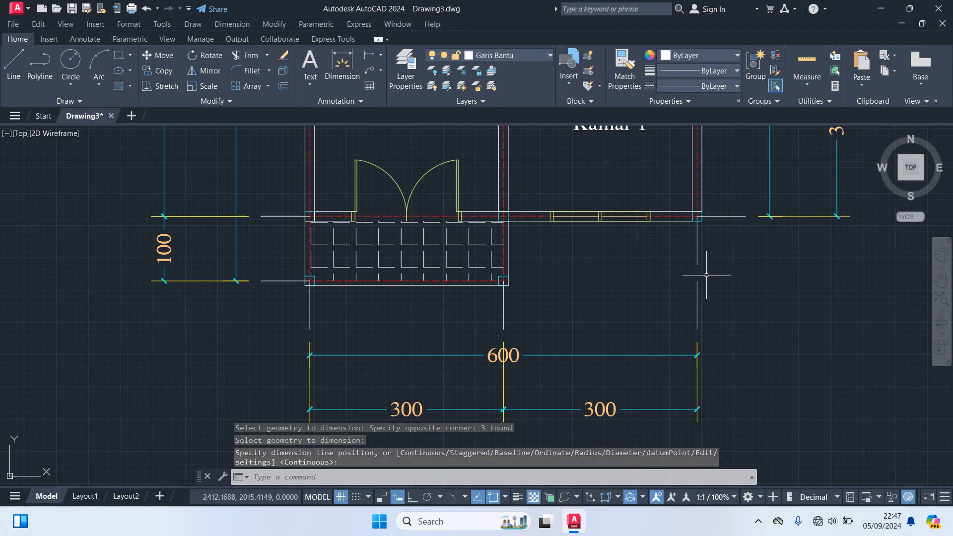
Step: Erase the redundant short vertical axis line directly below Kamar 1's front right corner
left_click(696, 250)
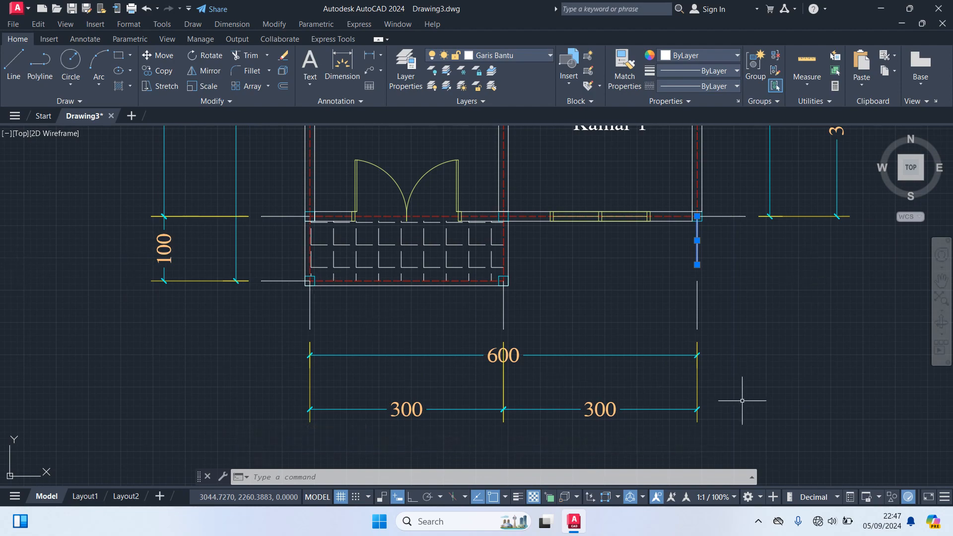
key("Delete")
Step: Erase the spare door and window symbols lying to the right of the floor plan
scroll(754, 333, "down", 4)
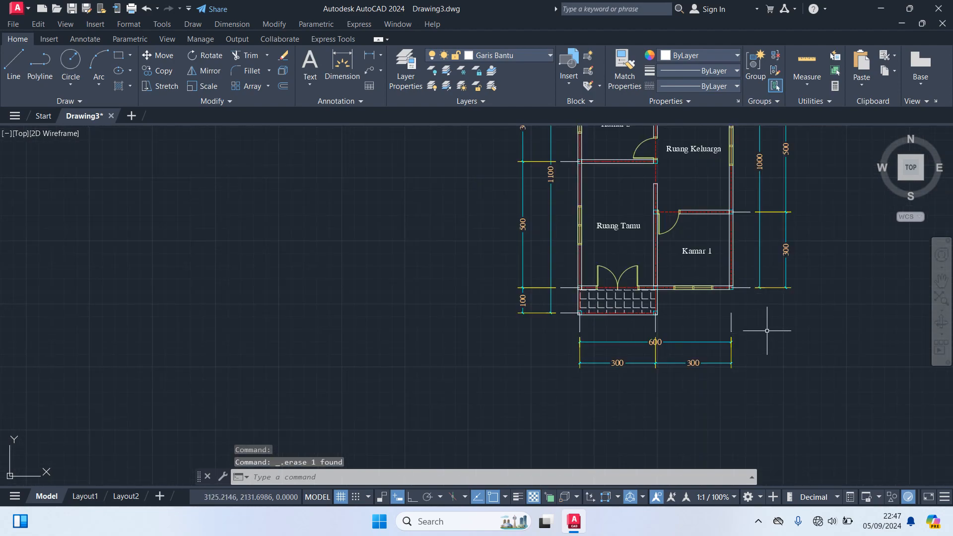
scroll(766, 331, "up", 5)
middle_click_drag(761, 323, 731, 400)
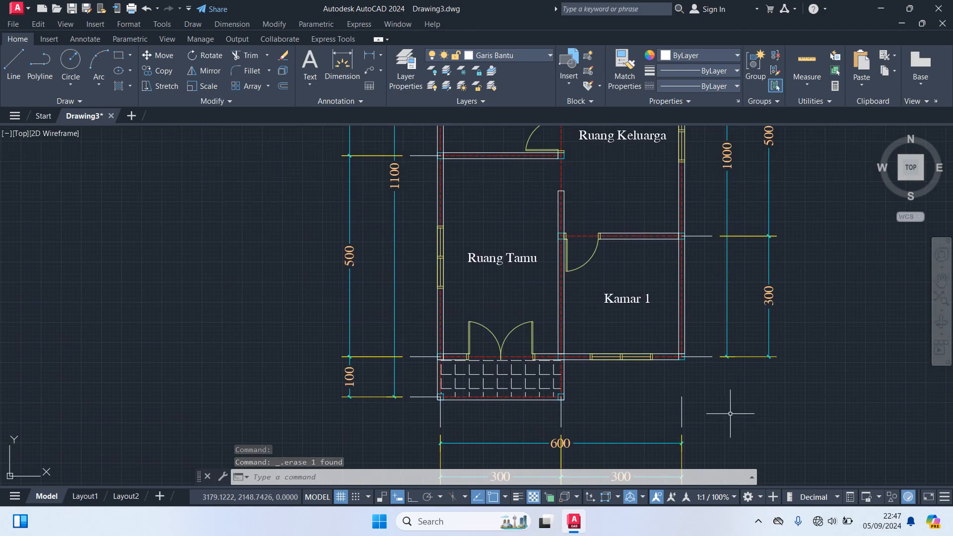
scroll(730, 412, "down", 5)
middle_click_drag(785, 288, 749, 327)
scroll(699, 336, "down", 2)
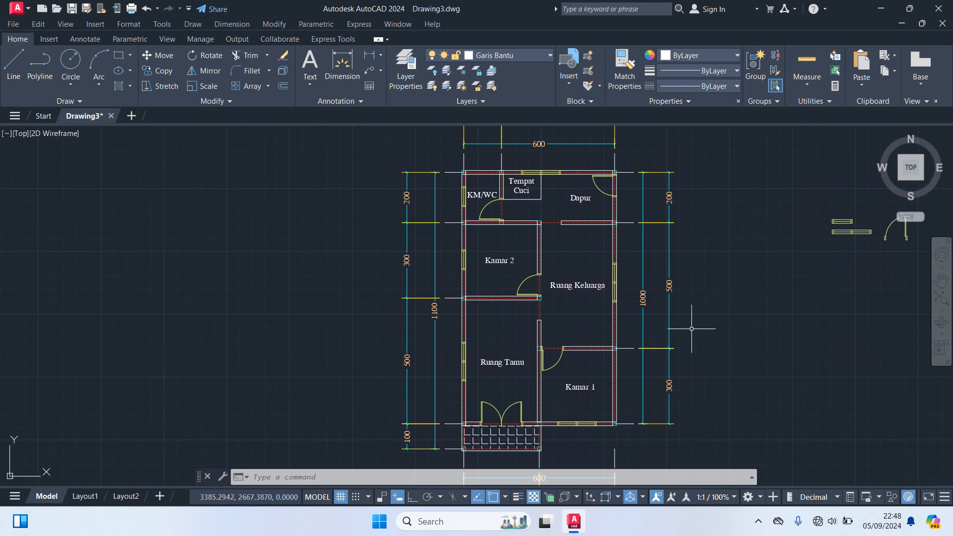
scroll(692, 326, "down", 1)
scroll(692, 323, "up", 2)
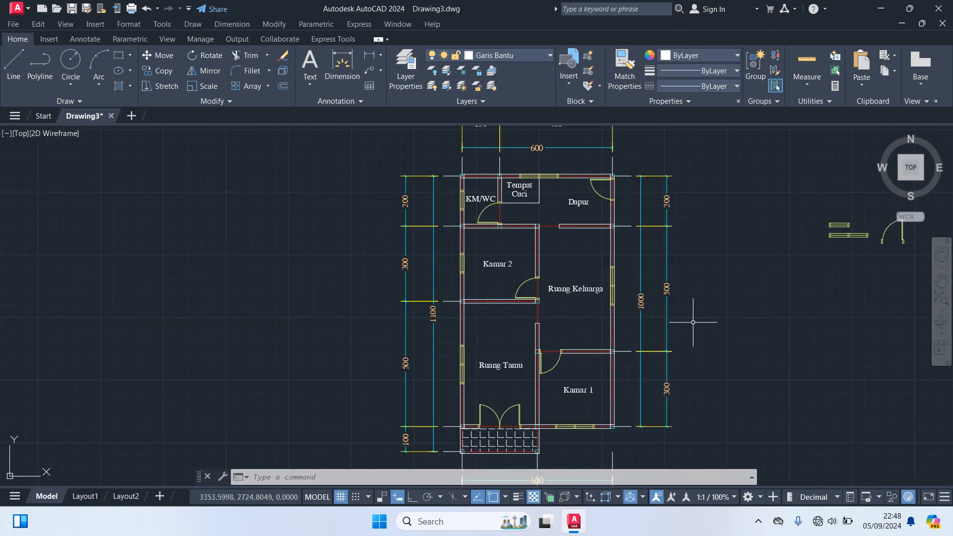
scroll(693, 322, "down", 2)
middle_click_drag(718, 309, 620, 311)
left_click(804, 303)
left_click(646, 234)
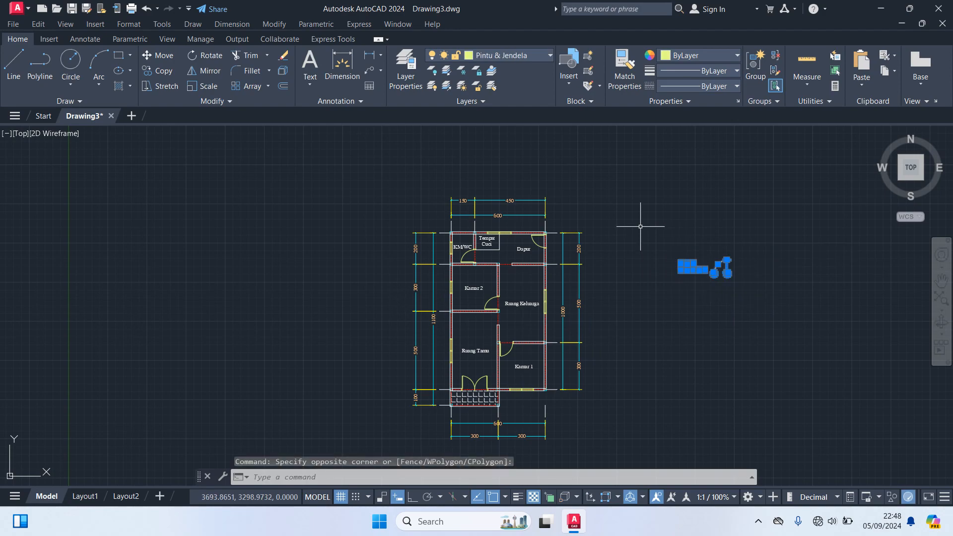
key("Delete")
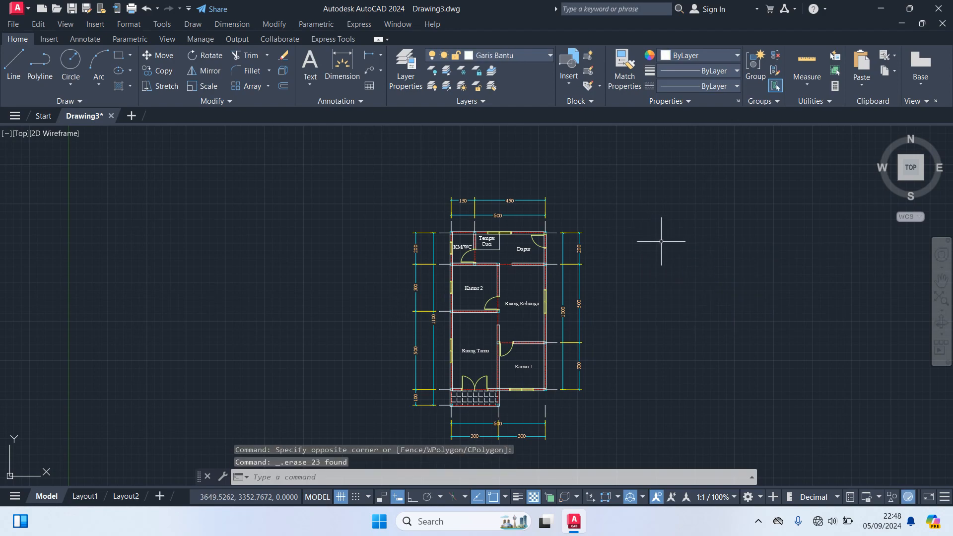
Step: Try turning off the current Garis Bantu layer to check which objects it hides, and turn it back on
type("z")
key("Return")
type("e")
key("Return")
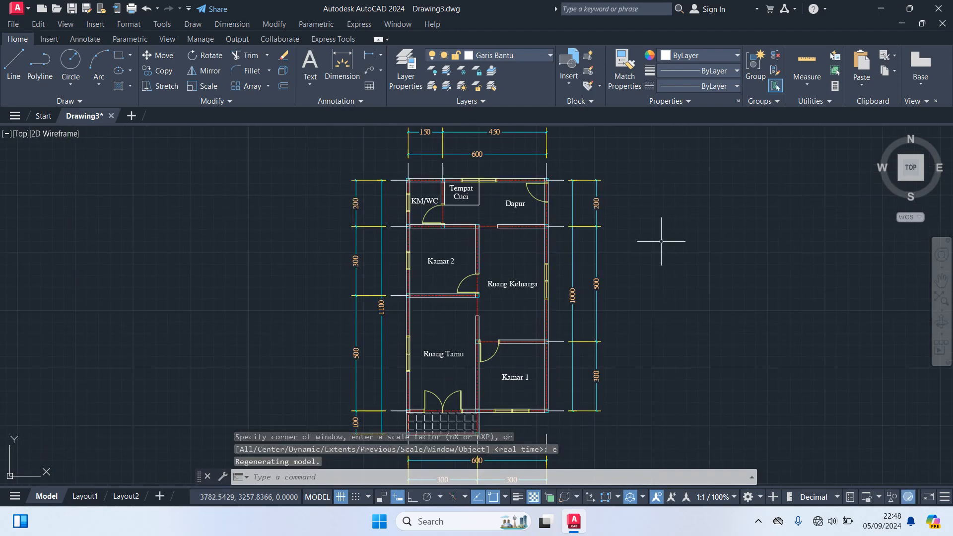
key("Escape")
key("Escape")
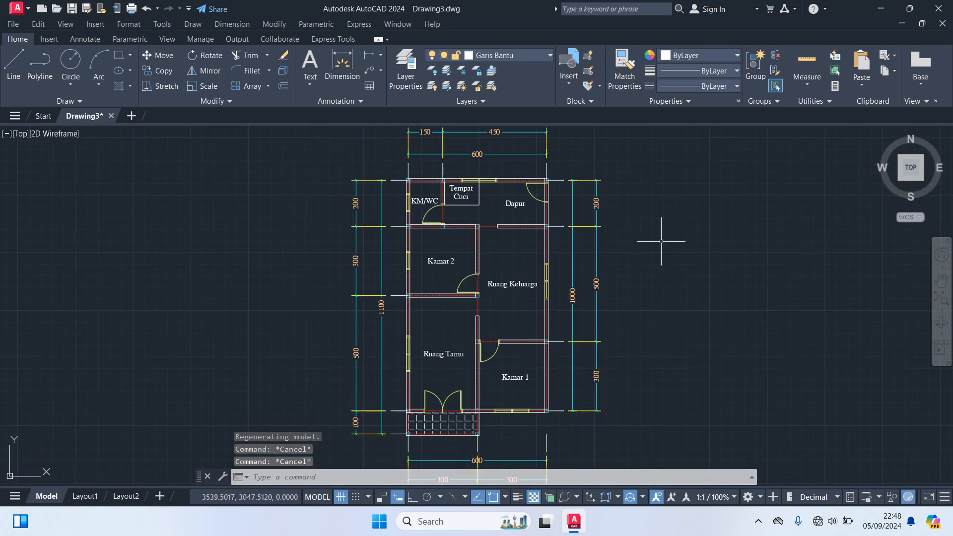
key("Escape")
left_click(520, 54)
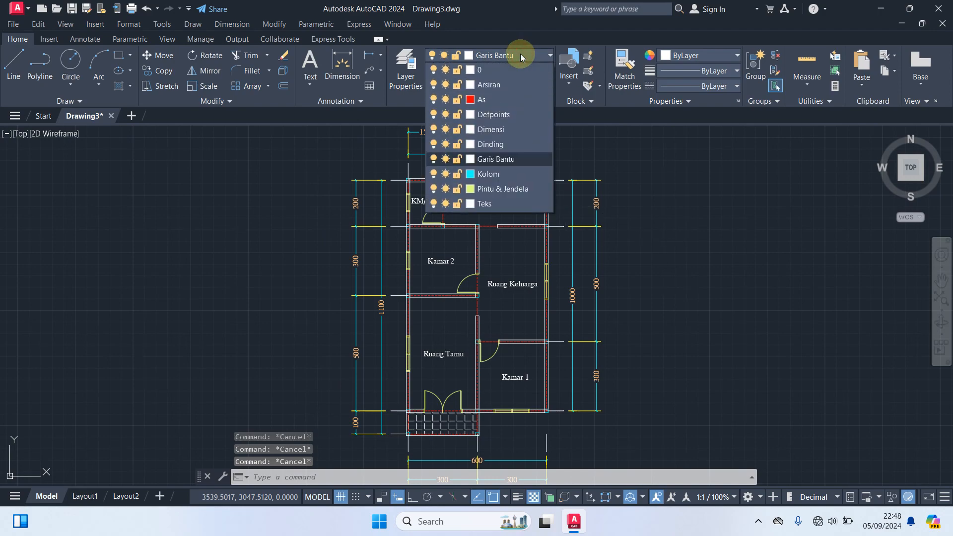
left_click(433, 159)
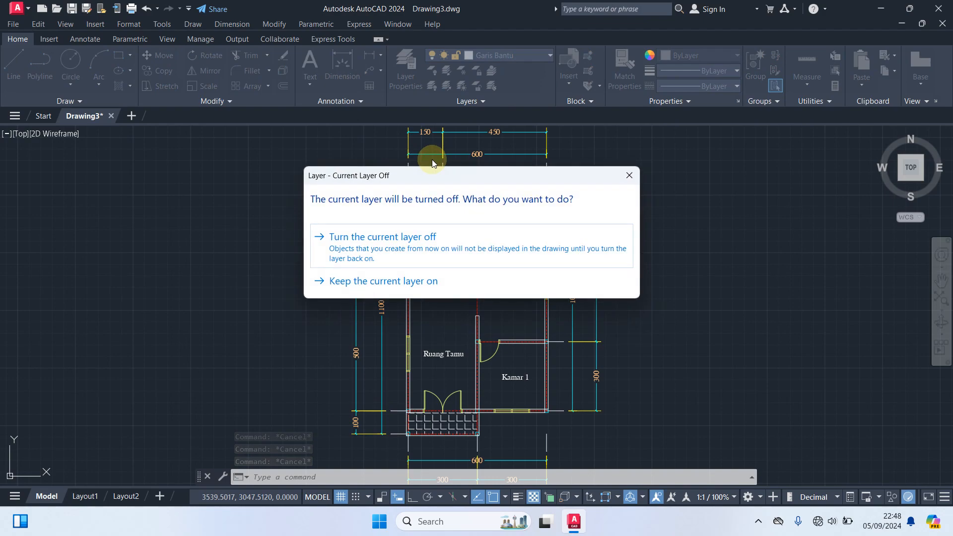
left_click(367, 248)
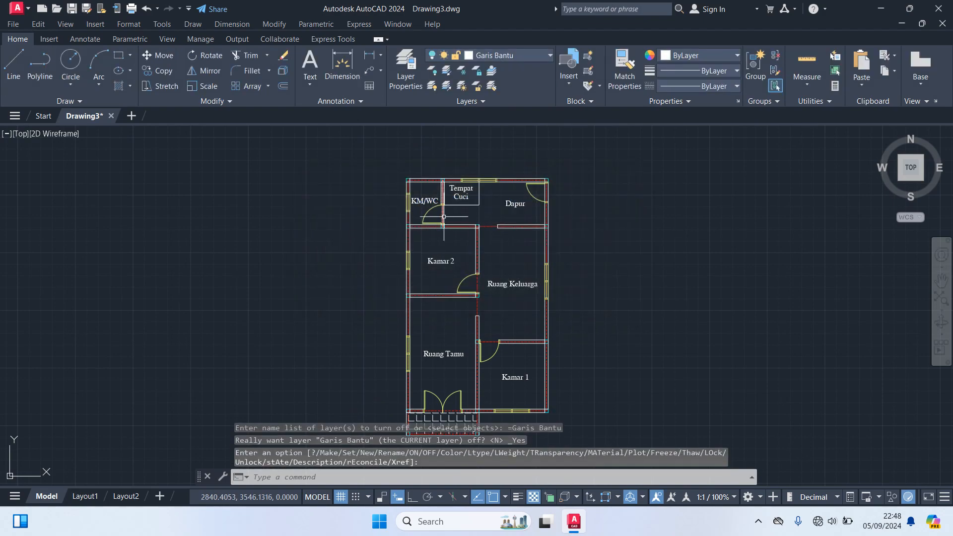
left_click(486, 57)
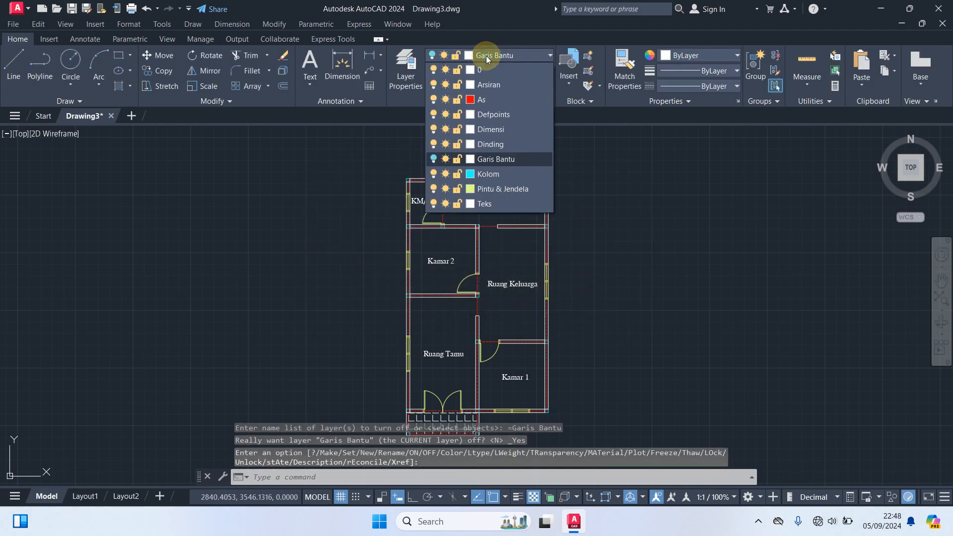
left_click(434, 160)
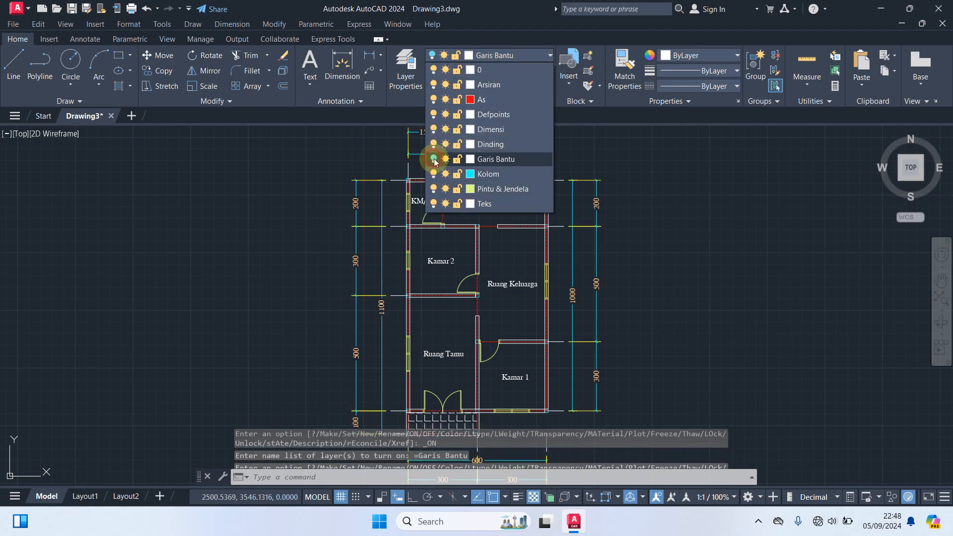
left_click(665, 192)
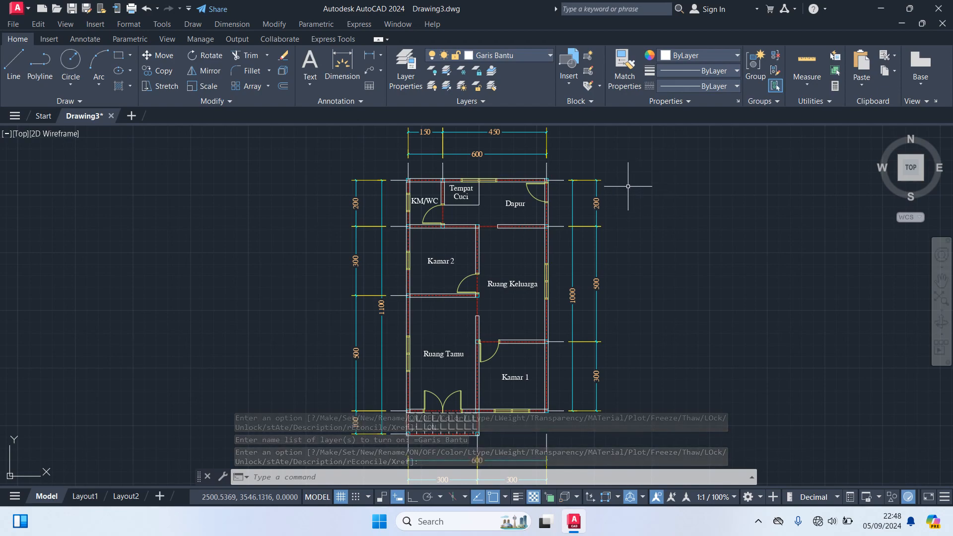
Step: Move all dimensions on the four sides of the floor plan to the Dimensi layer
middle_click_drag(630, 187, 653, 273)
scroll(509, 238, "up", 4)
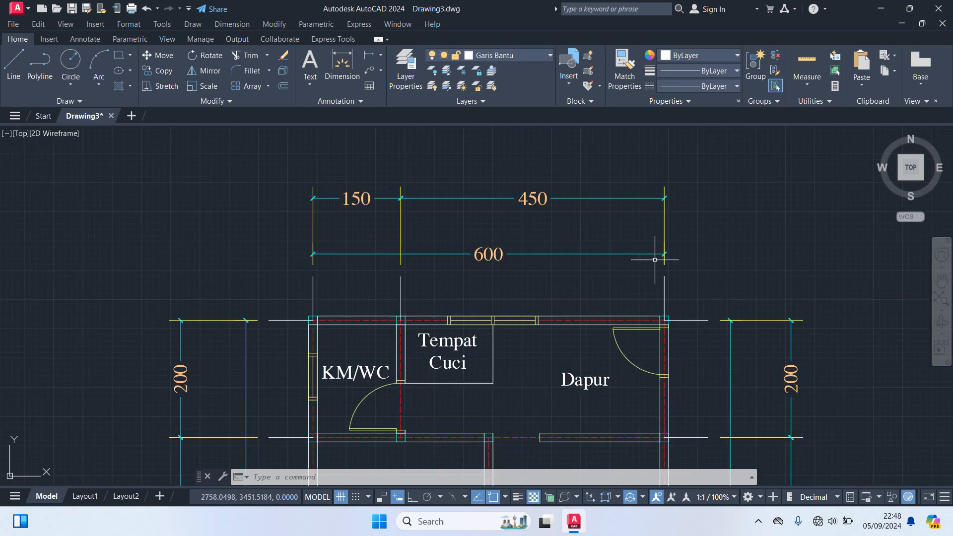
left_click(686, 263)
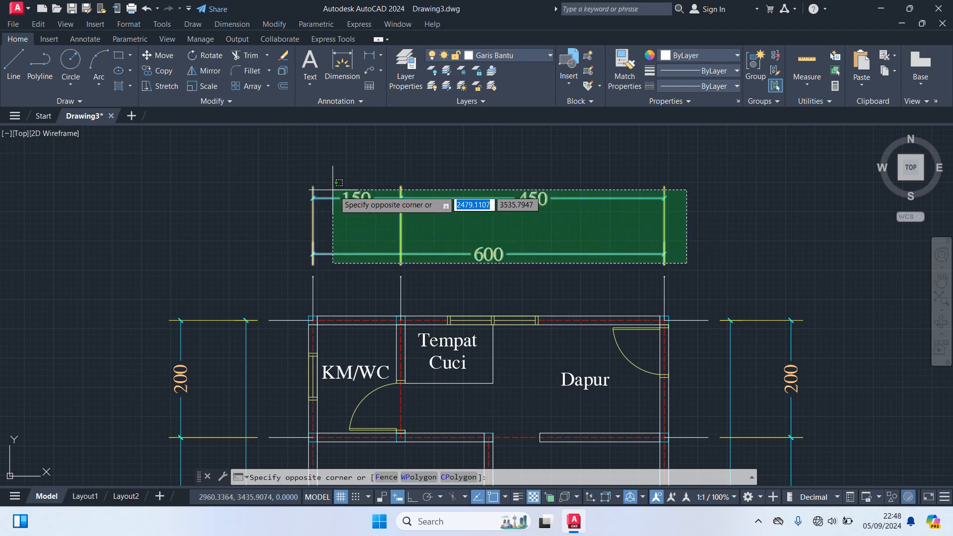
left_click(290, 158)
scroll(665, 249, "down", 5)
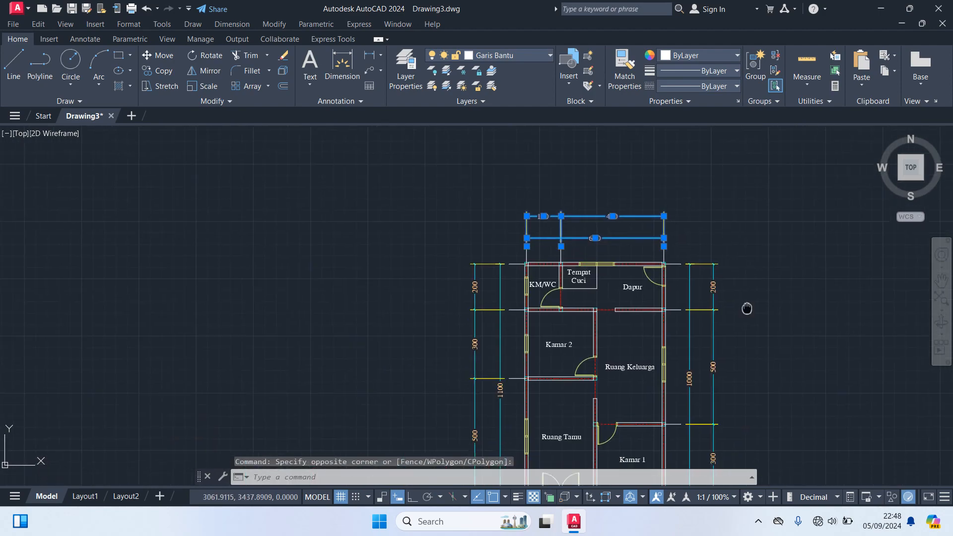
scroll(620, 340, "up", 4)
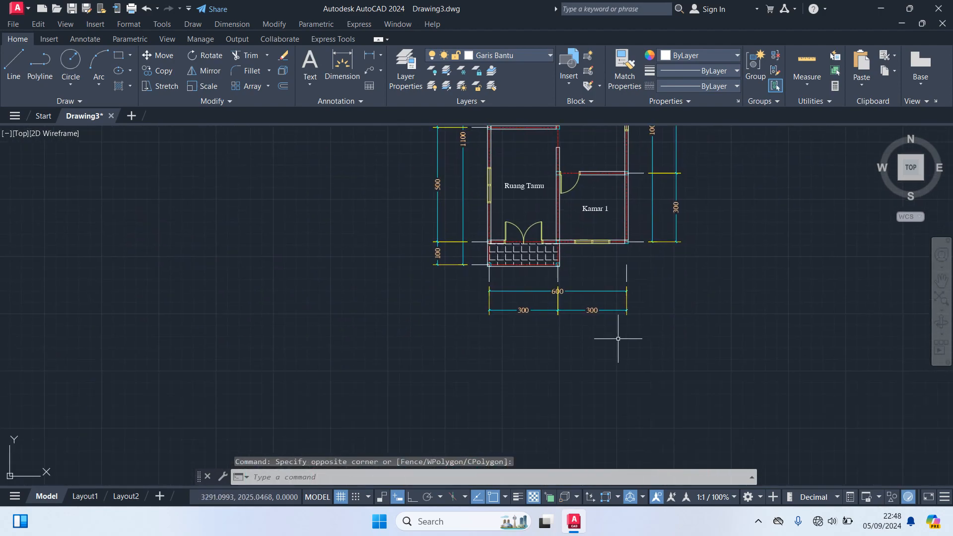
left_click(684, 360)
left_click(335, 268)
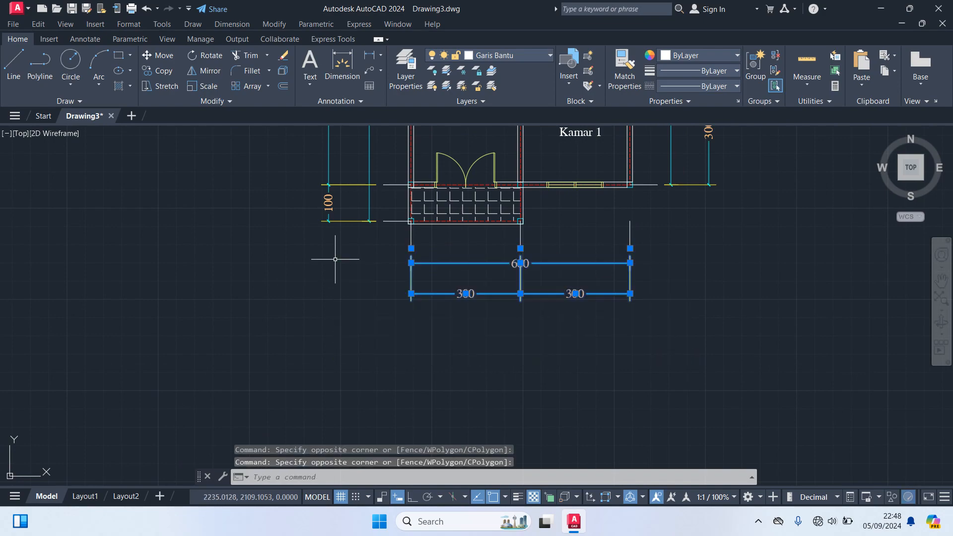
scroll(609, 316, "down", 2)
middle_click_drag(609, 316, 550, 417)
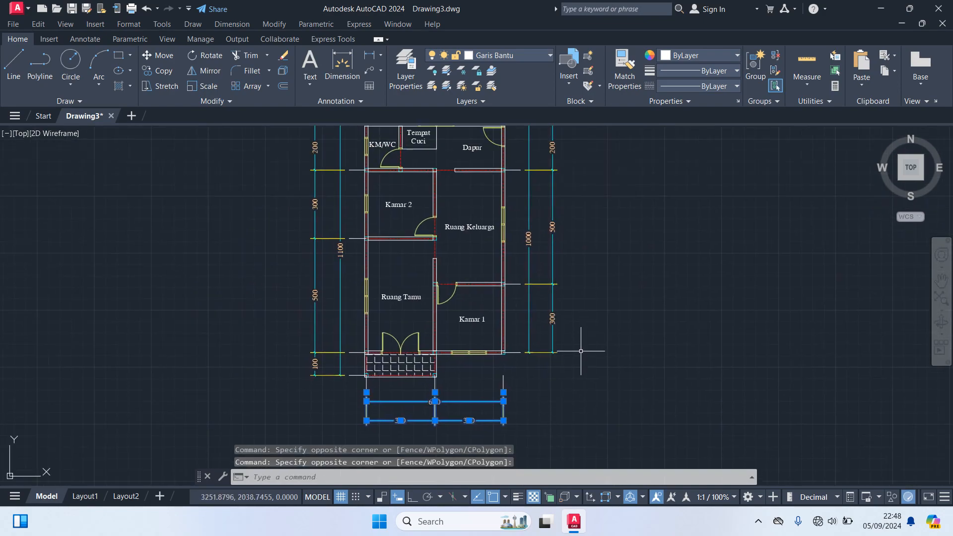
left_click(598, 383)
middle_click_drag(560, 259, 553, 347)
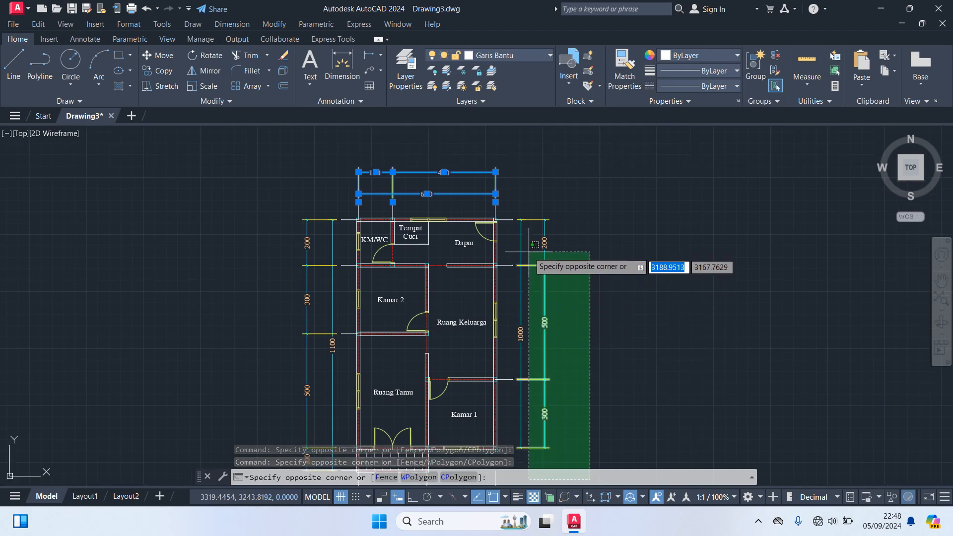
left_click(519, 204)
scroll(580, 252, "down", 3)
scroll(427, 353, "up", 3)
middle_click_drag(550, 337, 530, 436)
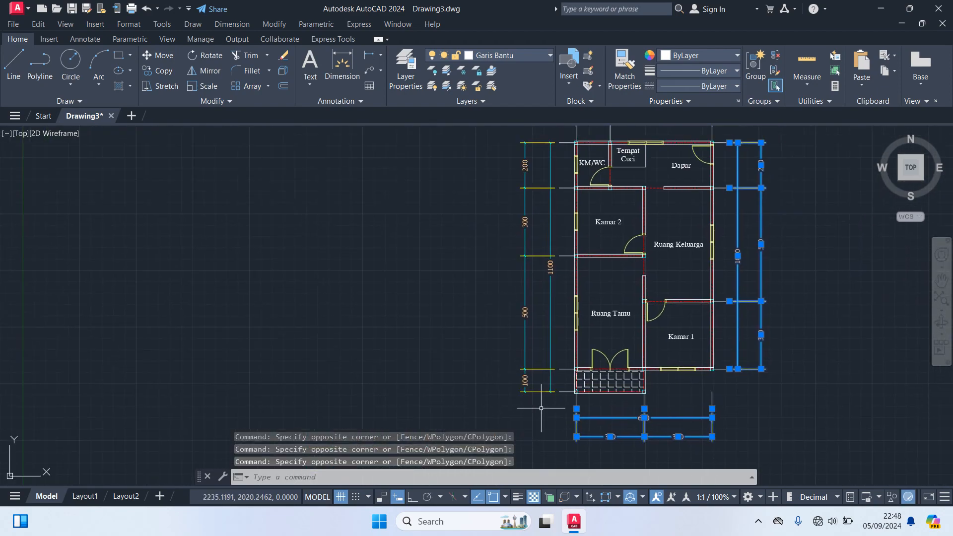
left_click(552, 411)
middle_click_drag(473, 232, 468, 337)
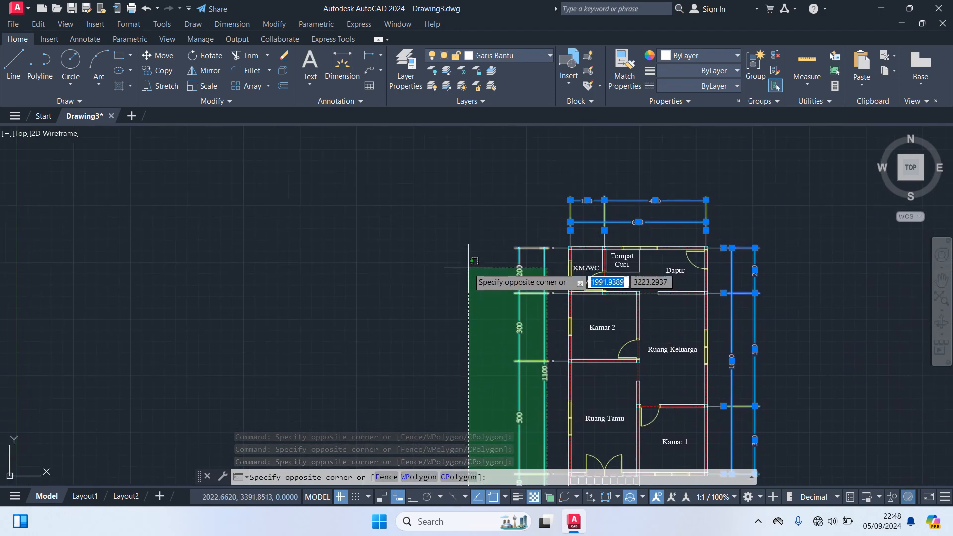
left_click(459, 242)
scroll(458, 241, "down", 2)
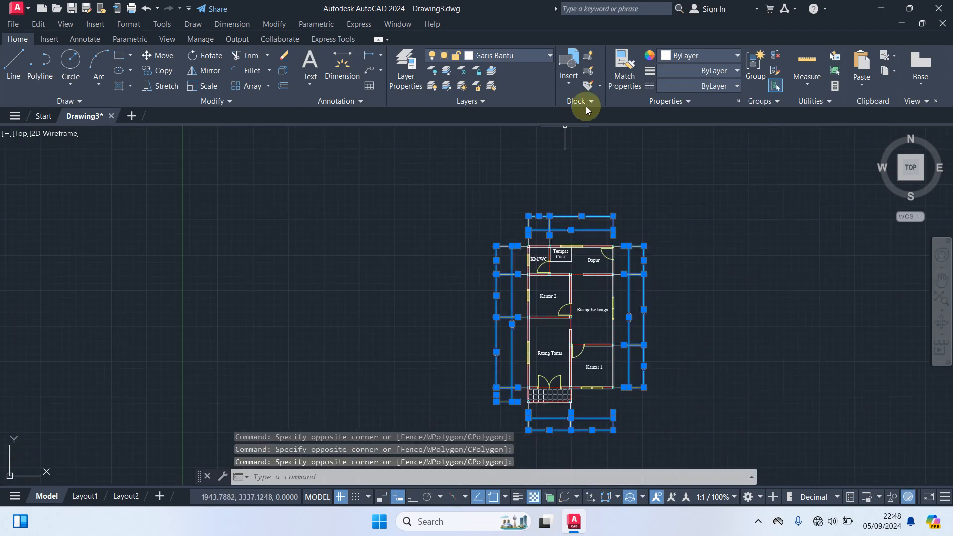
left_click(510, 58)
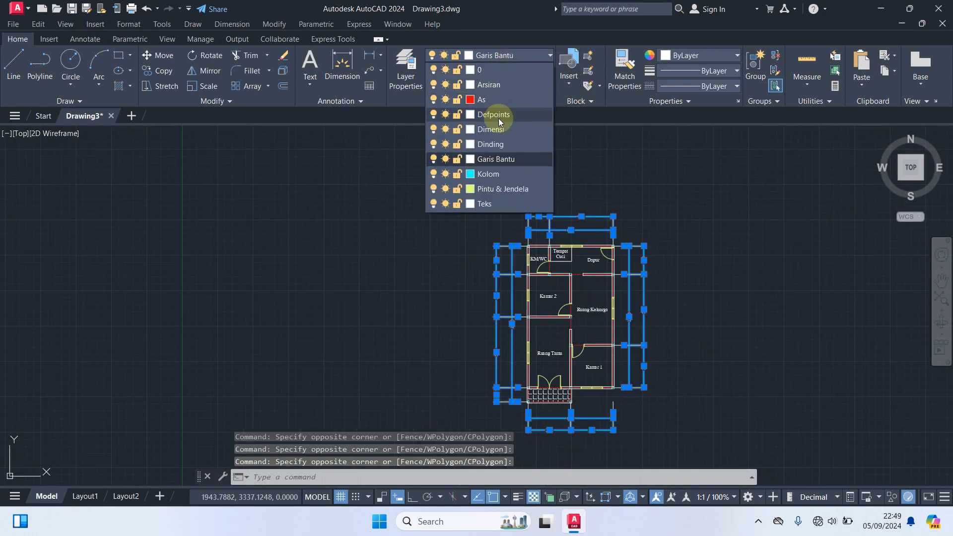
left_click(499, 130)
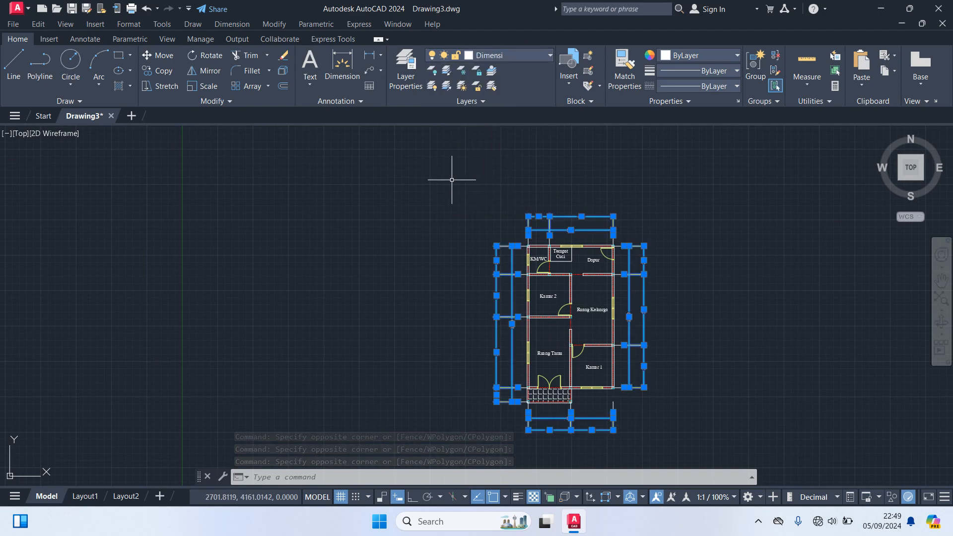
key("Escape")
Step: Turn off the current Garis Bantu layer to hide the helper lines around the floor plan
middle_click_drag(443, 251, 385, 198)
scroll(384, 193, "up", 2)
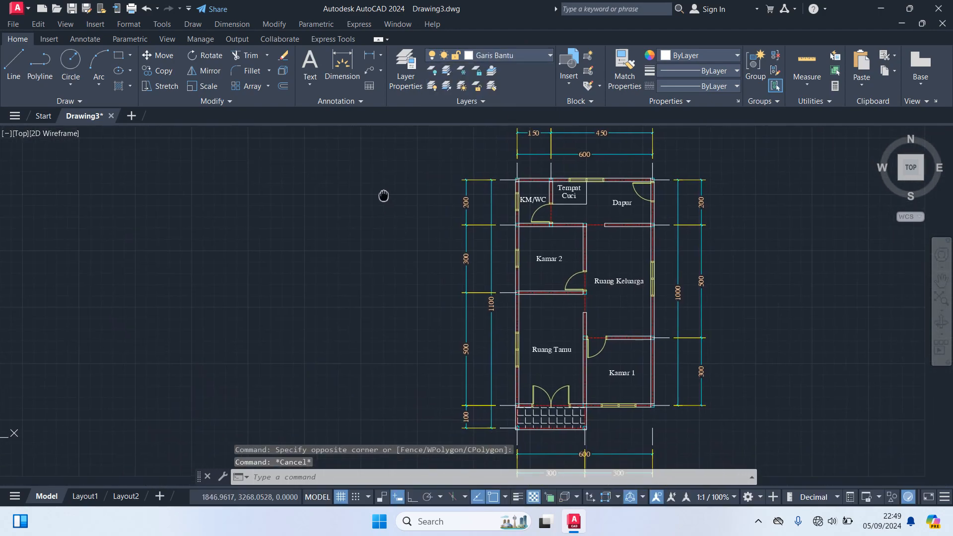
left_click(504, 54)
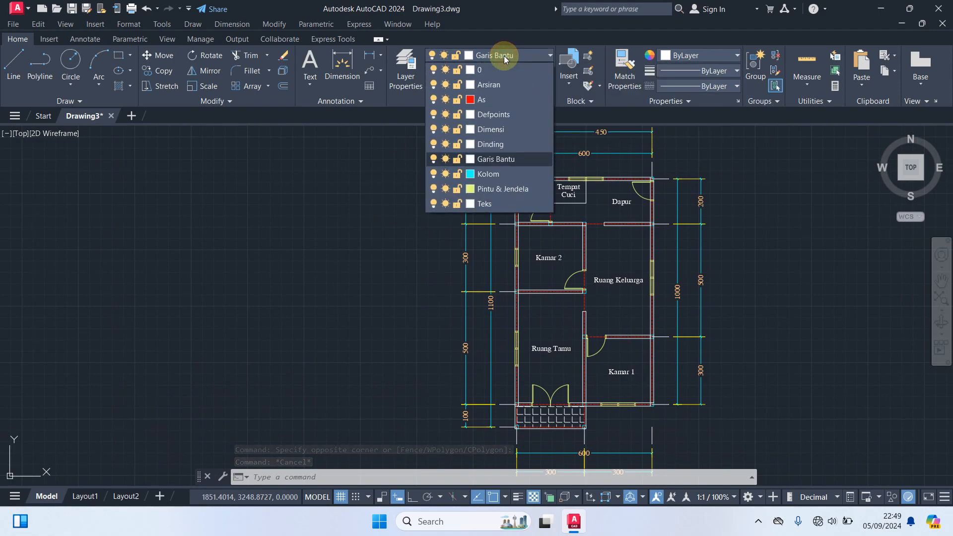
left_click(433, 159)
left_click(388, 243)
Step: Turn off the As layer to hide the red axis lines inside the walls
middle_click_drag(377, 234, 350, 216)
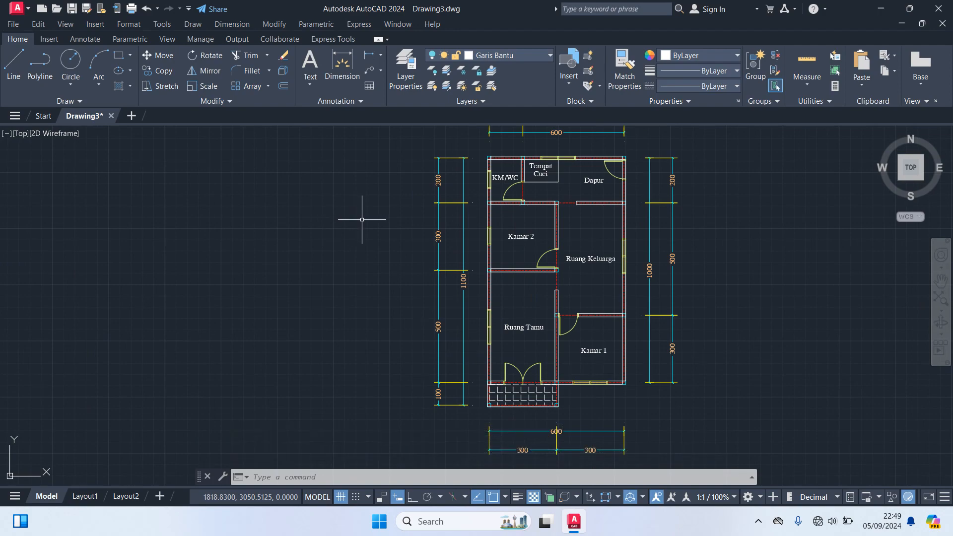
scroll(377, 243, "down", 2)
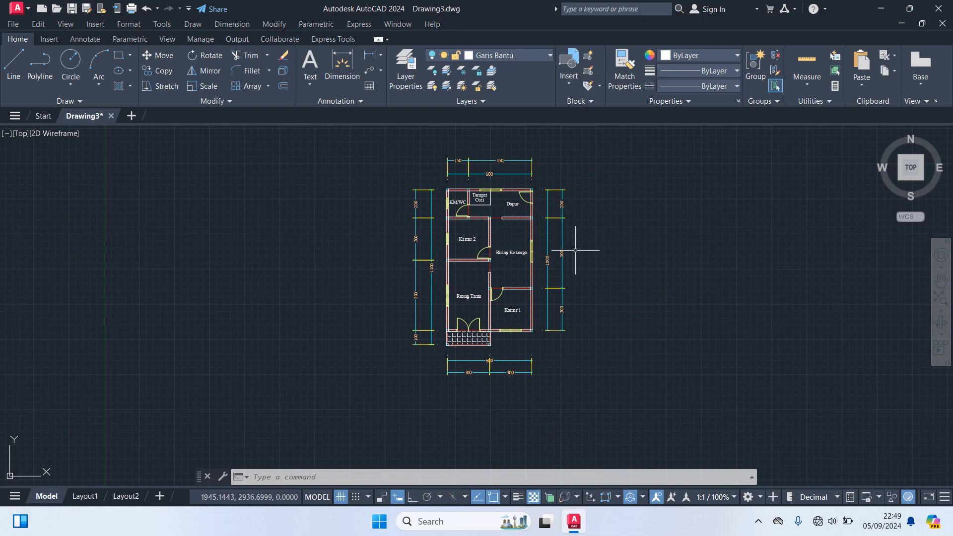
scroll(582, 234, "up", 2)
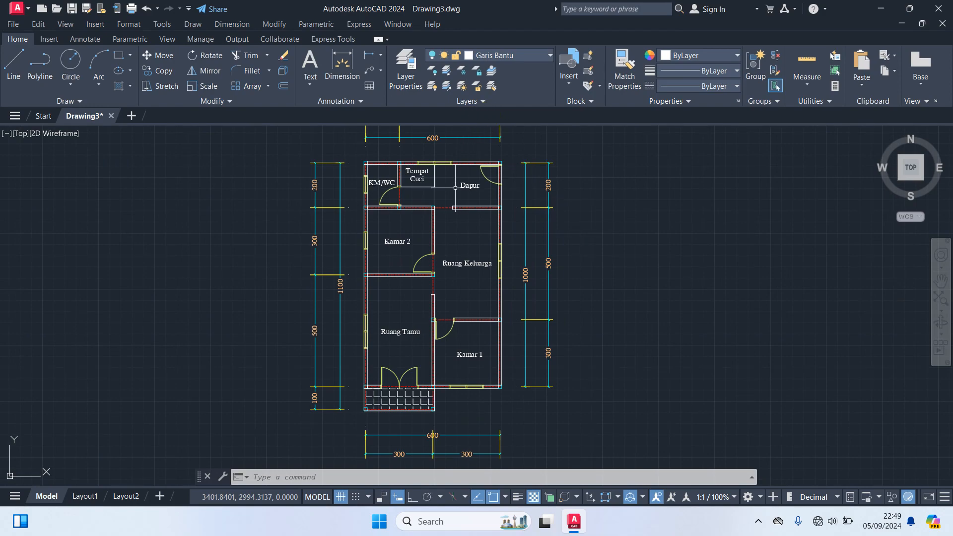
left_click(498, 55)
left_click(434, 100)
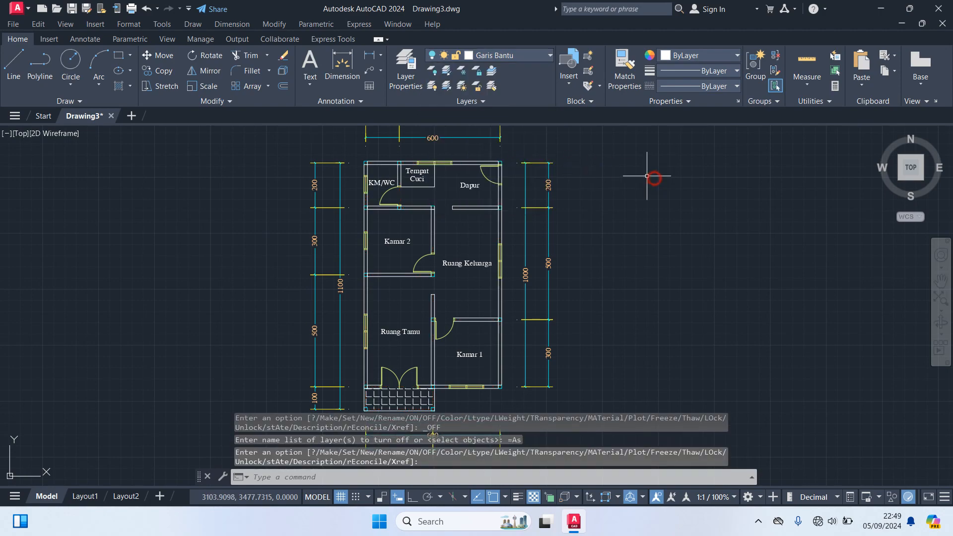
mouse_move(671, 229)
middle_mouse_down()
mouse_move(680, 187)
mouse_move(694, 222)
middle_mouse_up()
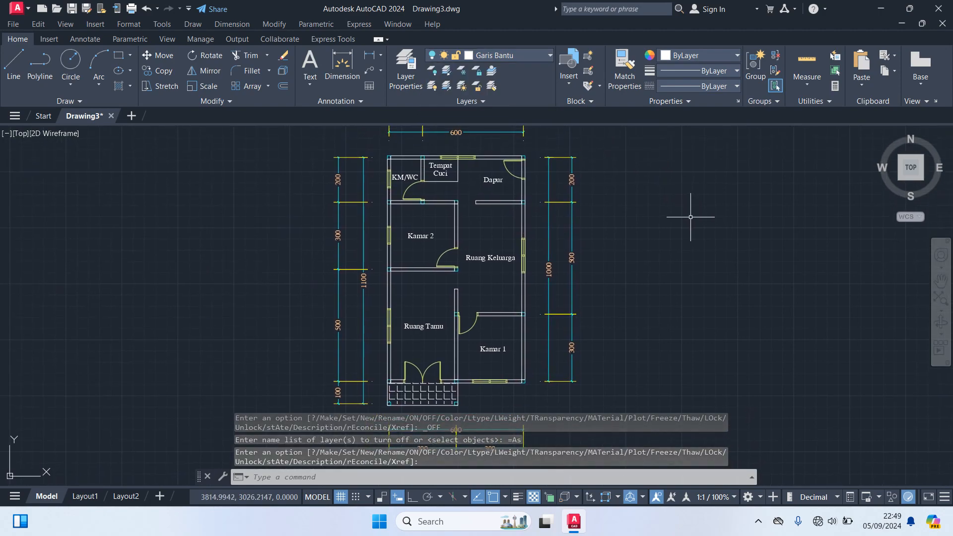
Step: Zoom to the drawing's extents to review the whole dimensioned floor plan
middle_click_drag(688, 248, 719, 267)
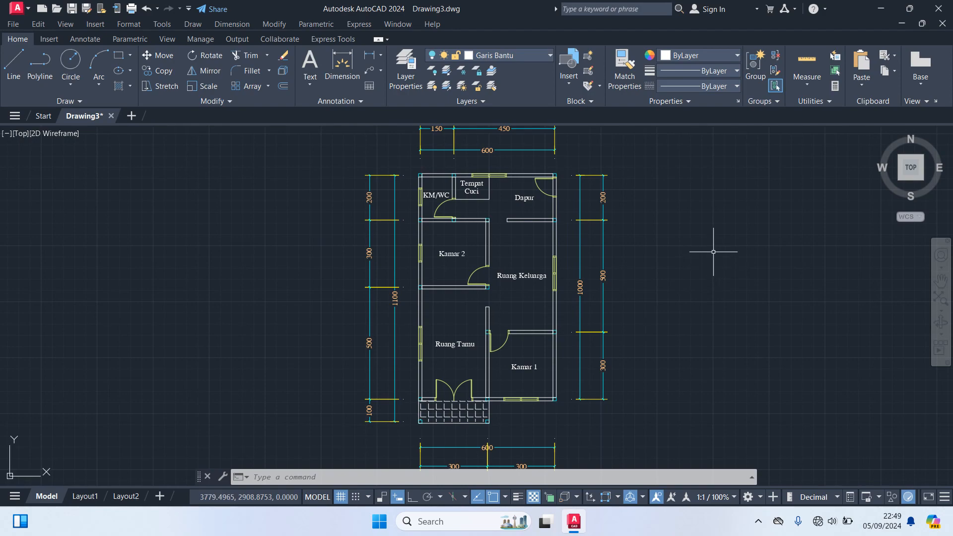
key("Return")
type("e")
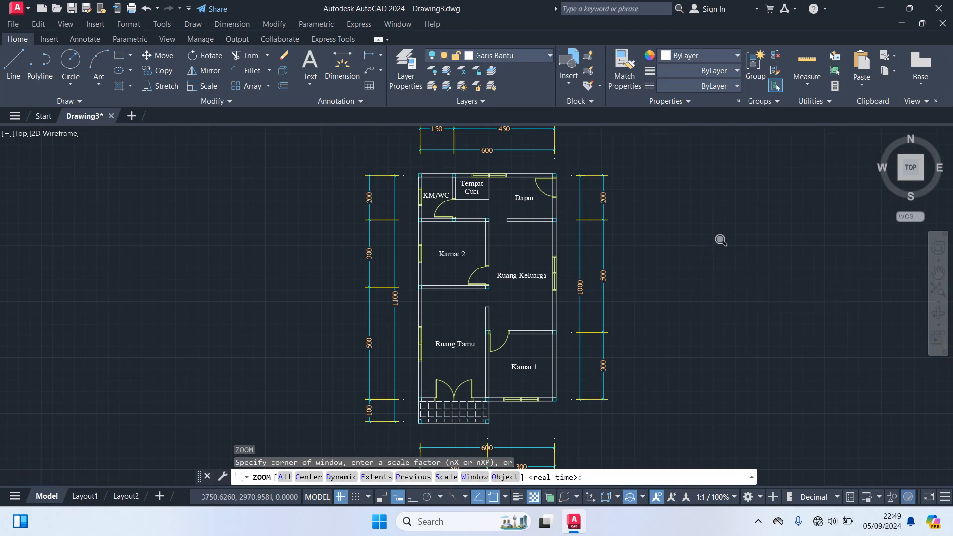
key("Return")
key("Escape")
key("Escape")
key("Escape")
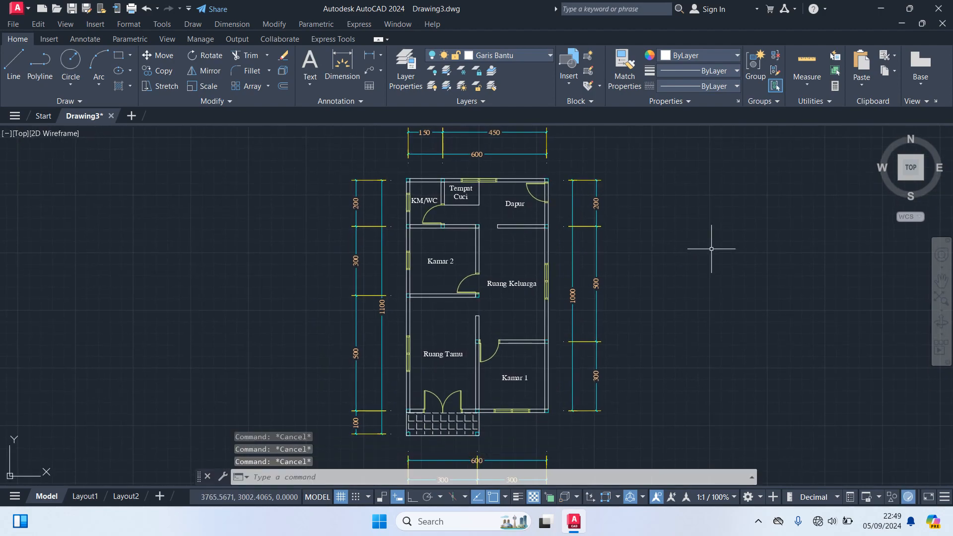
mouse_move(713, 279)
middle_mouse_down()
mouse_move(382, 281)
mouse_move(485, 302)
mouse_move(695, 272)
middle_mouse_up()
scroll(702, 279, "down", 3)
scroll(699, 284, "up", 3)
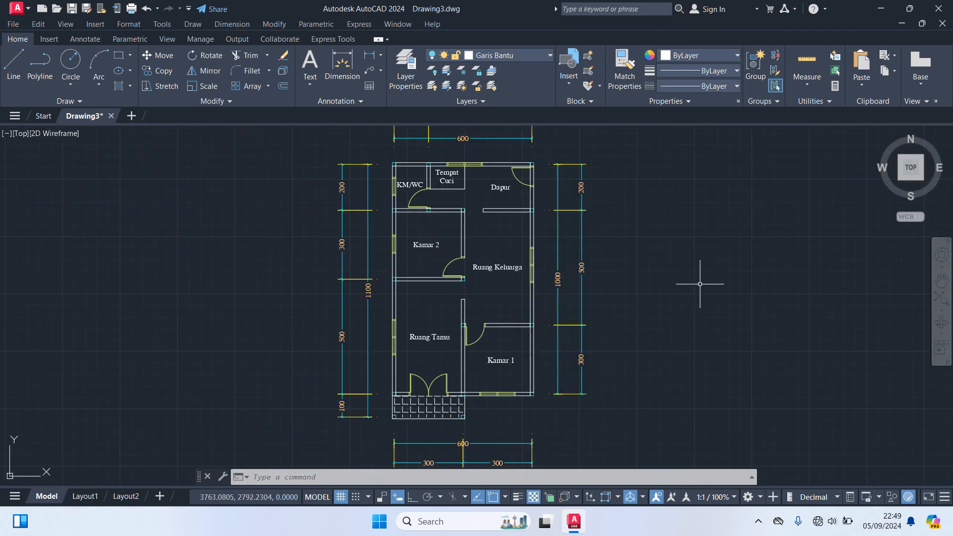
scroll(696, 282, "down", 2)
scroll(693, 281, "up", 2)
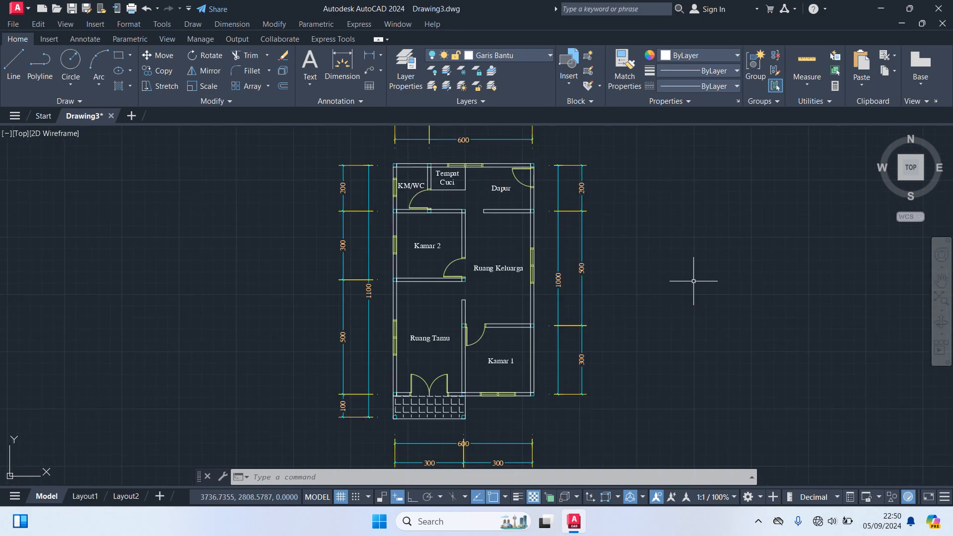
middle_click_drag(693, 281, 793, 279)
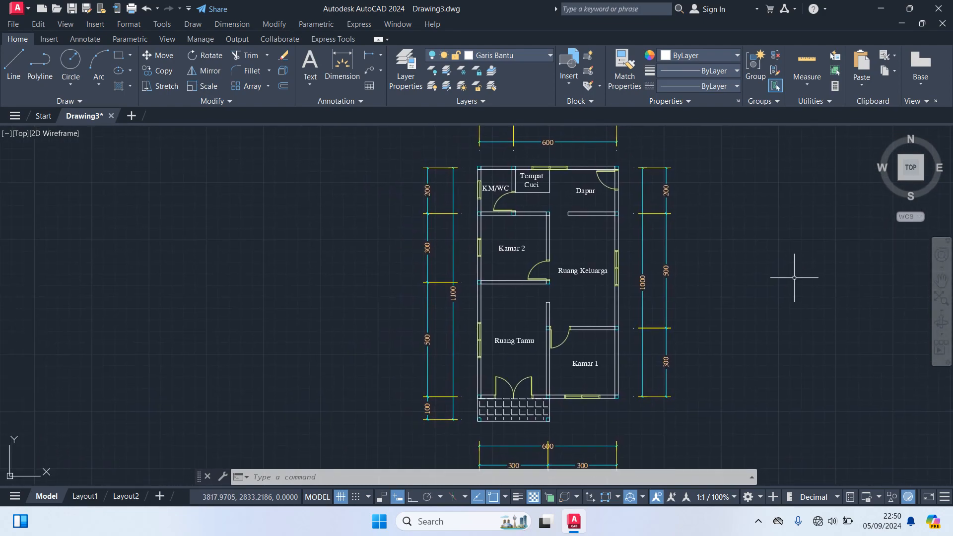
scroll(792, 277, "down", 2)
scroll(792, 278, "up", 2)
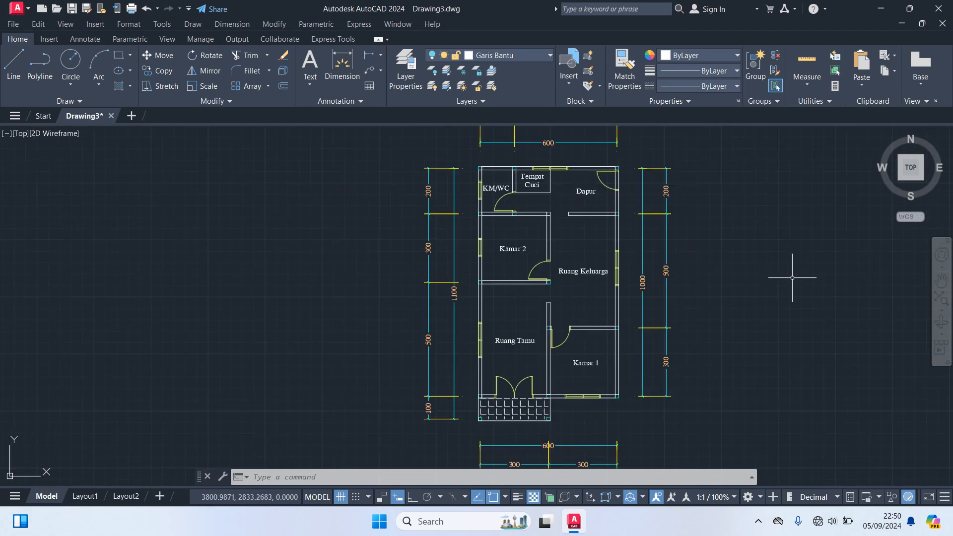
scroll(792, 277, "down", 2)
scroll(750, 265, "up", 2)
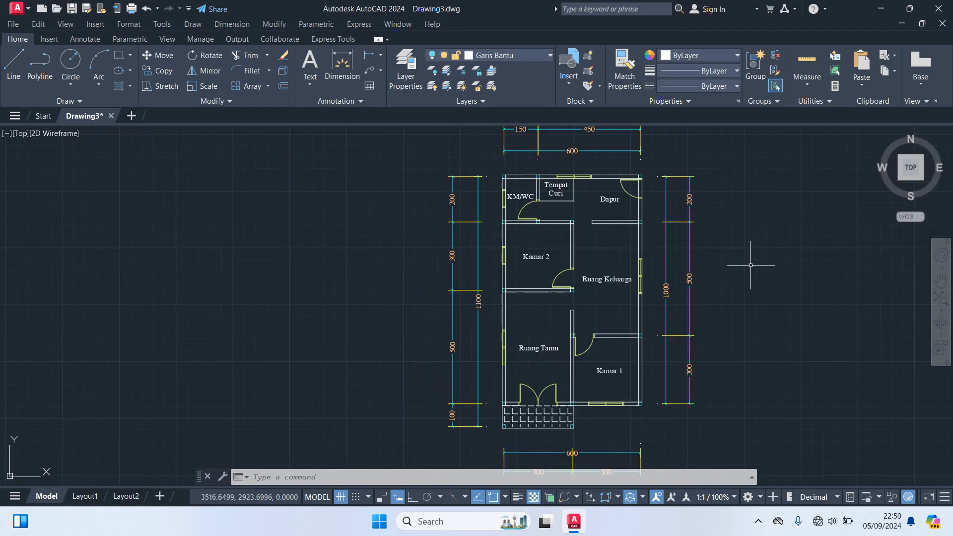
middle_click_drag(748, 268, 678, 260)
scroll(677, 258, "down", 2)
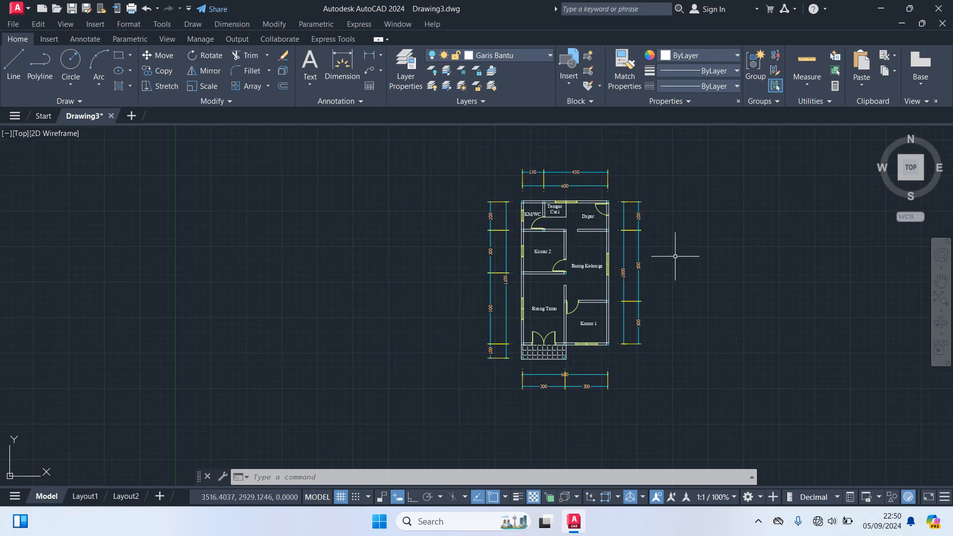
scroll(675, 256, "up", 2)
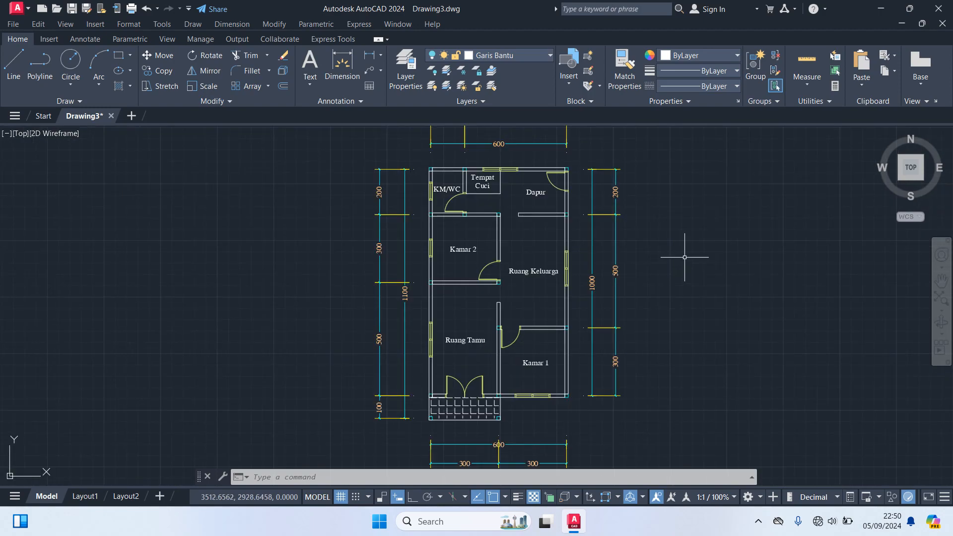
mouse_move(683, 257)
middle_mouse_down()
mouse_move(434, 279)
mouse_move(336, 260)
mouse_move(573, 270)
mouse_move(606, 241)
mouse_move(618, 263)
middle_mouse_up()
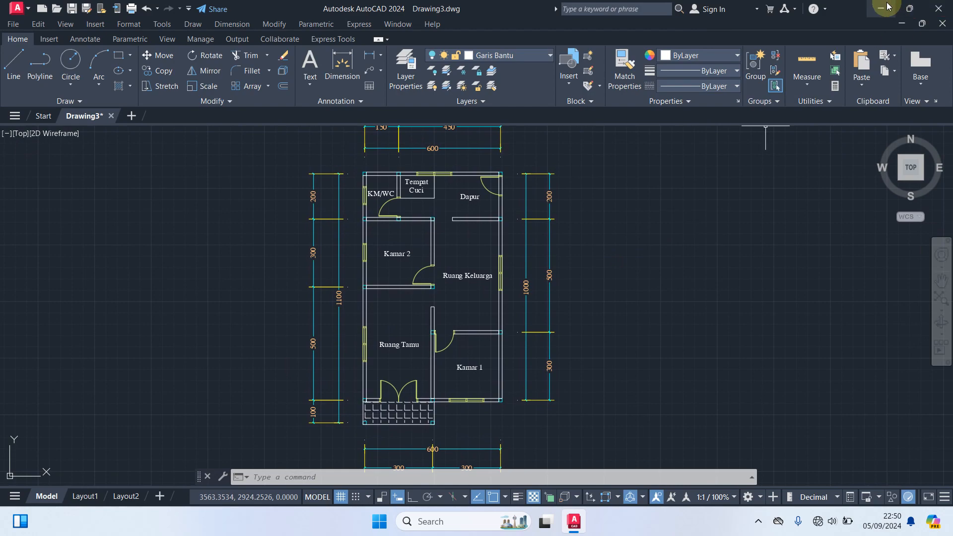